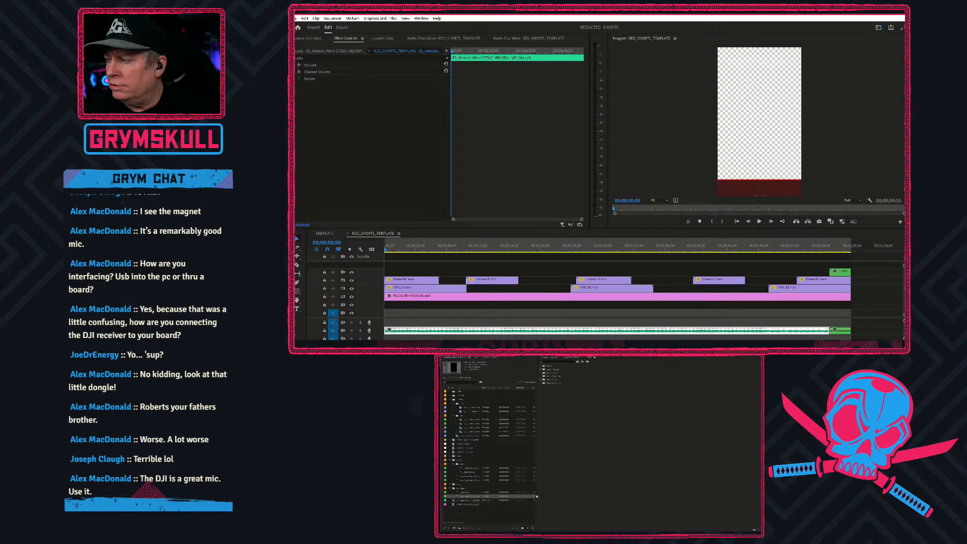
# Create a new sequence named SHORTTEST with the vertical 1080 x 1920 custom preset.
pyautogui.hotkey('ctrl', 'n')
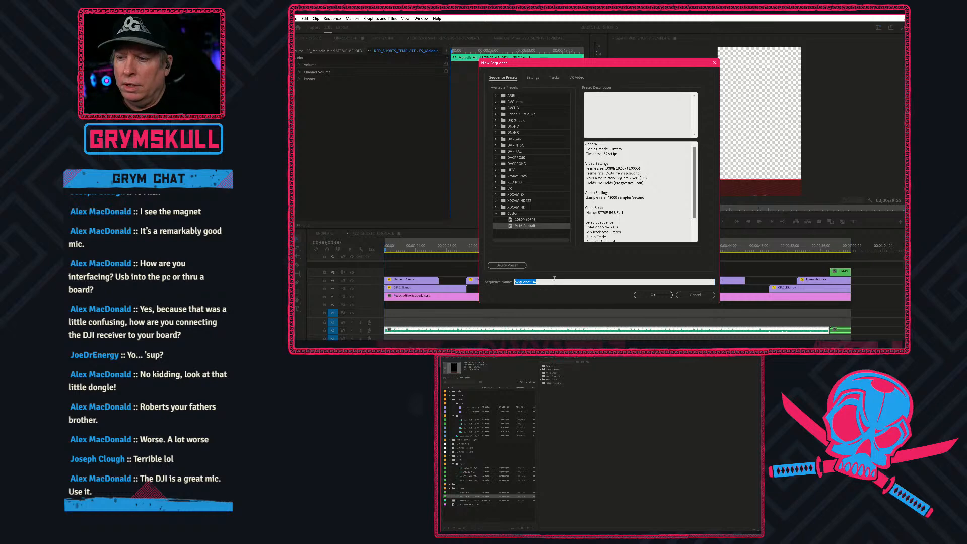
pyautogui.write('SHORT')
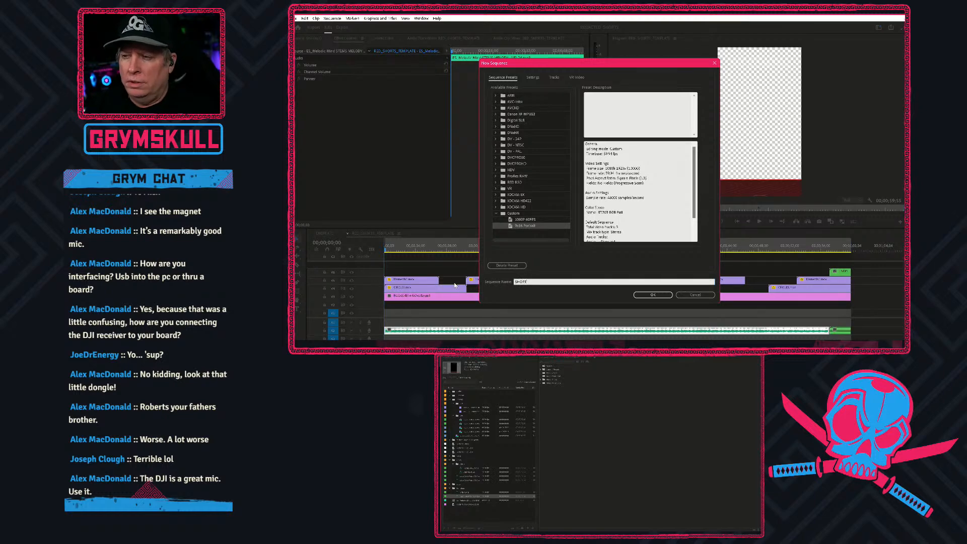
pyautogui.write('TEST')
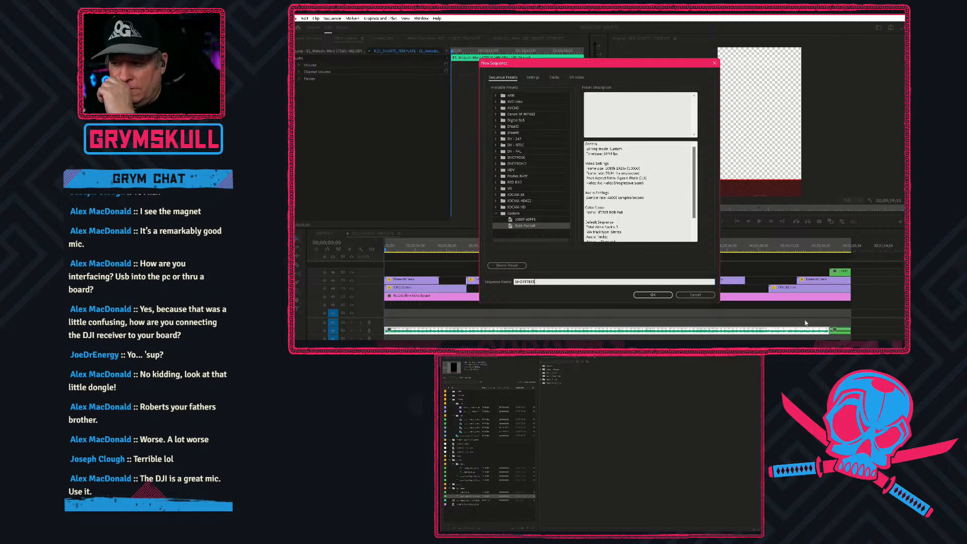
pyautogui.click(651, 295)
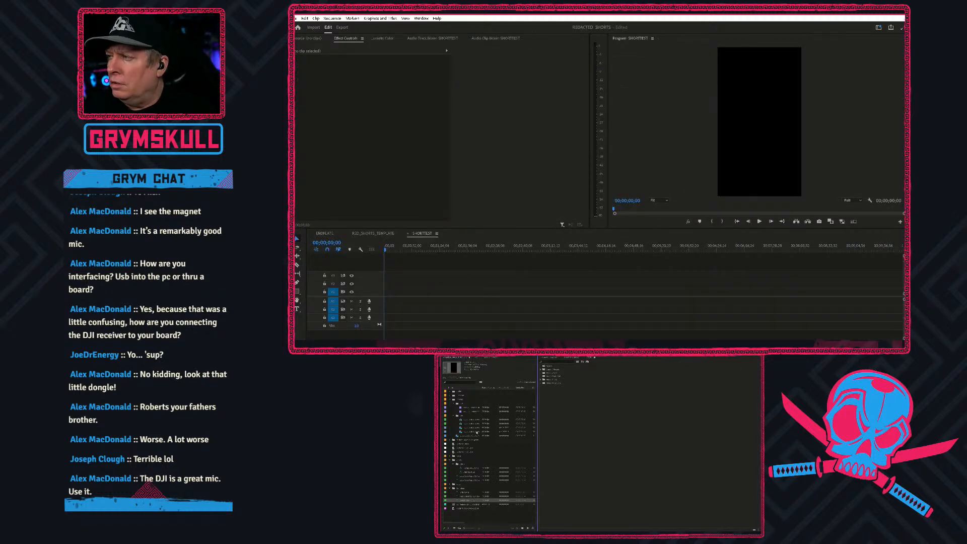
# Place the clip of the woman with glasses at the start of the first video track, keeping the existing sequence settings.
pyautogui.click(474, 420)
pyautogui.click(468, 429)
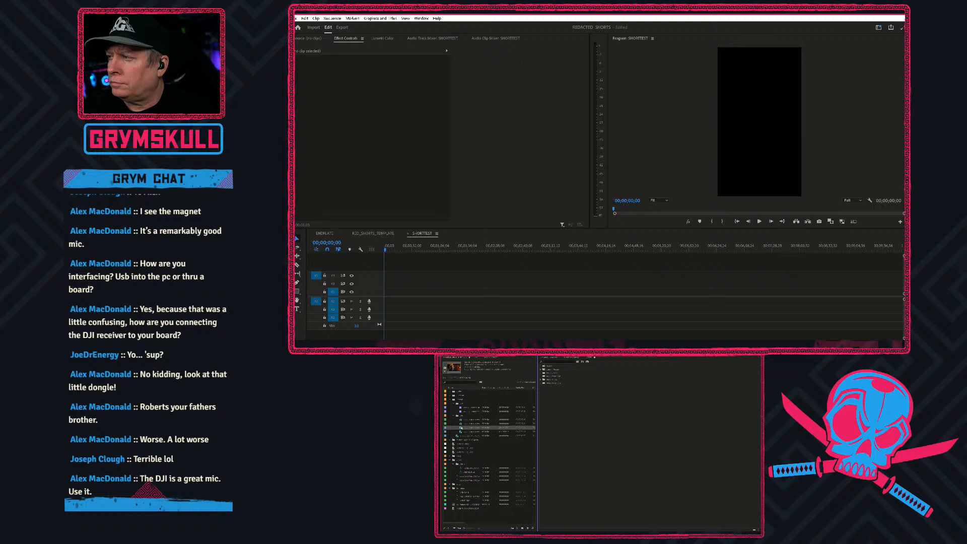
pyautogui.moveTo(460, 428); pyautogui.dragTo(386, 293)
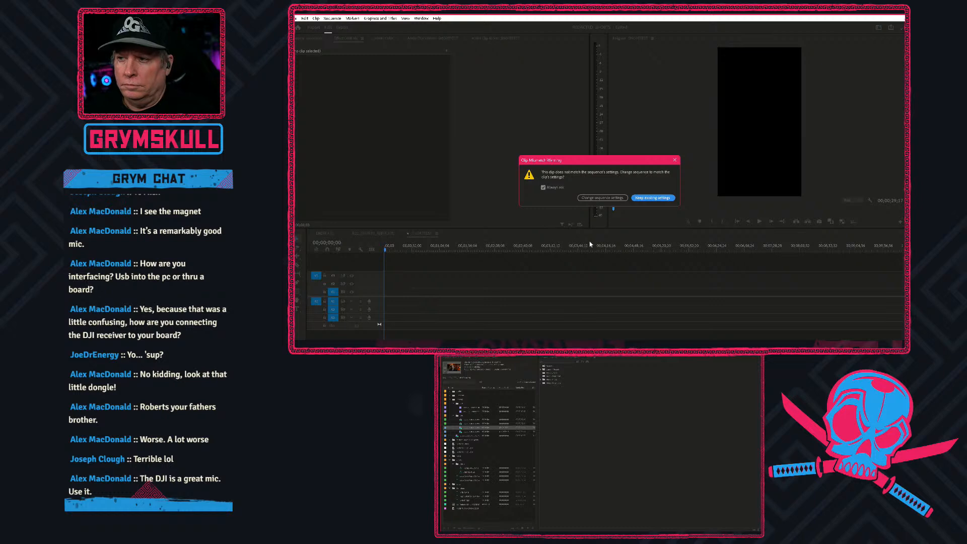
pyautogui.click(653, 197)
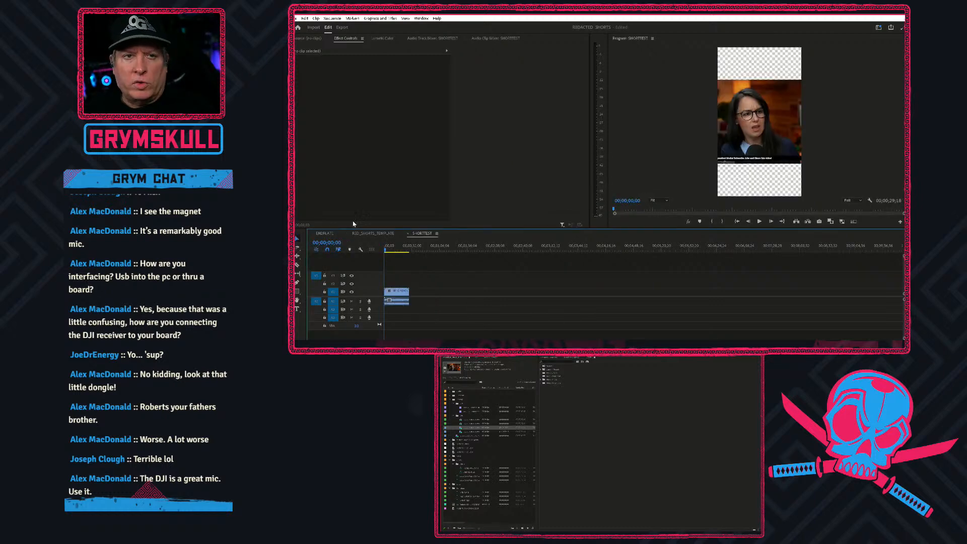
pyautogui.hotkey('alt', 'Tab')
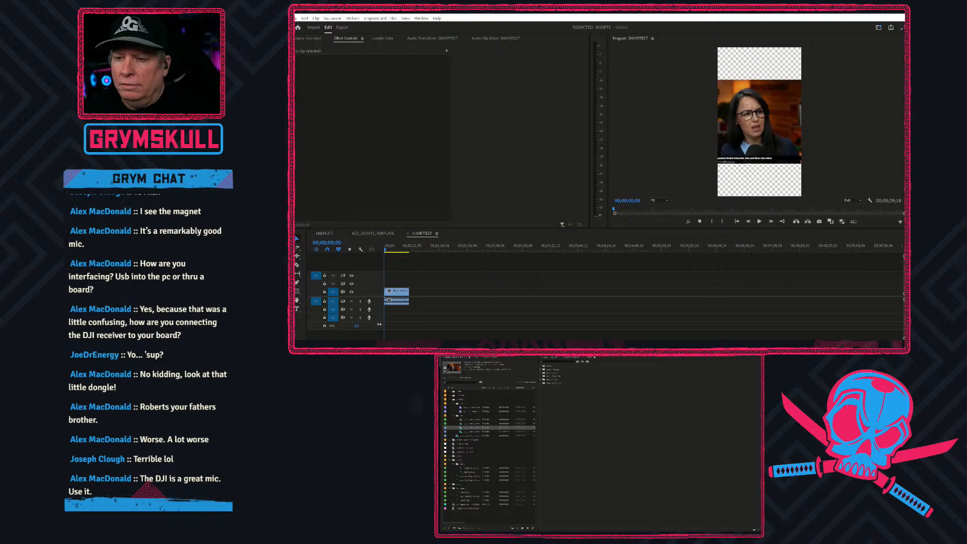
pyautogui.hotkey('alt', 'Tab')
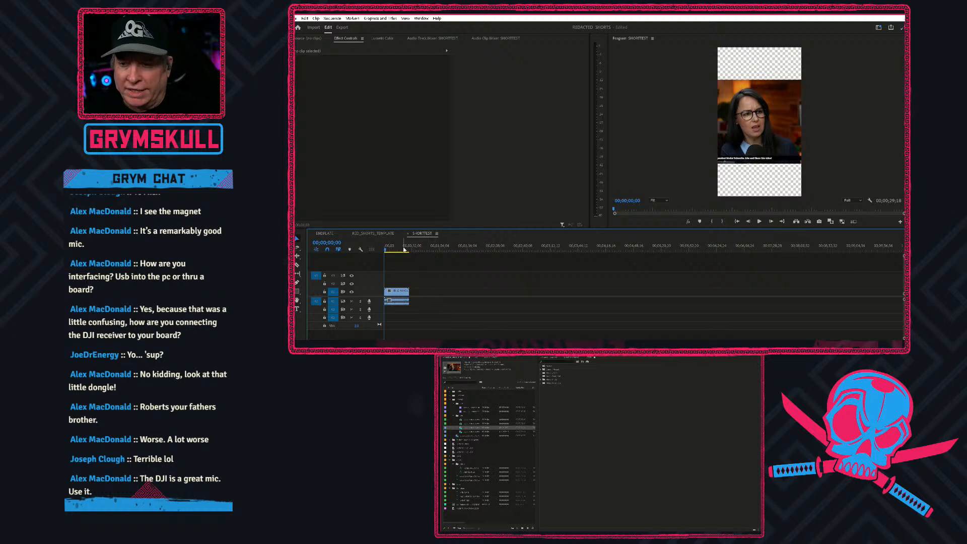
pyautogui.press('super')
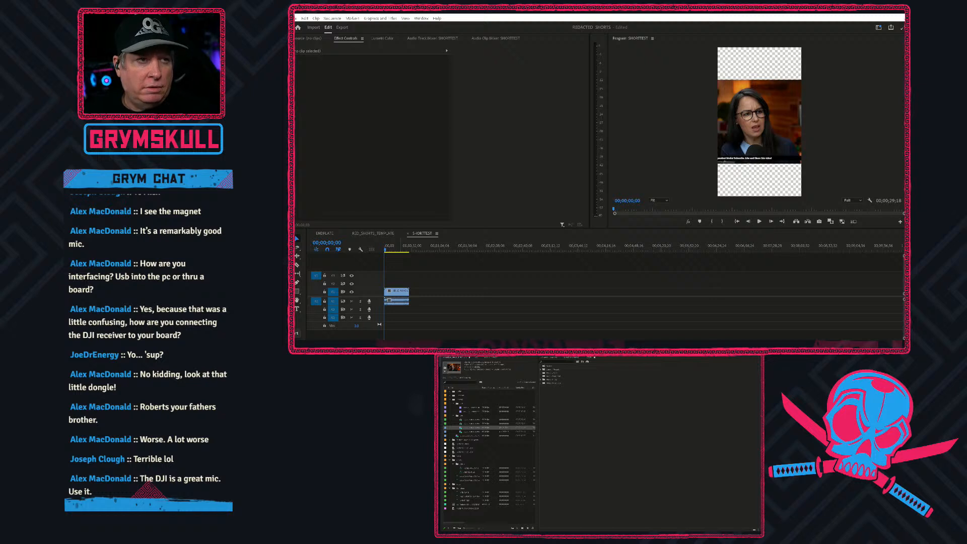
pyautogui.click(341, 269)
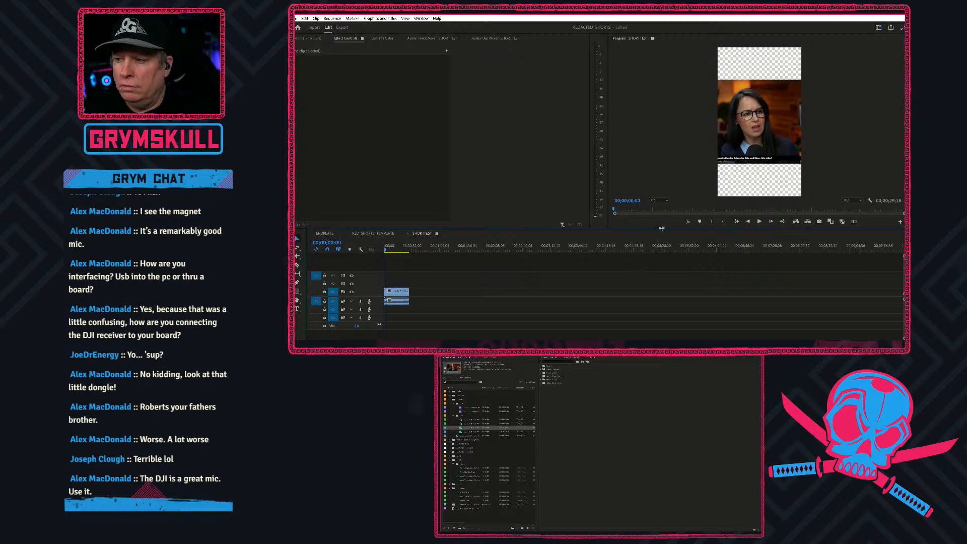
# Enlarge the preview area and scale the clip up until it fills the height of the vertical frame.
pyautogui.moveTo(661, 227); pyautogui.dragTo(657, 262)
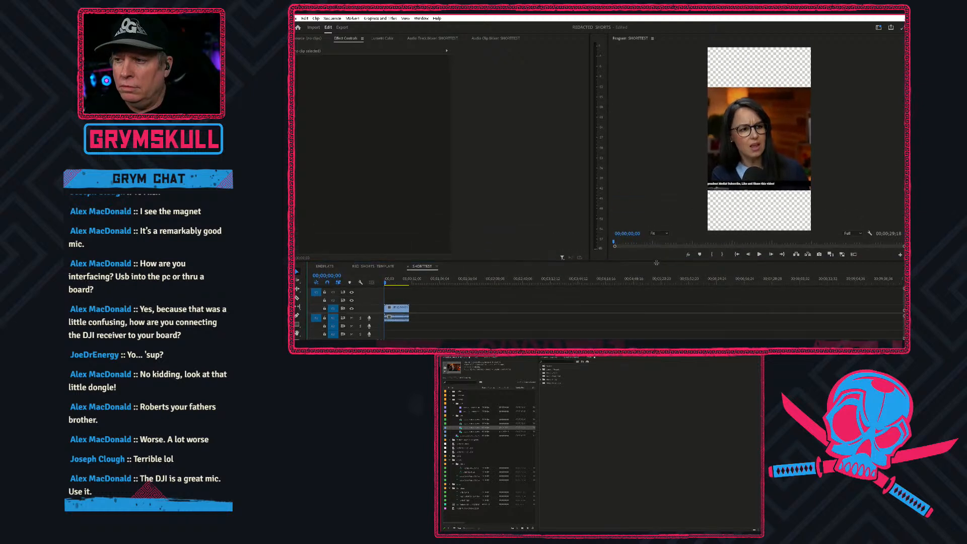
pyautogui.click(393, 284)
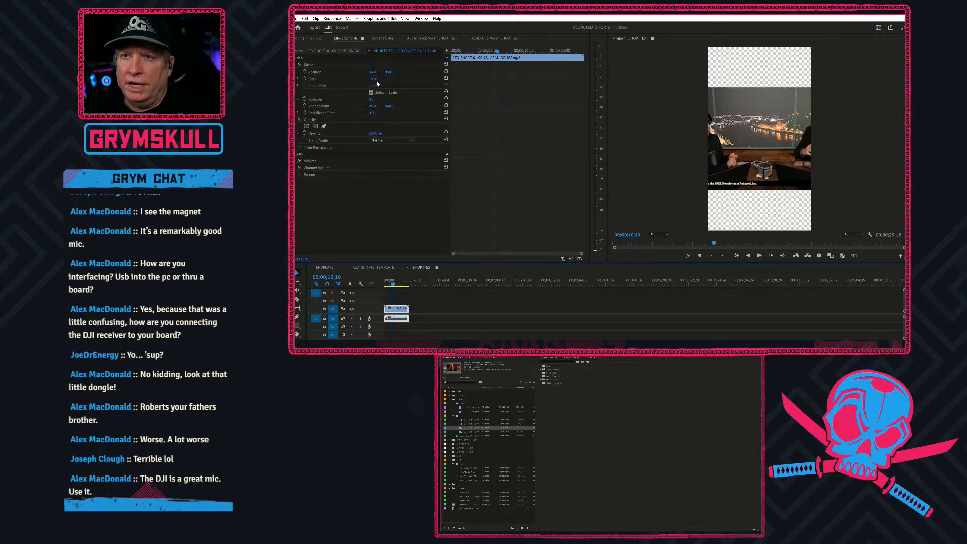
pyautogui.click(356, 78)
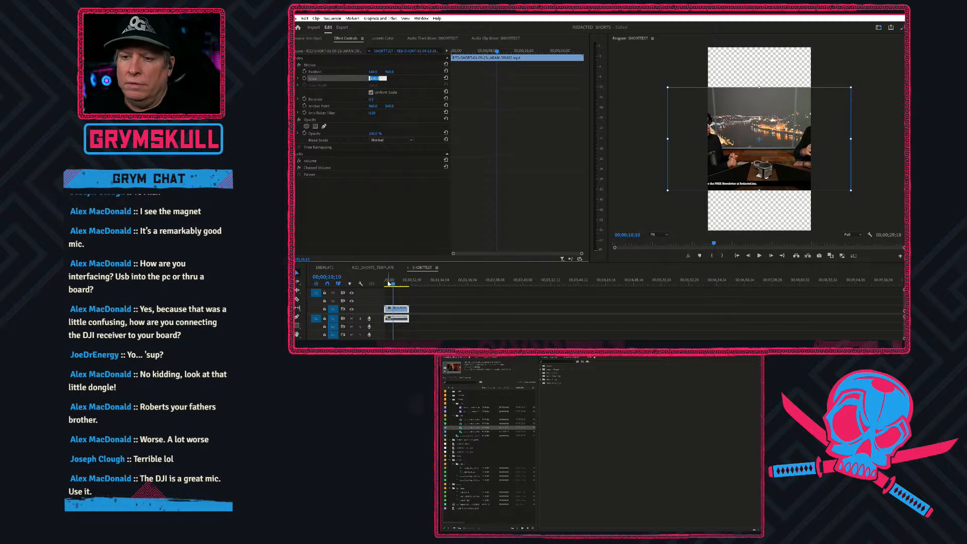
pyautogui.click(388, 285)
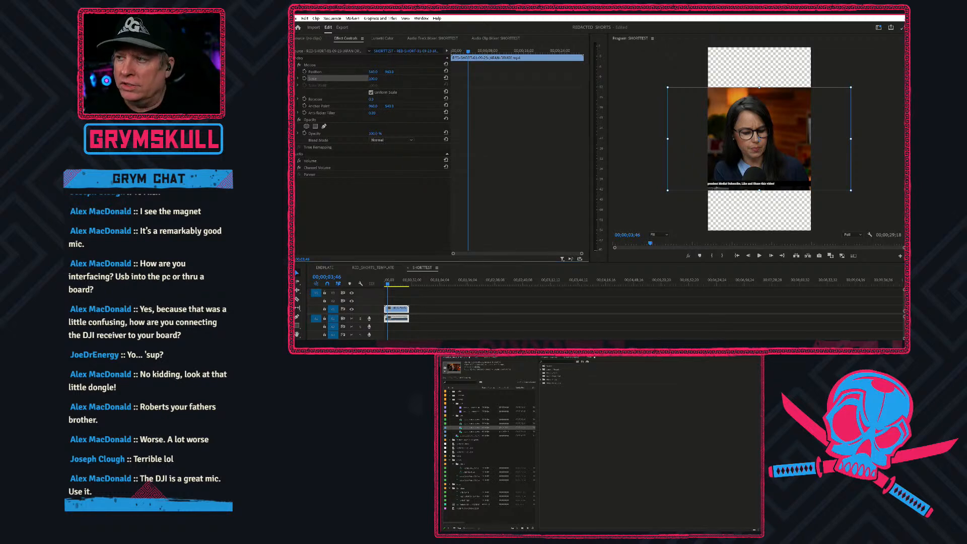
pyautogui.click(373, 79)
pyautogui.write('200')
pyautogui.press('Return')
pyautogui.moveTo(373, 80); pyautogui.dragTo(407, 79)
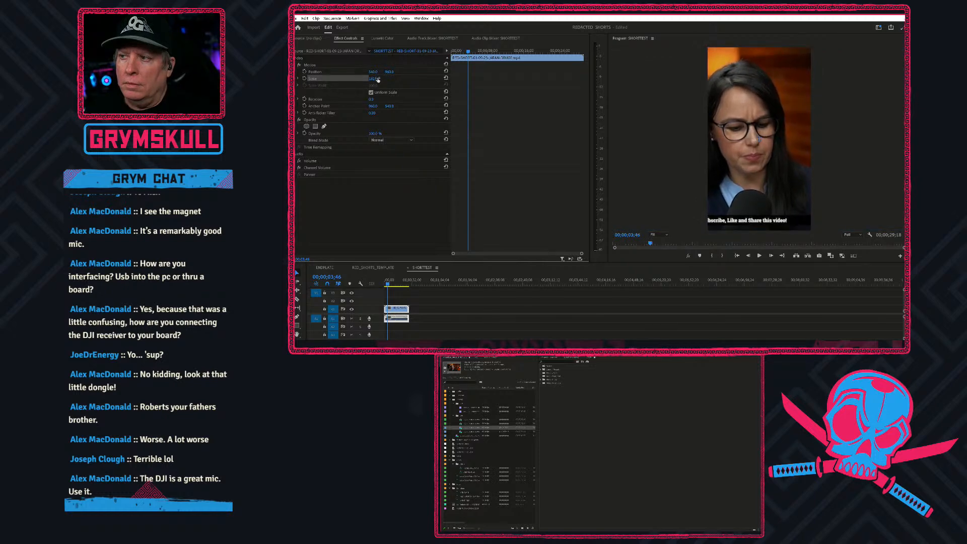
# Split the clip at 00;00;08;11, on the first frame of the table shot with the city view.
pyautogui.press('\\')
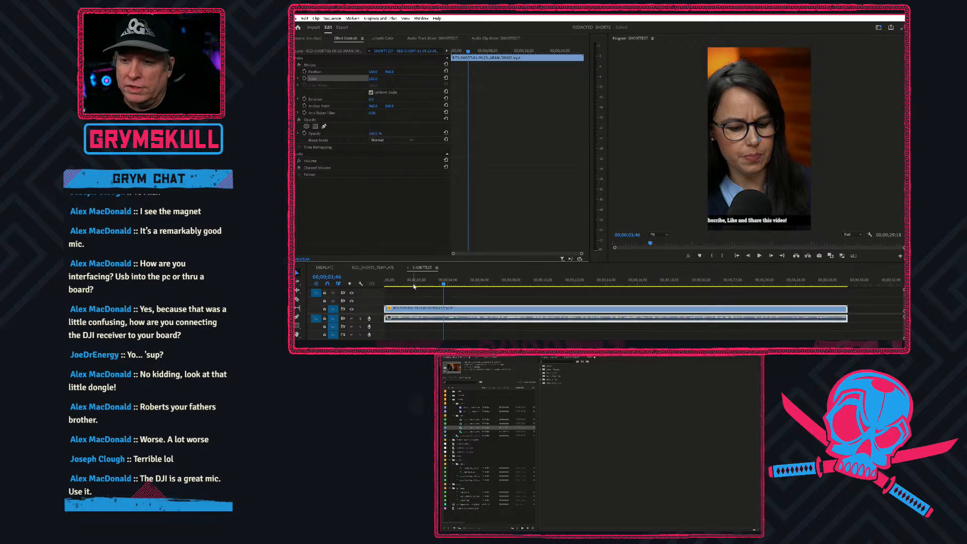
pyautogui.press('Home')
pyautogui.moveTo(386, 282); pyautogui.dragTo(511, 283)
pyautogui.press('Right')
pyautogui.press('Right')
pyautogui.press('Right')
pyautogui.press('Right')
pyautogui.press('Right')
pyautogui.press('Right')
pyautogui.press('Right')
pyautogui.press('Right')
pyautogui.press('Right')
pyautogui.press('Right')
pyautogui.press('Right')
pyautogui.press('Right')
pyautogui.press('Right')
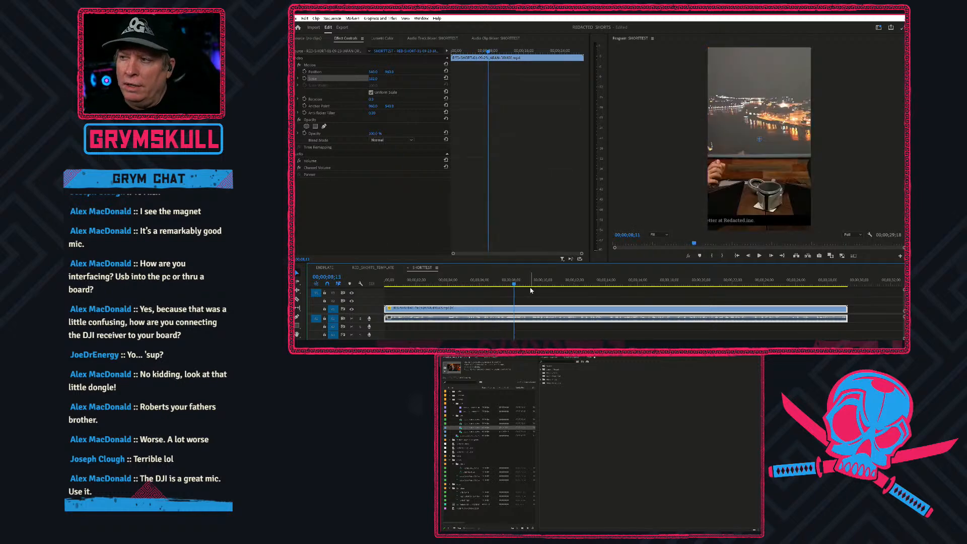
pyautogui.press('Left')
pyautogui.press('Left')
pyautogui.press('Left')
pyautogui.press('Left')
pyautogui.press('Left')
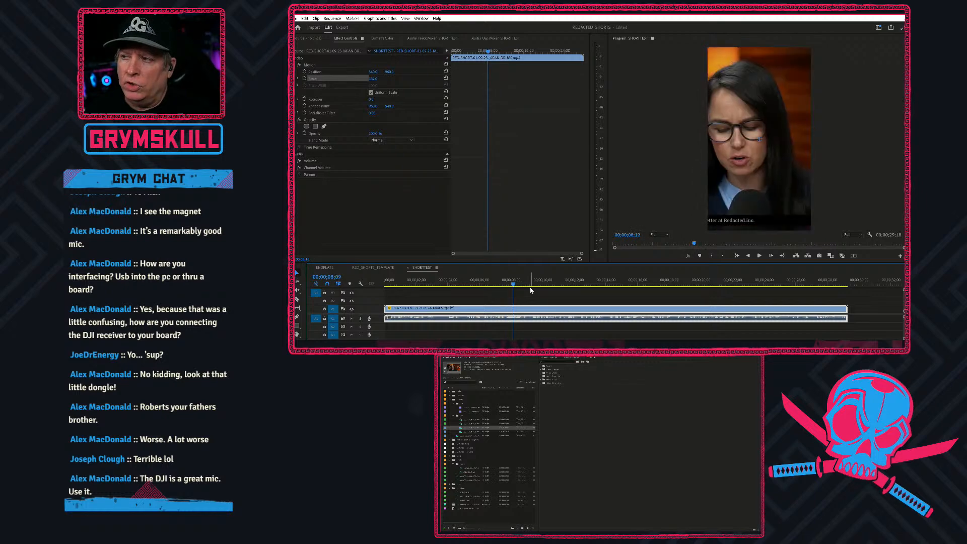
pyautogui.press('Left')
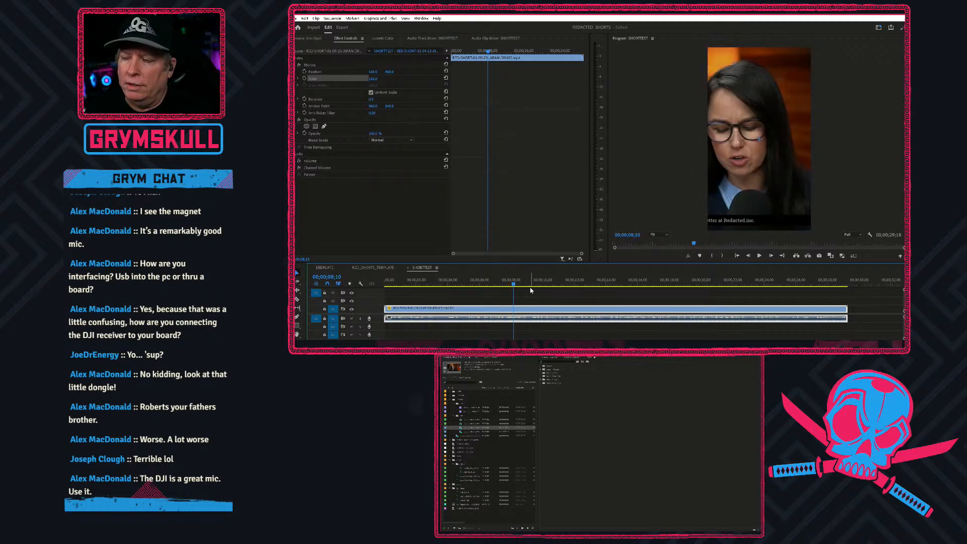
pyautogui.press('Right')
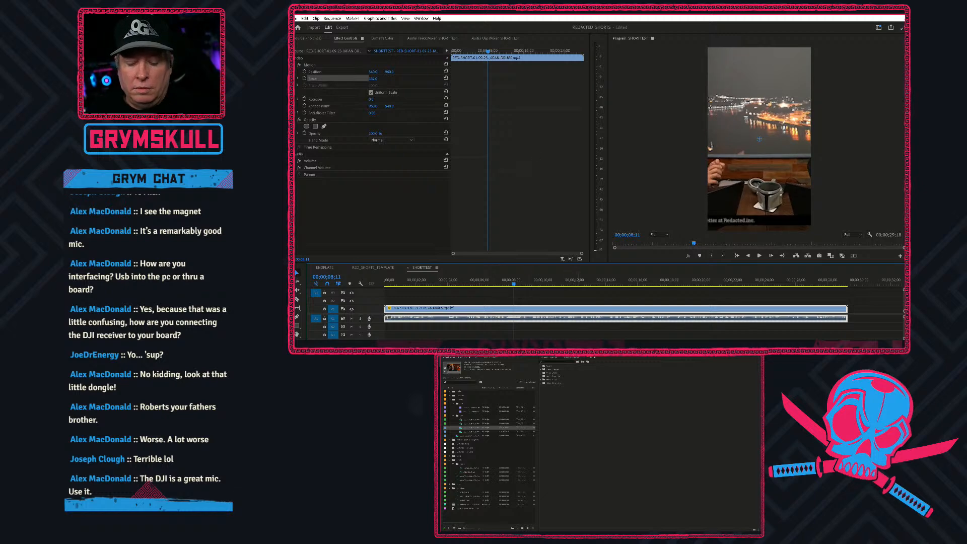
pyautogui.click(546, 300)
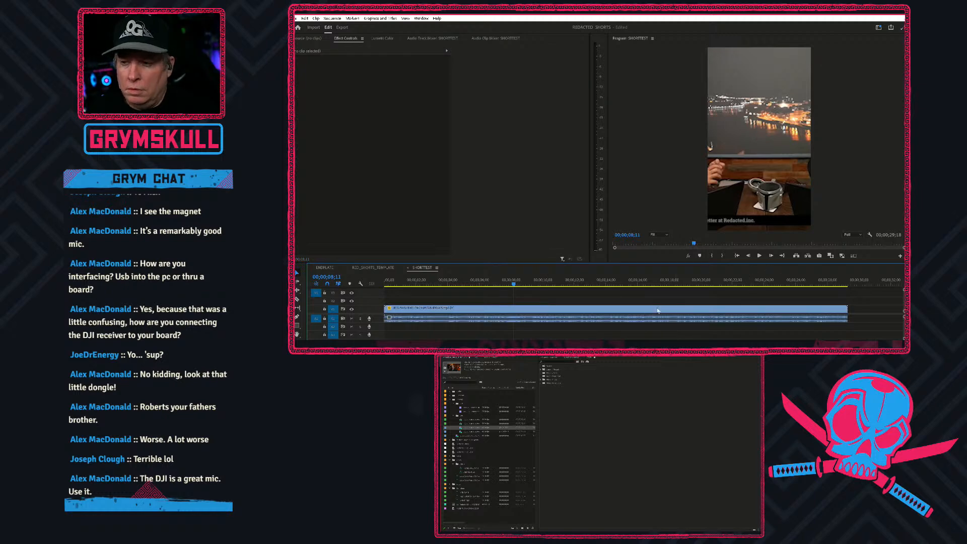
pyautogui.click(515, 305)
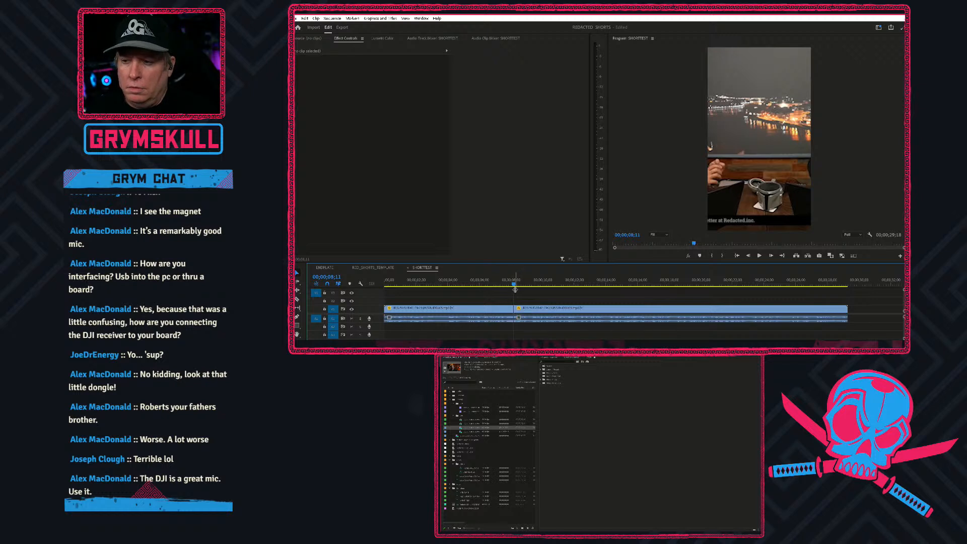
# Shift the first segment horizontally to bring the woman's face nearer the frame's centre, and play back the segment.
pyautogui.click(462, 281)
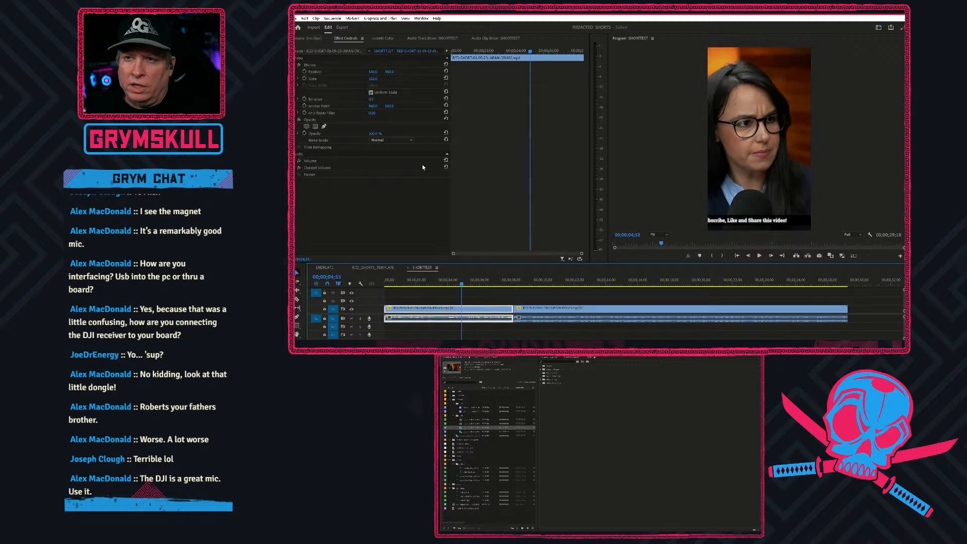
pyautogui.click(357, 72)
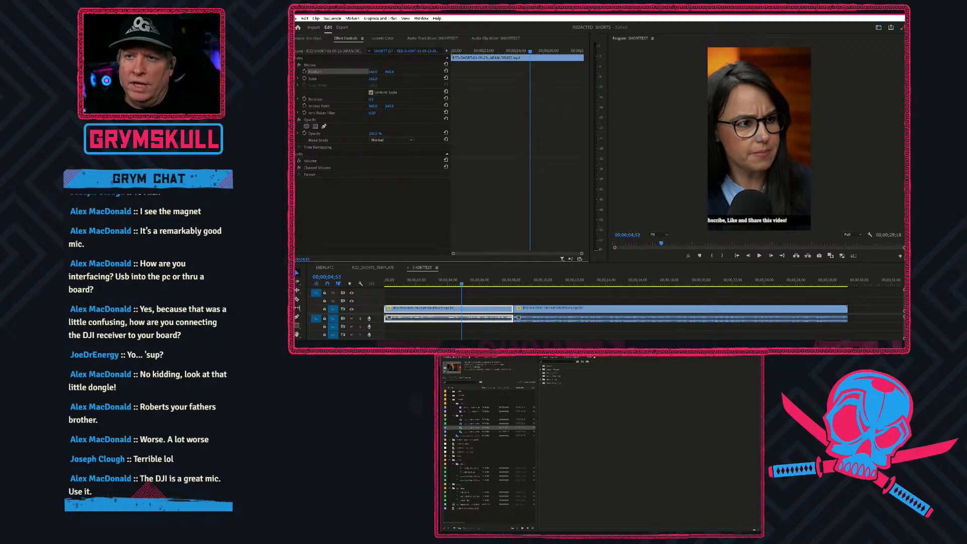
pyautogui.moveTo(373, 72); pyautogui.dragTo(413, 72)
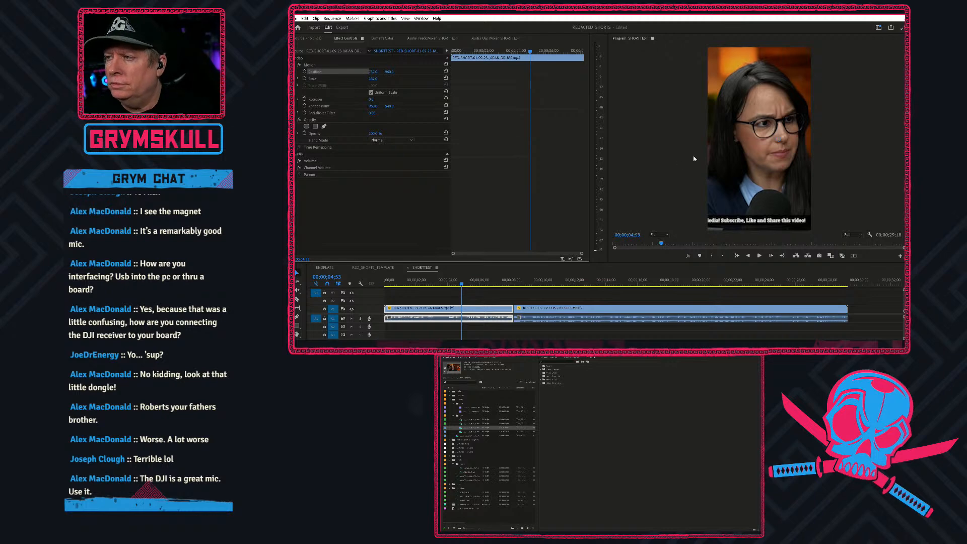
pyautogui.click(388, 284)
pyautogui.press('space')
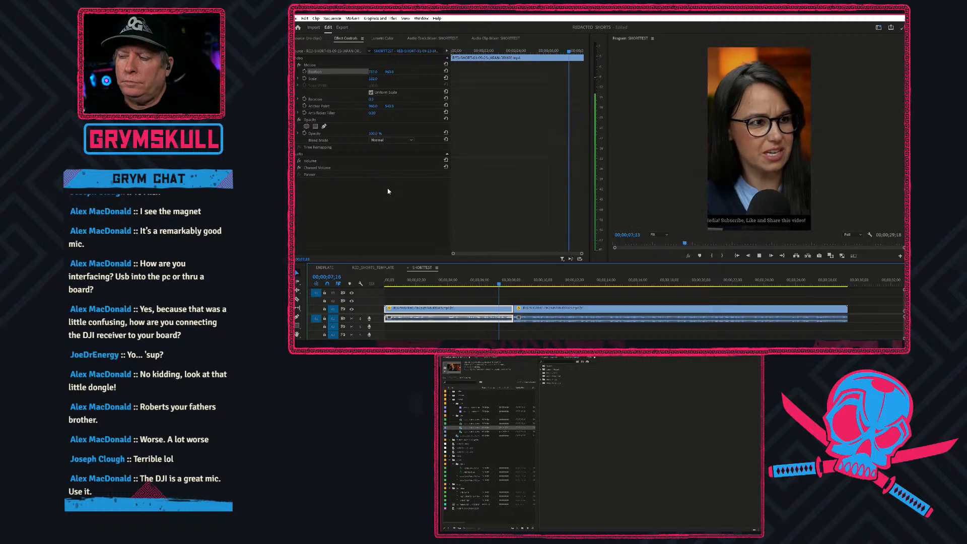
pyautogui.press('space')
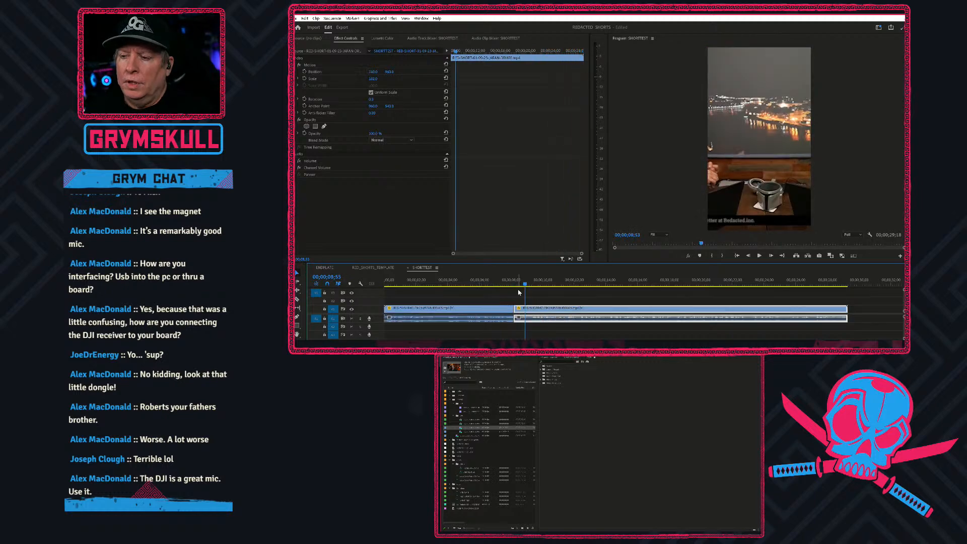
# Review the footage following the first cut and split the second segment at 00;00;09;21.
pyautogui.moveTo(529, 284); pyautogui.dragTo(594, 297)
pyautogui.press('space')
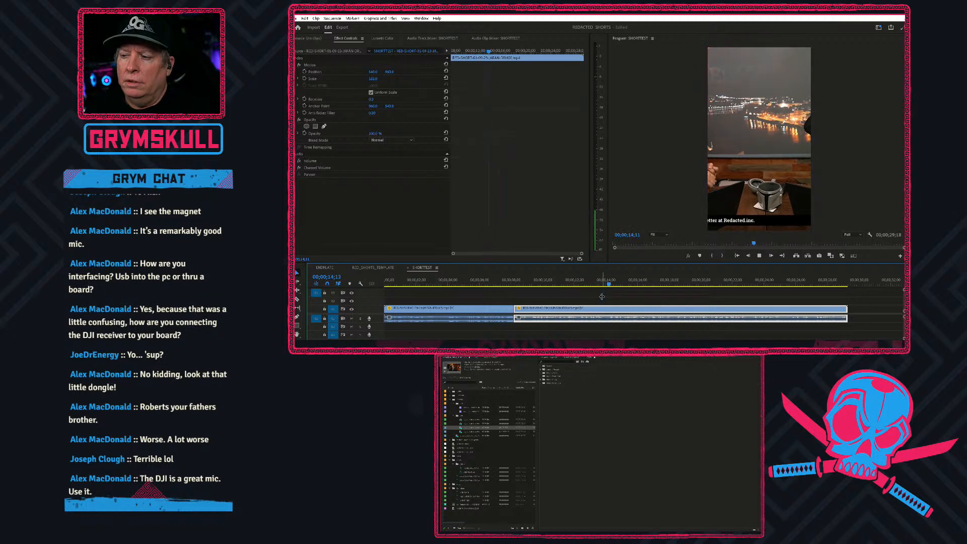
pyautogui.click(614, 300)
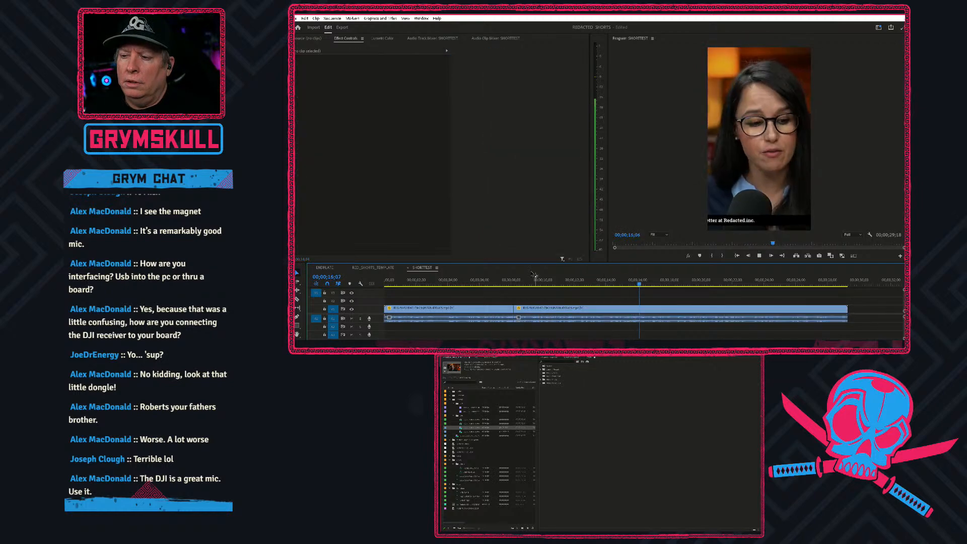
pyautogui.click(512, 276)
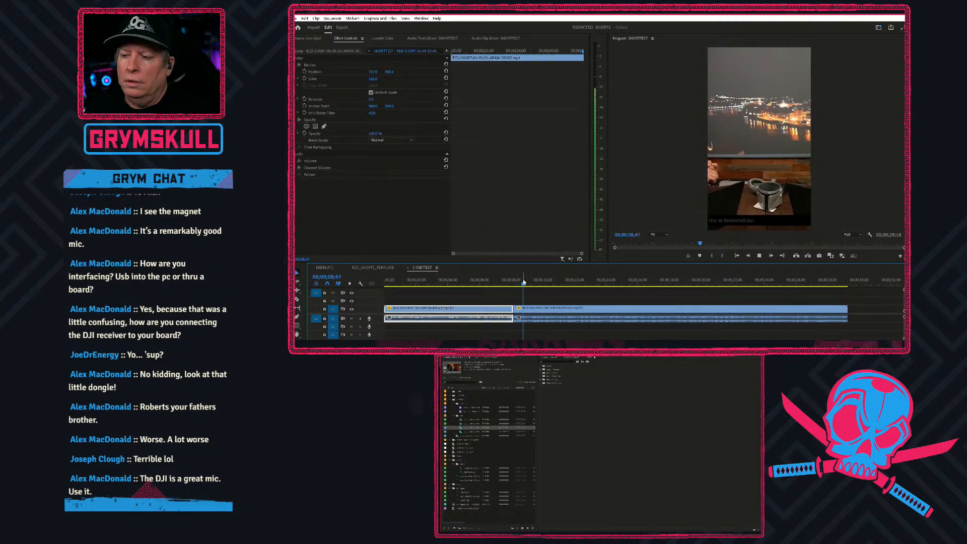
pyautogui.click(503, 285)
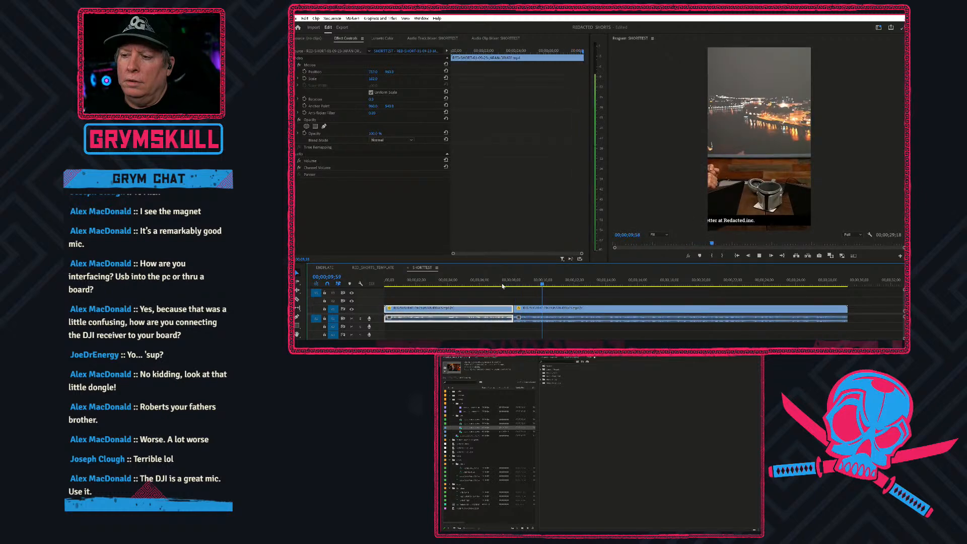
pyautogui.click(502, 285)
pyautogui.press('space')
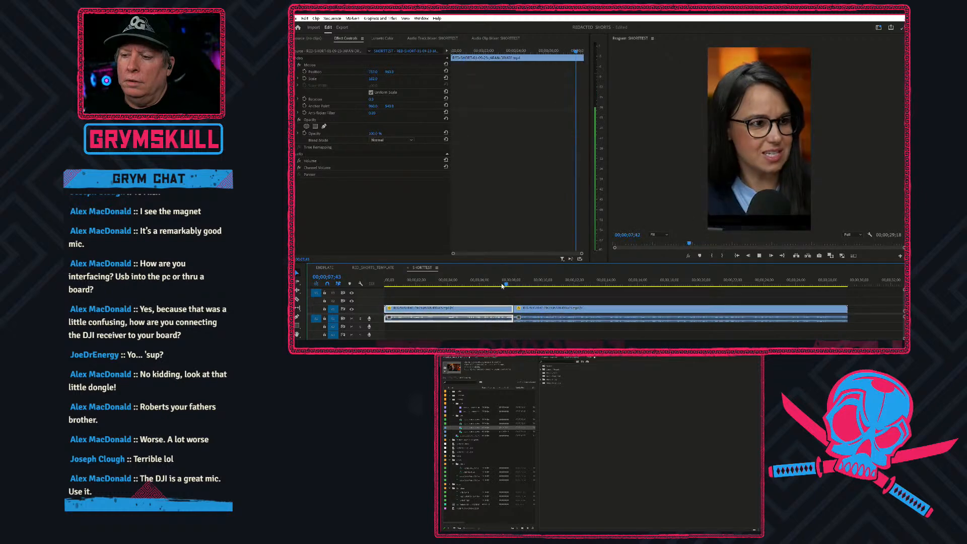
pyautogui.click(547, 307)
pyautogui.moveTo(533, 285); pyautogui.dragTo(532, 285)
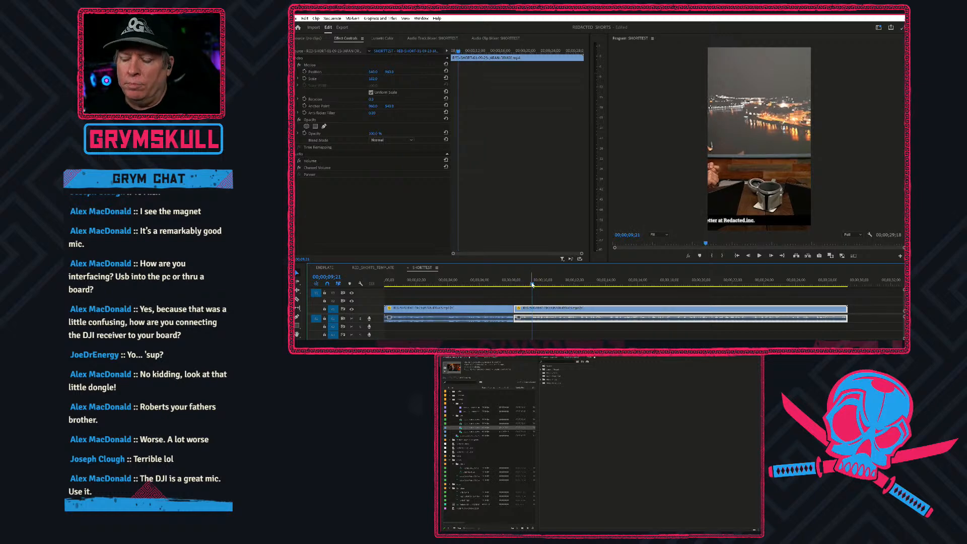
pyautogui.hotkey('ctrl', 'k')
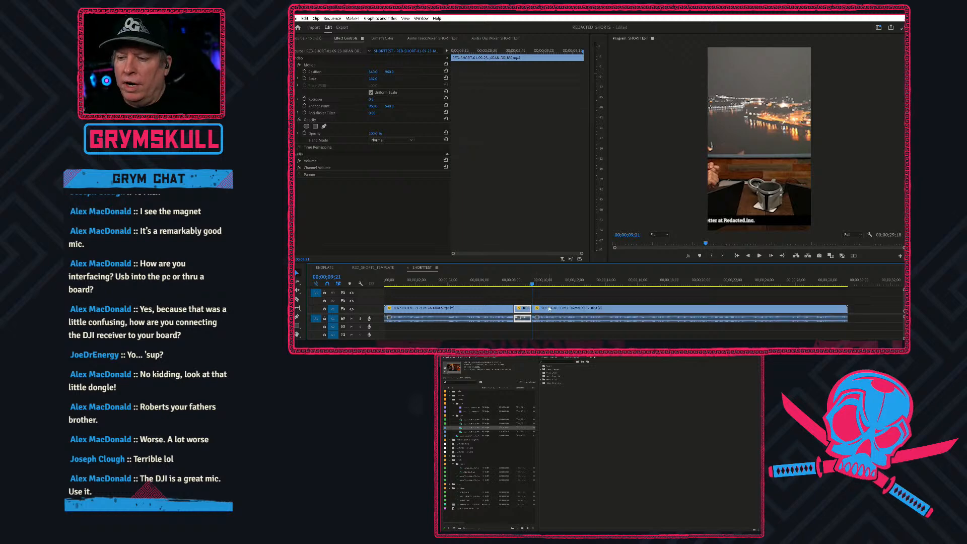
# Shift the short second segment horizontally to bring the woman into the vertical frame, and play back across the first cut.
pyautogui.click(524, 280)
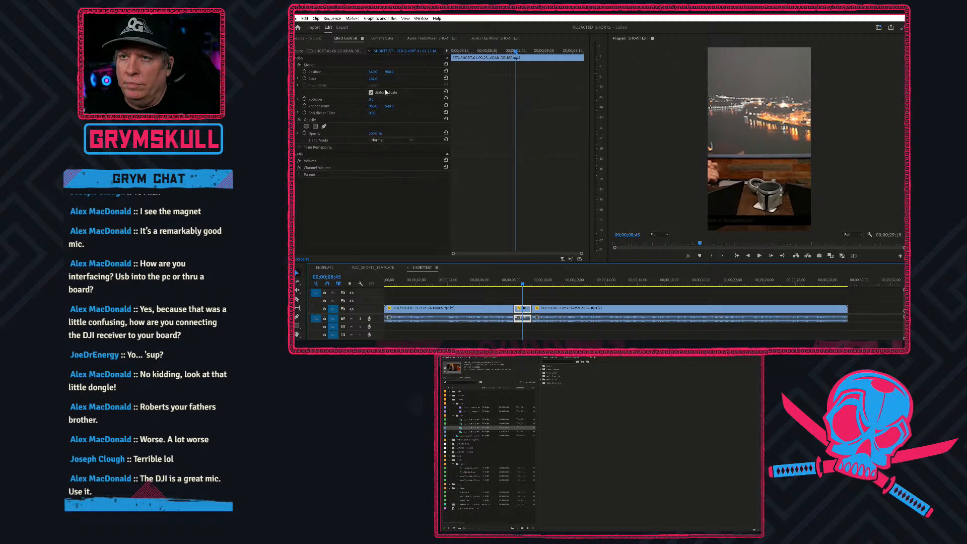
pyautogui.moveTo(371, 74); pyautogui.dragTo(656, 74)
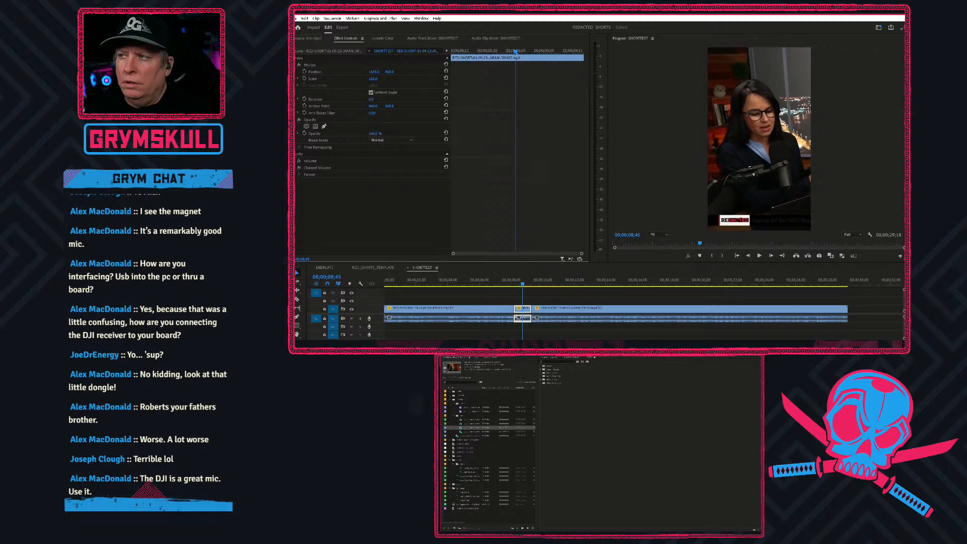
pyautogui.click(469, 281)
pyautogui.press('space')
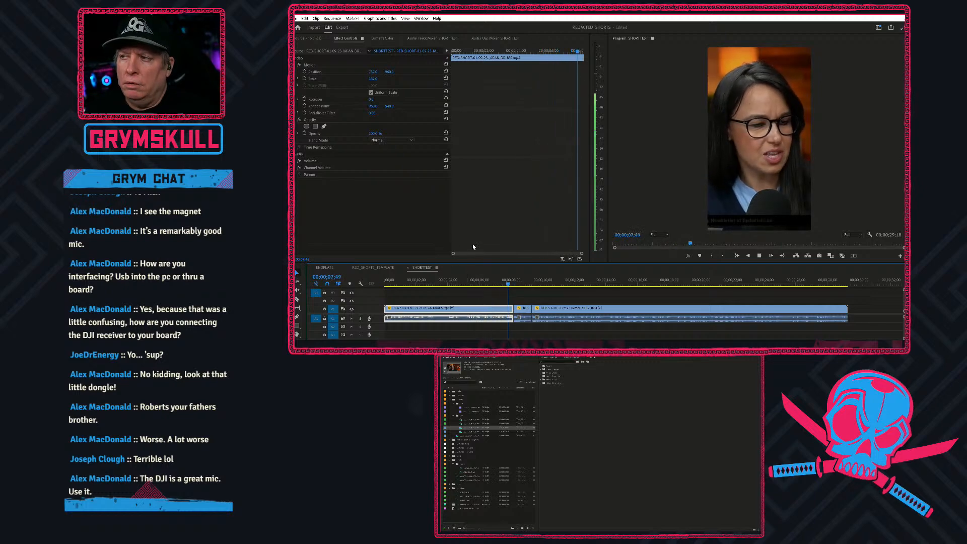
# Shift the second segment horizontally until the man is centred in the frame, and play back from the first segment across both cuts.
pyautogui.click(523, 318)
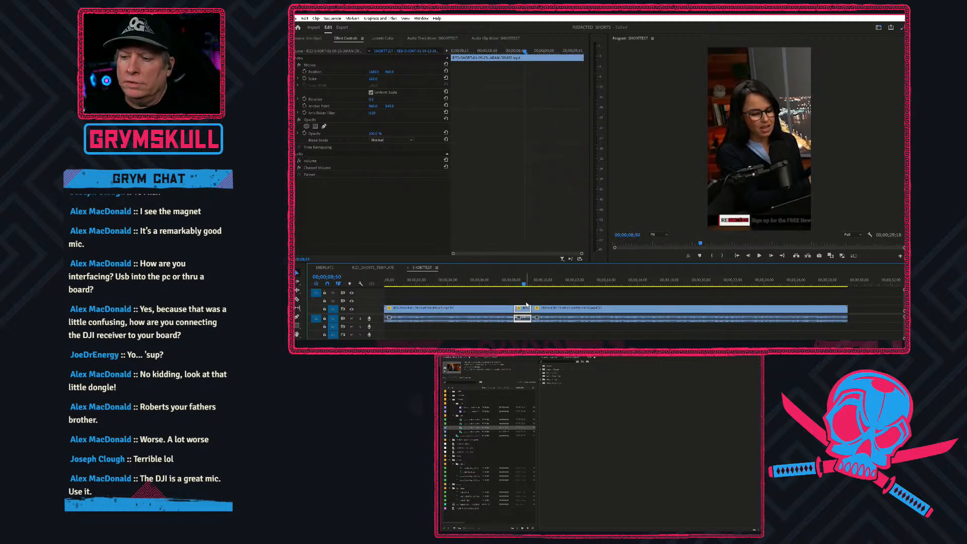
pyautogui.moveTo(374, 72); pyautogui.dragTo(297, 72)
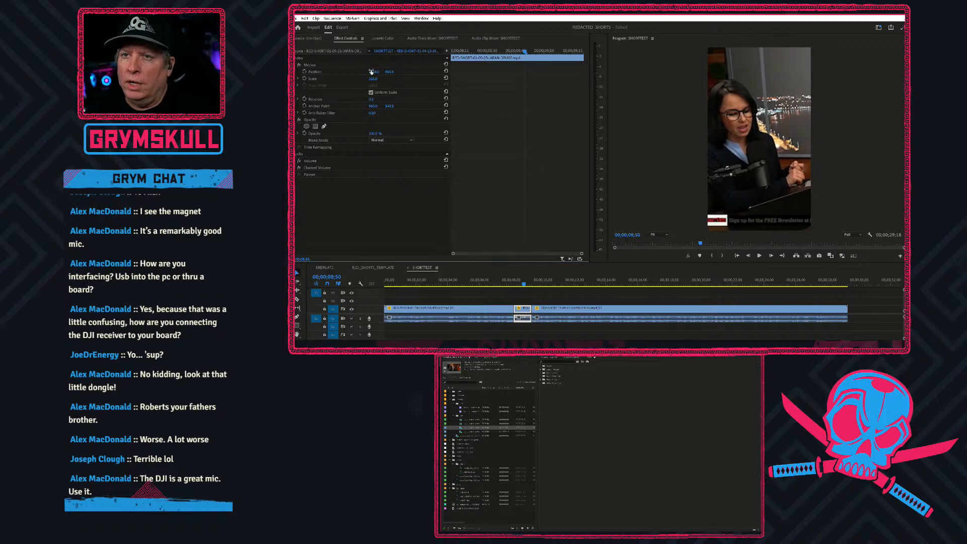
pyautogui.moveTo(375, 75); pyautogui.dragTo(191, 75)
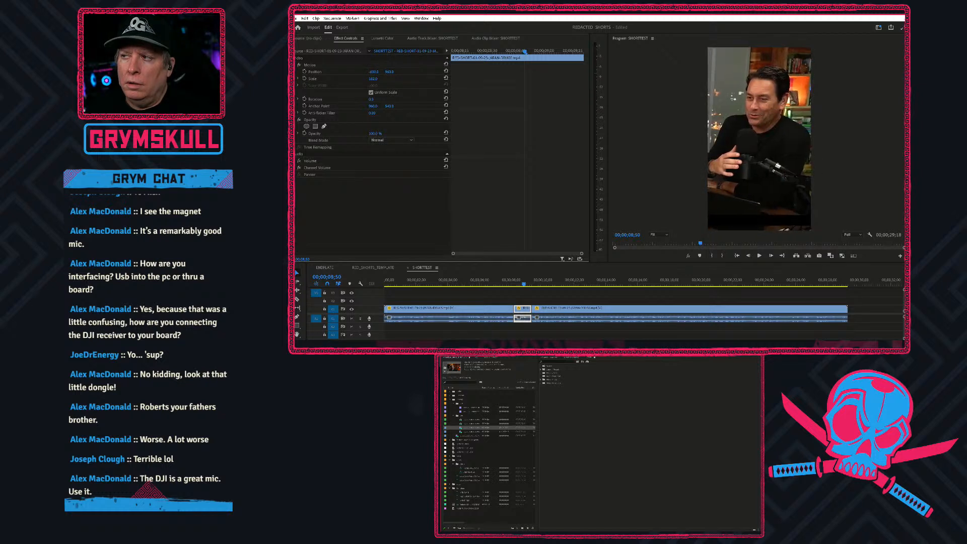
pyautogui.click(492, 280)
pyautogui.press('space')
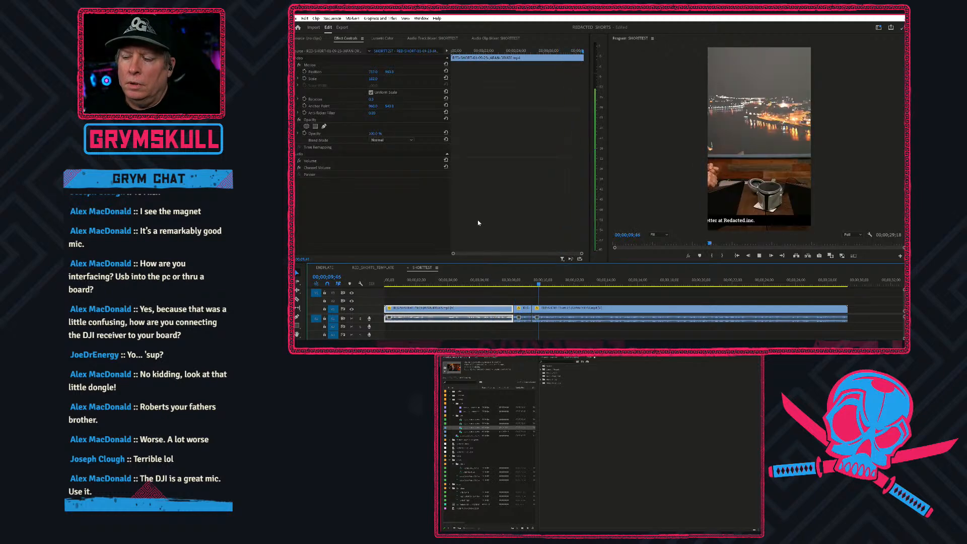
pyautogui.press('space')
# Find the end of the wide table shot and split the third segment at 00;00;15;35, on the first frame of the woman's close-up.
pyautogui.moveTo(545, 288); pyautogui.dragTo(629, 283)
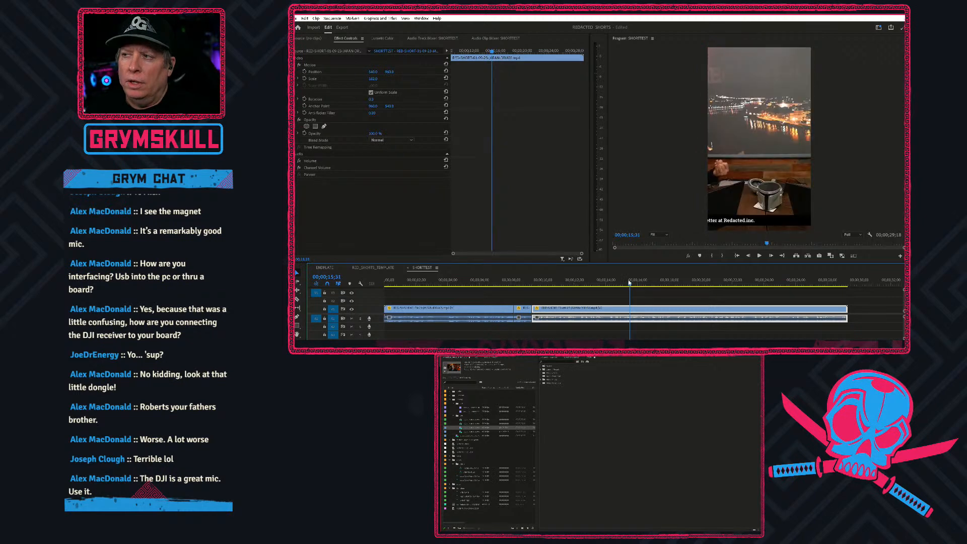
pyautogui.press('space')
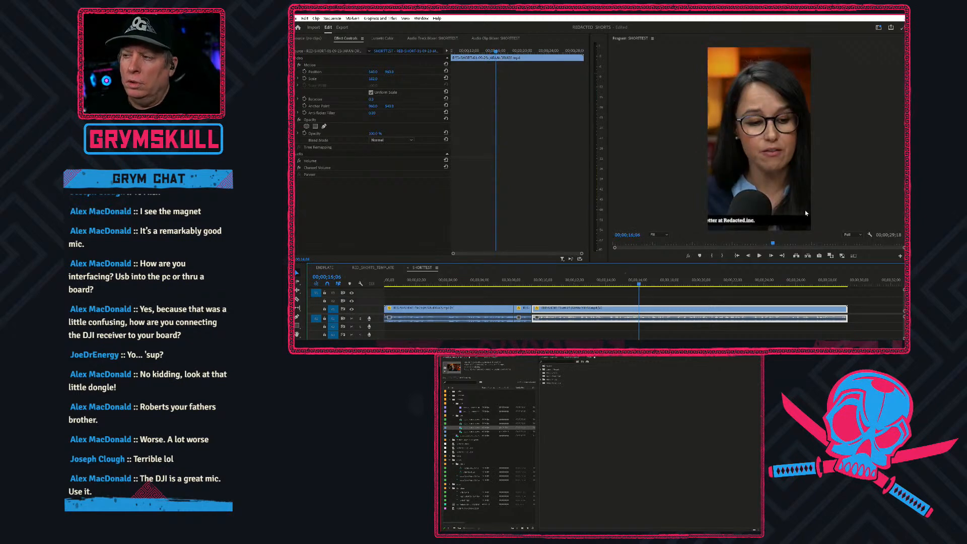
pyautogui.press('space')
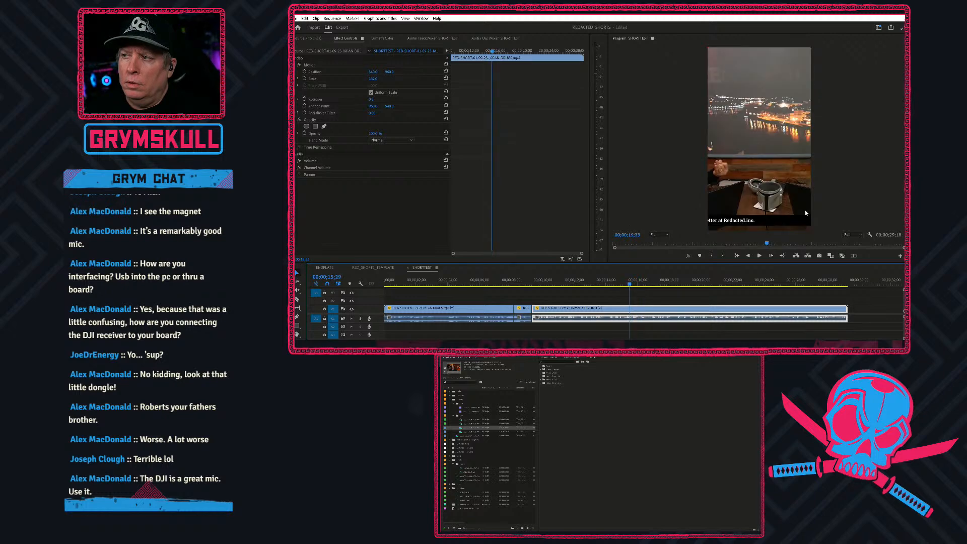
pyautogui.press('Right')
pyautogui.press('Right')
pyautogui.press('Right')
pyautogui.press('Right')
pyautogui.press('Right')
pyautogui.press('Right')
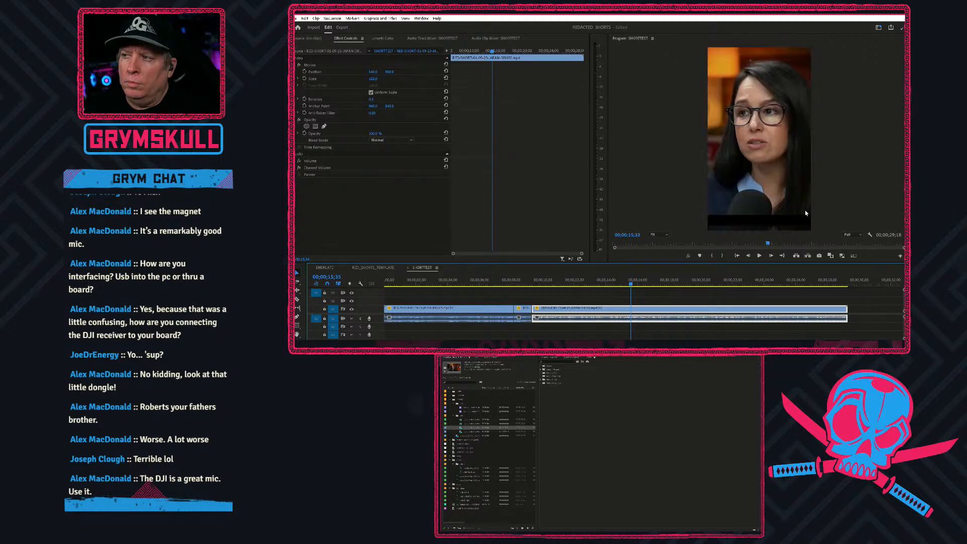
pyautogui.hotkey('ctrl', 'k')
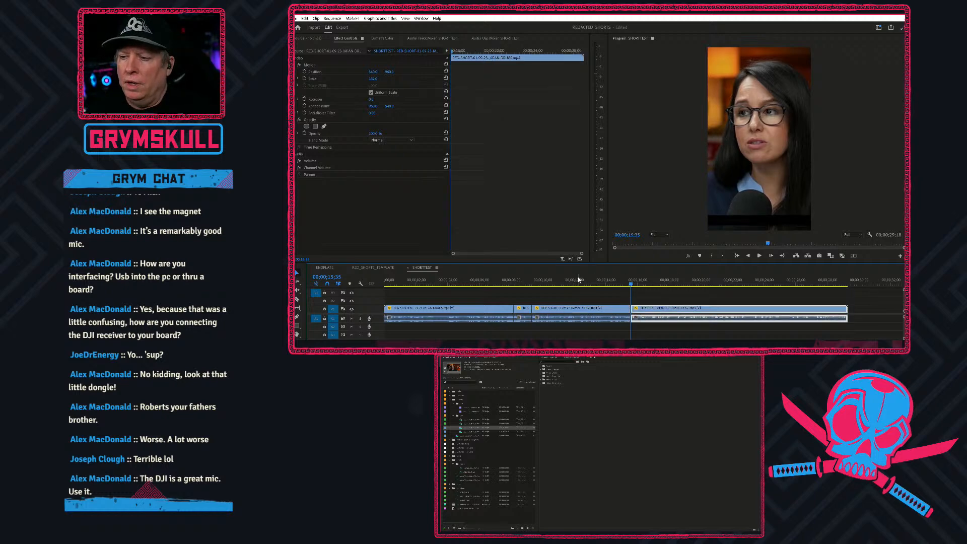
# Shift the third segment horizontally to bring the woman into the frame, and play back the edit from the first segment.
pyautogui.click(578, 278)
pyautogui.click(578, 308)
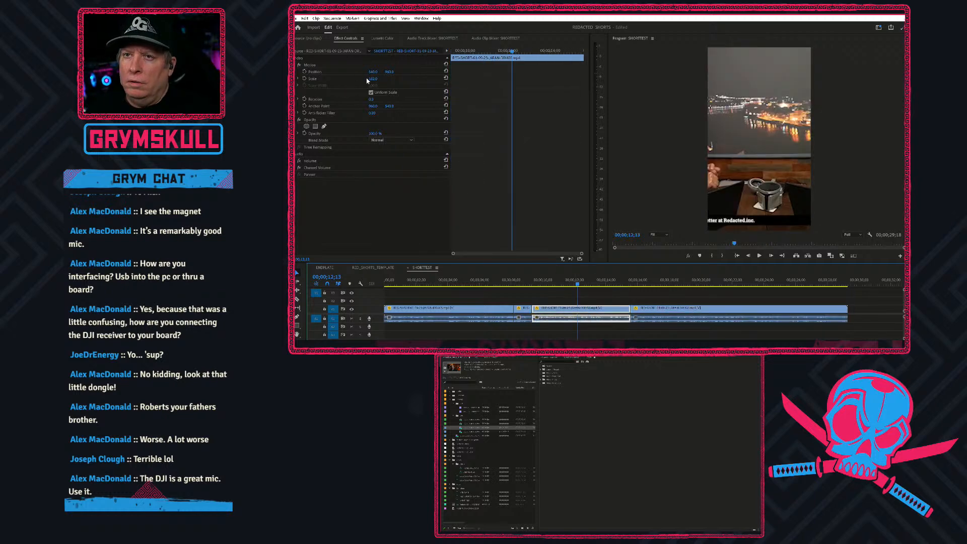
pyautogui.moveTo(375, 75); pyautogui.dragTo(504, 74)
pyautogui.click(465, 285)
pyautogui.press('space')
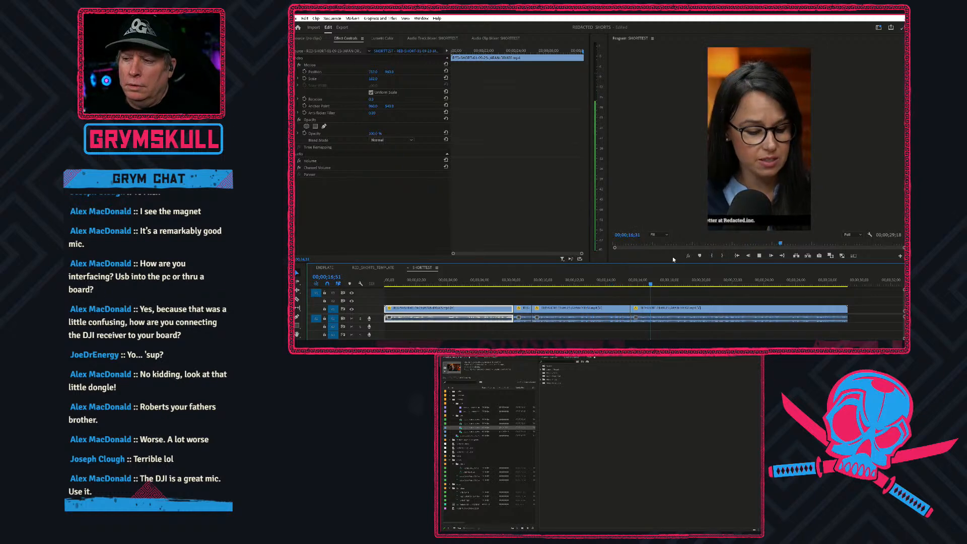
pyautogui.press('space')
# Scale up the third segment and reposition it horizontally and vertically to frame the woman's head and shoulders, and play back the edit.
pyautogui.click(584, 282)
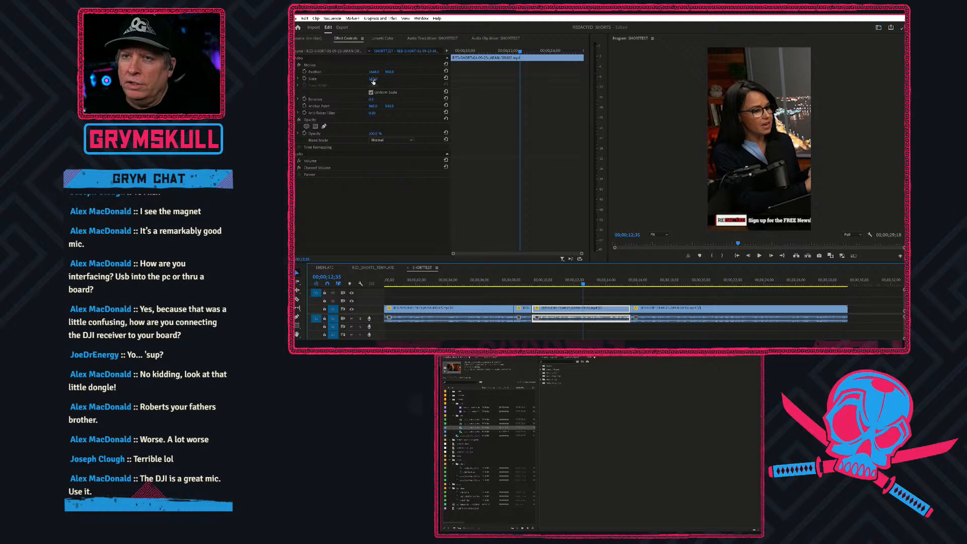
pyautogui.moveTo(373, 81)
pyautogui.mouseDown()
pyautogui.moveTo(394, 81)
pyautogui.moveTo(385, 87)
pyautogui.mouseUp()
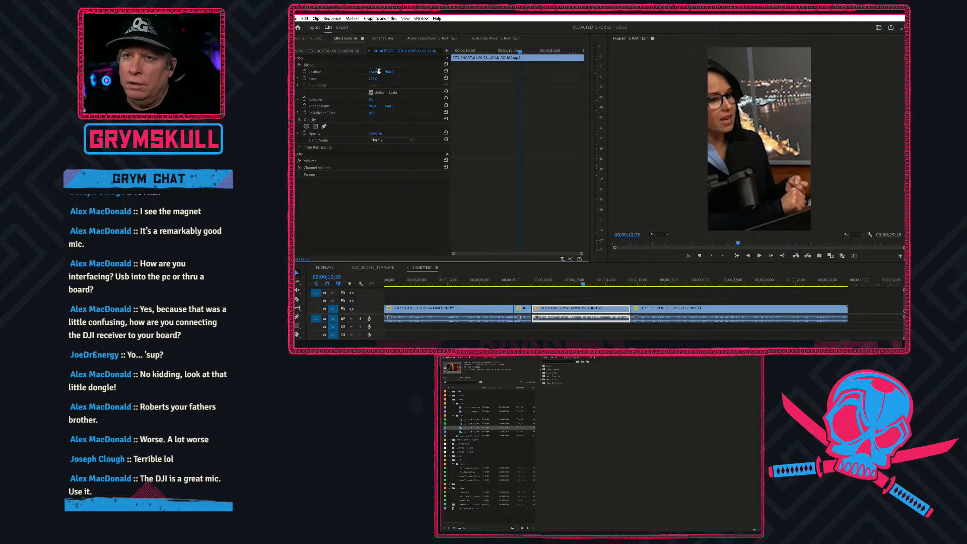
pyautogui.moveTo(374, 72); pyautogui.dragTo(645, 72)
pyautogui.moveTo(389, 74); pyautogui.dragTo(589, 74)
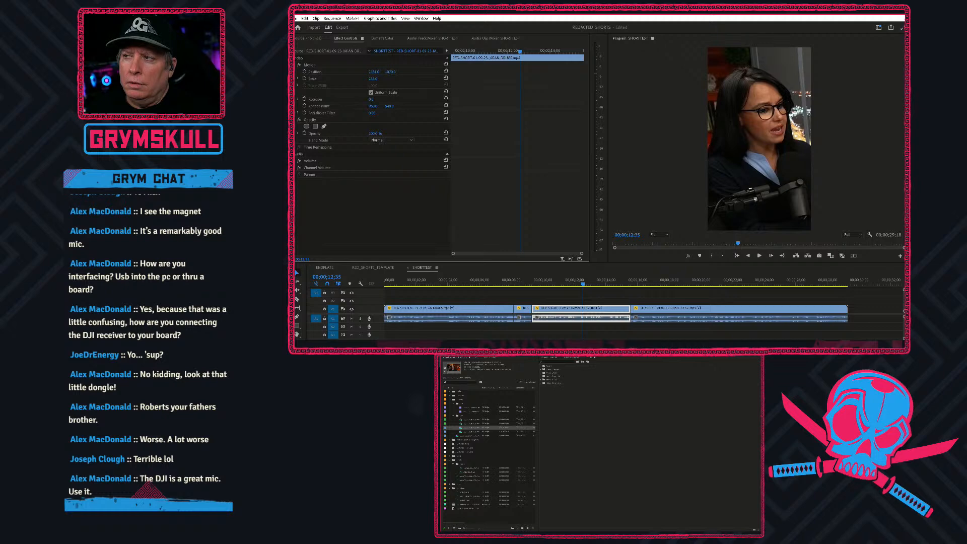
pyautogui.click(523, 284)
pyautogui.press('space')
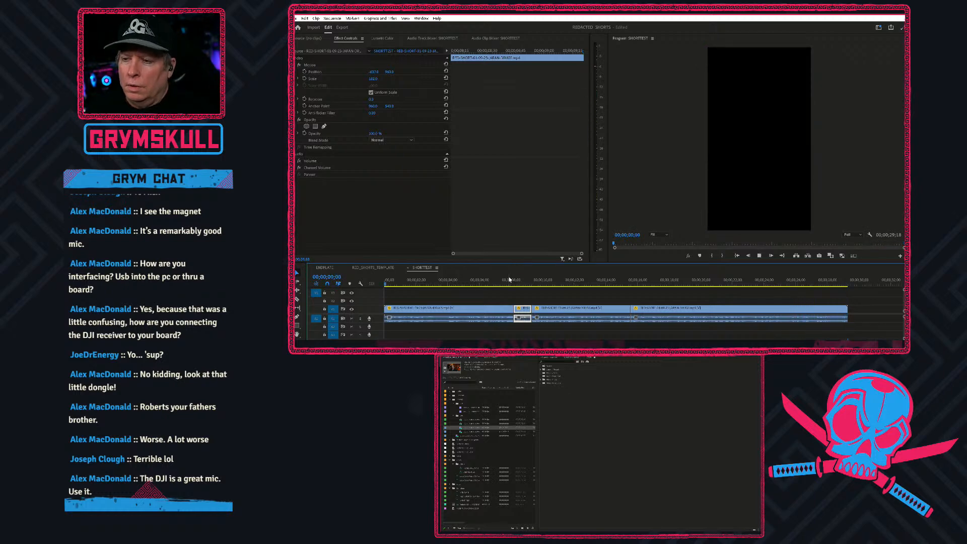
pyautogui.press('space')
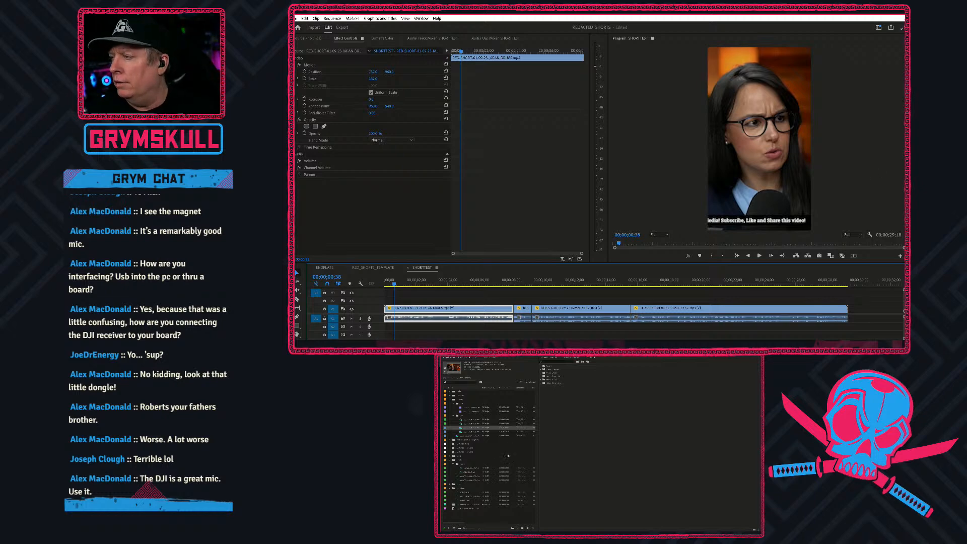
# Open the ZELENSKYMEETSCONGRESS Copy 01 sequence and play it back to review its vertically framed crowd shots.
pyautogui.doubleClick(457, 481)
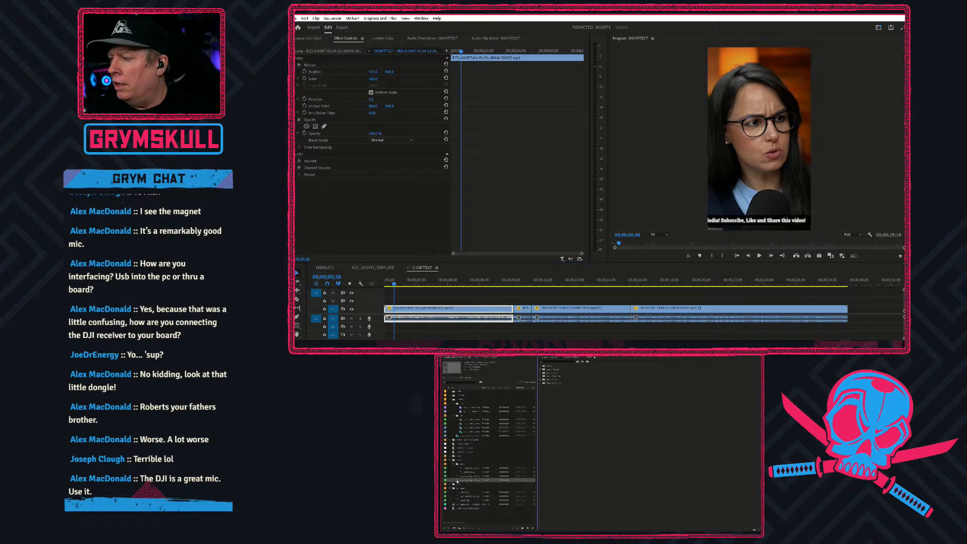
pyautogui.moveTo(394, 281); pyautogui.dragTo(380, 278)
pyautogui.press('space')
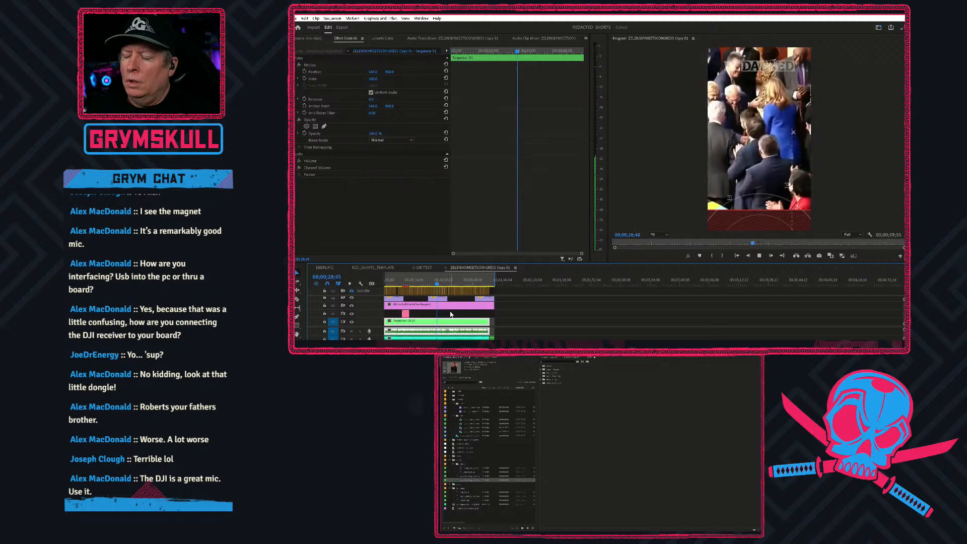
pyautogui.press('space')
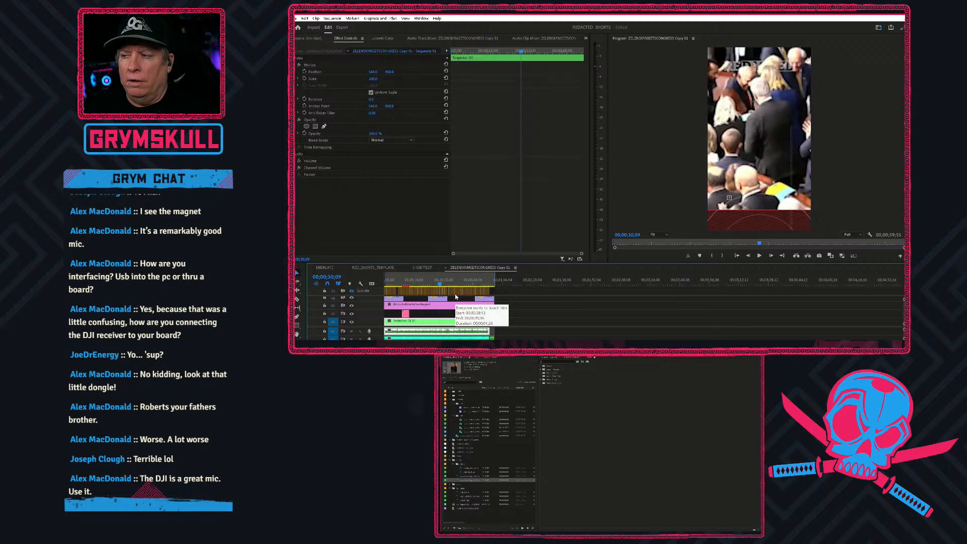
pyautogui.press('space')
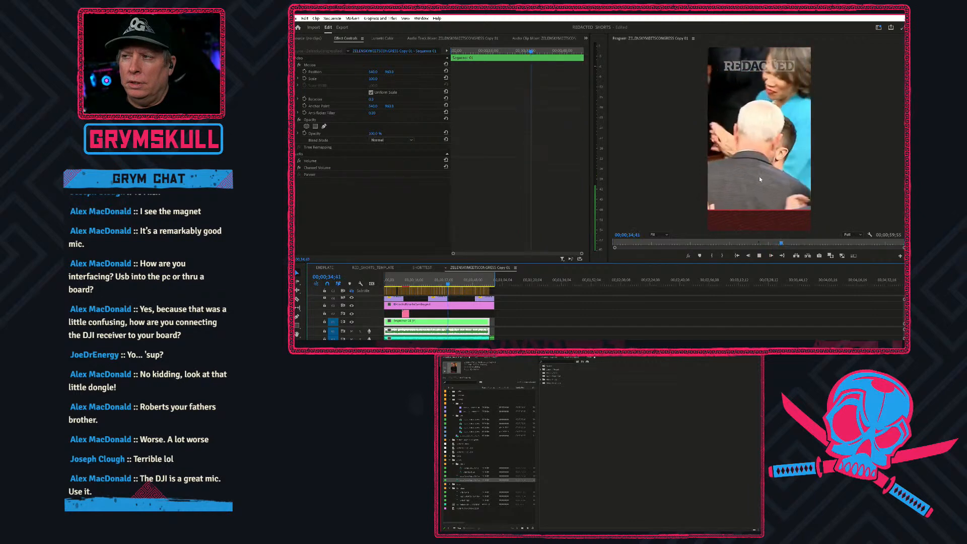
pyautogui.press('space')
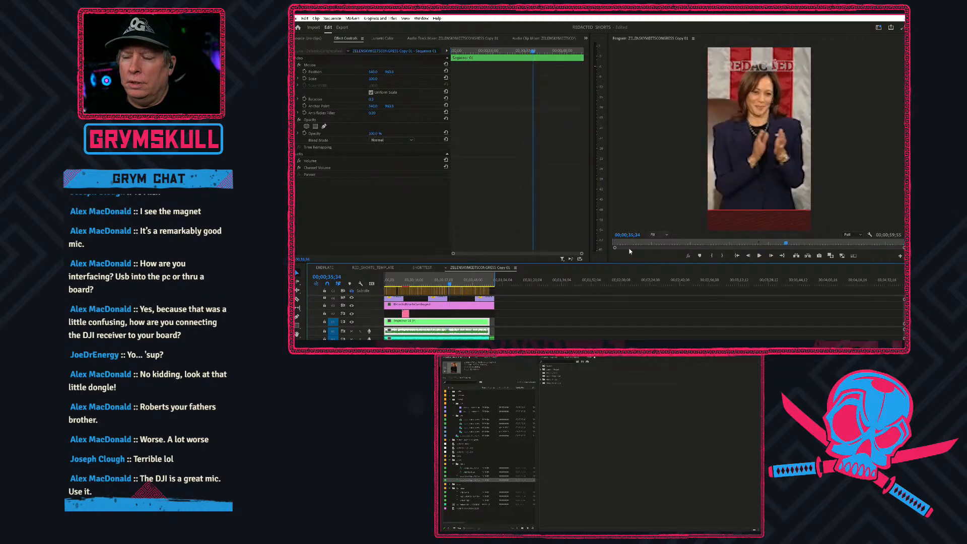
# Go to the crowd greeting shot, open its nested sequence, and move to the first position keyframe of the clip.
pyautogui.click(448, 285)
pyautogui.moveTo(445, 287); pyautogui.dragTo(446, 288)
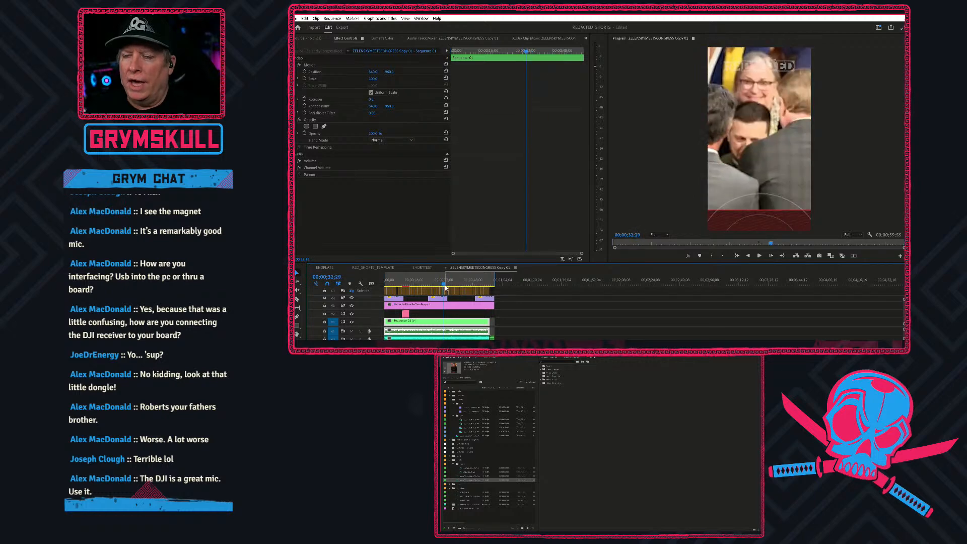
pyautogui.doubleClick(445, 332)
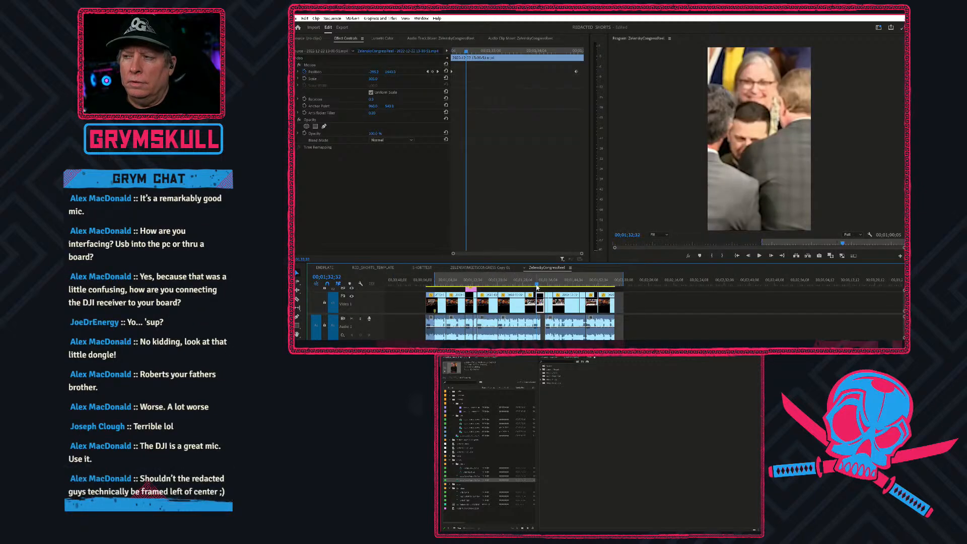
pyautogui.press('Right')
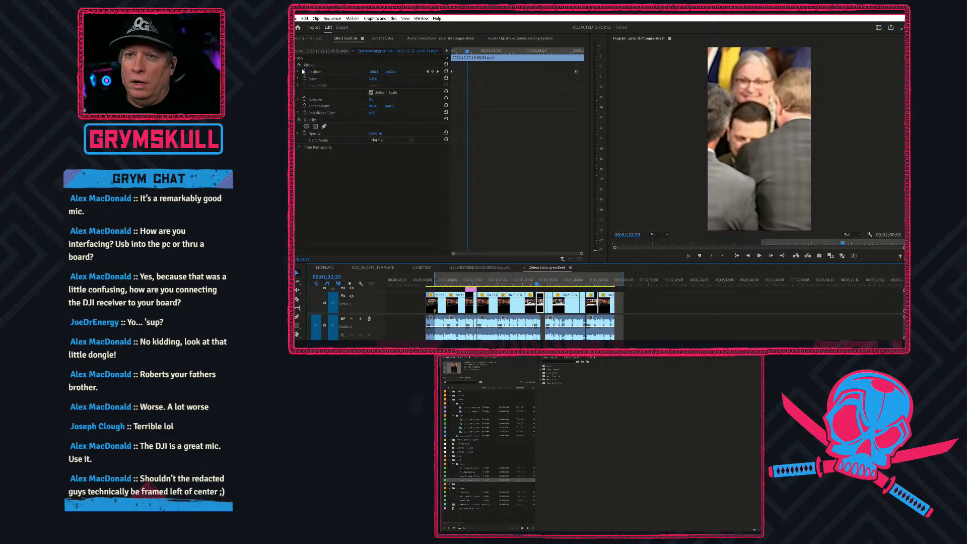
pyautogui.click(461, 51)
pyautogui.moveTo(460, 49); pyautogui.dragTo(439, 45)
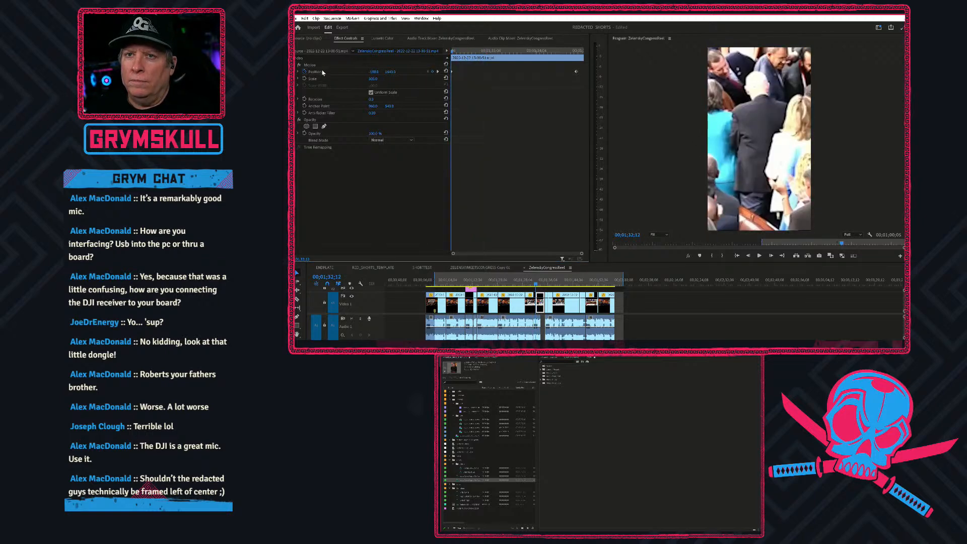
# Turn off the crowd clip's Motion effect, scrub through the shots to compare the original framing, and turn Motion back on.
pyautogui.click(300, 65)
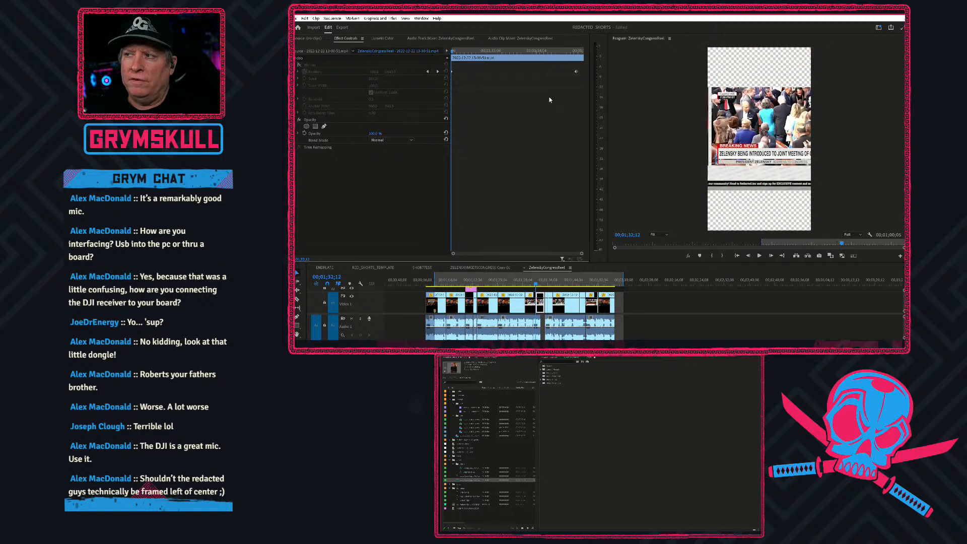
pyautogui.moveTo(453, 50)
pyautogui.mouseDown()
pyautogui.moveTo(545, 53)
pyautogui.moveTo(452, 50)
pyautogui.moveTo(455, 36)
pyautogui.moveTo(491, 36)
pyautogui.moveTo(451, 38)
pyautogui.mouseUp()
pyautogui.moveTo(488, 282); pyautogui.dragTo(547, 286)
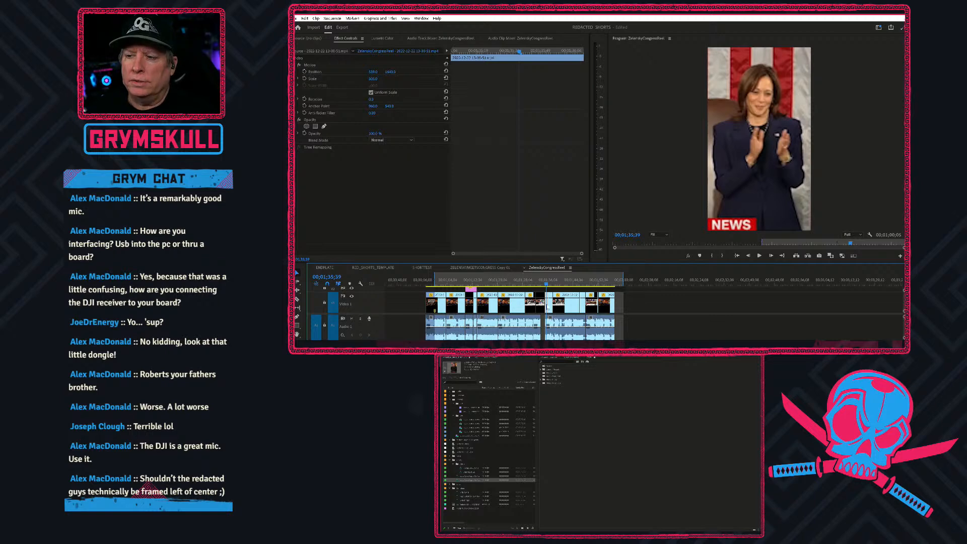
pyautogui.scroll(5, 548, 305)
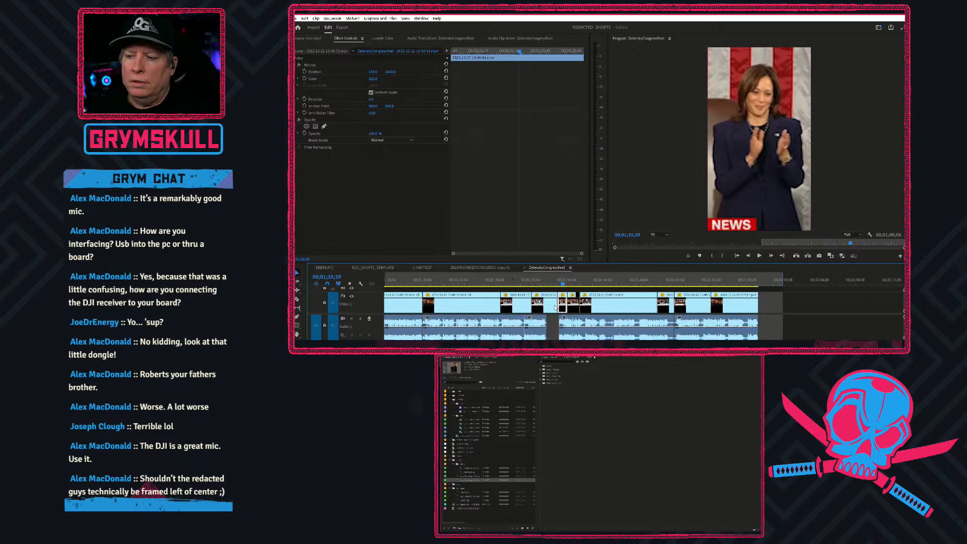
pyautogui.scroll(2, 555, 307)
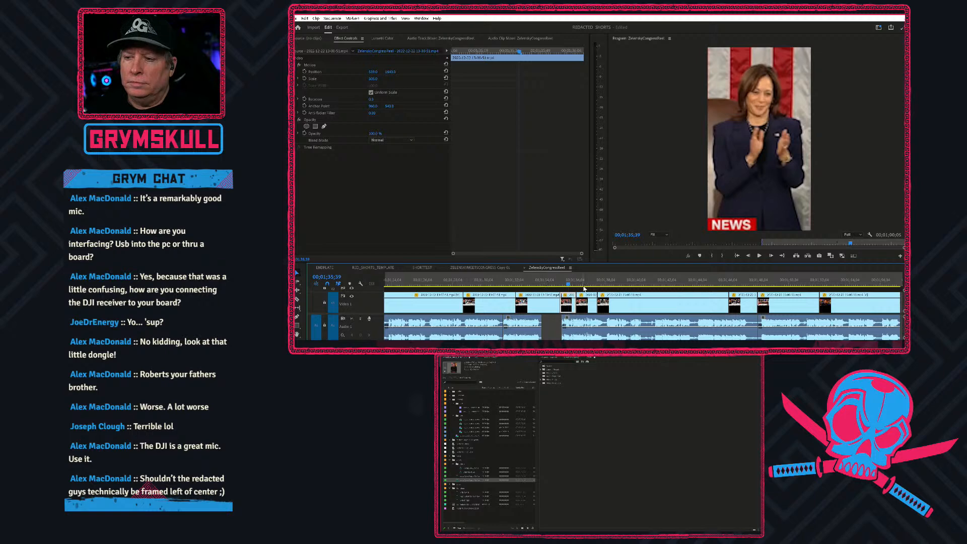
pyautogui.moveTo(569, 286); pyautogui.dragTo(531, 285)
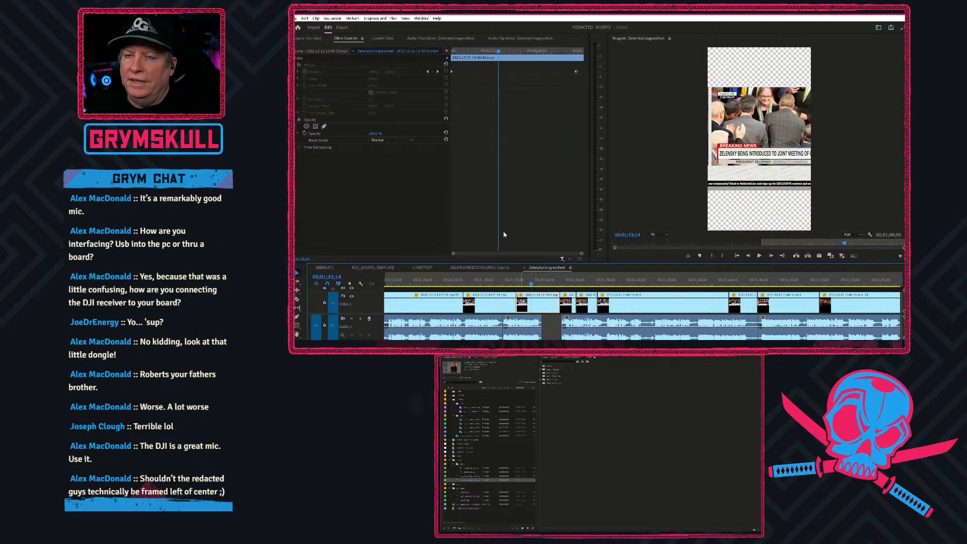
pyautogui.click(300, 65)
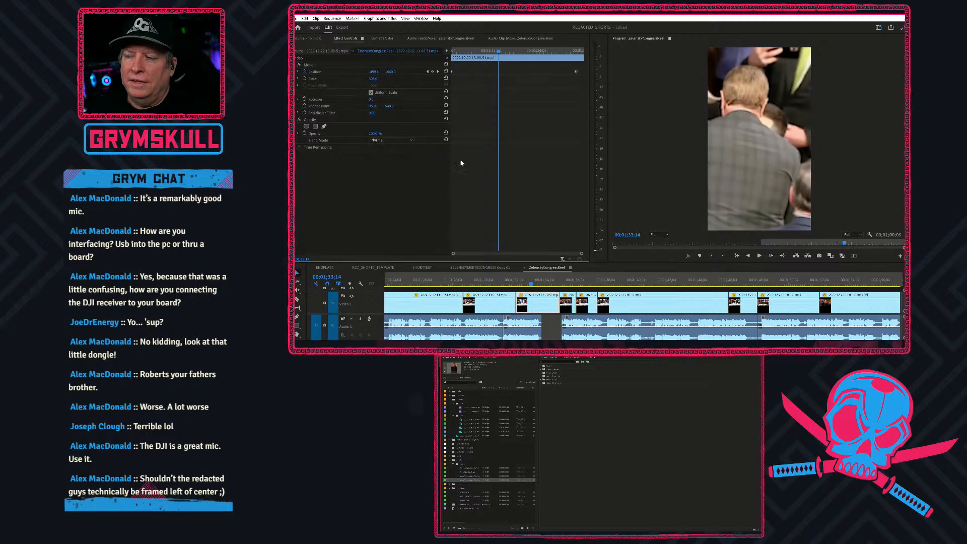
pyautogui.click(512, 284)
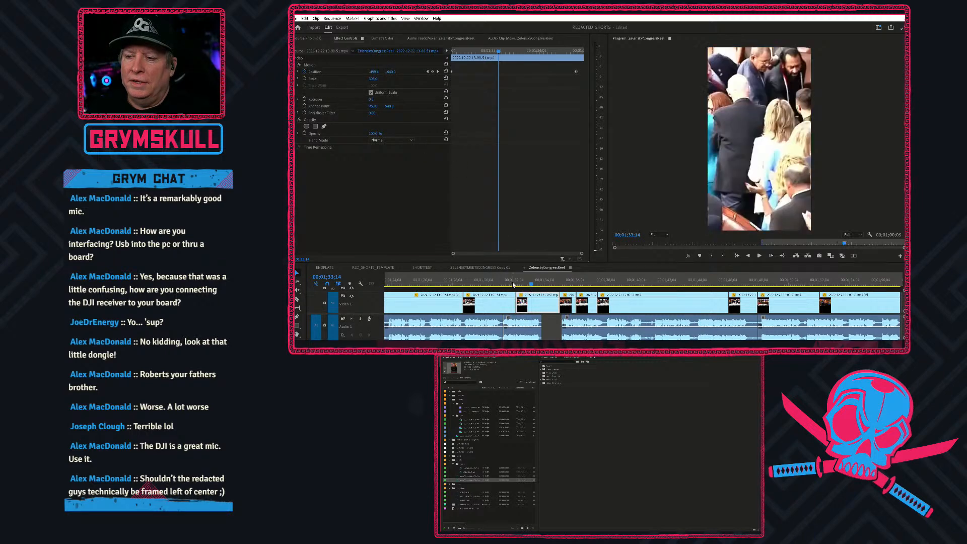
# Play back the reframed crowd shots in the nested sequence and scrub back to the host's shot.
pyautogui.press('space')
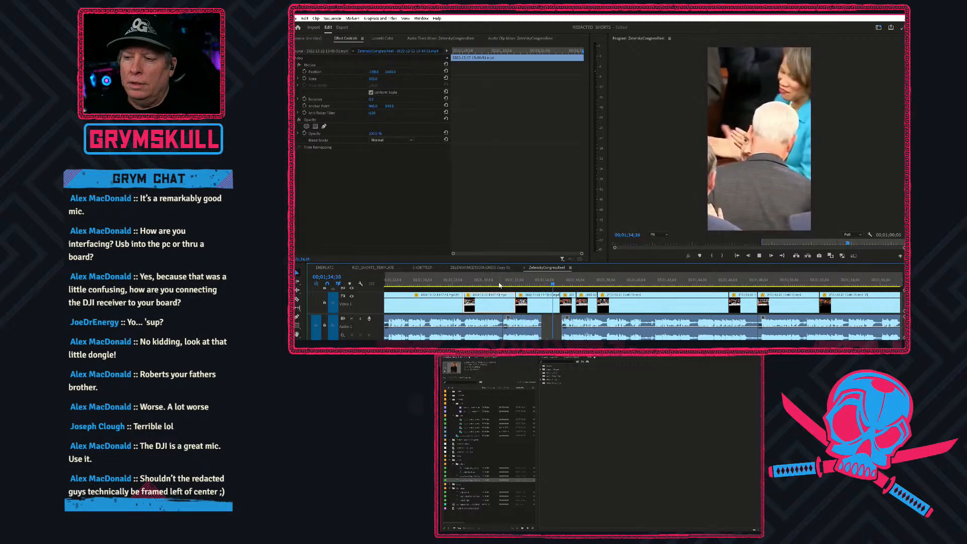
pyautogui.press('space')
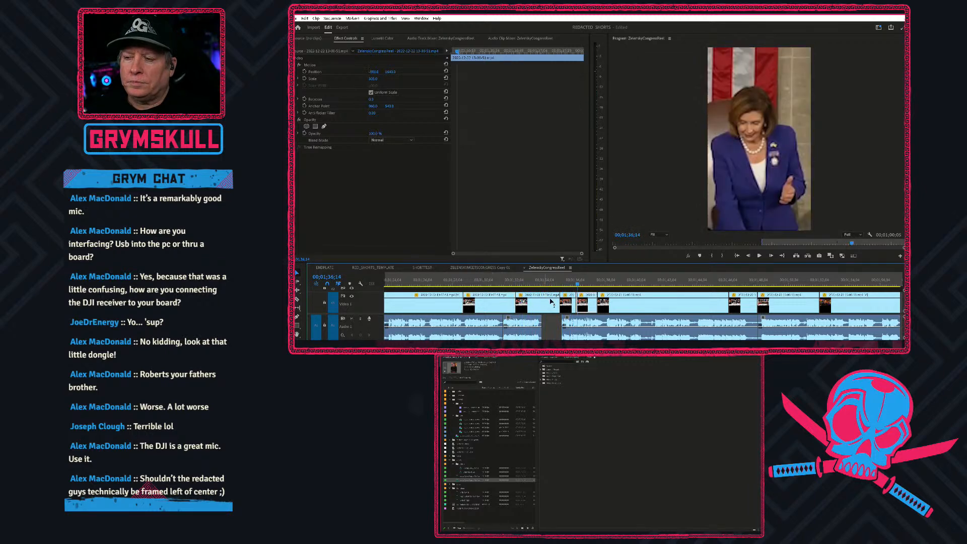
pyautogui.moveTo(577, 279); pyautogui.dragTo(446, 262)
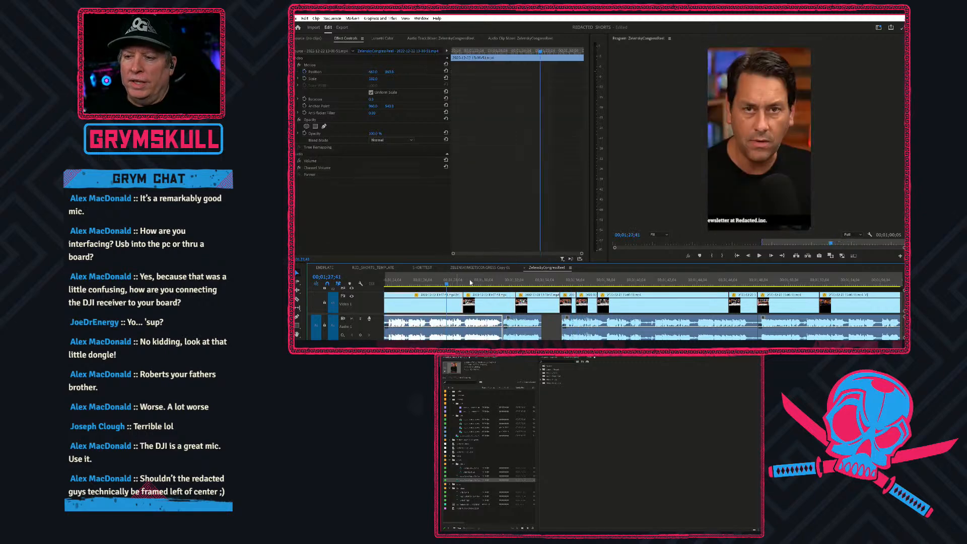
# Close the nested Zelensky congress sequence, replay the crowd shot in ZELENSKYMEETSCONGRESS Copy 01, and close that sequence too.
pyautogui.click(525, 269)
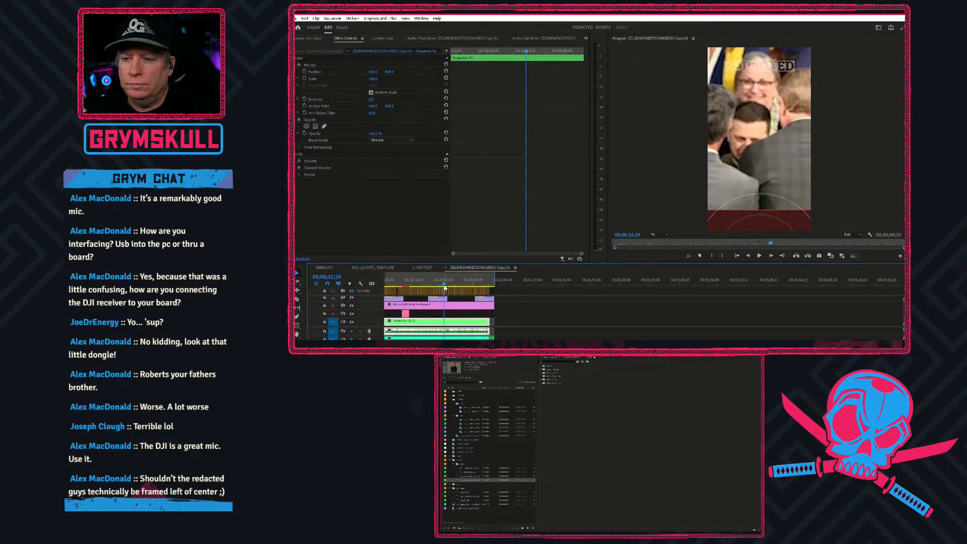
pyautogui.moveTo(444, 285); pyautogui.dragTo(445, 286)
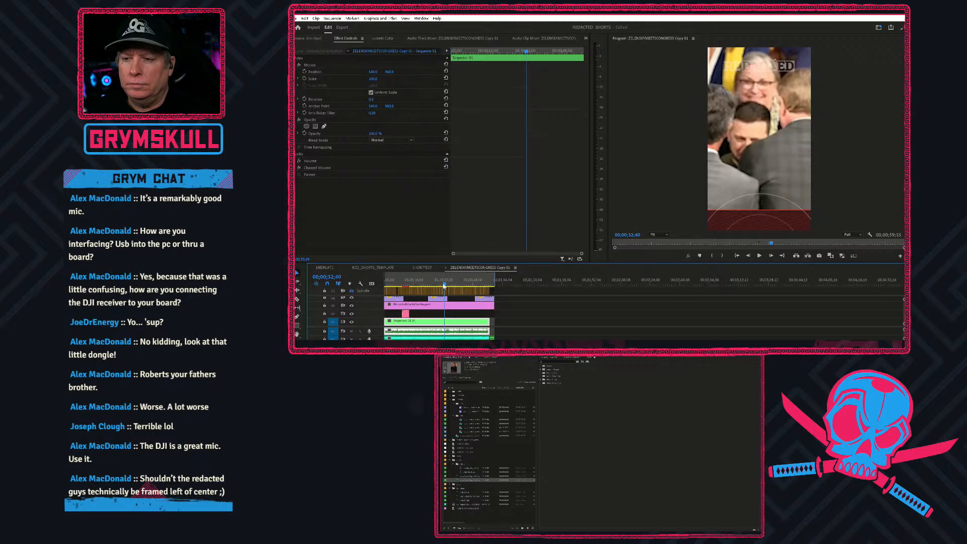
pyautogui.press('space')
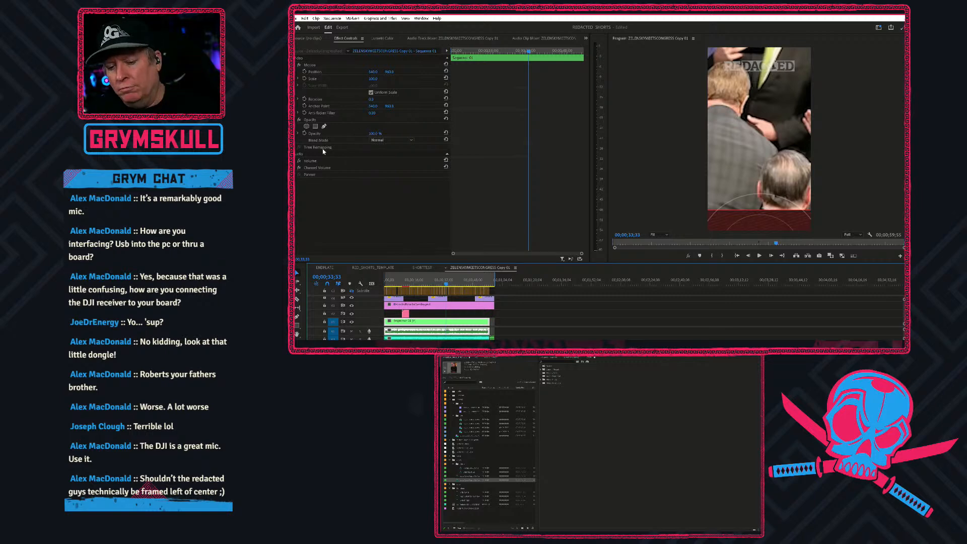
pyautogui.click(446, 269)
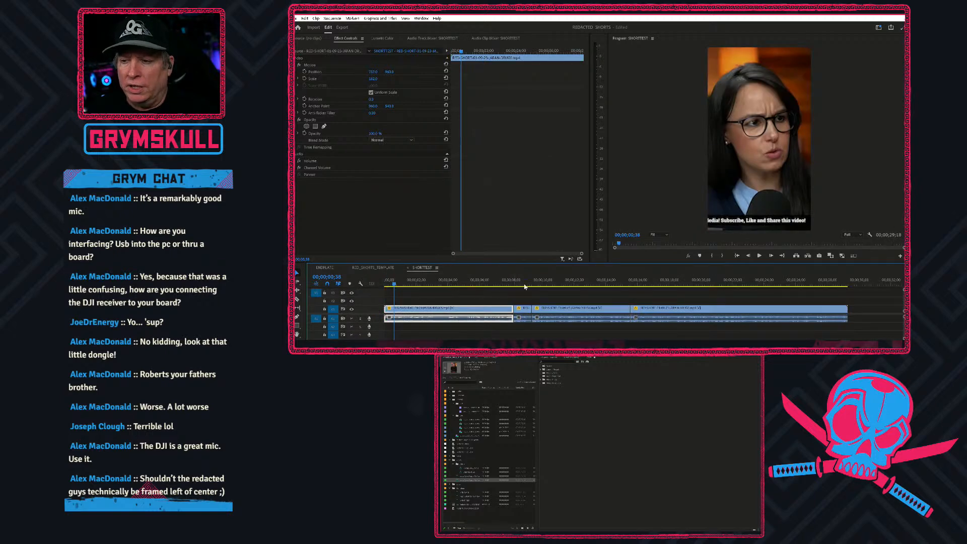
# Play back the SHORTTEST sequence from the end of its first segment into the third segment.
pyautogui.moveTo(502, 286); pyautogui.dragTo(510, 282)
pyautogui.press('space')
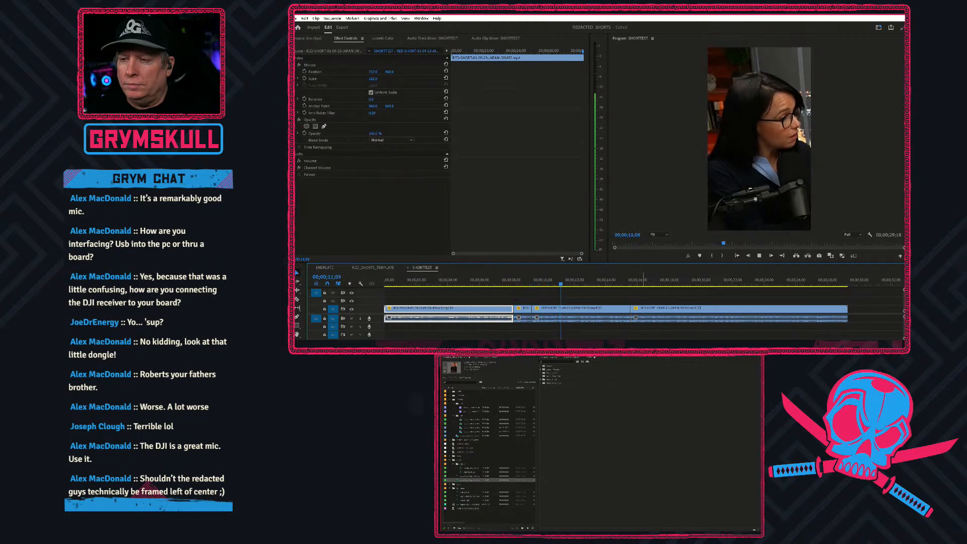
pyautogui.press('space')
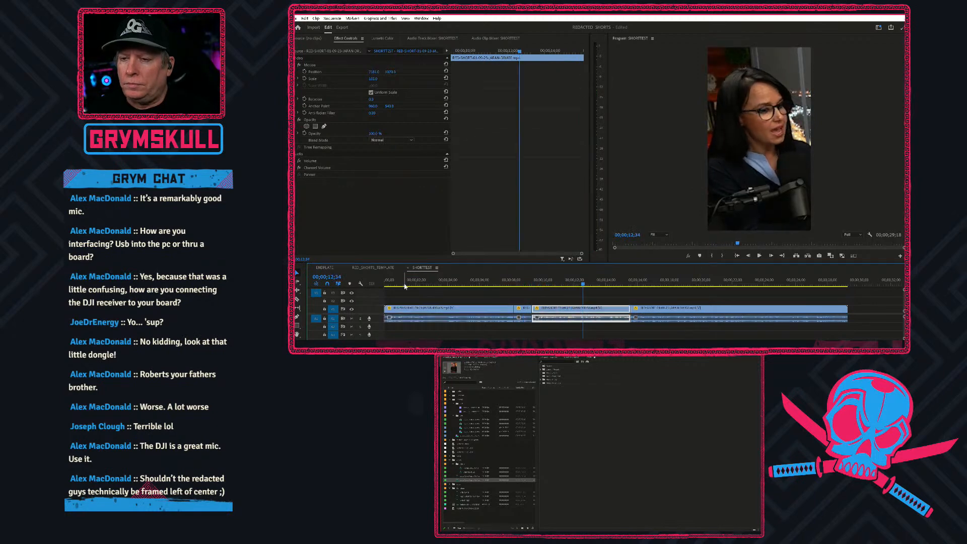
# Place the SHORTTEST sequence at the start of the empty video track in the RED_SHORTS_TEMPLATE sequence.
pyautogui.click(382, 270)
pyautogui.click(419, 269)
pyautogui.click(388, 270)
pyautogui.click(420, 269)
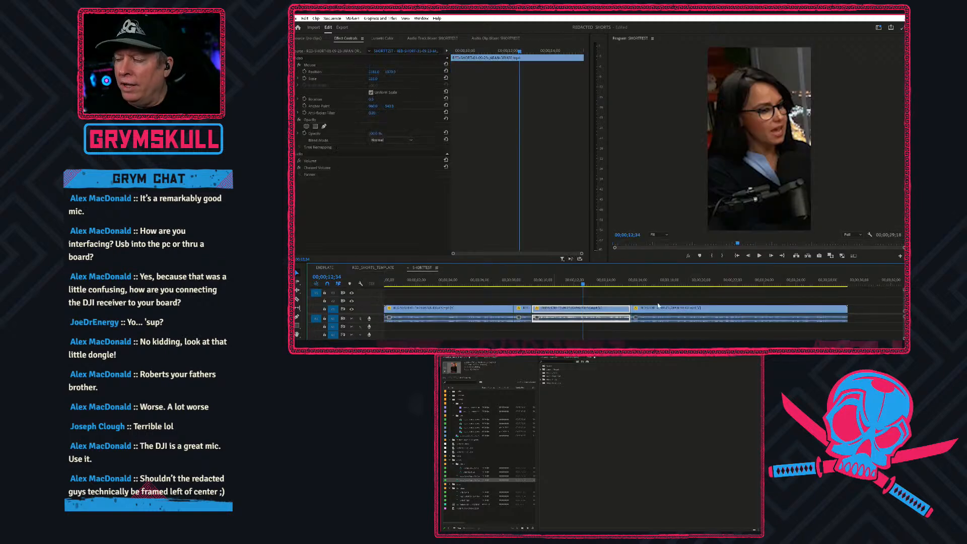
pyautogui.click(462, 501)
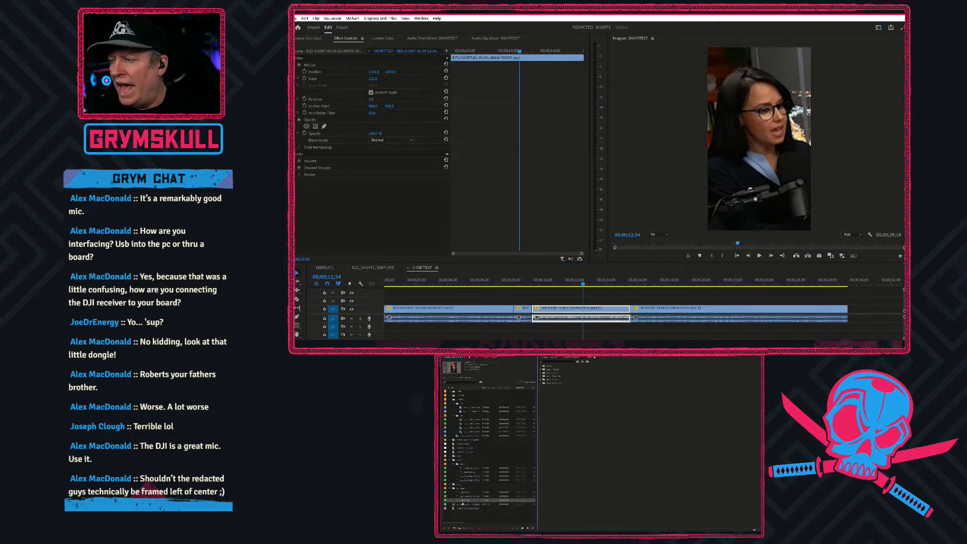
pyautogui.click(381, 268)
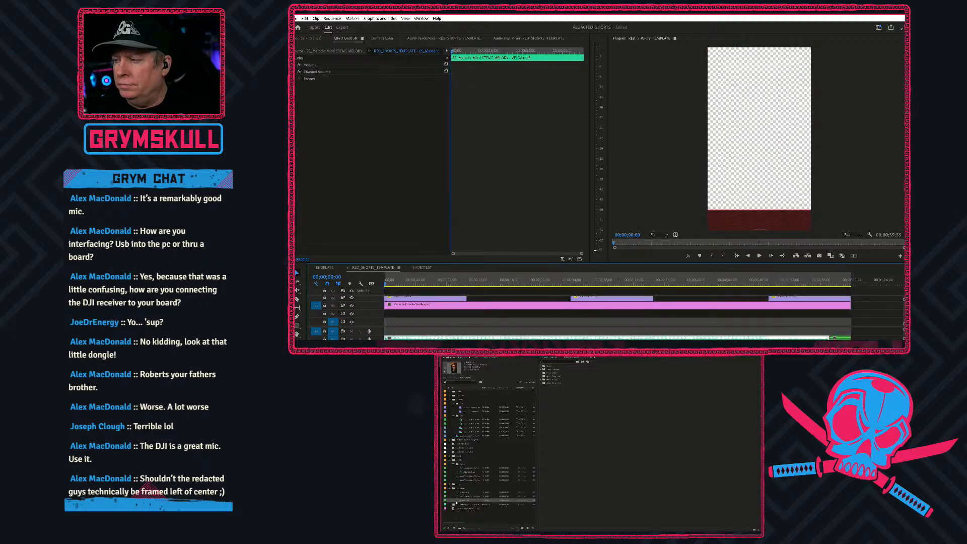
pyautogui.moveTo(444, 502); pyautogui.dragTo(372, 324)
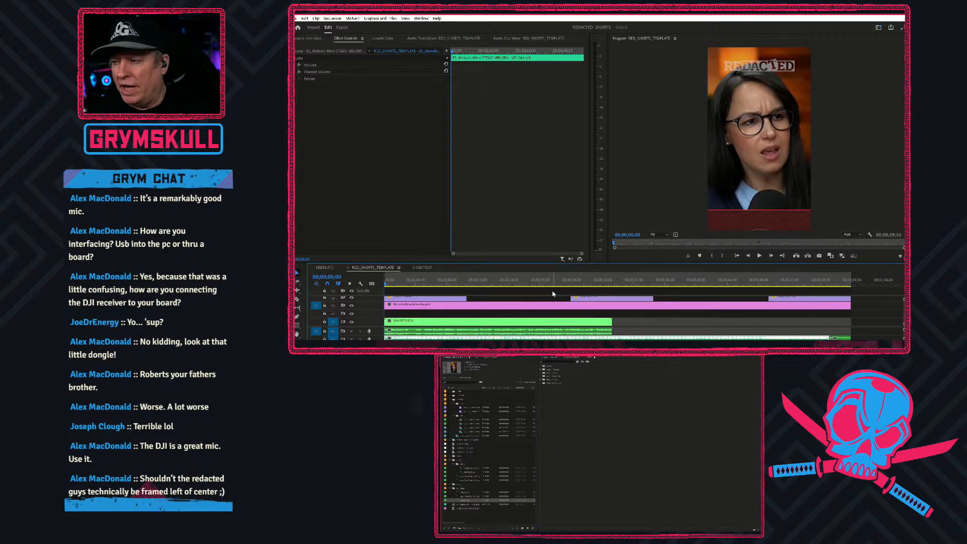
# Trim the template's music and full-length graphic overlay to the end of the SHORTTEST clip.
pyautogui.scroll(-5, 465, 316)
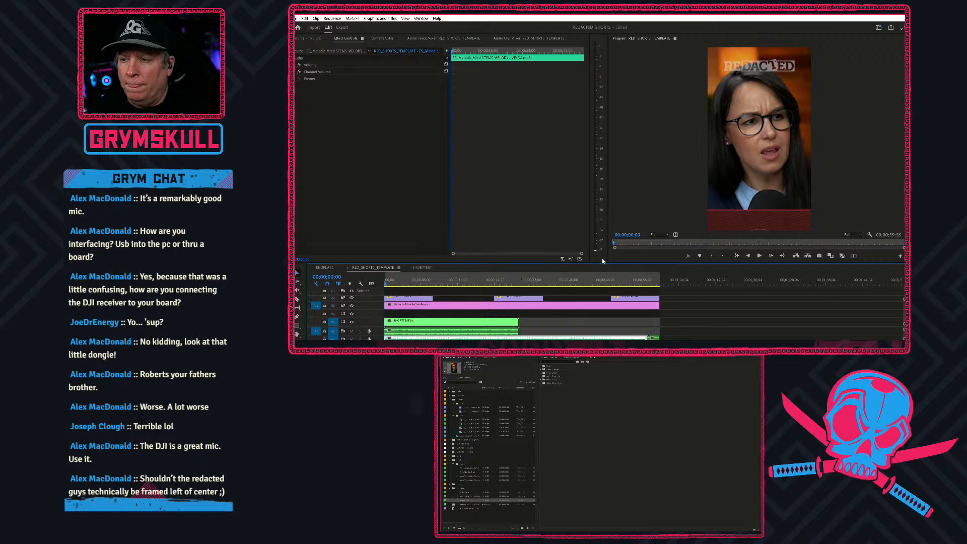
pyautogui.moveTo(609, 262); pyautogui.dragTo(610, 217)
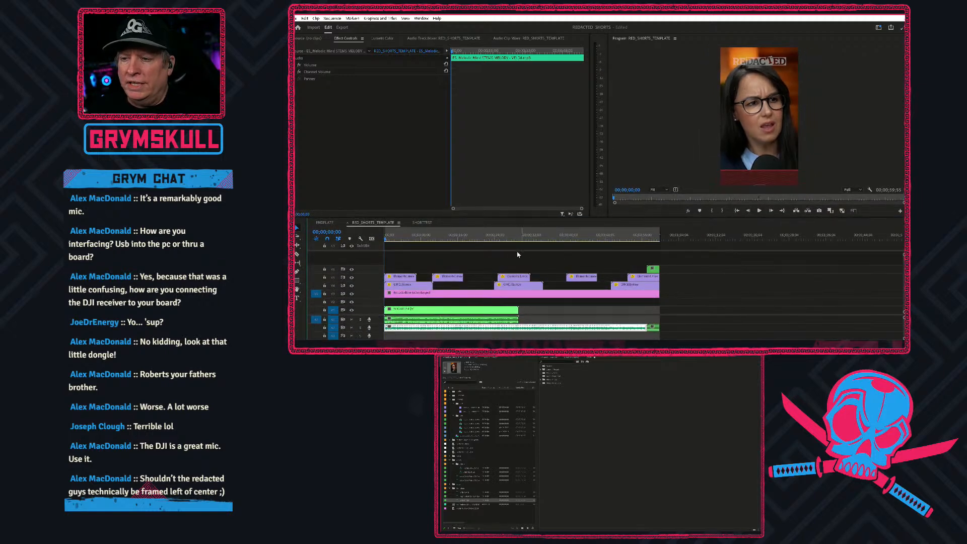
pyautogui.click(520, 236)
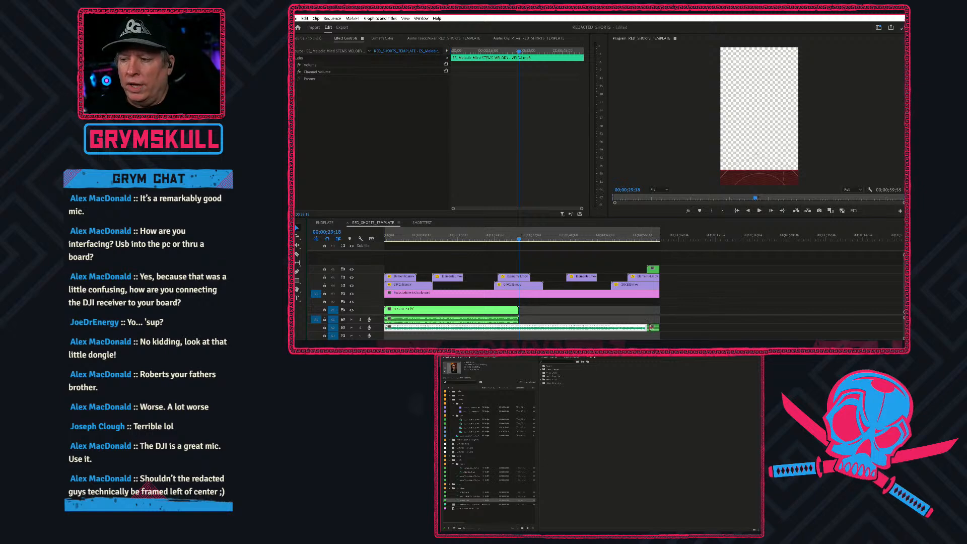
pyautogui.moveTo(645, 328); pyautogui.dragTo(518, 331)
pyautogui.moveTo(658, 293); pyautogui.dragTo(604, 289)
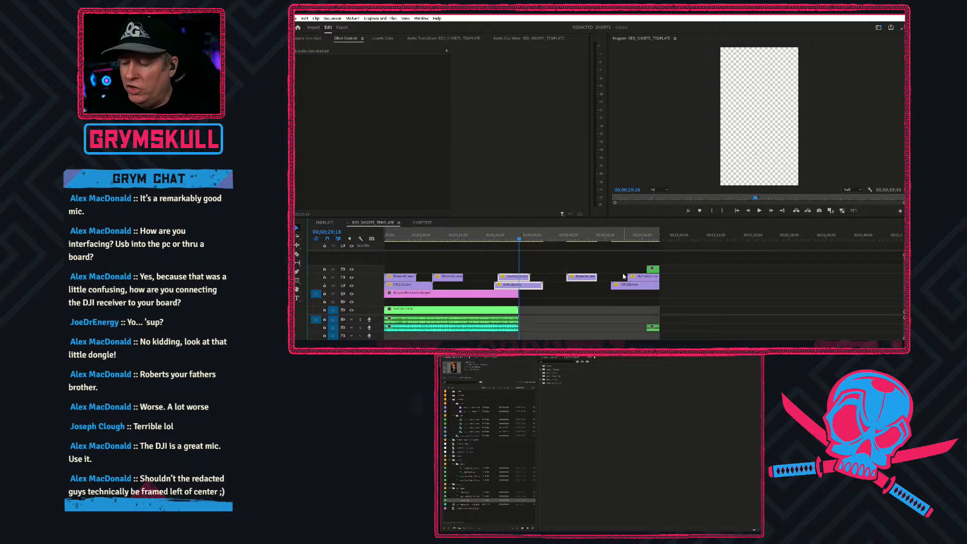
# Delete the middle overlay clips around and past the short's end, and move the closing clips back so the end card follows the SHORTTEST clip.
pyautogui.press('Delete')
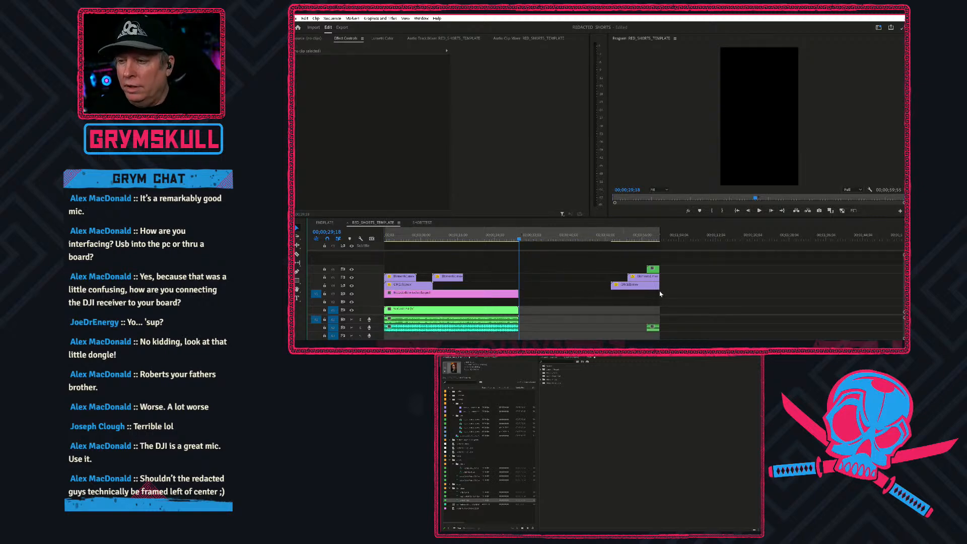
pyautogui.moveTo(637, 262); pyautogui.dragTo(528, 290)
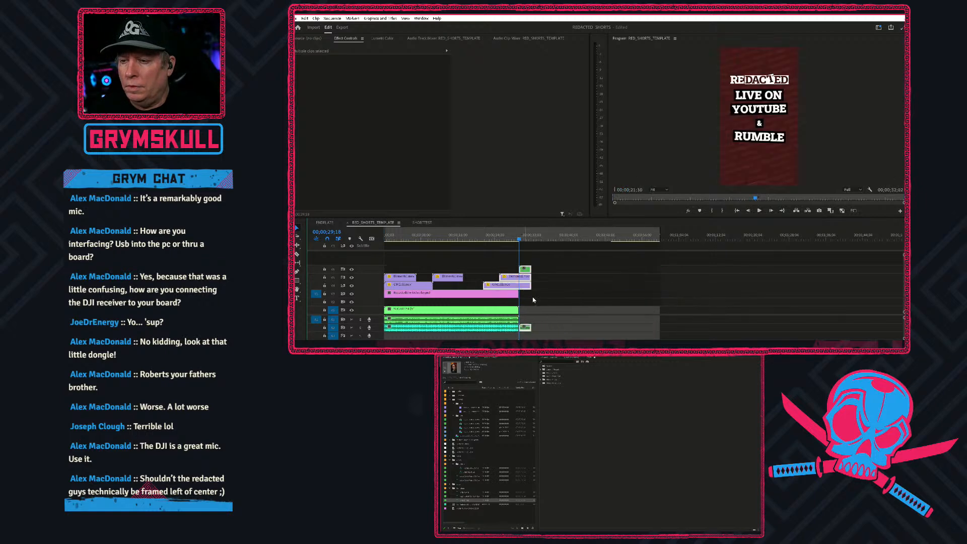
# Preview the assembled short from its beginning in a maximized program monitor.
pyautogui.press('Home')
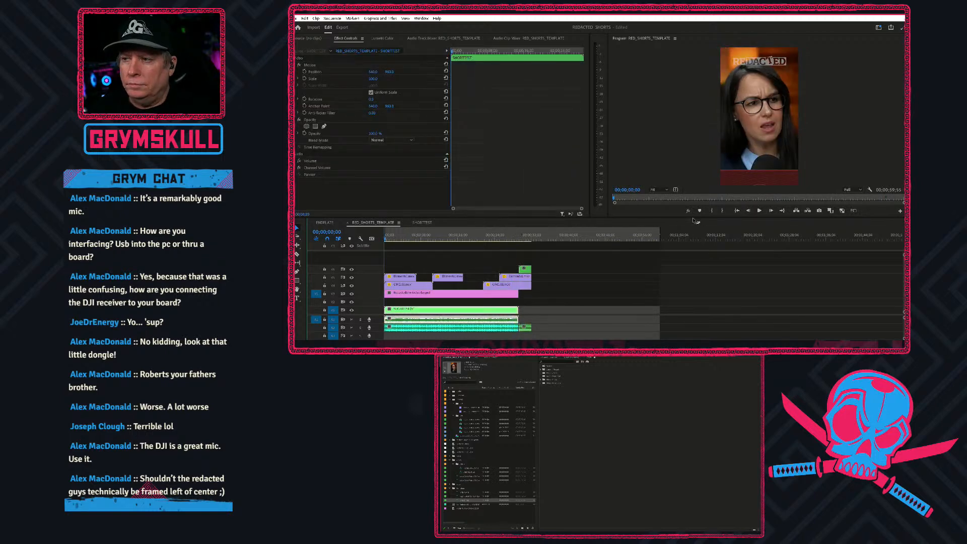
pyautogui.moveTo(694, 217); pyautogui.dragTo(688, 225)
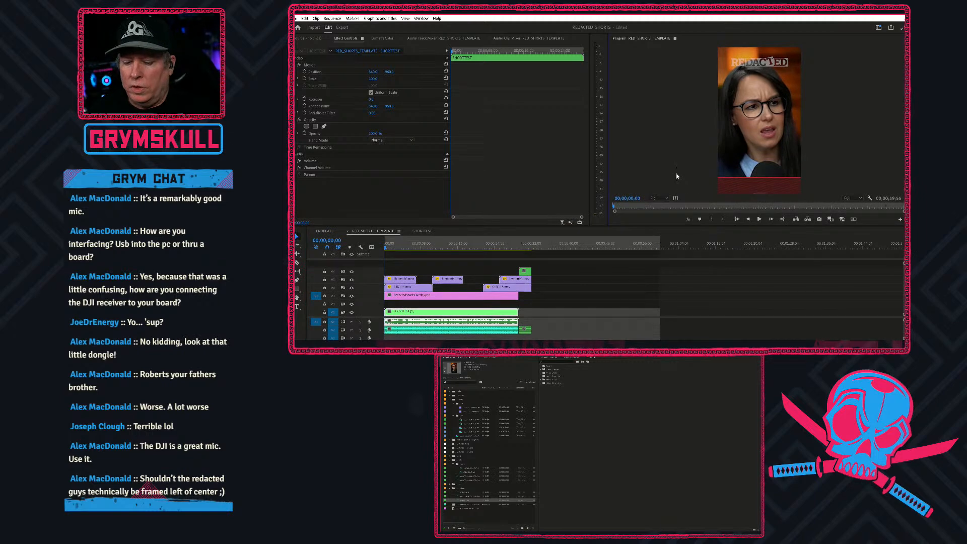
pyautogui.press('`')
pyautogui.press('space')
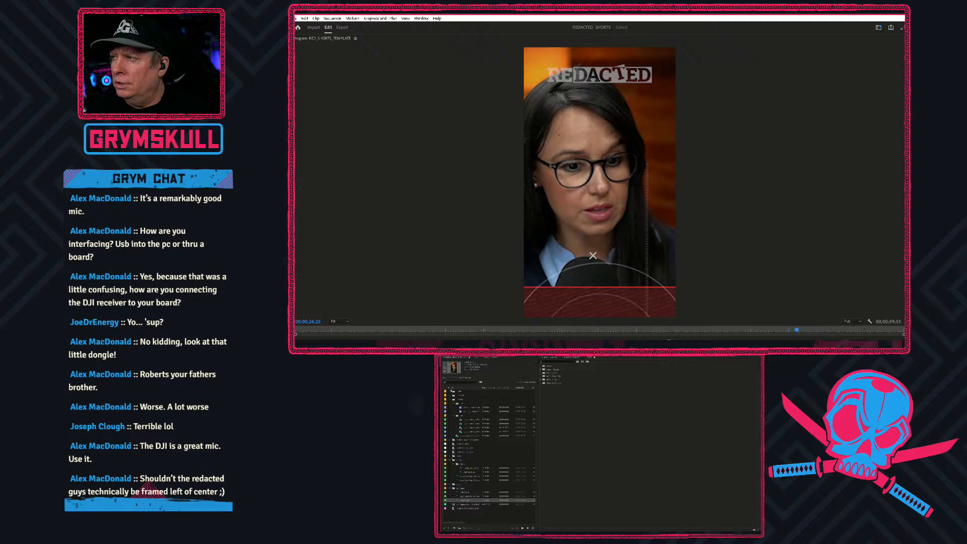
# Move the melodic music track into the topmost project bin and open it in the source monitor for a listen.
pyautogui.click(458, 394)
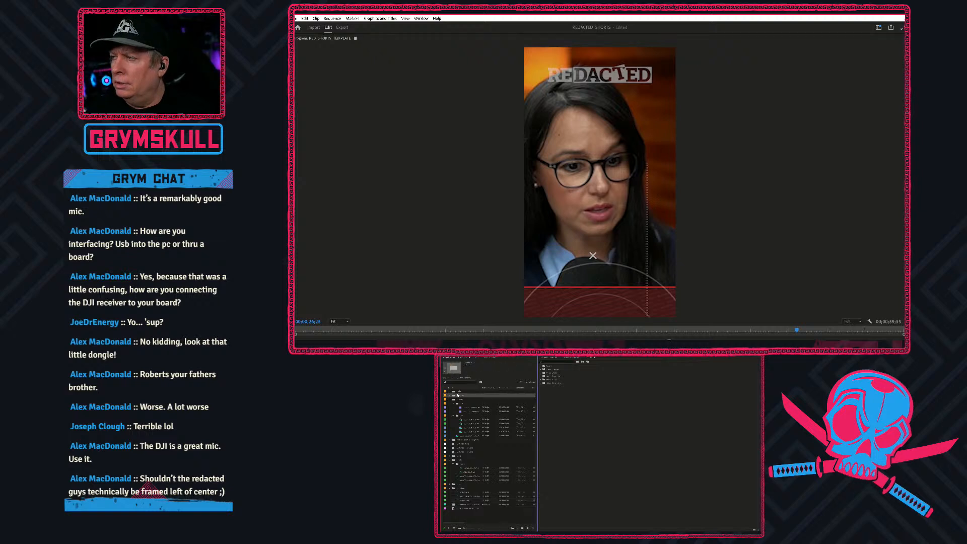
pyautogui.click(460, 391)
pyautogui.click(474, 504)
pyautogui.click(468, 505)
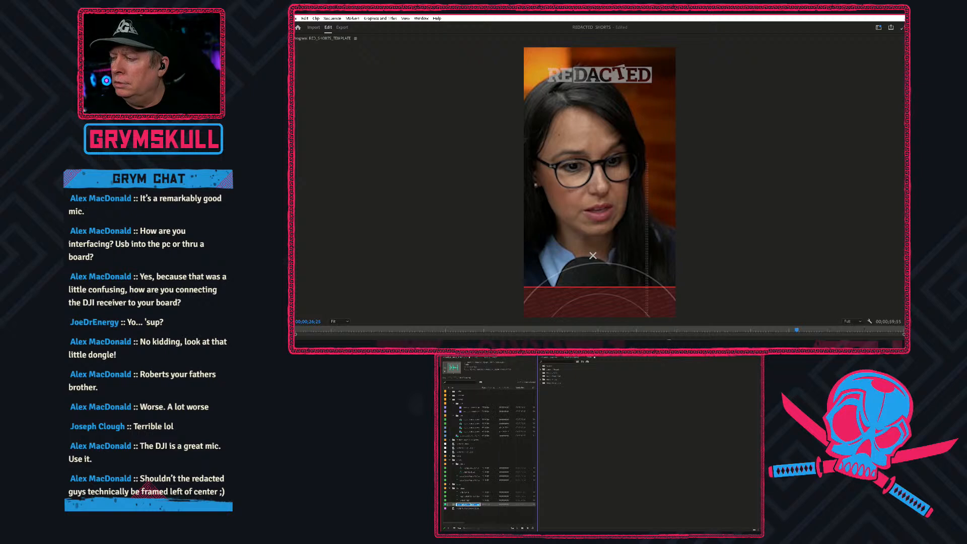
pyautogui.click(466, 511)
pyautogui.click(463, 505)
pyautogui.click(460, 393)
pyautogui.click(474, 397)
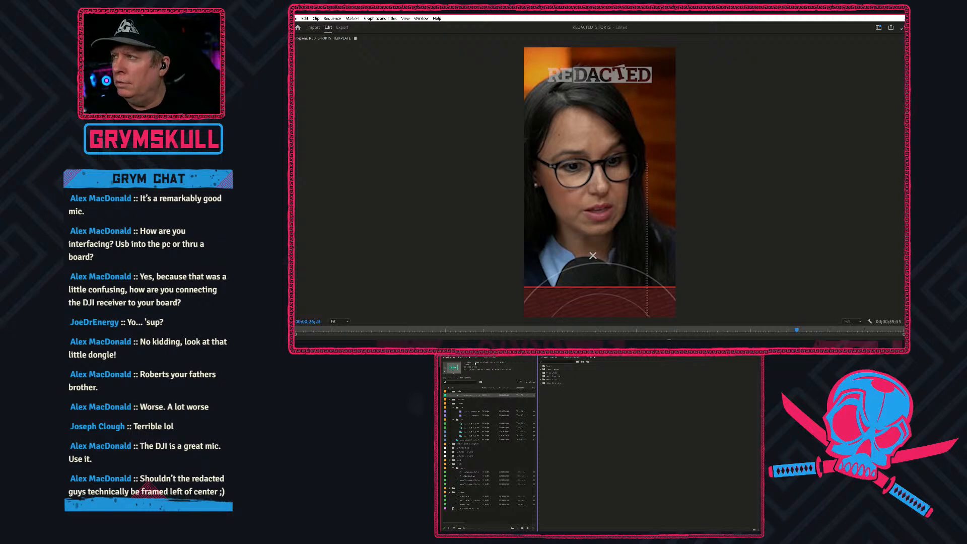
pyautogui.click(468, 396)
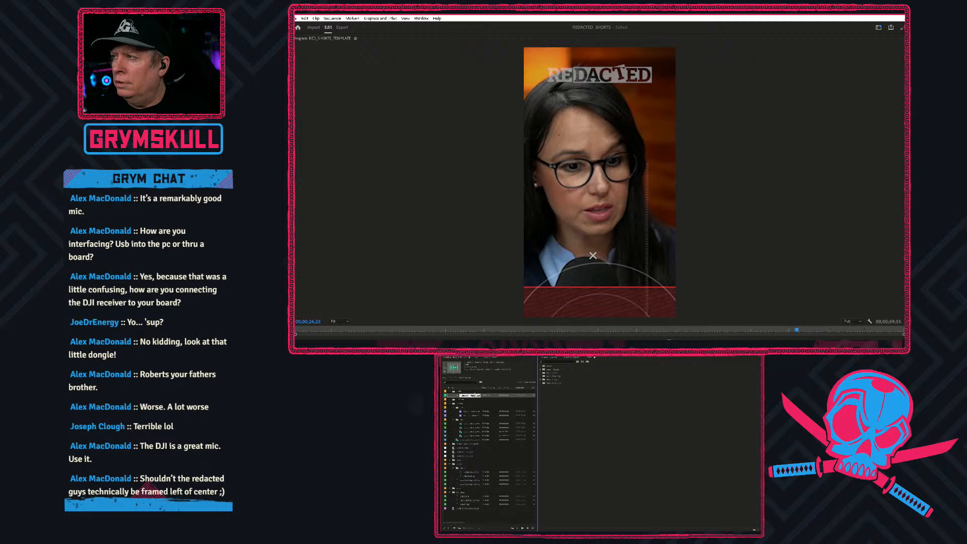
pyautogui.doubleClick(458, 396)
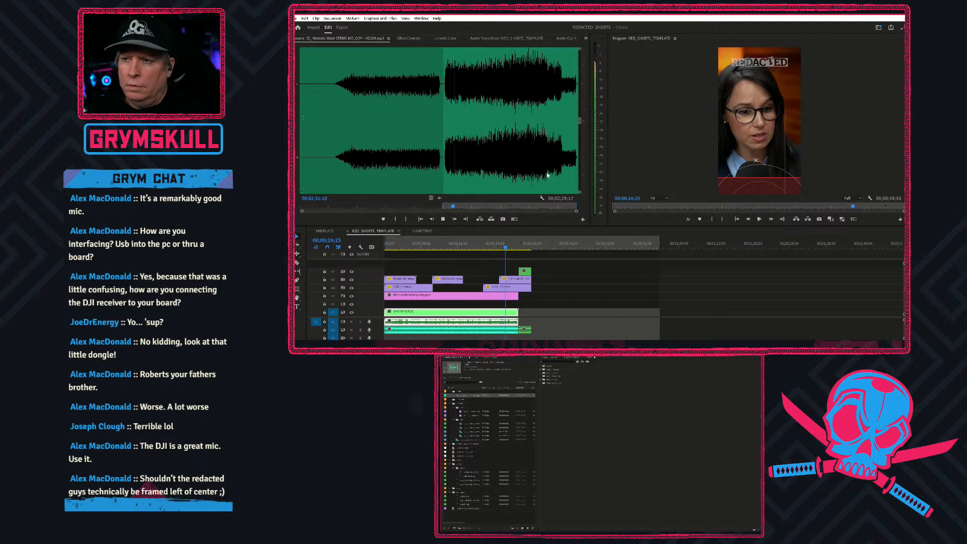
pyautogui.press('space')
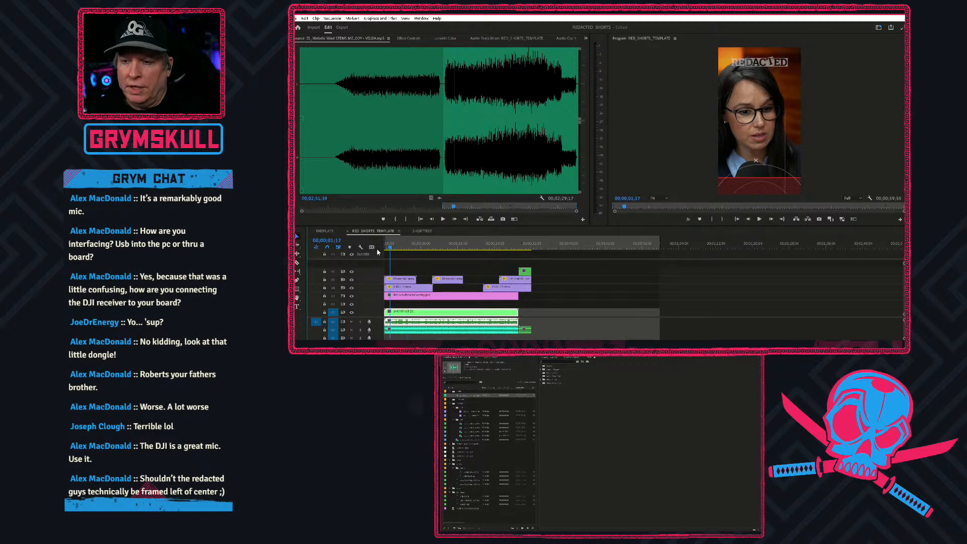
# Play the short from its start and move the sequence's out point to the end of the closing clips.
pyautogui.press('Home')
pyautogui.press('space')
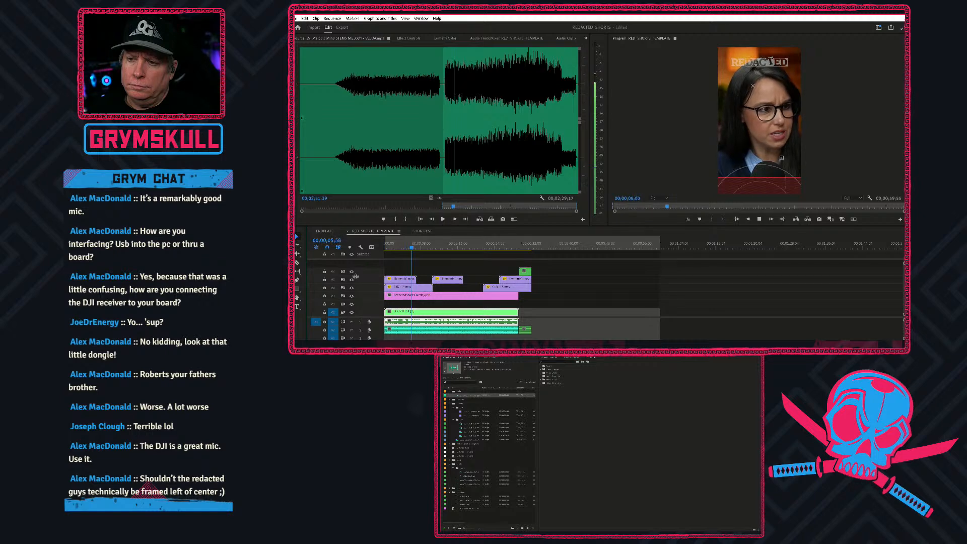
pyautogui.press('space')
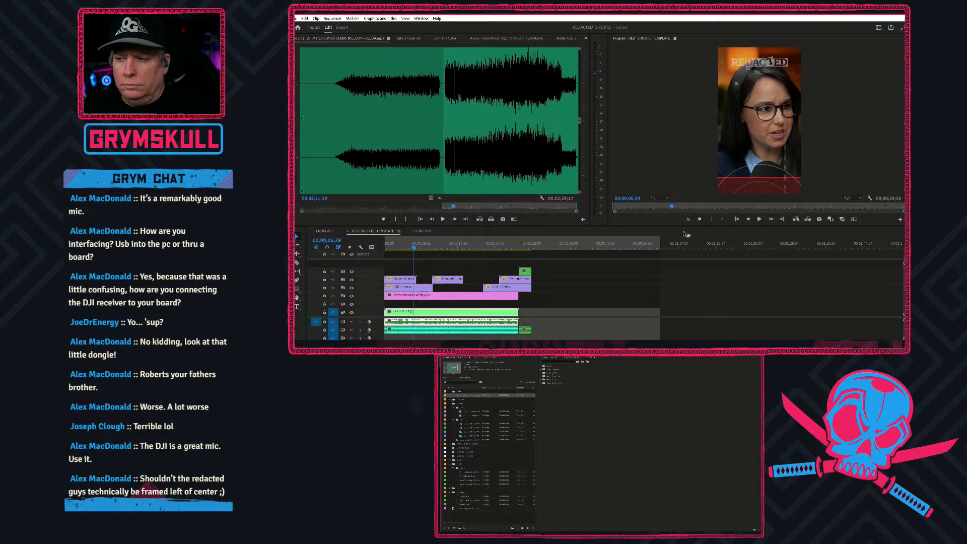
pyautogui.moveTo(661, 244); pyautogui.dragTo(534, 243)
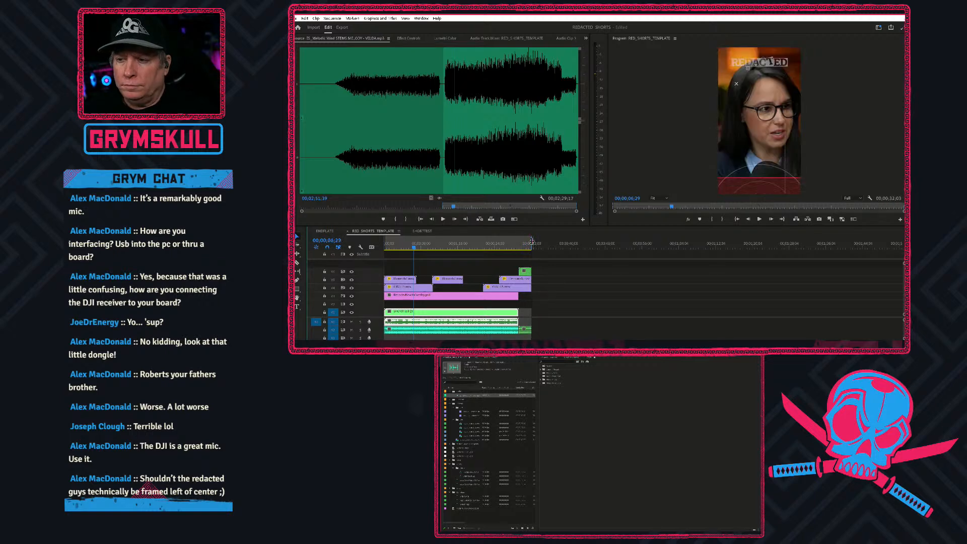
# Switch to Descript and create a new project.
pyautogui.click(866, 21)
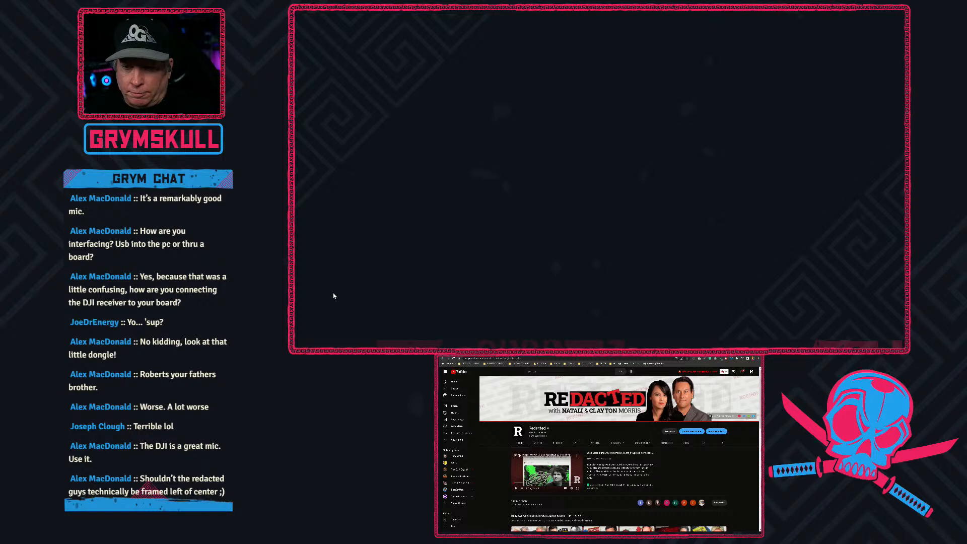
pyautogui.click(301, 334)
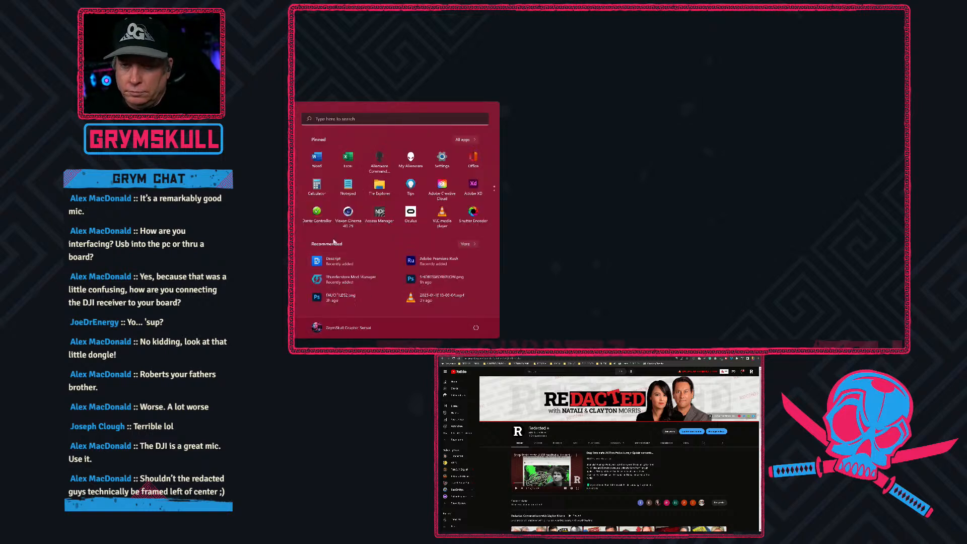
pyautogui.click(323, 261)
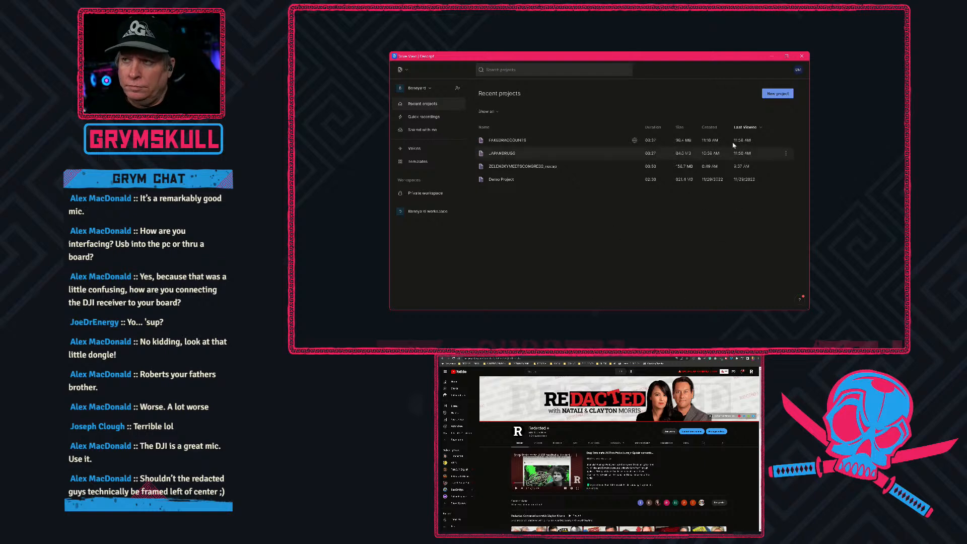
pyautogui.click(783, 96)
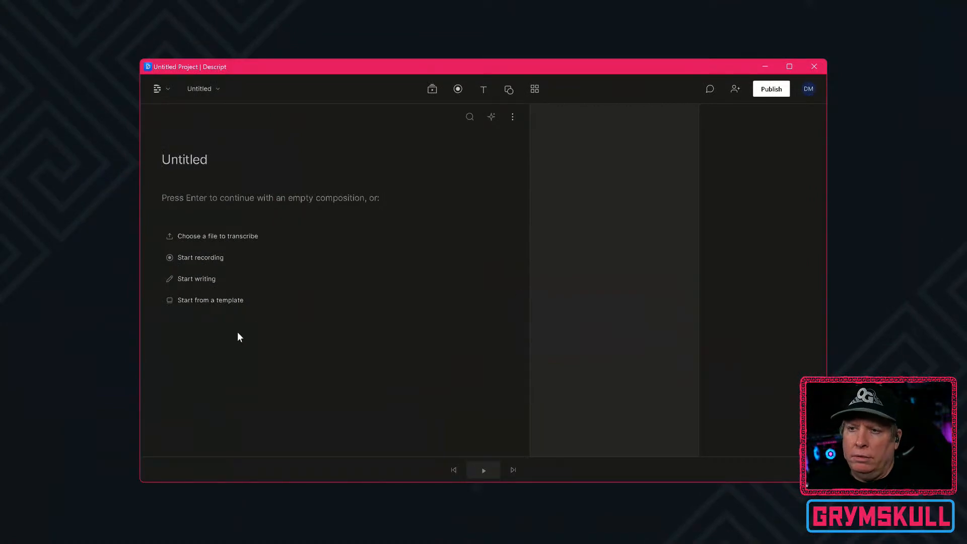
# Choose JAPANDRUGS.mp4 from the _REDACTED FOOTAGE > SHORTS > NEEDCAPS folder as the file to transcribe.
pyautogui.click(228, 235)
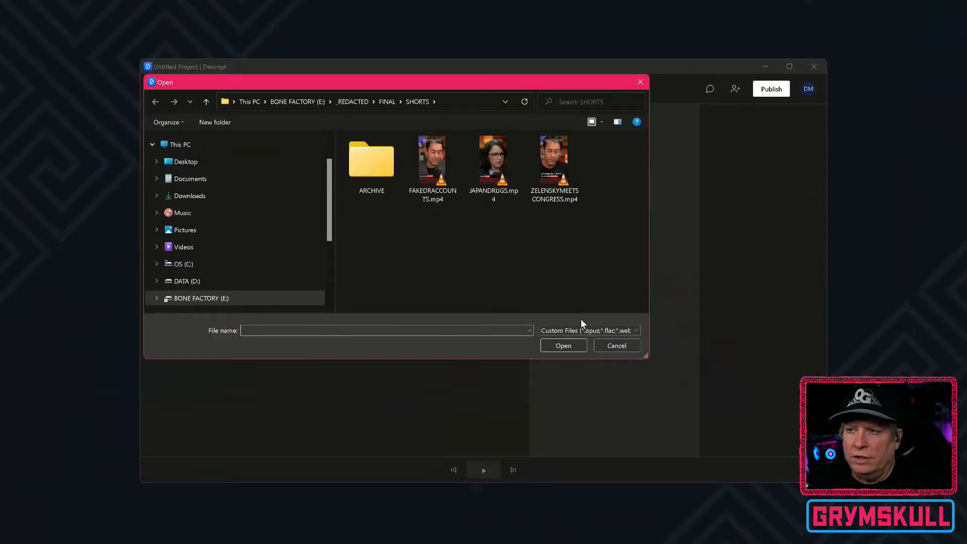
pyautogui.click(353, 101)
pyautogui.scroll(-2, 409, 248)
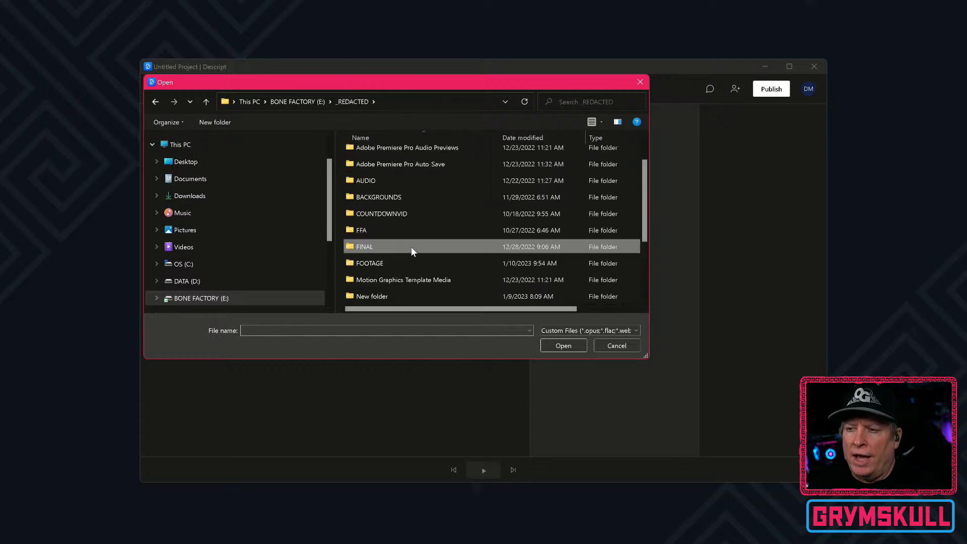
pyautogui.doubleClick(392, 214)
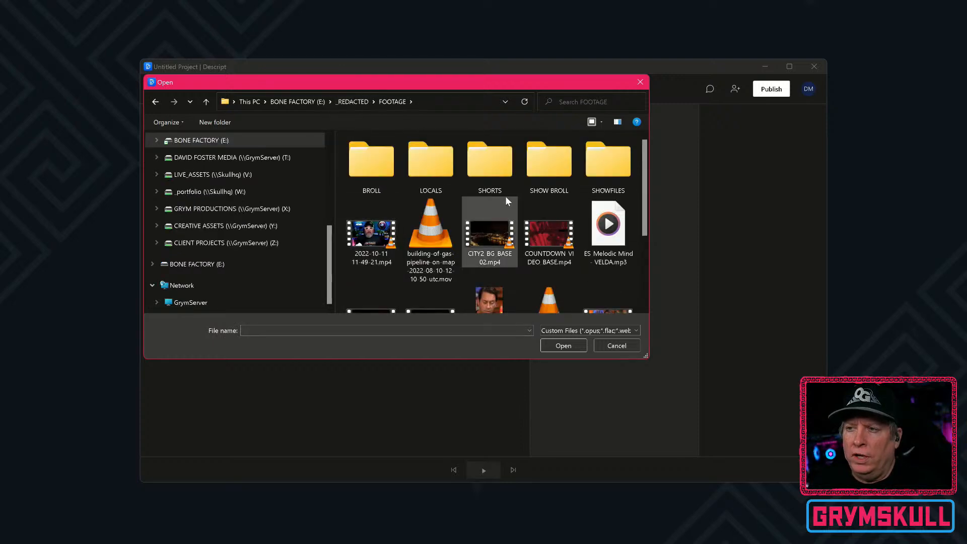
pyautogui.doubleClick(505, 175)
pyautogui.doubleClick(420, 186)
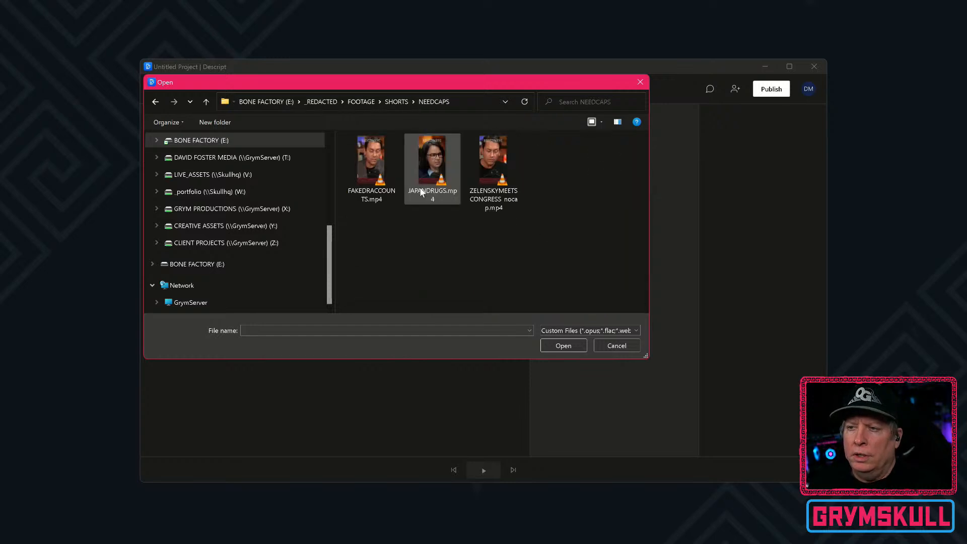
pyautogui.click(422, 191)
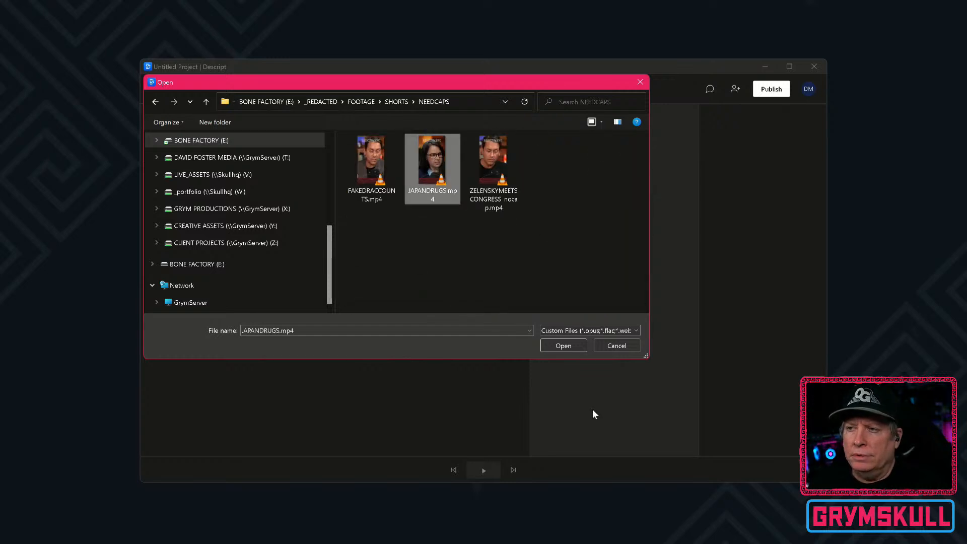
pyautogui.click(563, 346)
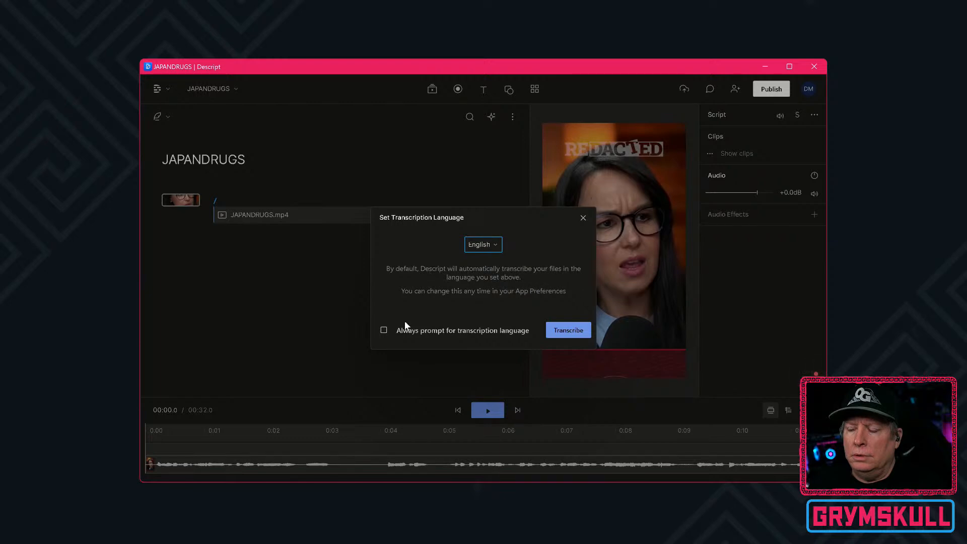
# Start the English transcription, add the speaker's first name, and set the number of speakers to 2.
pyautogui.click(571, 332)
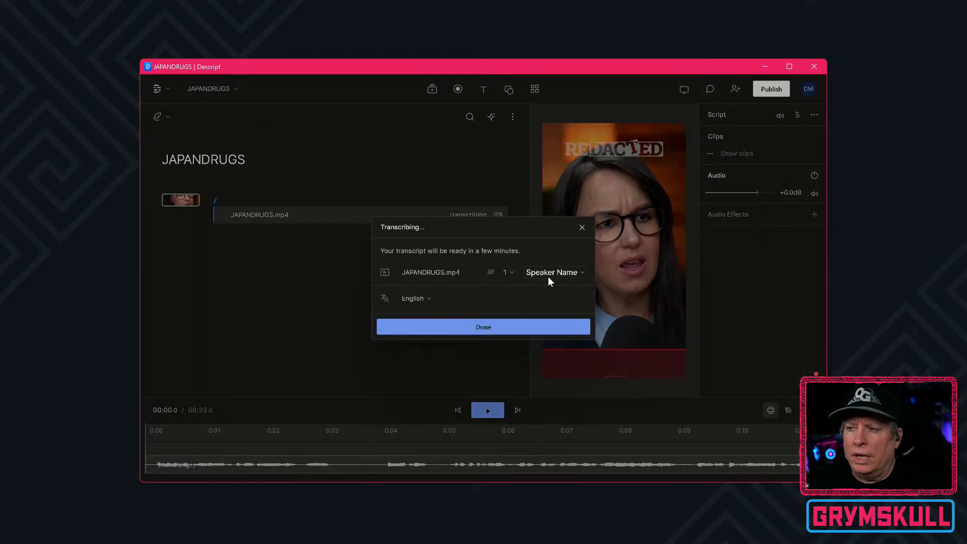
pyautogui.click(548, 274)
pyautogui.write('Natali')
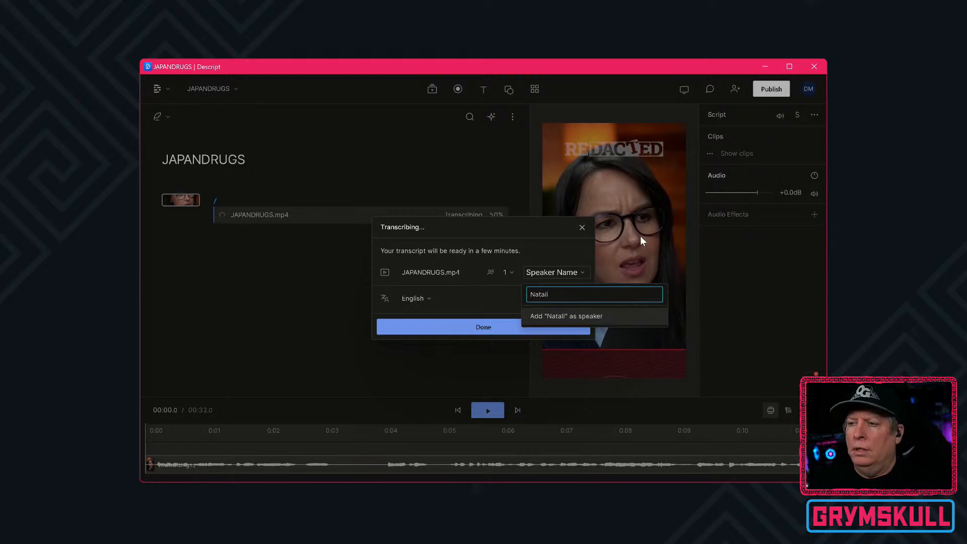
pyautogui.press('Return')
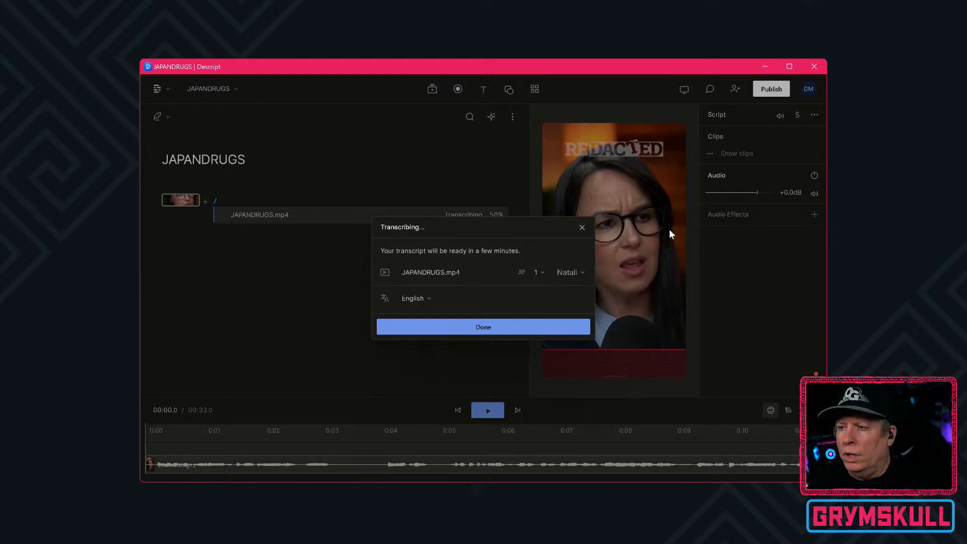
pyautogui.click(543, 273)
pyautogui.click(540, 347)
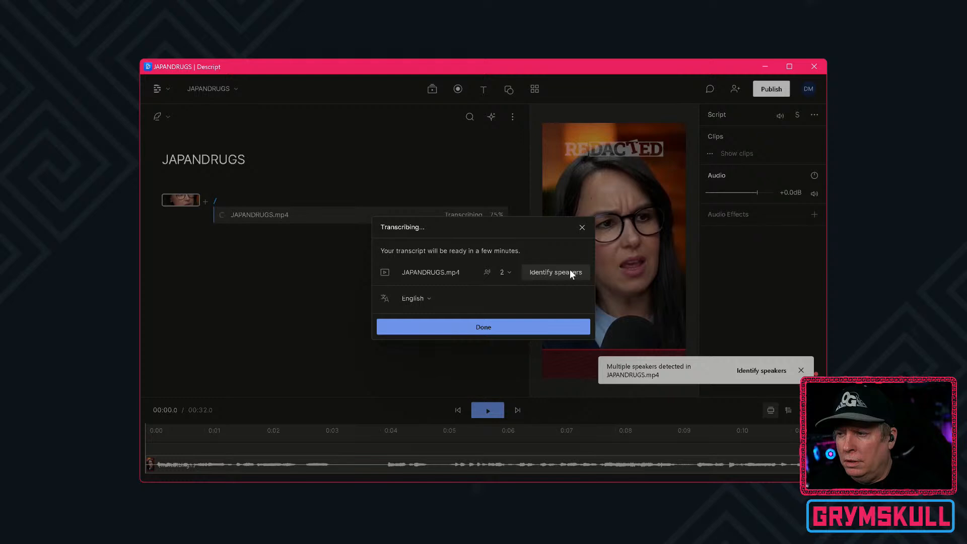
# Identify the speakers by assigning the existing speaker to the first clip and a new named speaker to the second.
pyautogui.click(550, 274)
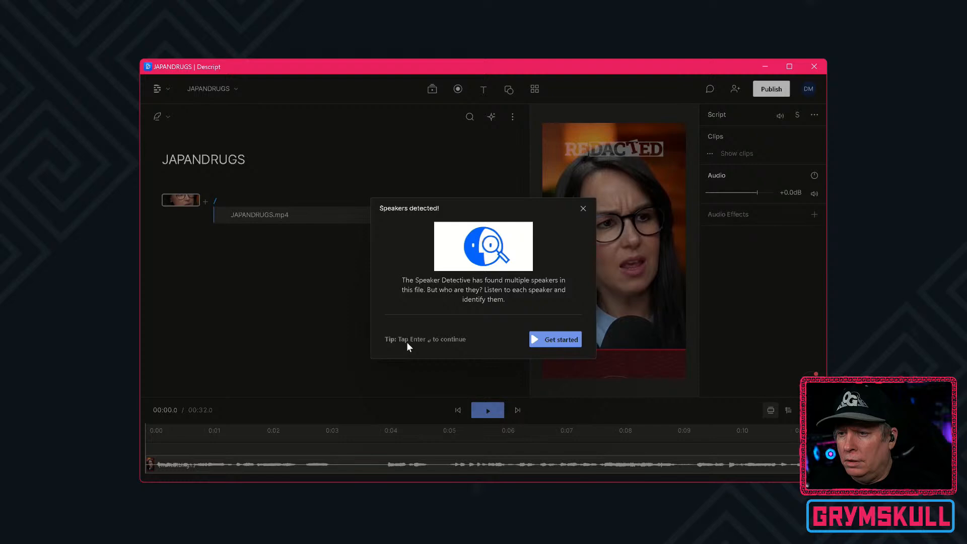
pyautogui.press('Return')
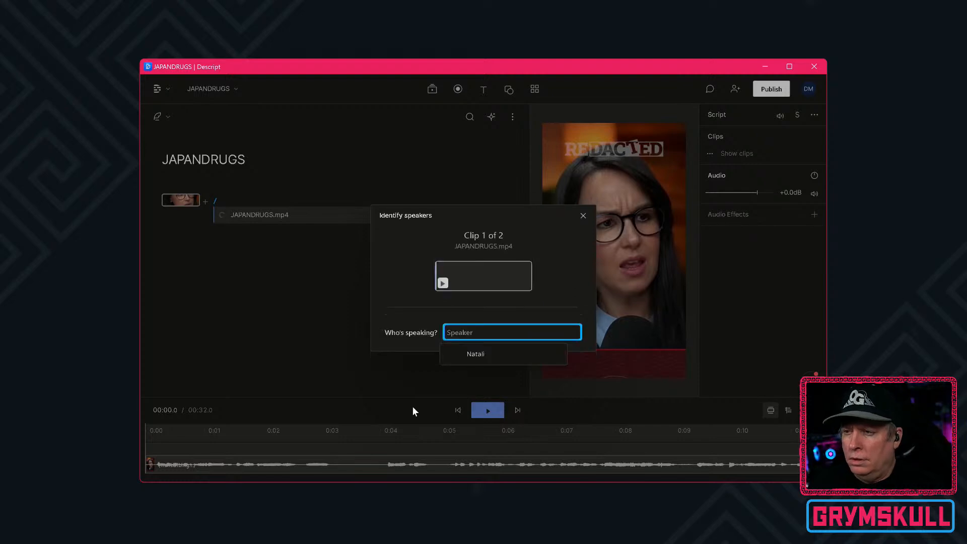
pyautogui.click(523, 362)
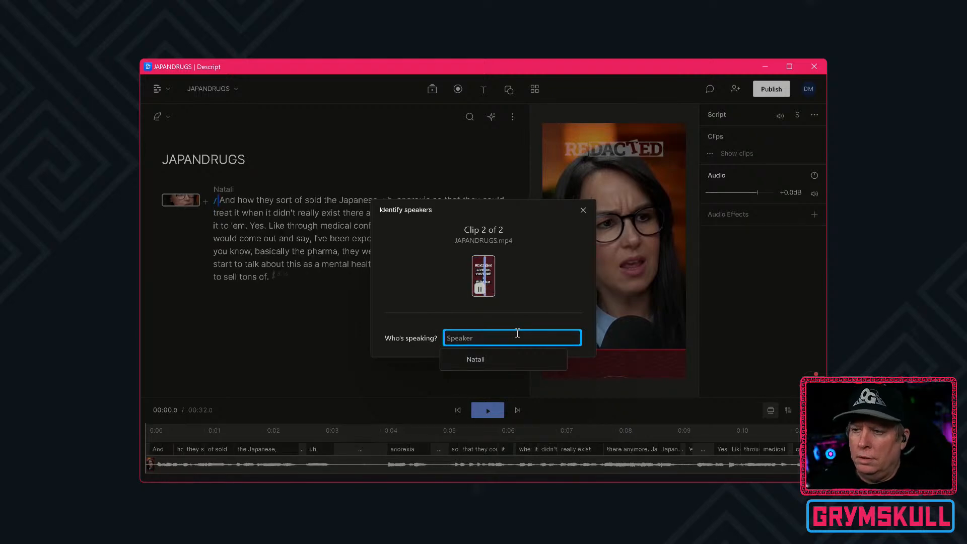
pyautogui.write('Chuck')
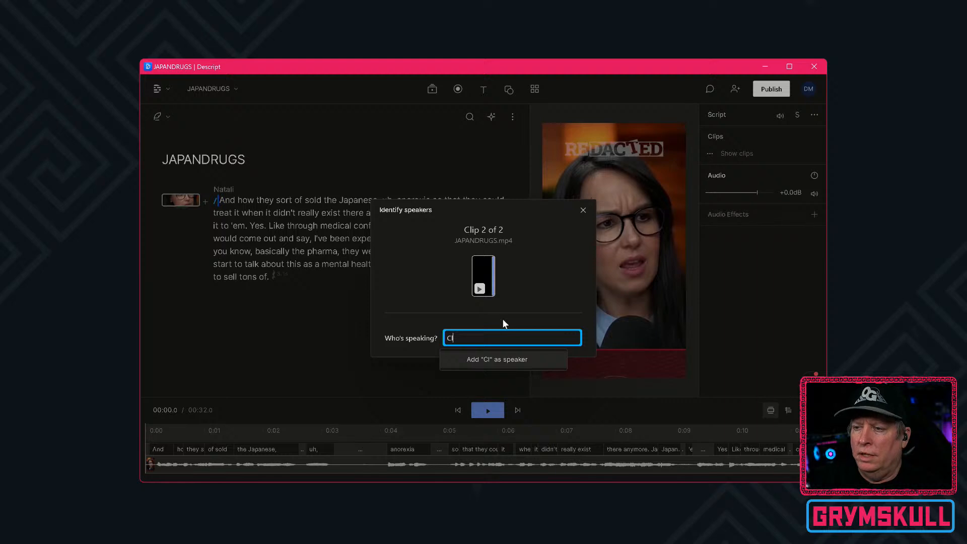
pyautogui.press('Return')
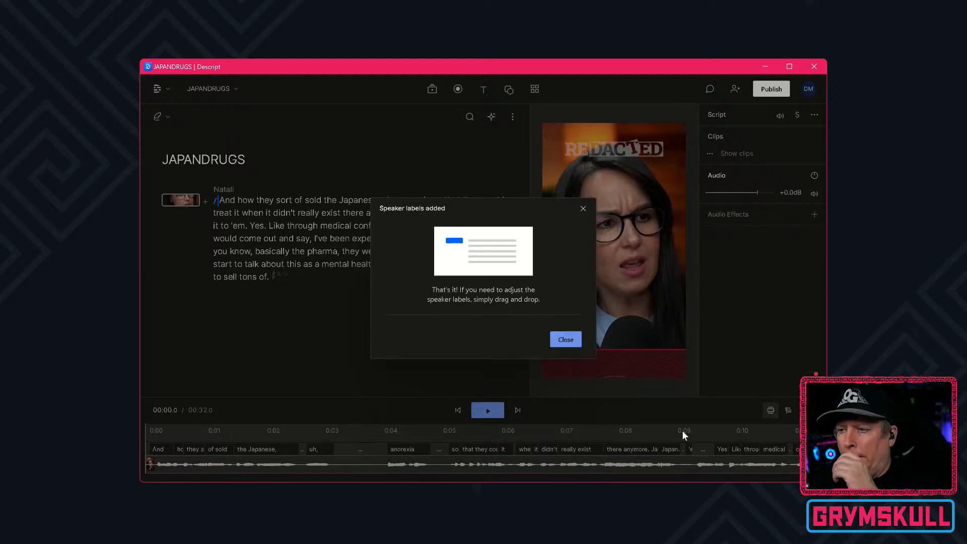
pyautogui.click(565, 340)
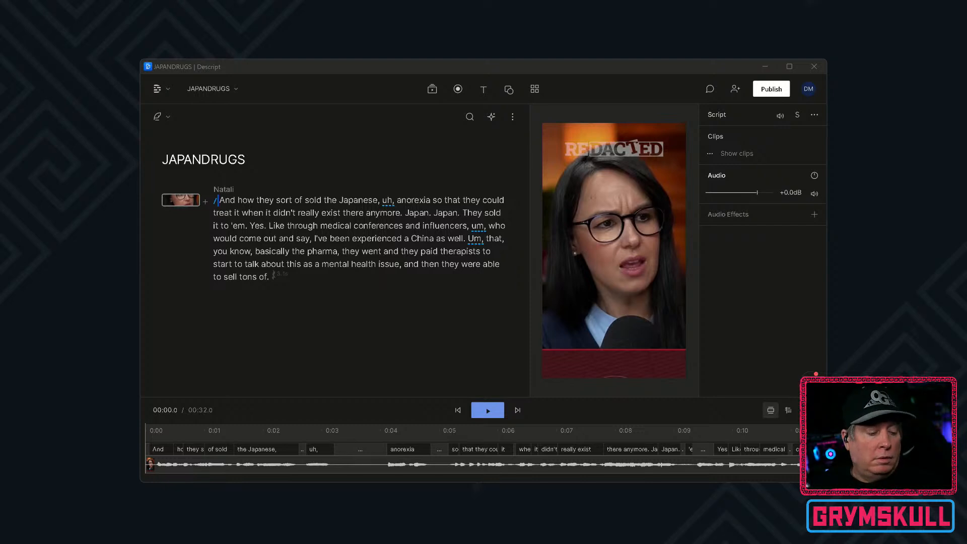
pyautogui.hotkey('alt', 'Tab')
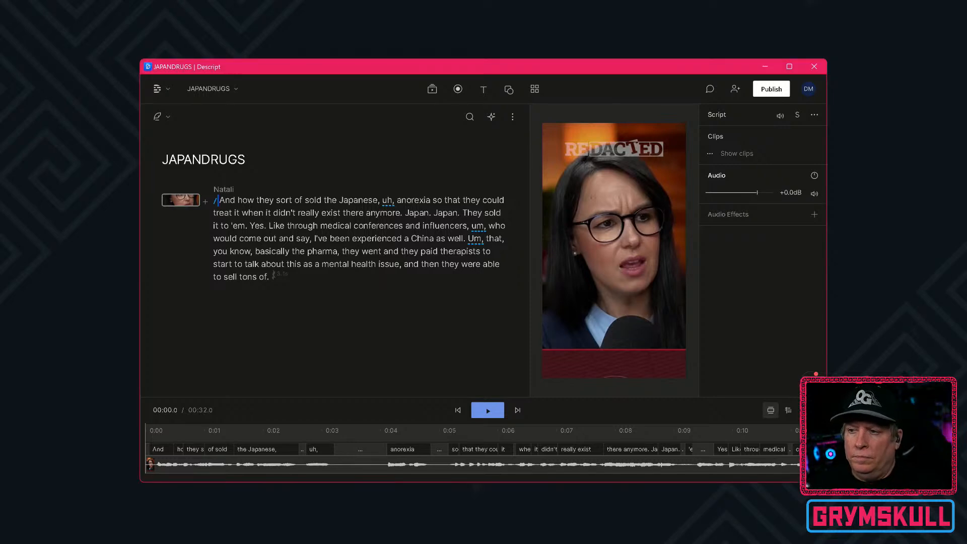
pyautogui.hotkey('ctrl', 'shift', 'Escape')
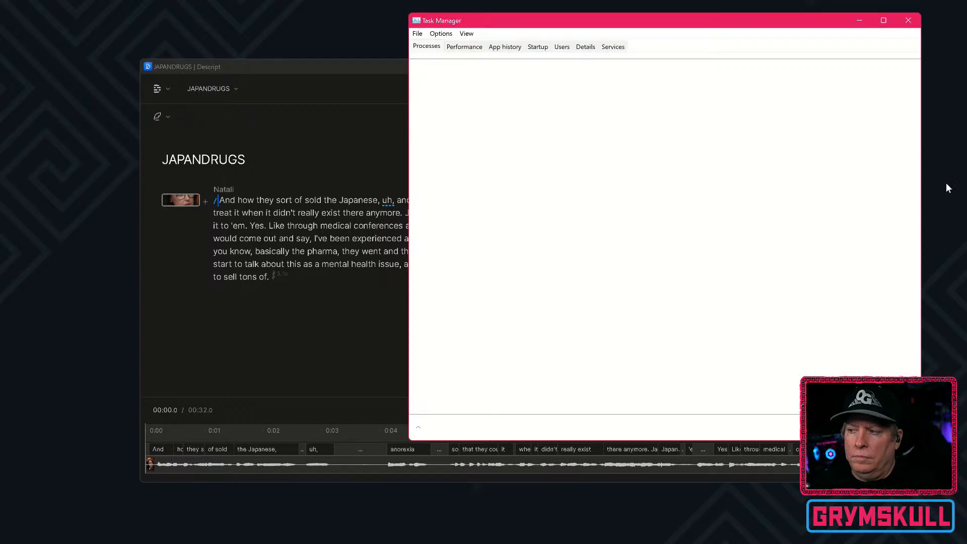
pyautogui.click(912, 21)
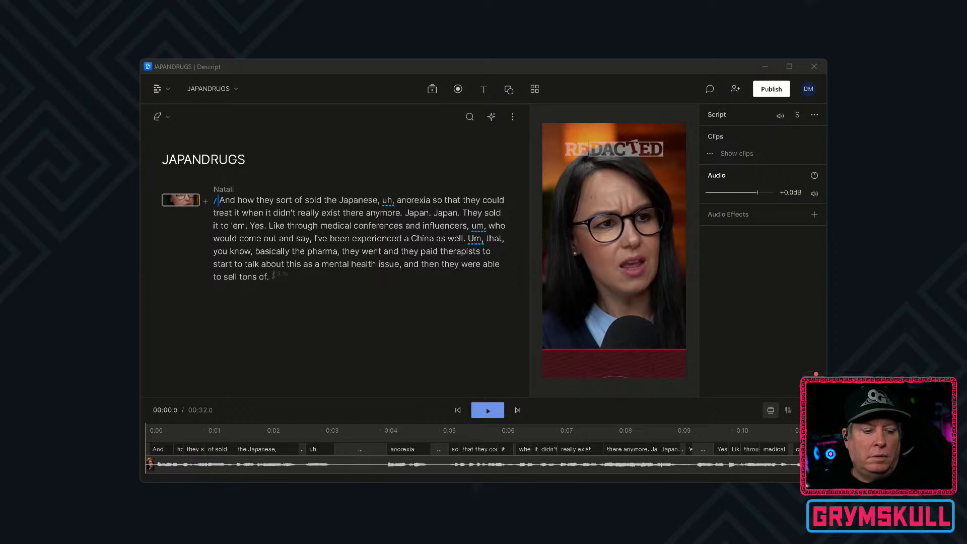
pyautogui.hotkey('alt', 'Tab')
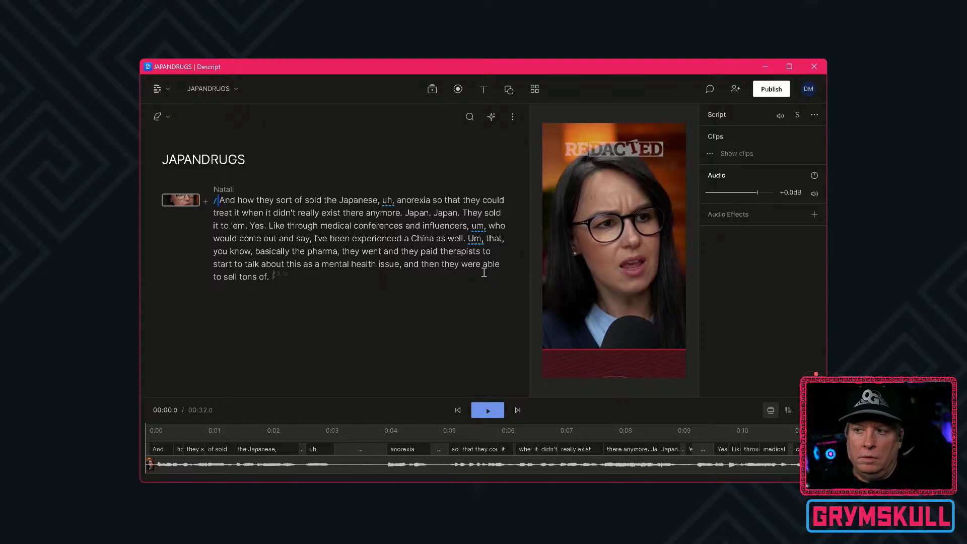
# Exit the Mouse without Borders background utility and launch it again.
pyautogui.moveTo(837, 542)
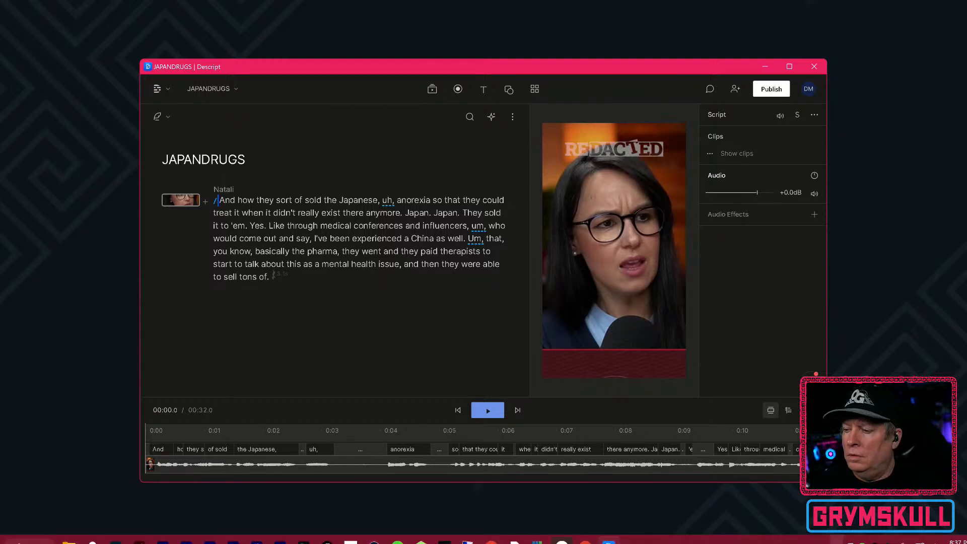
pyautogui.click(837, 542)
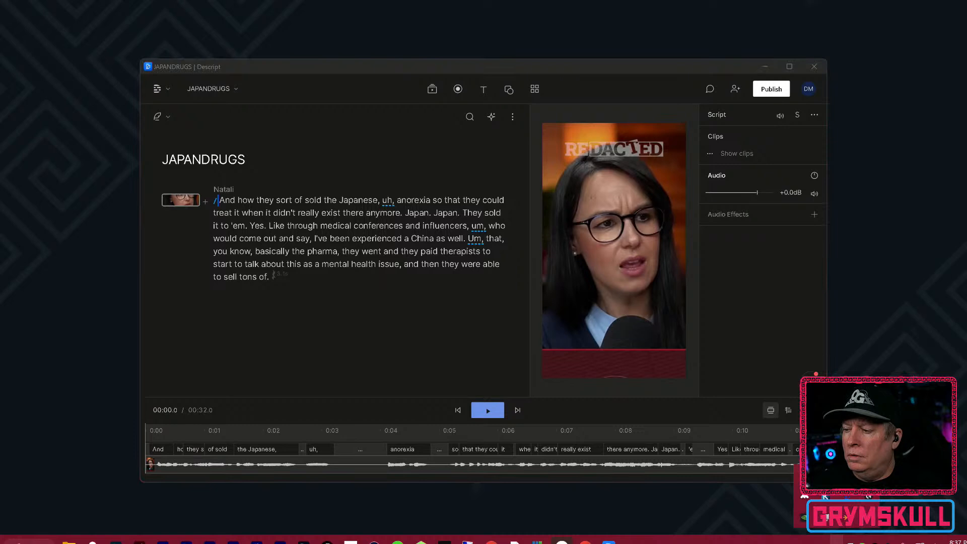
pyautogui.rightClick(853, 522)
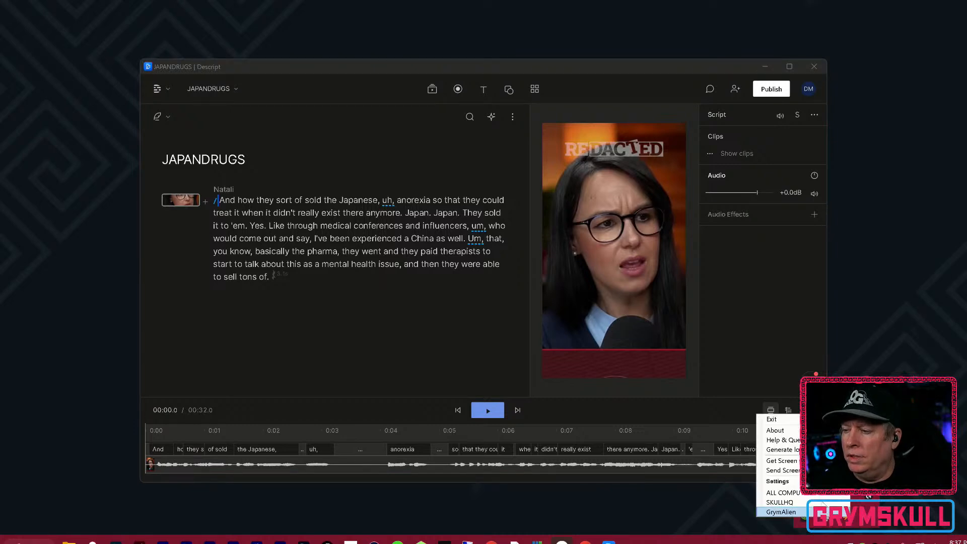
pyautogui.click(804, 419)
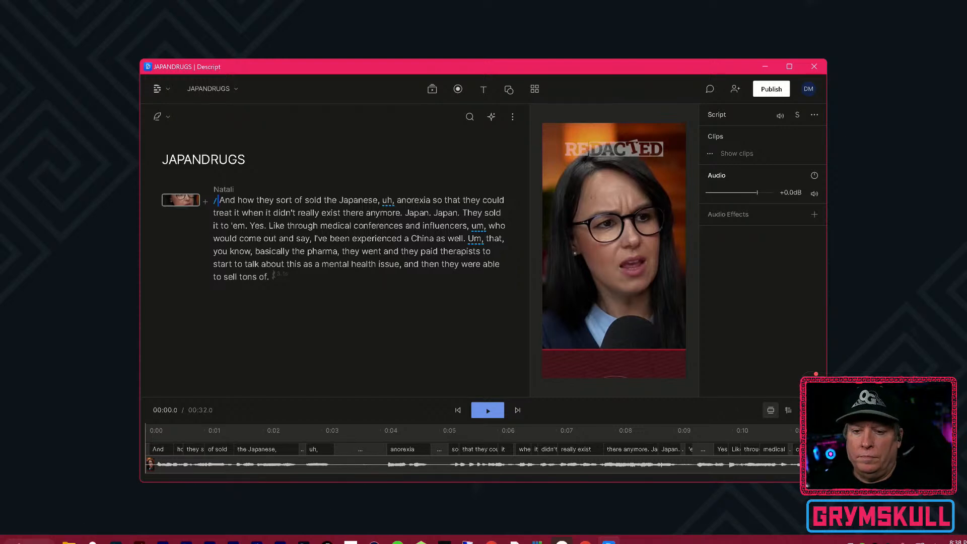
pyautogui.click(41, 527)
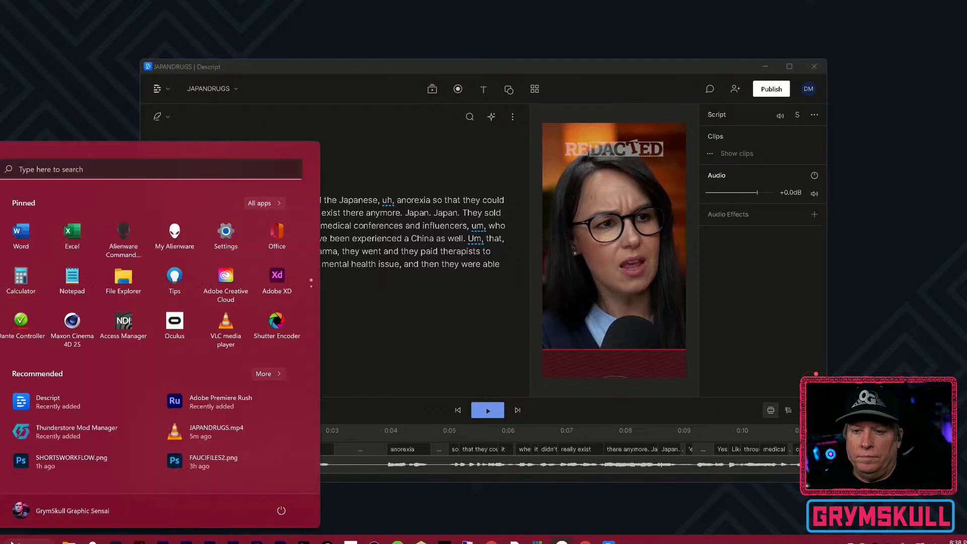
pyautogui.click(256, 173)
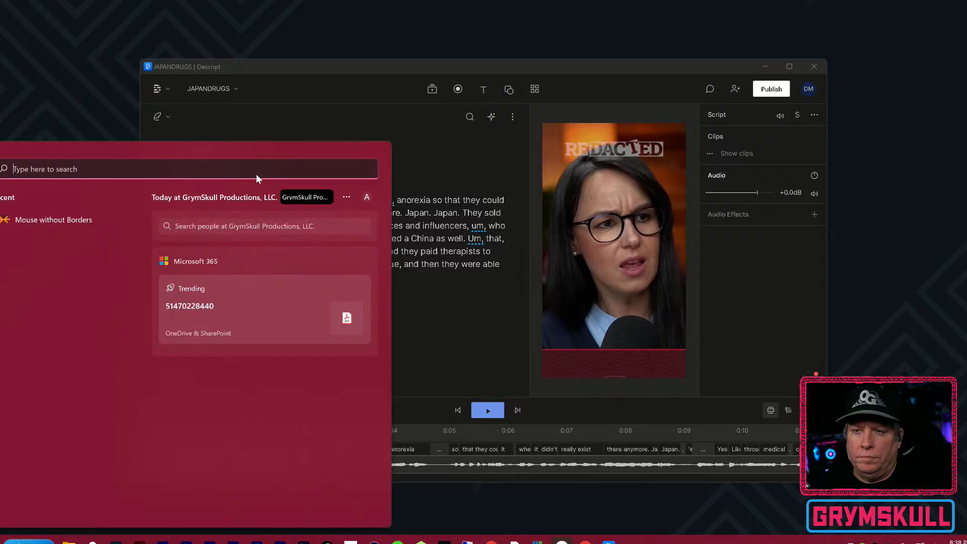
pyautogui.click(46, 218)
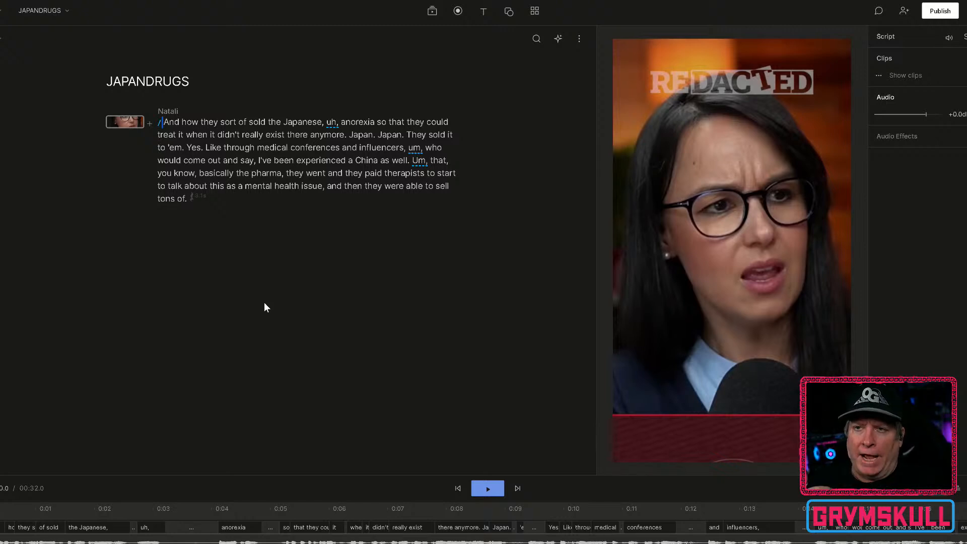
# Remove all "um" and "uh" filler words from the entire transcript, without replacing them with gap clips.
pyautogui.click(167, 147)
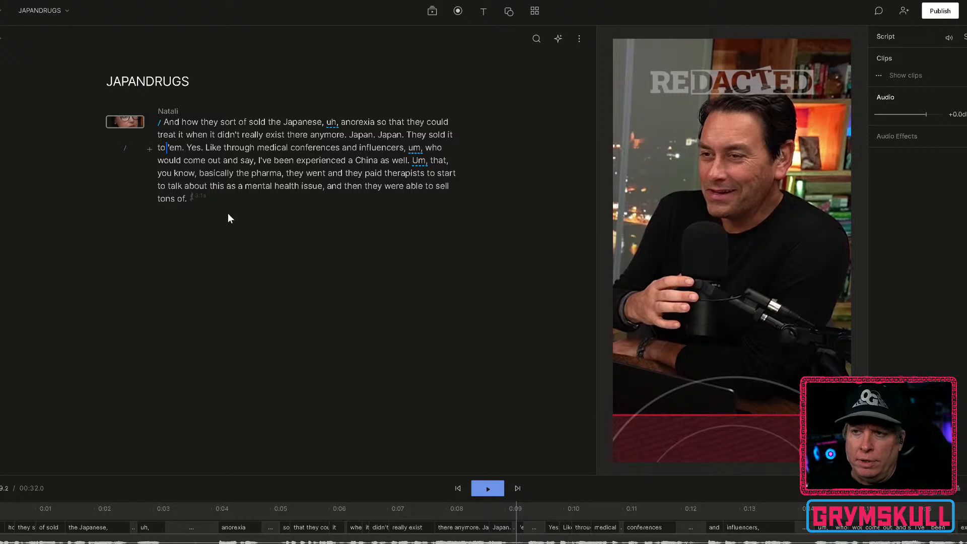
pyautogui.hotkey('ctrl', 'a')
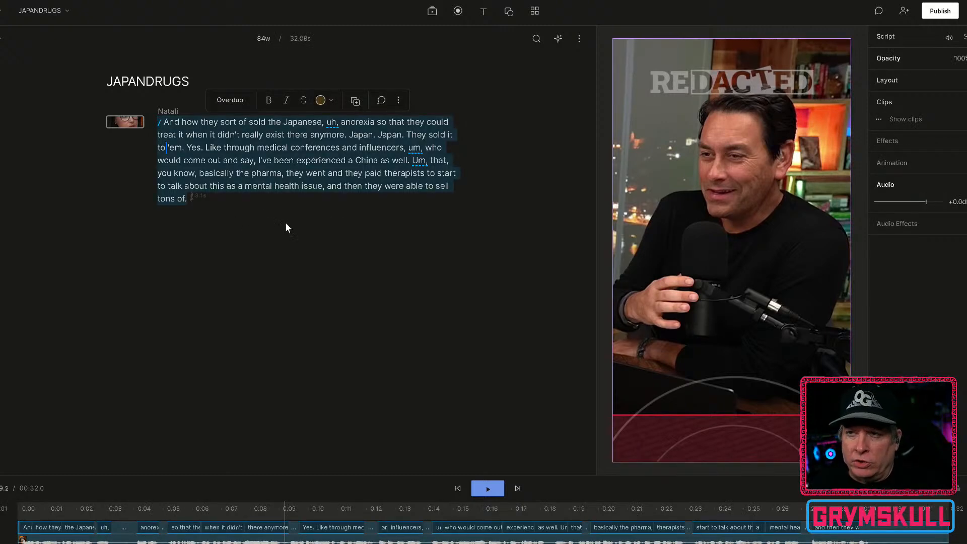
pyautogui.click(399, 100)
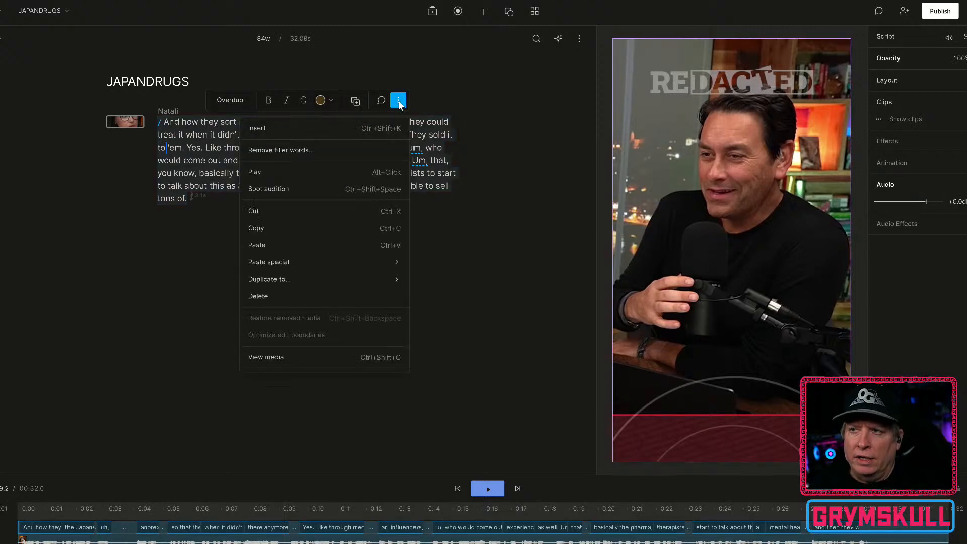
pyautogui.click(340, 150)
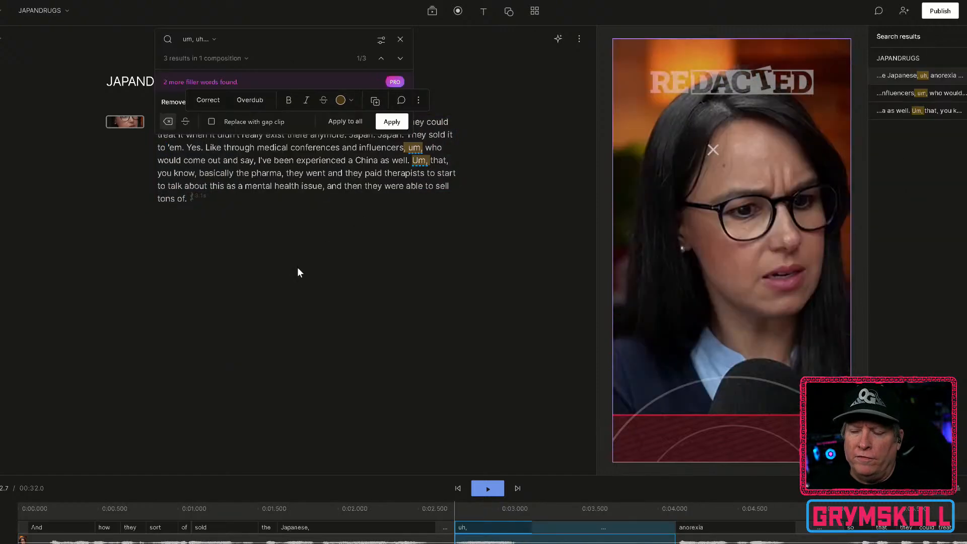
pyautogui.click(346, 122)
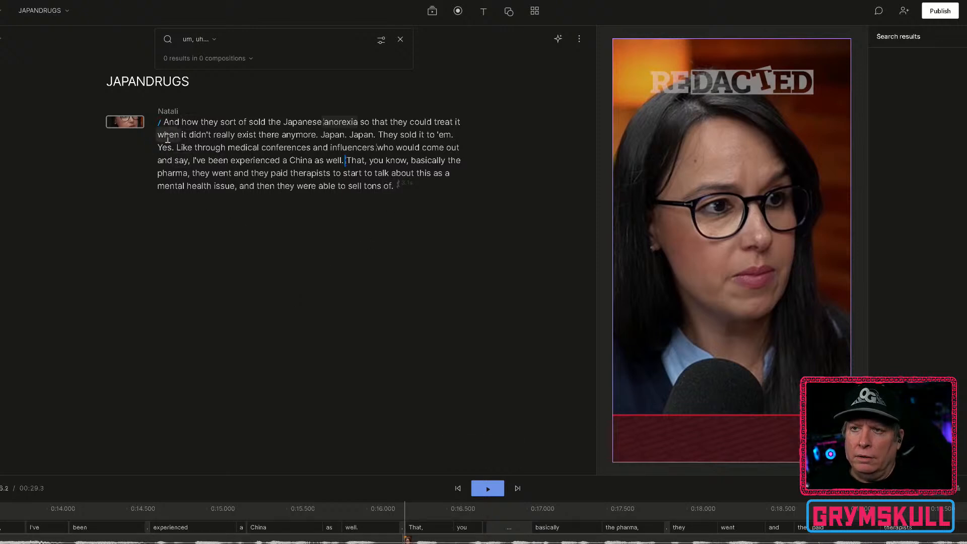
# Add captions to the video covering the entire JAPANDRUGS transcript.
pyautogui.doubleClick(340, 122)
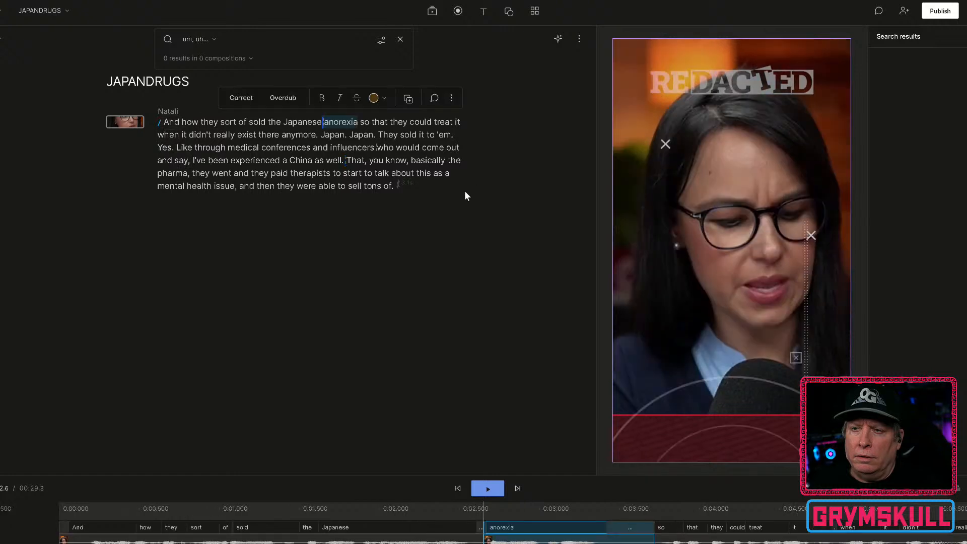
pyautogui.click(162, 123)
pyautogui.hotkey('ctrl', 'a')
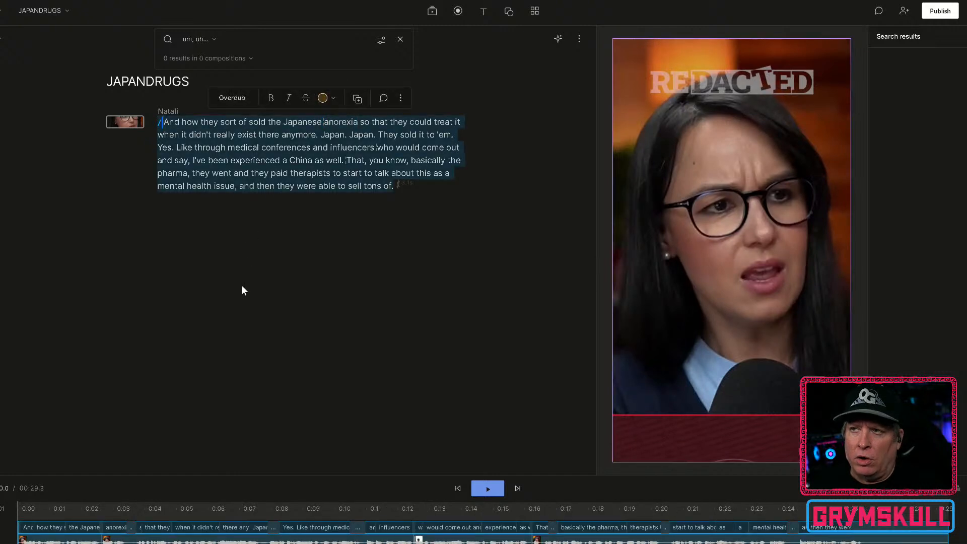
pyautogui.click(484, 12)
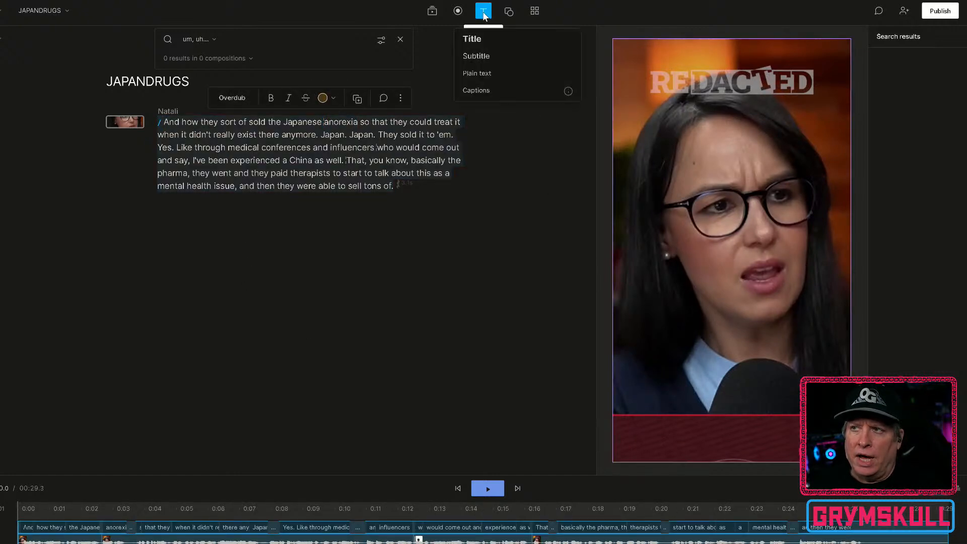
pyautogui.click(483, 89)
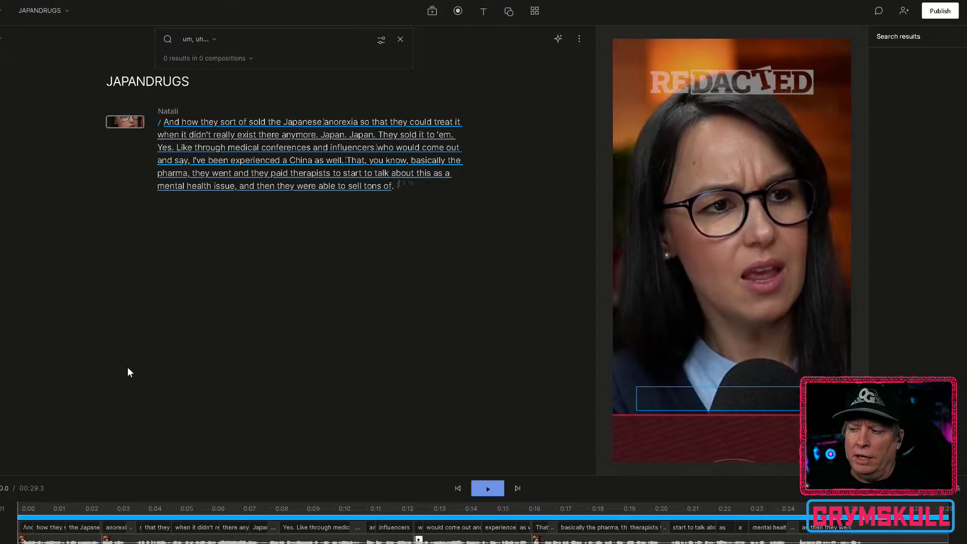
# View the end card and play the captioned short repeatedly from near its beginning to check the captions against the speech and footage.
pyautogui.click(925, 541)
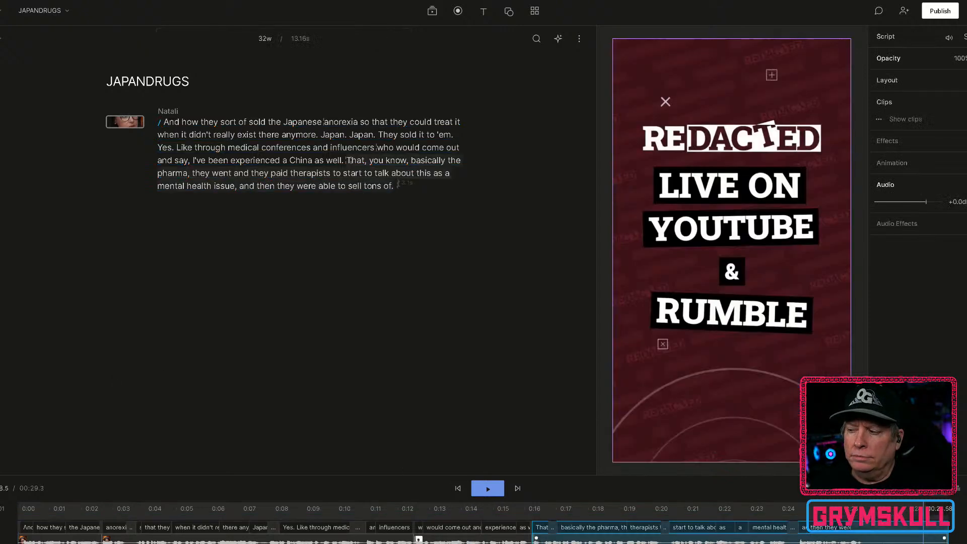
pyautogui.click(37, 509)
pyautogui.press('space')
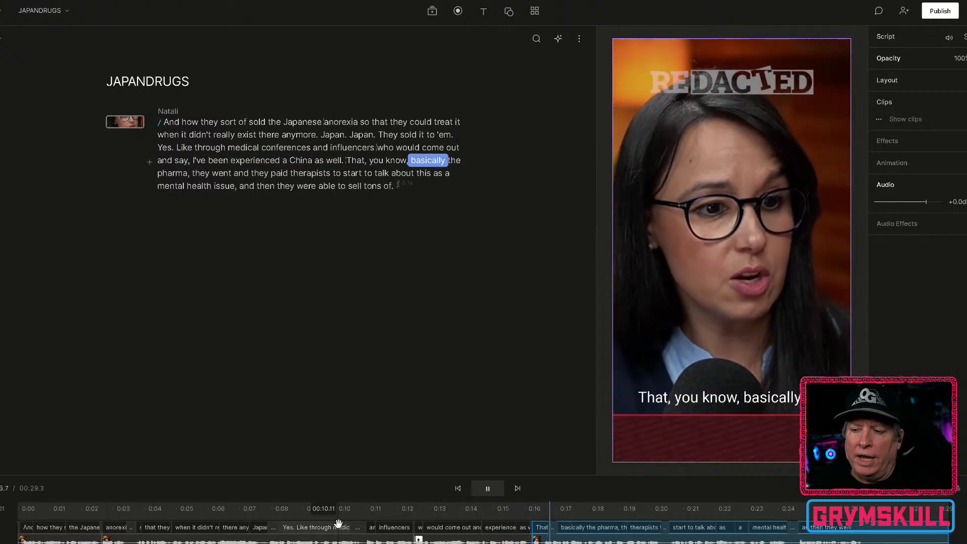
pyautogui.click(352, 512)
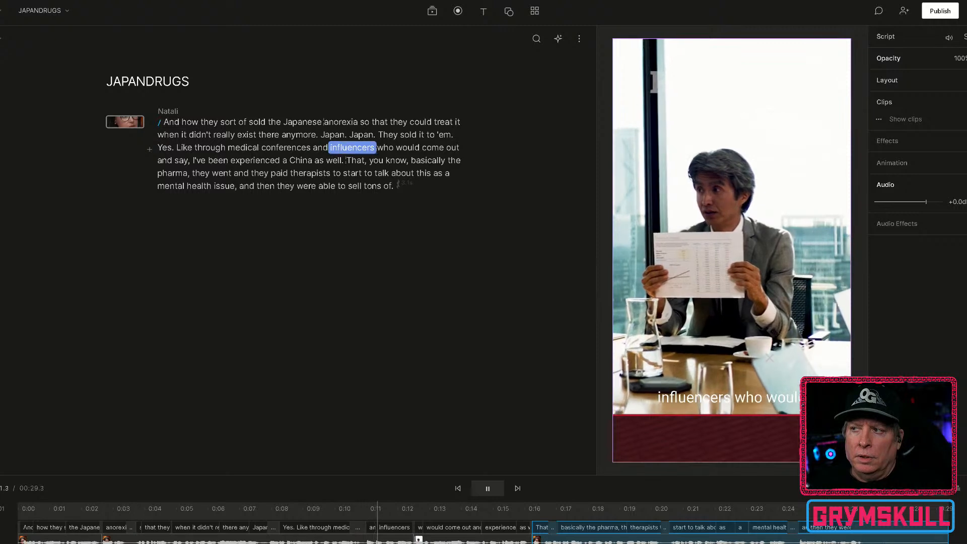
pyautogui.press('space')
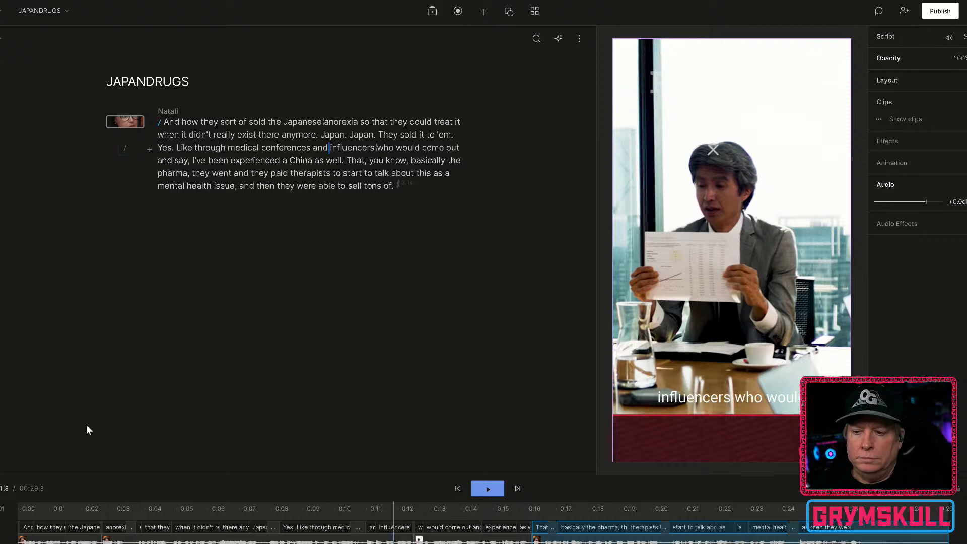
pyautogui.click(54, 509)
pyautogui.press('space')
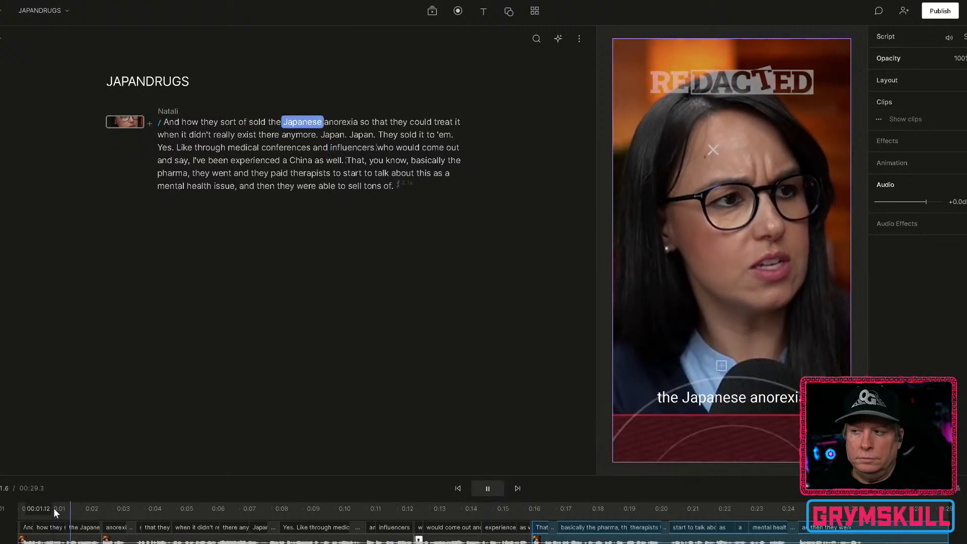
pyautogui.press('space')
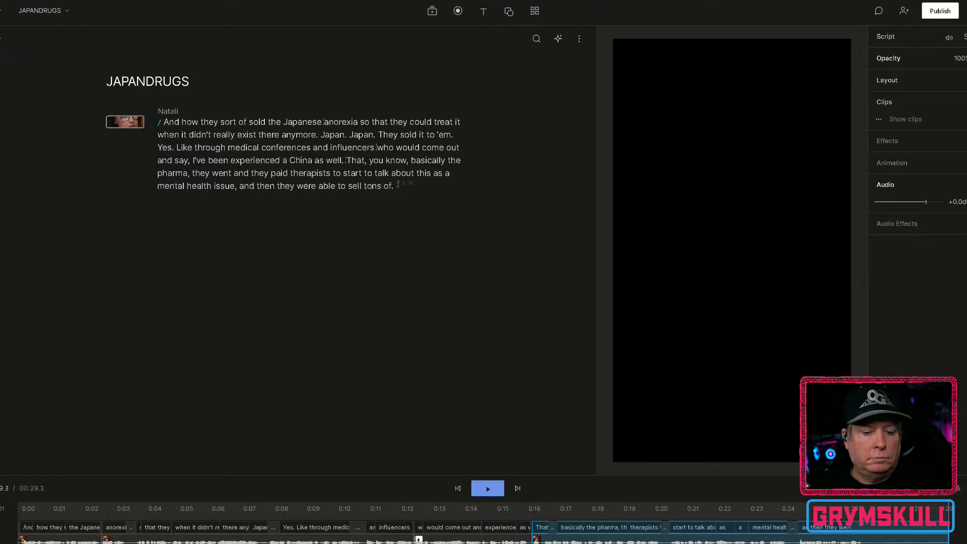
pyautogui.click(34, 507)
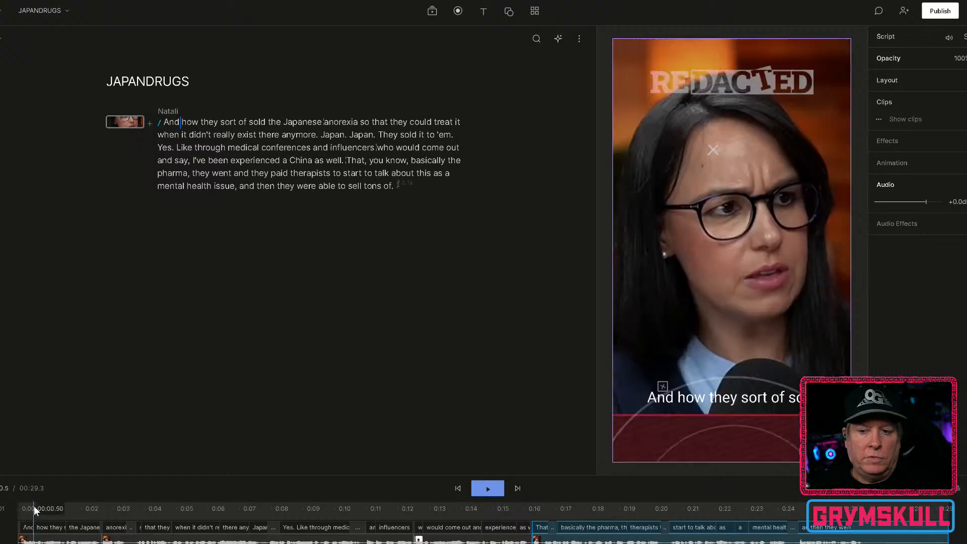
pyautogui.press('space')
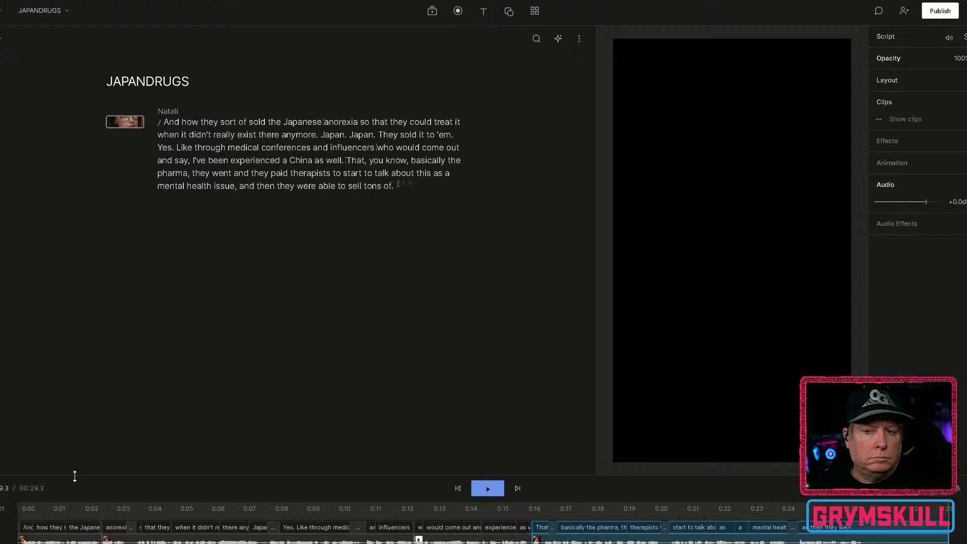
pyautogui.click(25, 507)
pyautogui.press('space')
pyautogui.press('space')
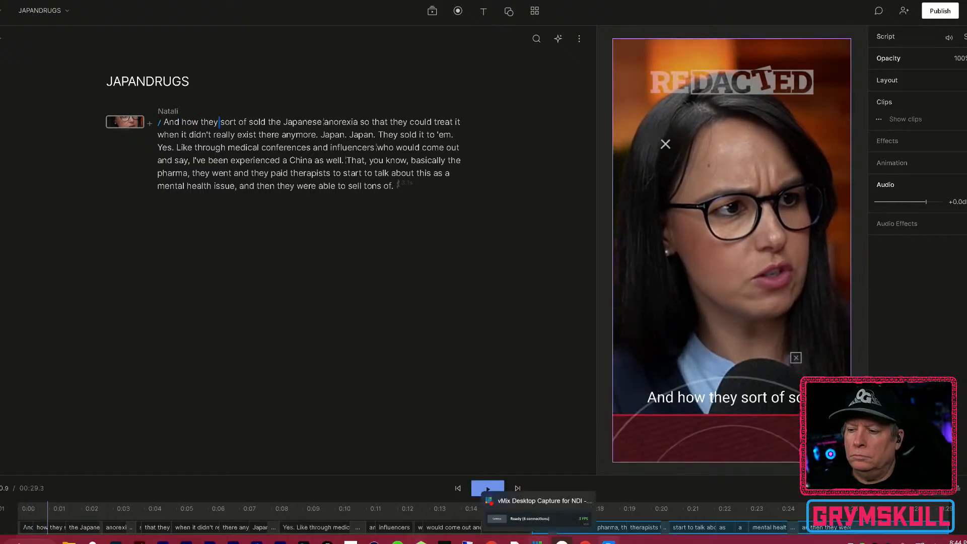
pyautogui.press('space')
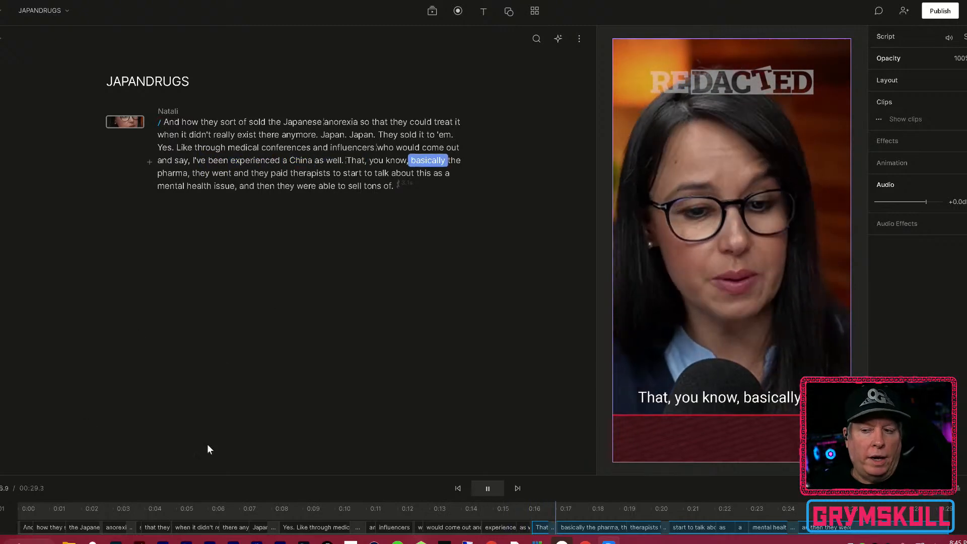
pyautogui.click(486, 485)
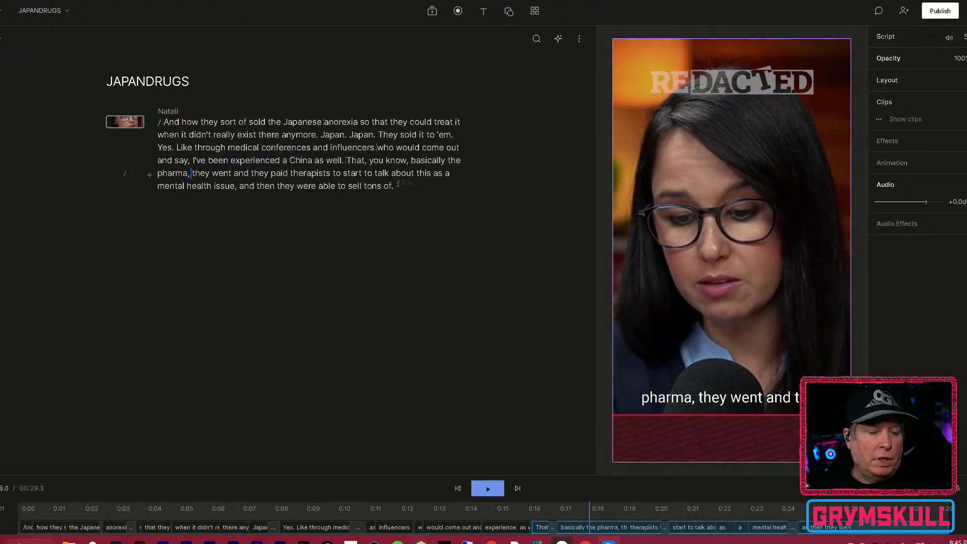
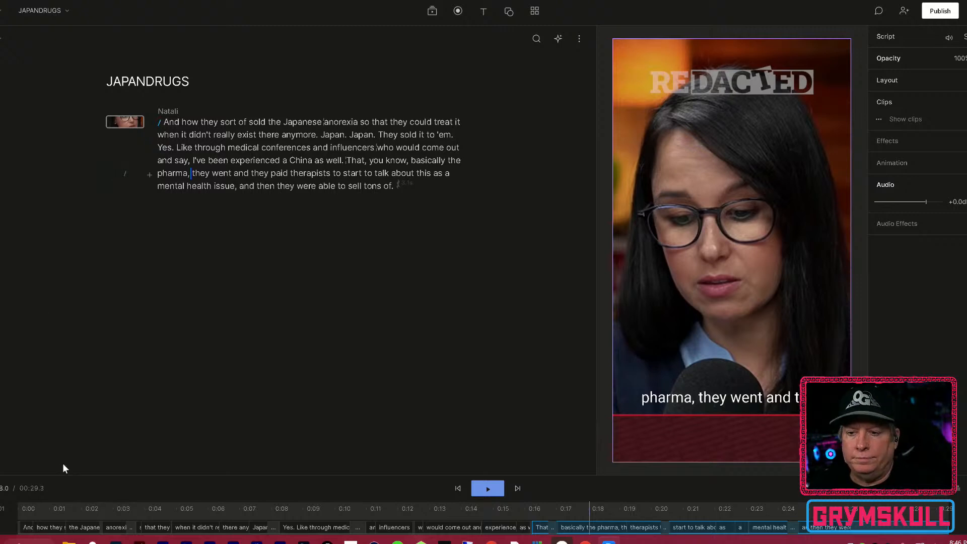
# Return the playhead to the start of the short and play it through twice to check its captions.
pyautogui.click(35, 508)
pyautogui.press('space')
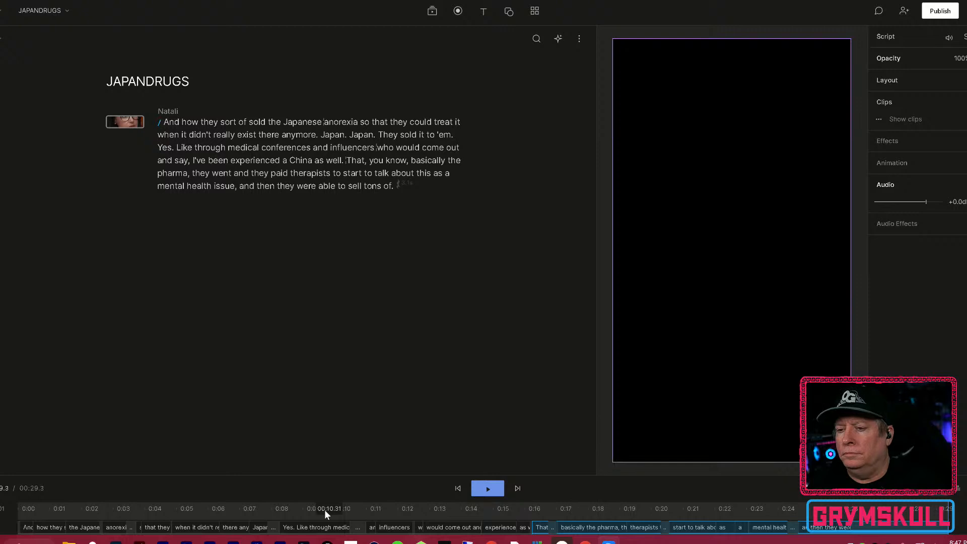
pyautogui.moveTo(123, 513); pyautogui.dragTo(55, 513)
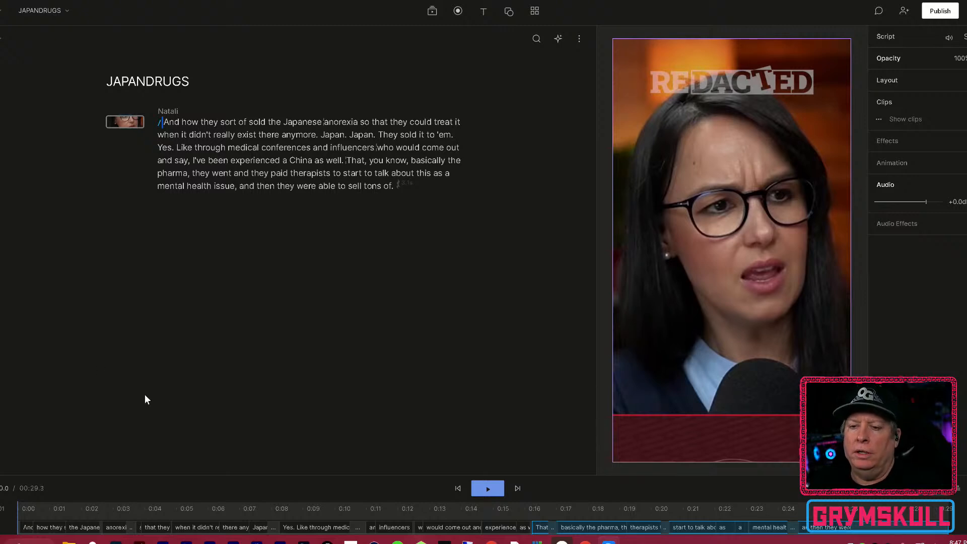
pyautogui.press('space')
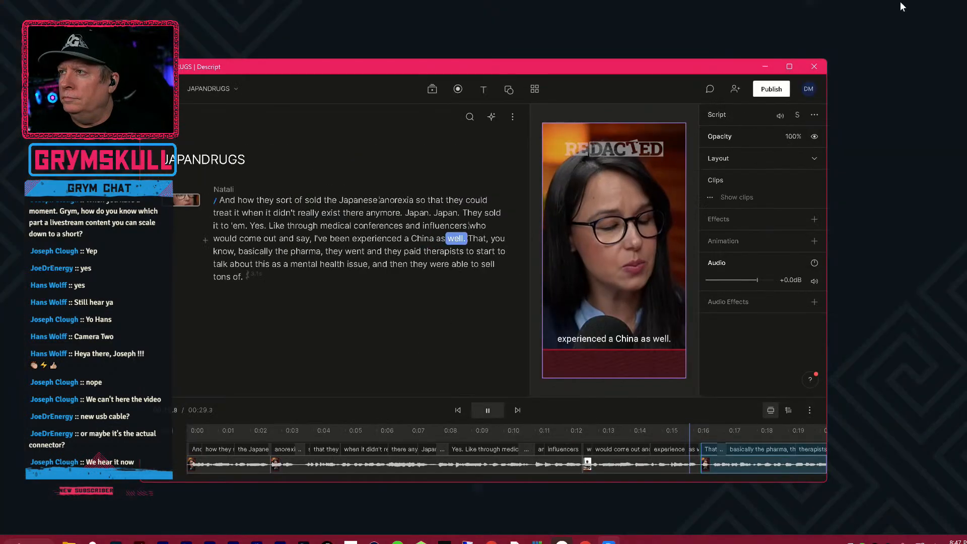
# Move the editor window clear of the stream overlay, make it taller, and widen the video preview pane.
pyautogui.moveTo(603, 66); pyautogui.dragTo(754, 3)
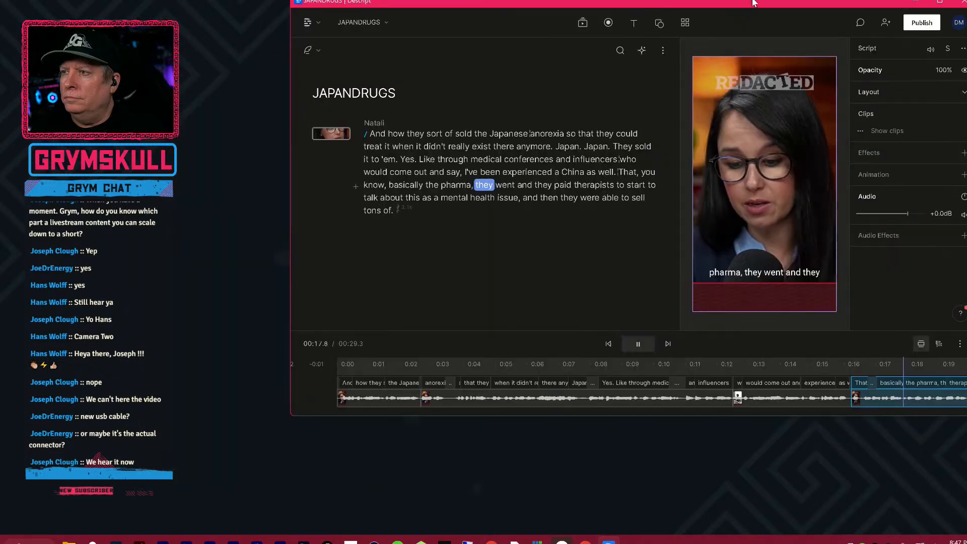
pyautogui.moveTo(756, 418); pyautogui.dragTo(726, 524)
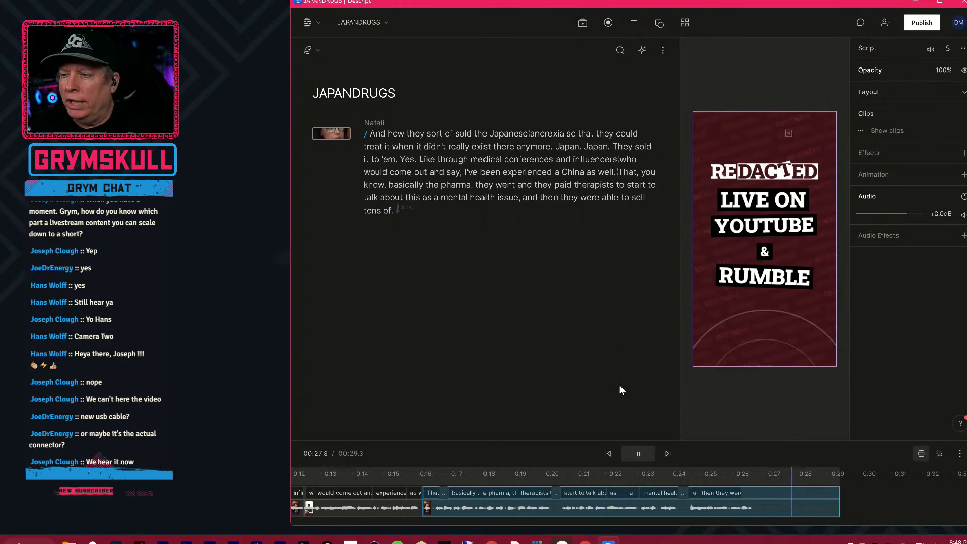
pyautogui.moveTo(685, 371); pyautogui.dragTo(570, 361)
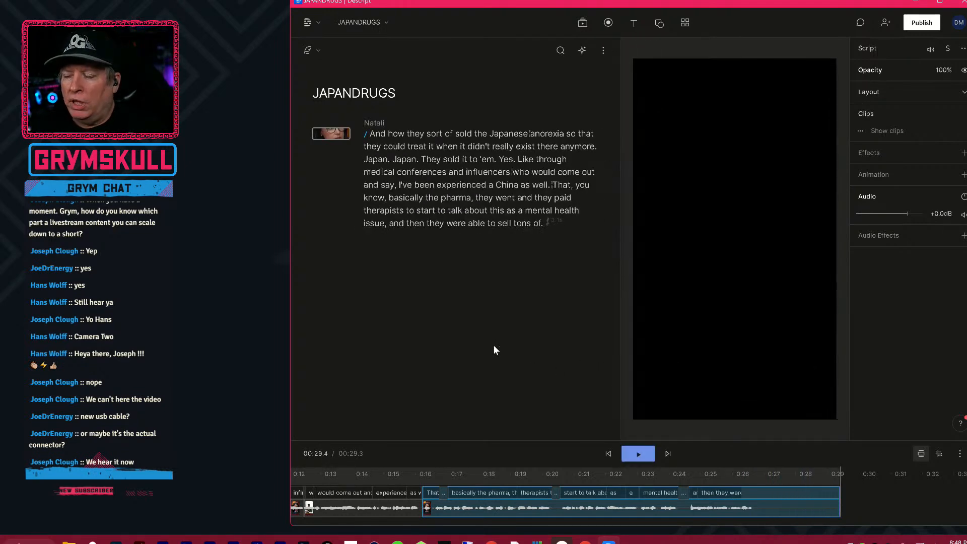
# Delete the repeated words "Japan. Japan." from the transcript.
pyautogui.click(406, 172)
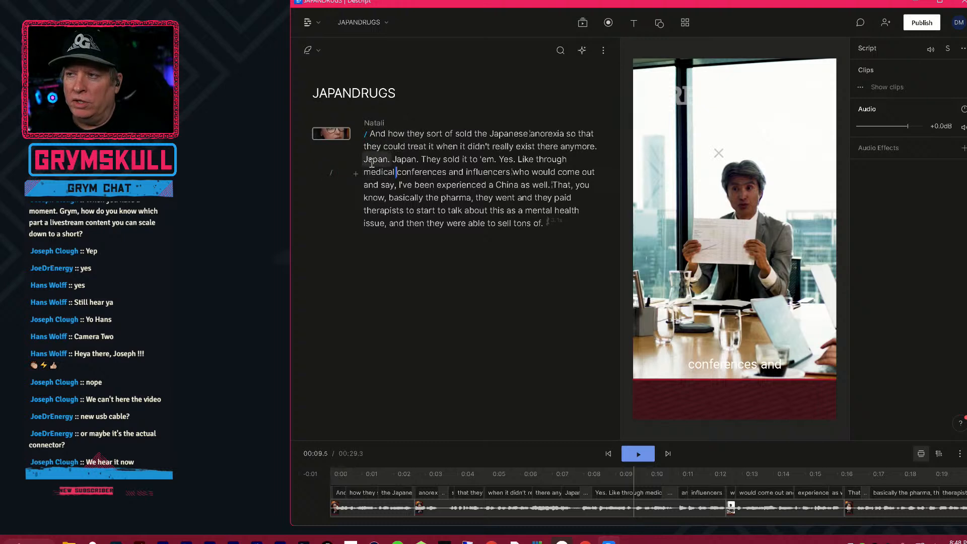
pyautogui.moveTo(366, 163); pyautogui.dragTo(420, 163)
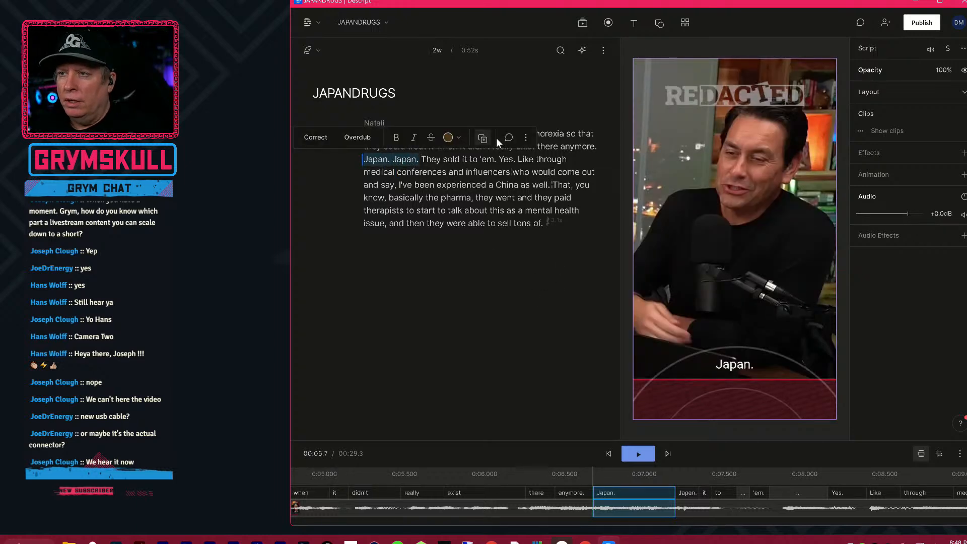
pyautogui.click(523, 136)
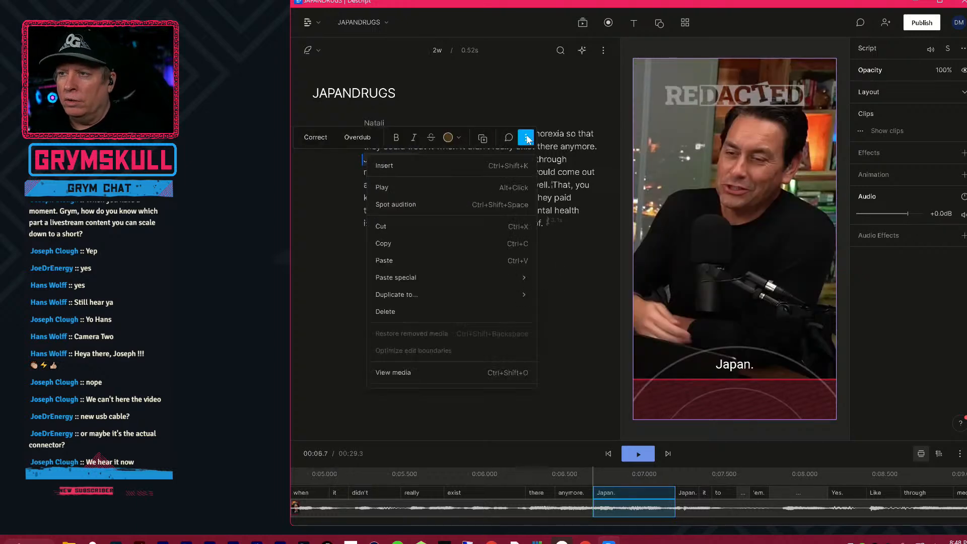
pyautogui.click(418, 311)
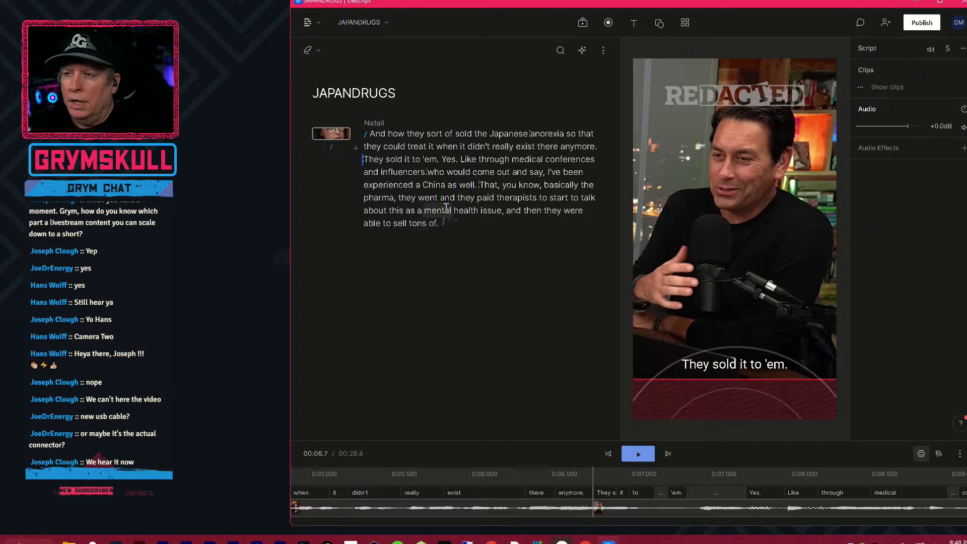
# Play the closing words from "able to sell tons of" into the end card to hear how the sentence ends.
pyautogui.click(372, 220)
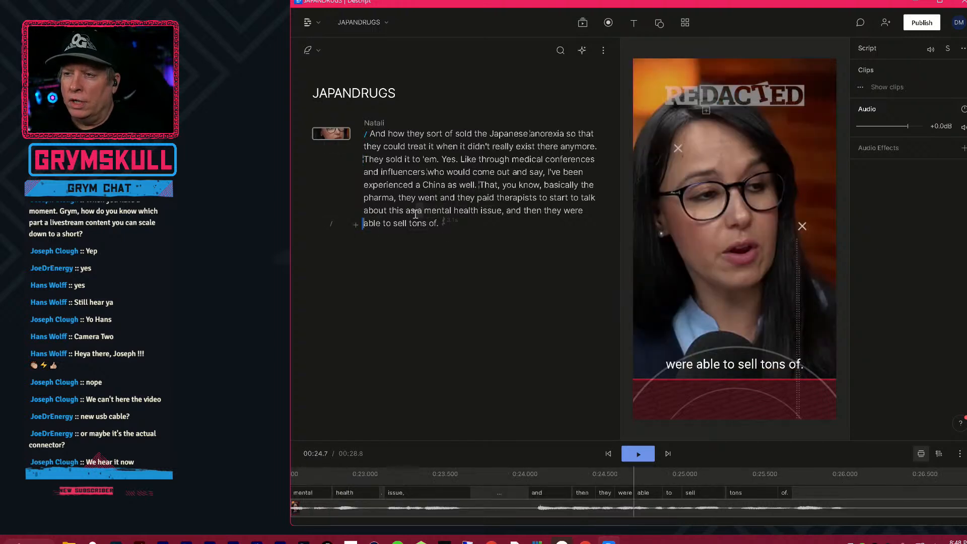
pyautogui.press('space')
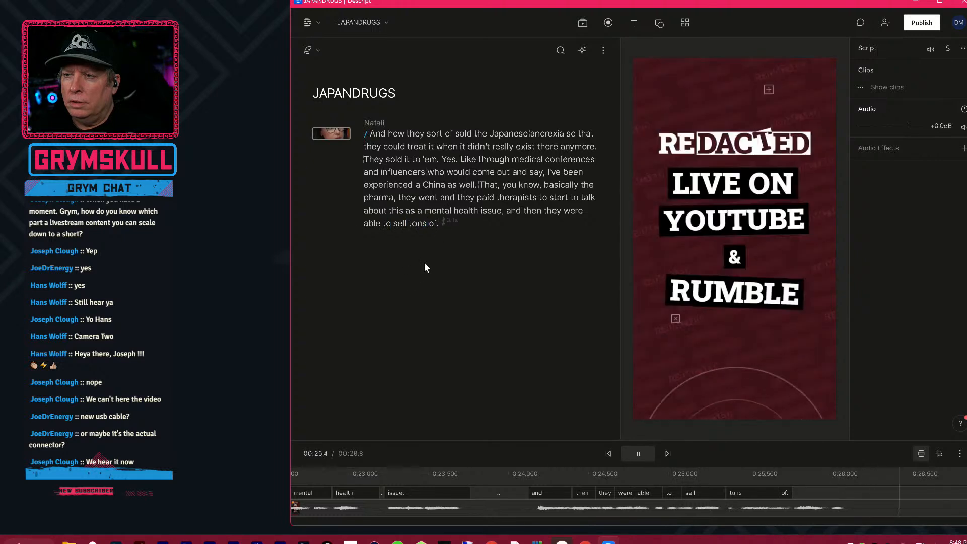
pyautogui.press('space')
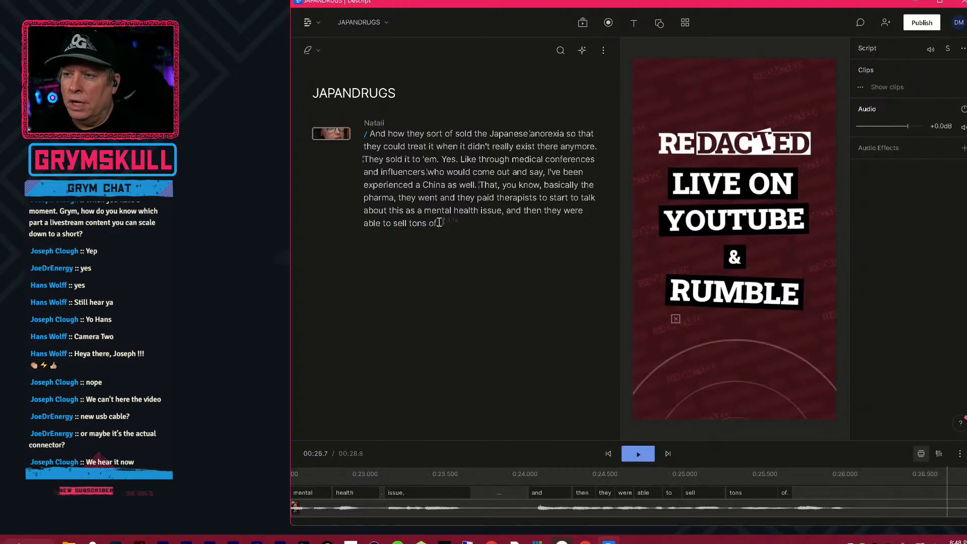
pyautogui.press('space')
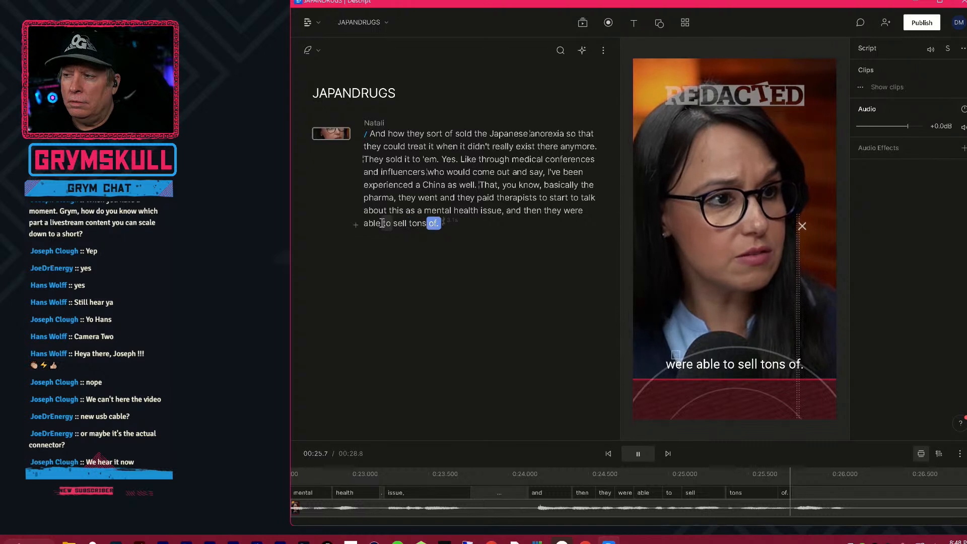
pyautogui.press('space')
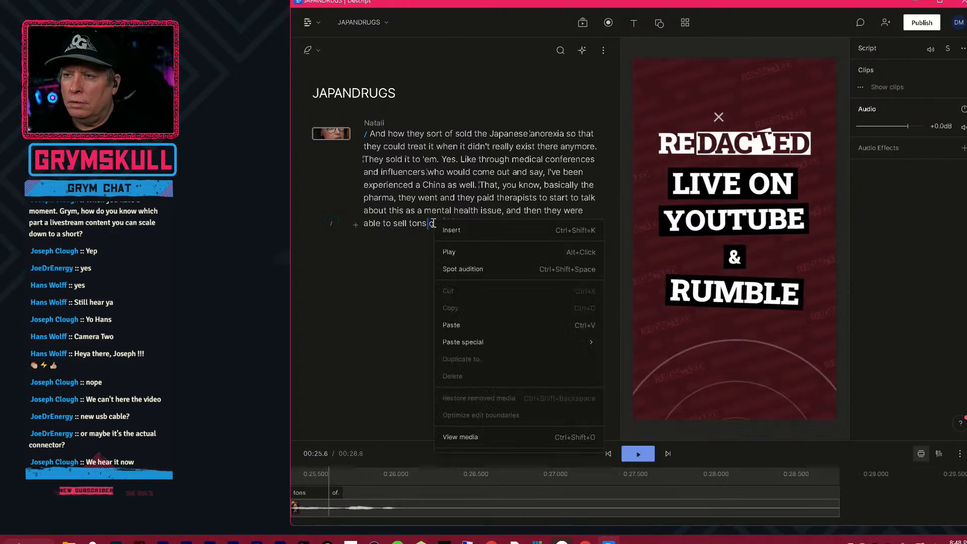
pyautogui.rightClick(433, 223)
pyautogui.click(427, 223)
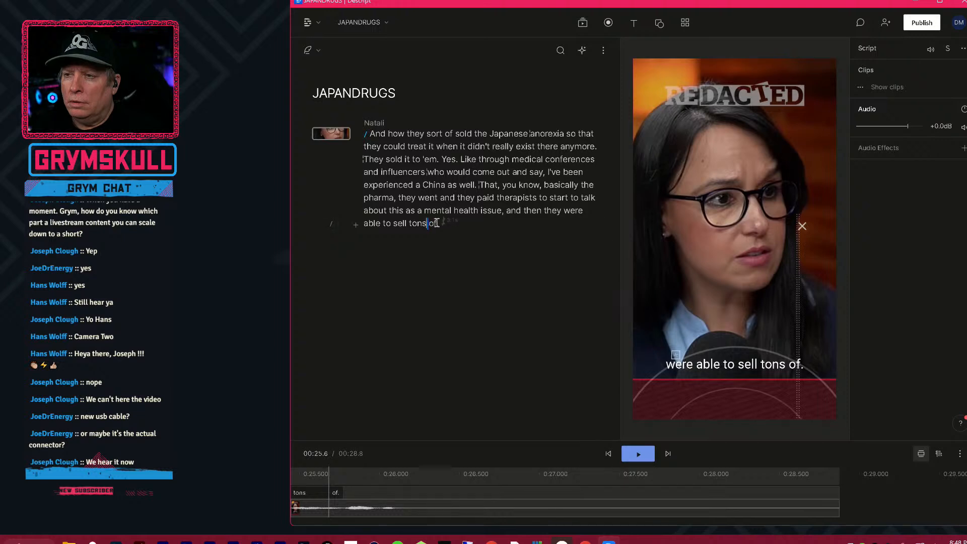
pyautogui.click(437, 223)
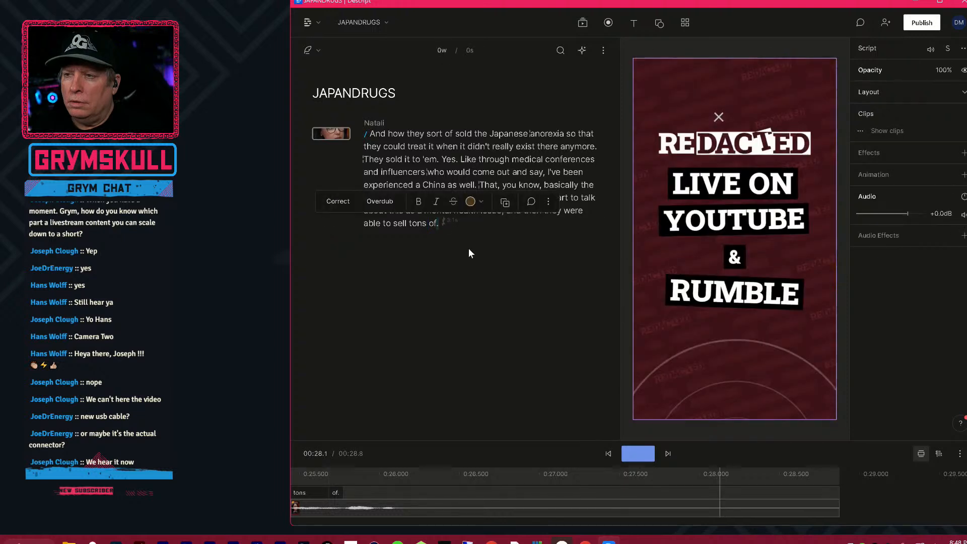
pyautogui.click(469, 248)
pyautogui.click(434, 224)
pyautogui.rightClick(434, 226)
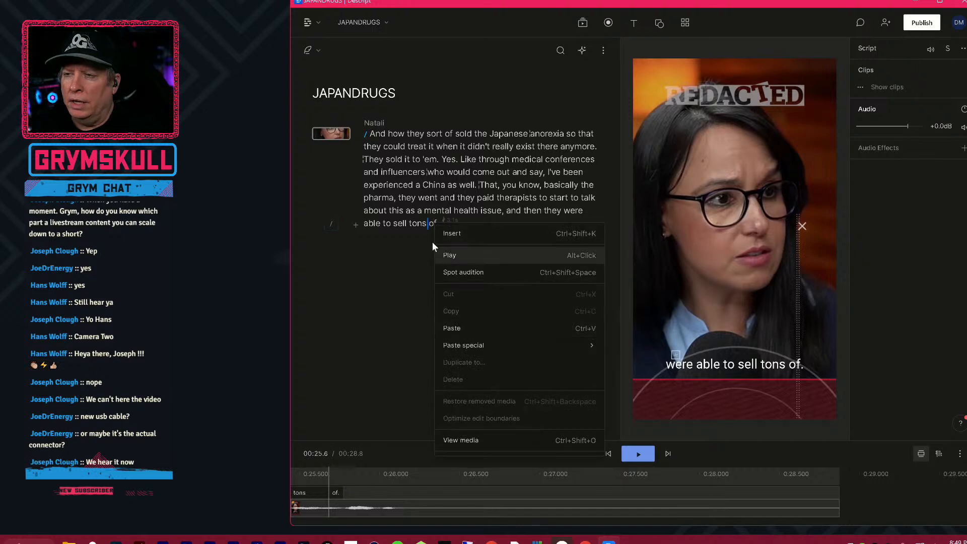
pyautogui.click(433, 224)
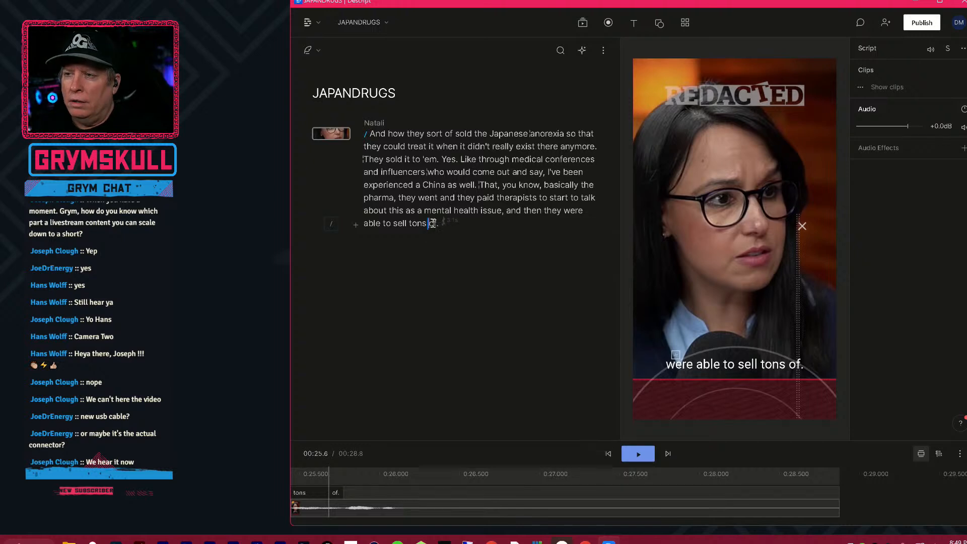
# Correct the transcript's last word "of." to "of drugs".
pyautogui.doubleClick(432, 223)
pyautogui.rightClick(434, 223)
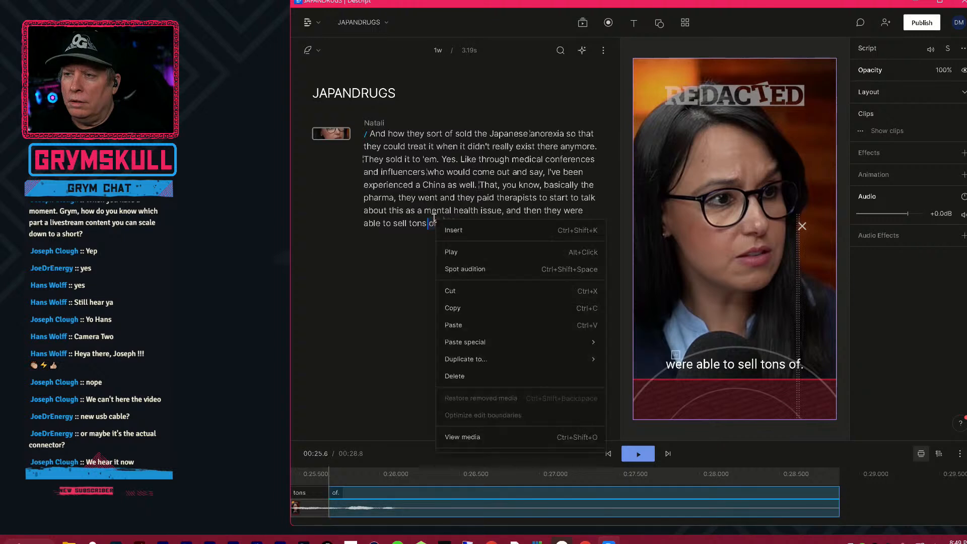
pyautogui.press('Escape')
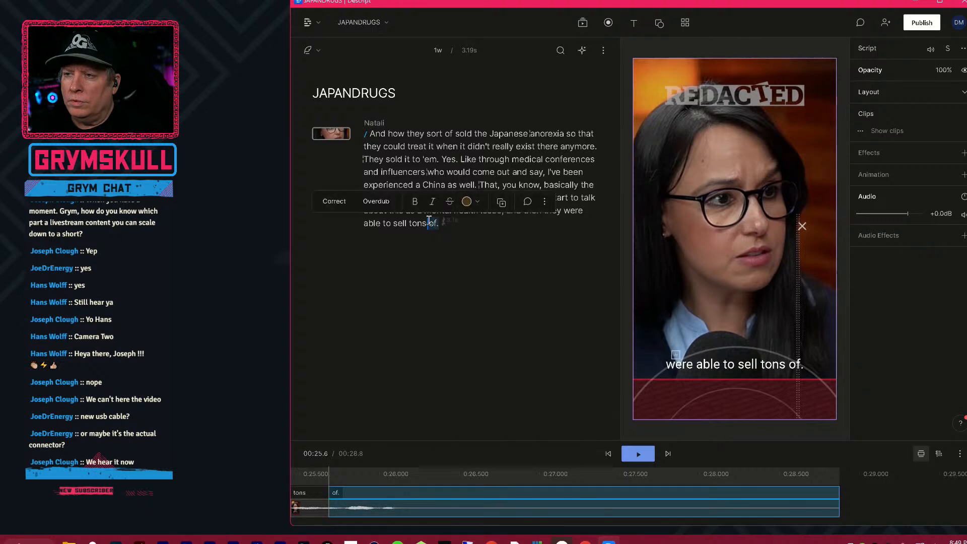
pyautogui.click(346, 200)
pyautogui.write('of drugs')
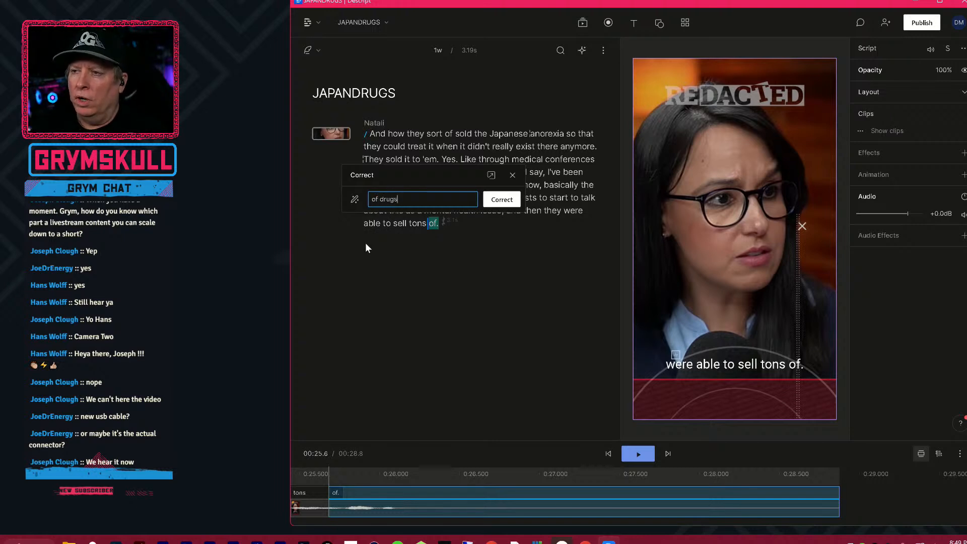
pyautogui.press('Return')
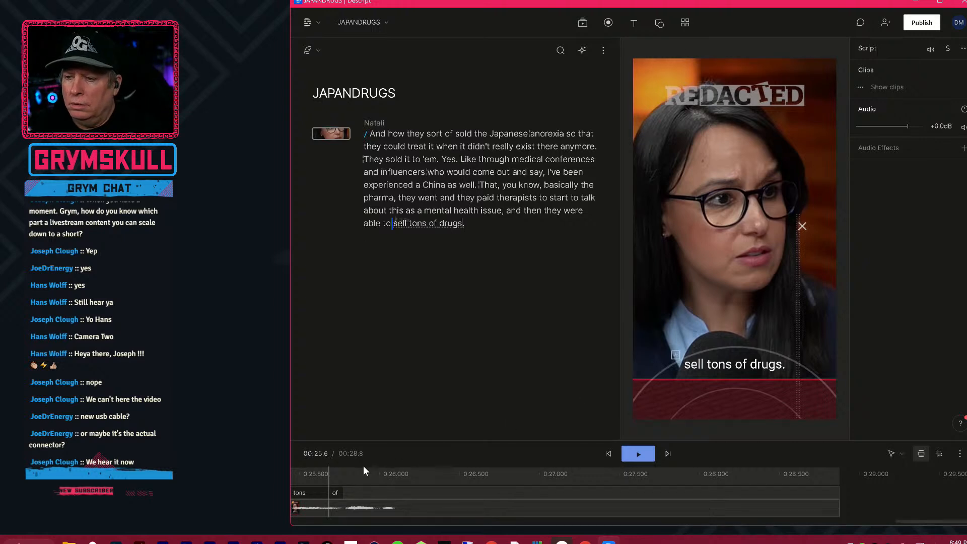
# Play the corrected ending and scrub just past the word "drugs" to check how long its caption stays on the end card.
pyautogui.press('space')
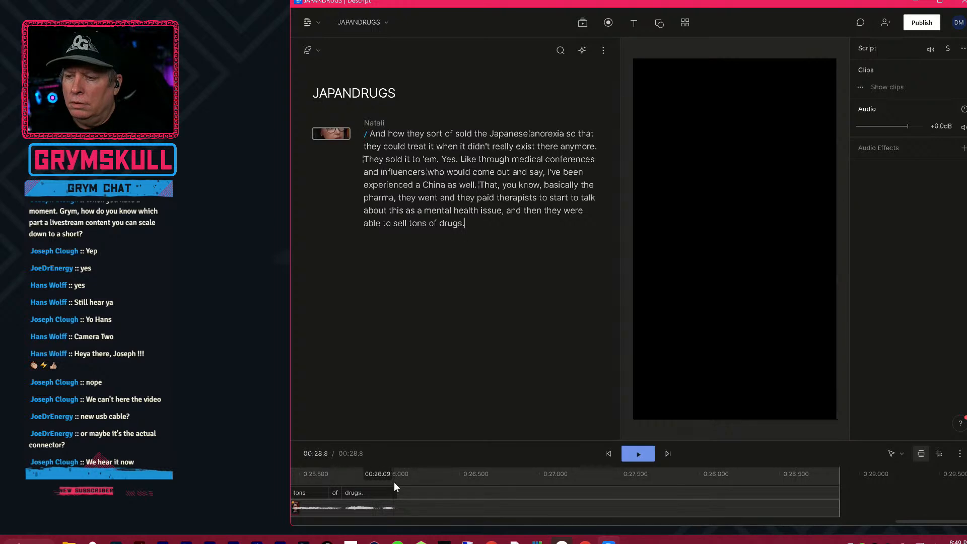
pyautogui.click(382, 476)
pyautogui.moveTo(384, 478); pyautogui.dragTo(425, 480)
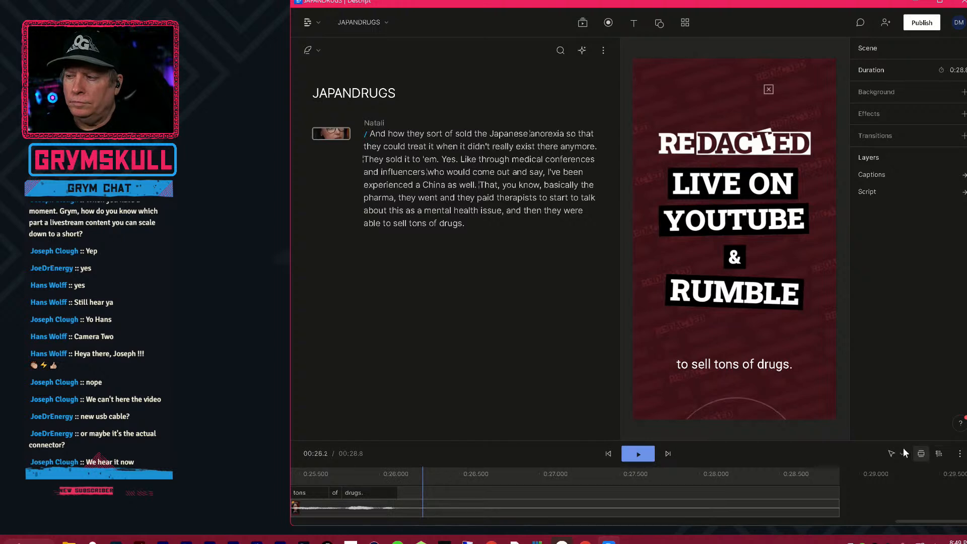
# Try to shorten the word "drugs" on the timeline by pulling its end boundary back toward "of".
pyautogui.click(891, 453)
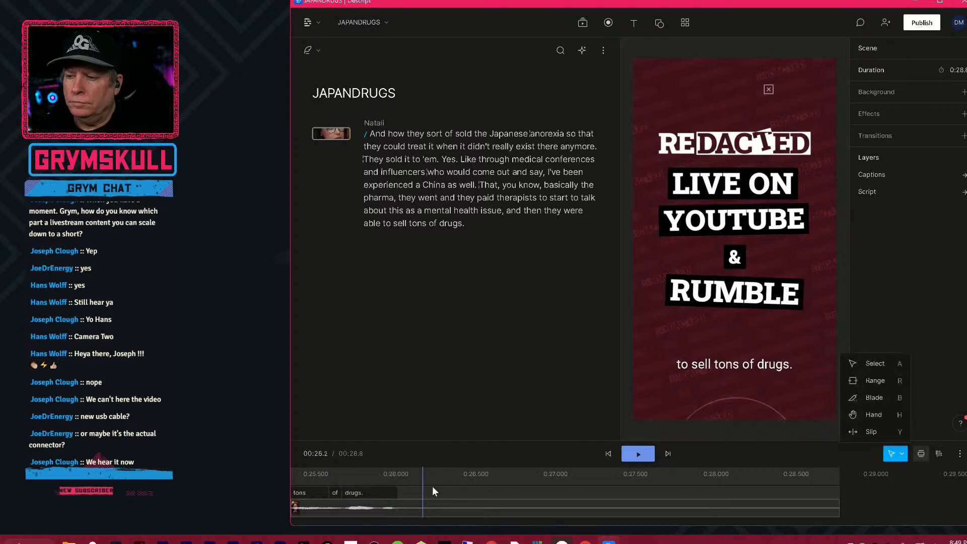
pyautogui.click(397, 499)
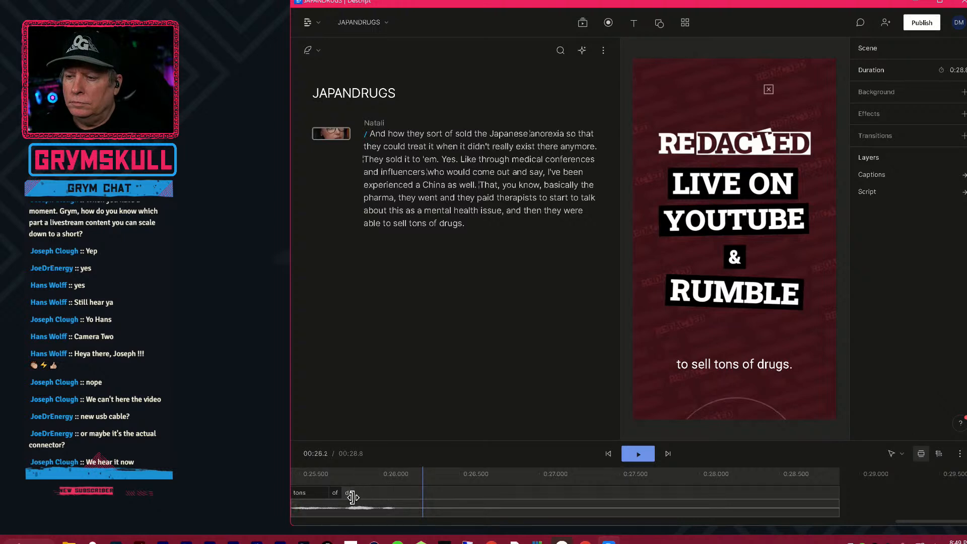
pyautogui.click(424, 507)
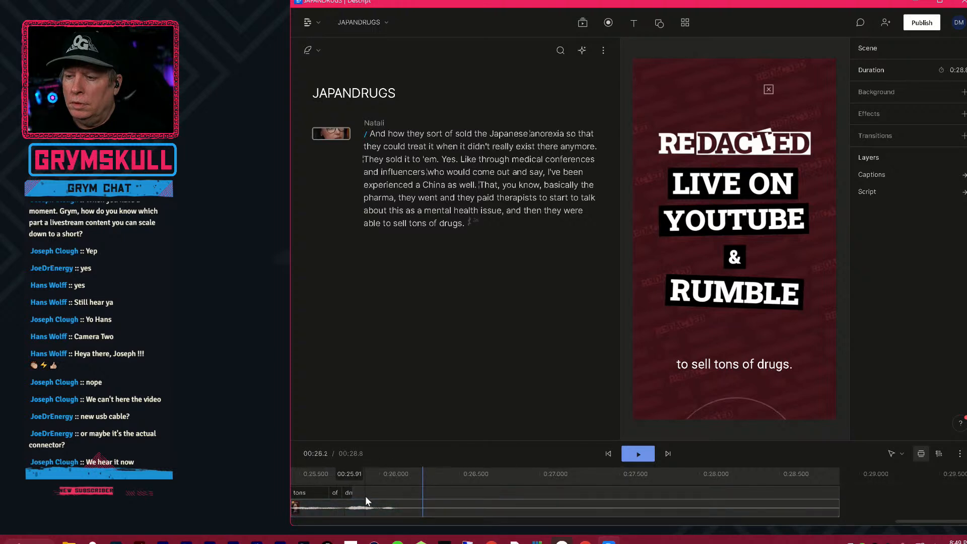
pyautogui.click(896, 454)
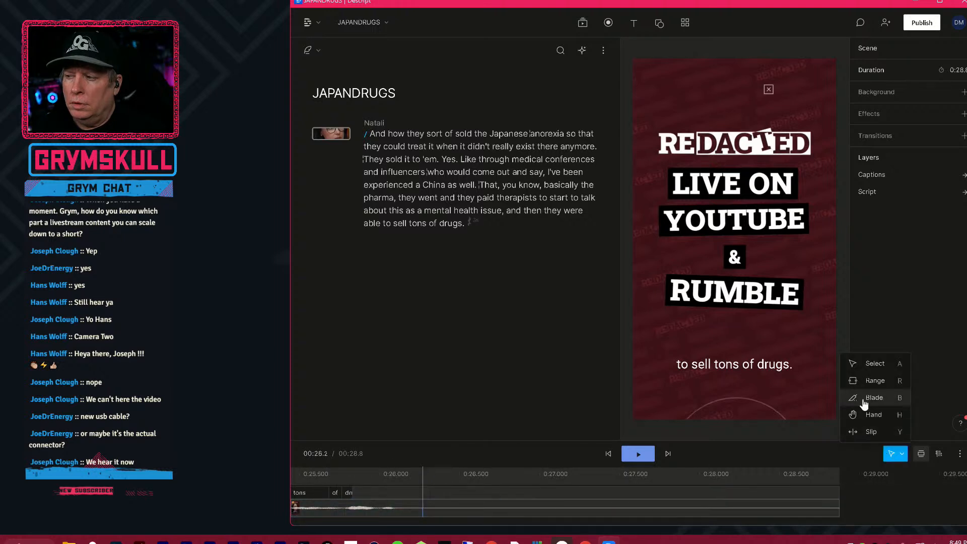
pyautogui.click(874, 415)
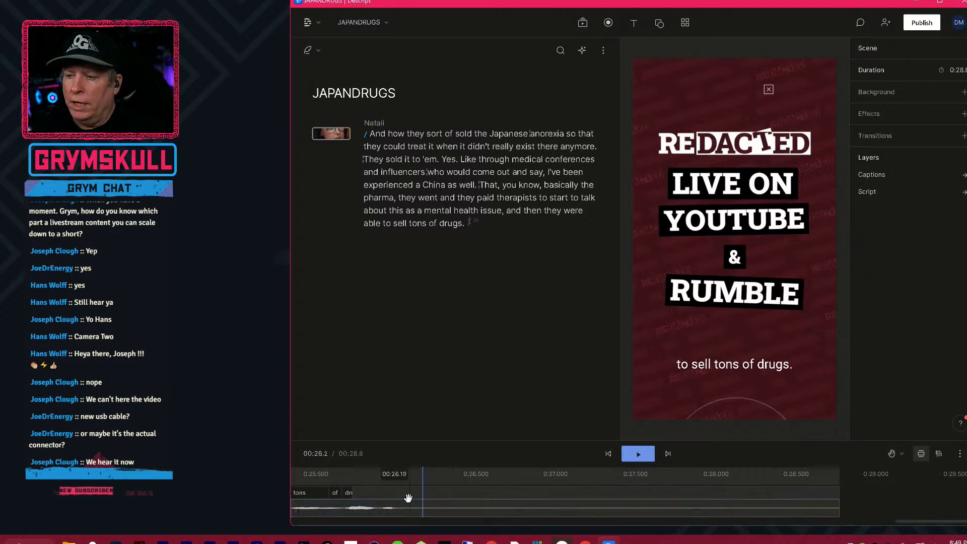
pyautogui.moveTo(396, 491); pyautogui.dragTo(555, 493)
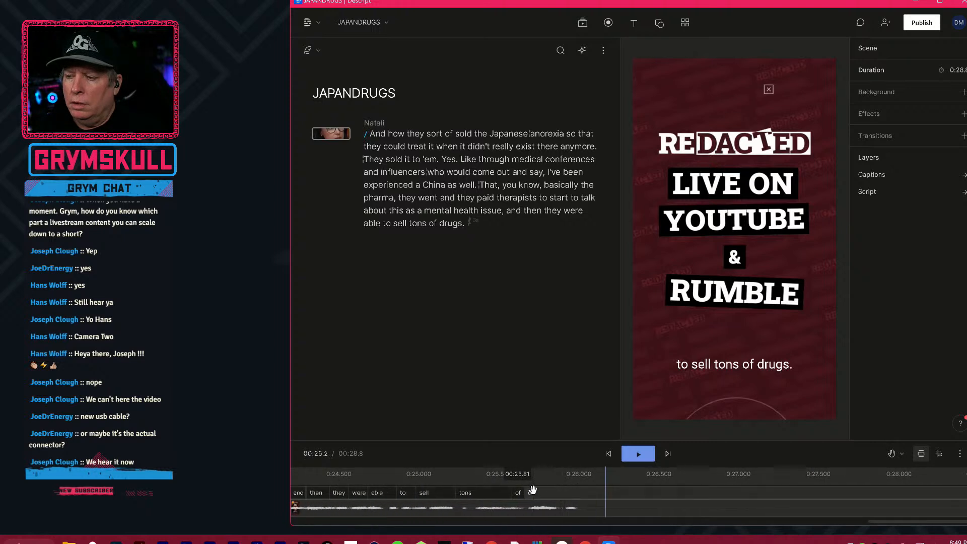
pyautogui.press('v')
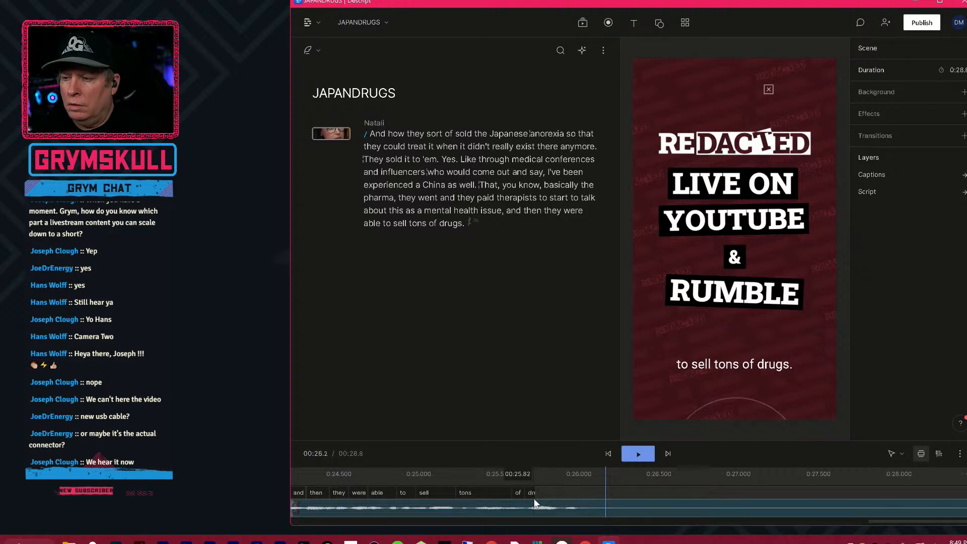
pyautogui.moveTo(539, 499)
pyautogui.mouseDown()
pyautogui.moveTo(522, 500)
pyautogui.moveTo(530, 501)
pyautogui.mouseUp()
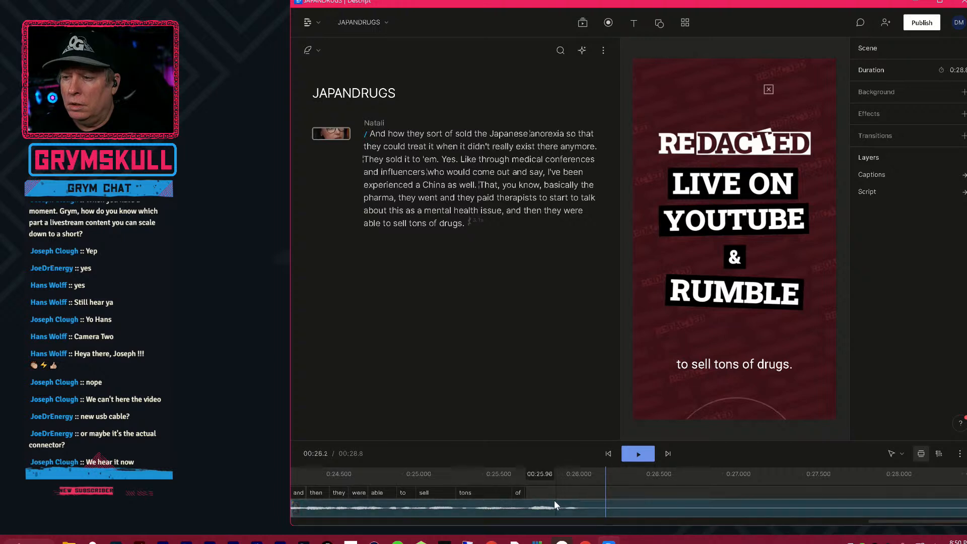
# Undo the manual alignment corrections made to the word "drugs".
pyautogui.hotkey('ctrl', 'z')
pyautogui.hotkey('ctrl', 'z')
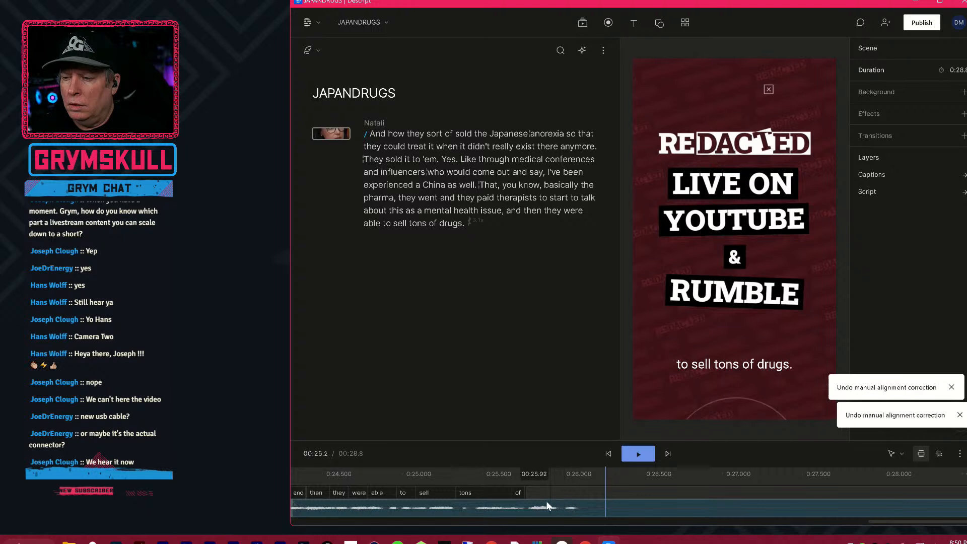
pyautogui.hotkey('ctrl', 'z')
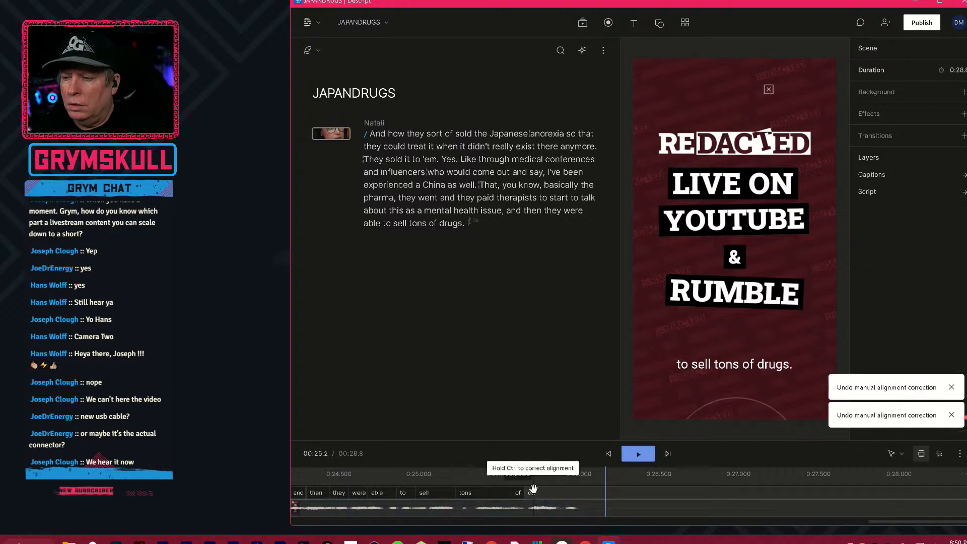
# Pull the start boundary of the word "drugs" on the timeline toward "of", and play the ending from "tons".
pyautogui.moveTo(535, 498); pyautogui.dragTo(525, 497)
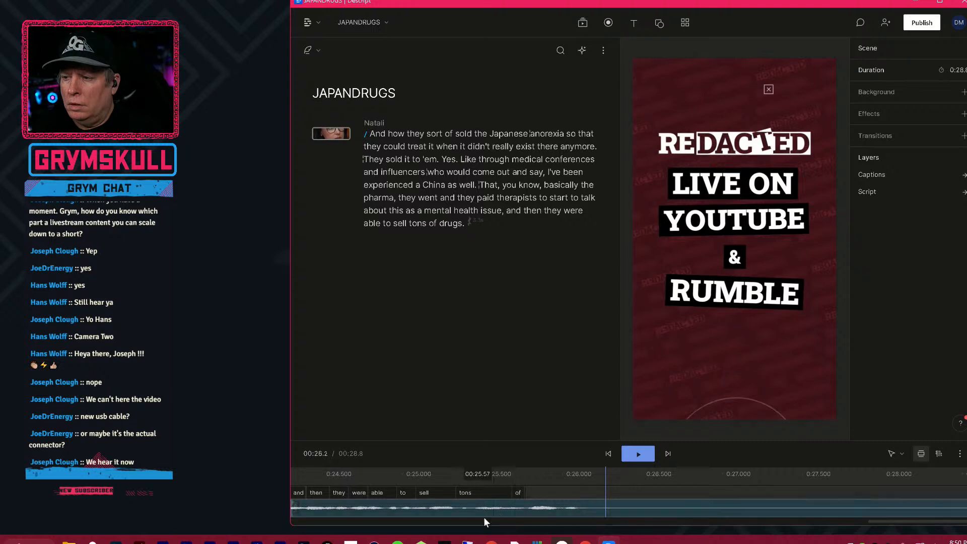
pyautogui.click(464, 474)
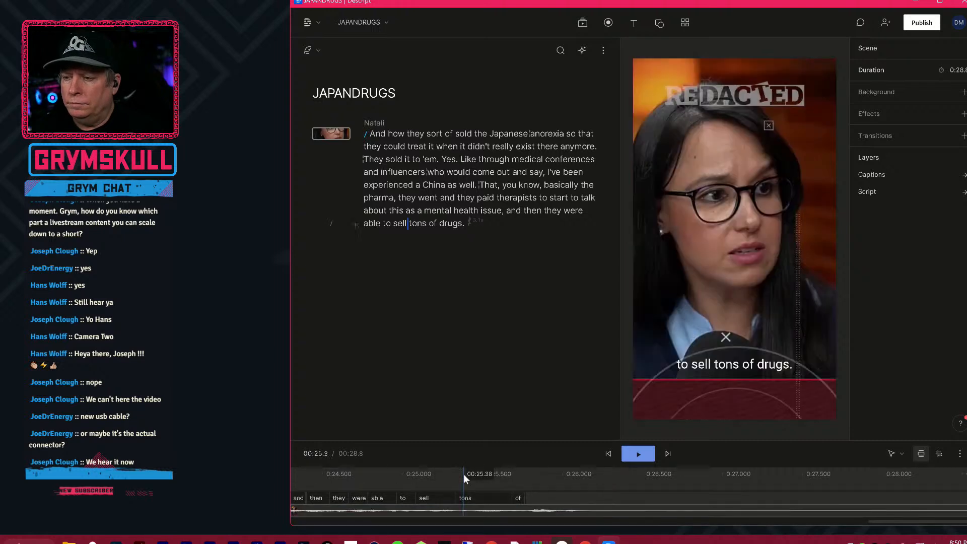
pyautogui.press('space')
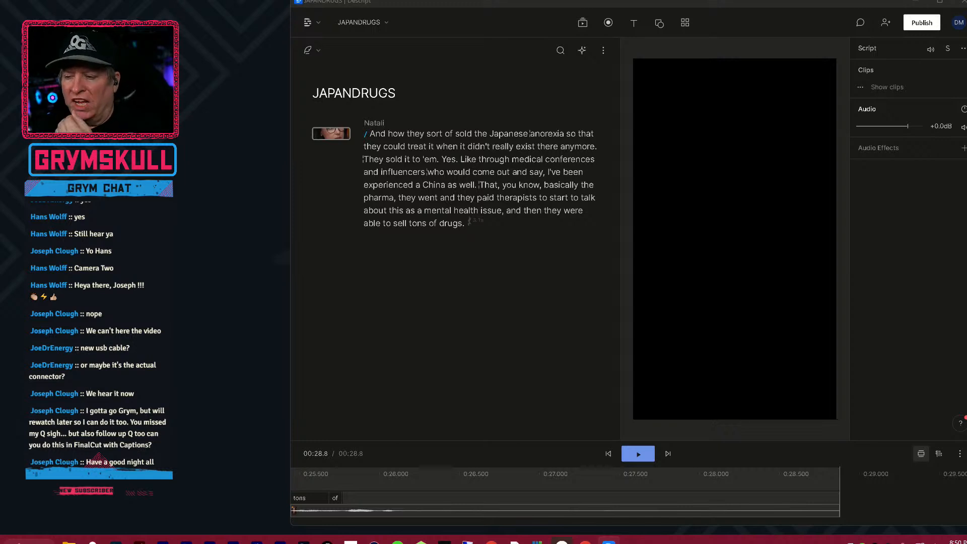
pyautogui.hotkey('alt', 'Tab')
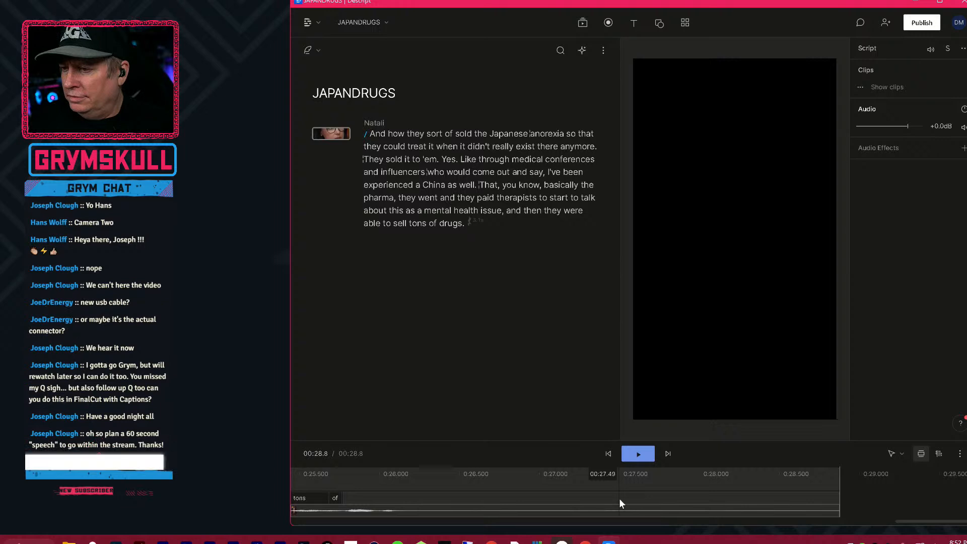
# Play the short from the beginning to check its captions, and stop the playback around "as a mental health issue".
pyautogui.scroll(-5, 875, 501)
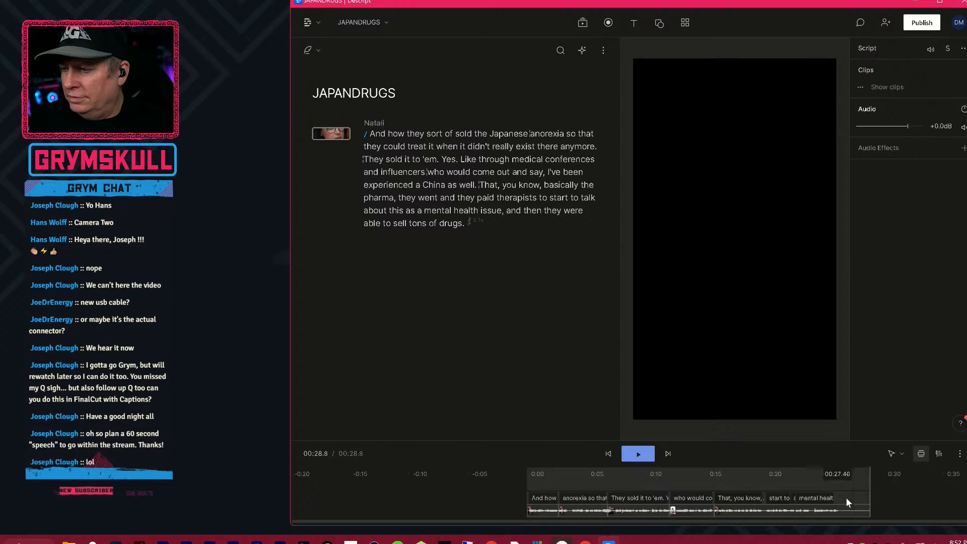
pyautogui.click(524, 480)
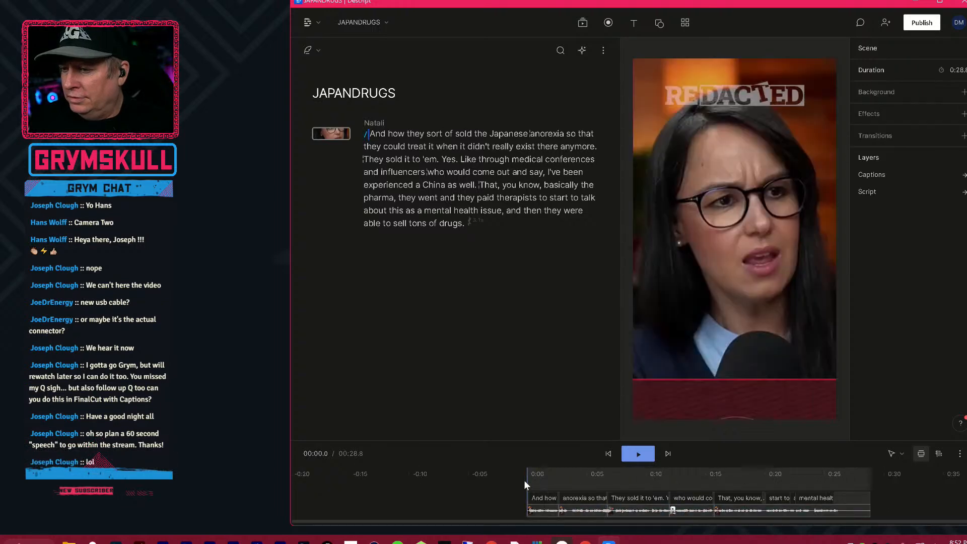
pyautogui.press('space')
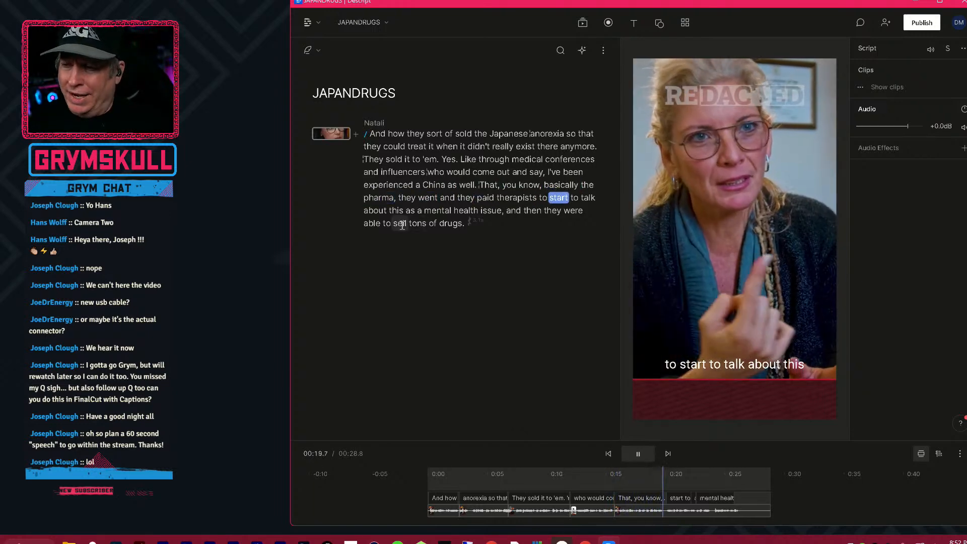
pyautogui.doubleClick(386, 224)
pyautogui.press('space')
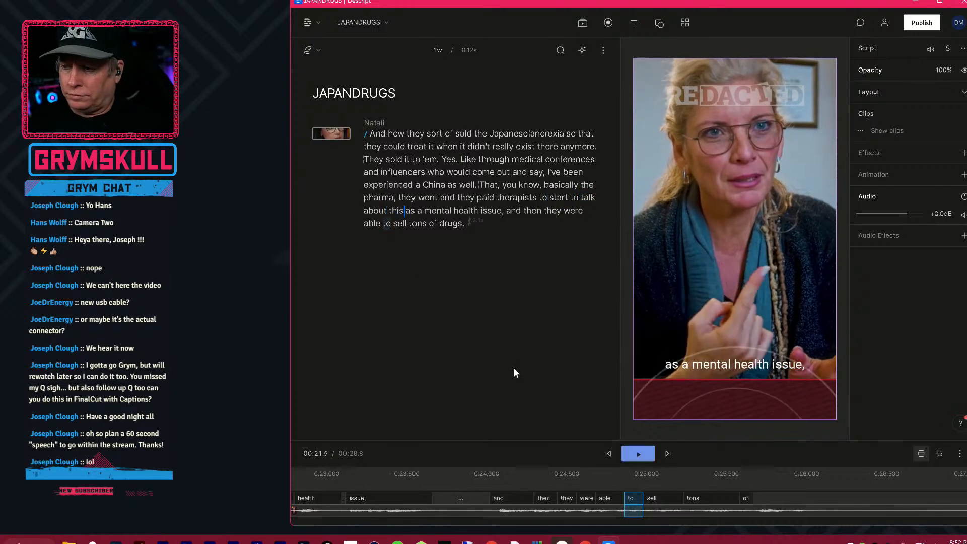
pyautogui.hotkey('ctrl', 'a')
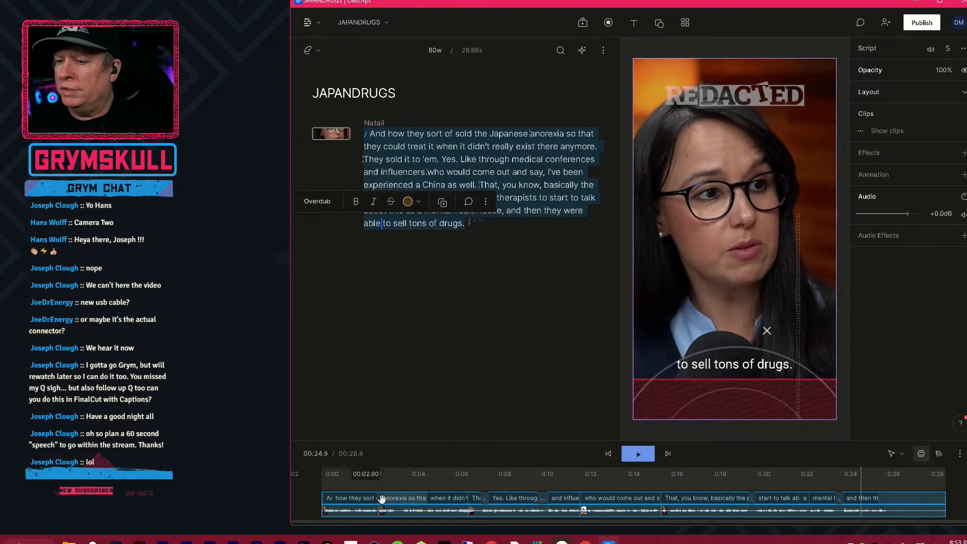
pyautogui.press('Escape')
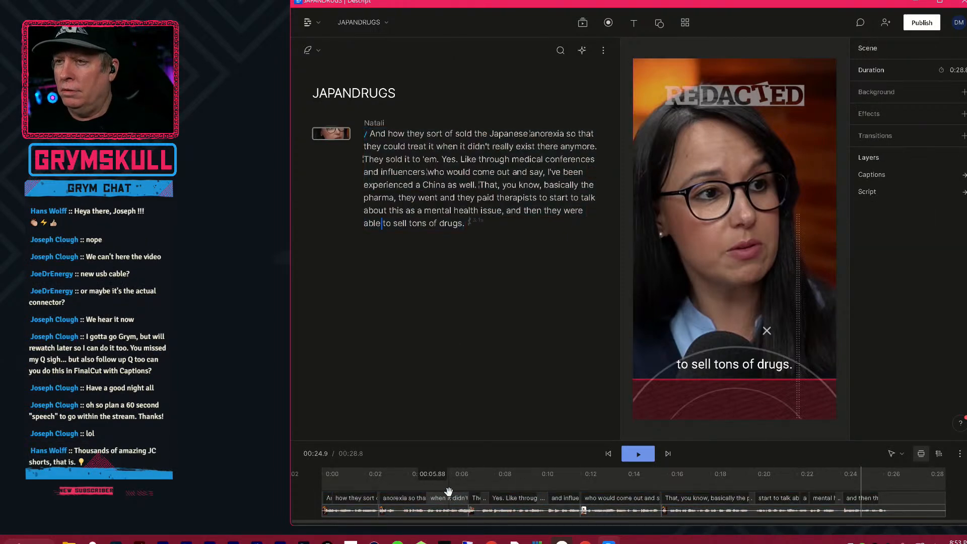
pyautogui.click(449, 497)
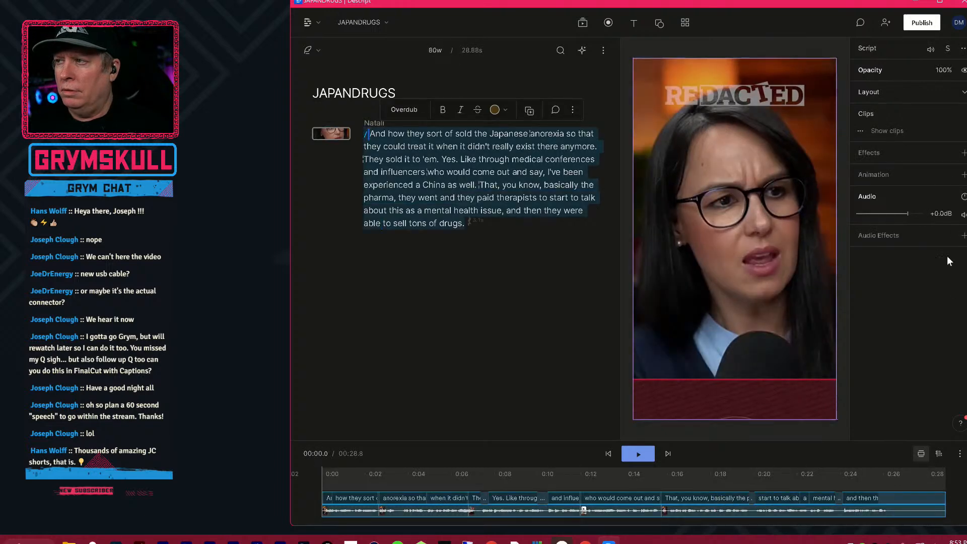
pyautogui.click(906, 500)
pyautogui.click(940, 500)
pyautogui.click(951, 497)
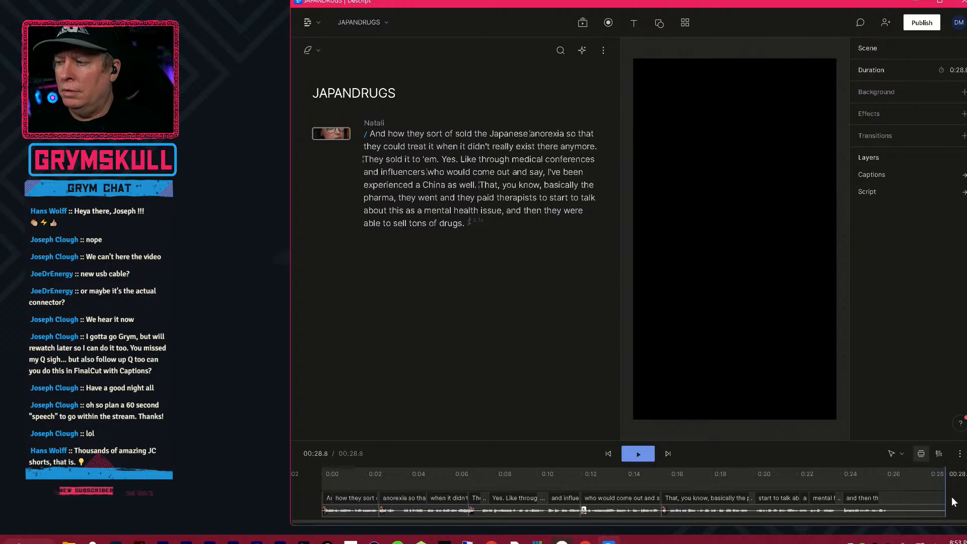
# Set the captions' font to Roboto Slab Extra Bold, with the playhead on the "as a mental health issue" caption.
pyautogui.click(548, 507)
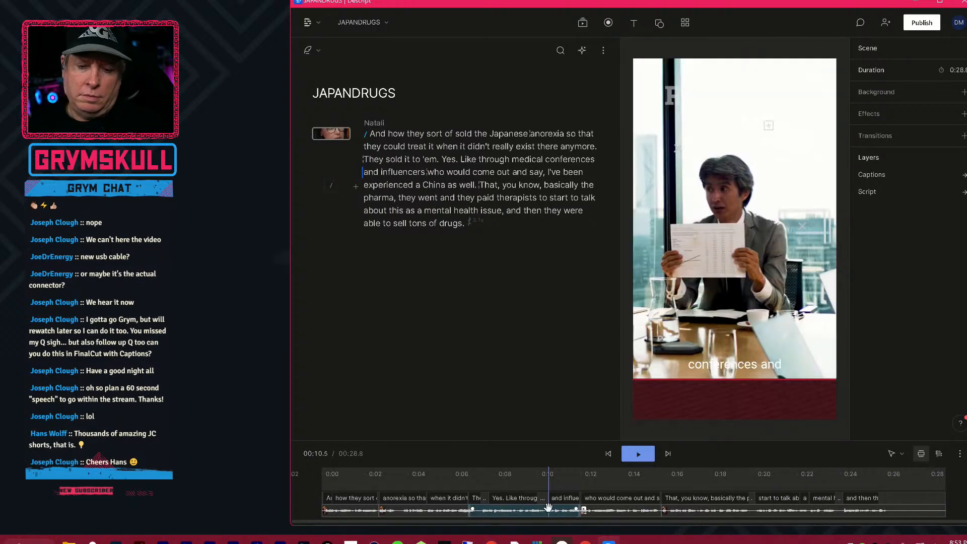
pyautogui.click(567, 501)
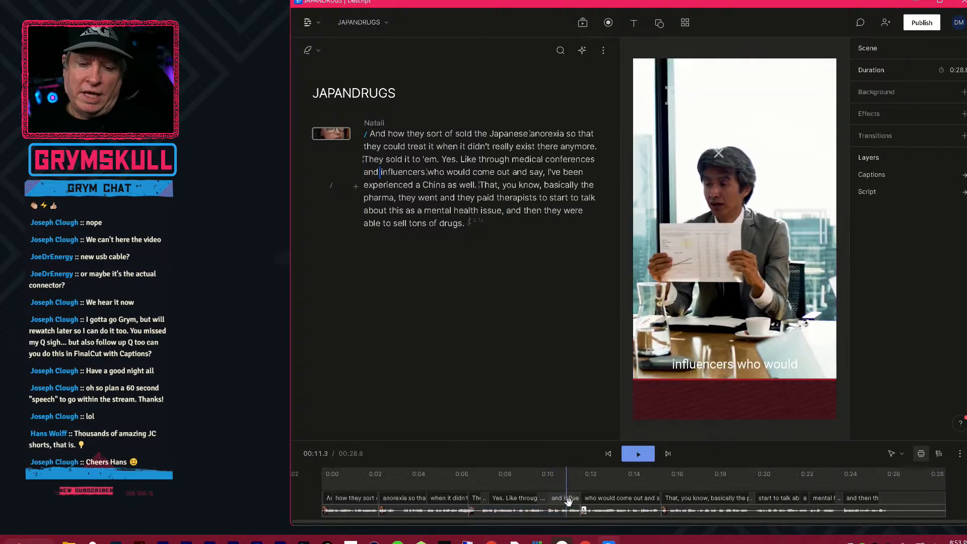
pyautogui.moveTo(568, 500)
pyautogui.mouseDown()
pyautogui.moveTo(948, 515)
pyautogui.moveTo(915, 523)
pyautogui.moveTo(820, 512)
pyautogui.mouseUp()
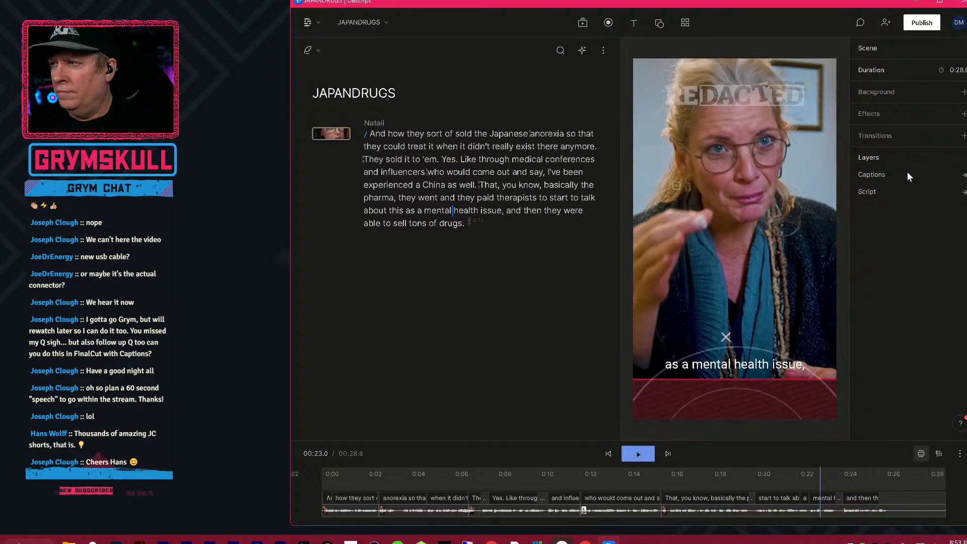
pyautogui.click(963, 176)
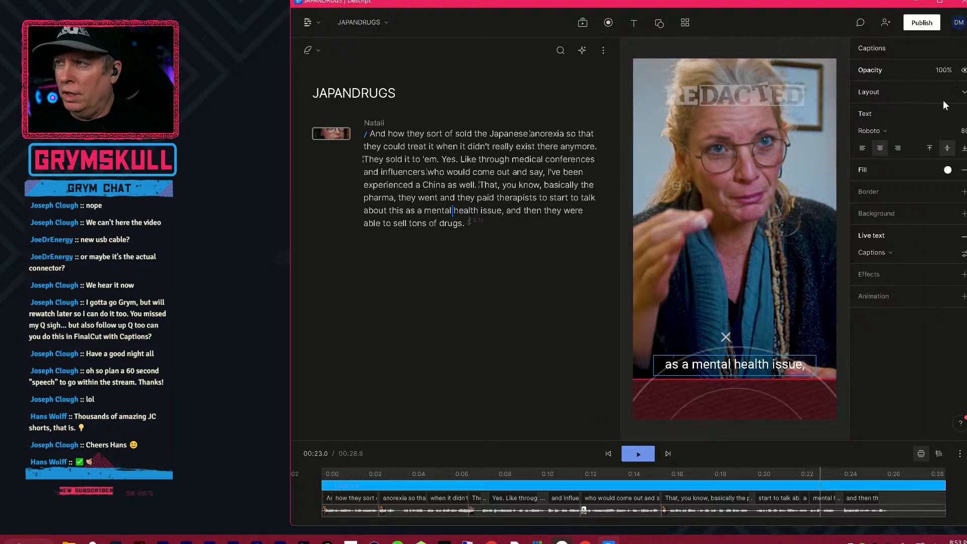
pyautogui.click(920, 132)
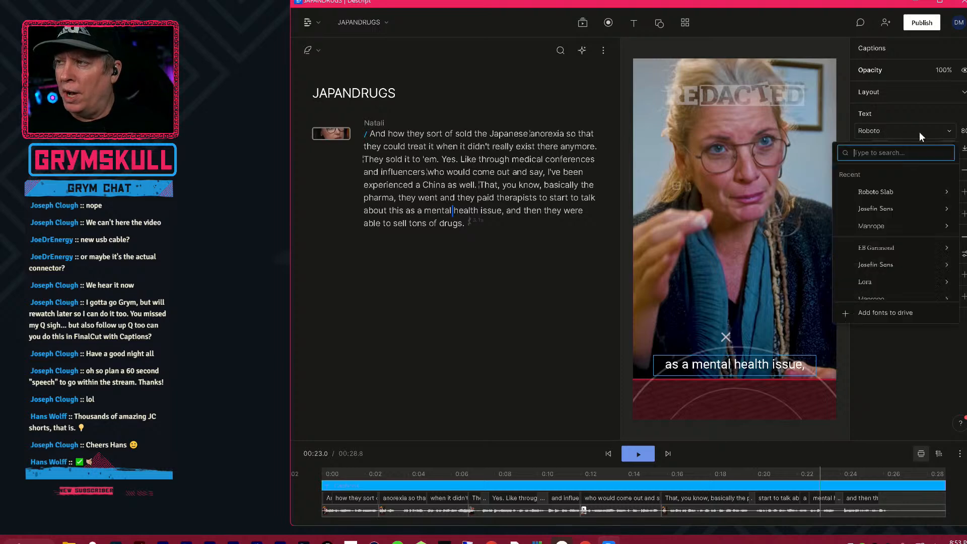
pyautogui.moveTo(891, 187)
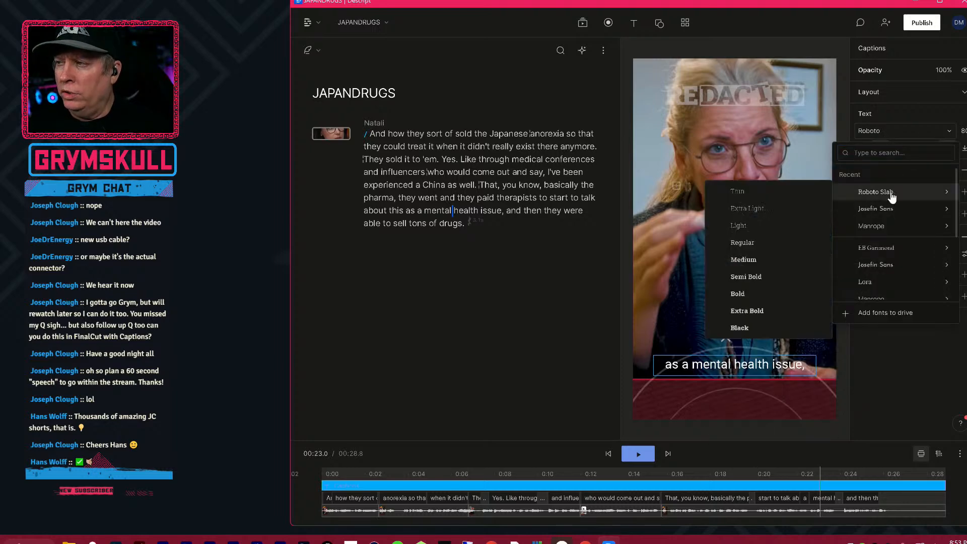
pyautogui.click(754, 308)
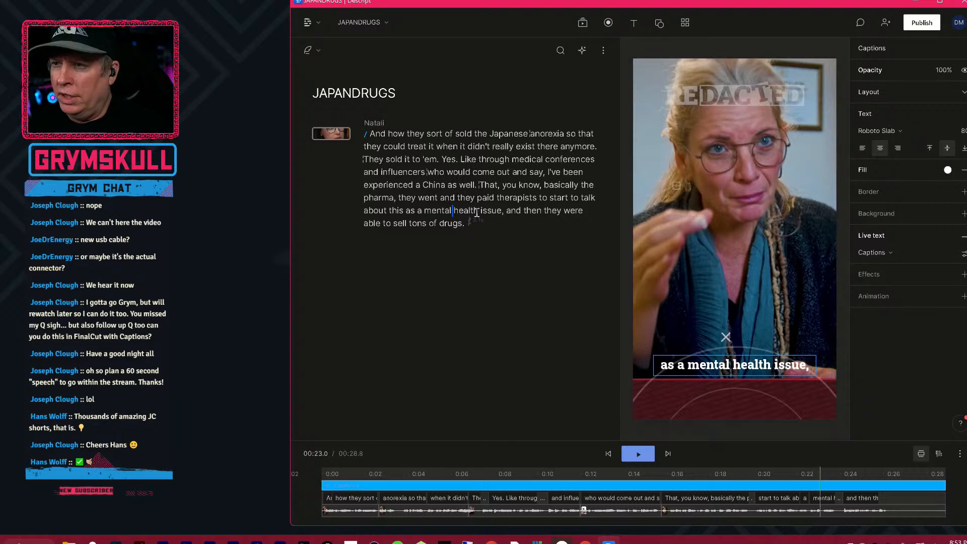
# Select the whole script and examine the additional options offered for the selected text.
pyautogui.click(376, 138)
pyautogui.moveTo(374, 134); pyautogui.dragTo(493, 215)
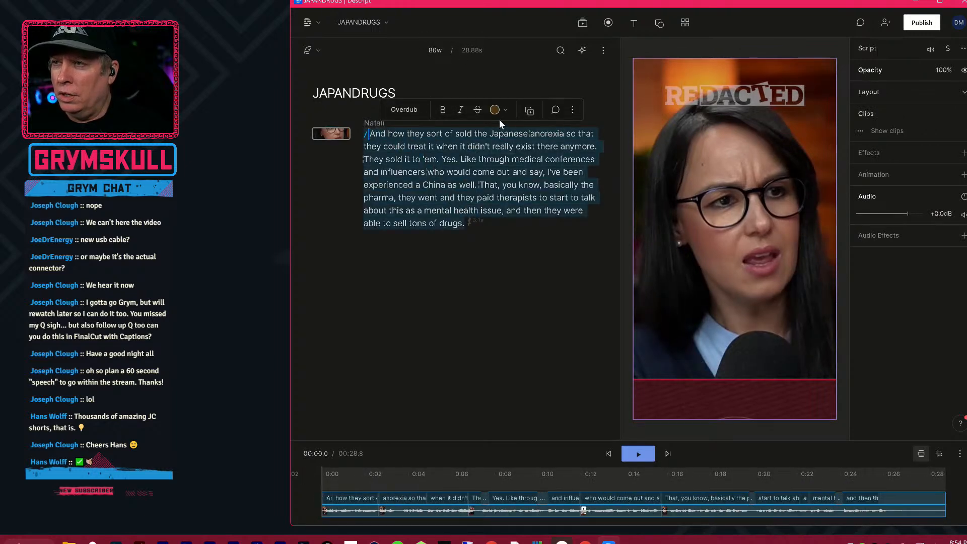
pyautogui.click(573, 111)
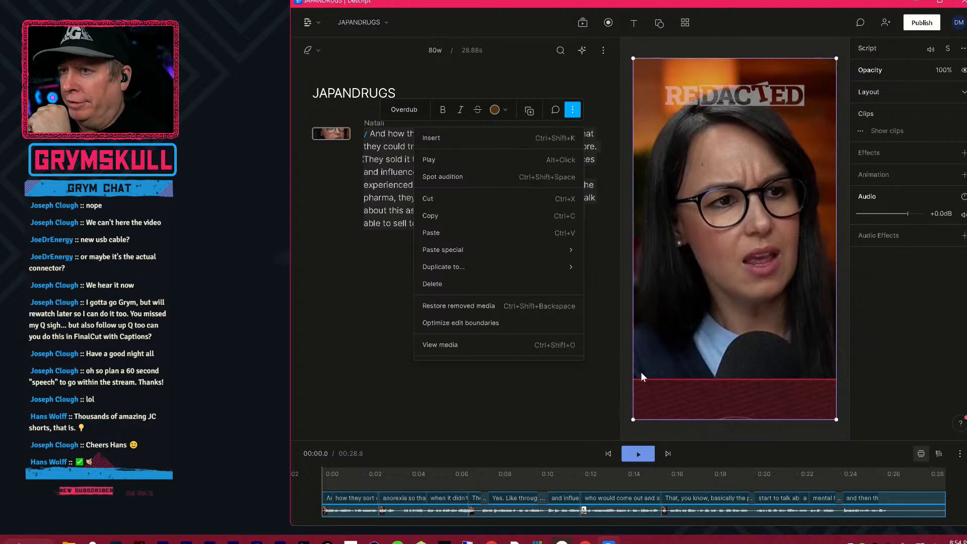
pyautogui.click(382, 195)
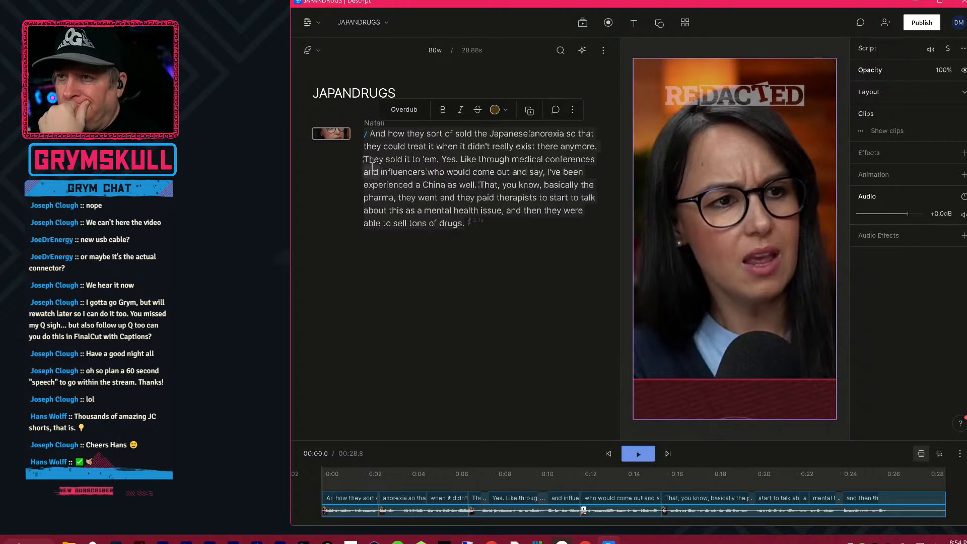
pyautogui.click(368, 134)
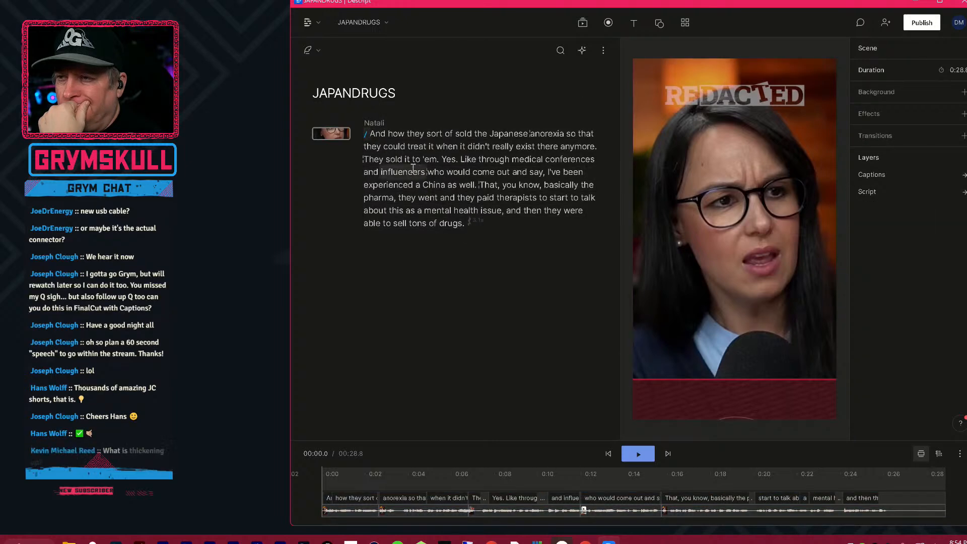
# Reselect the whole script and examine the visual effects that can be added to it.
pyautogui.click(381, 172)
pyautogui.hotkey('ctrl', 'a')
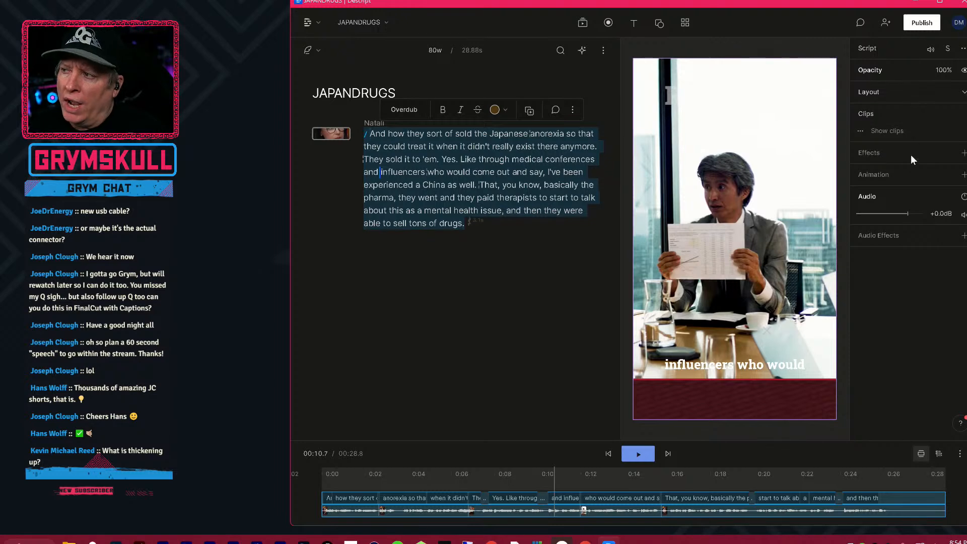
pyautogui.click(963, 152)
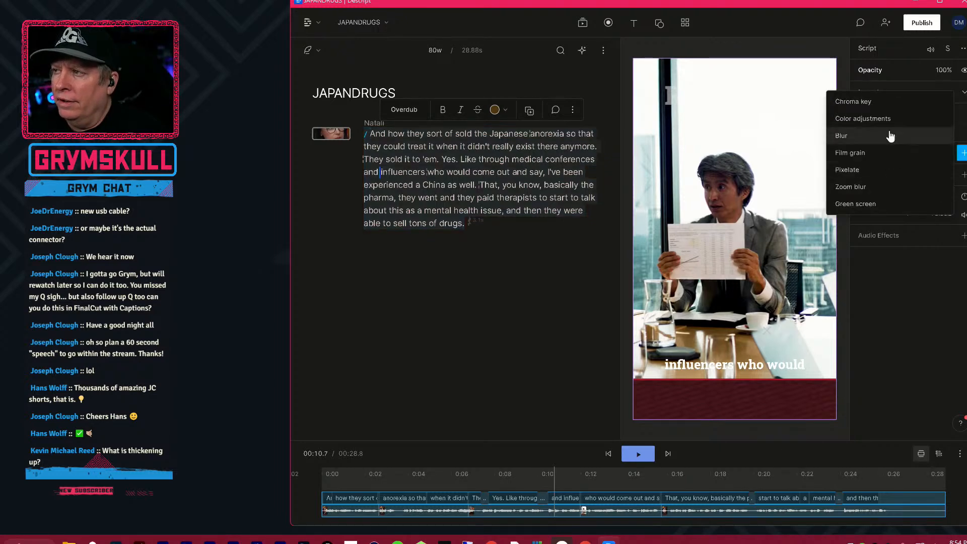
pyautogui.click(963, 153)
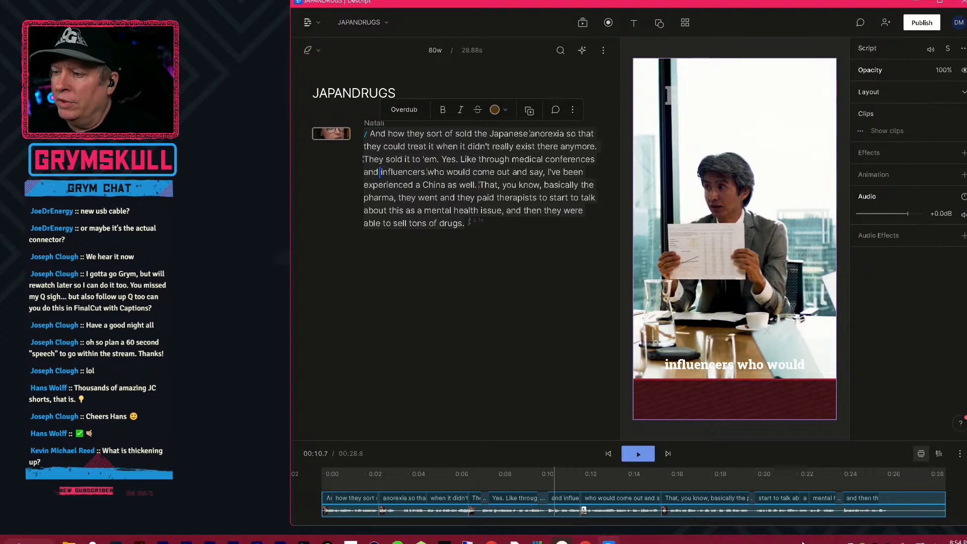
pyautogui.hotkey('ctrl', 'a')
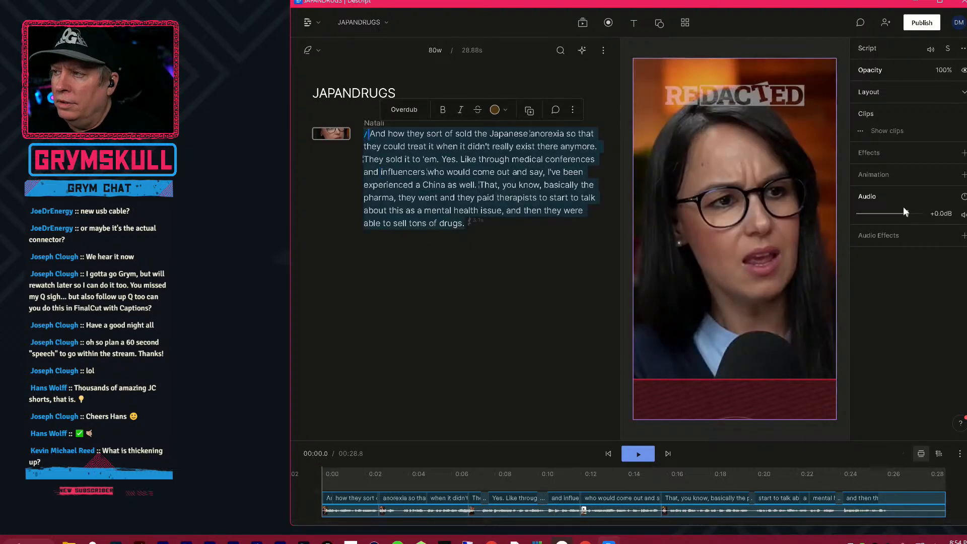
pyautogui.click(901, 337)
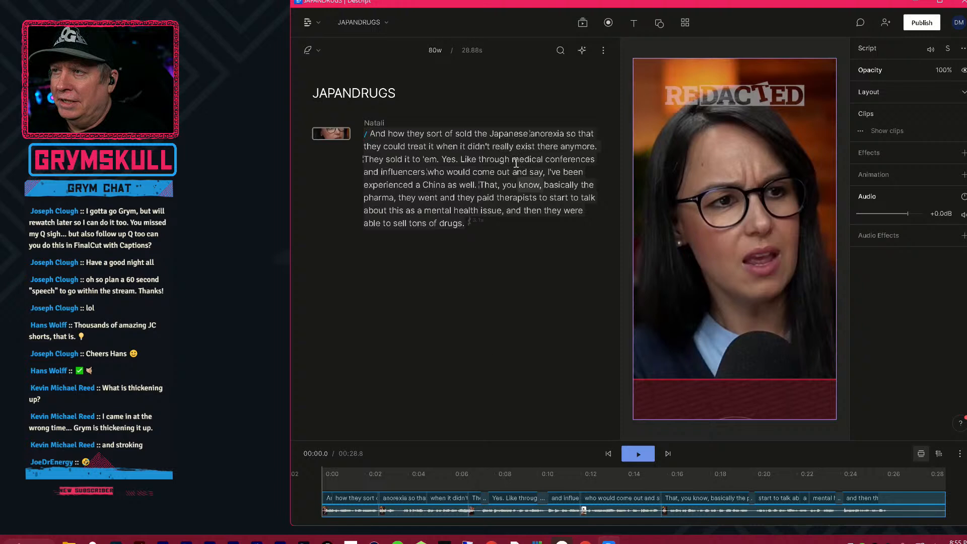
pyautogui.click(404, 91)
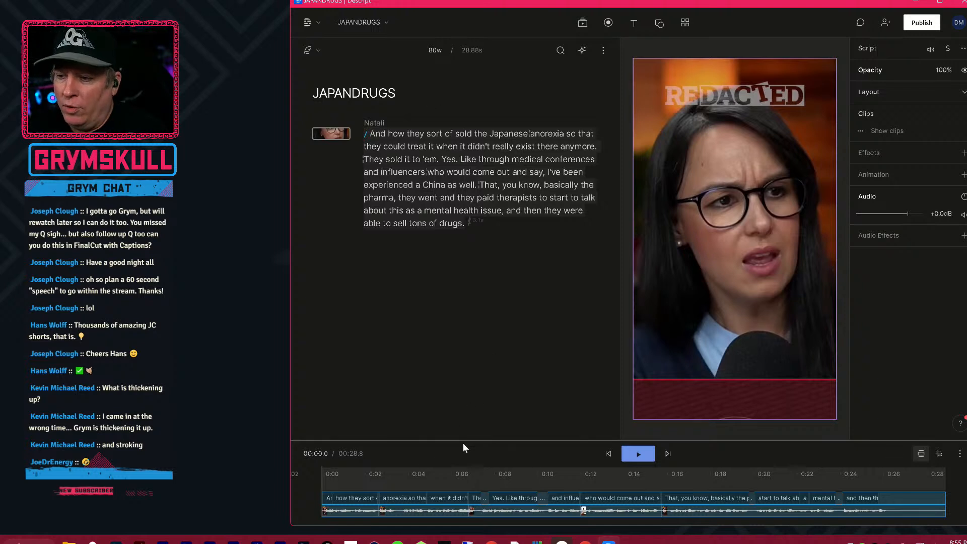
# Open the captions' settings with the playhead on "so that they could treat" and add a border of thickness 21 to the captions.
pyautogui.click(410, 479)
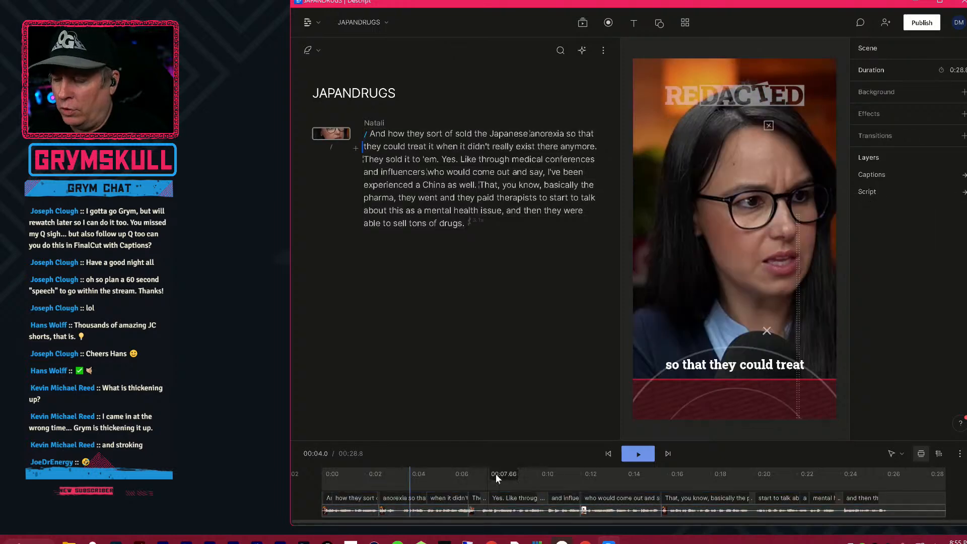
pyautogui.click(859, 504)
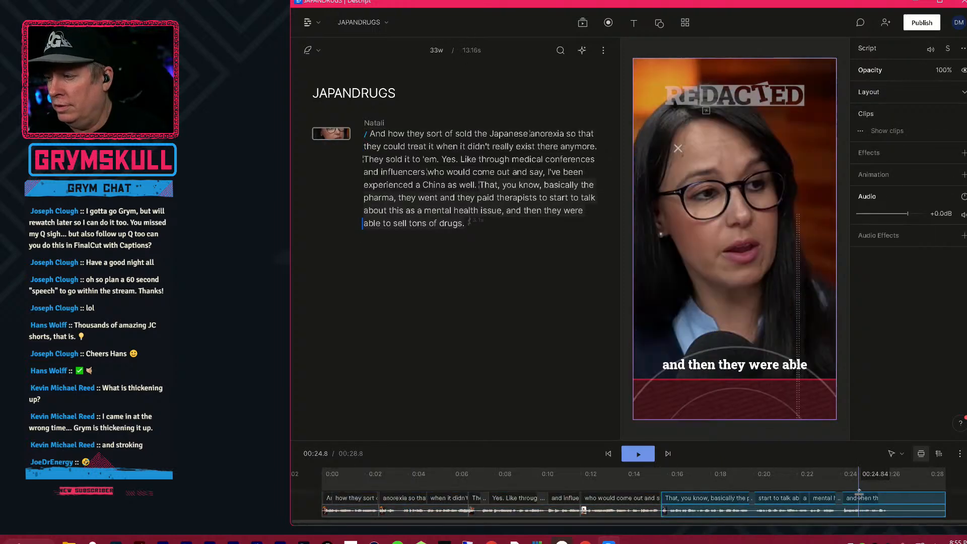
pyautogui.click(911, 501)
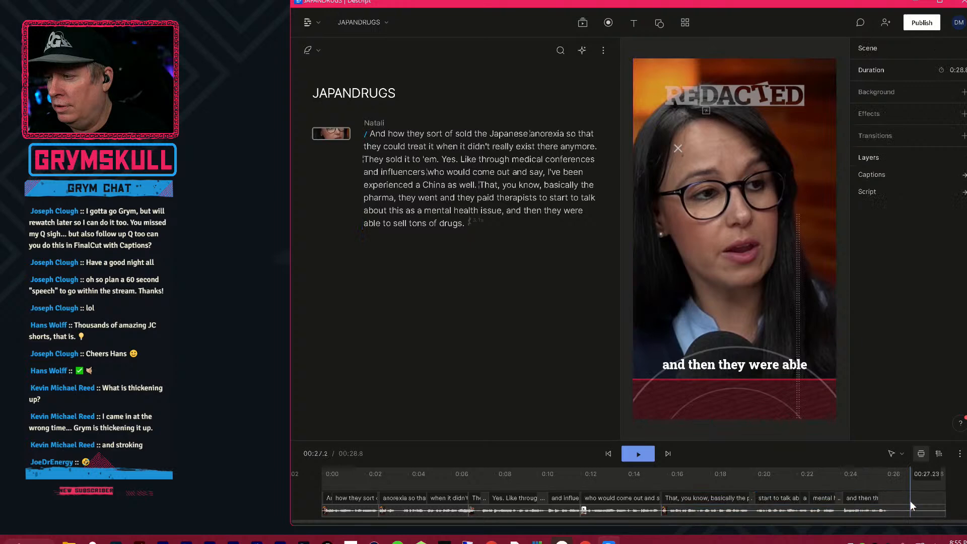
pyautogui.click(962, 508)
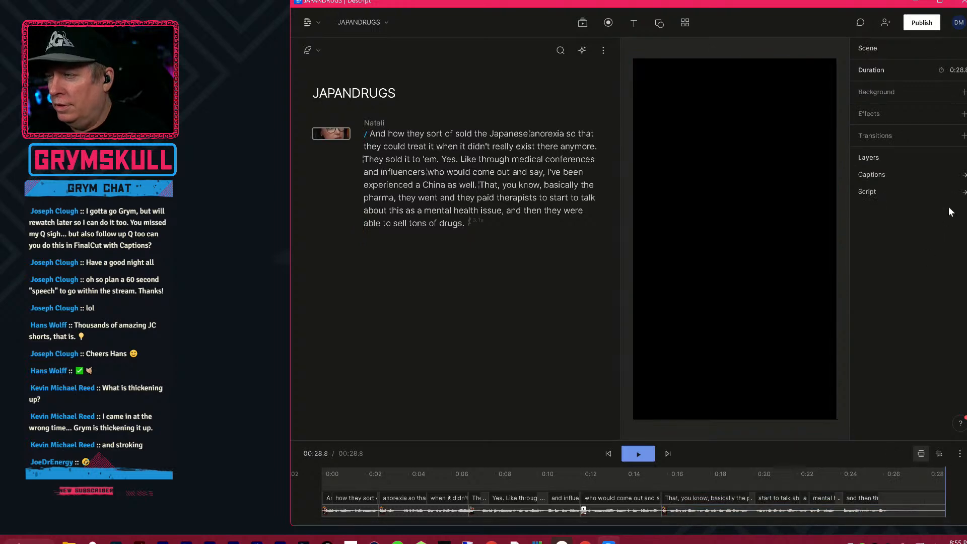
pyautogui.click(964, 174)
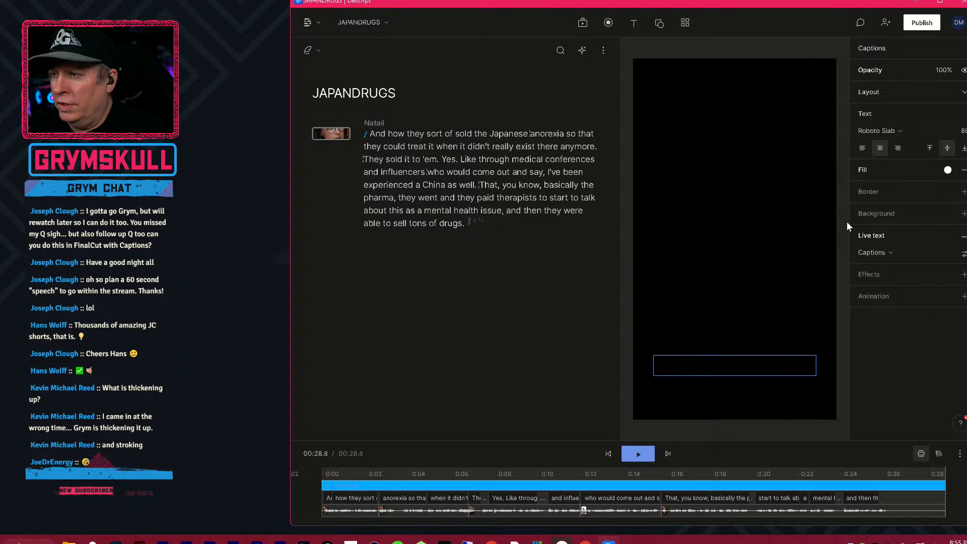
pyautogui.moveTo(387, 469); pyautogui.dragTo(409, 468)
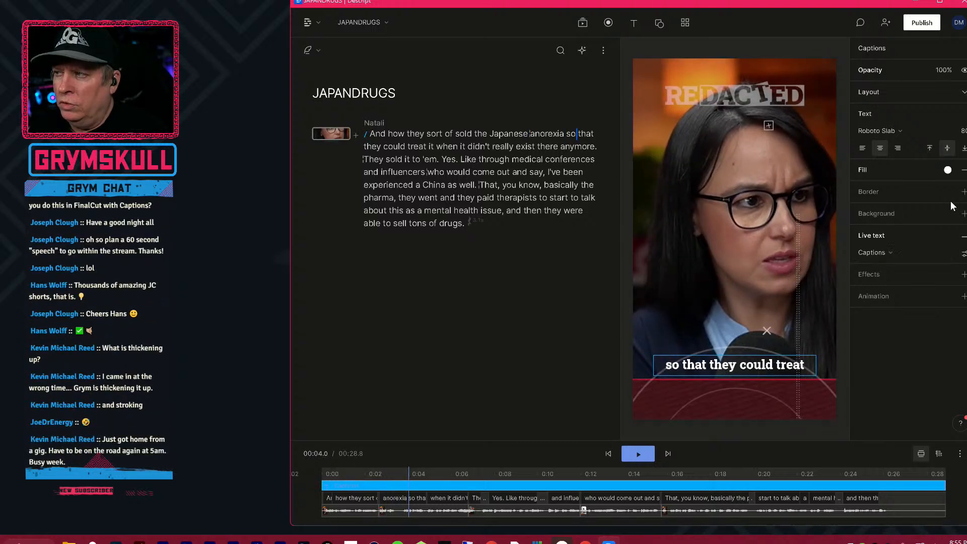
pyautogui.click(964, 193)
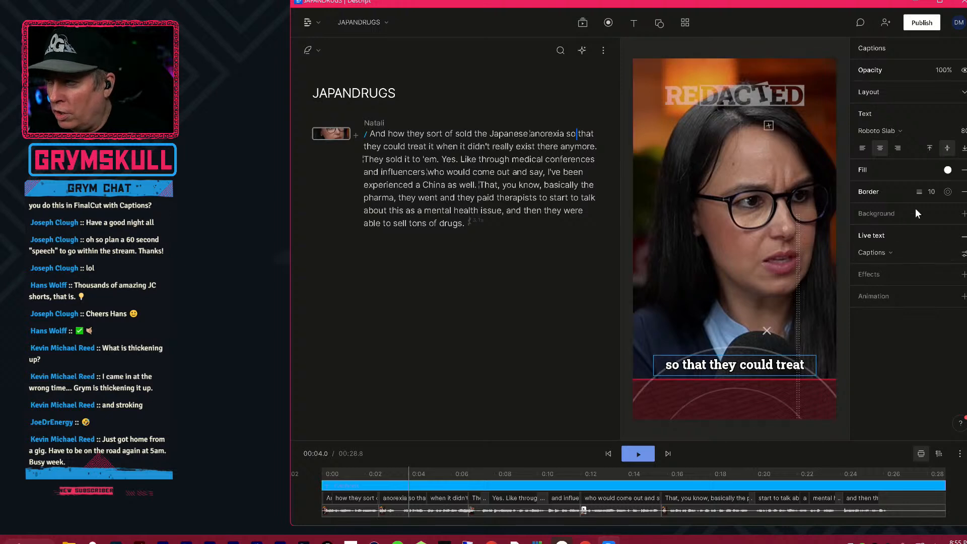
pyautogui.moveTo(934, 200); pyautogui.dragTo(964, 200)
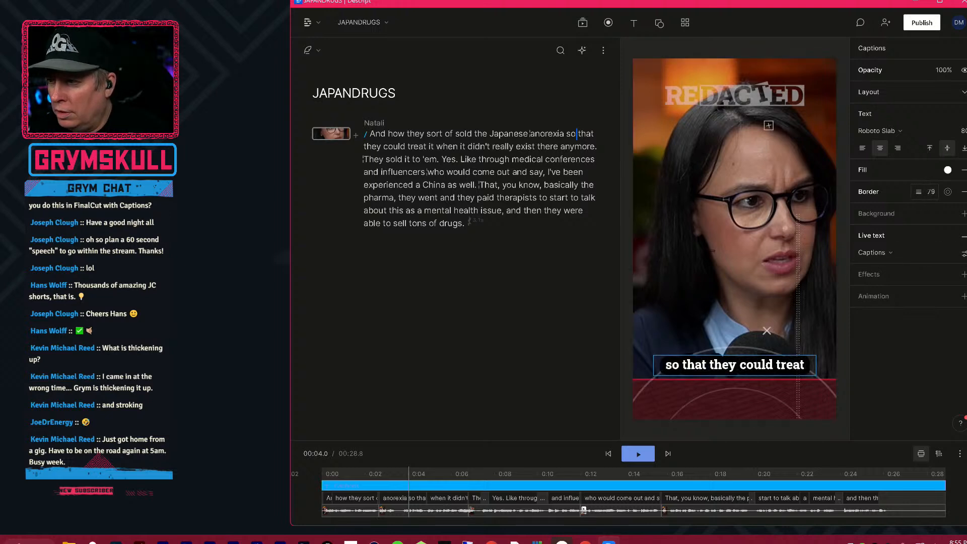
# Try a red fill colour (dd1111) on the captions.
pyautogui.click(947, 170)
pyautogui.click(964, 220)
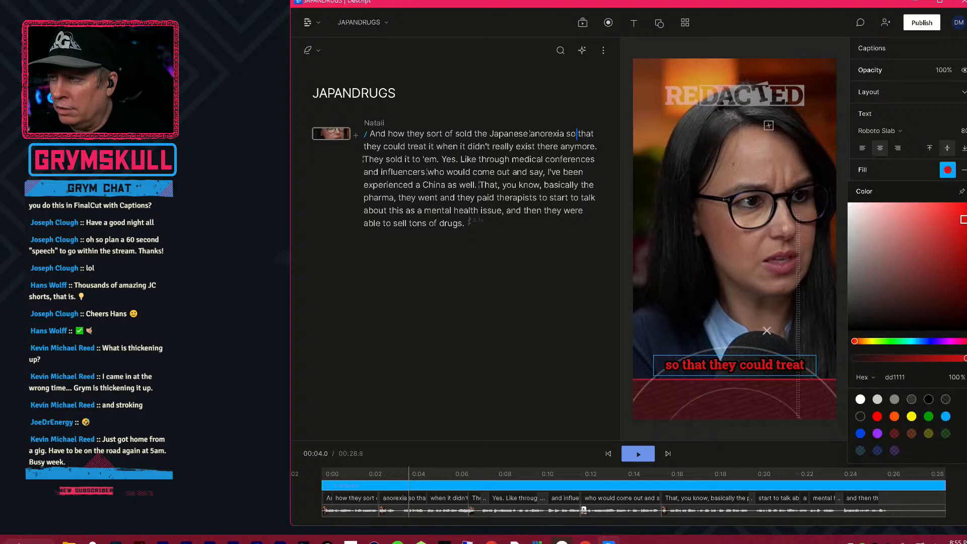
pyautogui.click(941, 170)
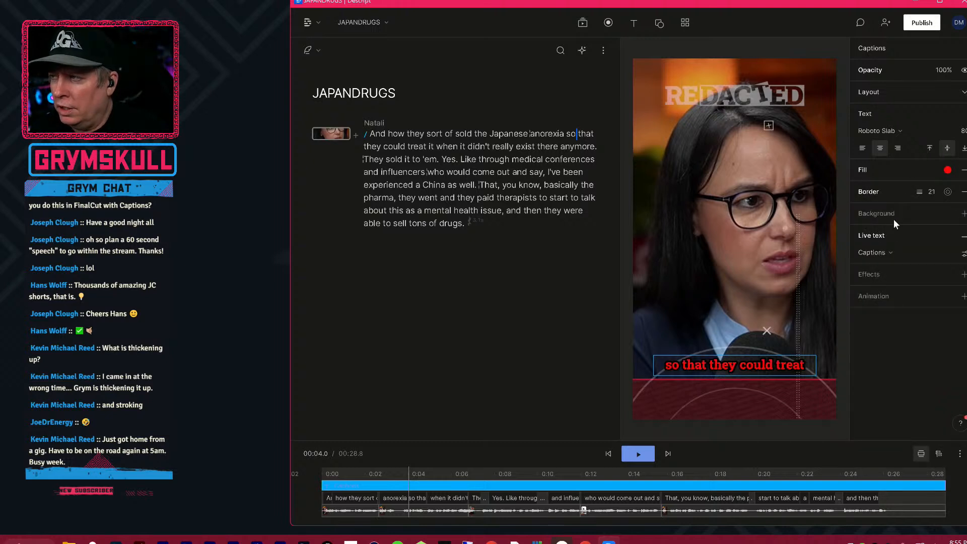
# Set the captions' fill to near-white (fbf3f3).
pyautogui.click(948, 170)
pyautogui.click(852, 206)
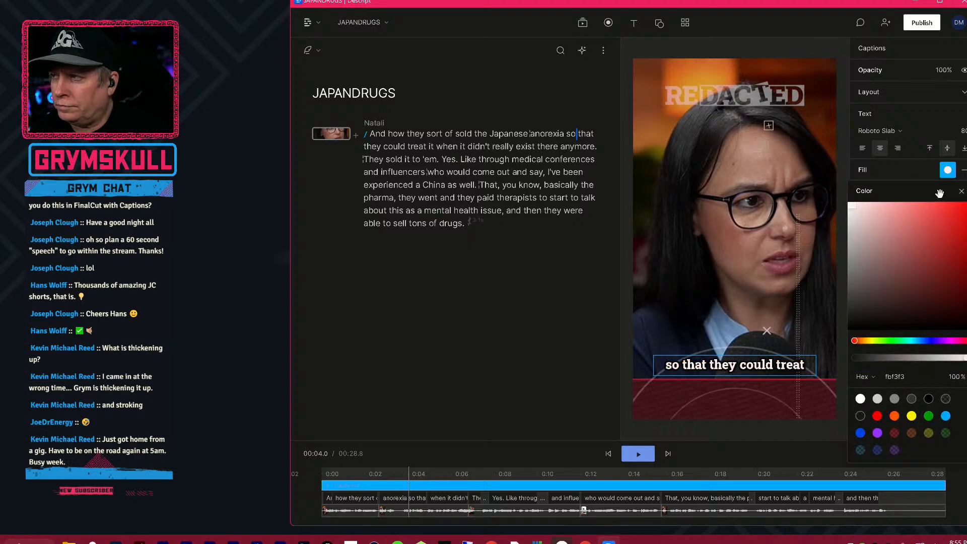
pyautogui.click(962, 191)
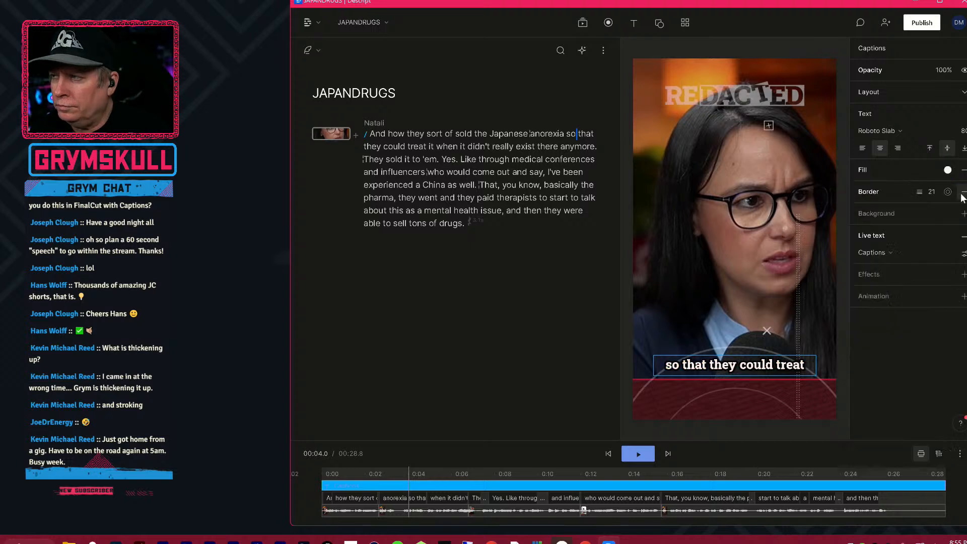
pyautogui.click(949, 170)
pyautogui.click(933, 173)
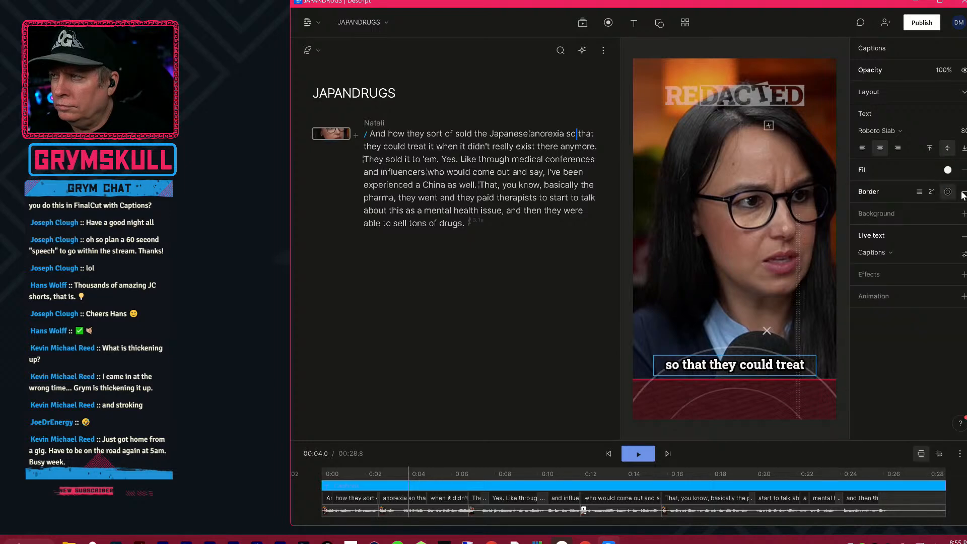
# Set the captions' border colour to light red (f87070) and its thickness to 17.
pyautogui.click(948, 192)
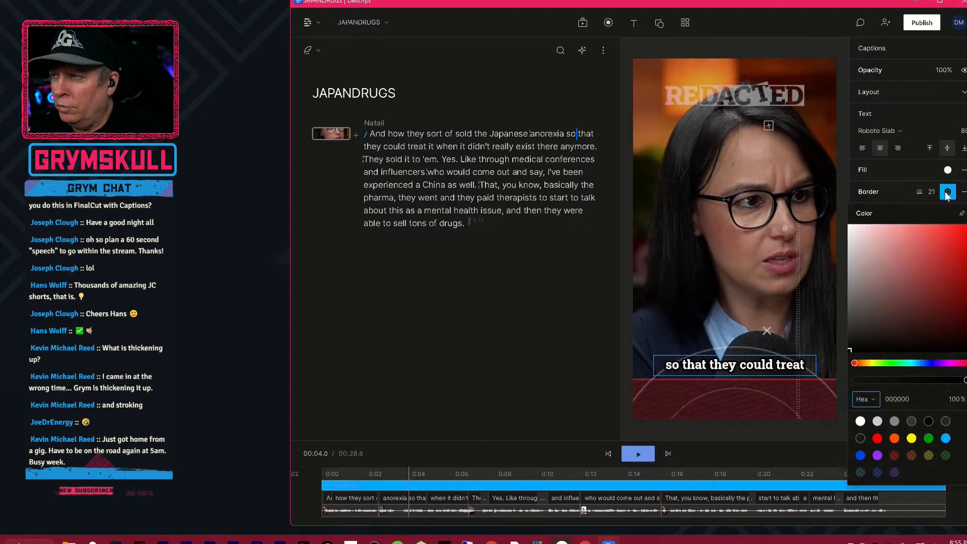
pyautogui.moveTo(949, 338)
pyautogui.mouseDown()
pyautogui.moveTo(966, 226)
pyautogui.moveTo(917, 246)
pyautogui.moveTo(917, 229)
pyautogui.mouseUp()
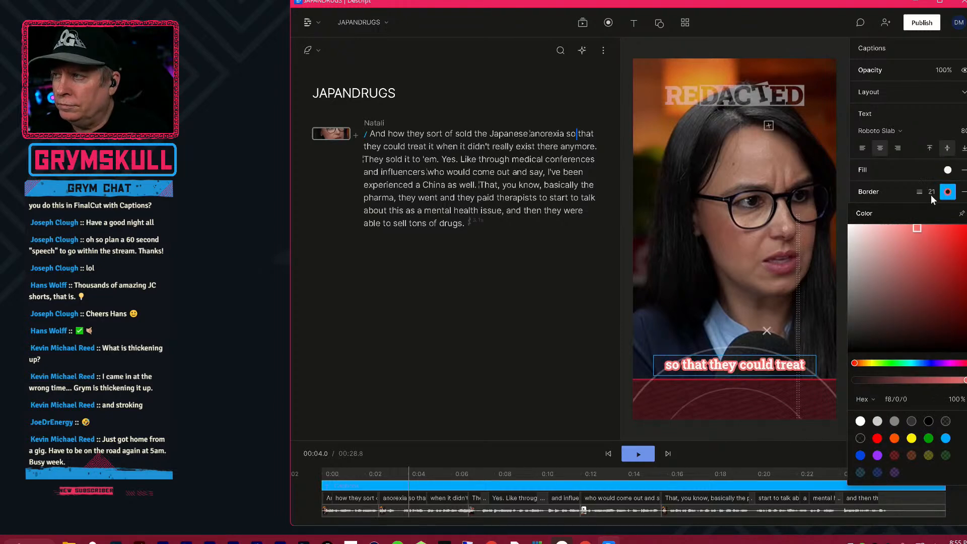
pyautogui.click(933, 193)
pyautogui.moveTo(932, 195)
pyautogui.mouseDown()
pyautogui.moveTo(619, 263)
pyautogui.moveTo(944, 201)
pyautogui.moveTo(939, 197)
pyautogui.mouseUp()
pyautogui.click(949, 193)
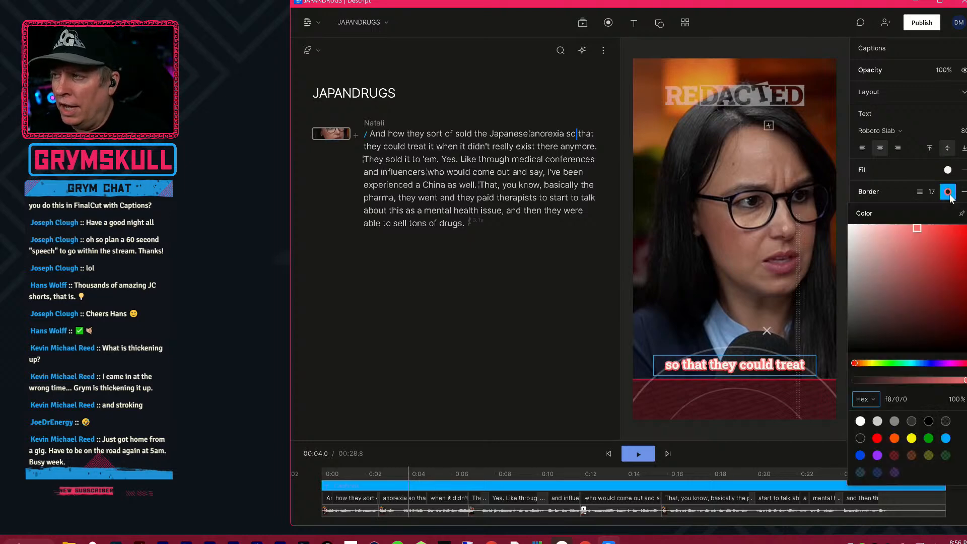
pyautogui.click(933, 194)
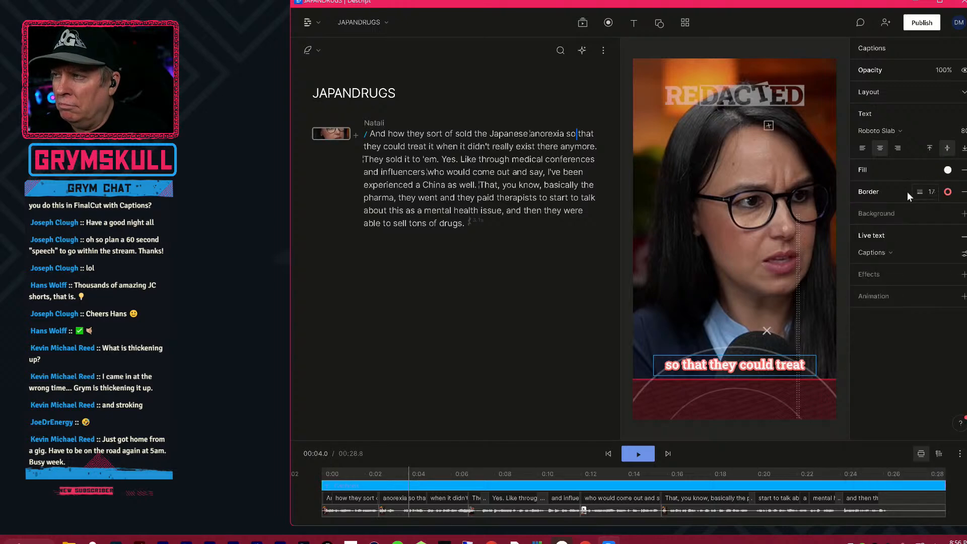
# Reduce the captions' border thickness to 0 and add a black (000000) background behind the text.
pyautogui.moveTo(933, 197); pyautogui.dragTo(885, 197)
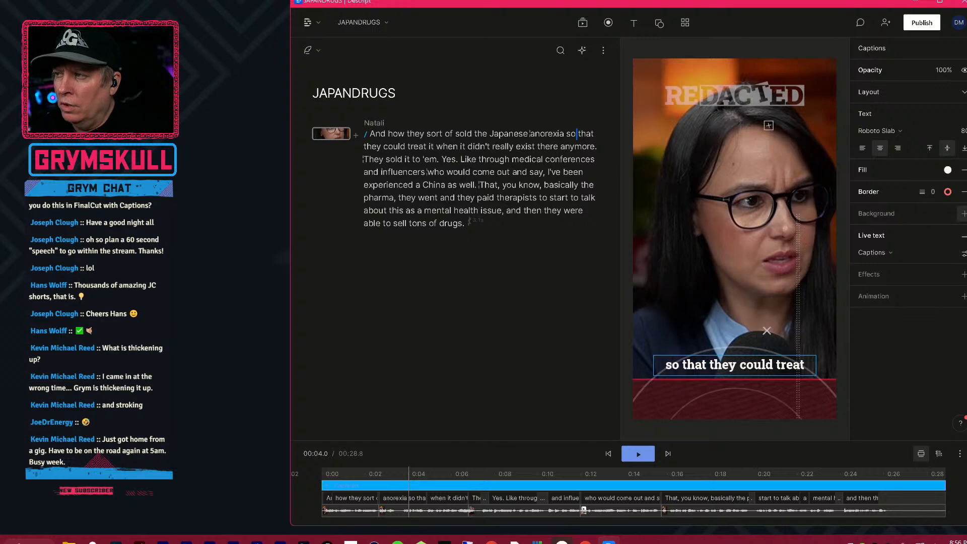
pyautogui.click(963, 213)
pyautogui.click(947, 213)
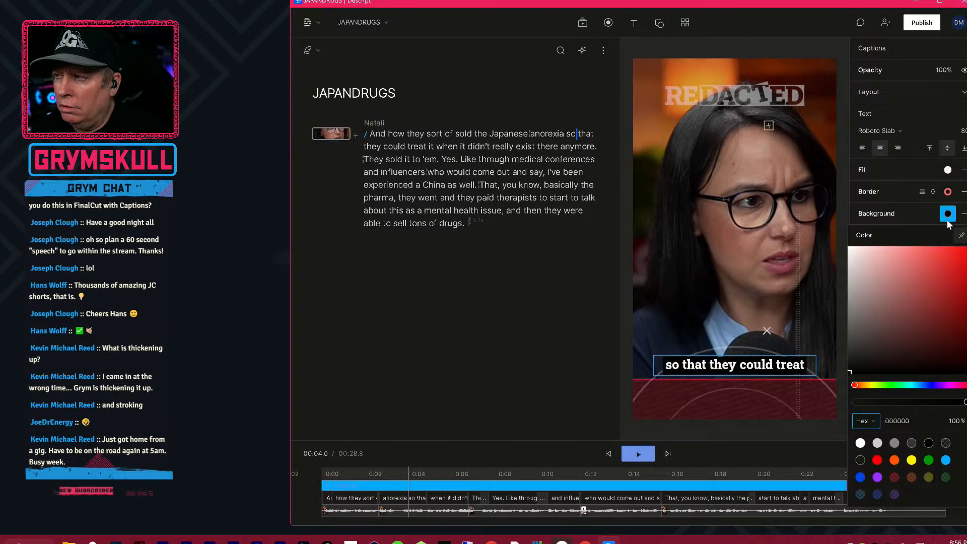
pyautogui.click(908, 211)
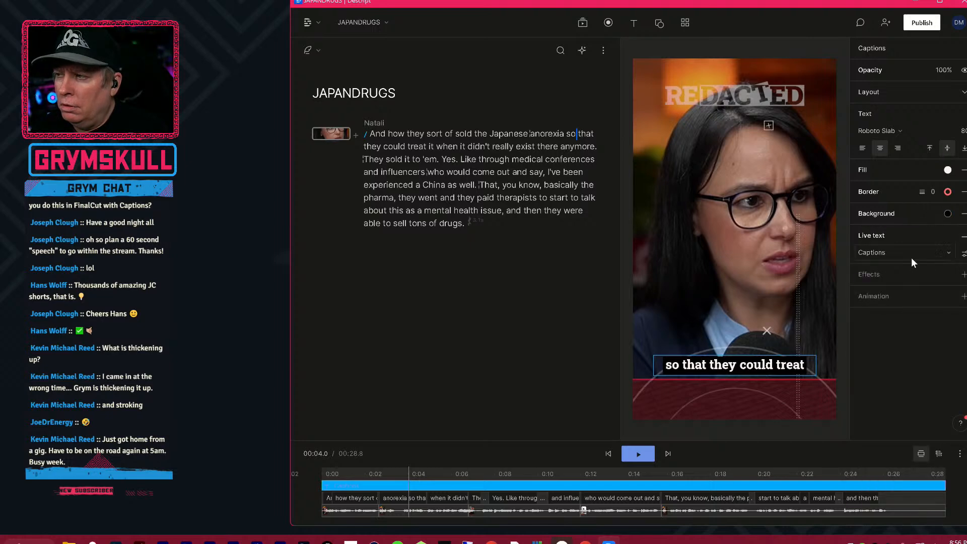
# Set the captions' live text style to Karaoke with a red (ff0000) background for the active word.
pyautogui.click(898, 253)
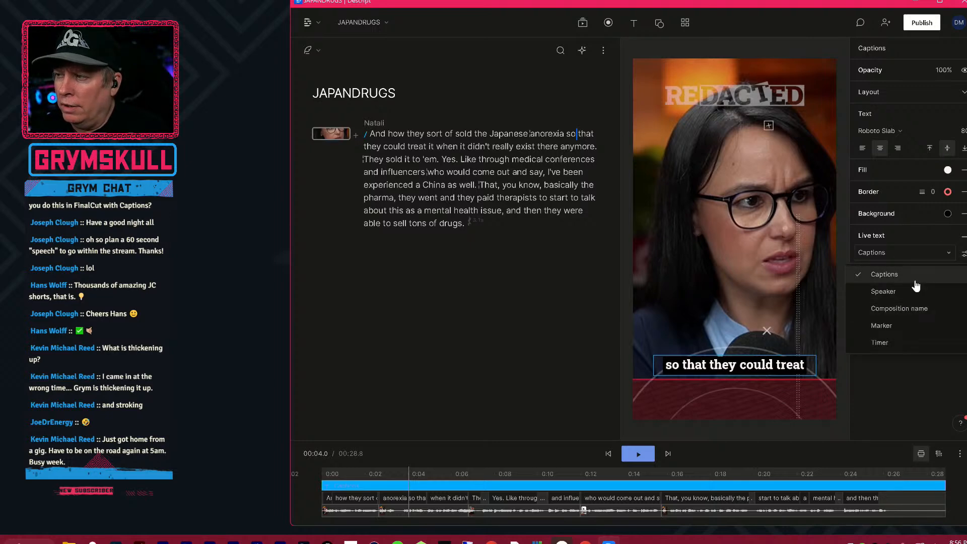
pyautogui.click(963, 254)
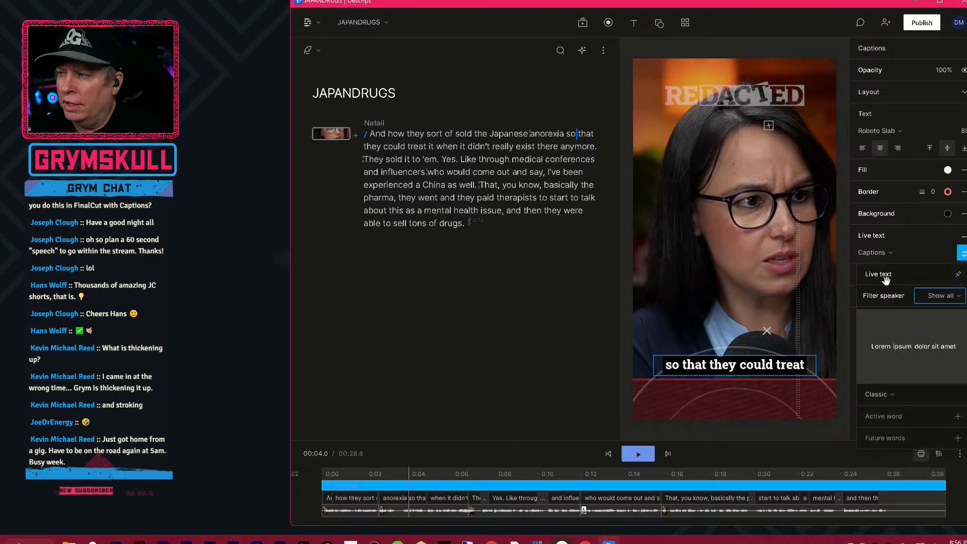
pyautogui.click(881, 395)
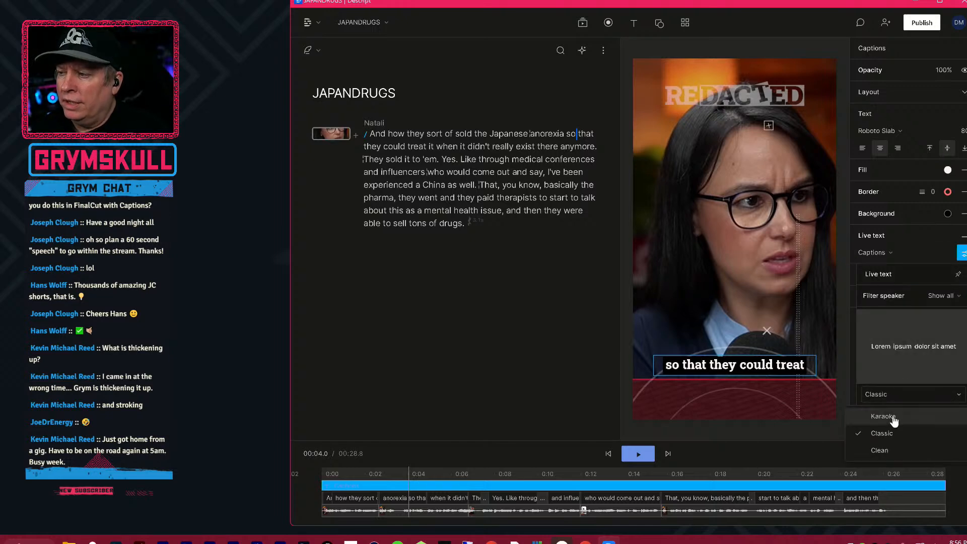
pyautogui.click(893, 416)
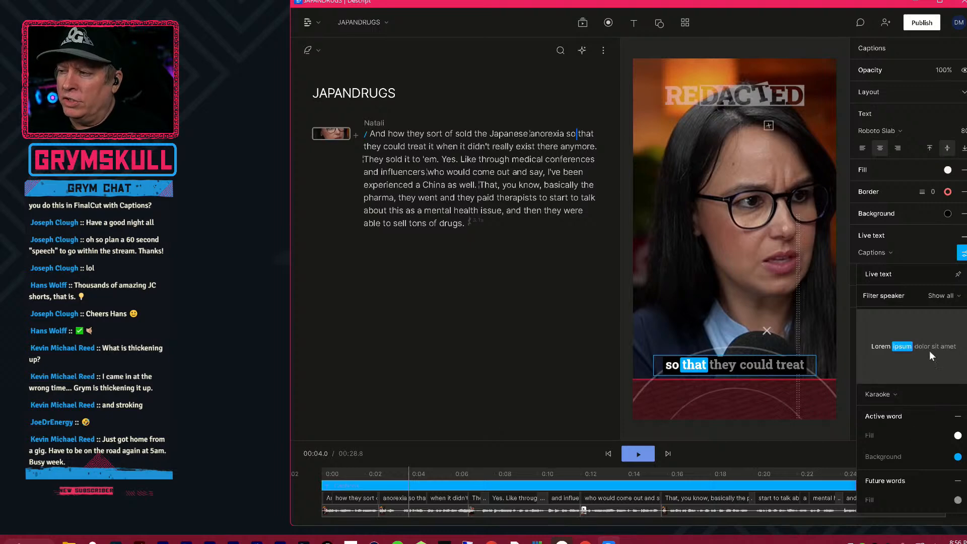
pyautogui.click(957, 457)
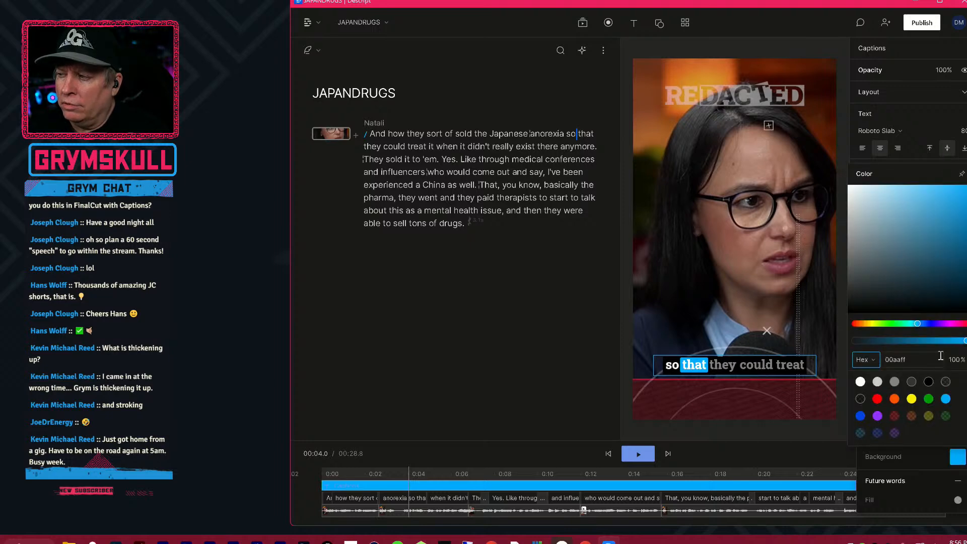
pyautogui.click(877, 399)
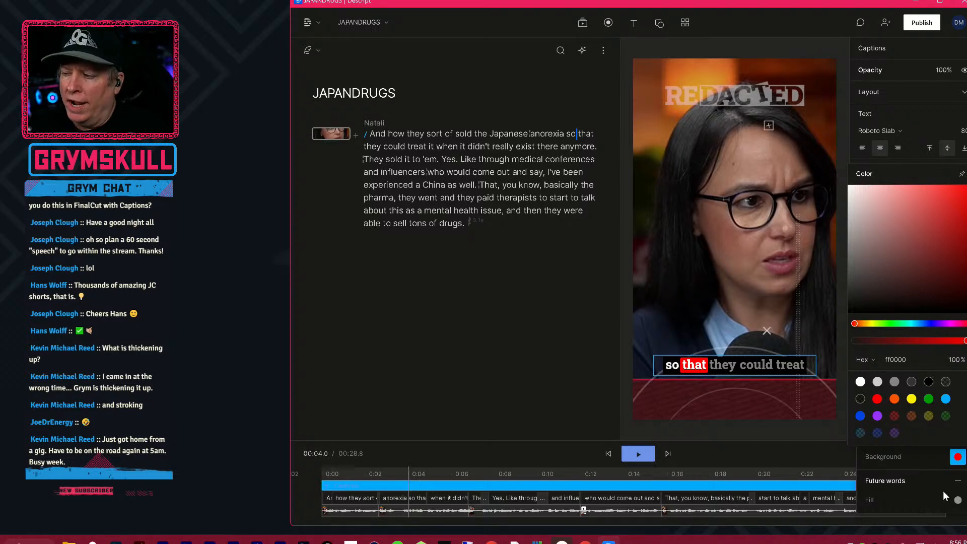
# Set the fill of the captions' future words to black (000000) at 40% opacity.
pyautogui.click(957, 499)
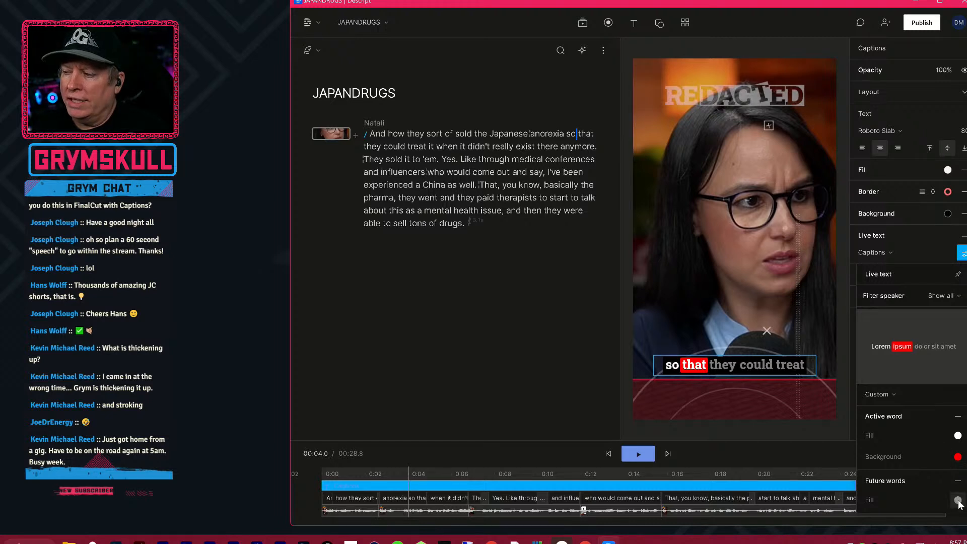
pyautogui.click(958, 500)
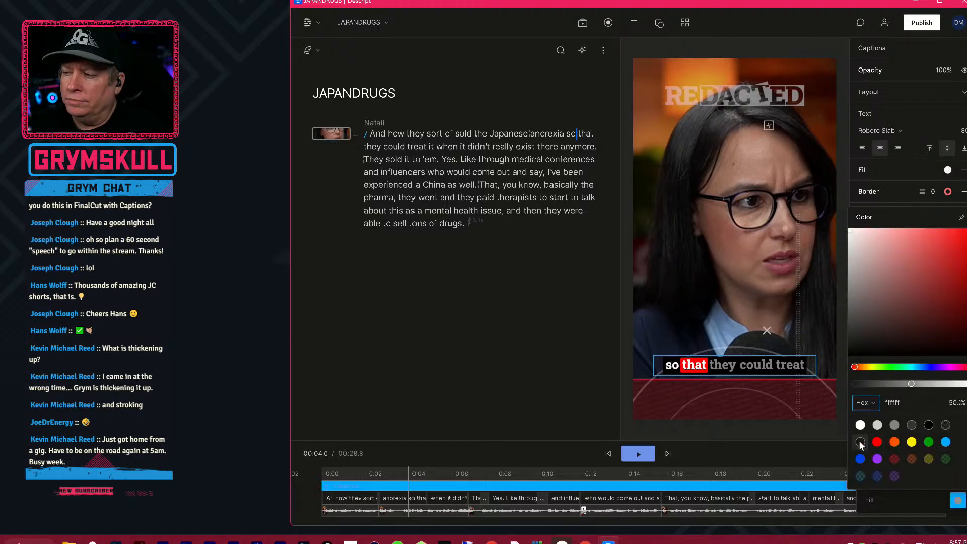
pyautogui.click(860, 441)
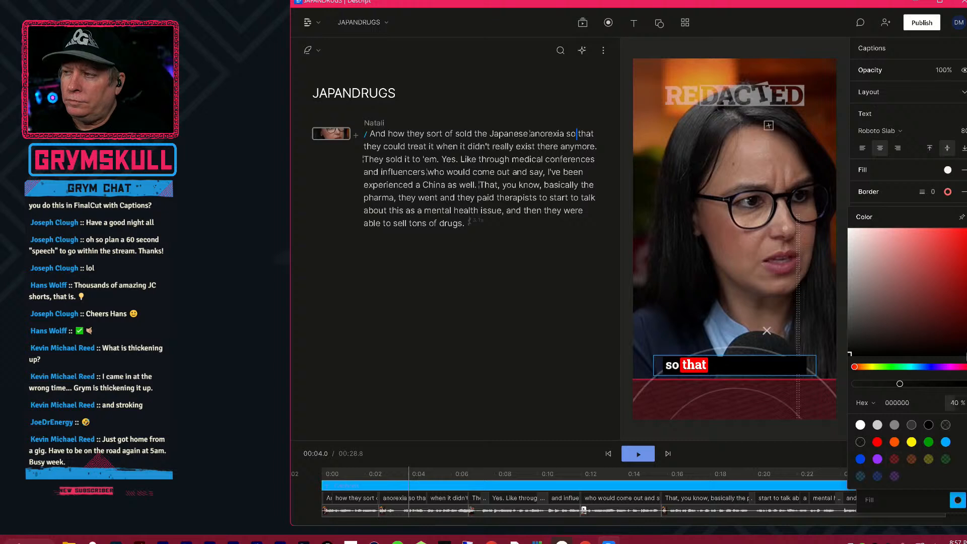
# Set the captions' font size to 90.
pyautogui.click(959, 132)
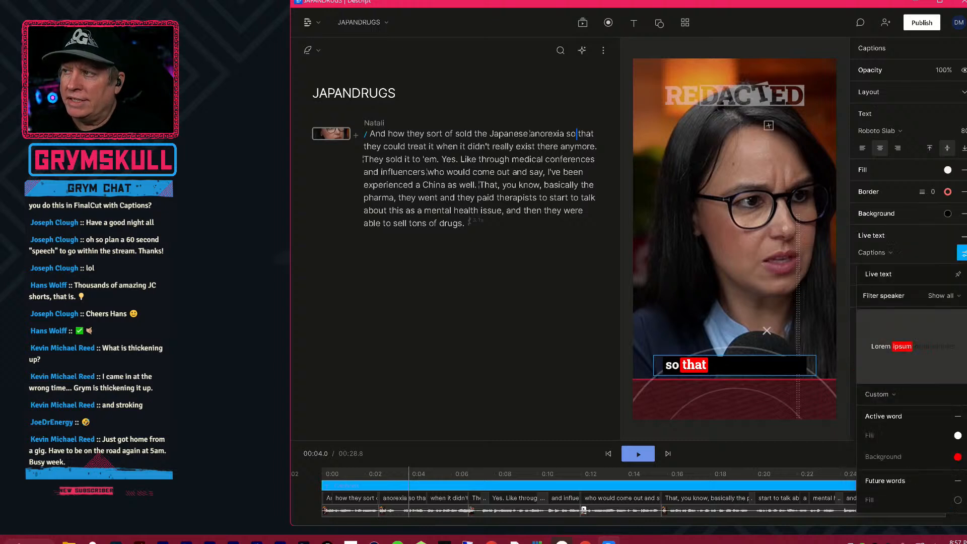
pyautogui.click(963, 132)
pyautogui.click(963, 132)
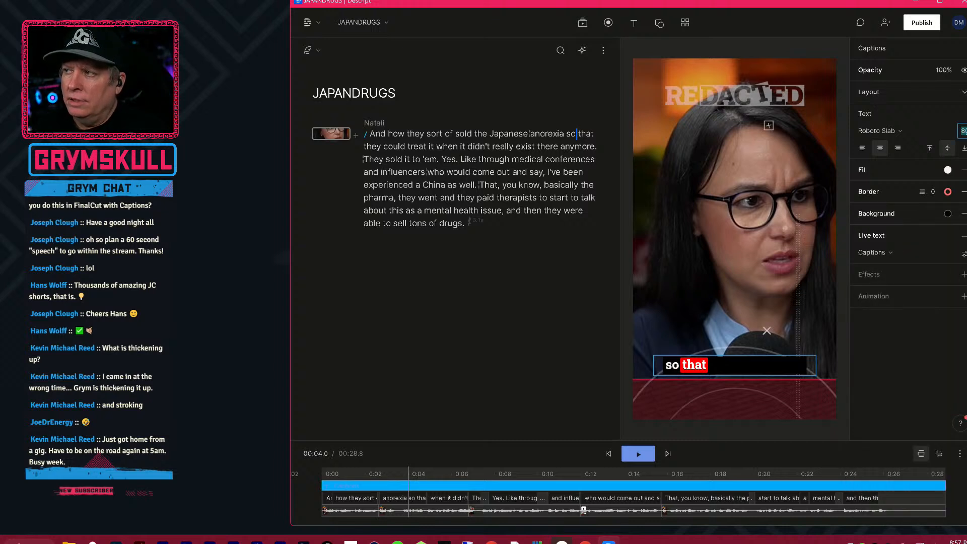
pyautogui.write('90')
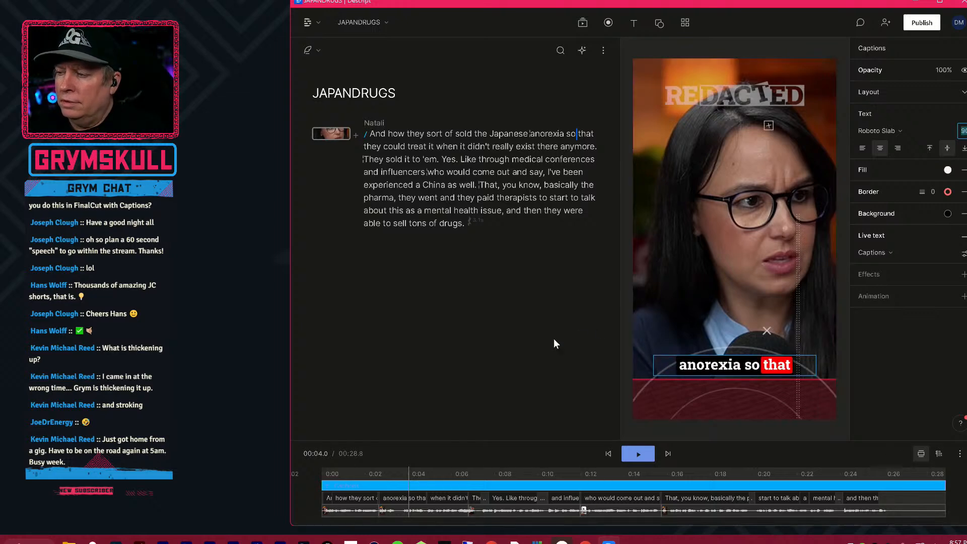
# Play the short from the beginning to check the restyled captions, and return the playhead to the caption around "of sold".
pyautogui.click(313, 474)
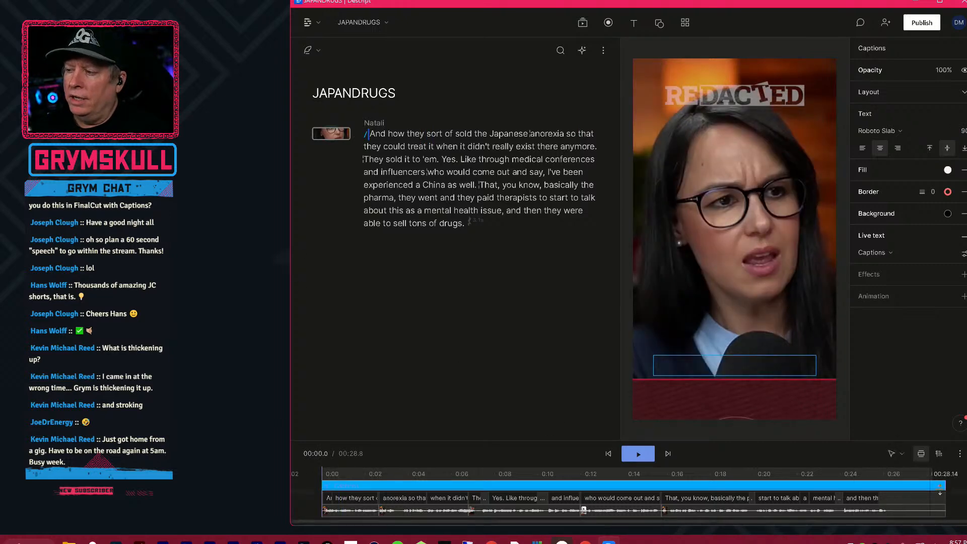
pyautogui.click(951, 474)
pyautogui.click(308, 486)
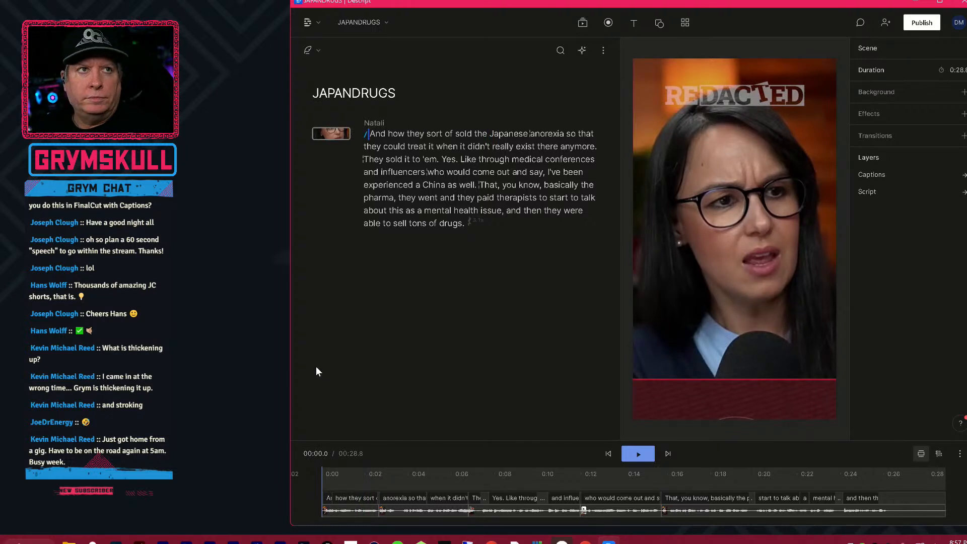
pyautogui.press('space')
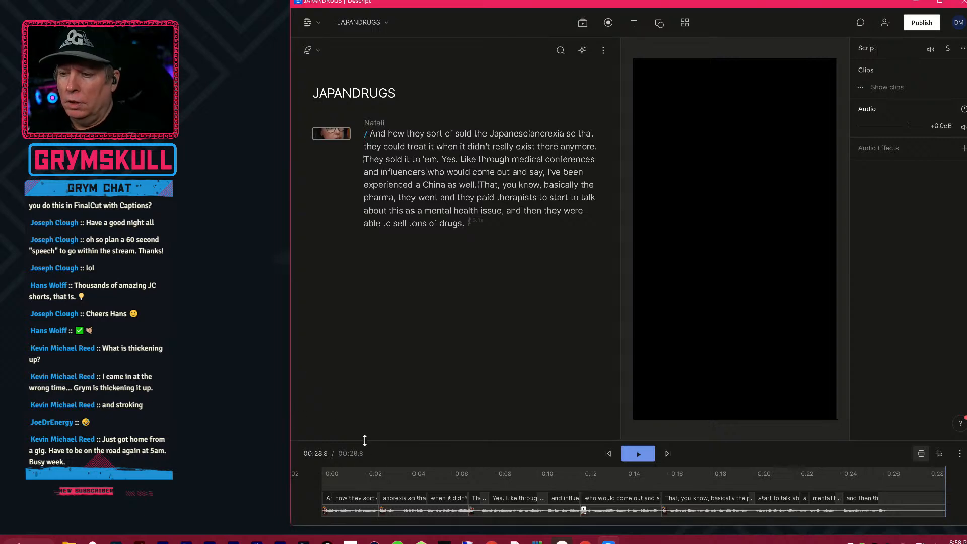
pyautogui.click(347, 482)
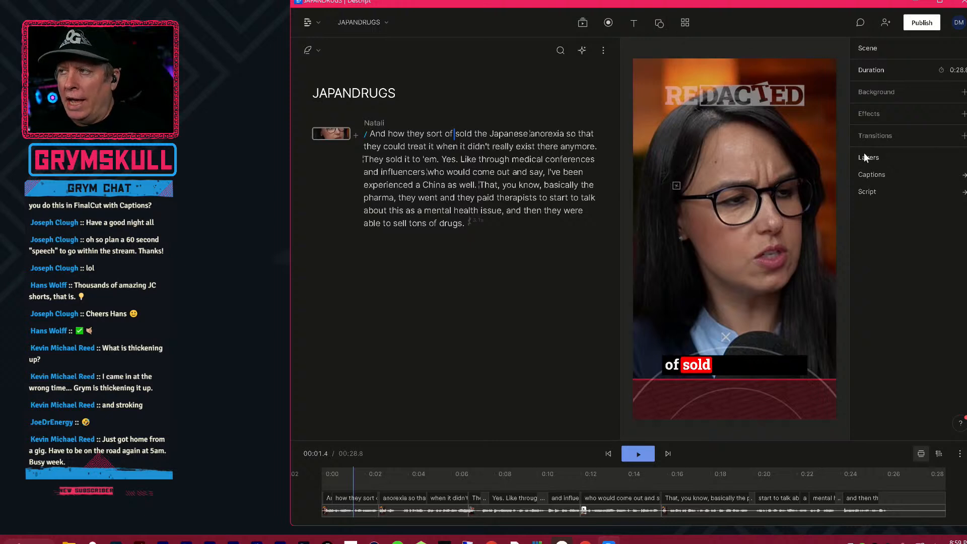
# Move the captions up over the speaker's chest by setting their layout position to X 462, Y 1549.
pyautogui.click(961, 504)
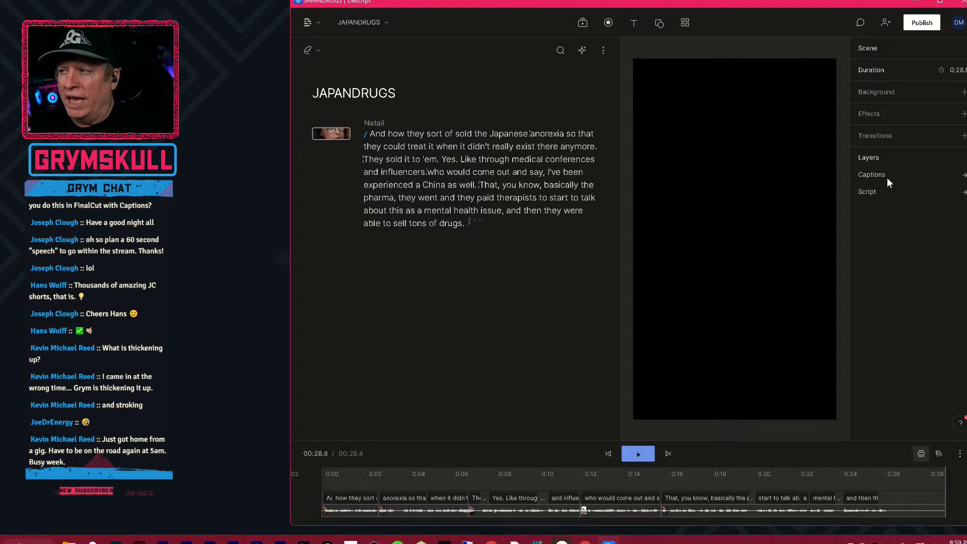
pyautogui.click(963, 174)
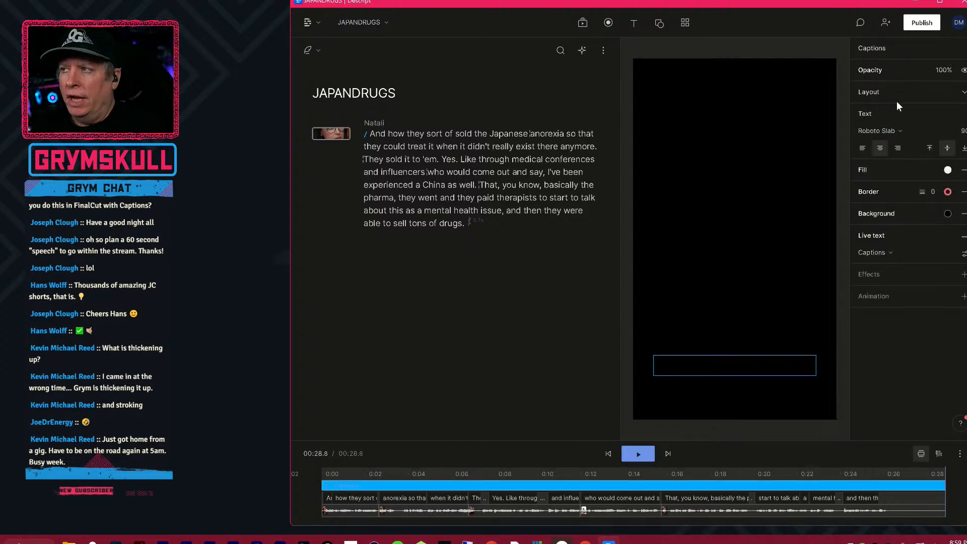
pyautogui.click(960, 95)
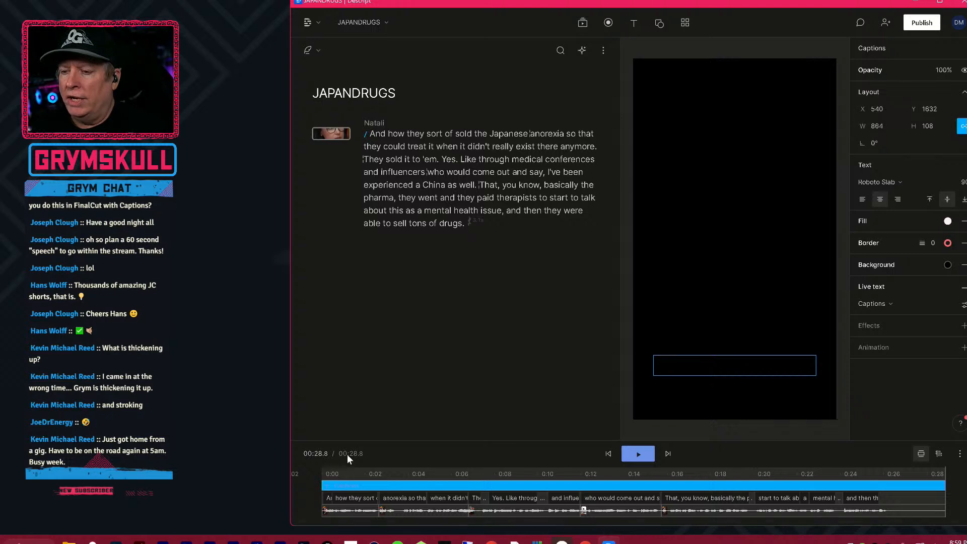
pyautogui.click(345, 470)
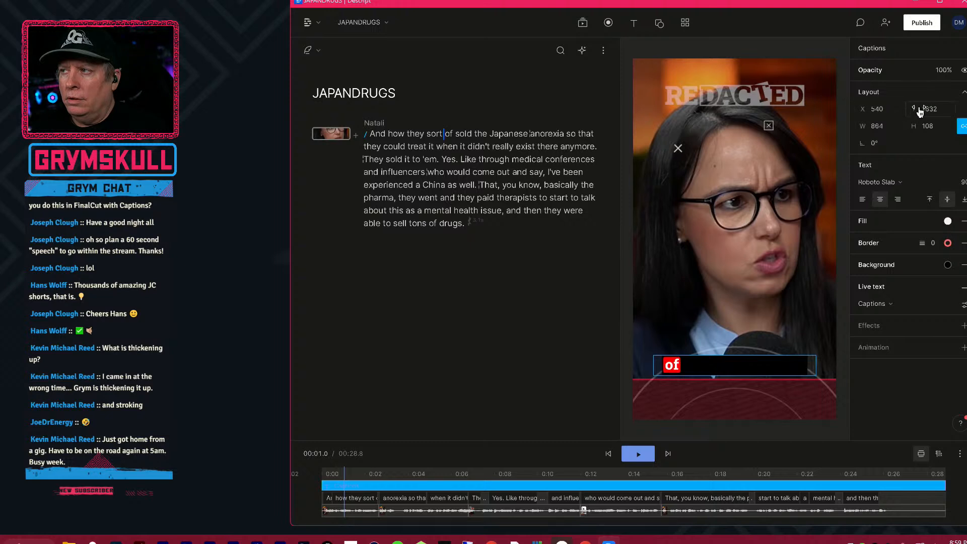
pyautogui.moveTo(931, 113); pyautogui.dragTo(846, 111)
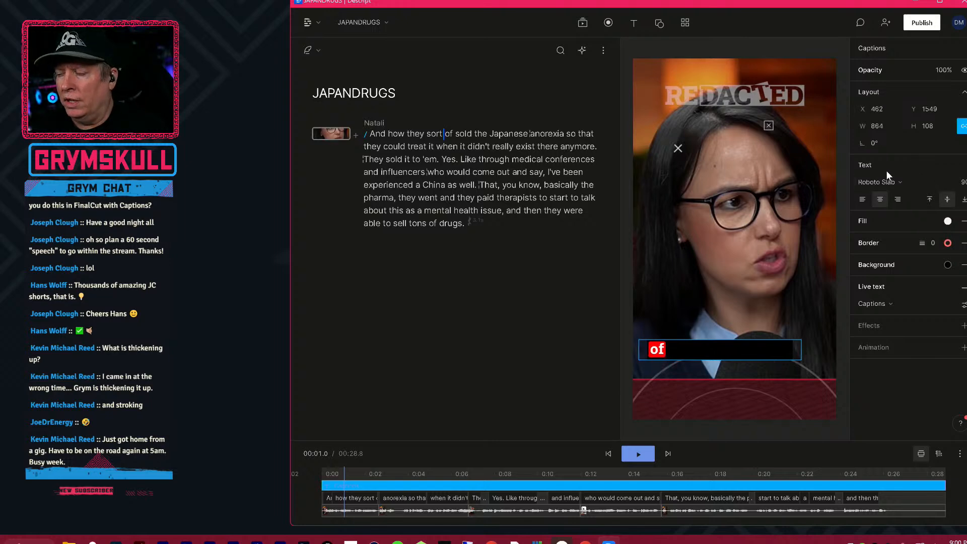
# Try a counterclockwise tilt on the caption box, undo it, and align the caption text to the bottom of the box.
pyautogui.moveTo(873, 143); pyautogui.dragTo(870, 143)
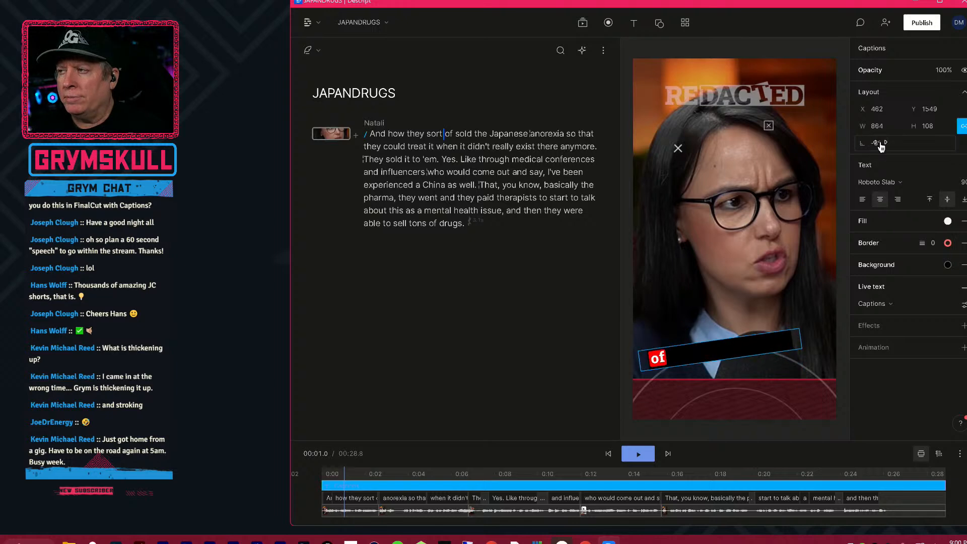
pyautogui.hotkey('ctrl', 'z')
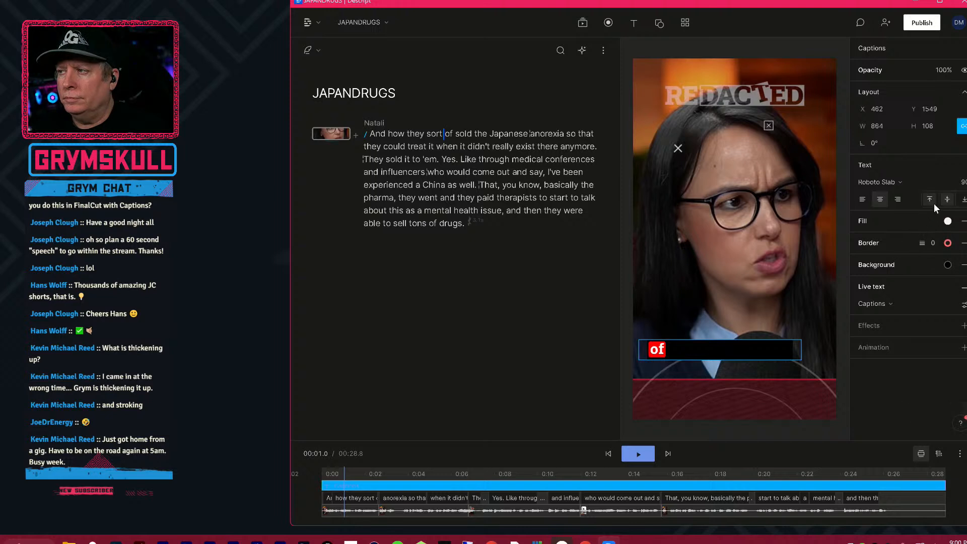
pyautogui.click(964, 199)
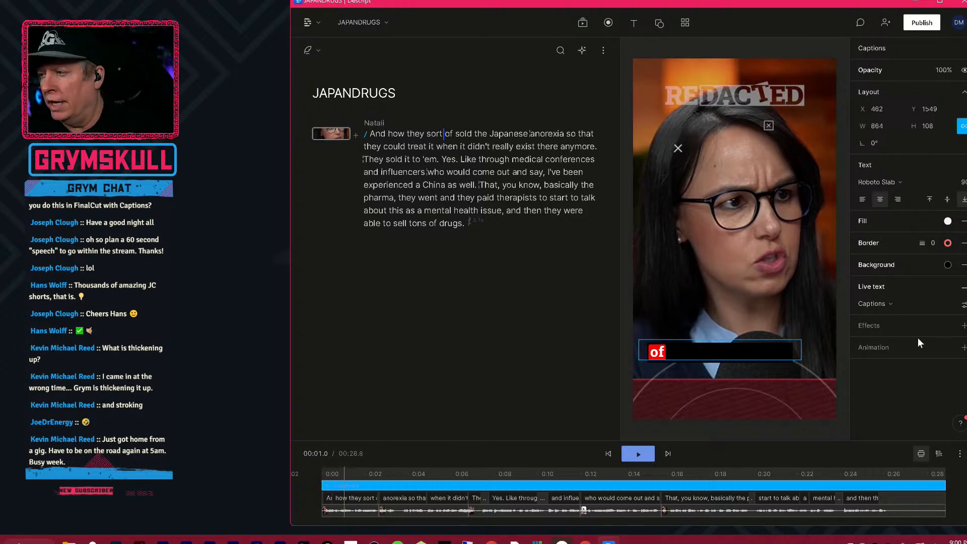
# Select the entire transcript and try strikethrough and bold formatting on it.
pyautogui.click(510, 172)
pyautogui.hotkey('ctrl', 'a')
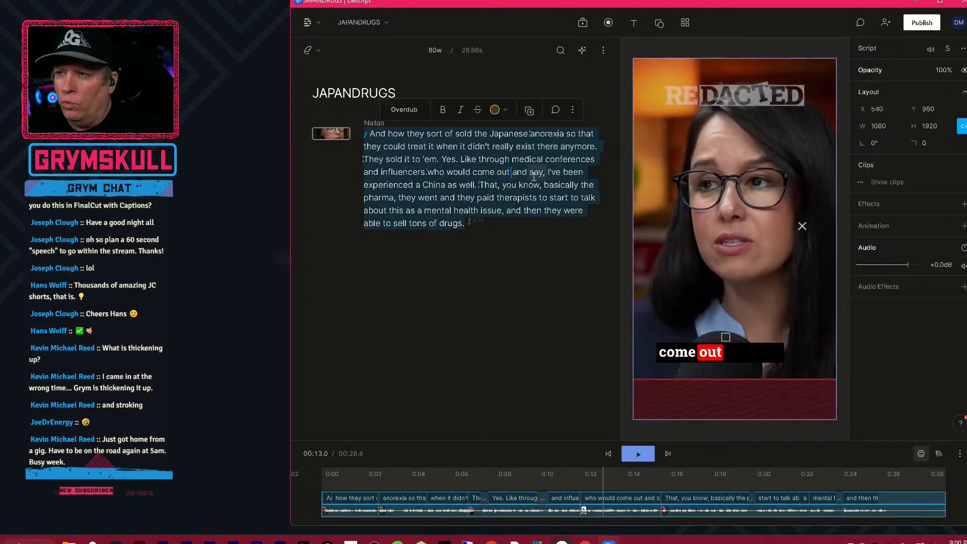
pyautogui.click(477, 113)
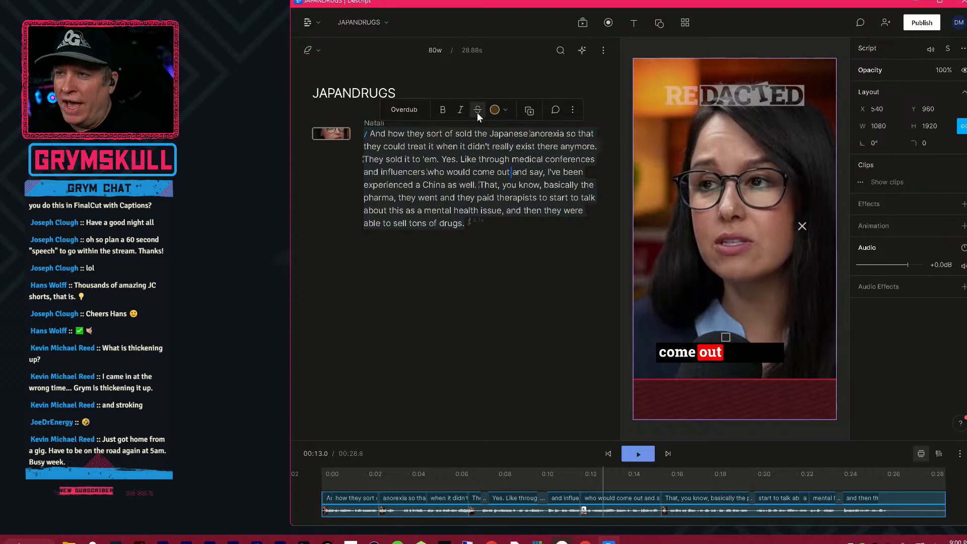
pyautogui.click(476, 113)
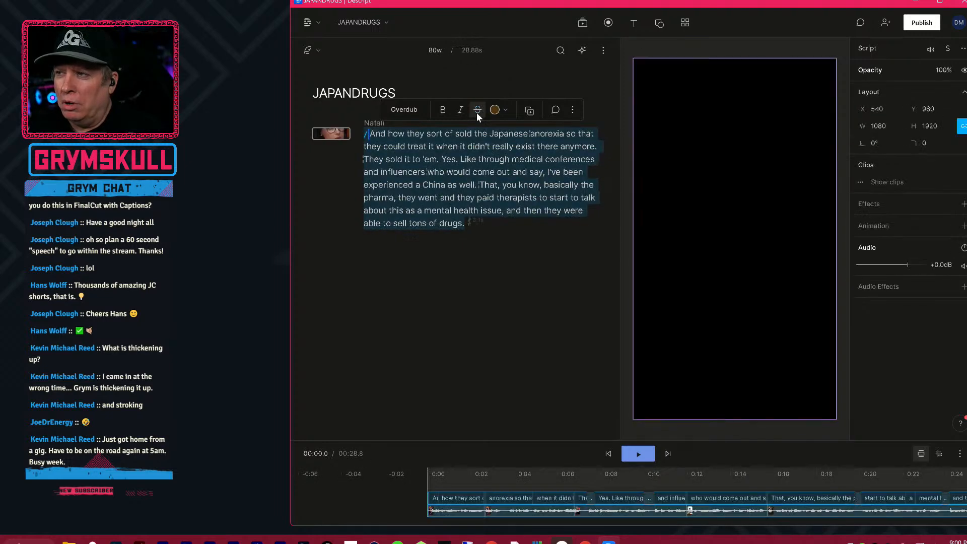
pyautogui.click(447, 110)
pyautogui.click(448, 109)
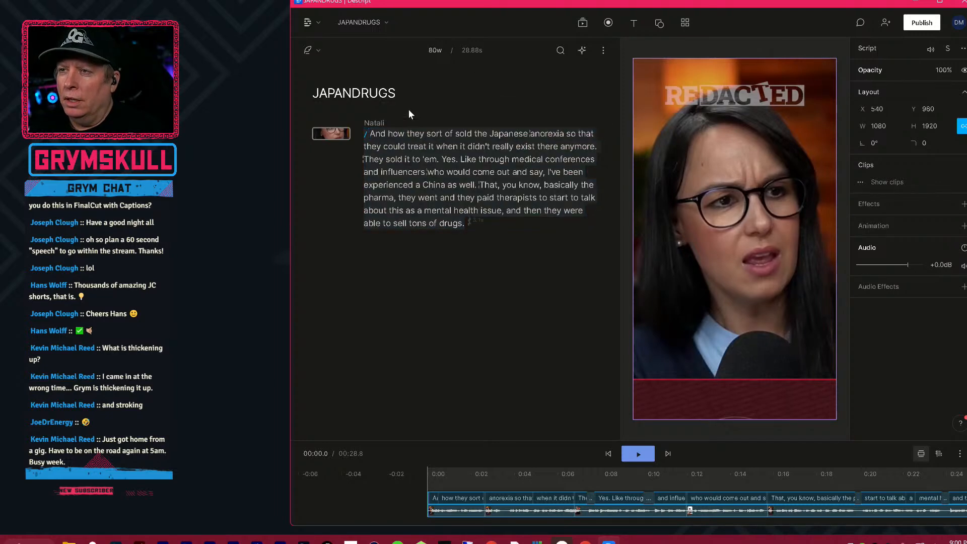
# Look through the transcript's highlight colours and further editing commands, the script track's options, and the available text types.
pyautogui.click(441, 87)
pyautogui.click(428, 160)
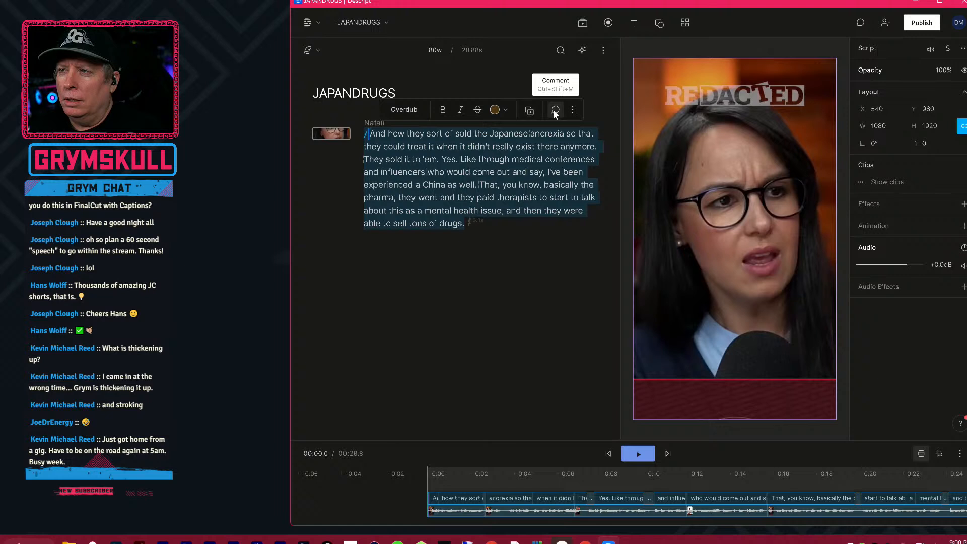
pyautogui.click(504, 110)
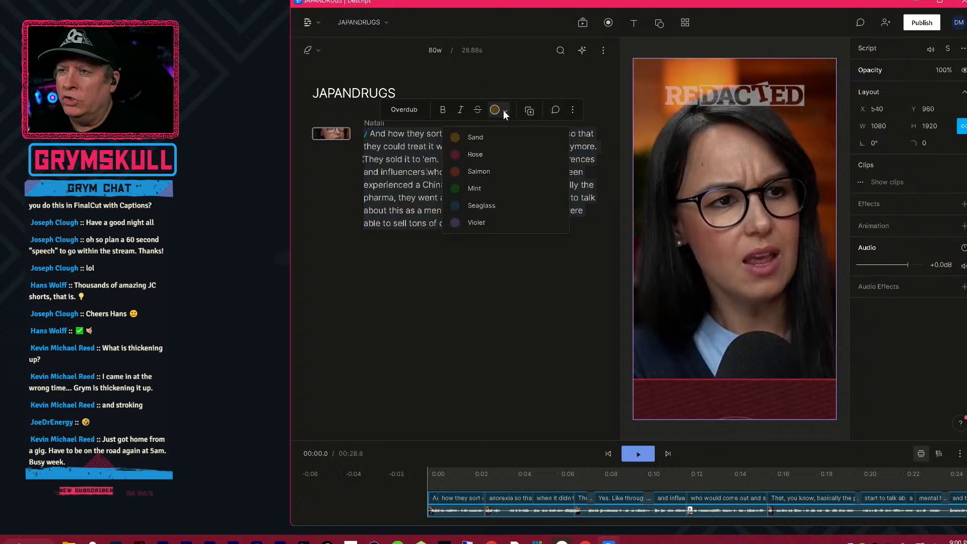
pyautogui.click(575, 113)
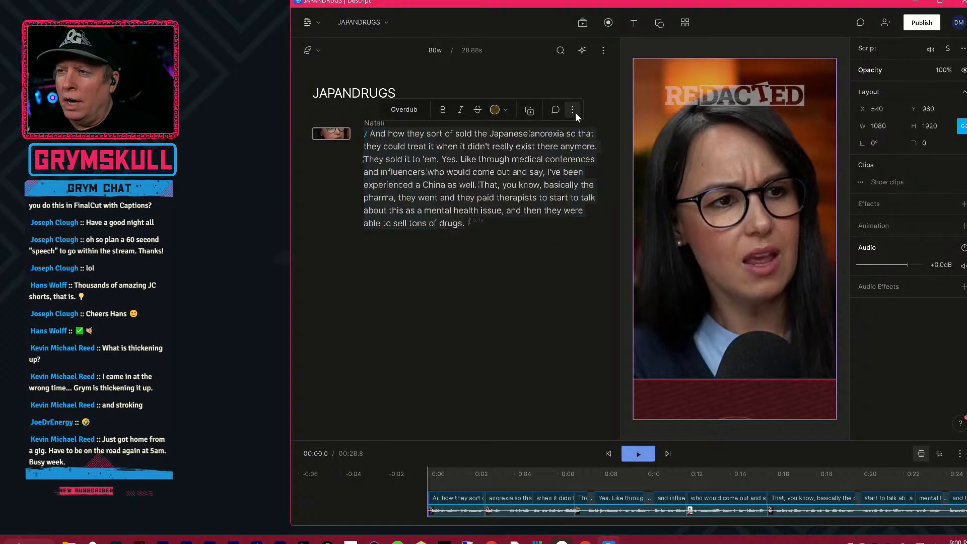
pyautogui.click(575, 112)
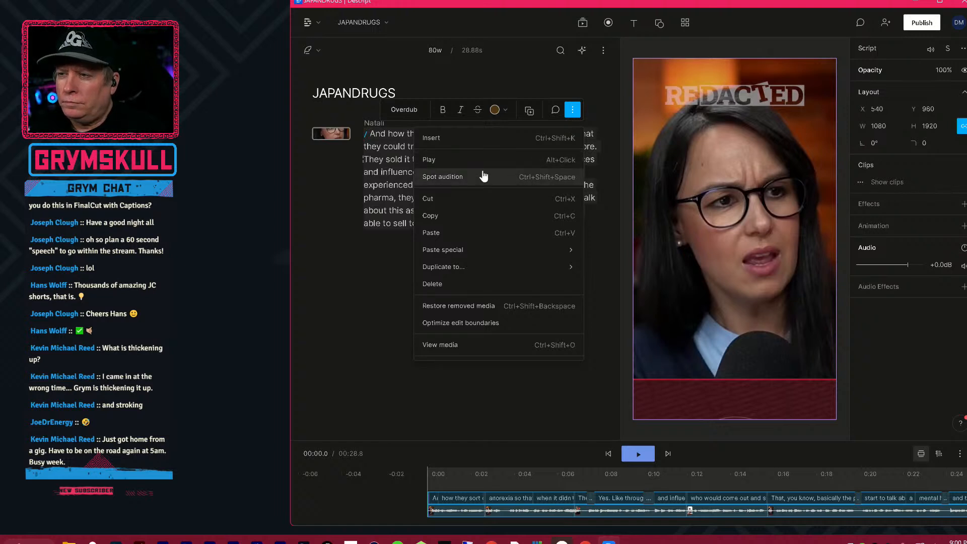
pyautogui.moveTo(479, 257)
pyautogui.moveTo(476, 275)
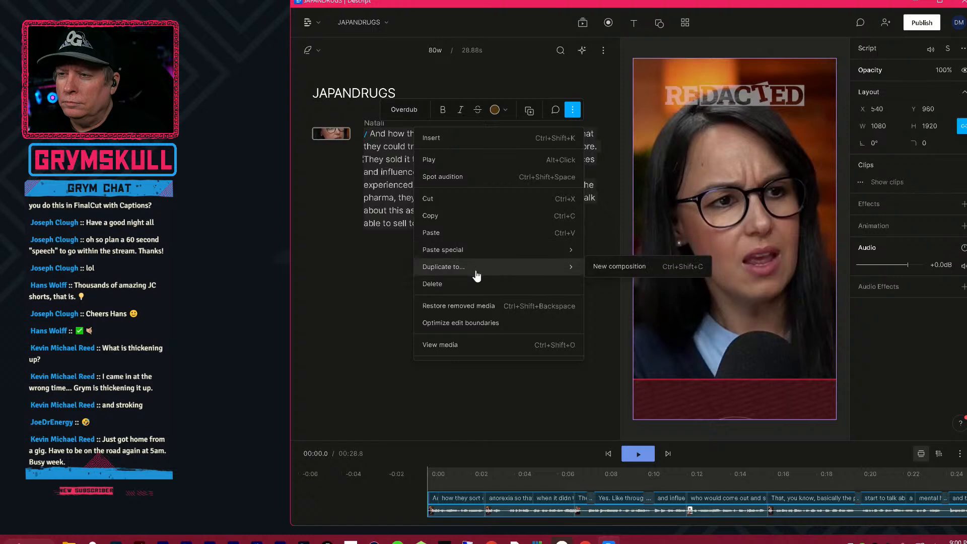
pyautogui.click(361, 348)
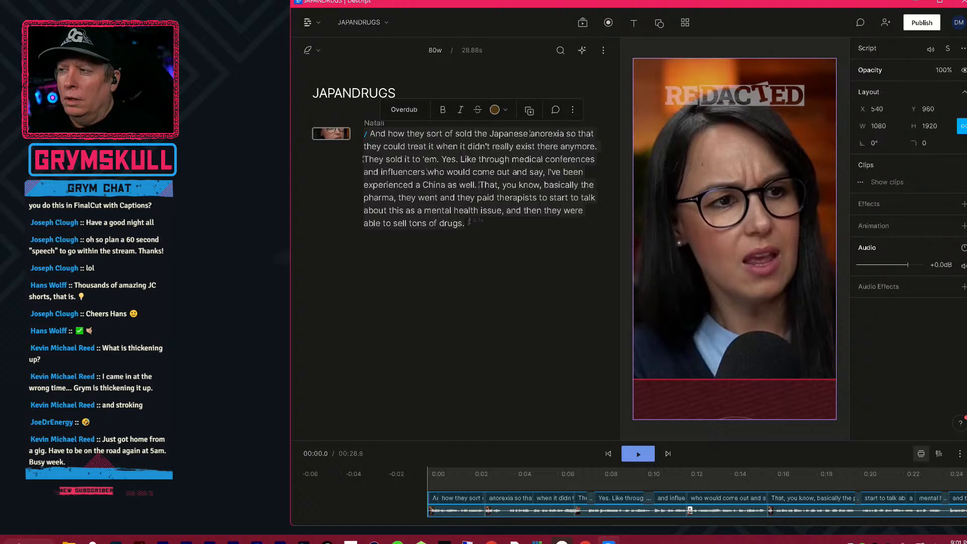
pyautogui.click(964, 49)
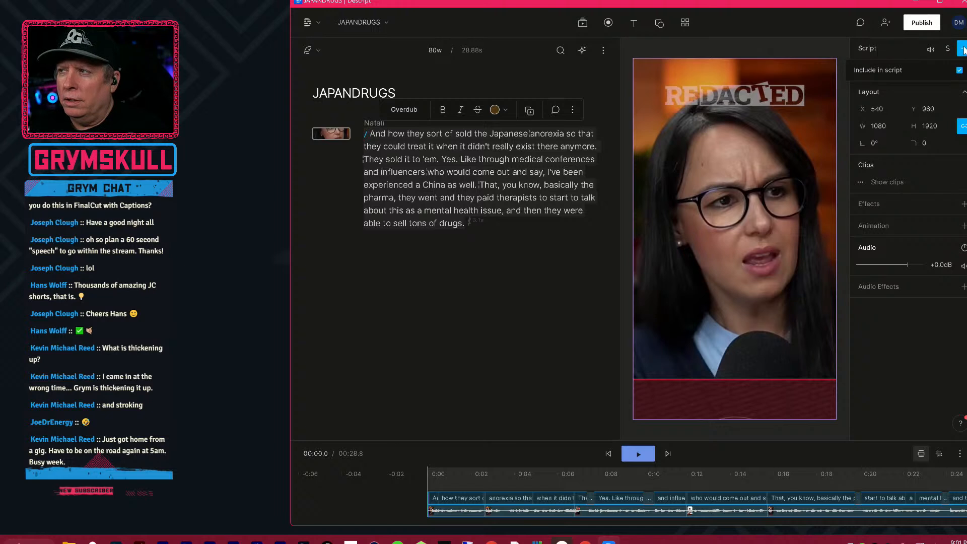
pyautogui.click(964, 49)
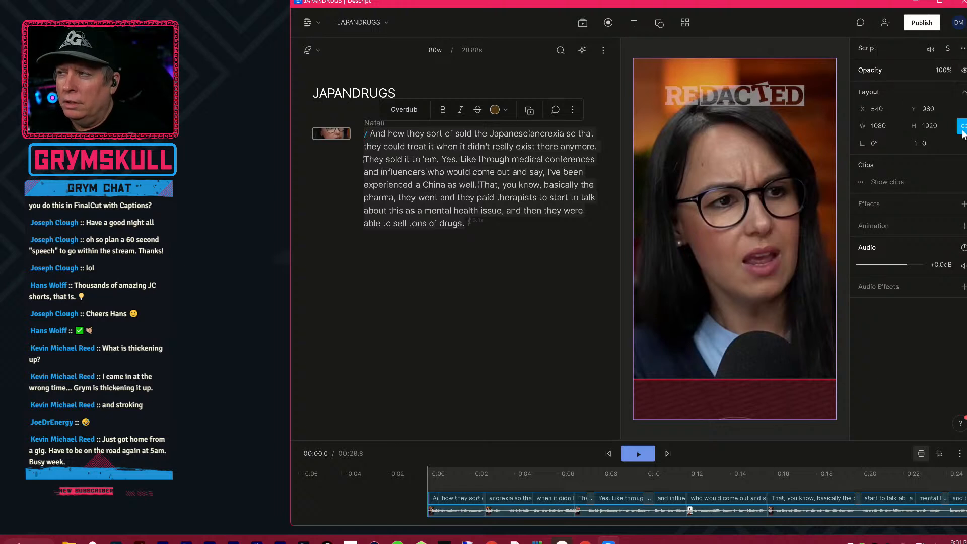
pyautogui.click(634, 23)
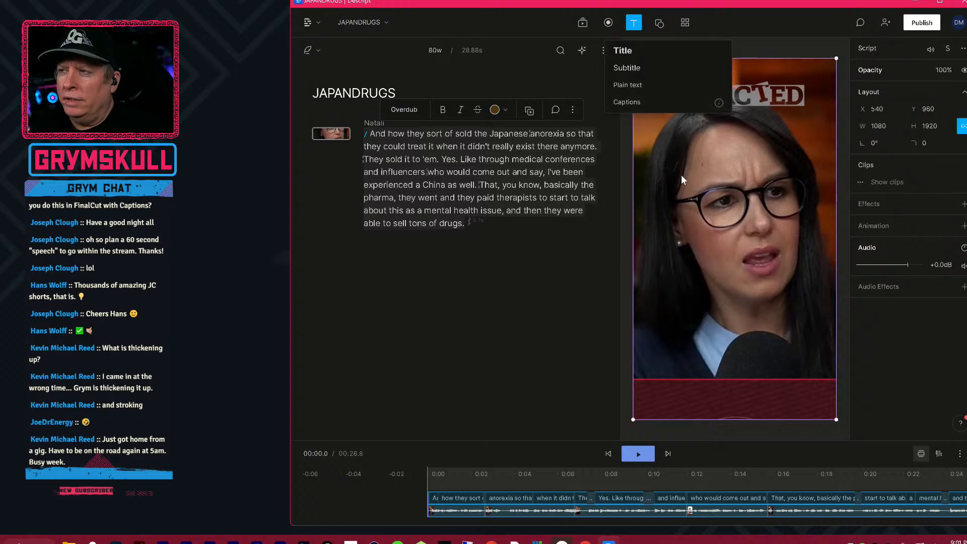
pyautogui.click(507, 323)
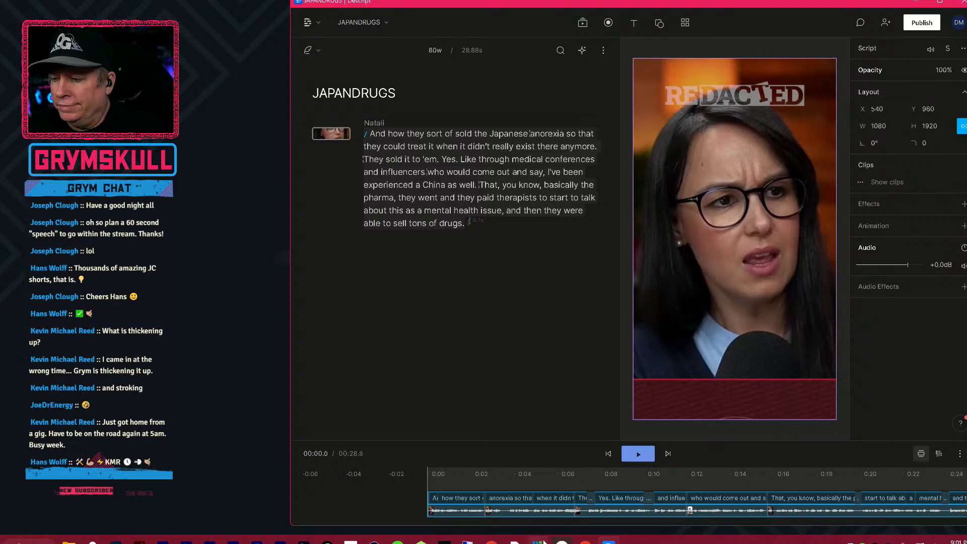
# Start Microsoft Word.
pyautogui.moveTo(537, 542)
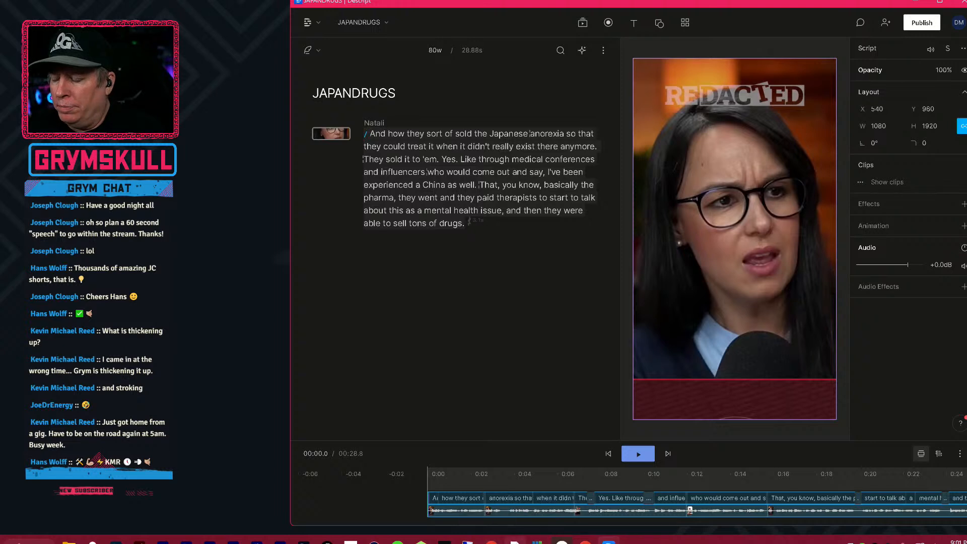
pyautogui.moveTo(609, 542)
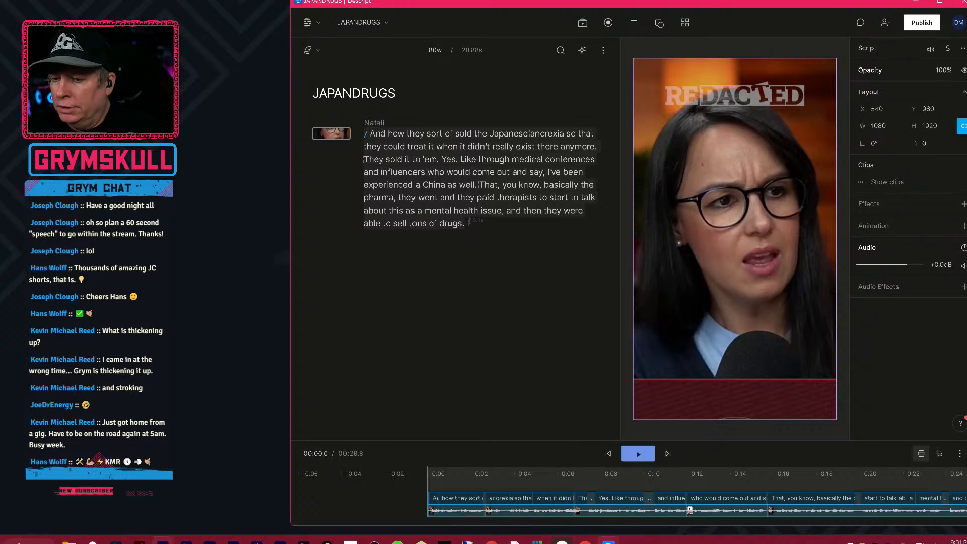
pyautogui.click(24, 543)
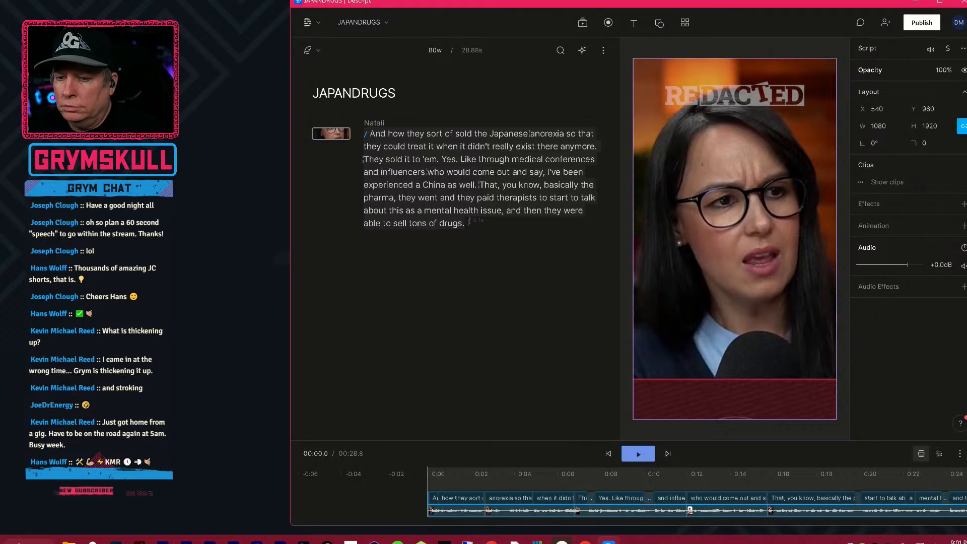
pyautogui.click(2, 540)
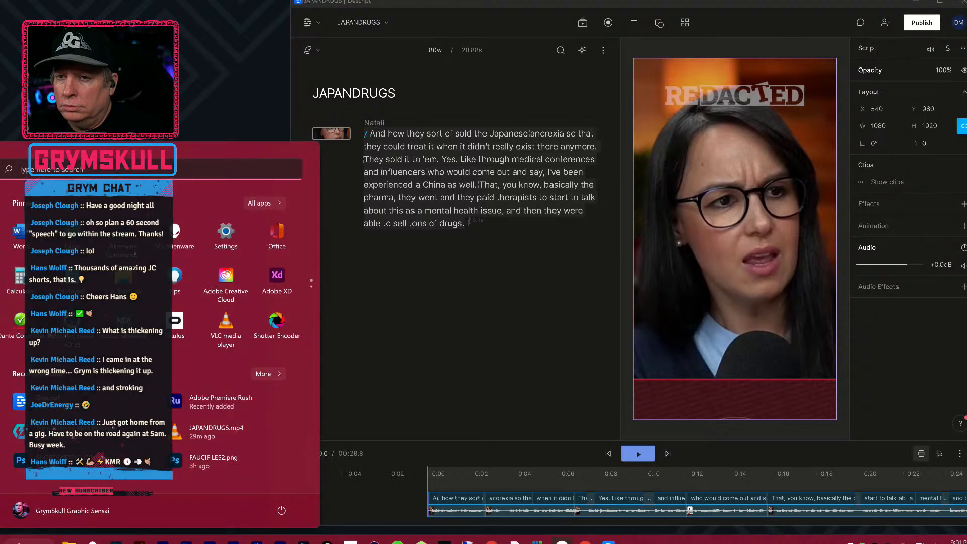
pyautogui.click(24, 233)
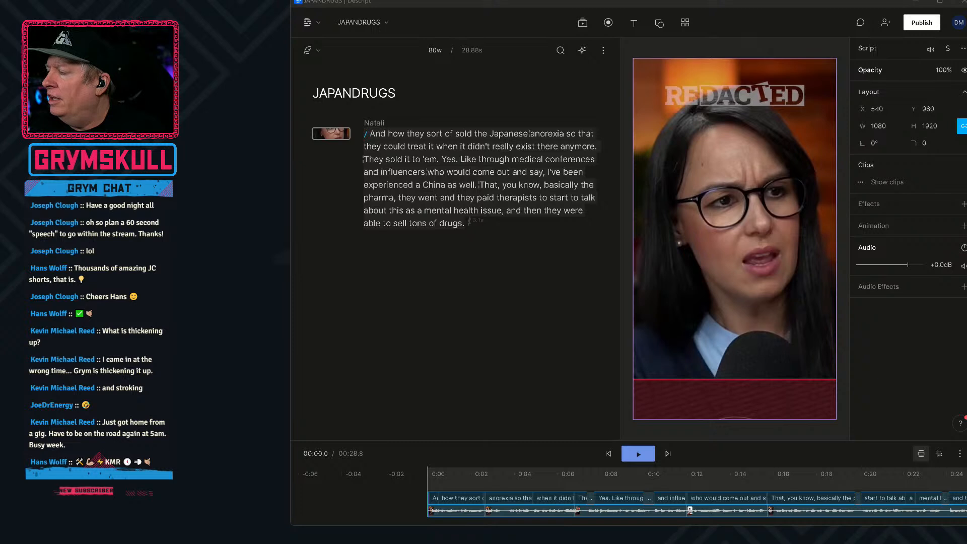
# Copy the entire JAPANDRUGS transcript in Descript and paste it into the blank Word document.
pyautogui.click(372, 135)
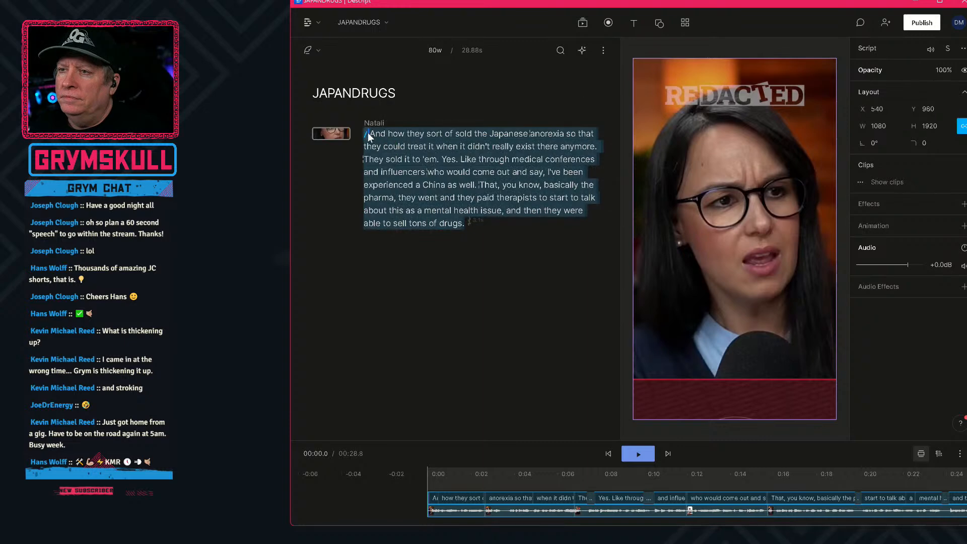
pyautogui.moveTo(371, 133); pyautogui.dragTo(413, 171)
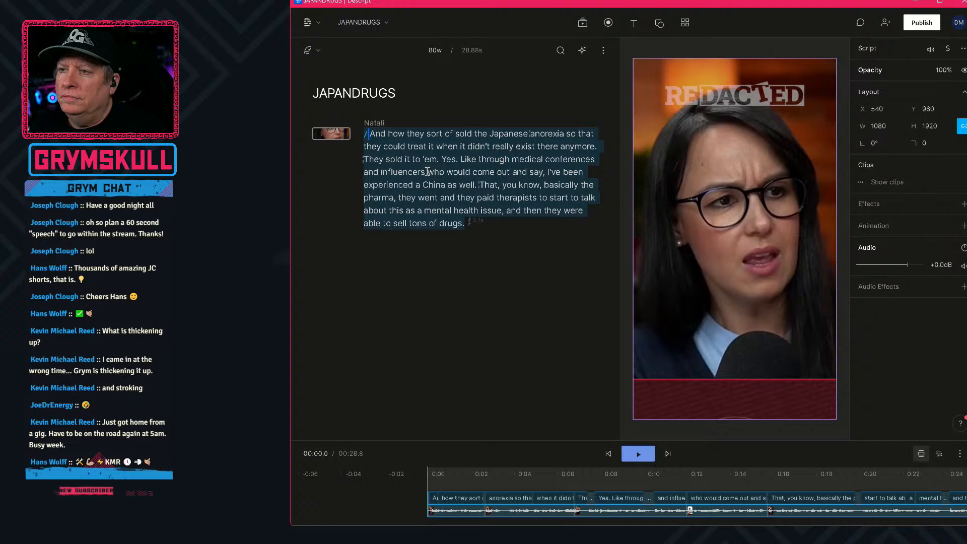
pyautogui.rightClick(428, 172)
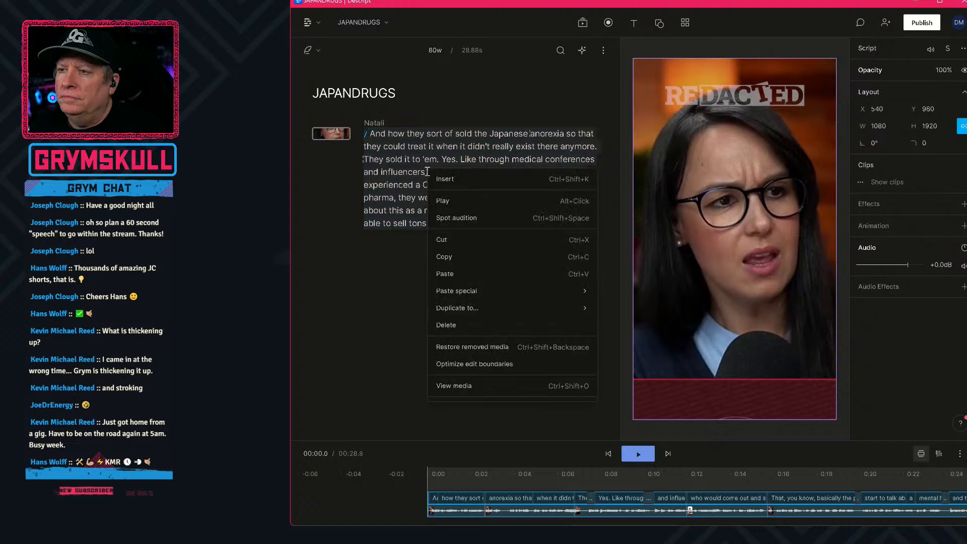
pyautogui.click(451, 257)
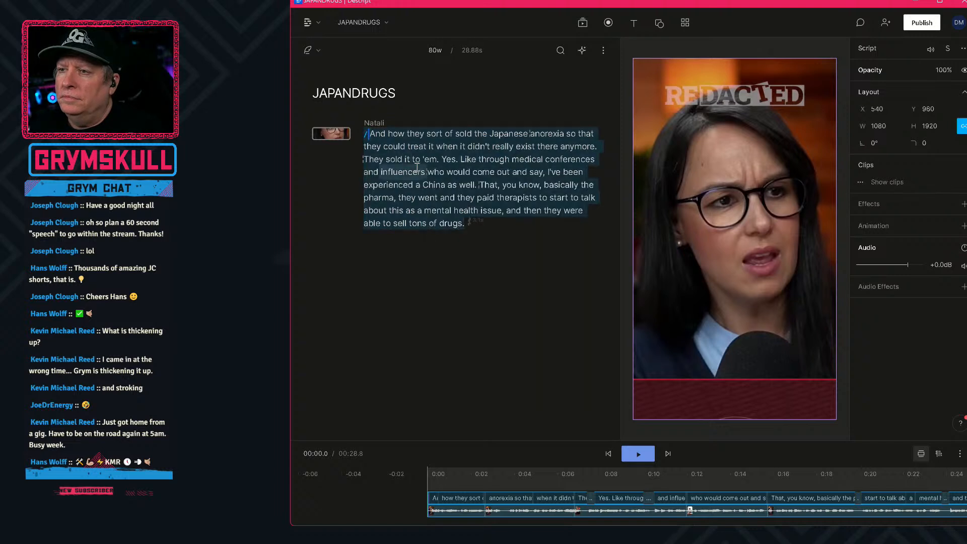
pyautogui.rightClick(417, 167)
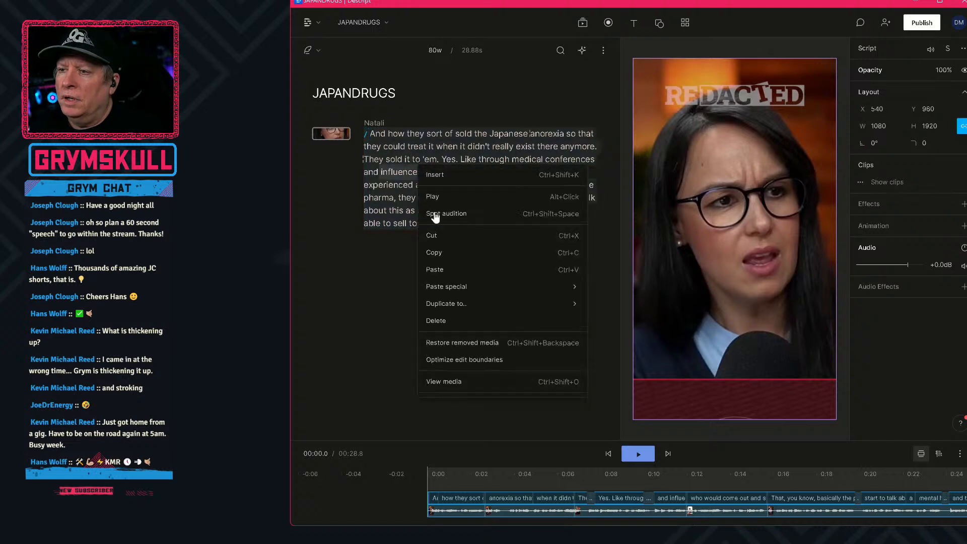
pyautogui.click(443, 253)
pyautogui.hotkey('alt', 'Tab')
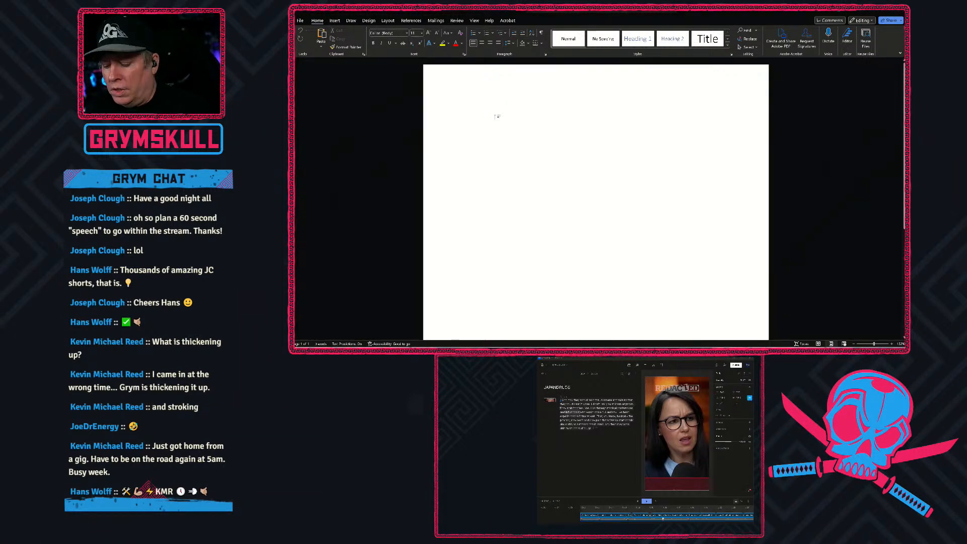
pyautogui.write("And how they sort of sold the Japanese anorexia so that they could treat it when it didn't really exist there anymore.  They sold it to 'em. Yes. Like through medical conferences and influencers who would come out and say, I've been experienced a China as well. That, you know, basically the pharma, they went and they paid therapists to start to talk about this as a mental health issue, and then they were able to sell tons of drugs.")
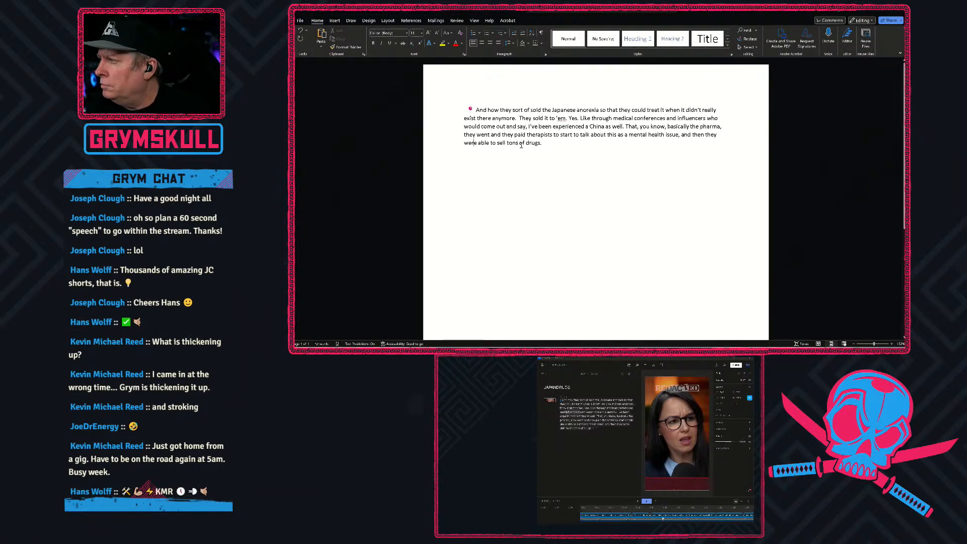
# Select the entire pasted transcript in the Word document.
pyautogui.moveTo(542, 145); pyautogui.dragTo(472, 110)
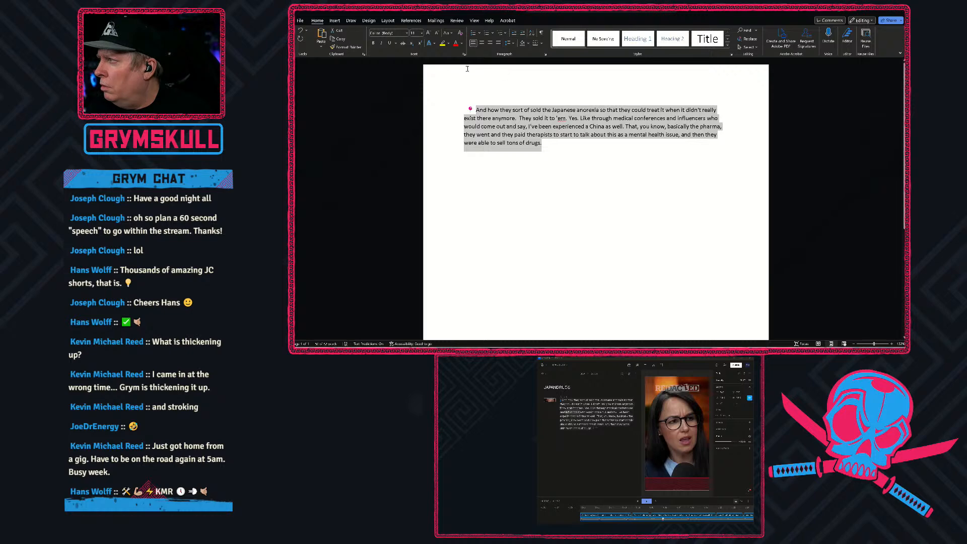
pyautogui.click(437, 33)
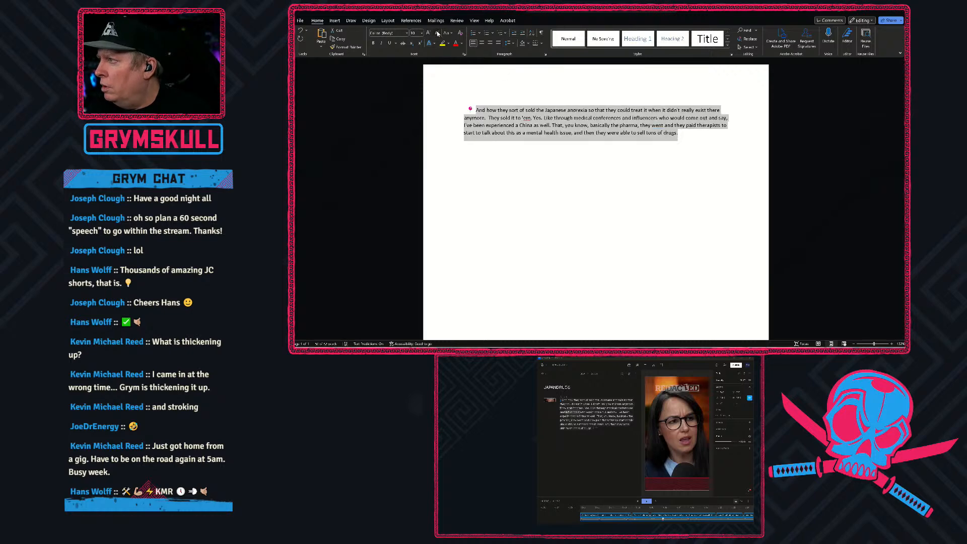
pyautogui.click(437, 32)
pyautogui.click(437, 33)
pyautogui.click(429, 33)
pyautogui.click(428, 33)
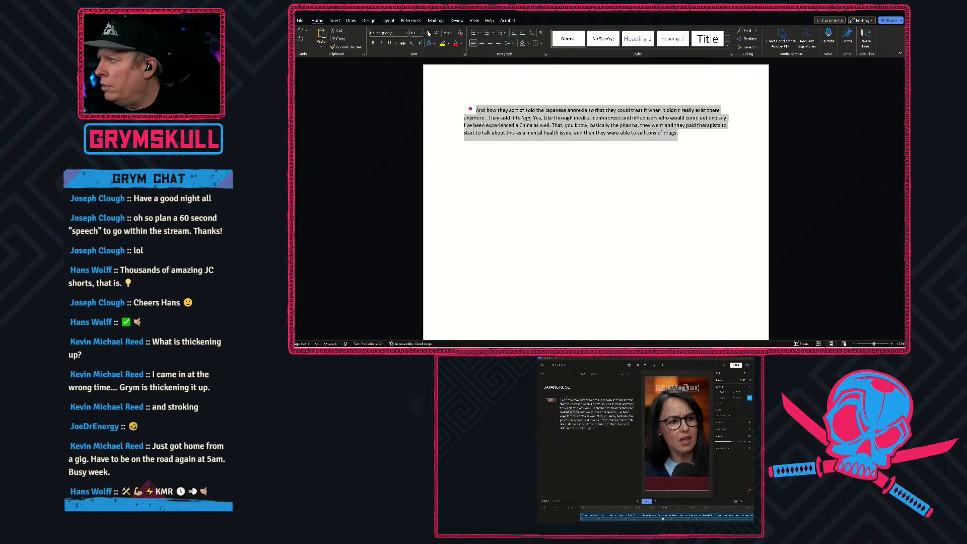
pyautogui.click(428, 33)
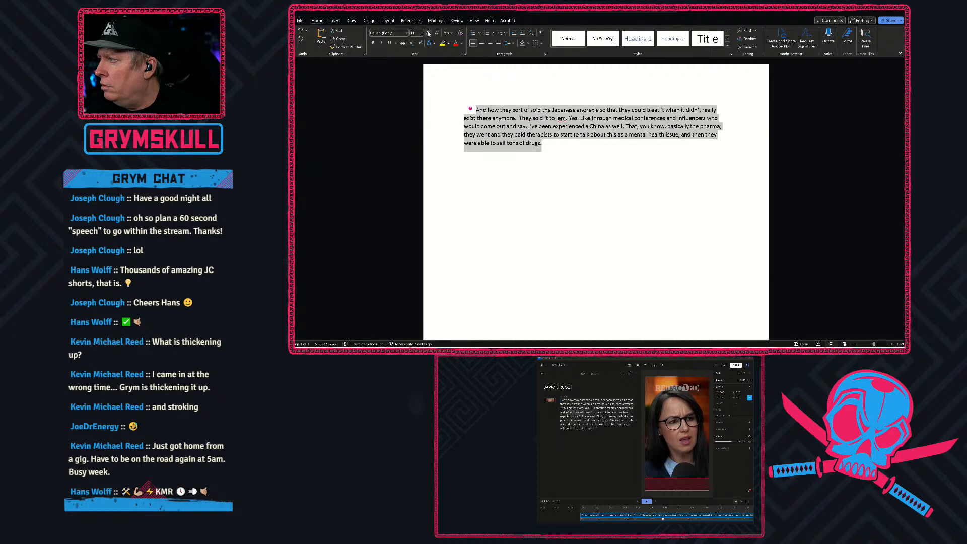
pyautogui.click(462, 43)
pyautogui.click(462, 44)
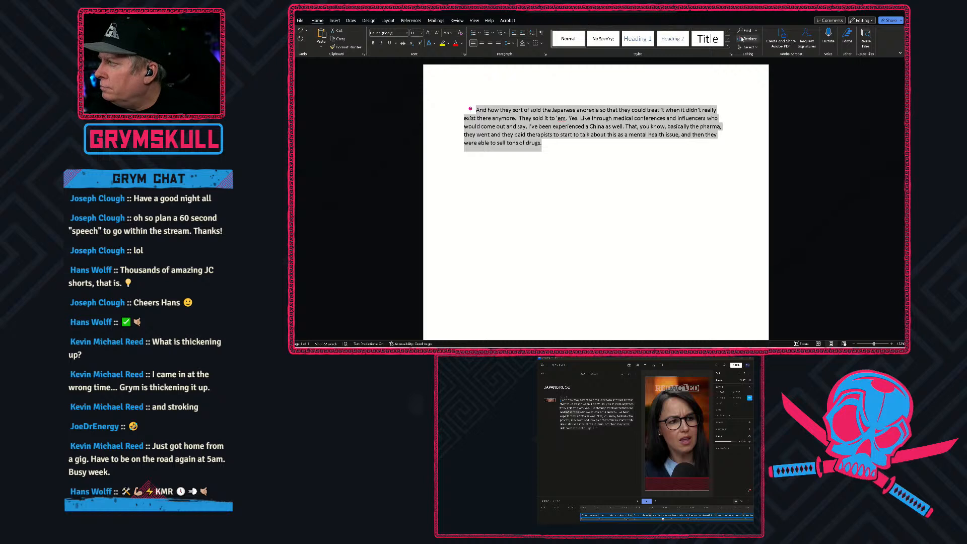
# Convert the selected transcript text in Word to UPPERCASE and deselect it.
pyautogui.click(450, 34)
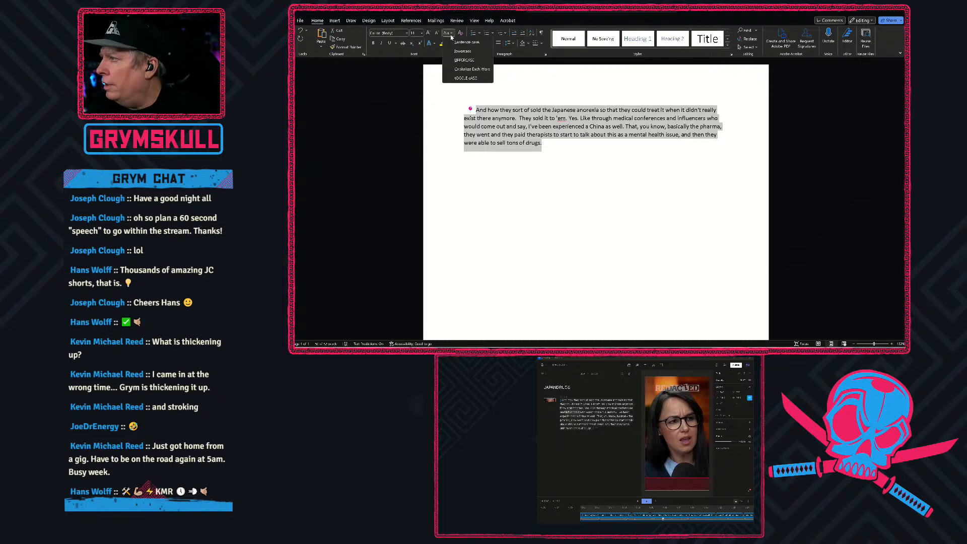
pyautogui.click(464, 60)
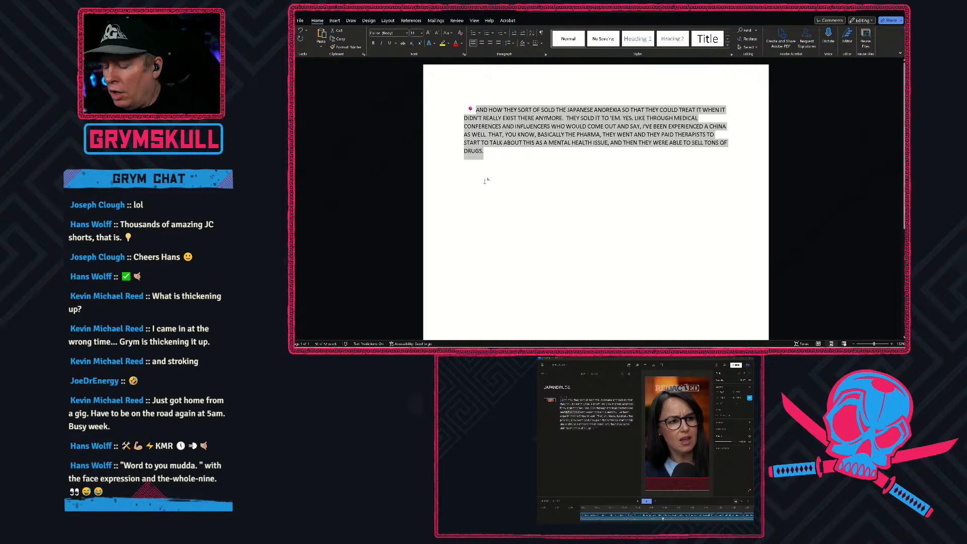
pyautogui.click(485, 181)
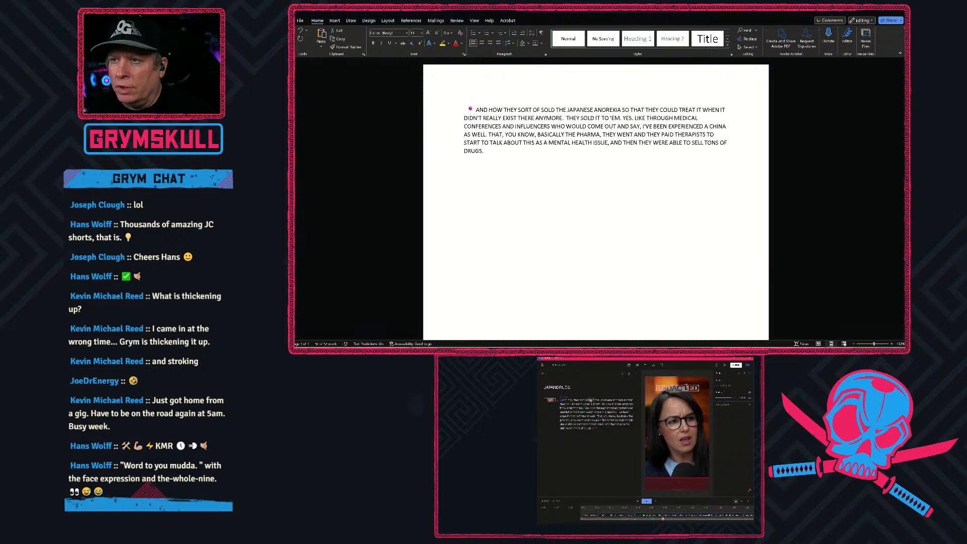
# Select the entire transcript in Descript and look through its context commands and the main application commands for a capitalization option.
pyautogui.click(571, 400)
pyautogui.hotkey('ctrl', 'a')
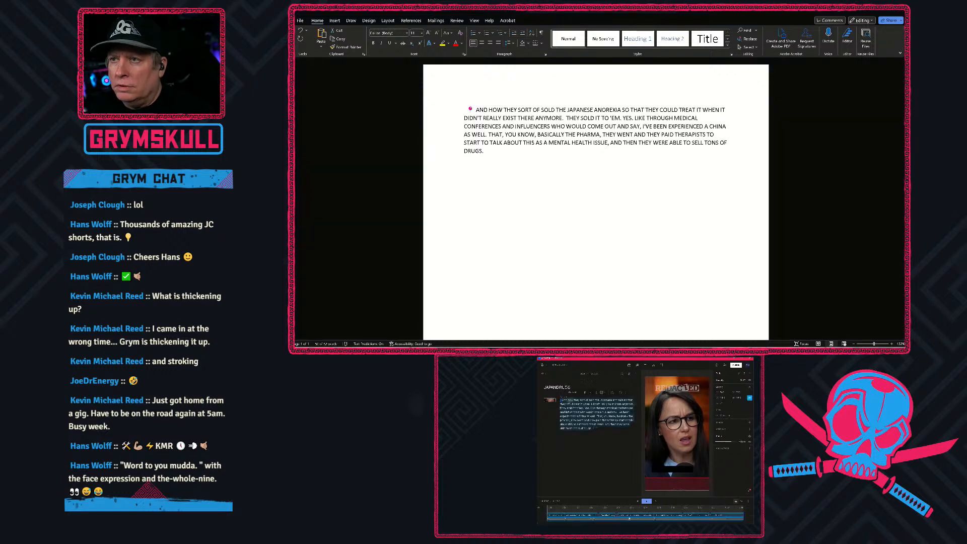
pyautogui.rightClick(596, 412)
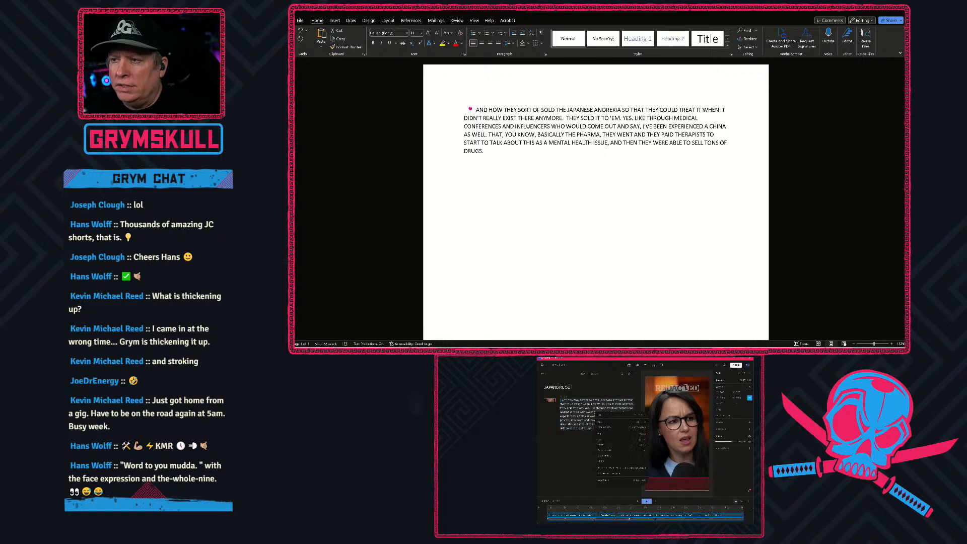
pyautogui.click(611, 446)
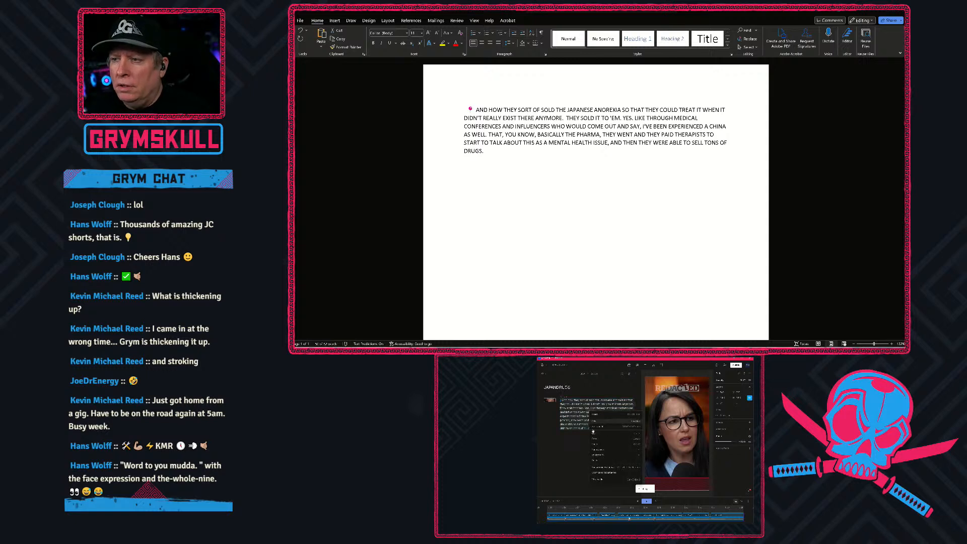
pyautogui.moveTo(604, 451)
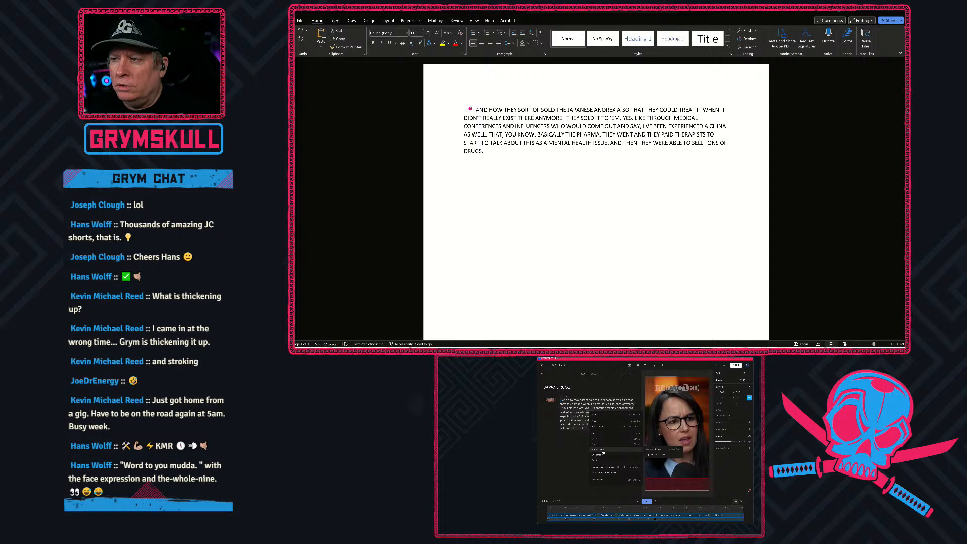
pyautogui.click(650, 451)
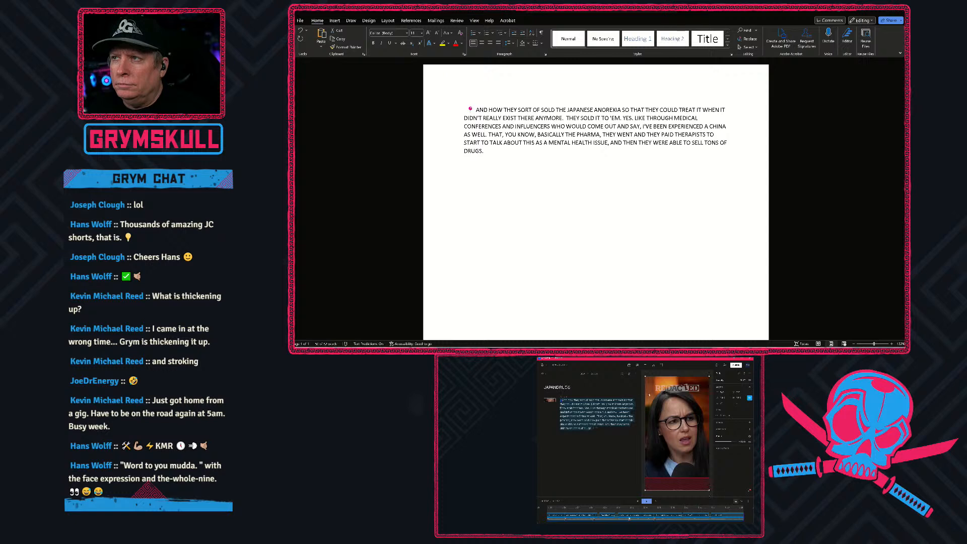
pyautogui.click(543, 365)
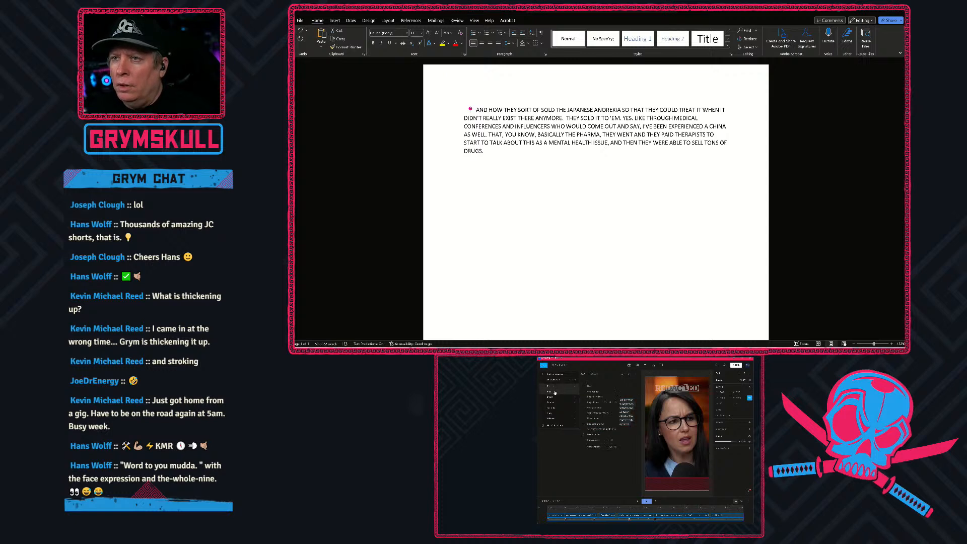
pyautogui.moveTo(554, 393)
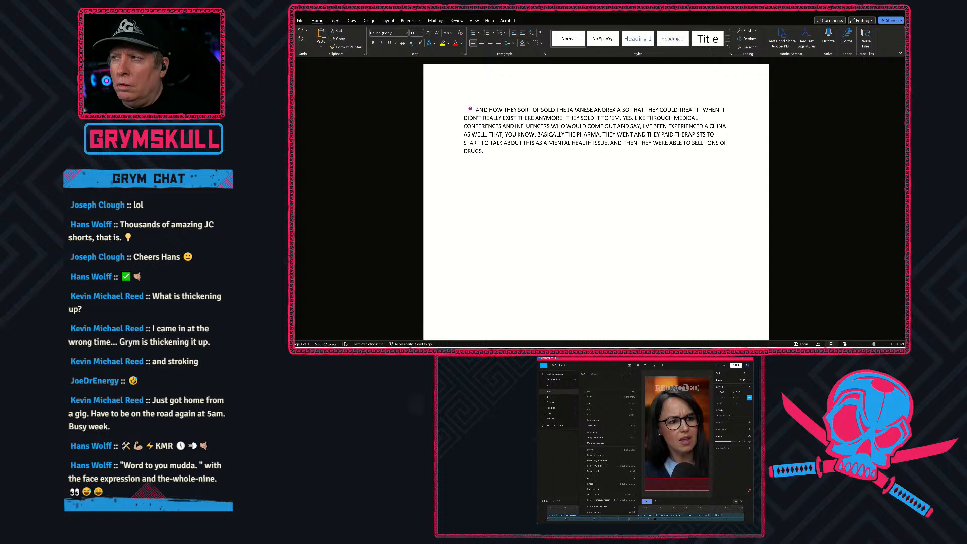
pyautogui.click(728, 473)
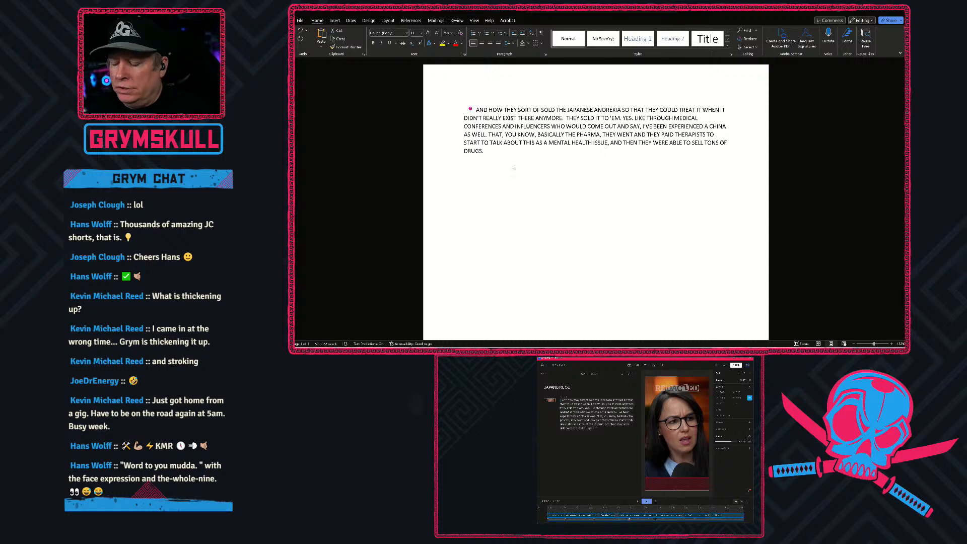
# Switch to Chrome and search Google for "descript make script all caps" in a new tab.
pyautogui.moveTo(594, 529)
pyautogui.moveTo(630, 531)
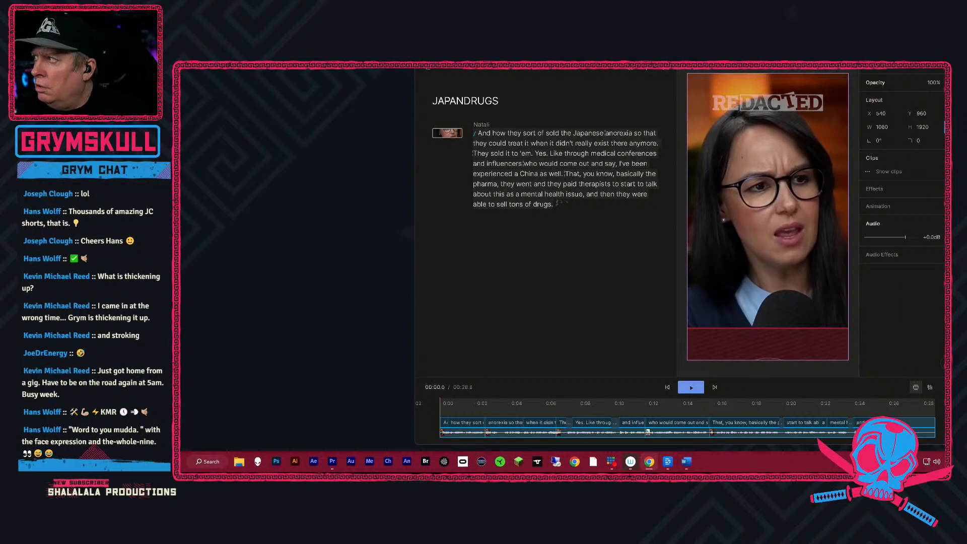
pyautogui.click(649, 462)
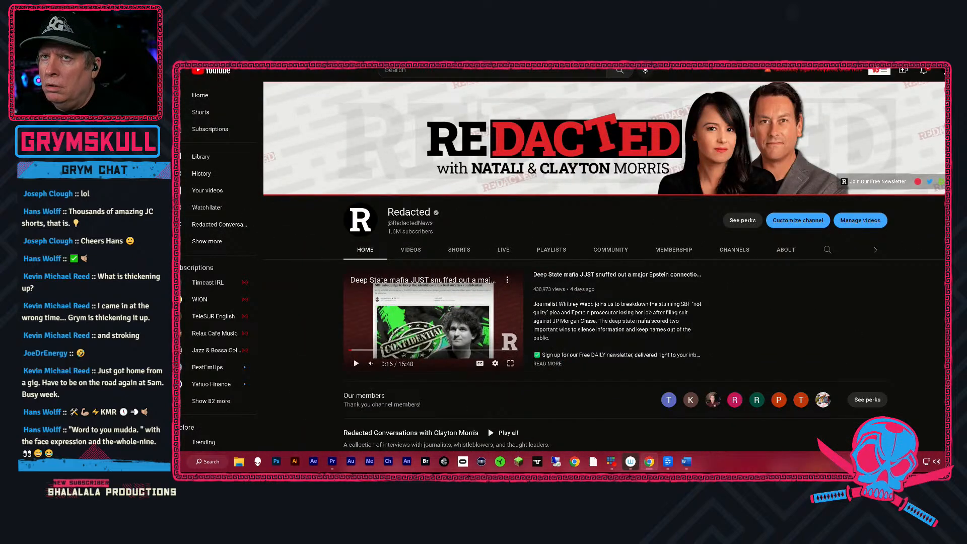
pyautogui.hotkey('ctrl', 't')
pyautogui.click(582, 198)
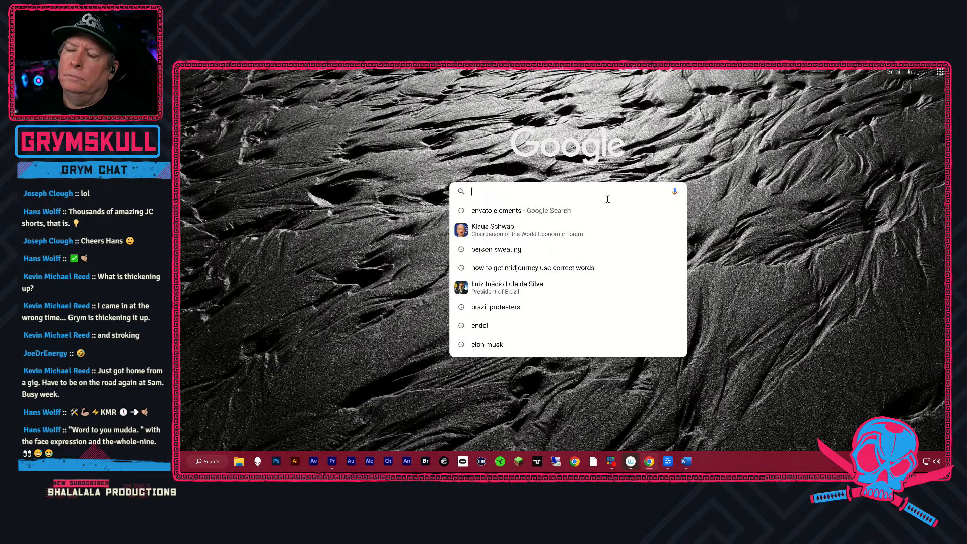
pyautogui.write('descript ')
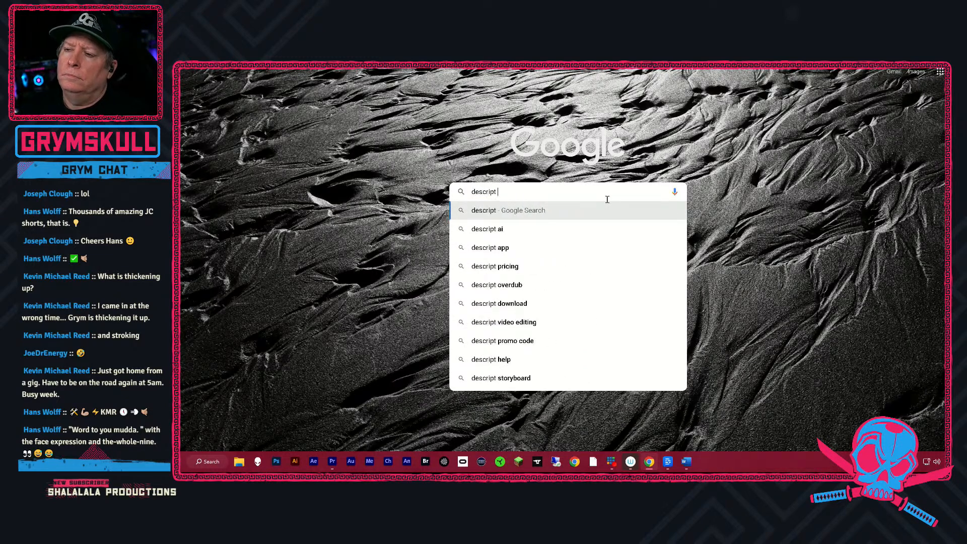
pyautogui.write('make scri')
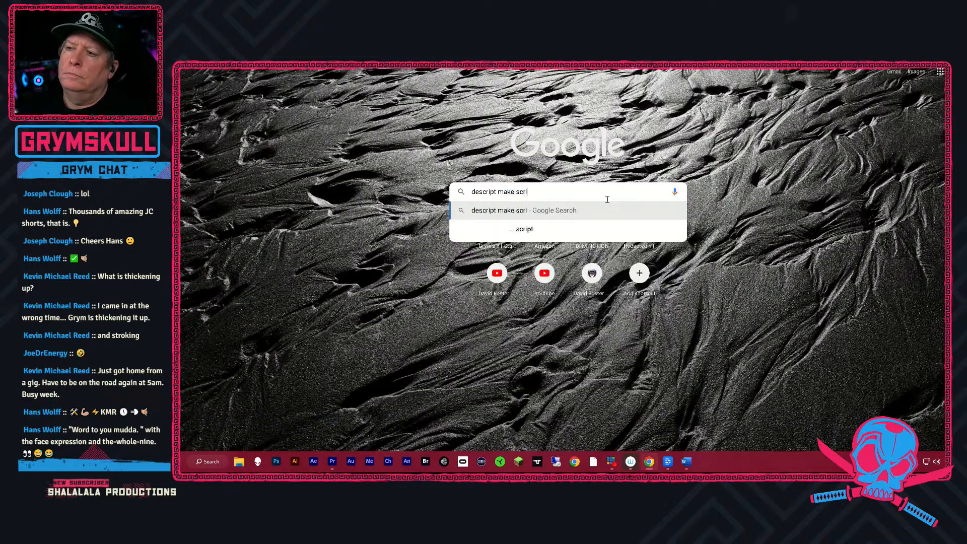
pyautogui.write('pt all caps')
pyautogui.press('Return')
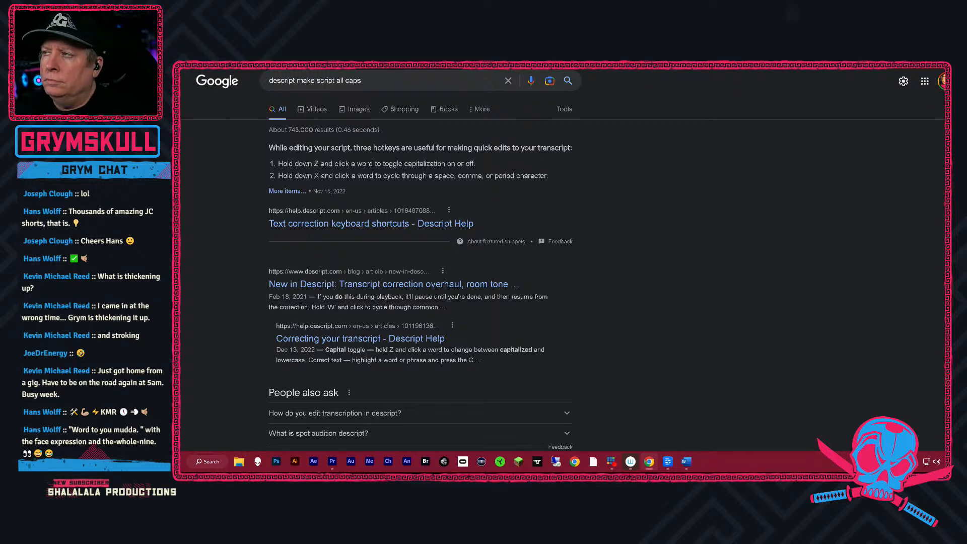
# Return to Descript, select and copy the entire transcript, and try toggling bold, italics and ignore on it.
pyautogui.hotkey('alt', 'Tab')
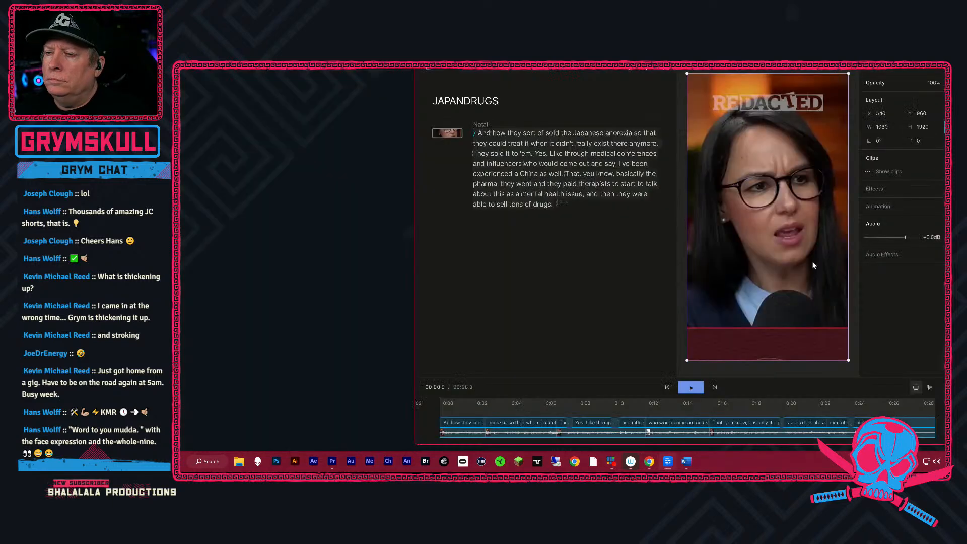
pyautogui.hotkey('ctrl', 'a')
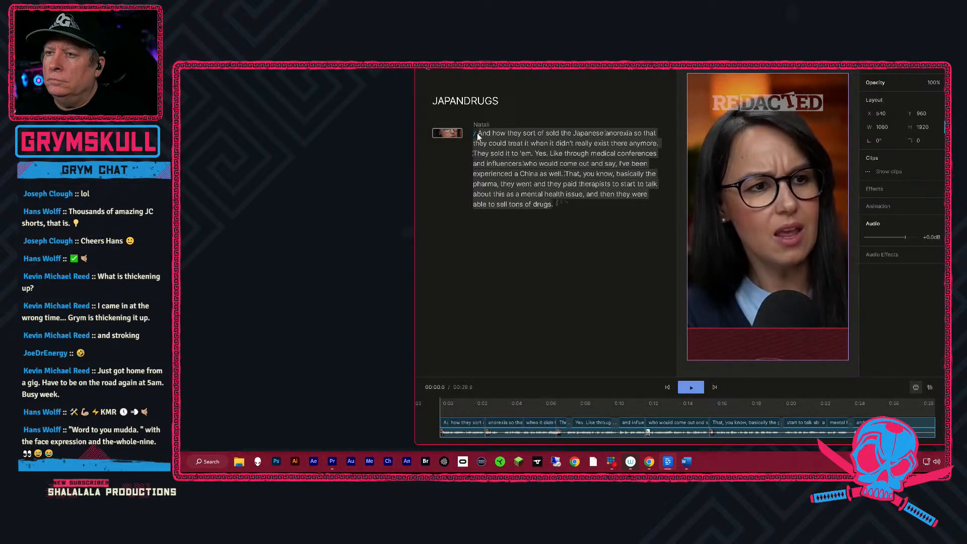
pyautogui.hotkey('ctrl', 'c')
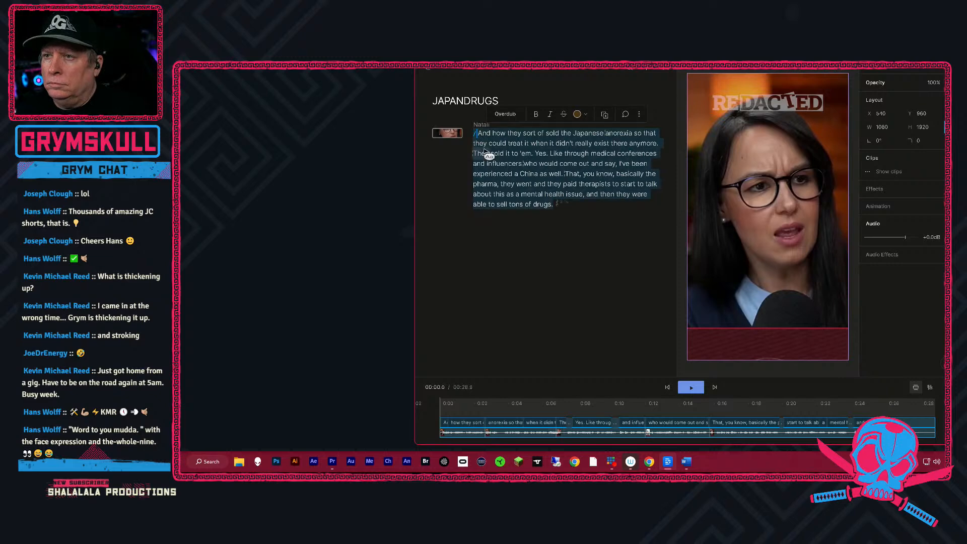
pyautogui.hotkey('ctrl', 'b')
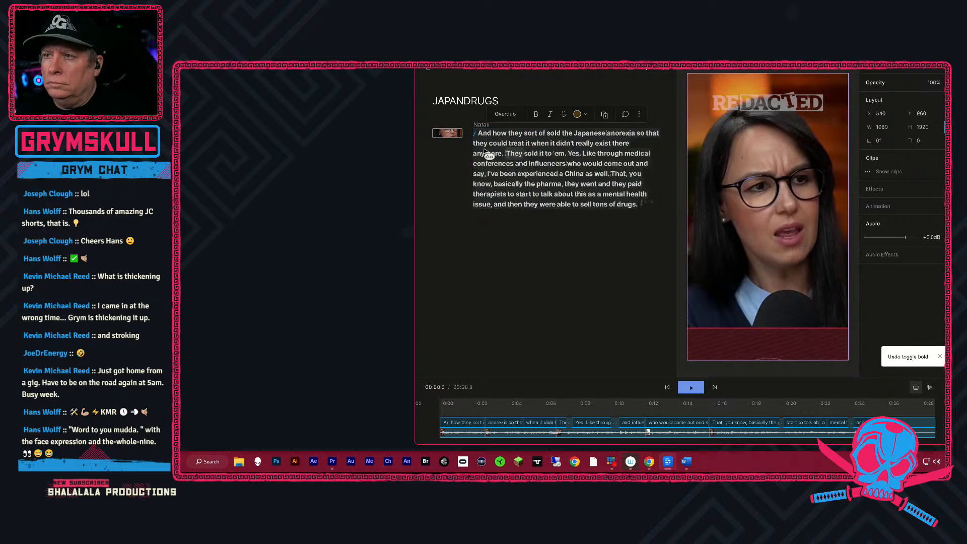
pyautogui.hotkey('ctrl', 'b')
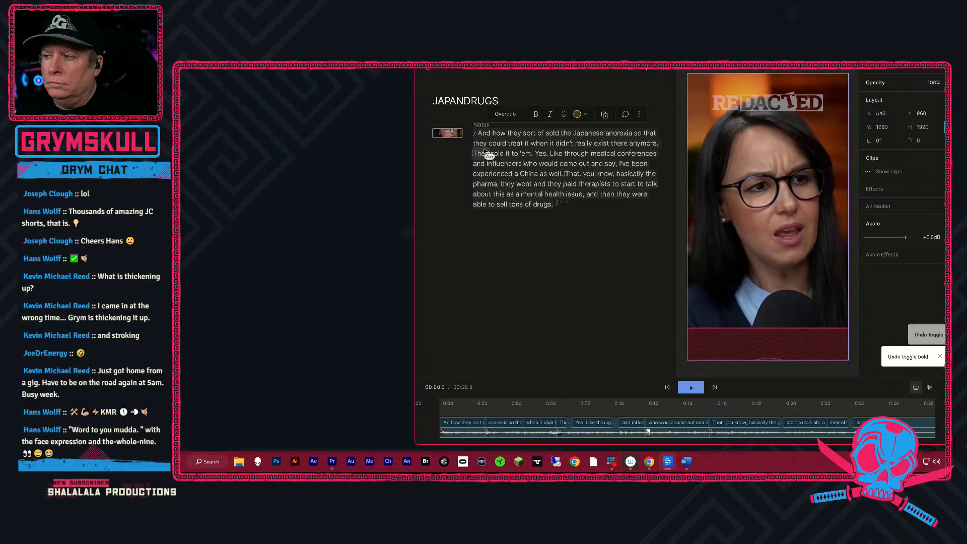
pyautogui.hotkey('ctrl', 'i')
pyautogui.hotkey('ctrl', 'i')
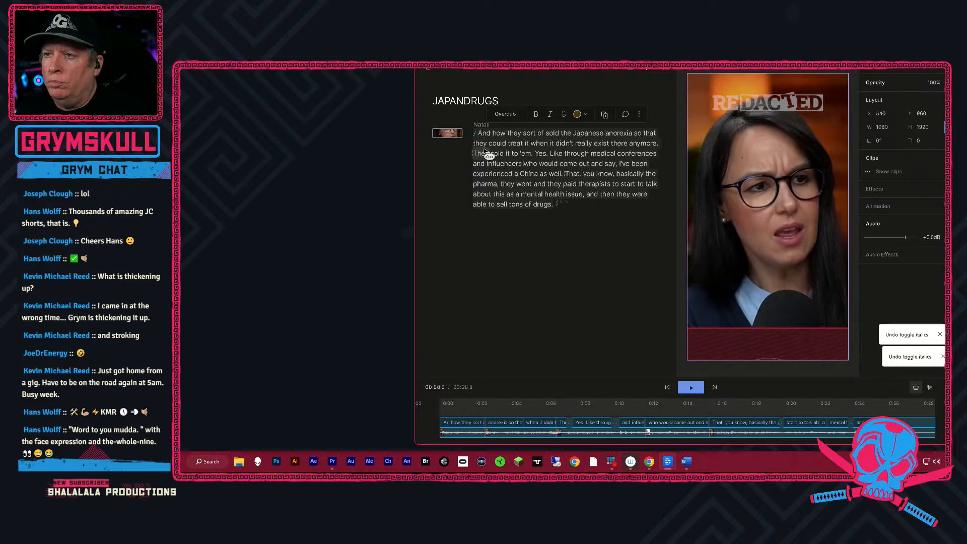
pyautogui.hotkey('ctrl', 'shift', 'x')
pyautogui.hotkey('ctrl', 'shift', 'x')
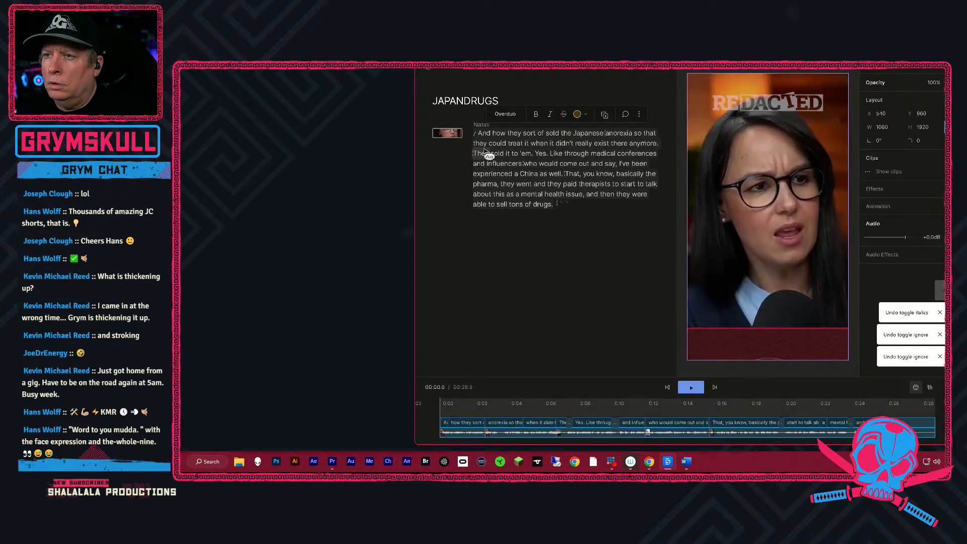
# Undo the recent transcript, title and layer changes, and redo them all.
pyautogui.hotkey('ctrl', 'z')
pyautogui.hotkey('ctrl', 'z')
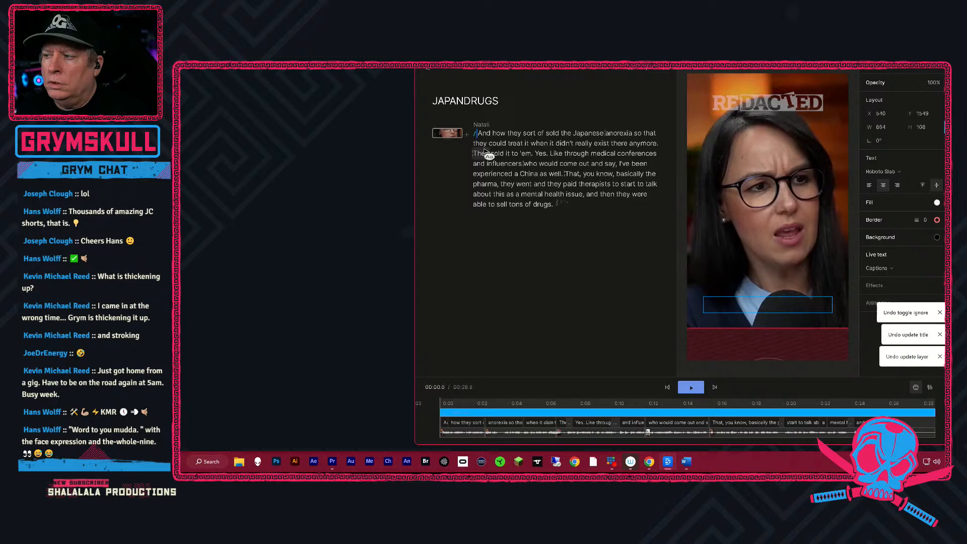
pyautogui.hotkey('ctrl', 'z')
pyautogui.hotkey('ctrl', 'z')
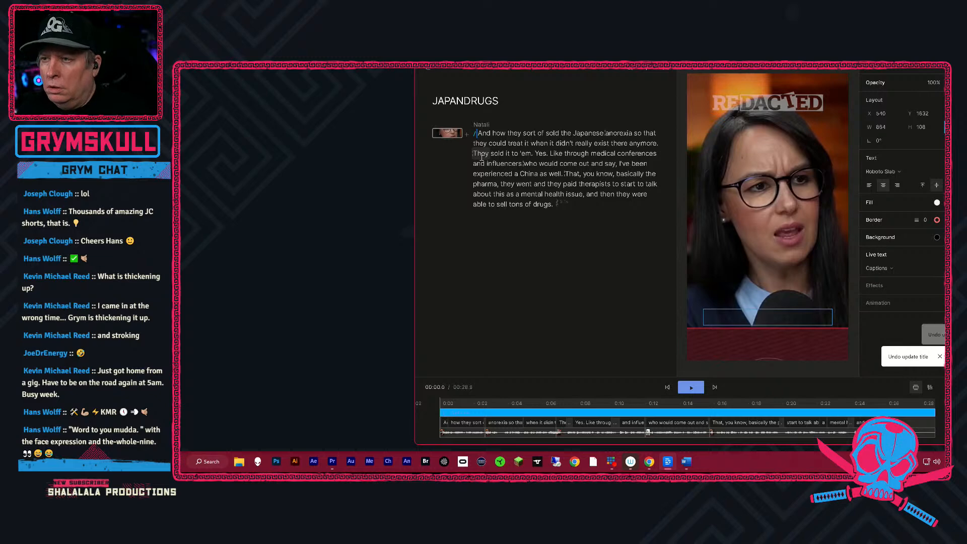
pyautogui.hotkey('ctrl', 'z')
pyautogui.hotkey('ctrl', 'shift', 'z')
pyautogui.hotkey('ctrl', 'shift', 'z')
pyautogui.hotkey('ctrl', 'shift', 'z')
pyautogui.hotkey('ctrl', 'shift', 'z')
pyautogui.hotkey('ctrl', 'shift', 'z')
pyautogui.hotkey('ctrl', 'shift', 'z')
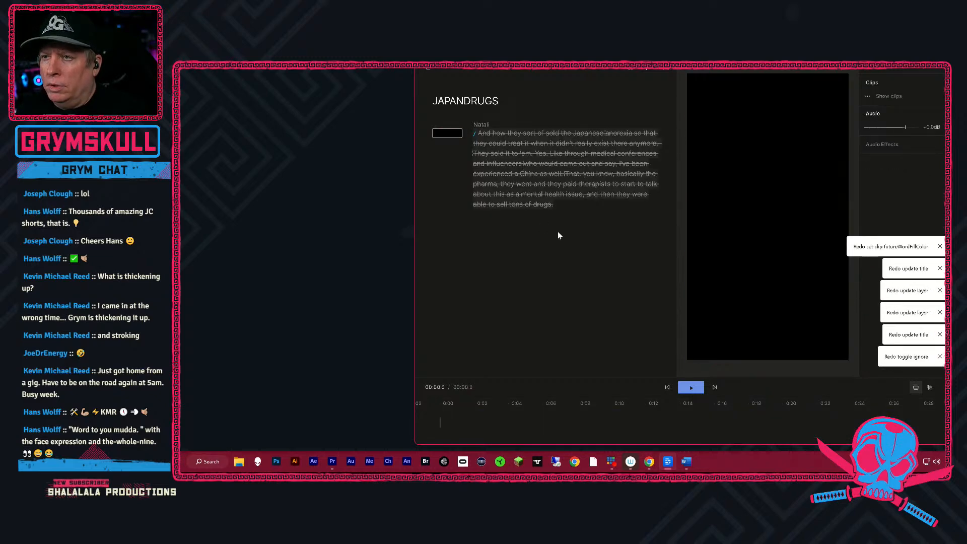
pyautogui.hotkey('ctrl', 'shift', 'z')
pyautogui.hotkey('ctrl', 'shift', 'z')
pyautogui.hotkey('ctrl', 'shift', 'z')
pyautogui.hotkey('ctrl', 'shift', 'z')
pyautogui.hotkey('ctrl', 'shift', 'z')
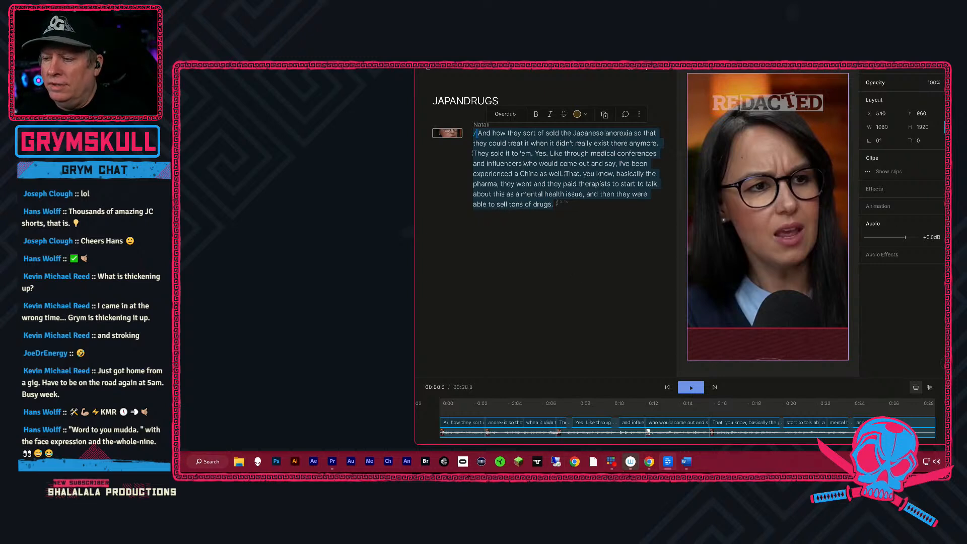
# Recheck the Google results on Descript's text correction shortcuts and return to Descript.
pyautogui.click(649, 462)
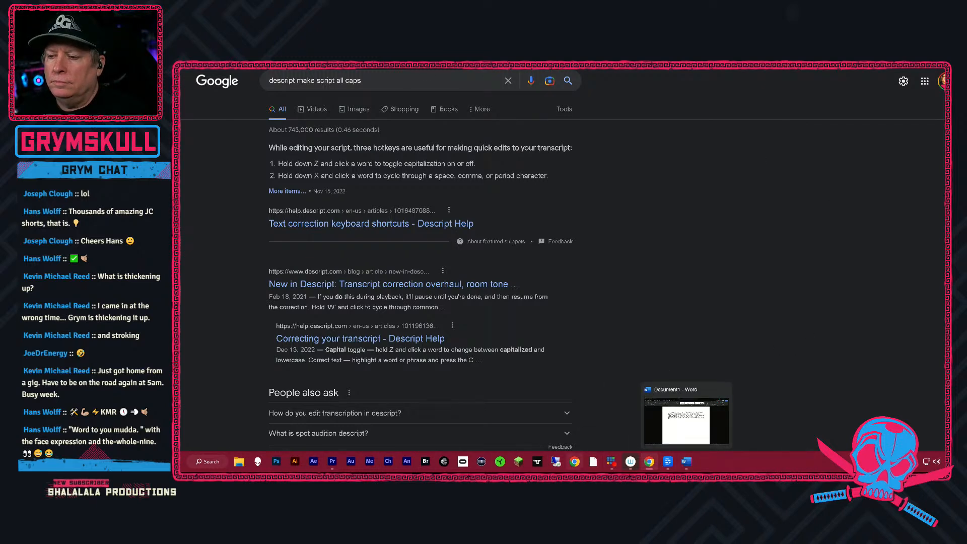
pyautogui.click(665, 463)
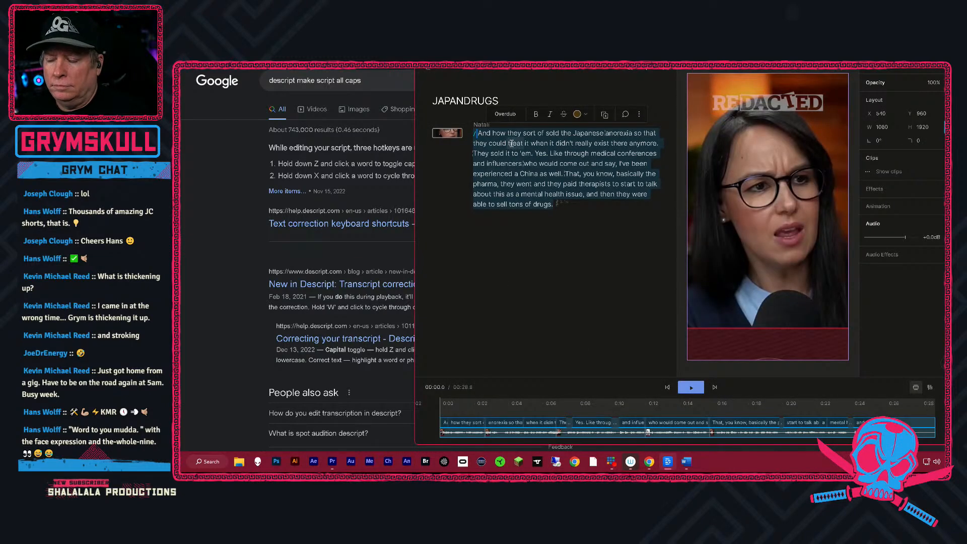
# Try to toggle the capitalization of the word "how" at the start of the transcript.
pyautogui.press('z')
pyautogui.click(484, 134)
pyautogui.click(484, 134)
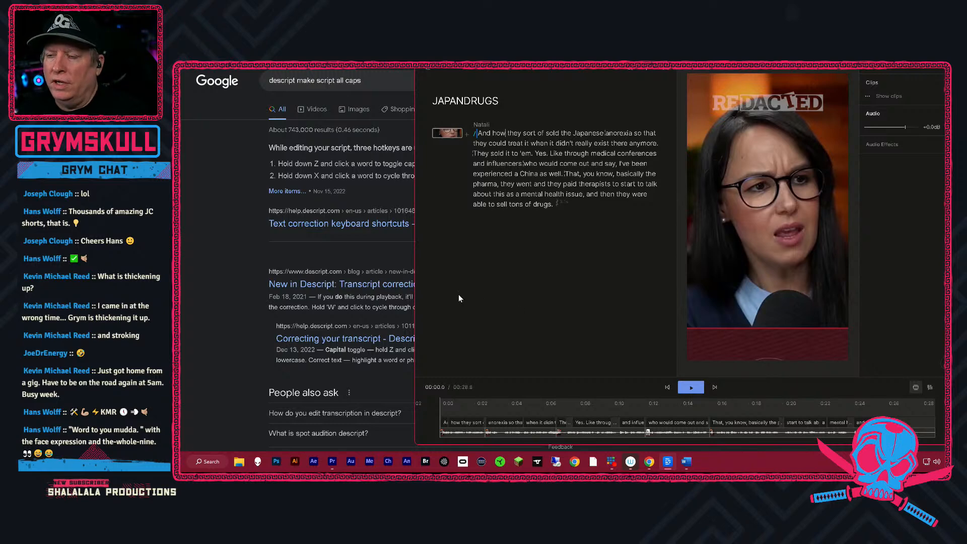
# Return to the Google results for "descript make script all caps" and look for other ways to capitalize a whole transcript.
pyautogui.click(228, 254)
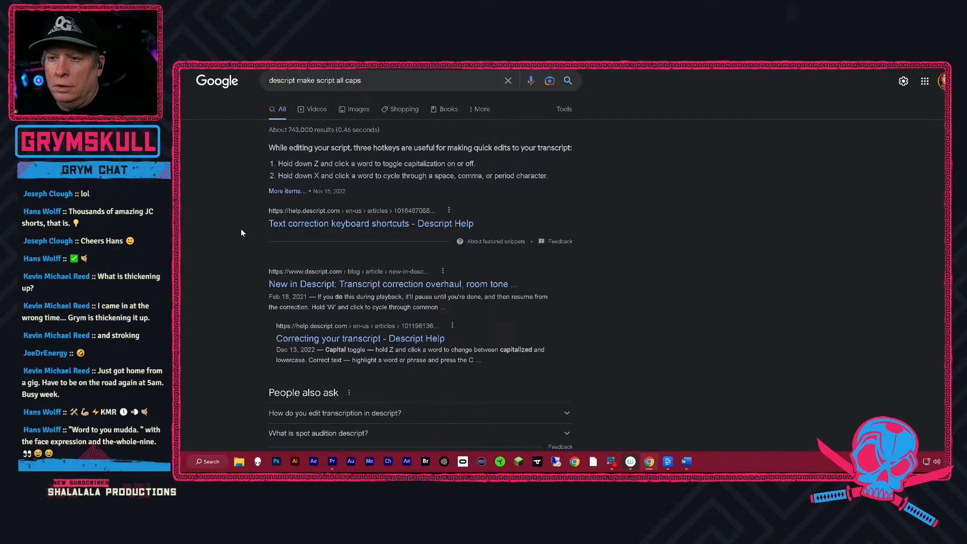
pyautogui.scroll(-3, 241, 231)
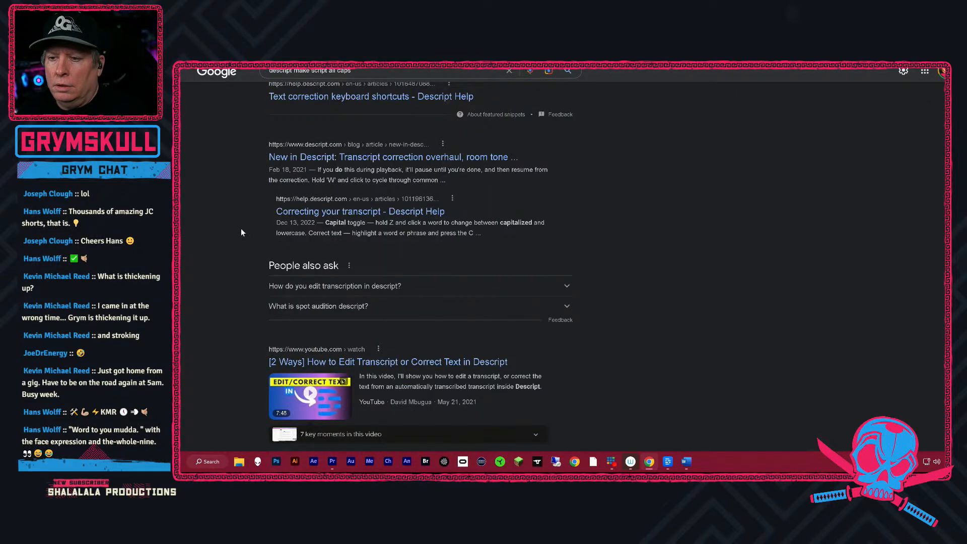
pyautogui.scroll(-4, 242, 231)
pyautogui.scroll(-8, 241, 228)
pyautogui.scroll(7, 247, 222)
pyautogui.scroll(8, 265, 220)
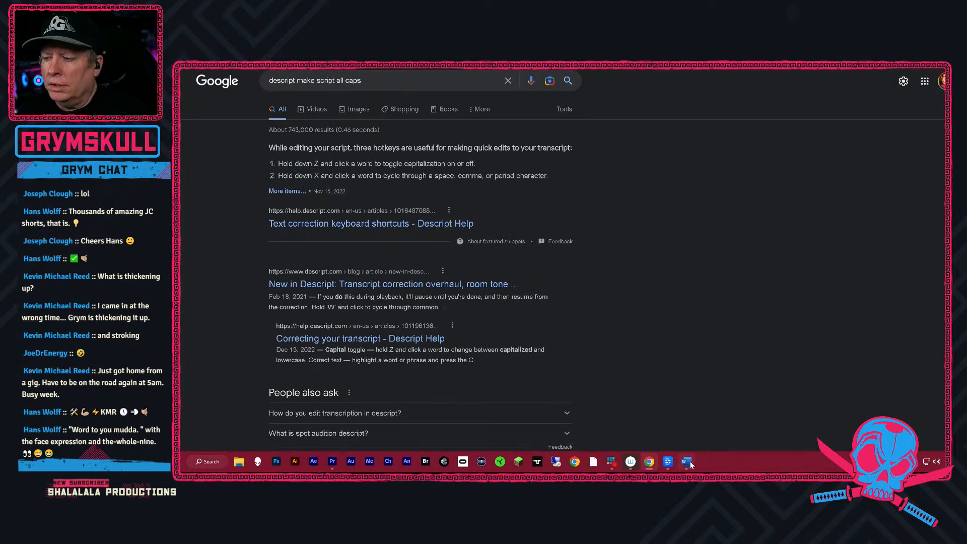
# Switch back to Descript and open its online Help Center.
pyautogui.click(667, 462)
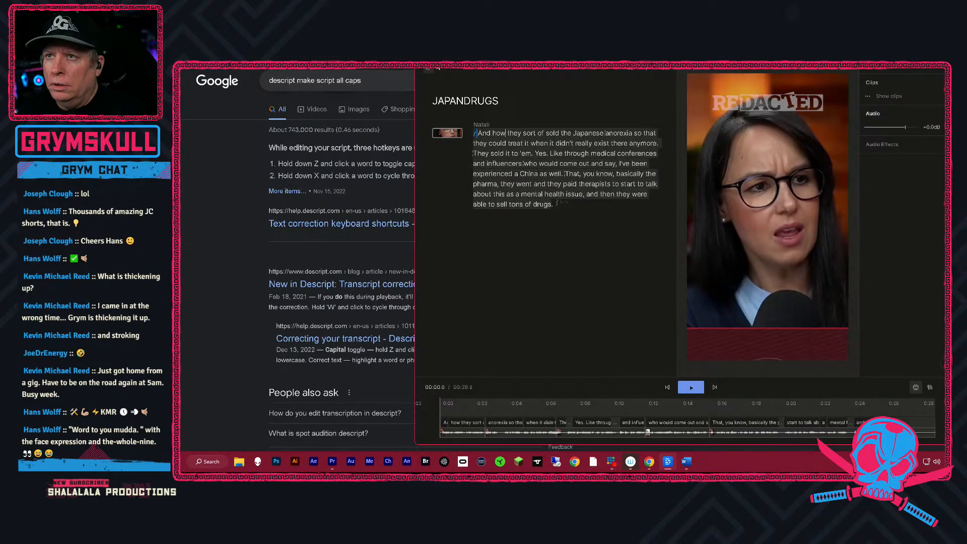
pyautogui.click(428, 60)
pyautogui.moveTo(467, 104)
pyautogui.moveTo(467, 199)
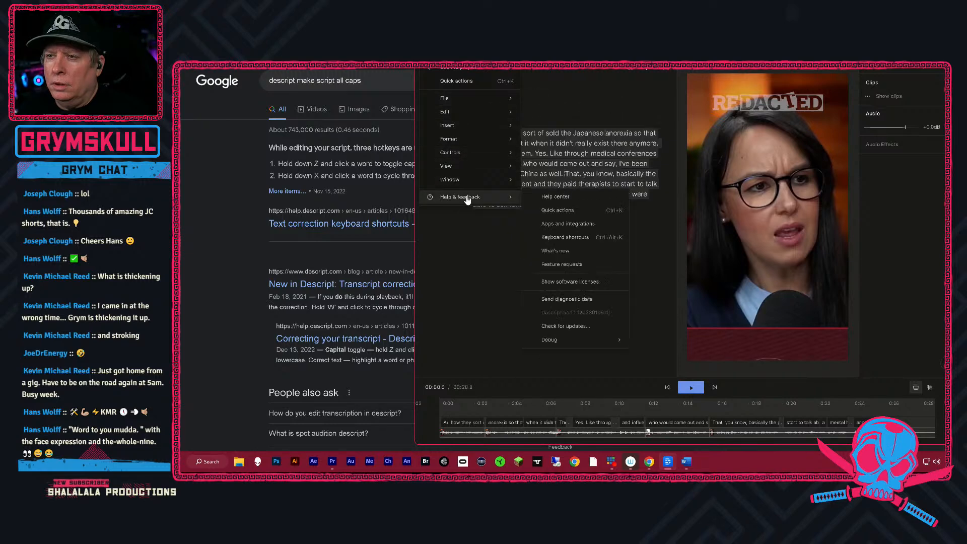
pyautogui.click(566, 203)
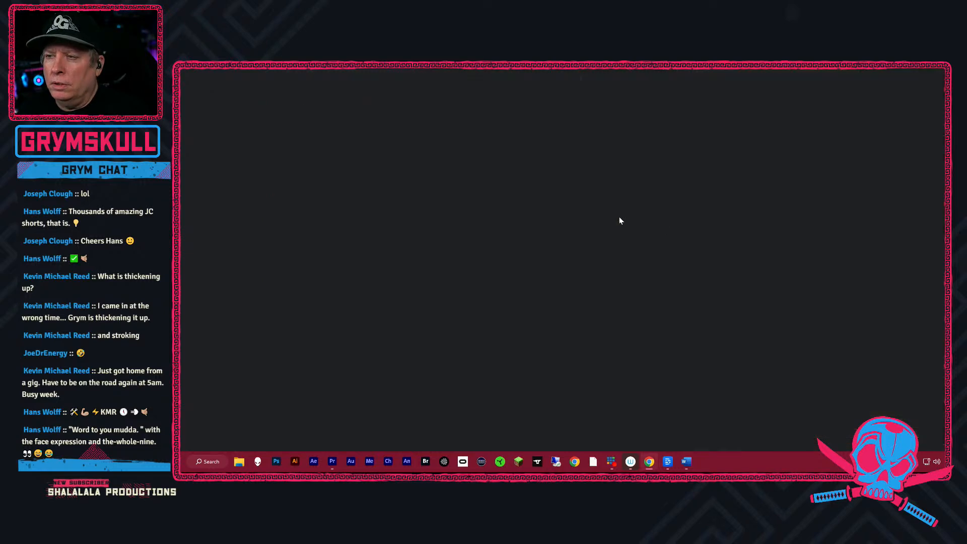
# Search the Descript Help Center for "All caps".
pyautogui.click(561, 158)
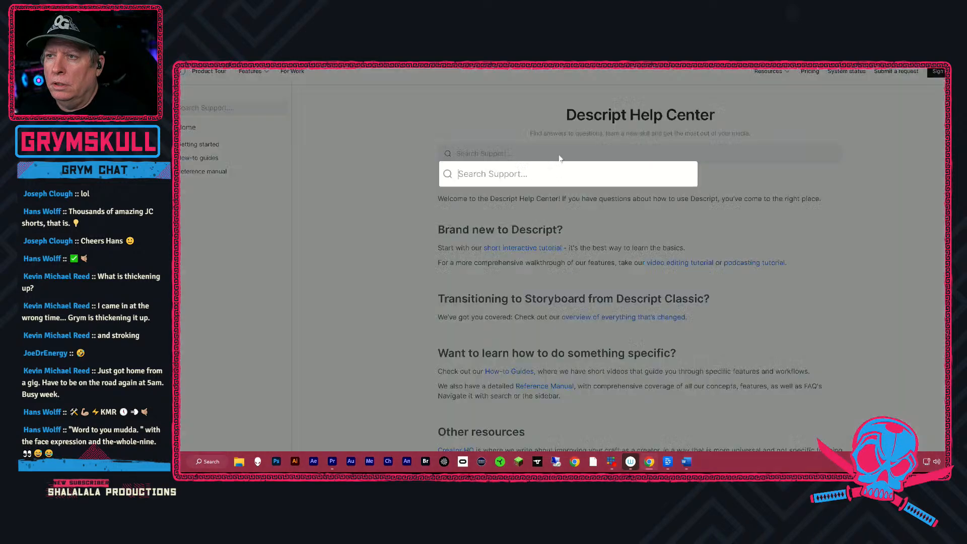
pyautogui.write('AI')
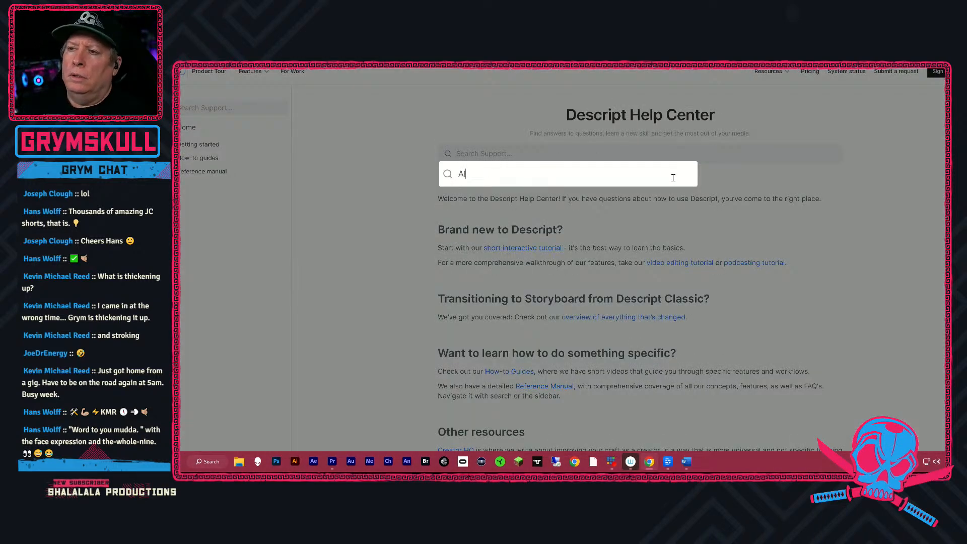
pyautogui.write(' caps')
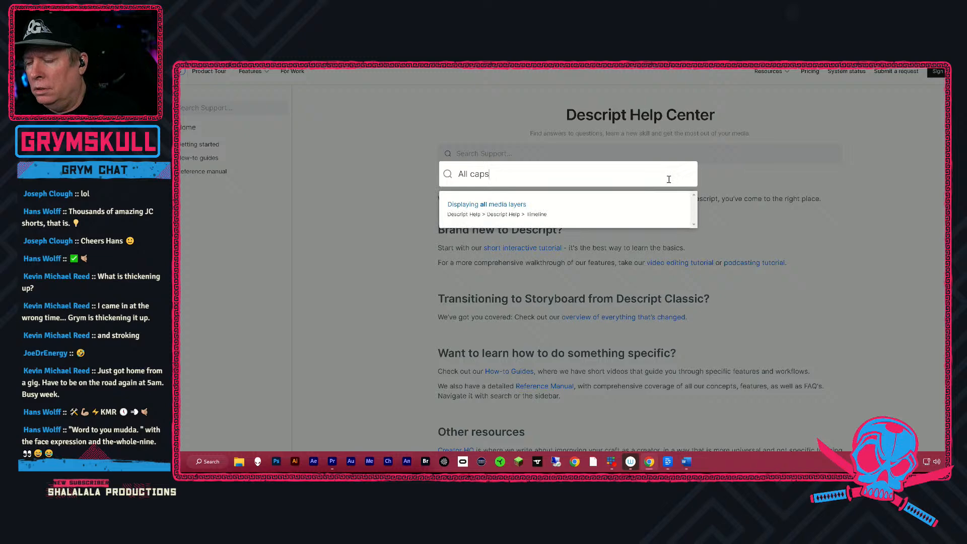
pyautogui.press('Return')
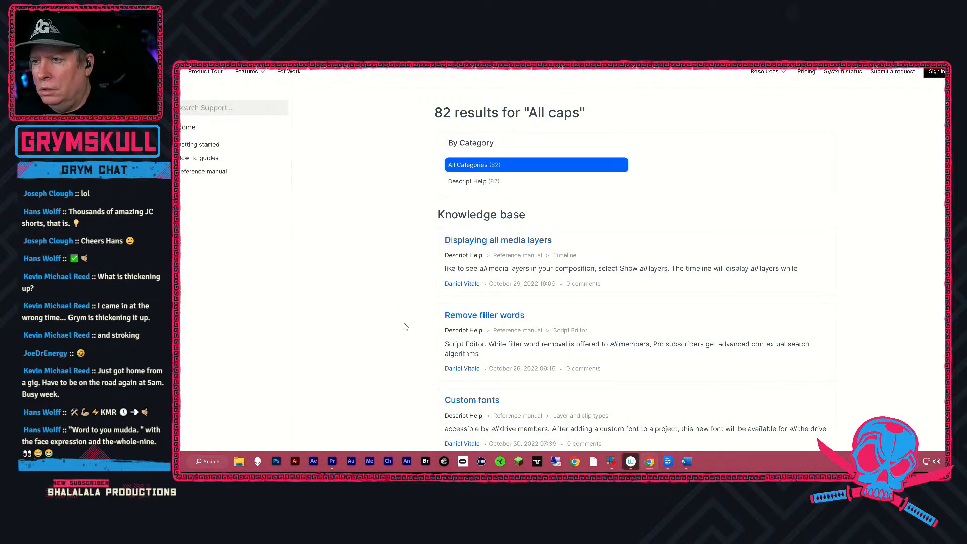
# Examine the first page of Help Center results for an article on making text all caps.
pyautogui.scroll(-2, 406, 326)
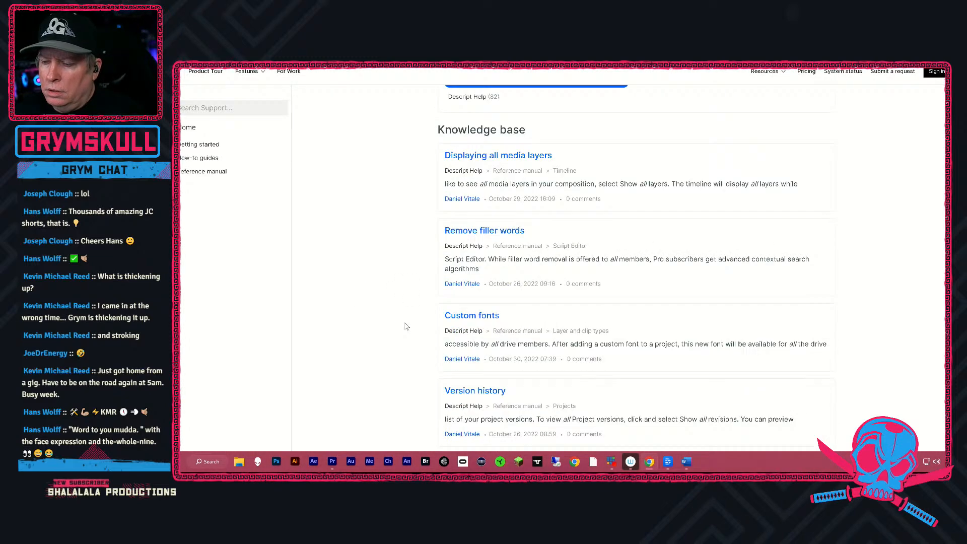
pyautogui.scroll(-4, 406, 326)
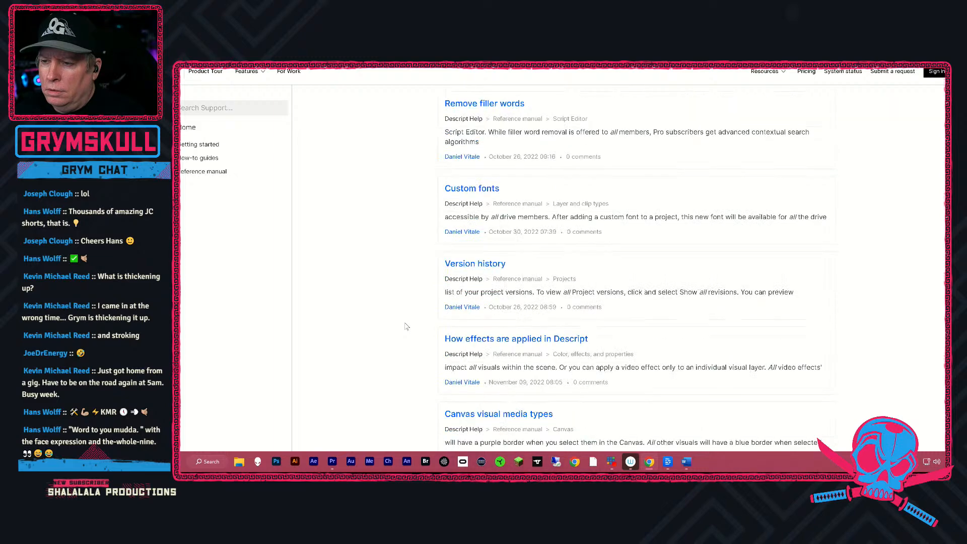
pyautogui.scroll(-1, 406, 326)
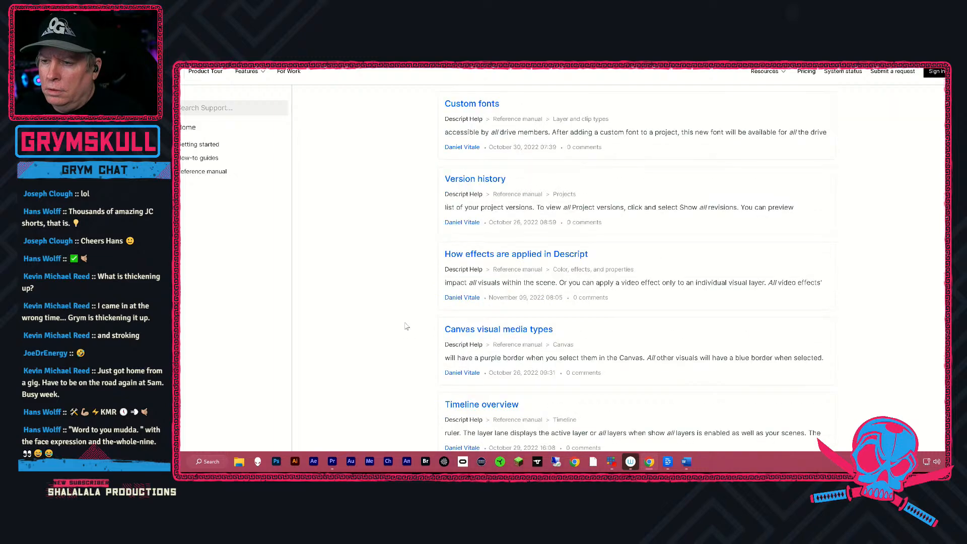
pyautogui.scroll(-4, 406, 327)
pyautogui.scroll(-4, 409, 322)
pyautogui.scroll(4, 411, 319)
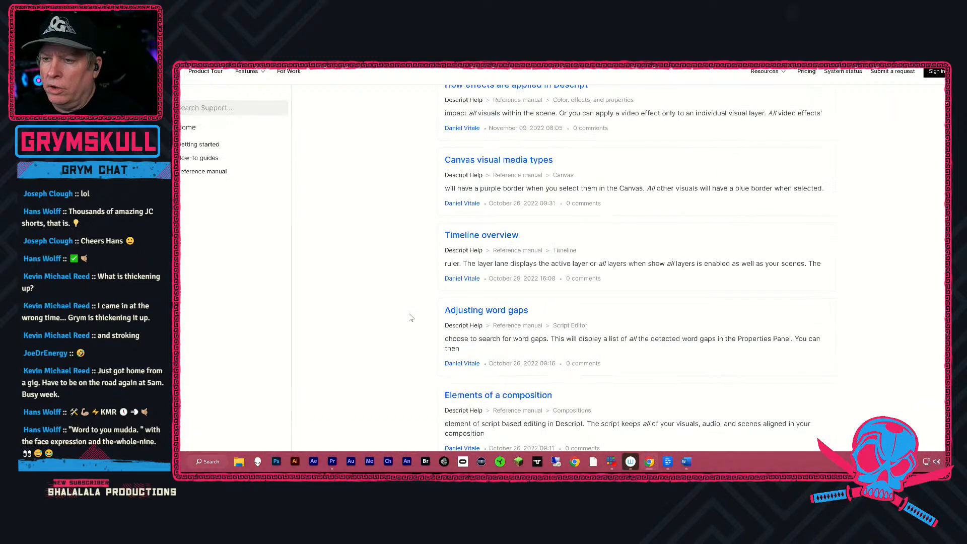
pyautogui.scroll(-3, 411, 319)
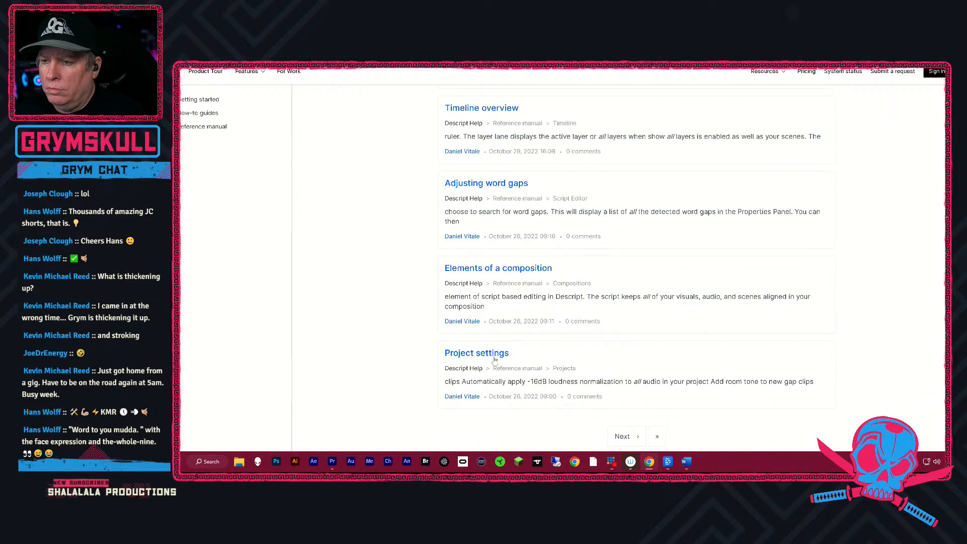
pyautogui.scroll(10, 370, 242)
pyautogui.scroll(4, 352, 226)
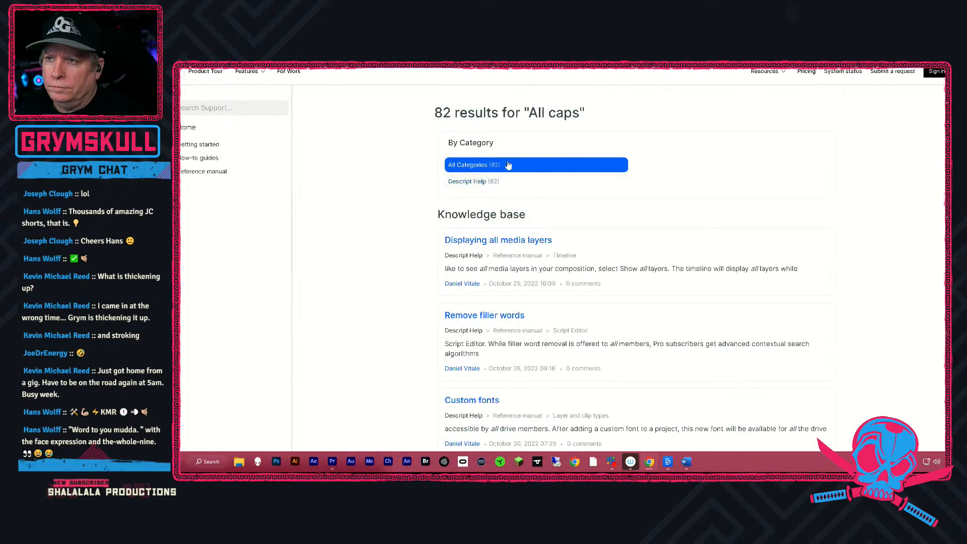
# Search Google in a new browser tab for "make captions all caps in descript".
pyautogui.hotkey('ctrl', 't')
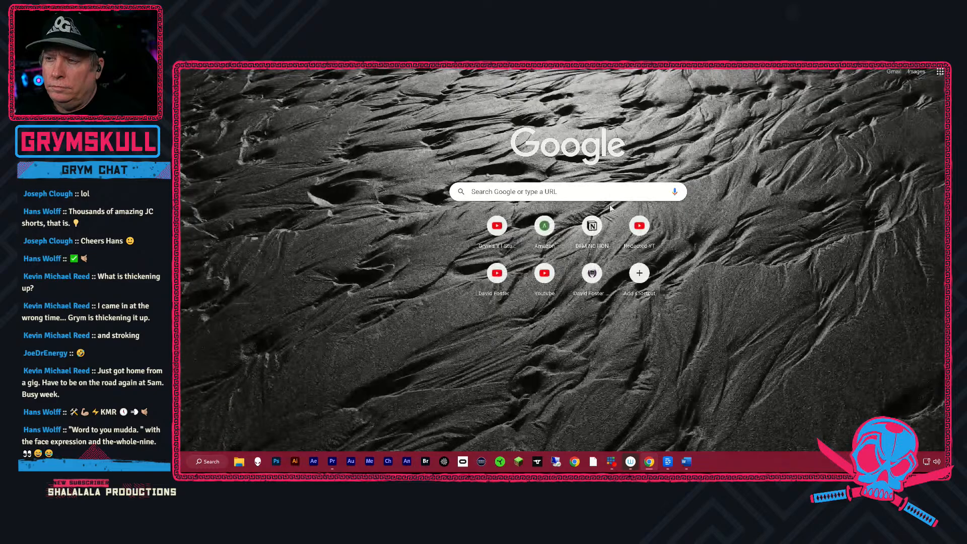
pyautogui.click(608, 195)
pyautogui.write('make sup')
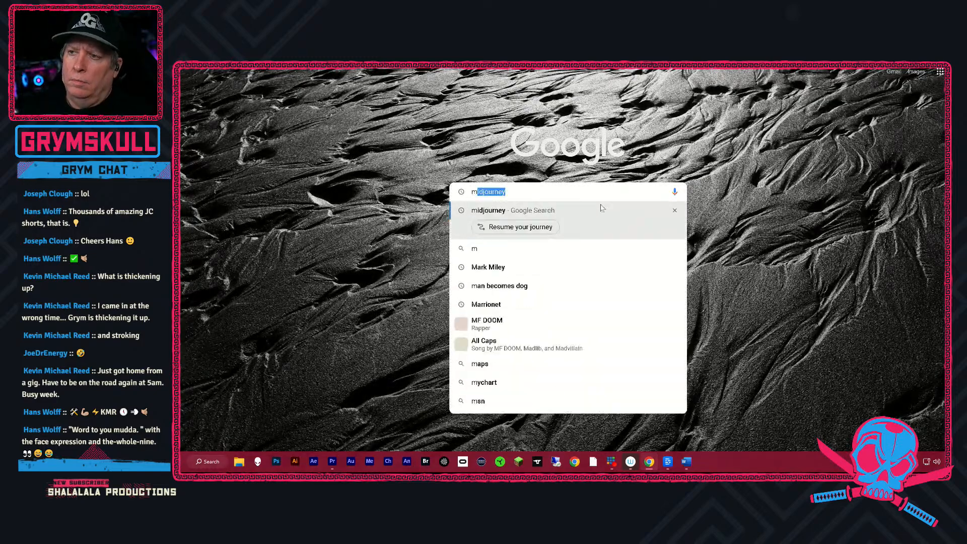
pyautogui.press('BackSpace')
pyautogui.write('btitles')
pyautogui.press('BackSpace')
pyautogui.press('BackSpace')
pyautogui.press('BackSpace')
pyautogui.press('BackSpace')
pyautogui.press('BackSpace')
pyautogui.press('BackSpace')
pyautogui.press('BackSpace')
pyautogui.press('BackSpace')
pyautogui.press('BackSpace')
pyautogui.press('BackSpace')
pyautogui.press('BackSpace')
pyautogui.press('BackSpace')
pyautogui.press('BackSpace')
pyautogui.press('BackSpace')
pyautogui.write('make captions all cap')
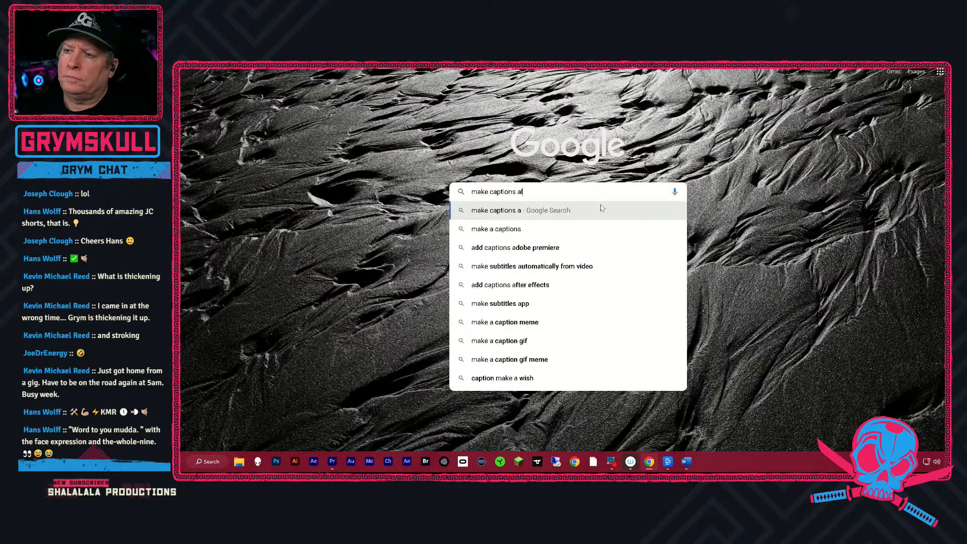
pyautogui.write('n ')
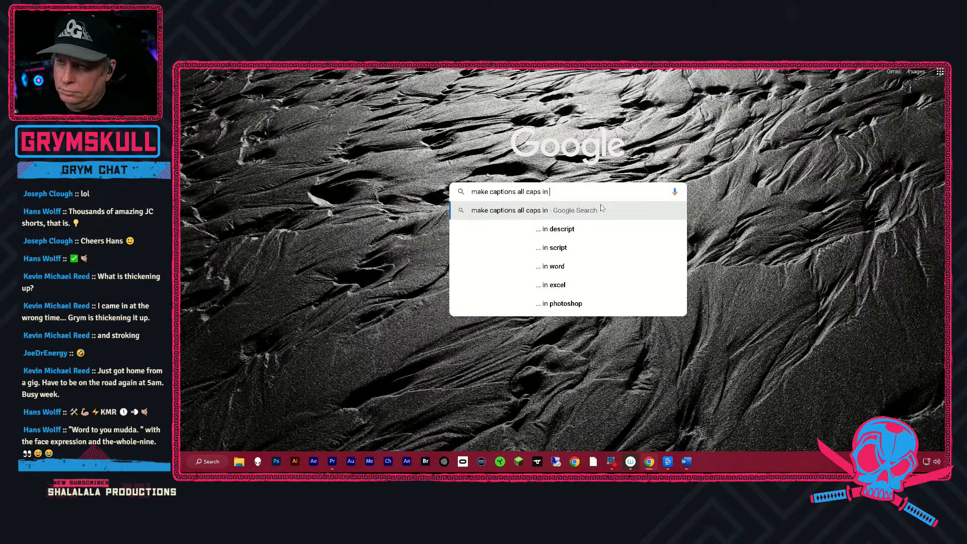
pyautogui.write('descritp')
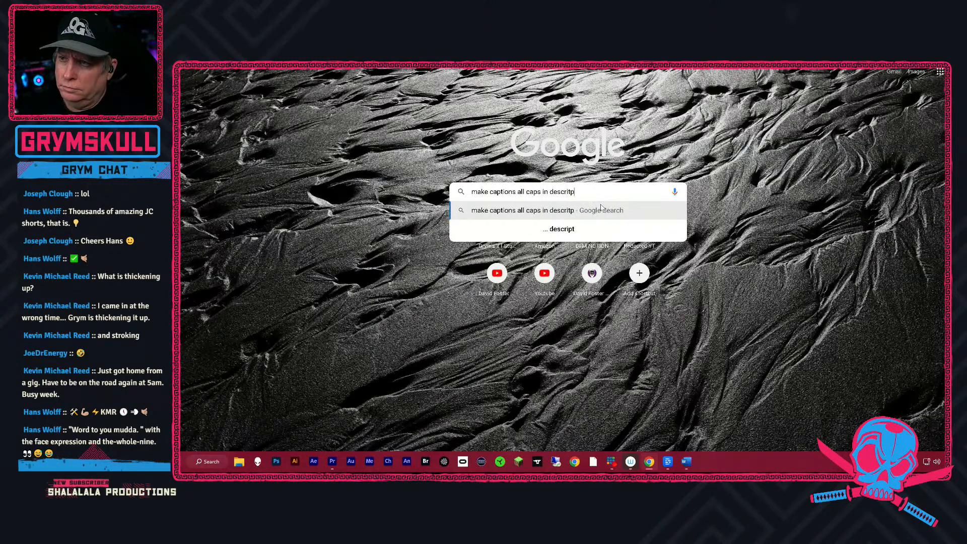
pyautogui.press('Return')
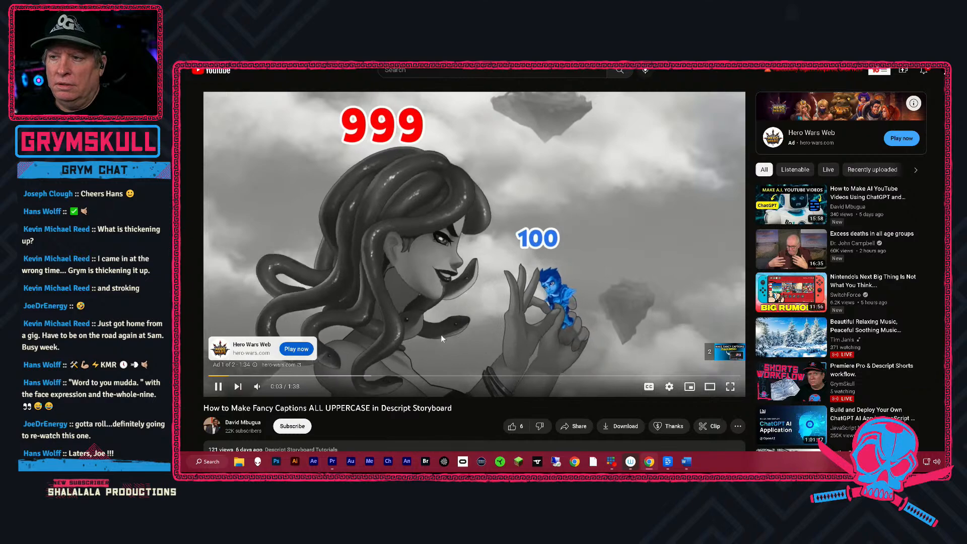
# Skip the ad and play the YouTube tutorial "How to Make Fancy Captions ALL UPPERCASE in Descript Storyboard".
pyautogui.click(725, 353)
pyautogui.click(227, 388)
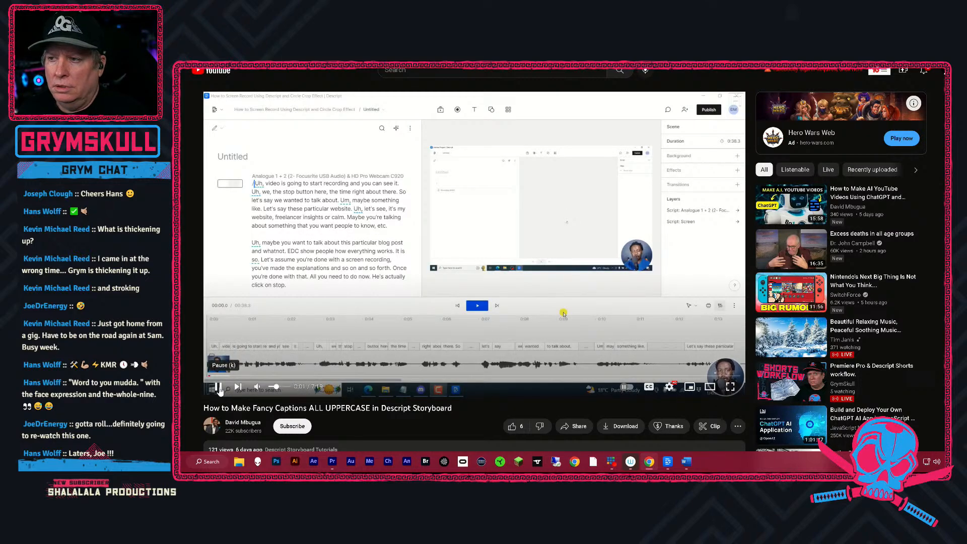
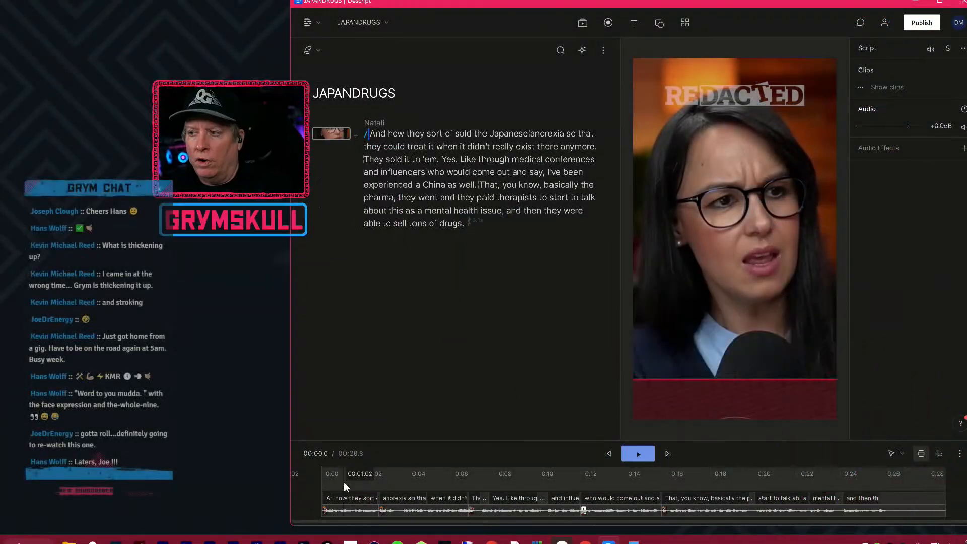
# Play the captioned JAPANDRUGS short from the beginning and replay its middle part through to the end to check the captions.
pyautogui.moveTo(328, 484); pyautogui.dragTo(302, 487)
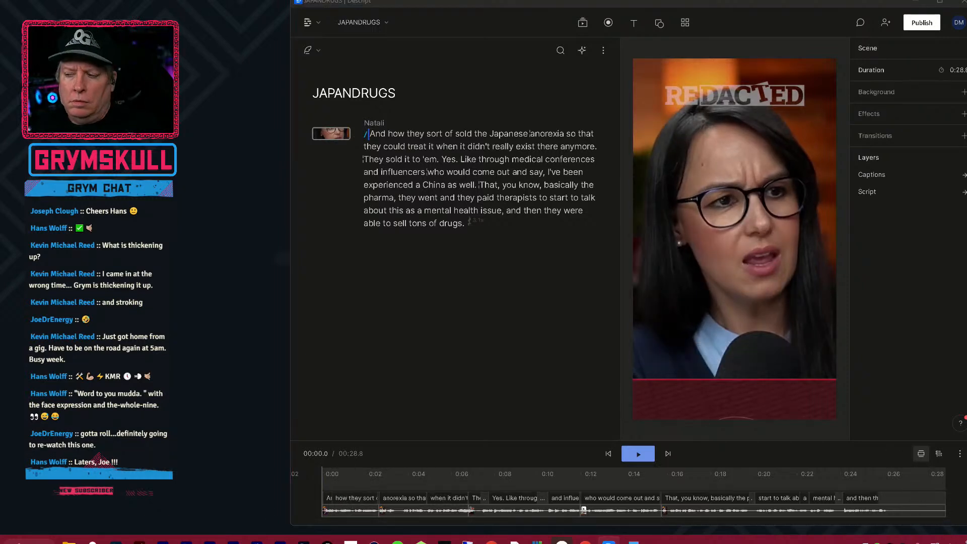
pyautogui.click(583, 524)
pyautogui.click(328, 498)
pyautogui.press('space')
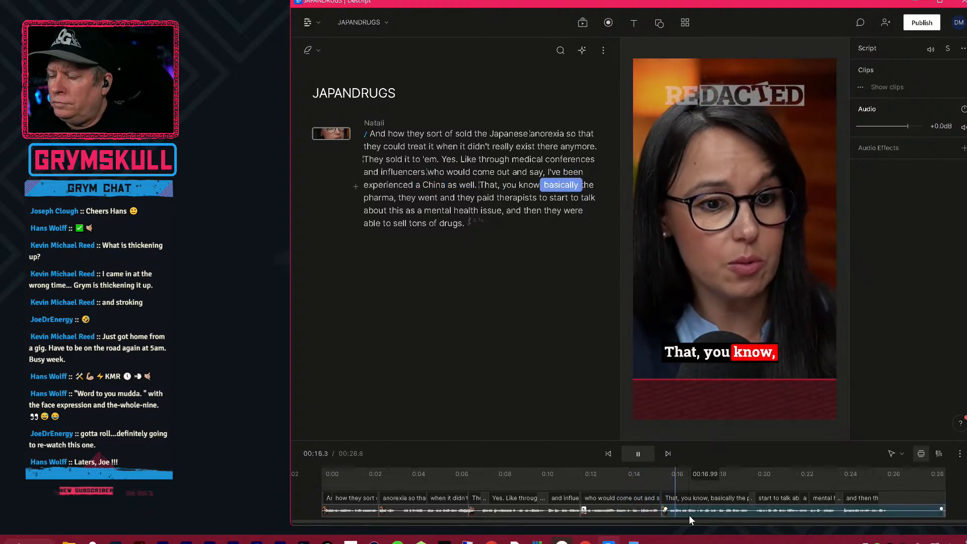
pyautogui.click(581, 473)
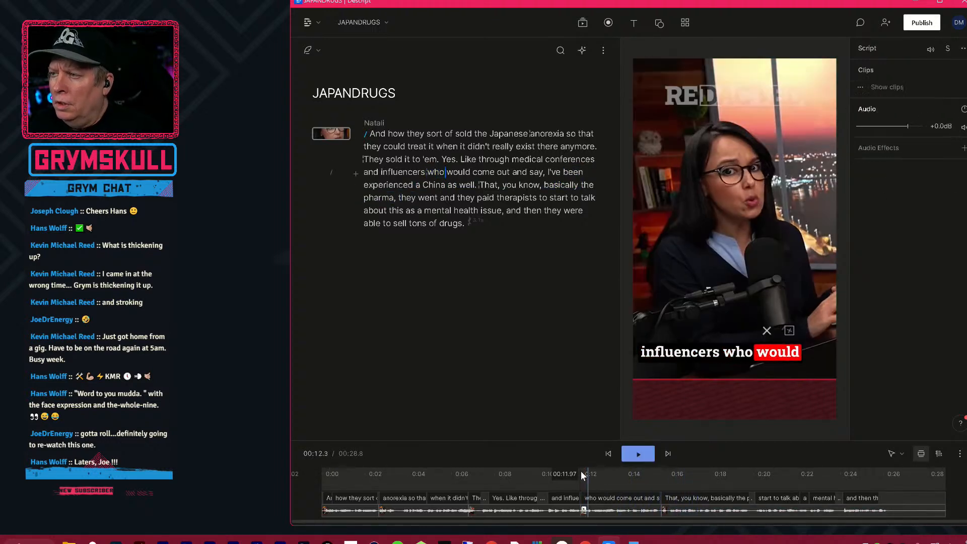
pyautogui.click(545, 482)
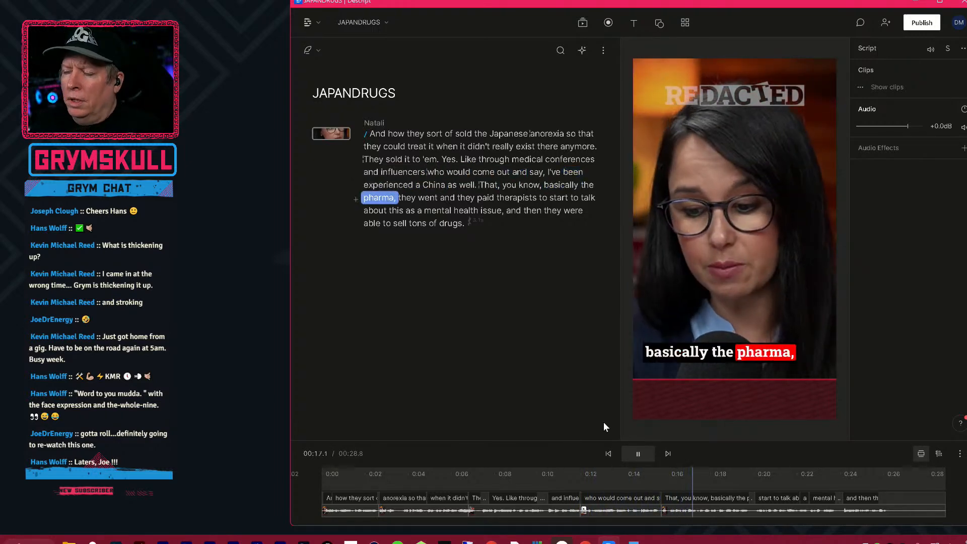
pyautogui.press('space')
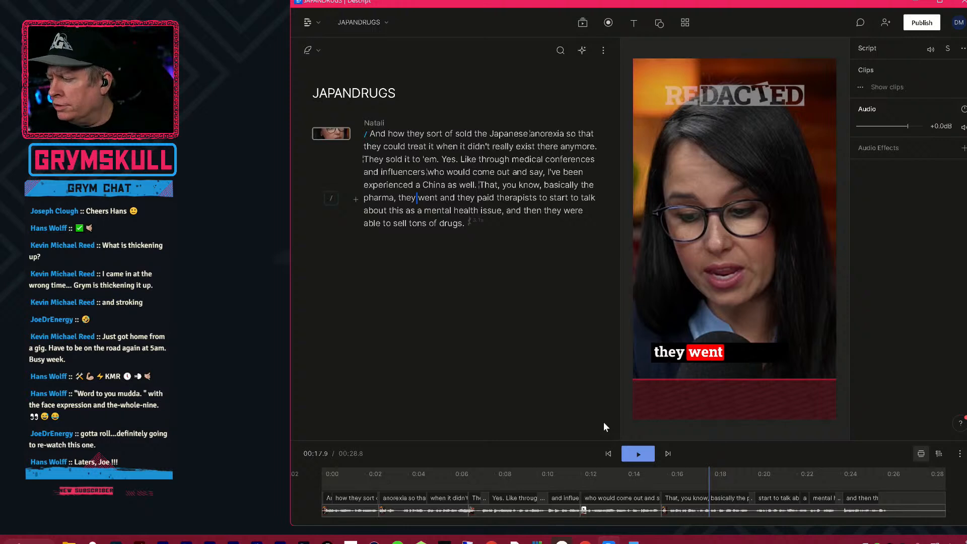
pyautogui.press('space')
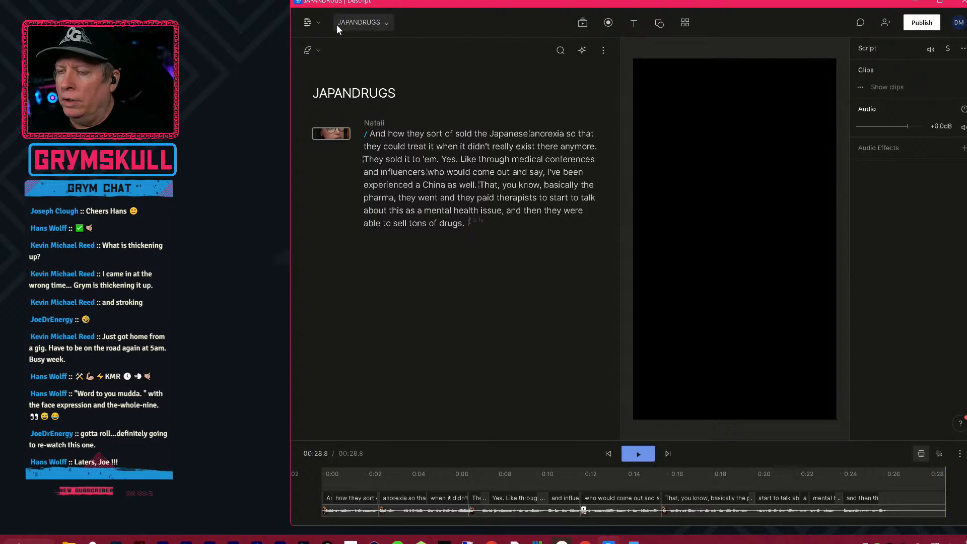
# Create a new, separate project alongside the JAPANDRUGS project.
pyautogui.click(314, 22)
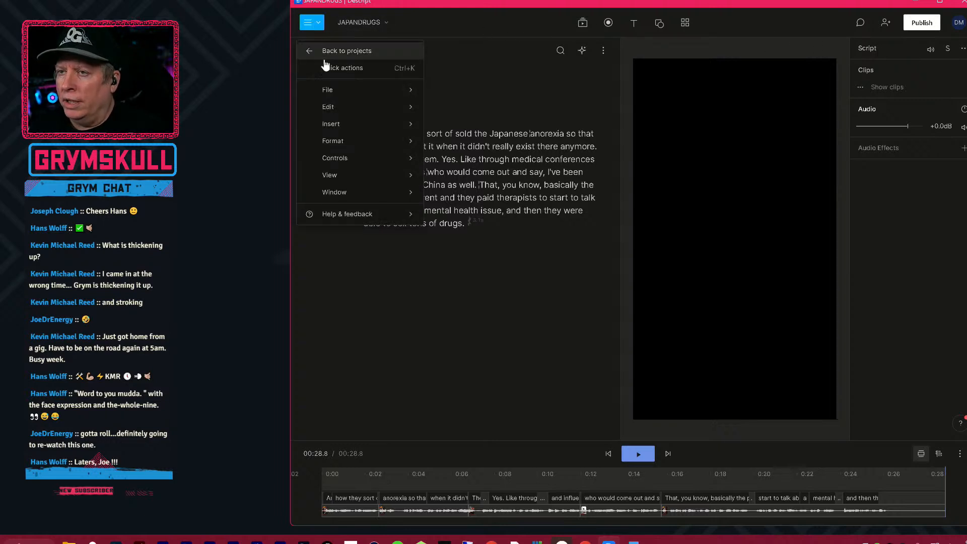
pyautogui.moveTo(345, 89)
pyautogui.moveTo(464, 89)
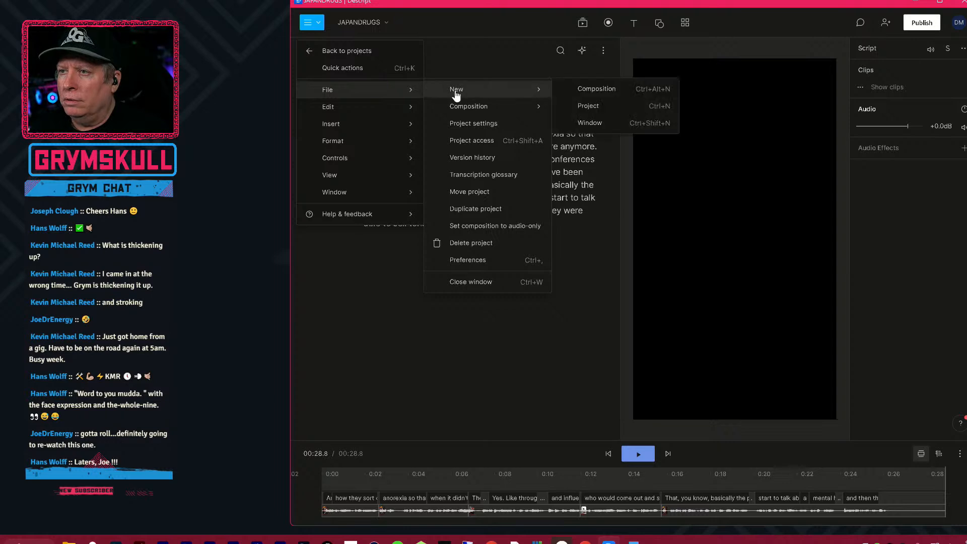
pyautogui.click(593, 106)
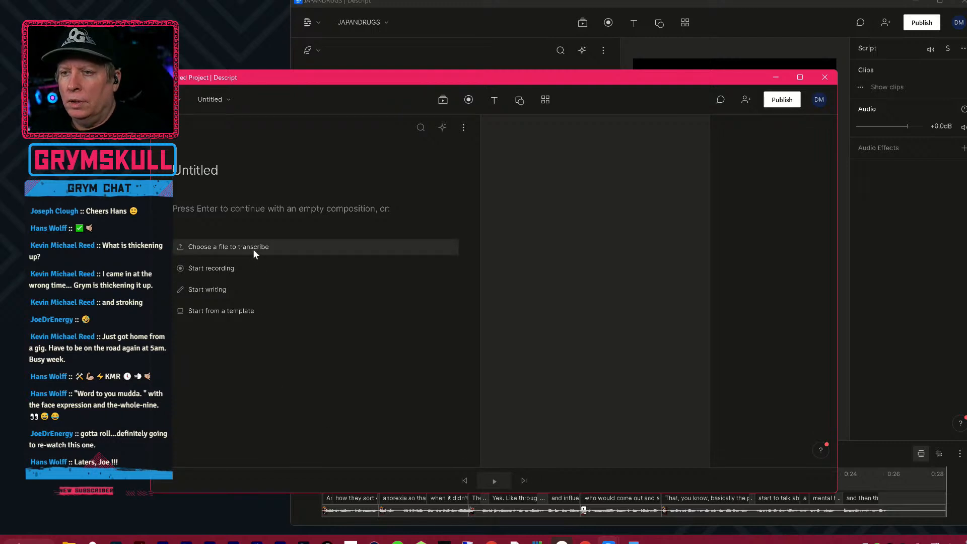
# Import RED-SHORT-01-09-23-JAPAN-DRUGS.mp4 from the SHORTS\JAN folder for transcription in English with one speaker.
pyautogui.click(215, 247)
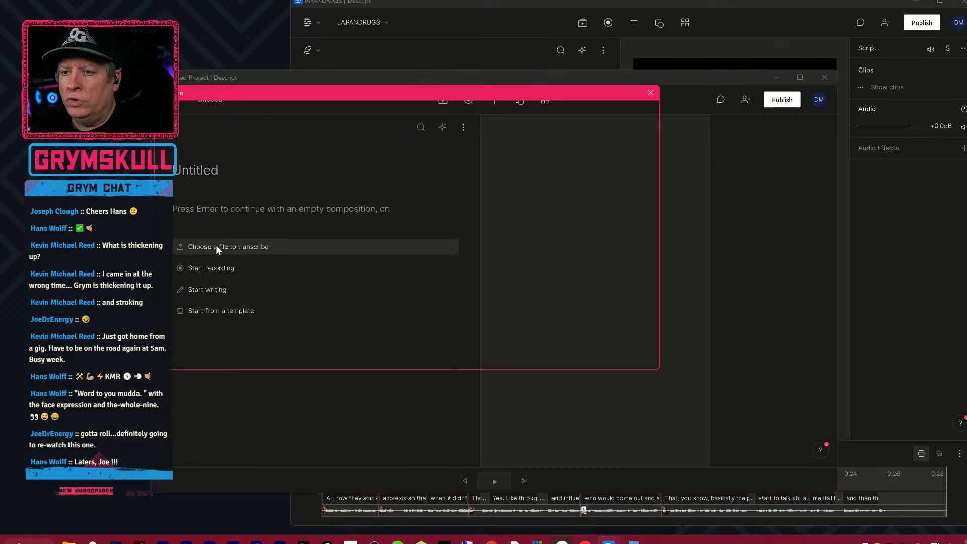
pyautogui.click(409, 113)
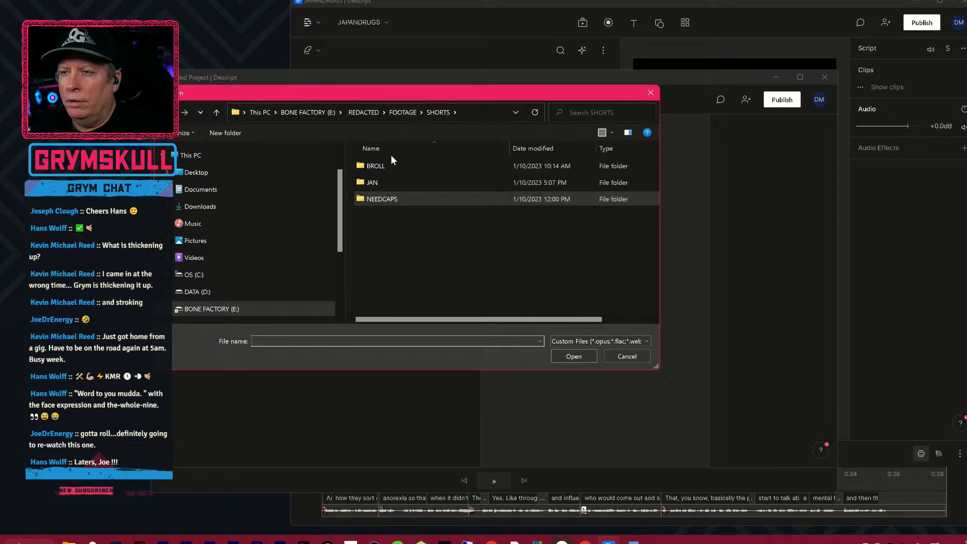
pyautogui.doubleClick(395, 183)
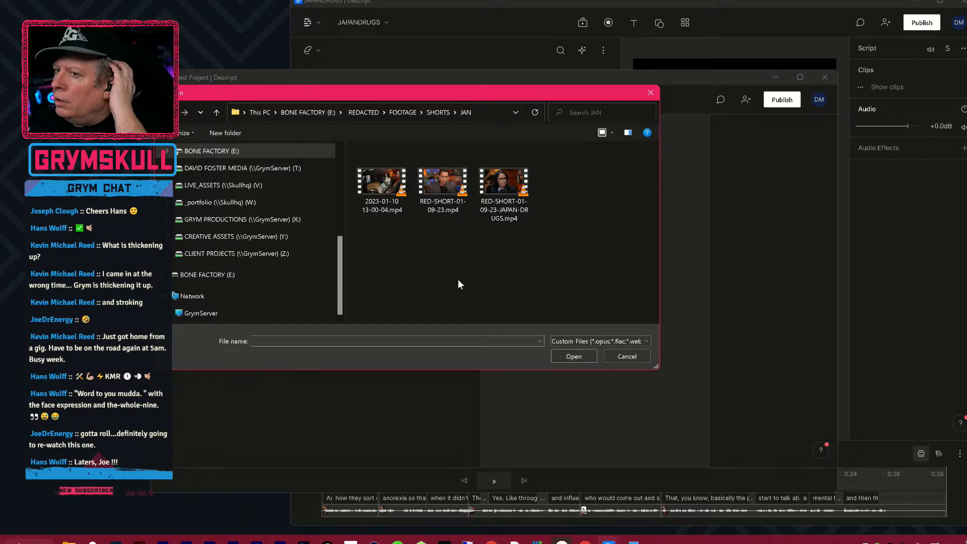
pyautogui.click(513, 217)
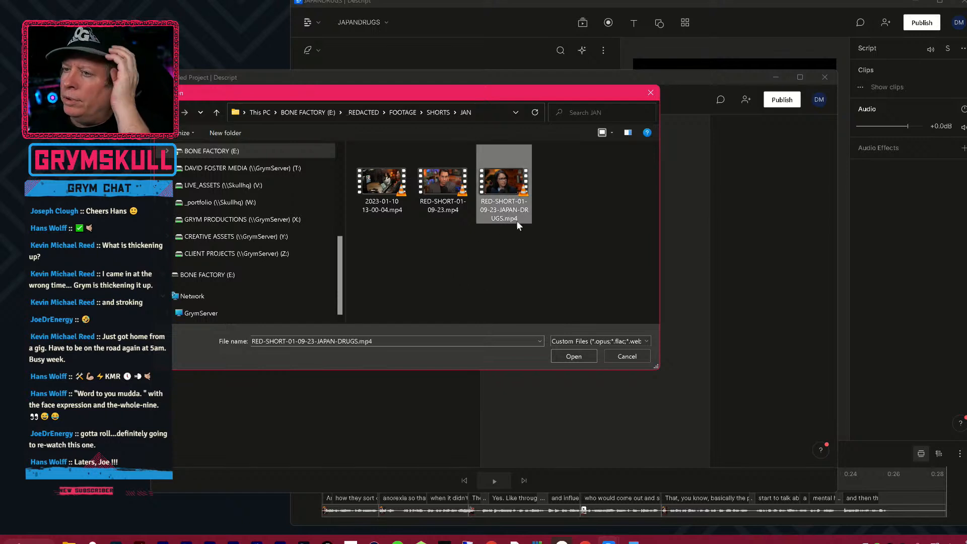
pyautogui.click(569, 357)
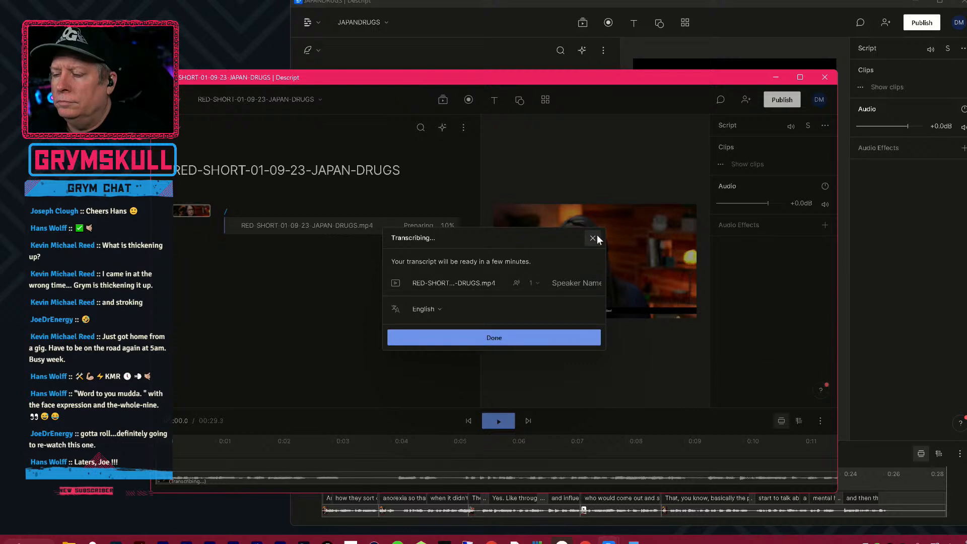
pyautogui.click(506, 336)
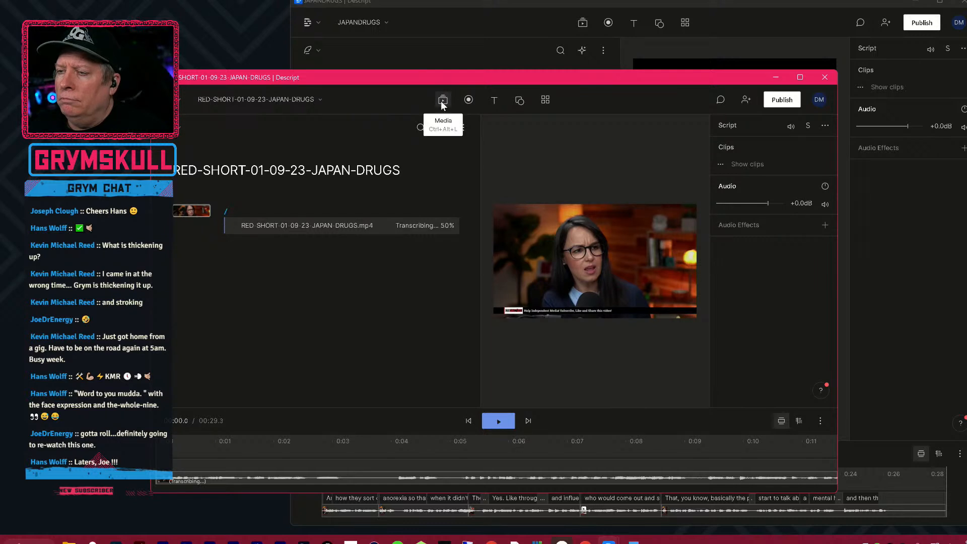
pyautogui.click(181, 100)
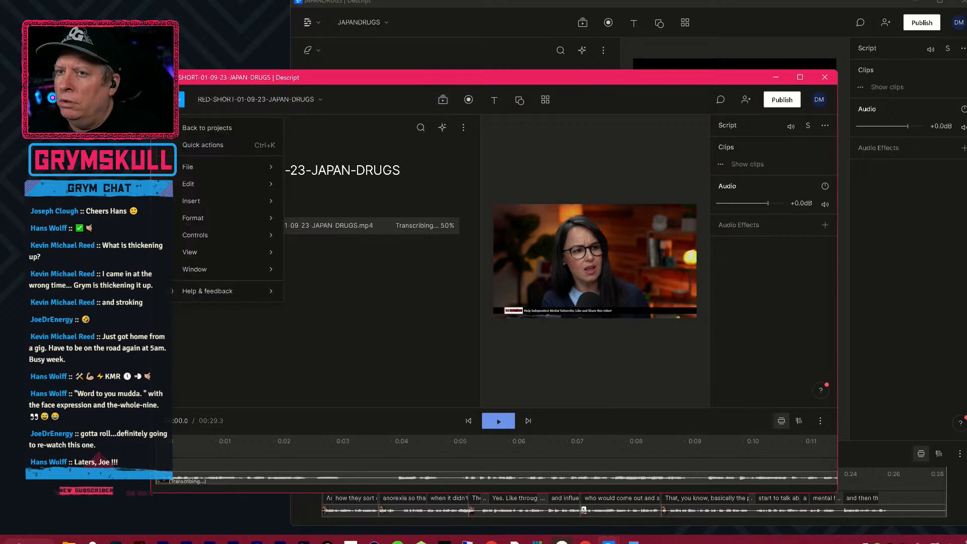
pyautogui.click(313, 104)
pyautogui.click(169, 128)
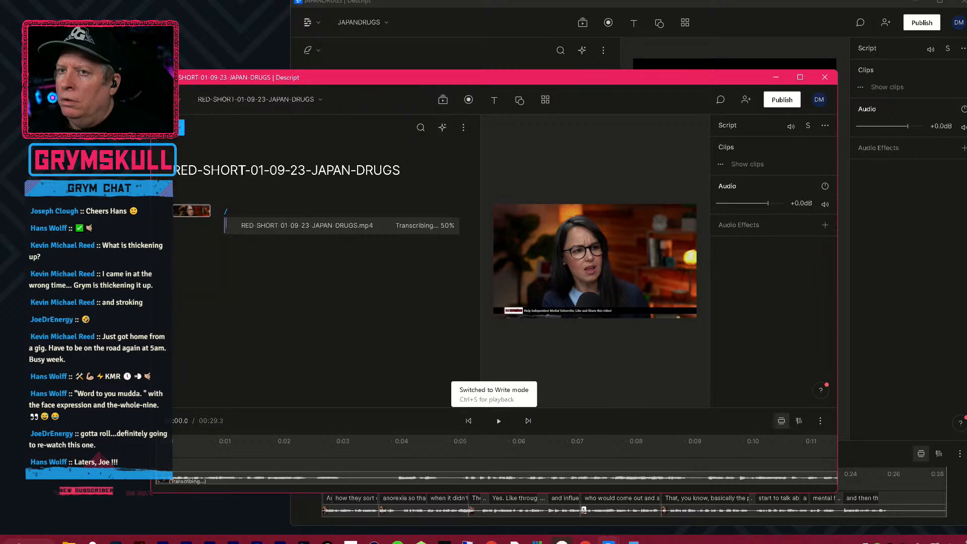
pyautogui.click(182, 128)
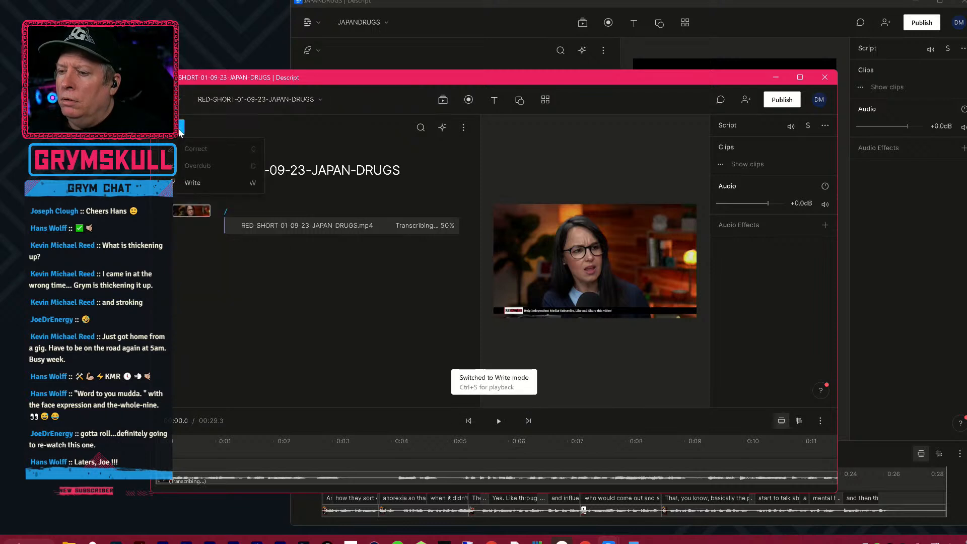
pyautogui.click(251, 314)
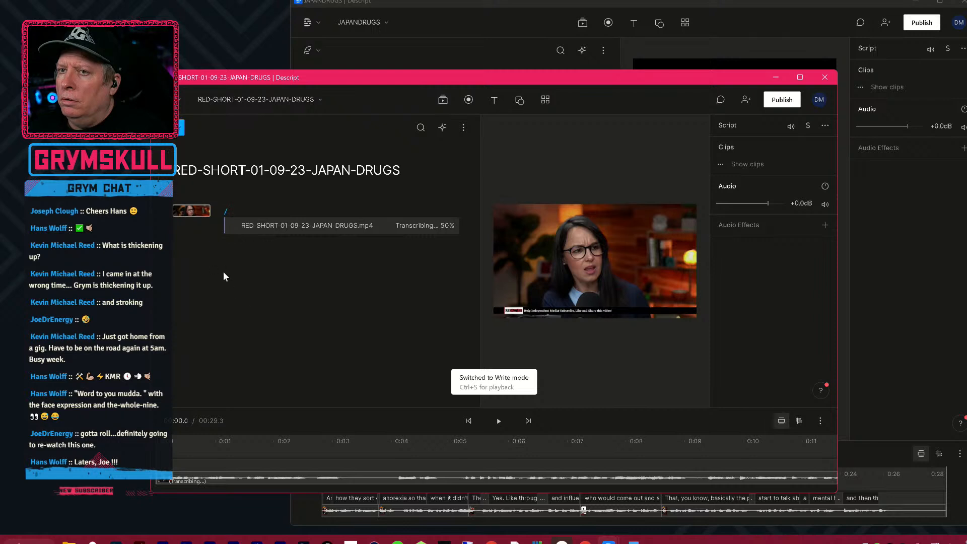
pyautogui.click(180, 135)
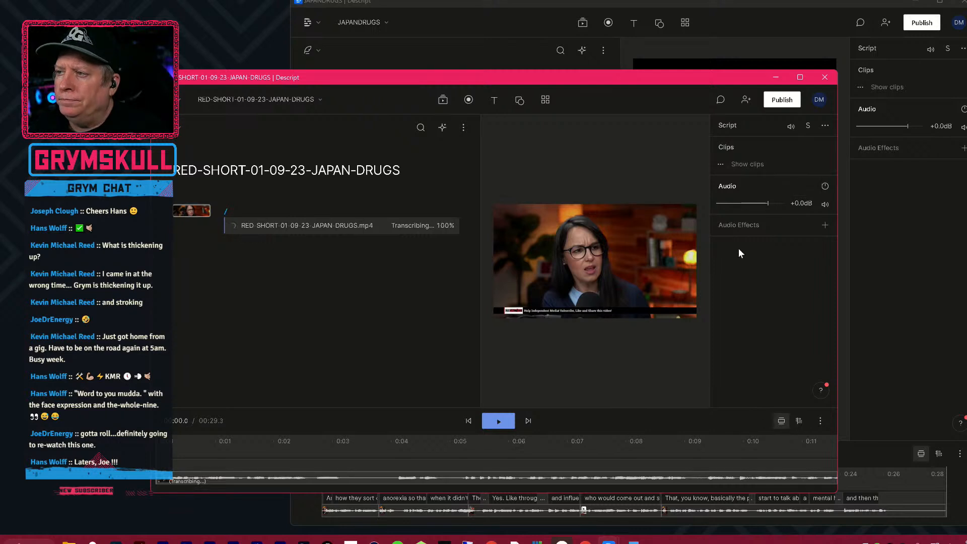
pyautogui.click(719, 164)
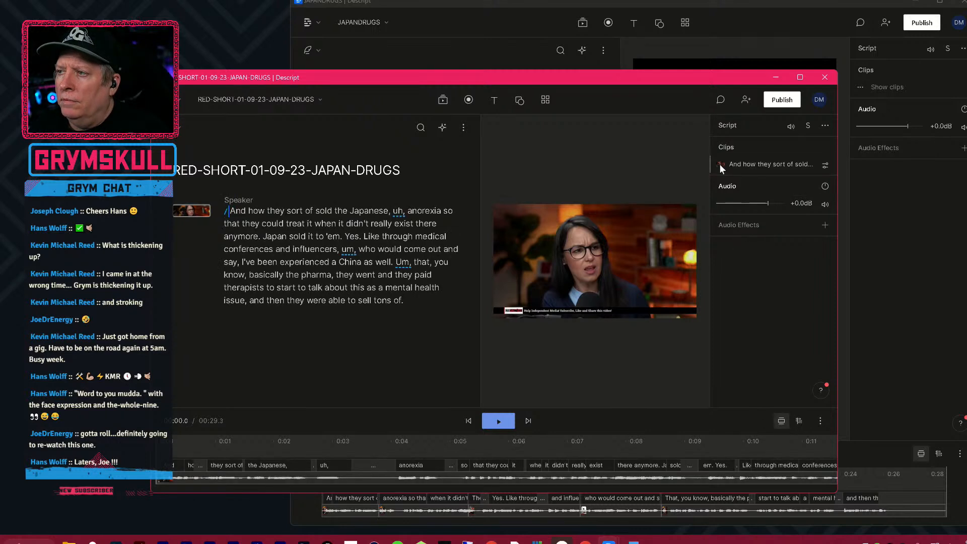
pyautogui.click(824, 126)
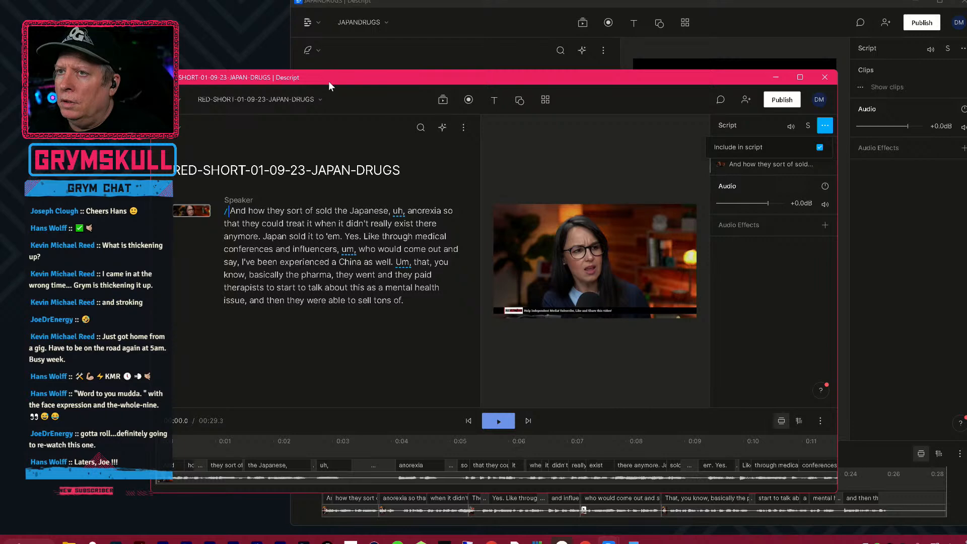
# Minimize the JAPANDRUGS project window and review the new project's general settings.
pyautogui.click(917, 3)
pyautogui.click(917, 3)
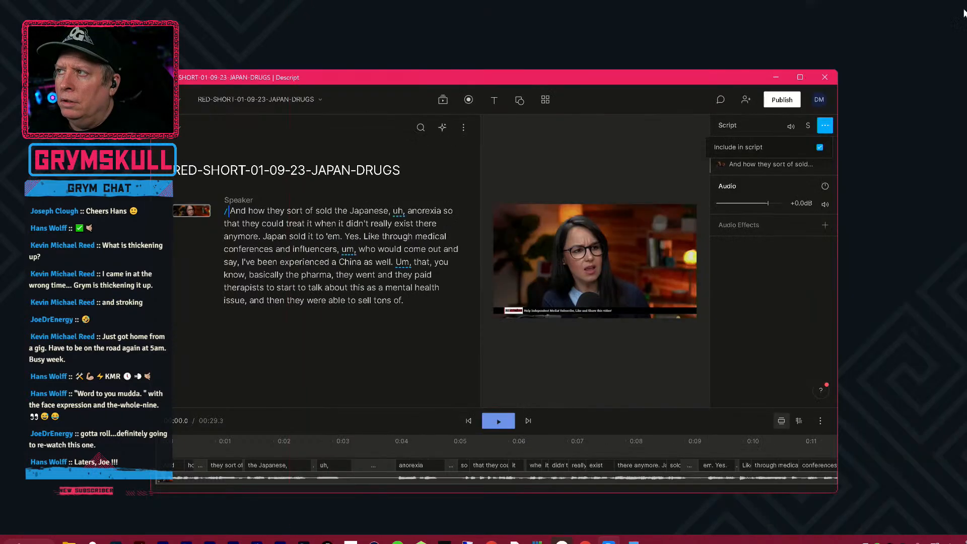
pyautogui.click(181, 98)
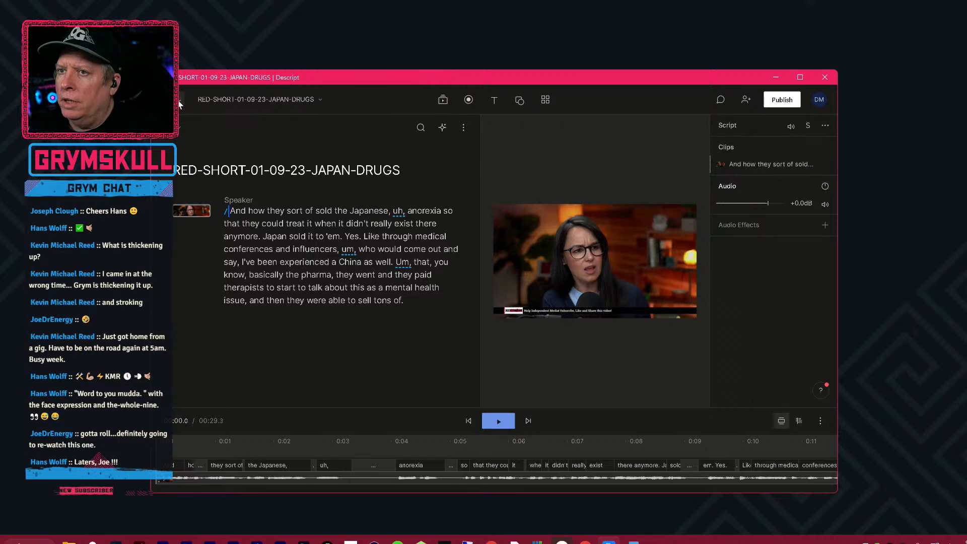
pyautogui.click(180, 99)
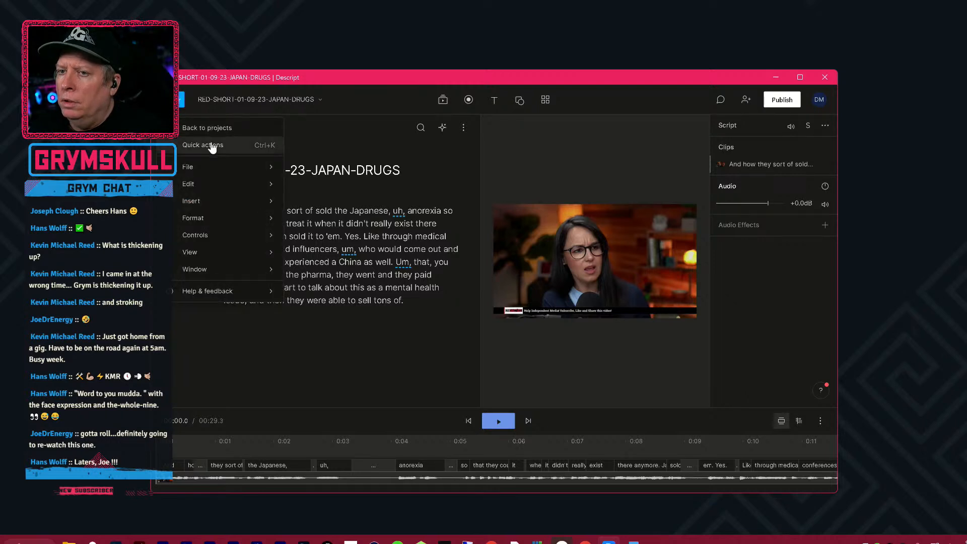
pyautogui.moveTo(216, 239)
pyautogui.moveTo(214, 261)
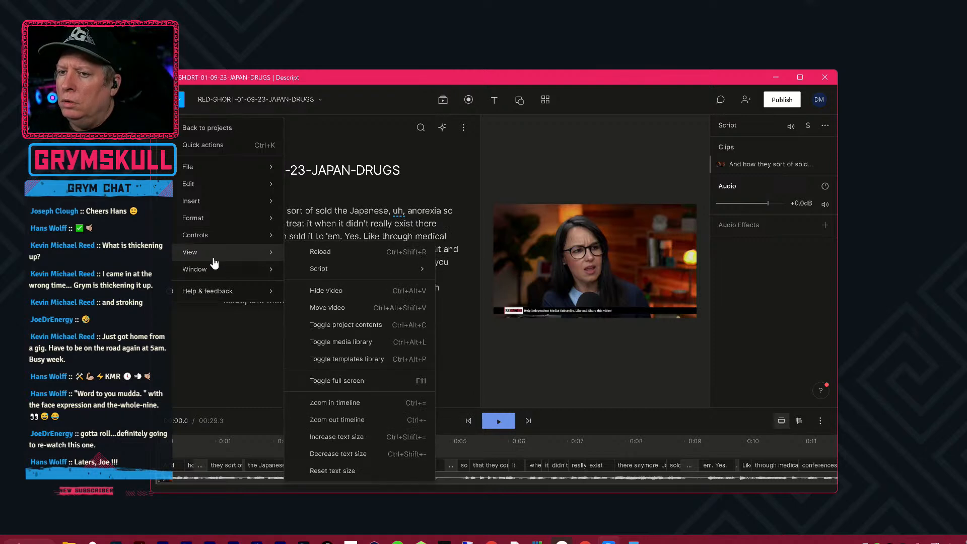
pyautogui.moveTo(197, 187)
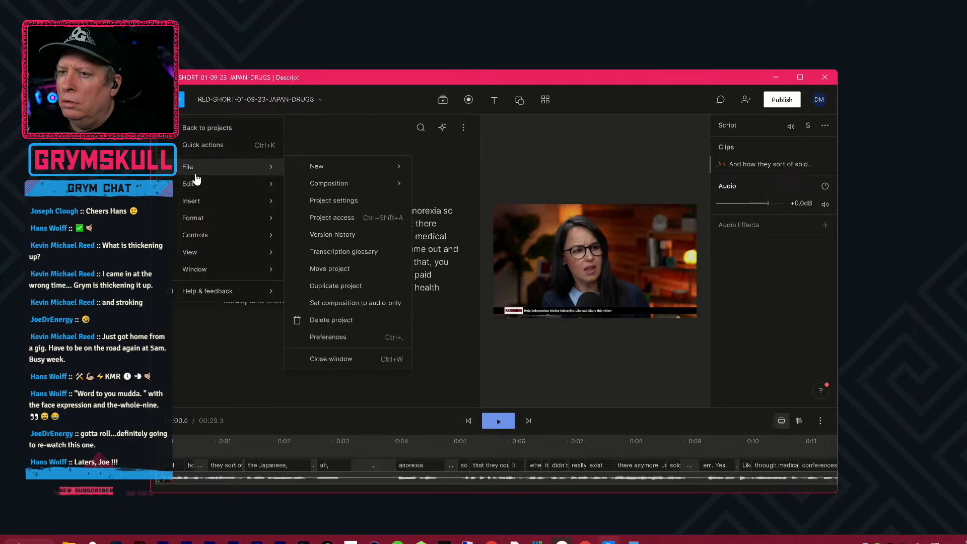
pyautogui.click(334, 201)
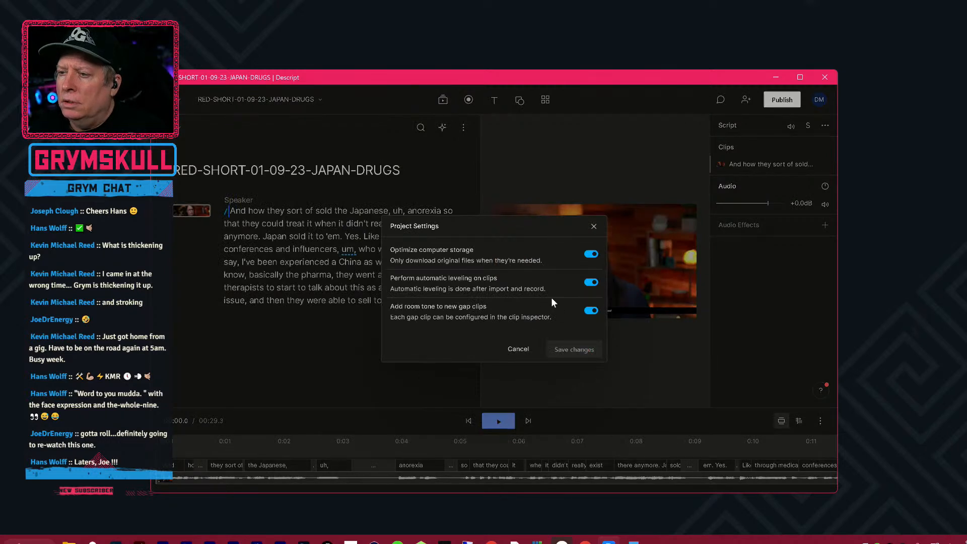
pyautogui.click(518, 349)
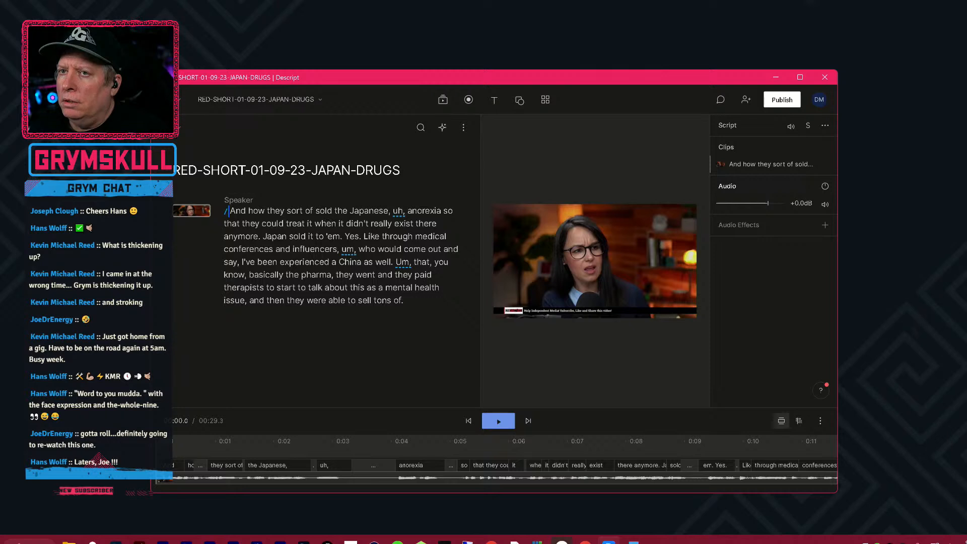
# Review the app preferences, including the choices for the default project type.
pyautogui.click(181, 99)
pyautogui.moveTo(210, 170)
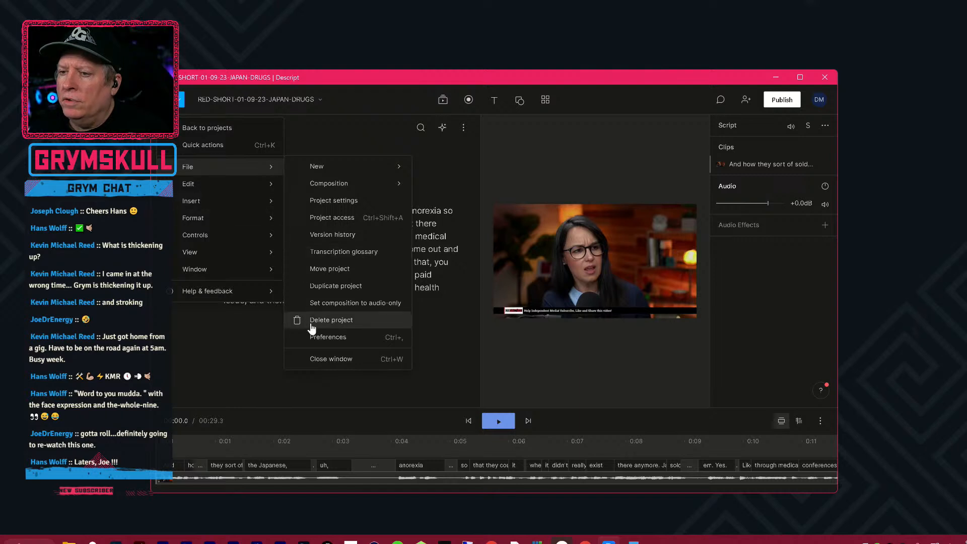
pyautogui.click(325, 338)
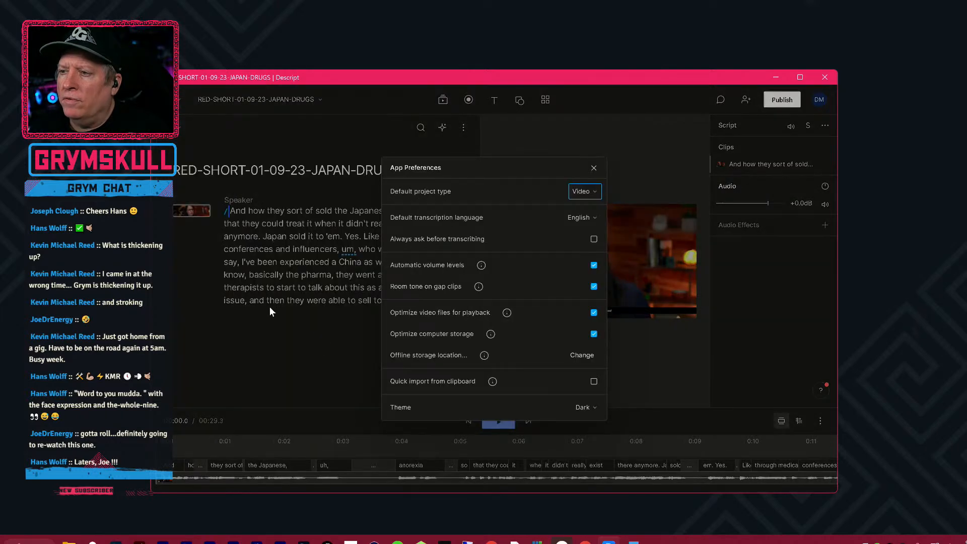
pyautogui.click(586, 190)
pyautogui.click(586, 190)
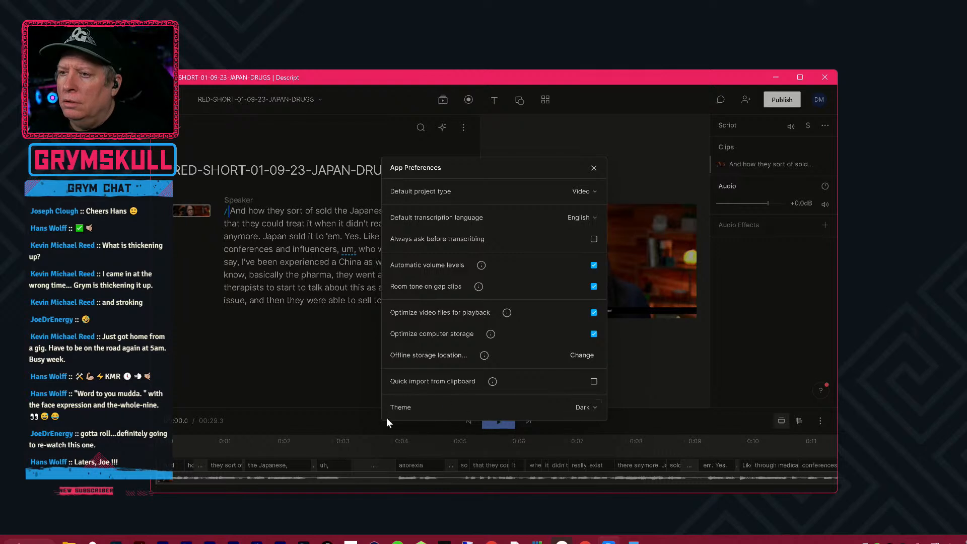
pyautogui.click(216, 326)
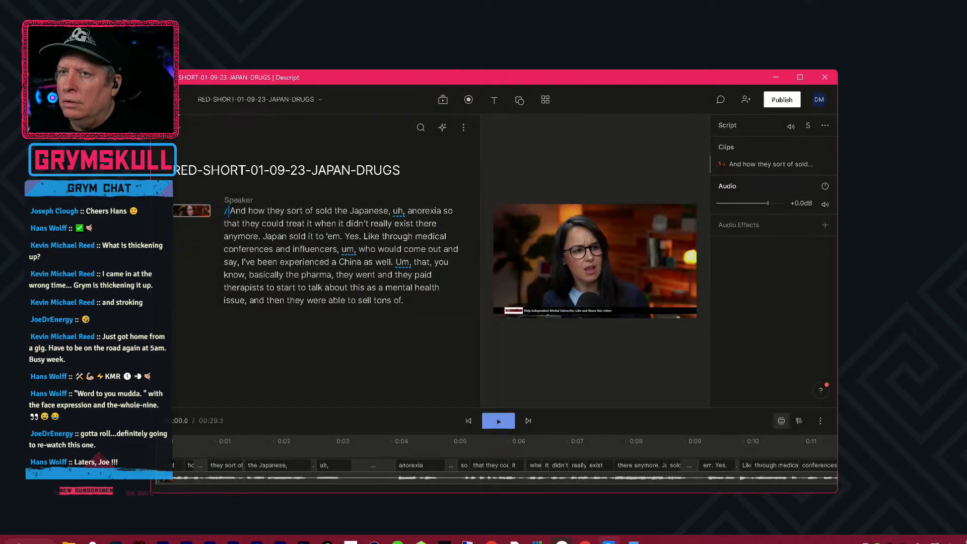
# Open the Descript Help Center in the browser and search it for "Change project aspect ratio".
pyautogui.click(181, 99)
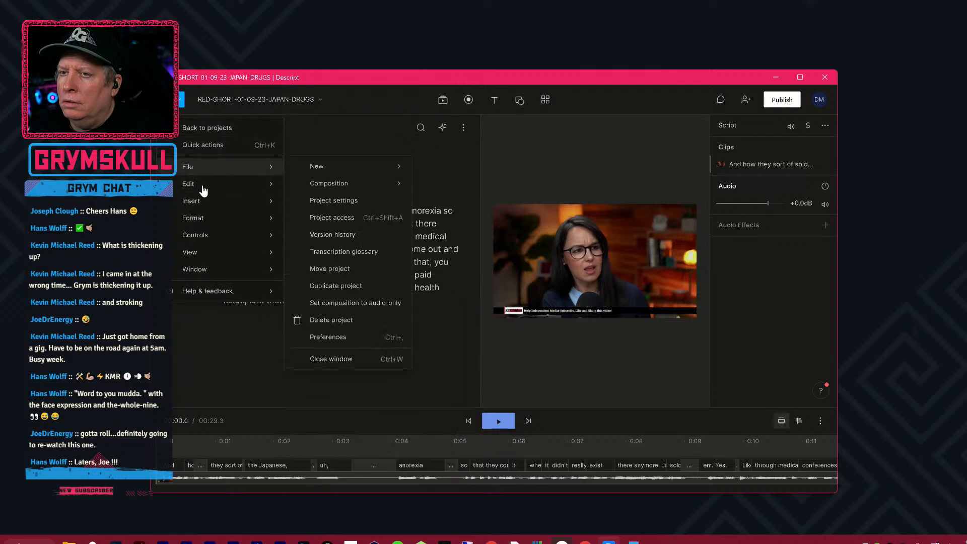
pyautogui.moveTo(204, 188)
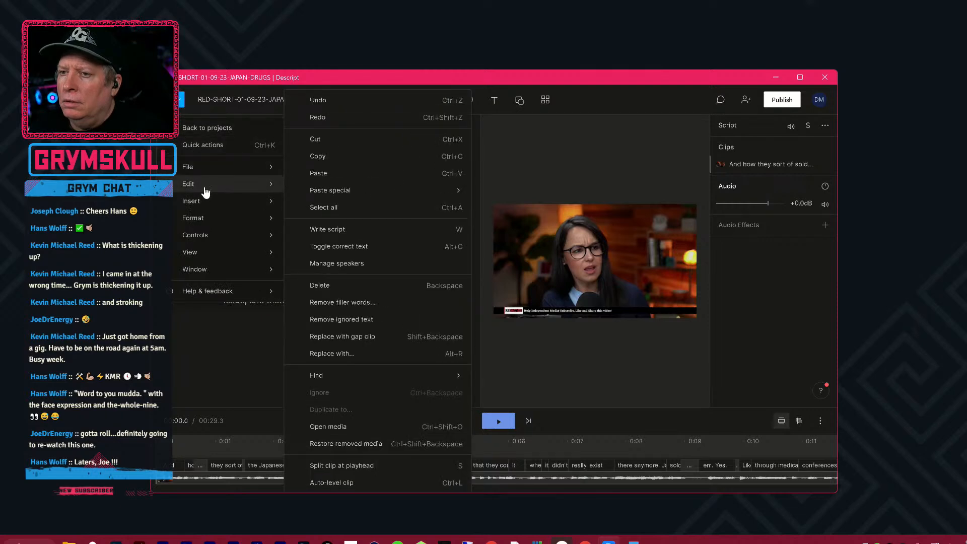
pyautogui.moveTo(210, 222)
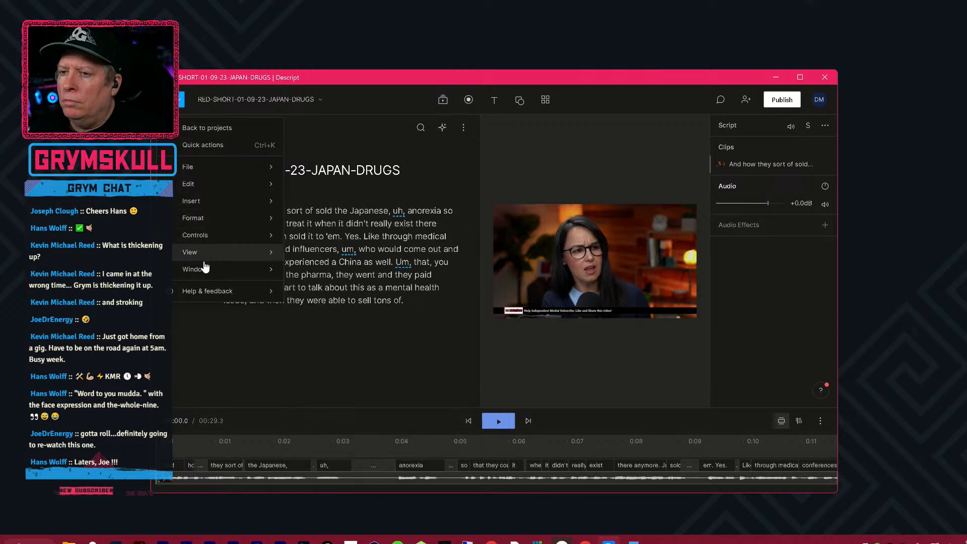
pyautogui.moveTo(219, 291)
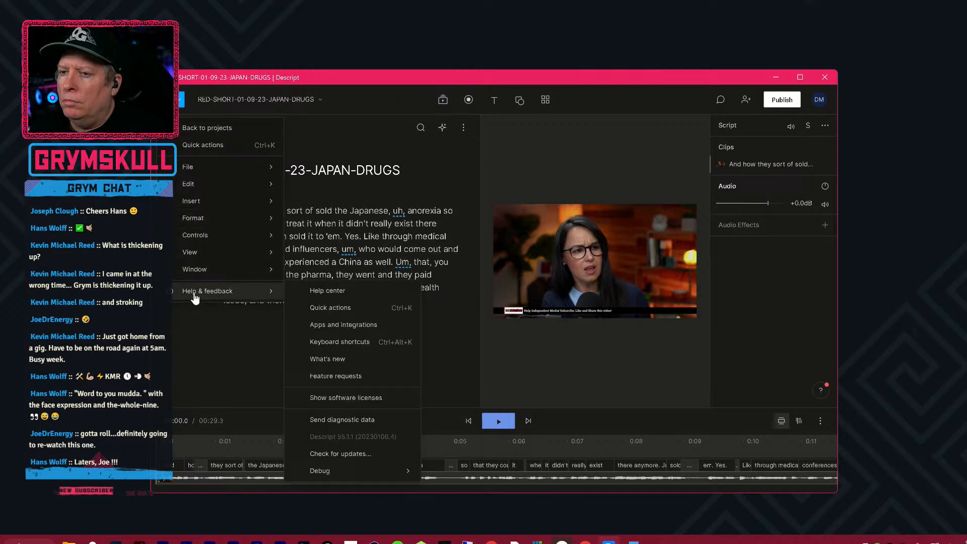
pyautogui.click(316, 296)
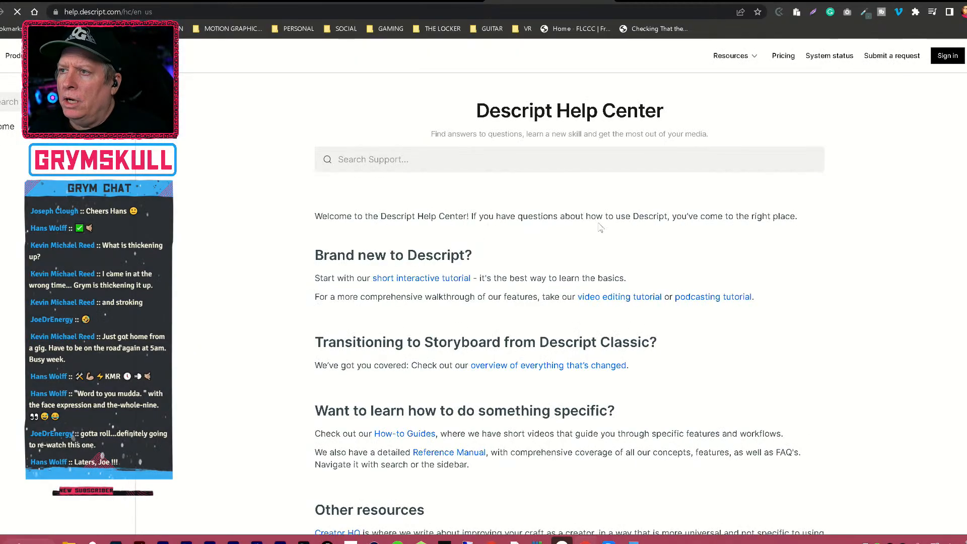
pyautogui.click(649, 166)
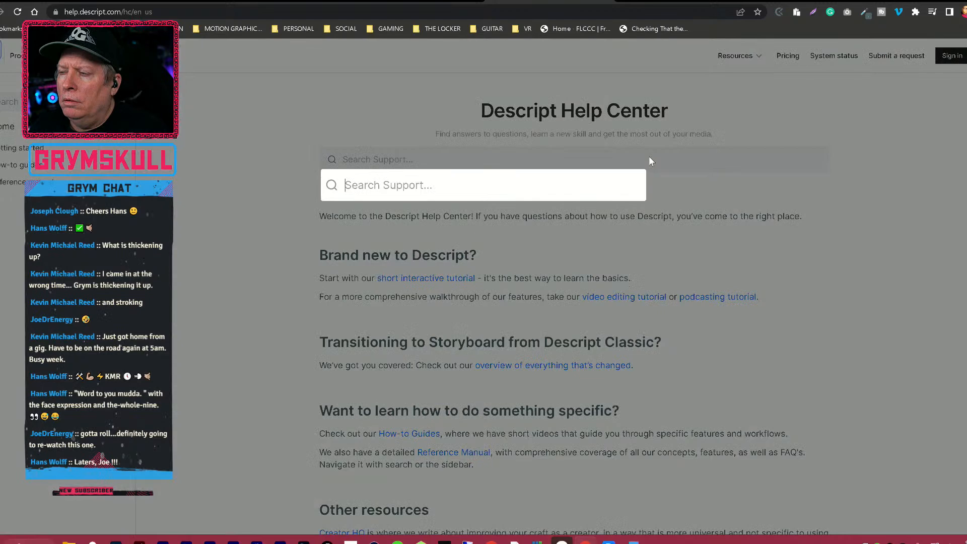
pyautogui.write('C')
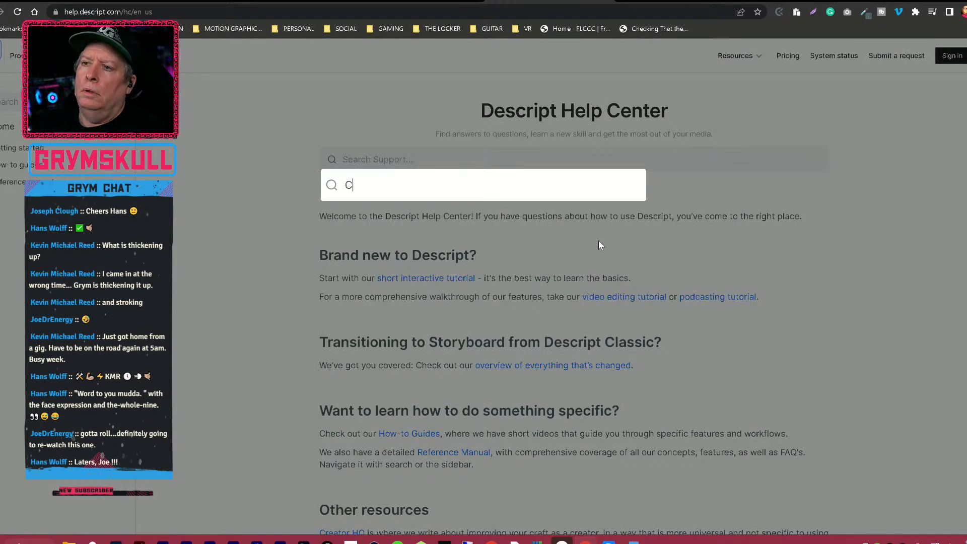
pyautogui.write('hange proje')
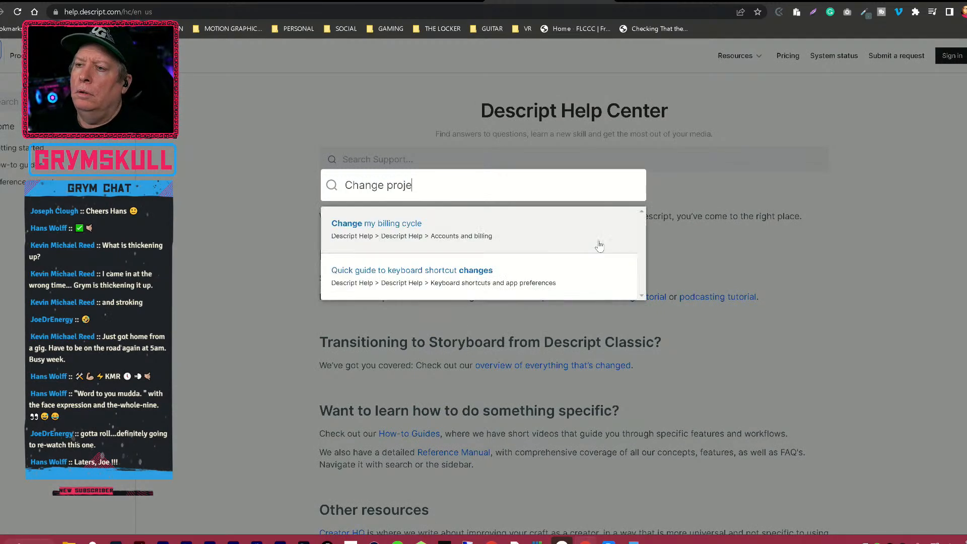
pyautogui.write('ct aspect ra')
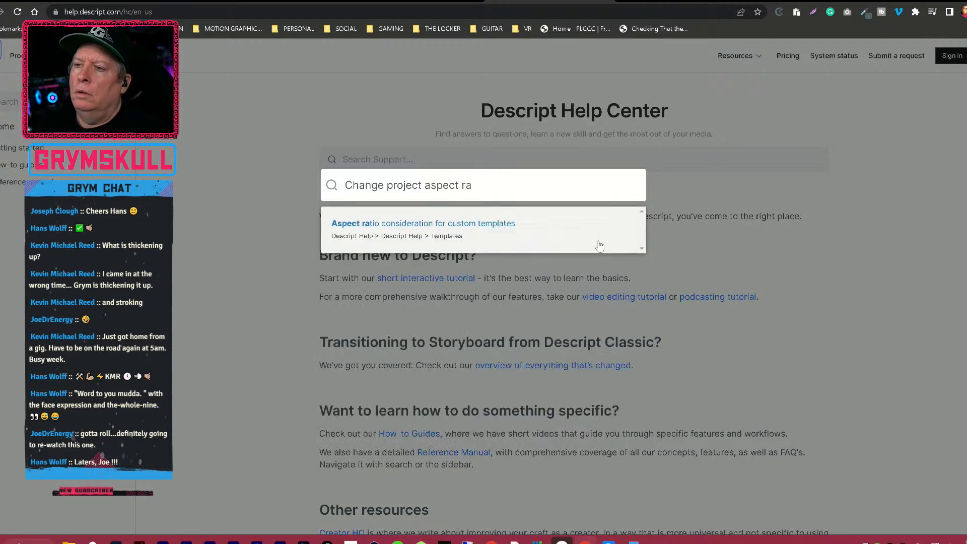
pyautogui.write('tio')
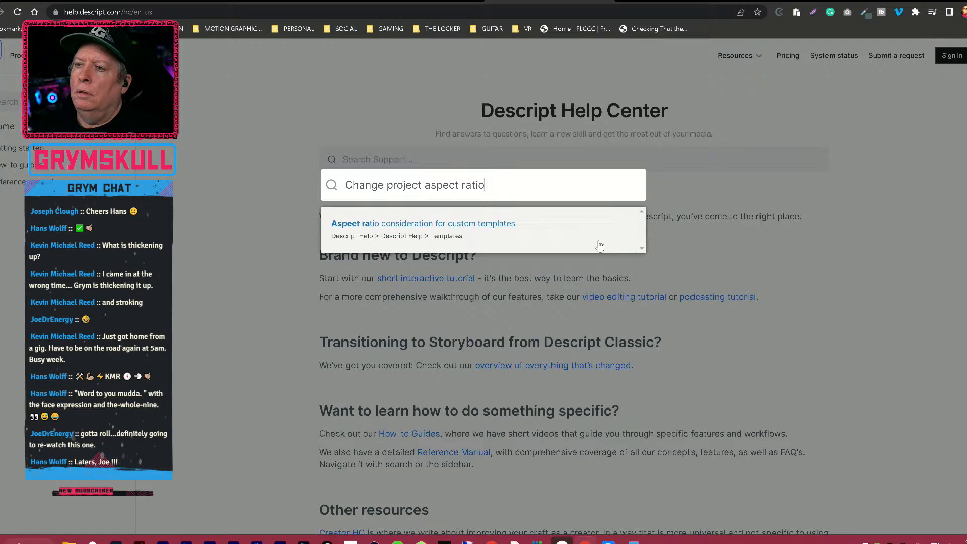
# Read the "Aspect ratio consideration for custom templates" article, including the composition aspect ratio instructions, and return to the Descript project.
pyautogui.click(600, 245)
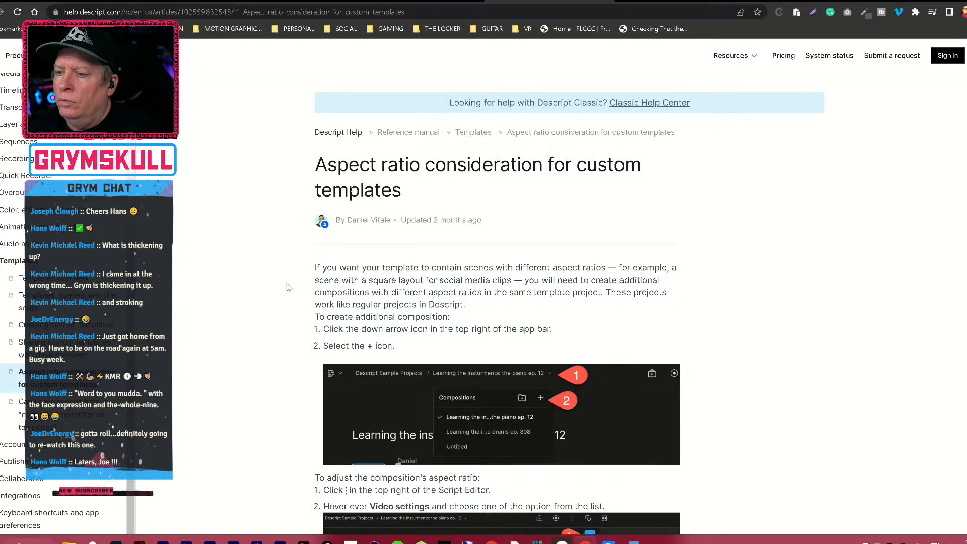
pyautogui.scroll(-4, 288, 287)
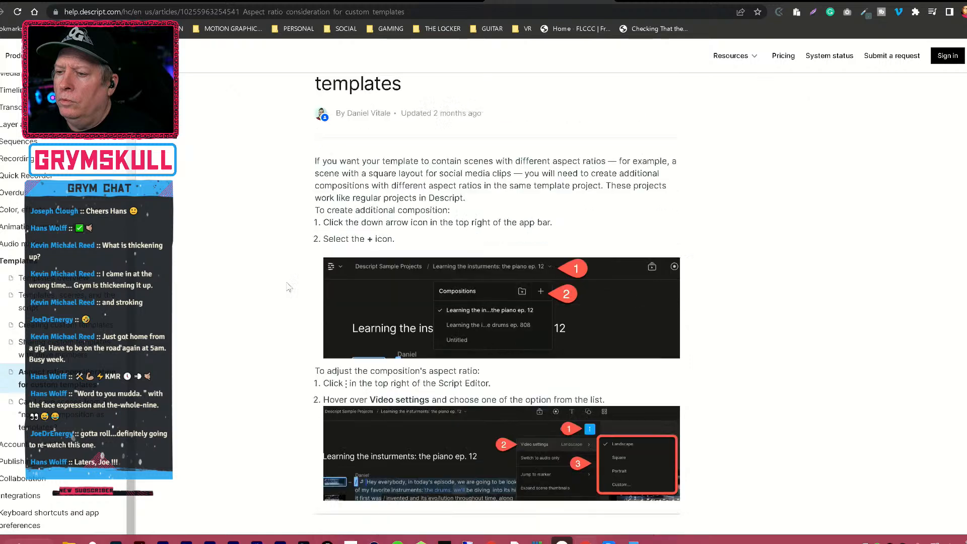
pyautogui.scroll(-1, 288, 288)
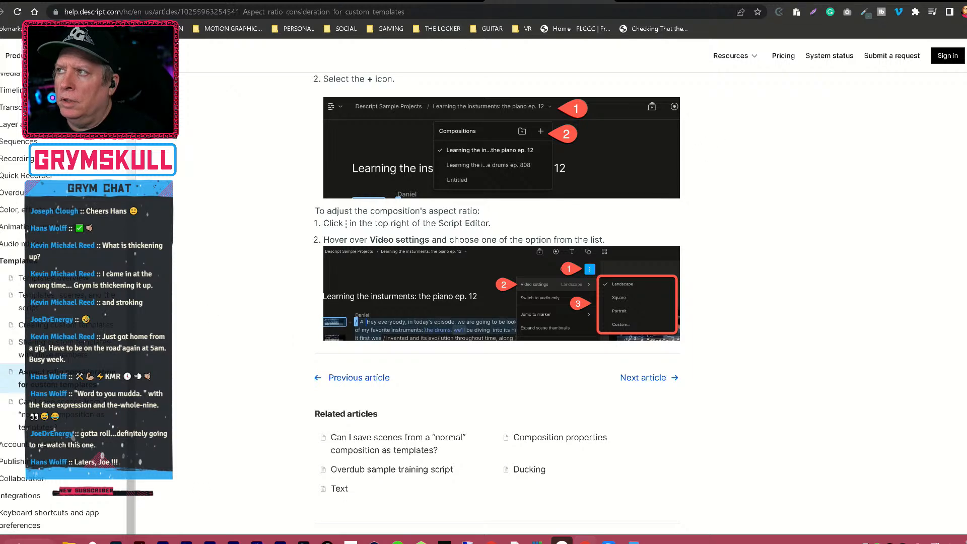
pyautogui.click(922, 0)
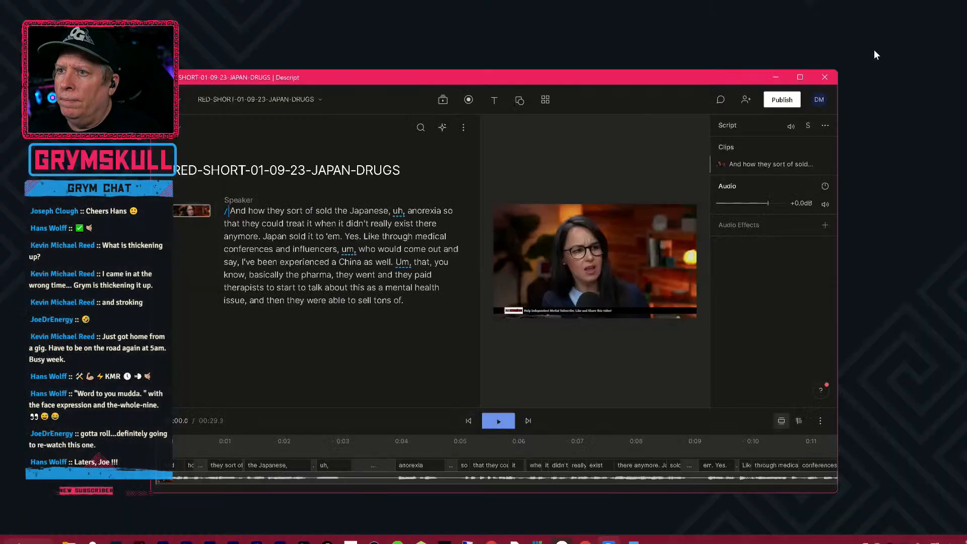
# Look through the media library, timeline options and the scene's own commands for an aspect ratio setting.
pyautogui.click(192, 212)
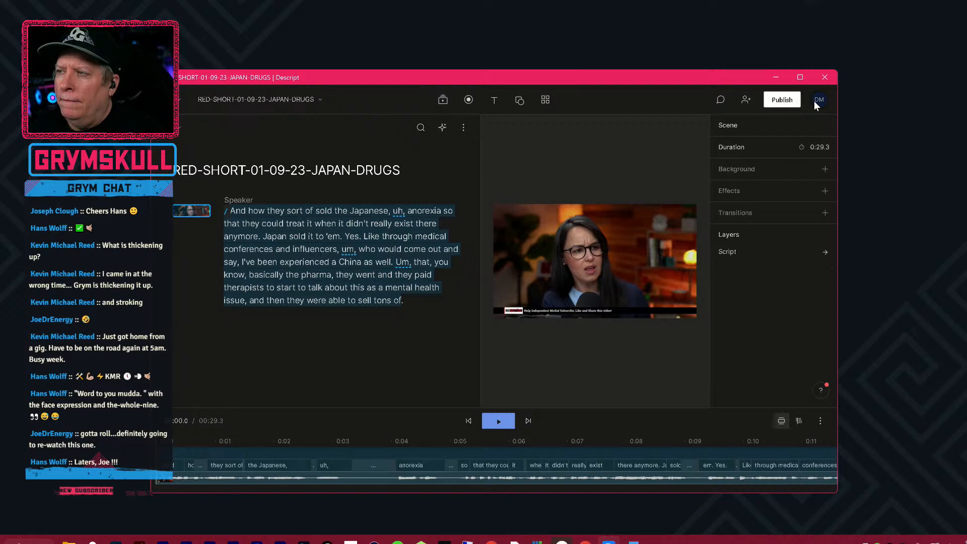
pyautogui.click(444, 100)
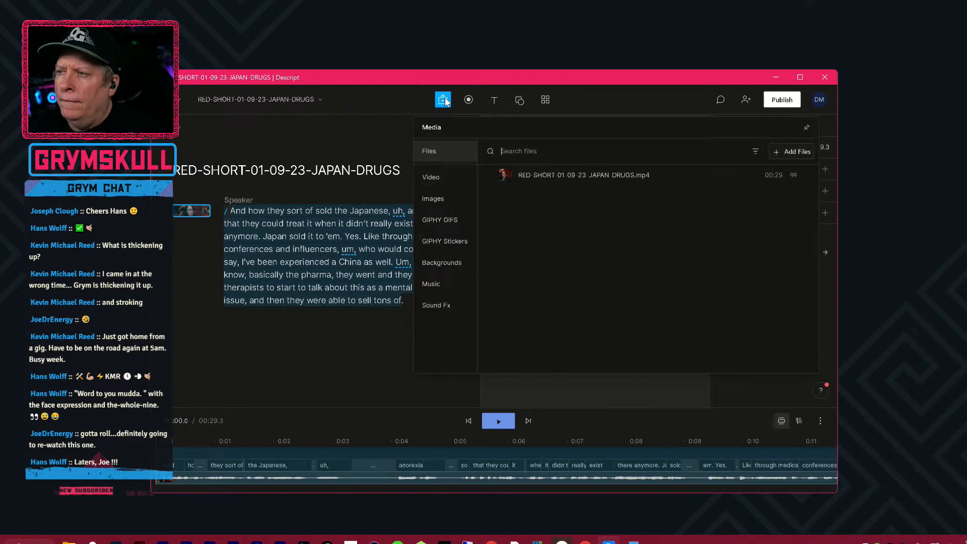
pyautogui.click(431, 179)
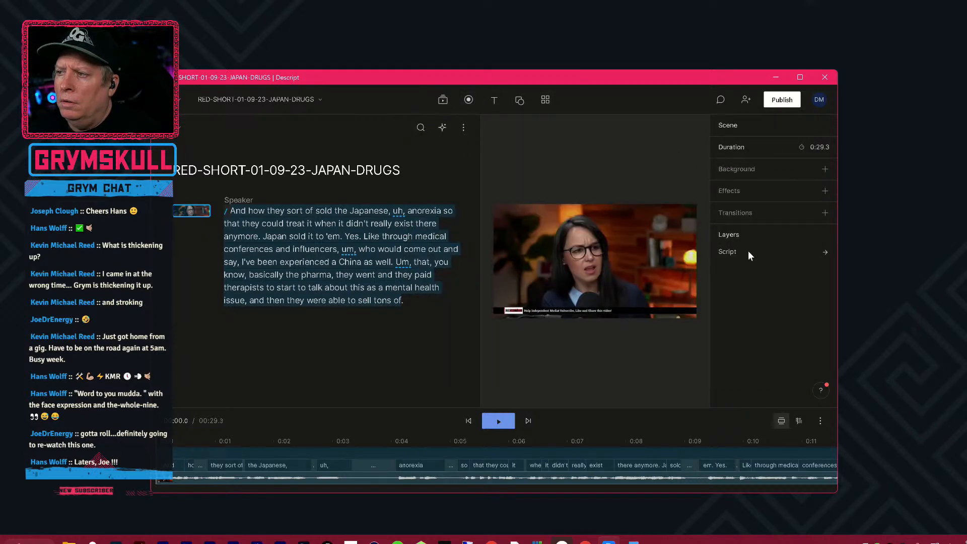
pyautogui.click(819, 422)
pyautogui.click(819, 427)
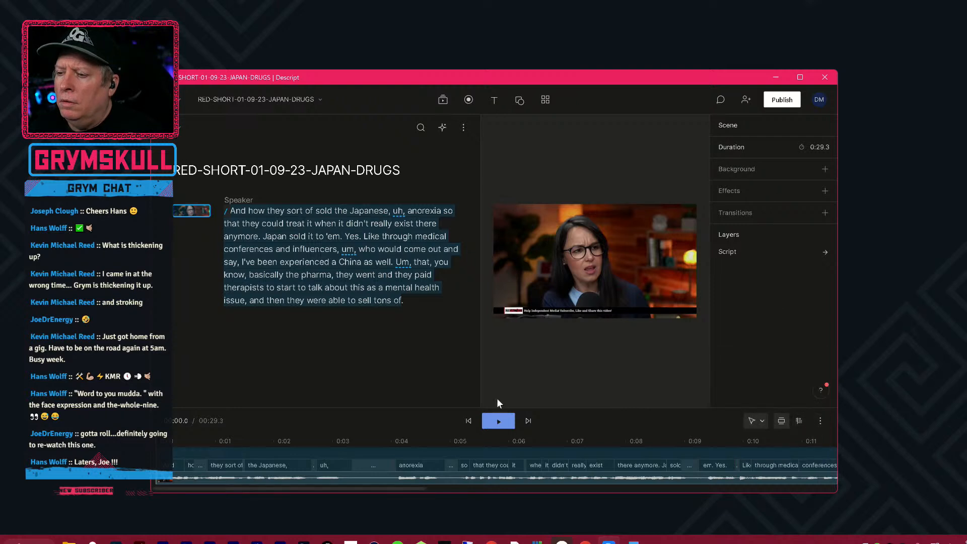
pyautogui.click(226, 212)
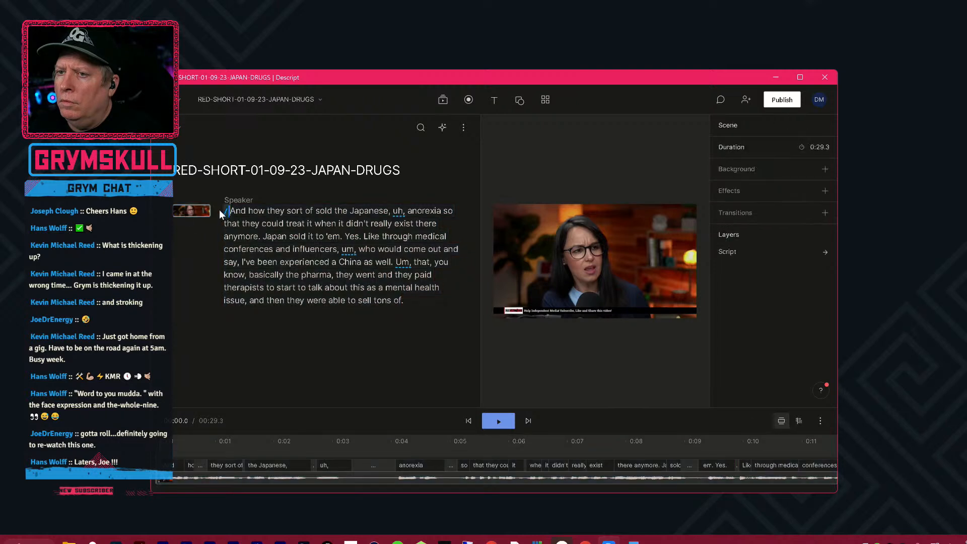
pyautogui.click(204, 214)
pyautogui.rightClick(206, 214)
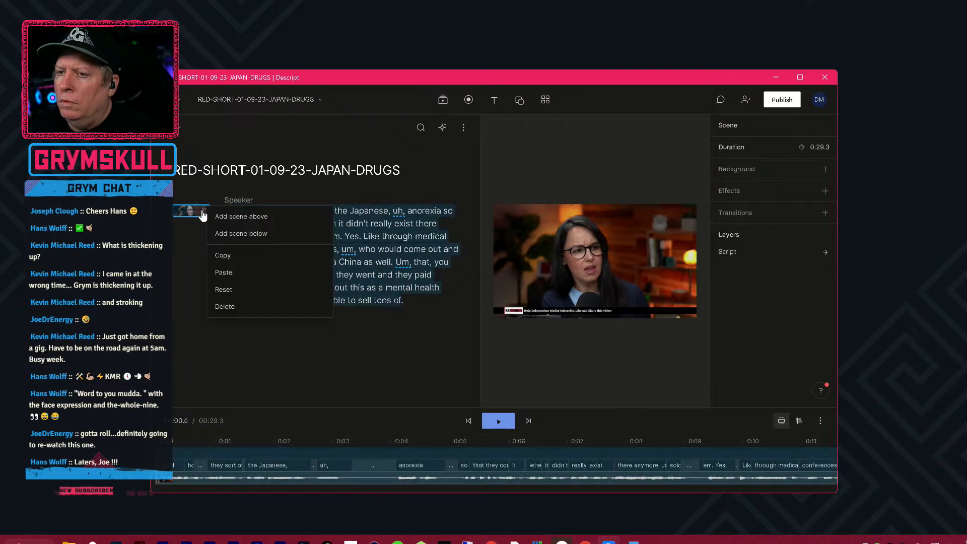
pyautogui.click(184, 276)
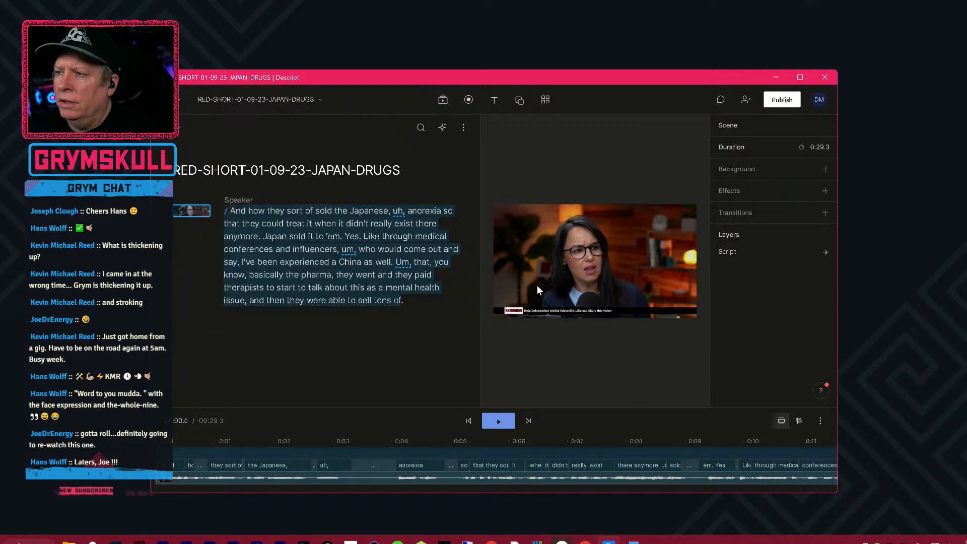
# Set the RED-SHORT-01-09-23-JAPAN-DRUGS composition's video settings to Portrait and review the available format options.
pyautogui.click(508, 274)
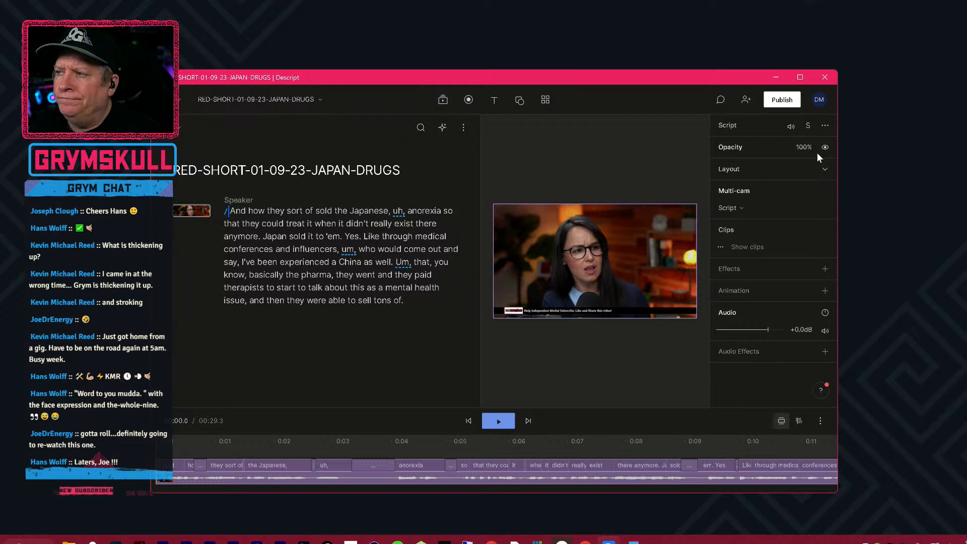
pyautogui.click(825, 127)
pyautogui.click(826, 128)
pyautogui.click(464, 128)
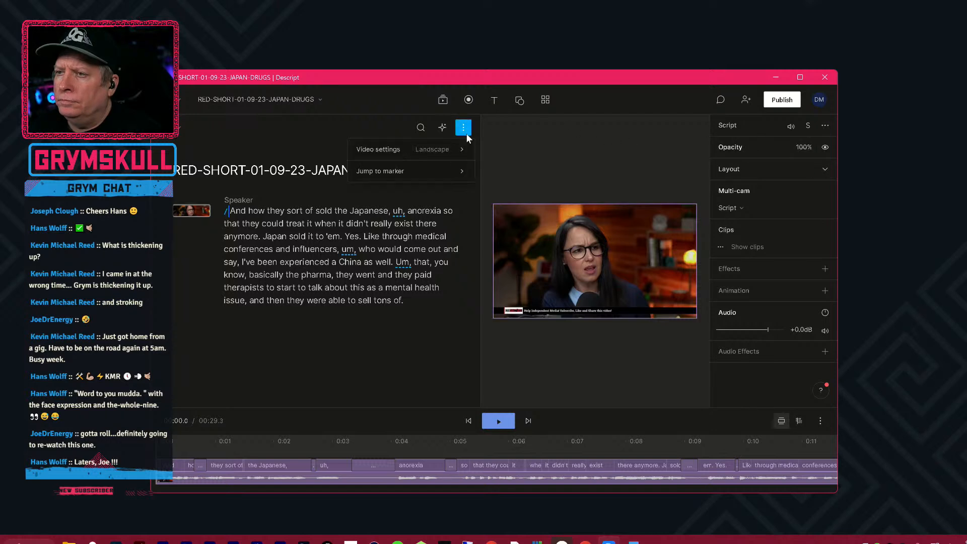
pyautogui.moveTo(461, 137)
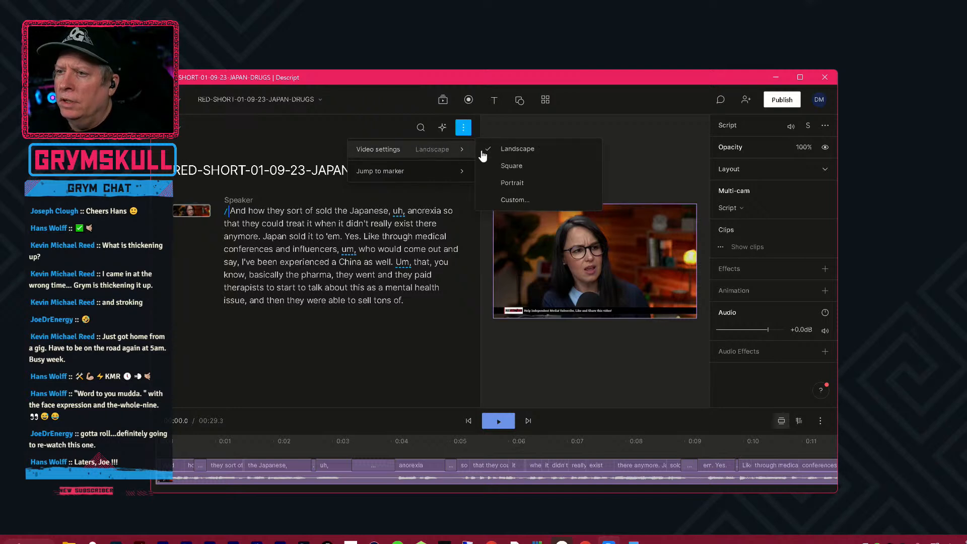
pyautogui.click(537, 183)
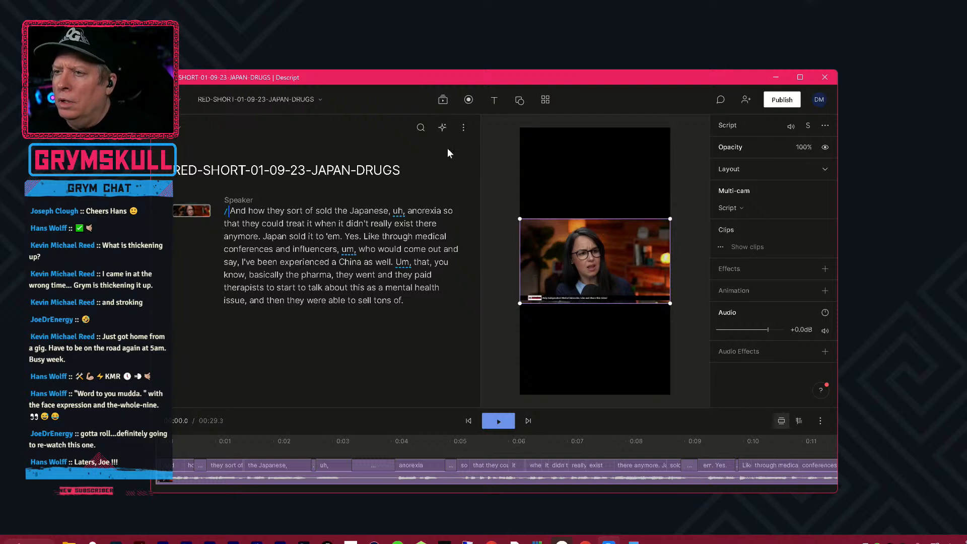
pyautogui.click(464, 127)
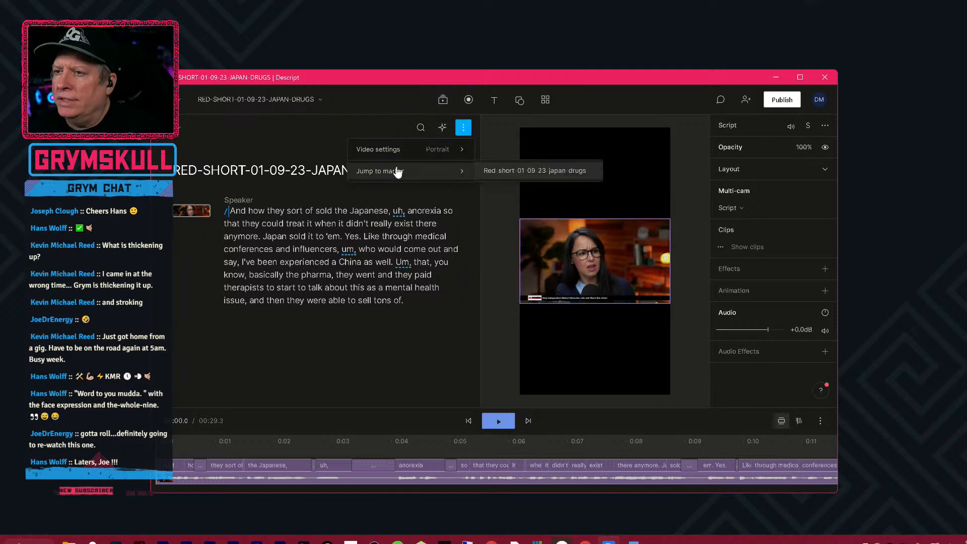
pyautogui.moveTo(402, 159)
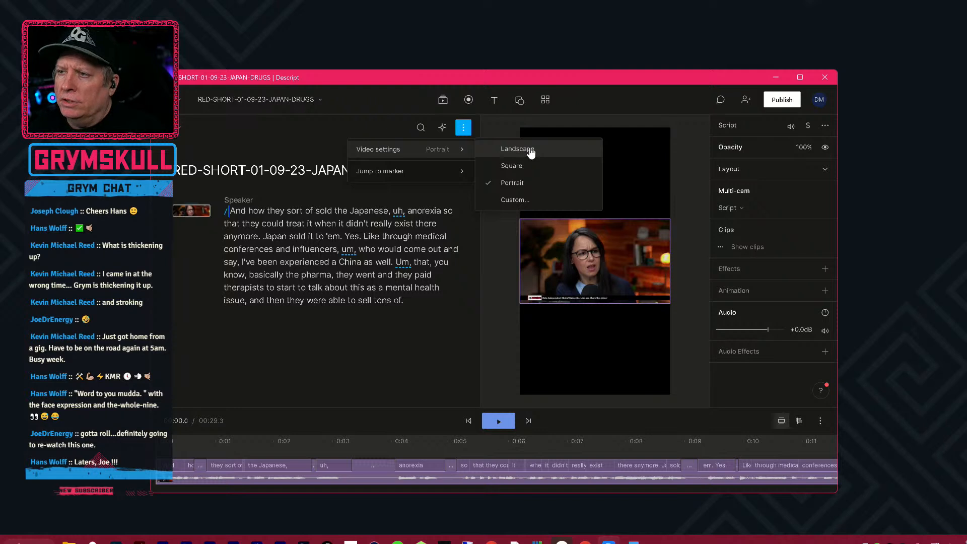
# Enlarge the script video to fill the portrait frame's height and shift it horizontally to frame the speaker.
pyautogui.click(660, 225)
pyautogui.moveTo(670, 219); pyautogui.dragTo(739, 123)
pyautogui.moveTo(592, 237); pyautogui.dragTo(615, 240)
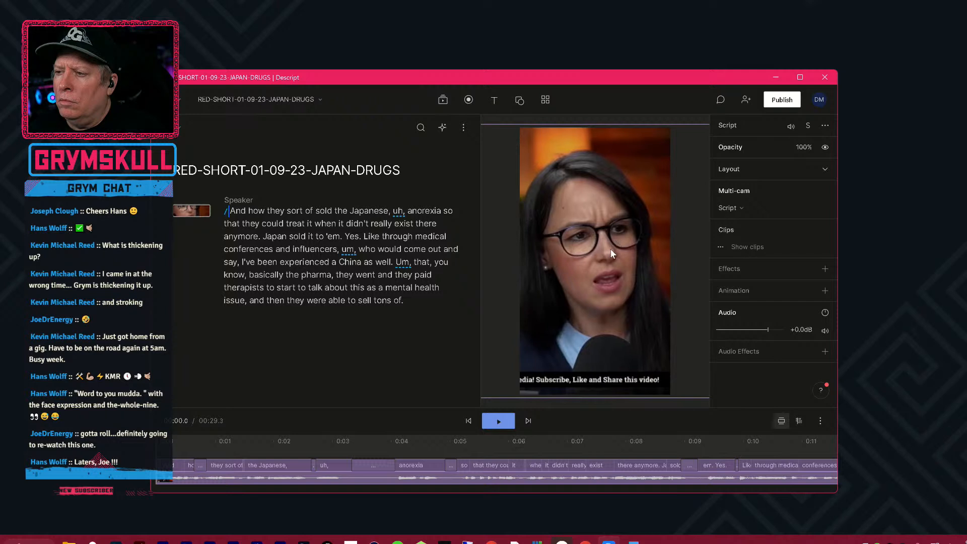
# Play the first eleven seconds of the reframed video repeatedly to check the framing, returning the playhead to about 3 seconds.
pyautogui.click(220, 453)
pyautogui.press('space')
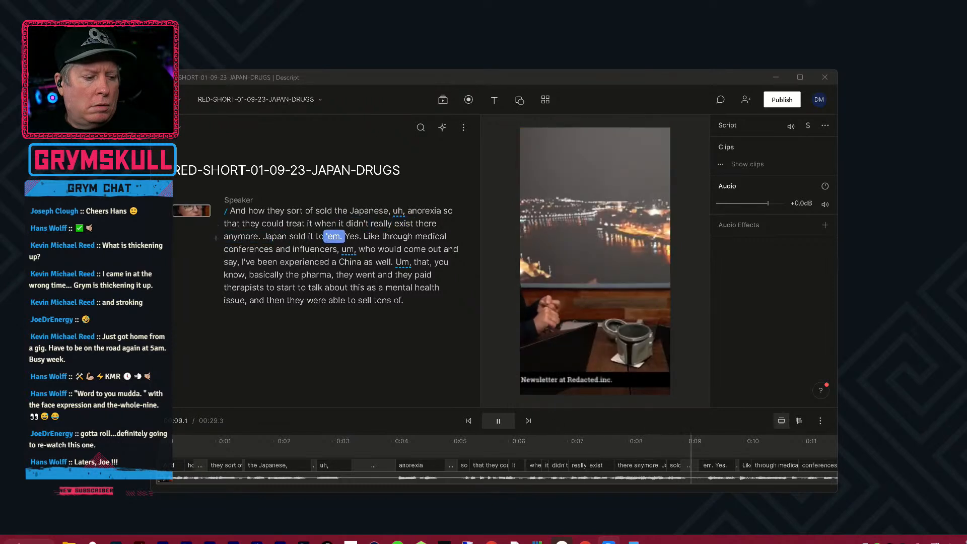
pyautogui.click(360, 437)
pyautogui.press('space')
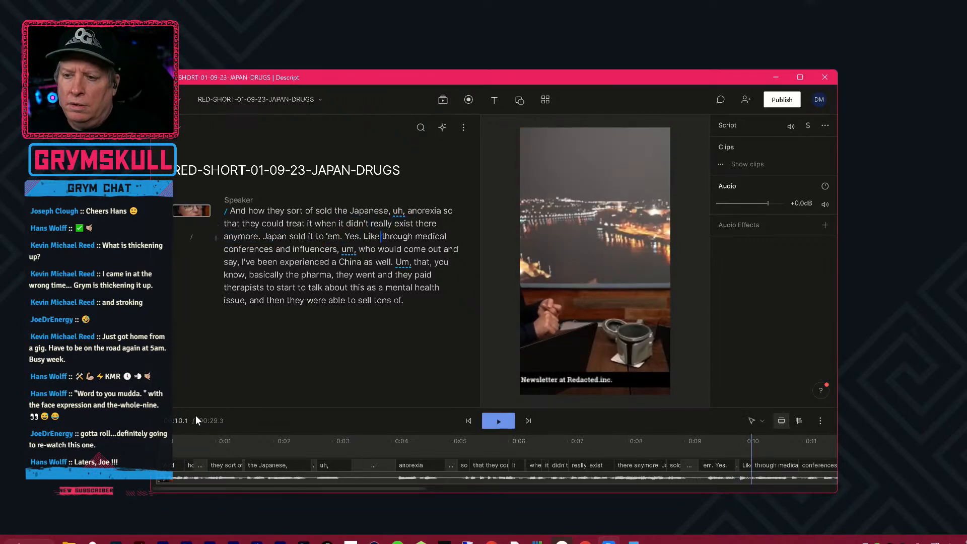
pyautogui.click(263, 448)
pyautogui.press('space')
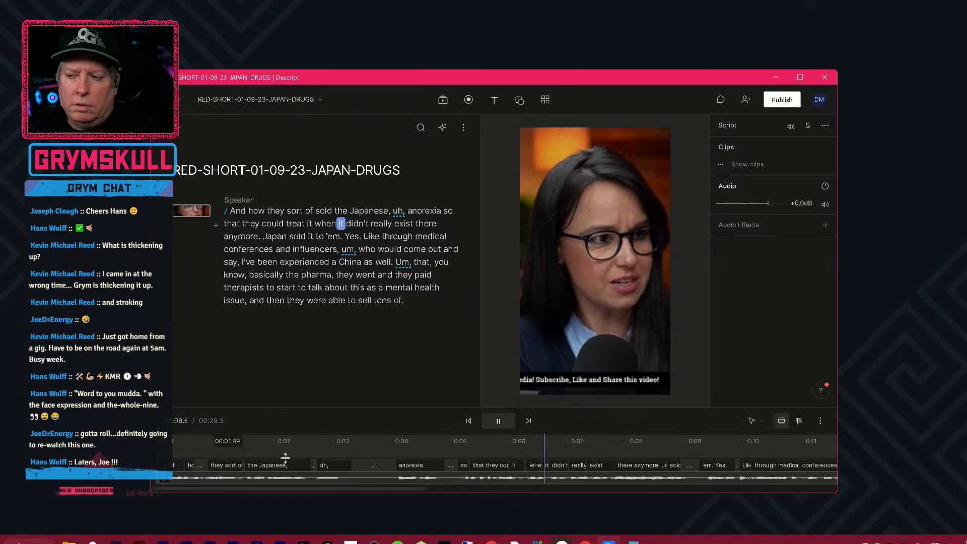
pyautogui.press('space')
pyautogui.click(379, 451)
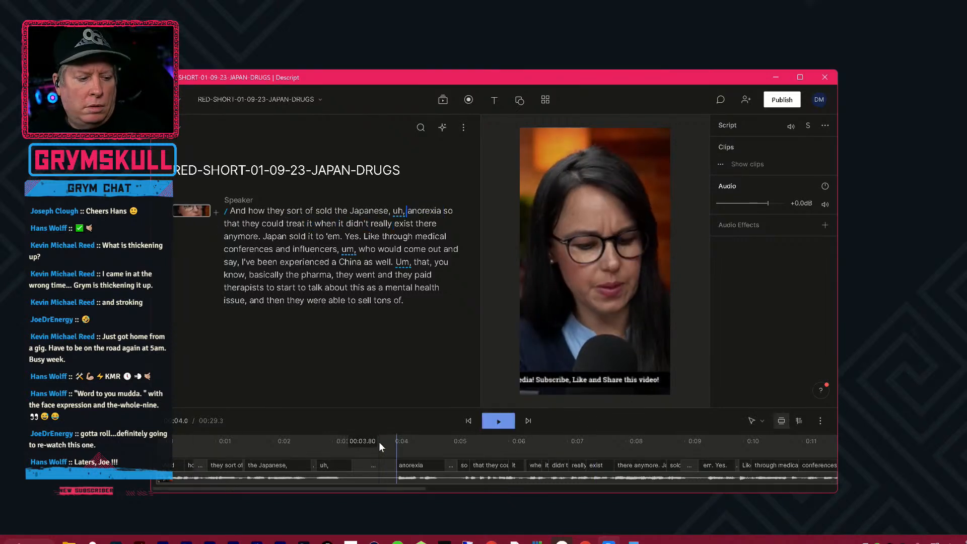
pyautogui.press('space')
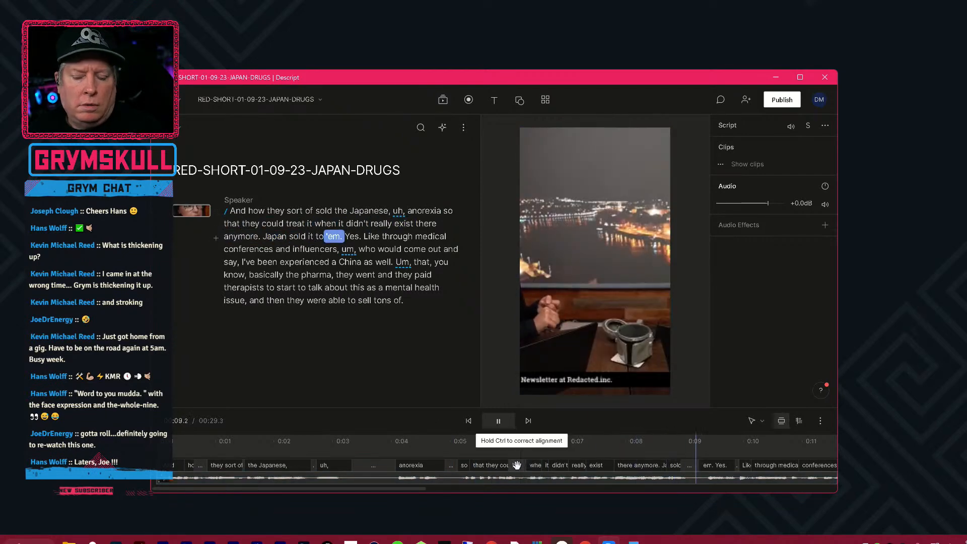
pyautogui.press('space')
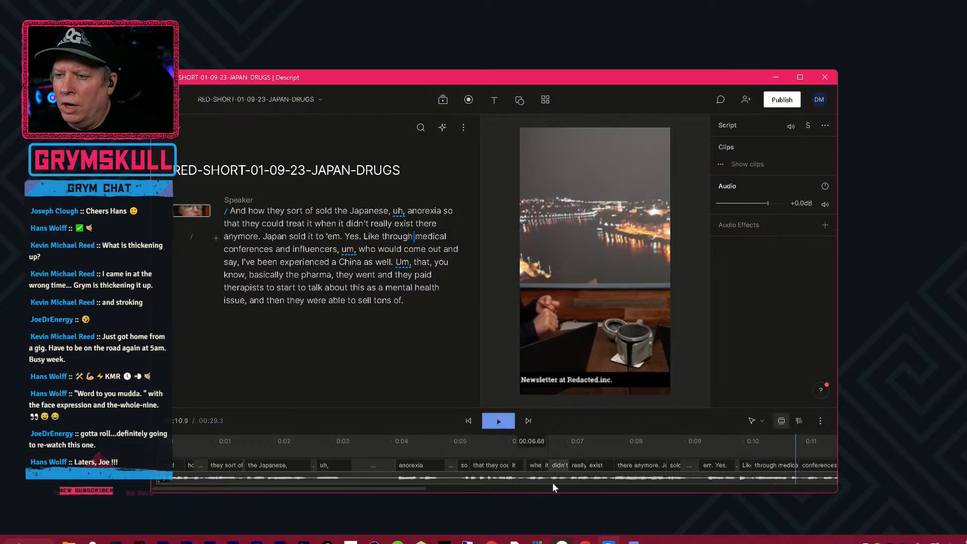
pyautogui.moveTo(273, 442); pyautogui.dragTo(315, 442)
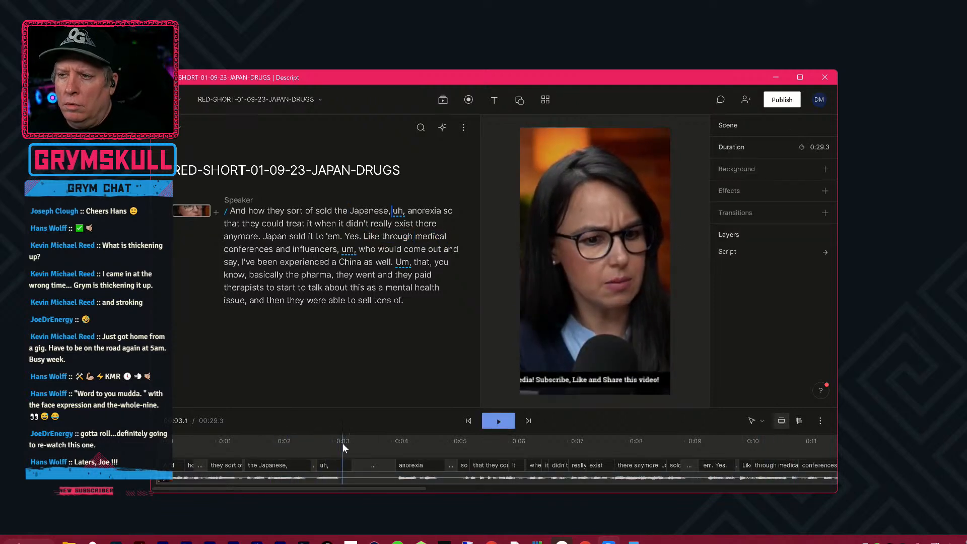
# Play the video from about 3 seconds and replay from the word "there" to find where the shot changes.
pyautogui.press('space')
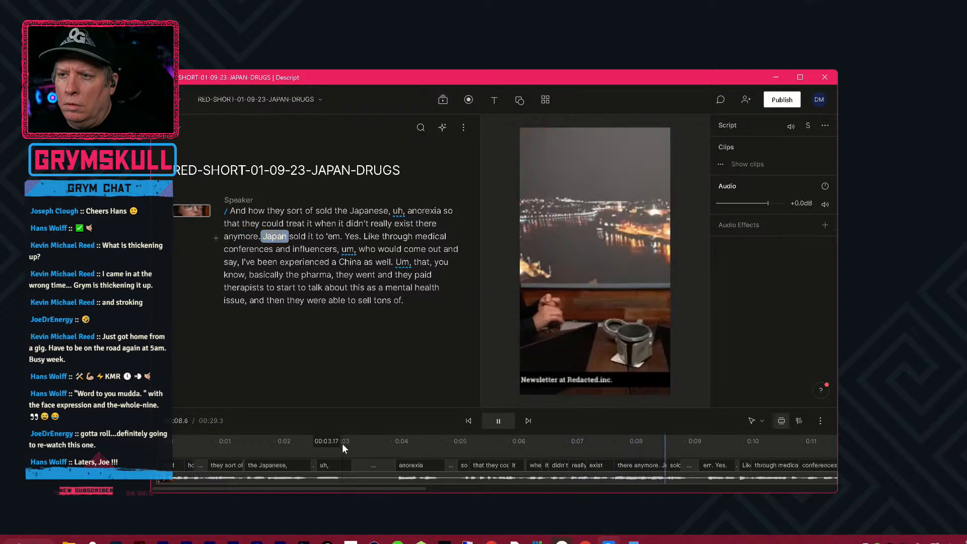
pyautogui.press('space')
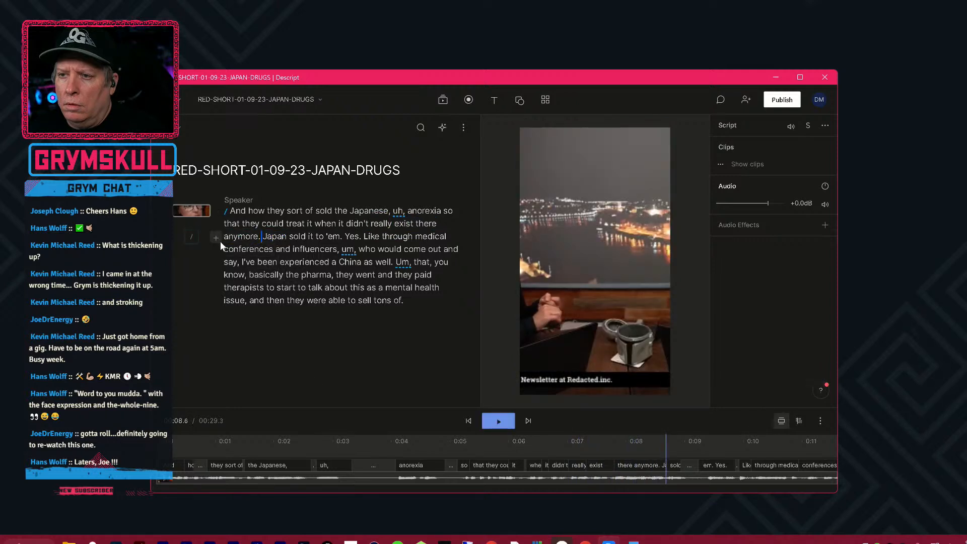
pyautogui.click(415, 224)
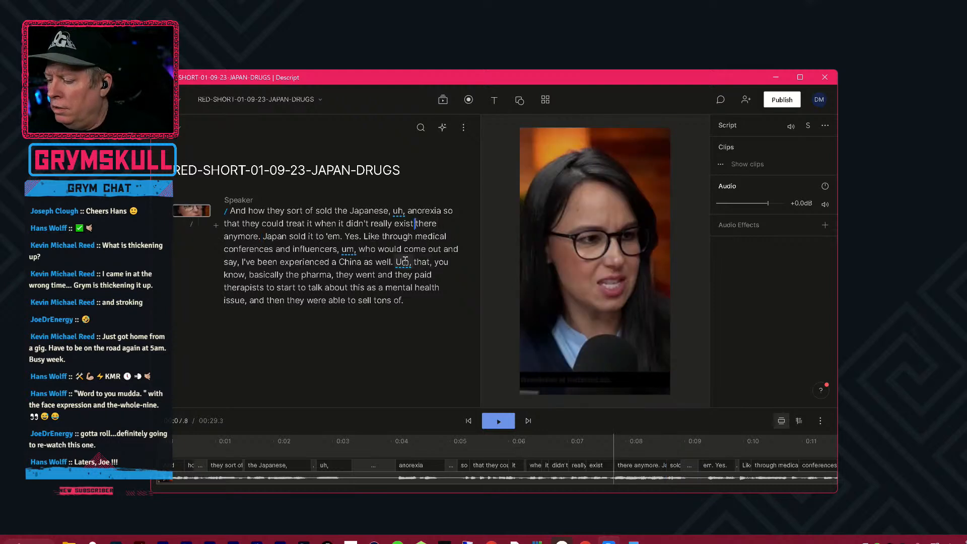
pyautogui.press('space')
pyautogui.press('space')
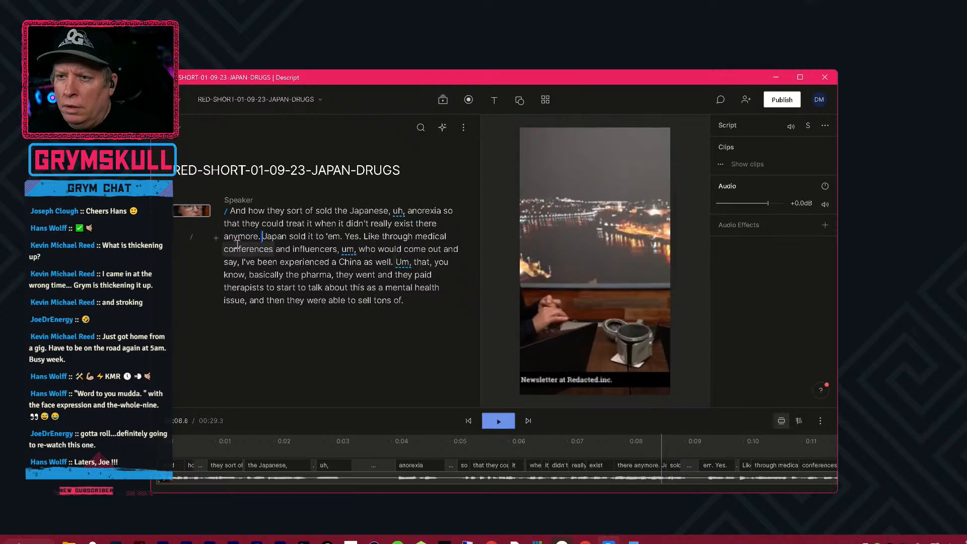
# Try a scene break before the word "anymore", compare it with the shot change on the timeline, and undo the break.
pyautogui.click(225, 237)
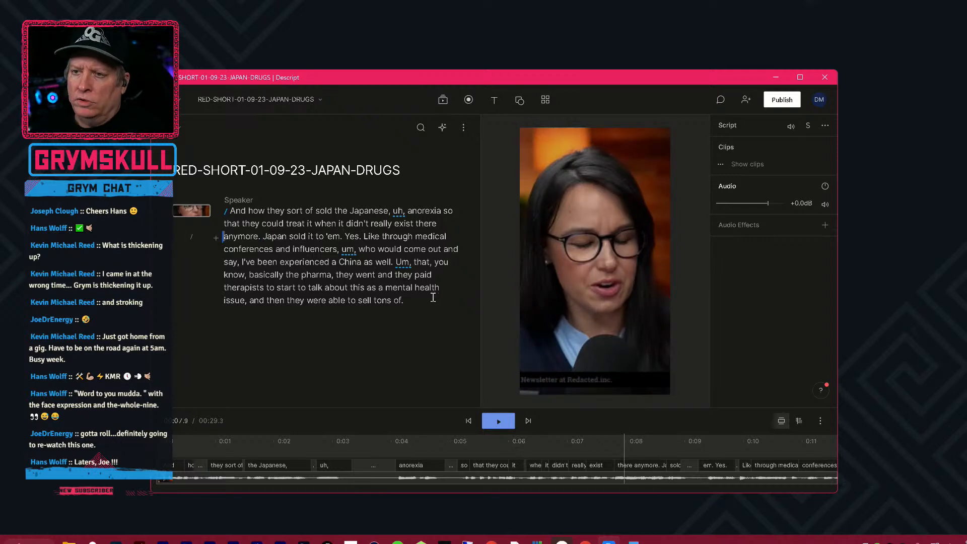
pyautogui.press('/')
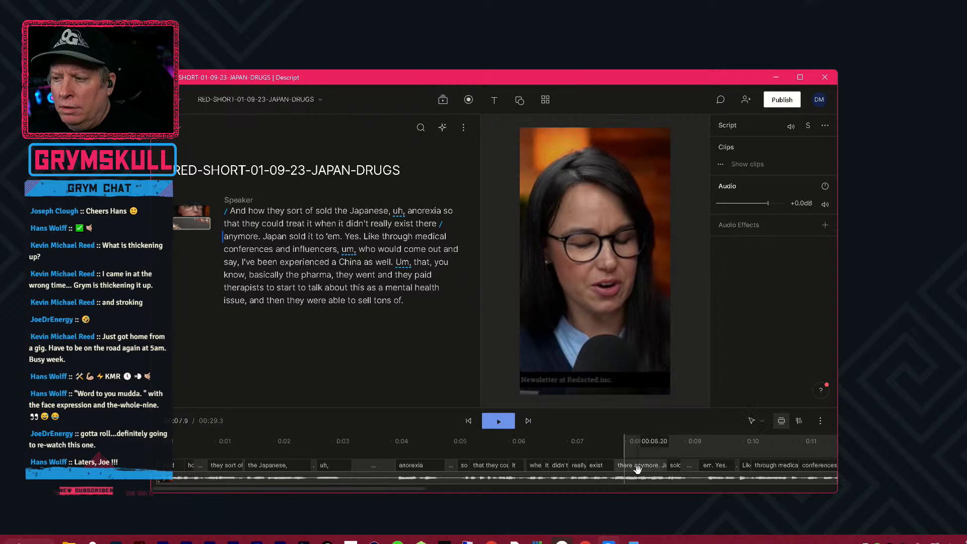
pyautogui.click(197, 224)
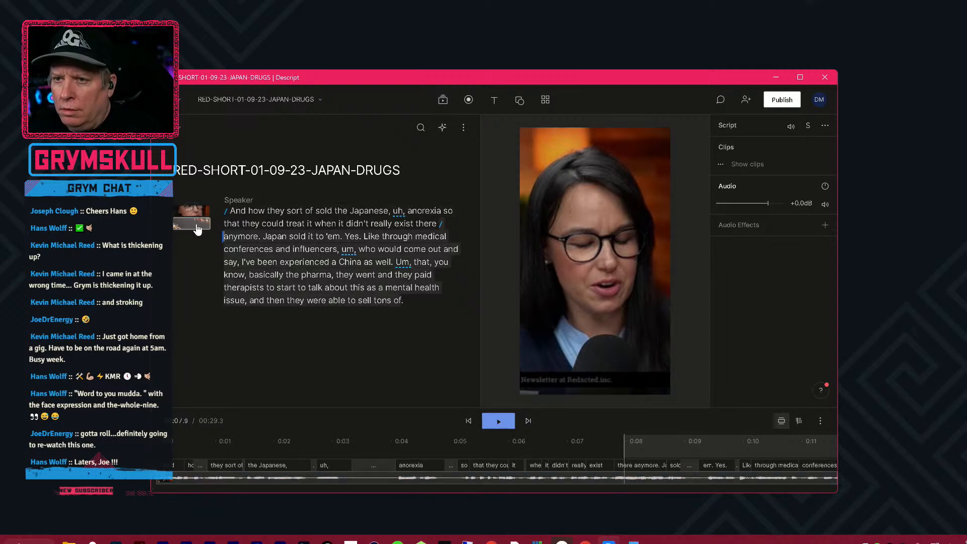
pyautogui.click(635, 439)
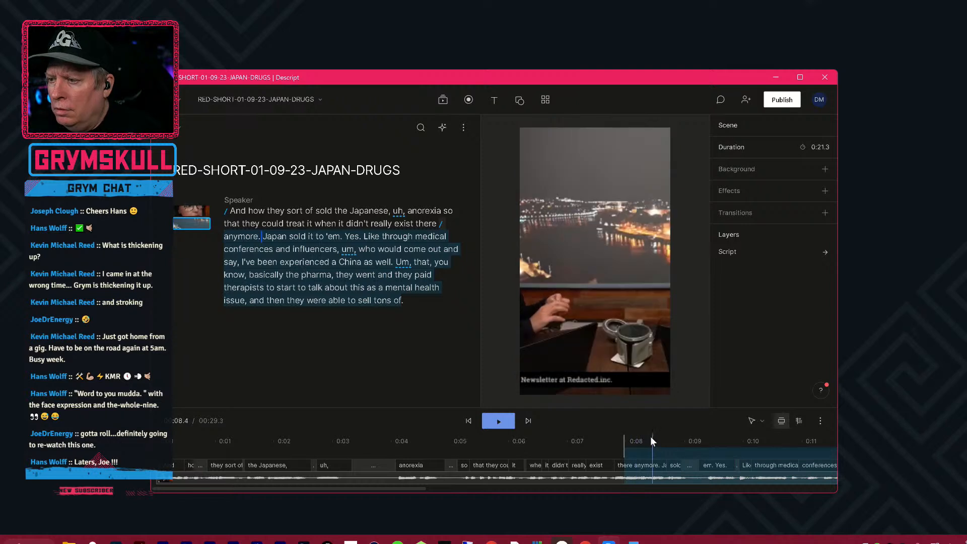
pyautogui.click(638, 440)
pyautogui.hotkey('ctrl', 'z')
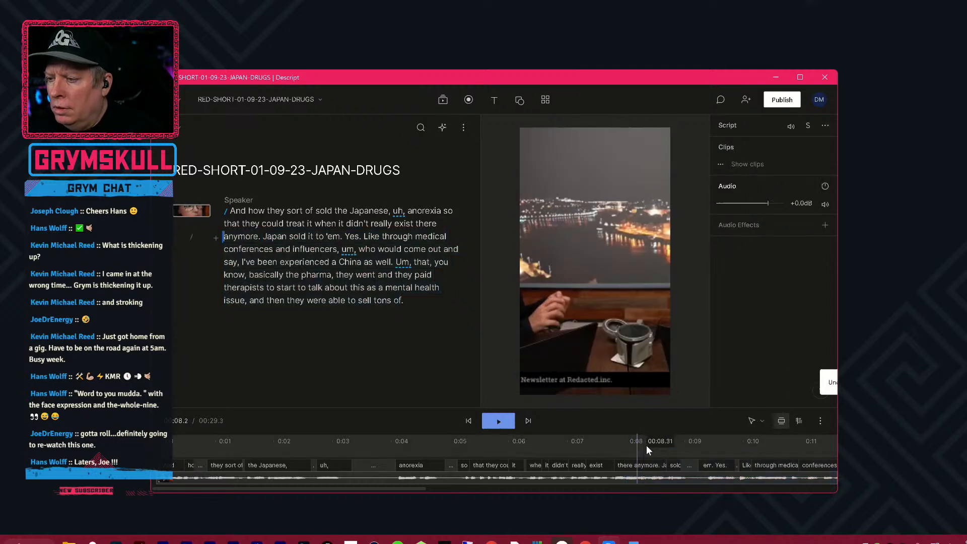
# Locate the shot change on the timeline and add a scene at about 8.2 seconds, before "Japan sold it to 'em".
pyautogui.click(641, 444)
pyautogui.click(646, 445)
pyautogui.click(659, 445)
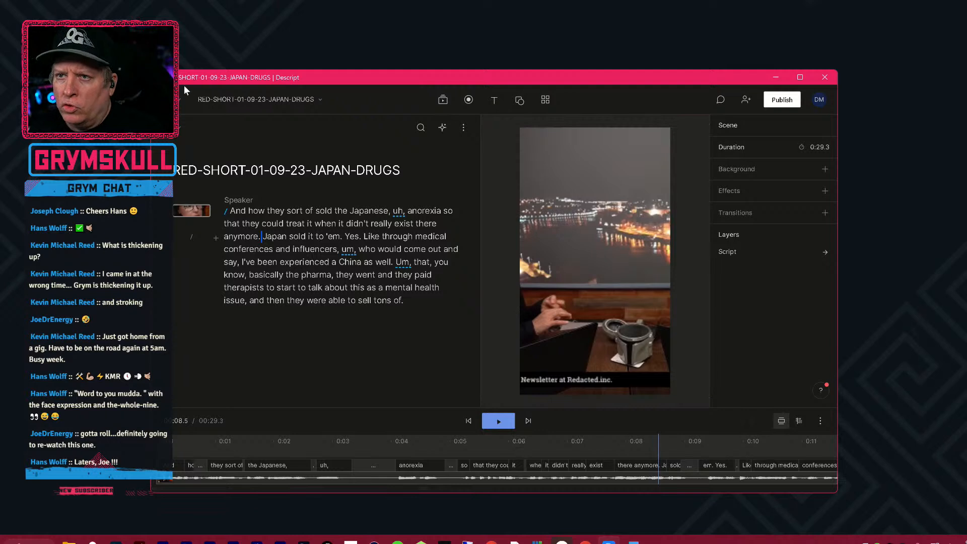
pyautogui.click(178, 100)
pyautogui.moveTo(206, 237)
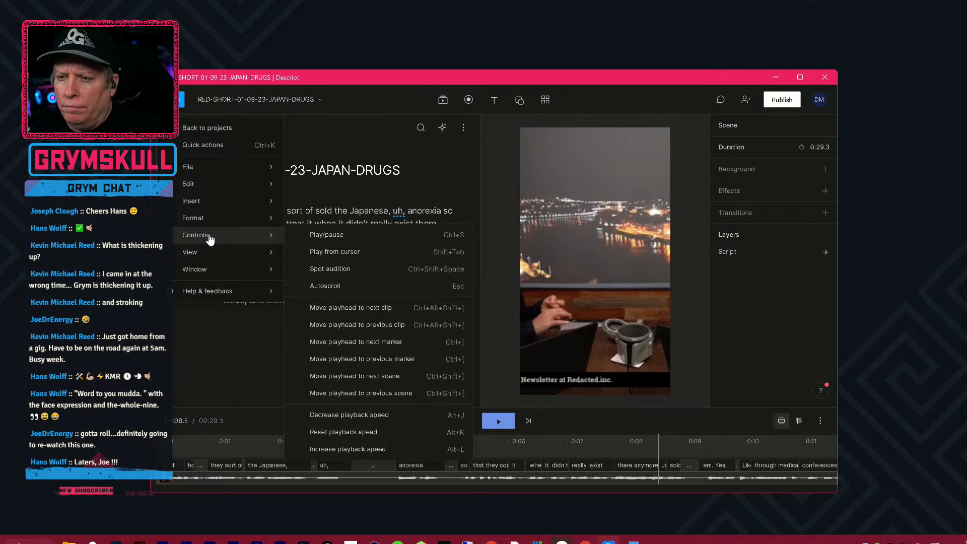
pyautogui.click(660, 447)
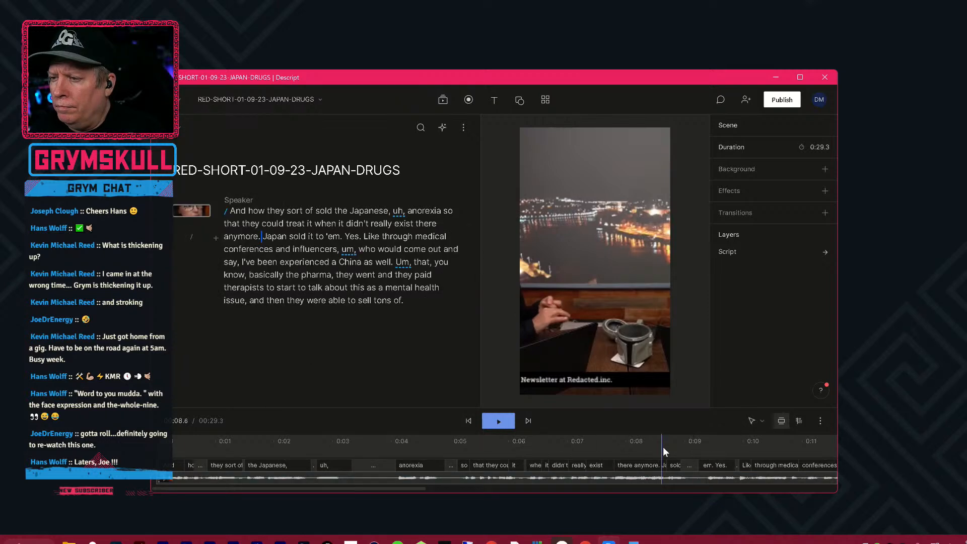
pyautogui.click(666, 446)
pyautogui.moveTo(654, 447)
pyautogui.mouseDown()
pyautogui.moveTo(630, 448)
pyautogui.moveTo(642, 446)
pyautogui.mouseUp()
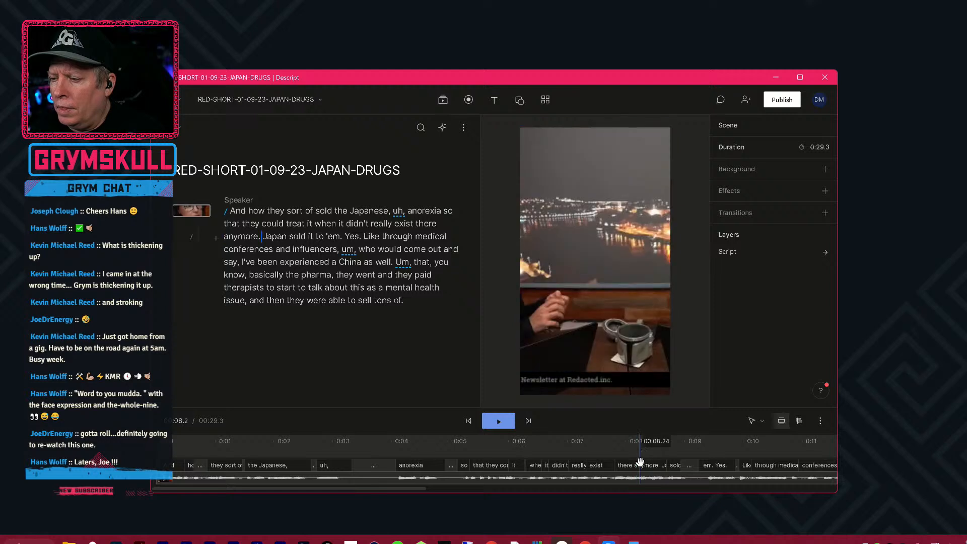
pyautogui.moveTo(639, 454)
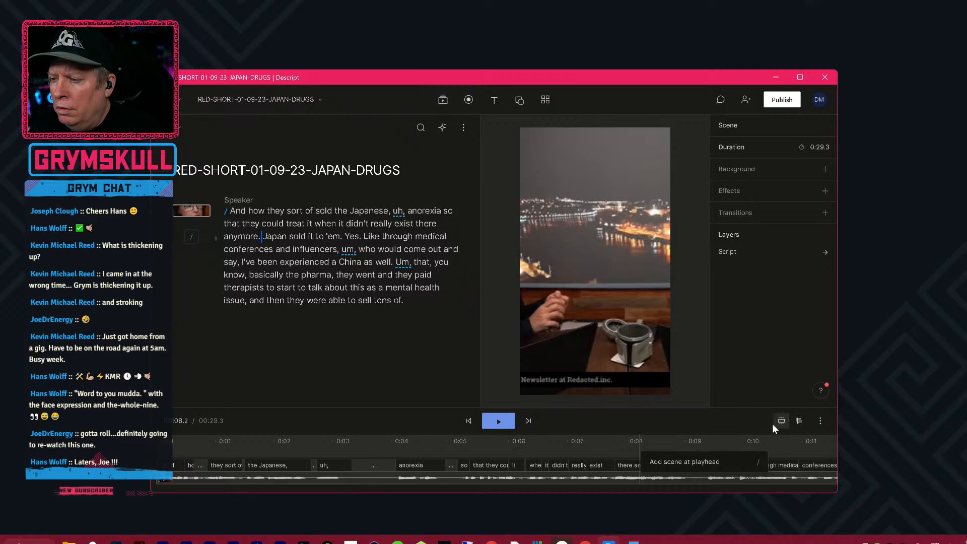
pyautogui.click(714, 463)
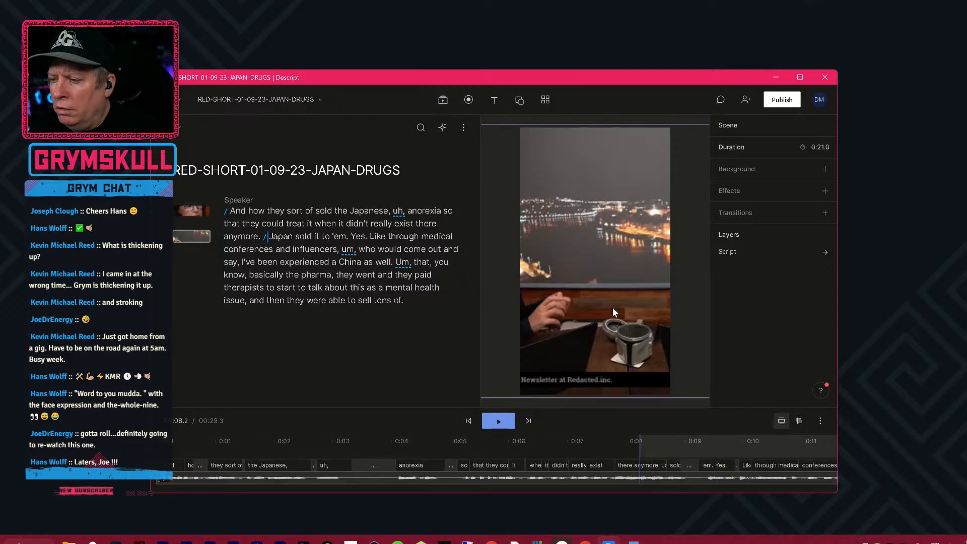
# Shift the second scene's script video horizontally to frame the woman in the portrait view.
pyautogui.moveTo(615, 306)
pyautogui.mouseDown()
pyautogui.moveTo(664, 301)
pyautogui.moveTo(621, 339)
pyautogui.moveTo(598, 317)
pyautogui.moveTo(603, 307)
pyautogui.moveTo(618, 327)
pyautogui.moveTo(649, 318)
pyautogui.moveTo(641, 330)
pyautogui.moveTo(585, 330)
pyautogui.moveTo(664, 334)
pyautogui.moveTo(619, 307)
pyautogui.mouseUp()
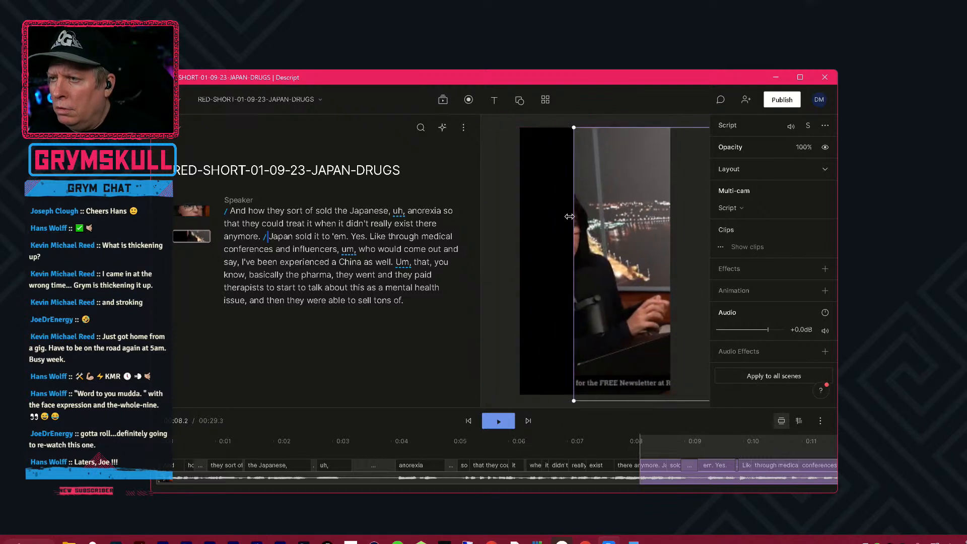
pyautogui.moveTo(571, 239); pyautogui.dragTo(656, 241)
pyautogui.moveTo(571, 262); pyautogui.dragTo(610, 278)
pyautogui.moveTo(621, 318); pyautogui.dragTo(618, 310)
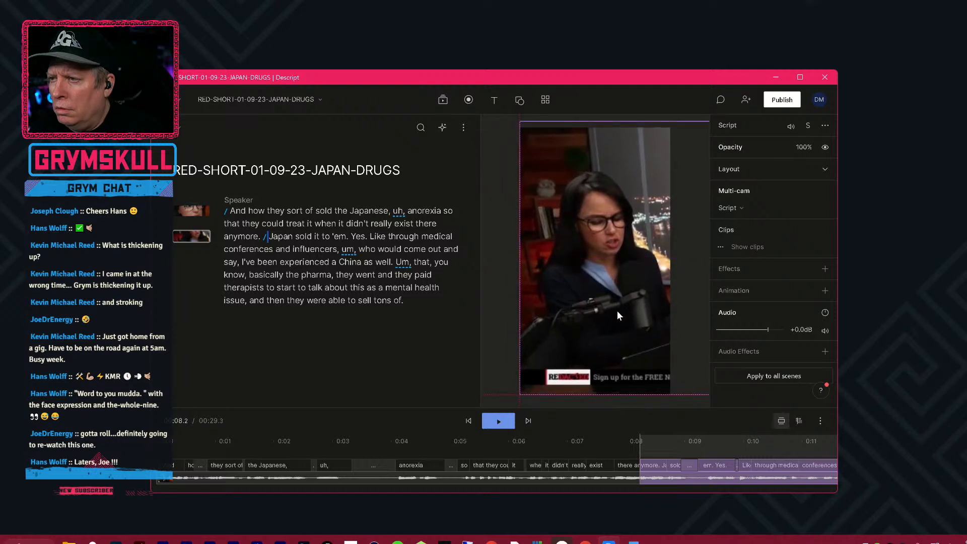
# Play across the cut into the second scene twice to check the framing and who is speaking.
pyautogui.click(591, 446)
pyautogui.press('space')
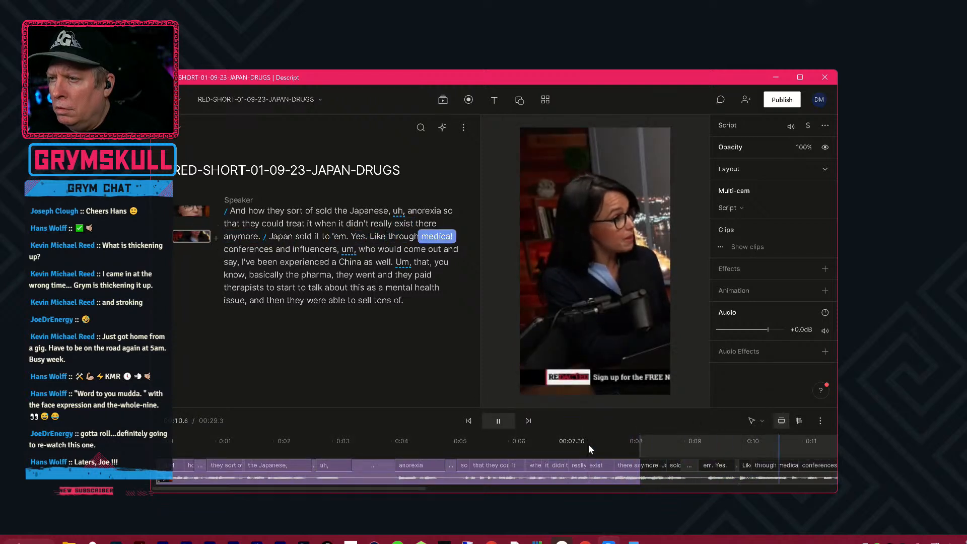
pyautogui.press('space')
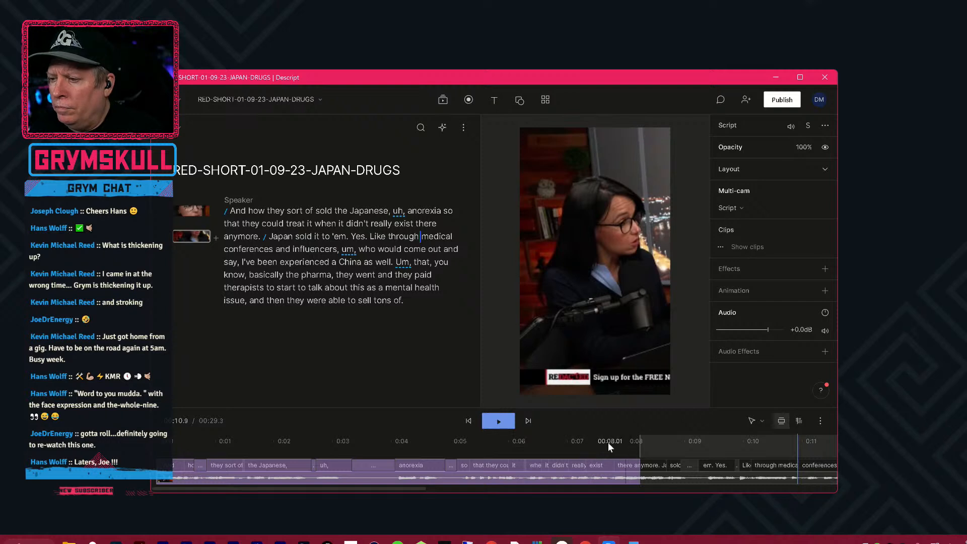
pyautogui.click(573, 446)
pyautogui.press('space')
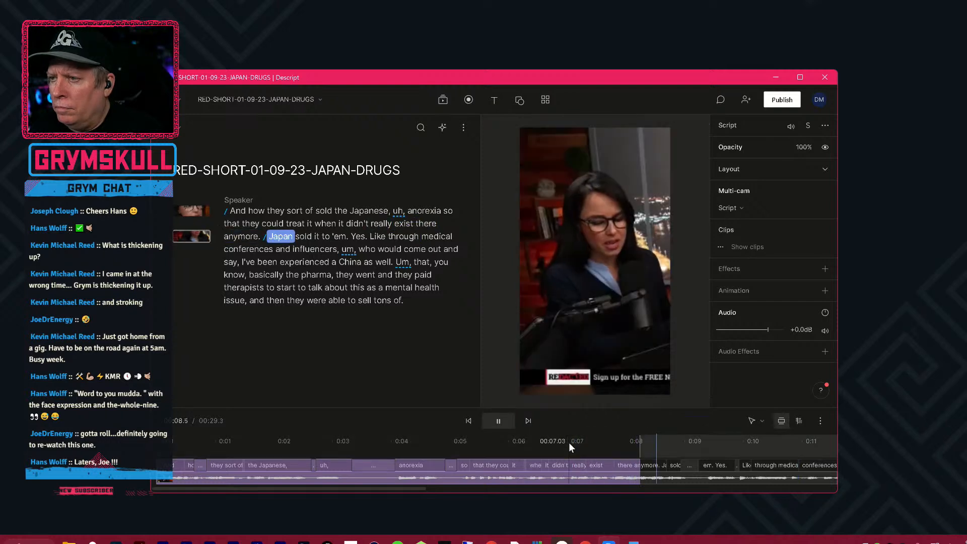
pyautogui.press('space')
# Shift the second scene's video horizontally to frame the man in the black sweater, and play across the cut to check it.
pyautogui.click(682, 298)
pyautogui.moveTo(677, 281); pyautogui.dragTo(552, 279)
pyautogui.moveTo(693, 229); pyautogui.dragTo(545, 253)
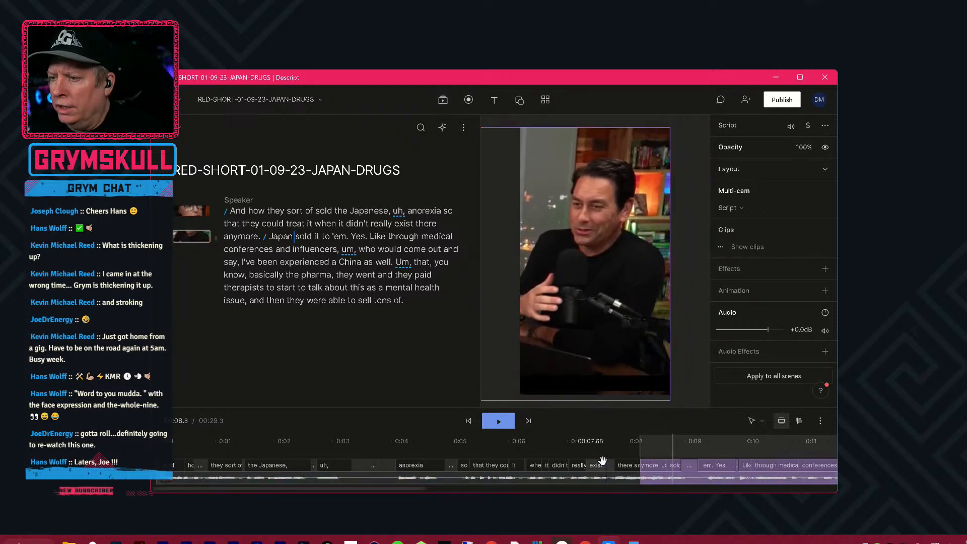
pyautogui.click(586, 453)
pyautogui.press('space')
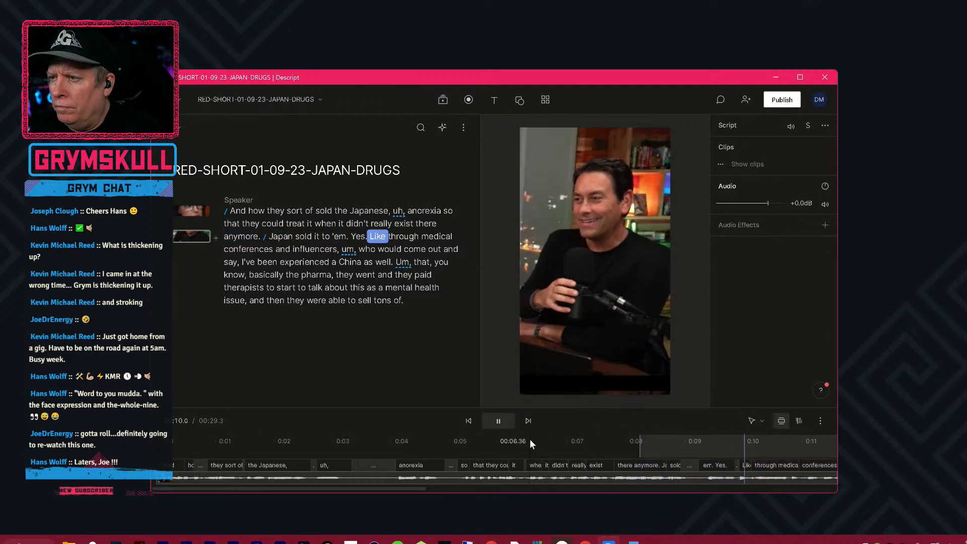
pyautogui.press('space')
# Locate the end of "Japan sold it to 'em" on the timeline and add a scene at about 9.3 seconds, before "Yes.".
pyautogui.click(679, 443)
pyautogui.click(705, 441)
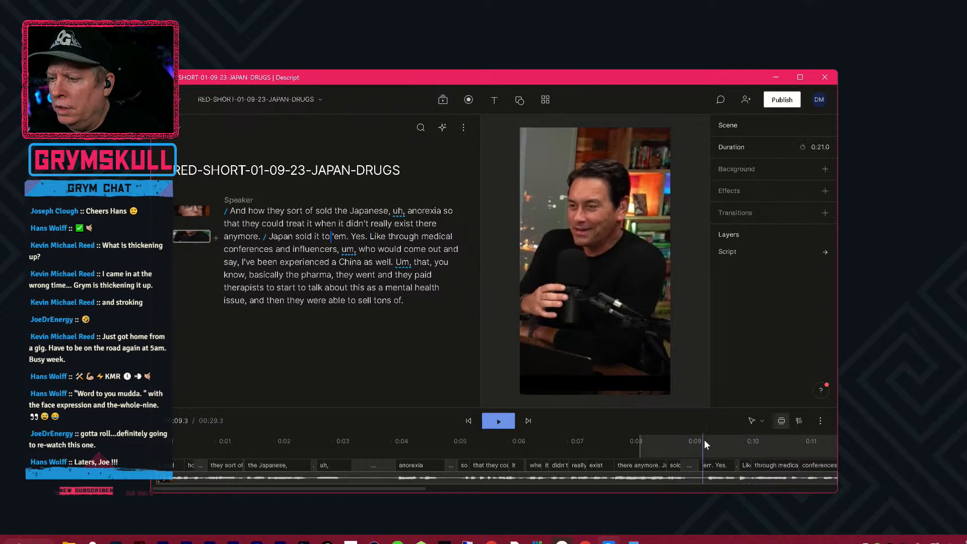
pyautogui.click(712, 442)
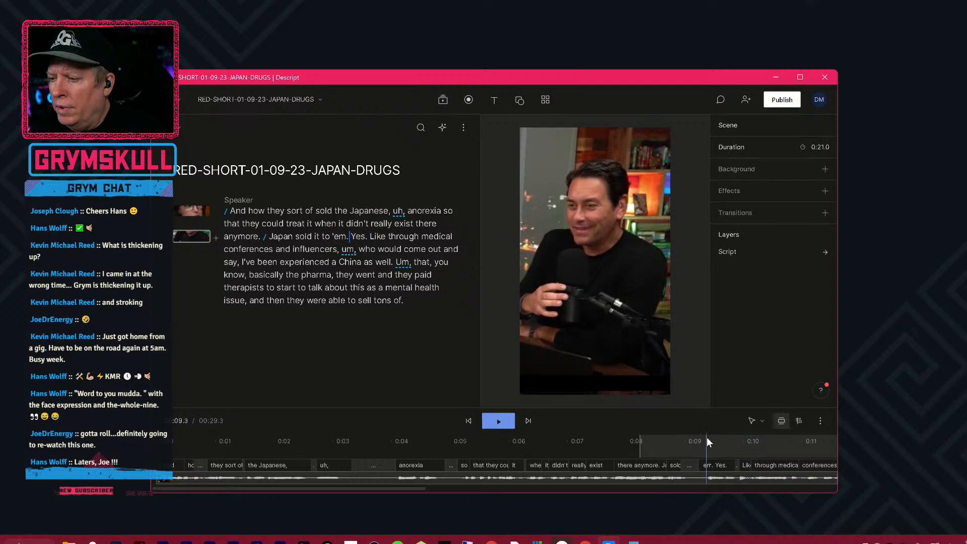
pyautogui.rightClick(709, 453)
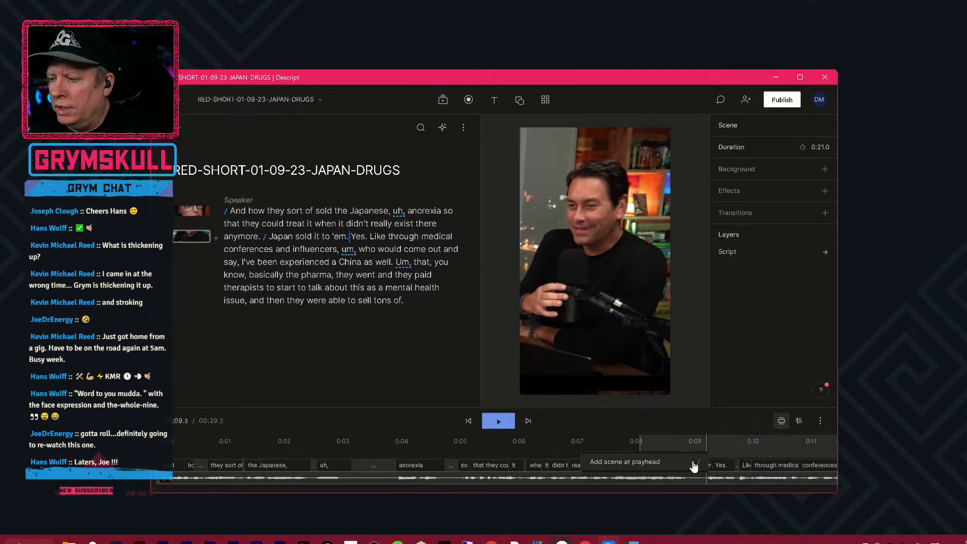
pyautogui.click(694, 464)
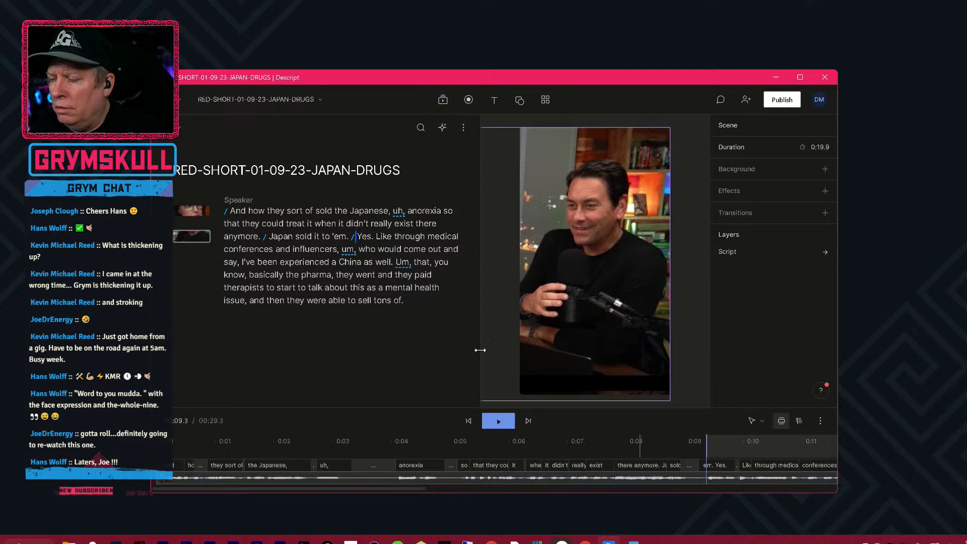
# Shift the script video horizontally in the scene starting at "Yes." so the woman fills the portrait frame.
pyautogui.click(637, 283)
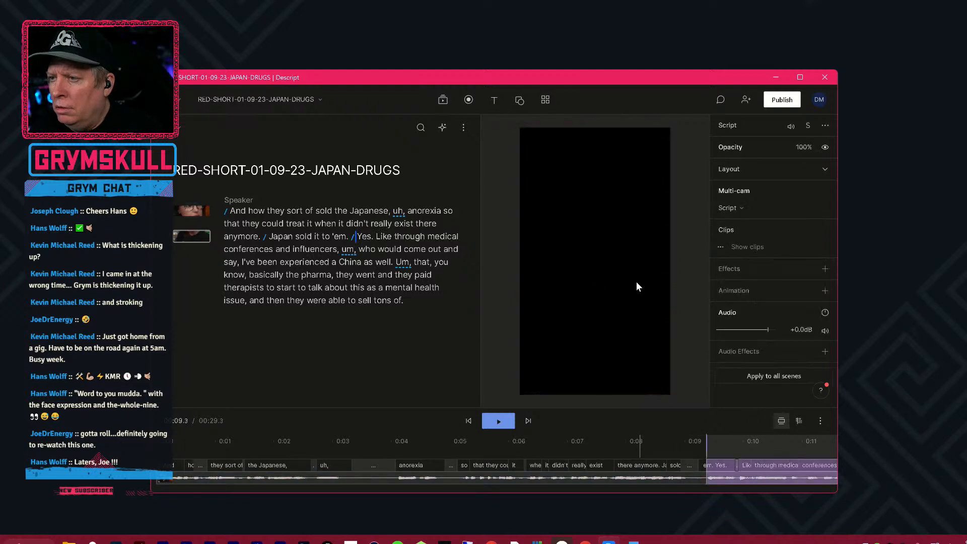
pyautogui.click(591, 287)
pyautogui.moveTo(619, 344); pyautogui.dragTo(597, 340)
pyautogui.moveTo(534, 340); pyautogui.dragTo(594, 331)
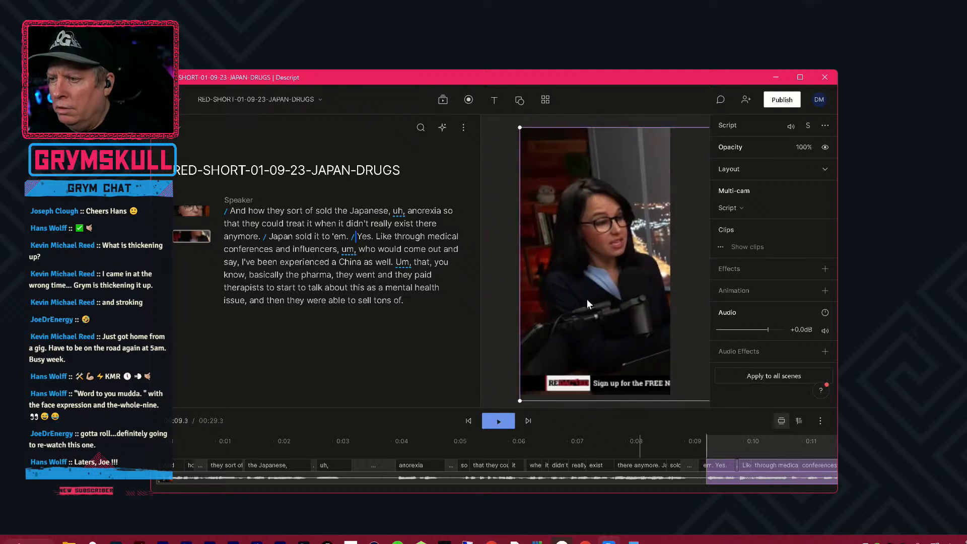
# Play the video from about 2 seconds to about 5 seconds to review the first scene.
pyautogui.moveTo(291, 457); pyautogui.dragTo(292, 455)
pyautogui.click(297, 441)
pyautogui.press('space')
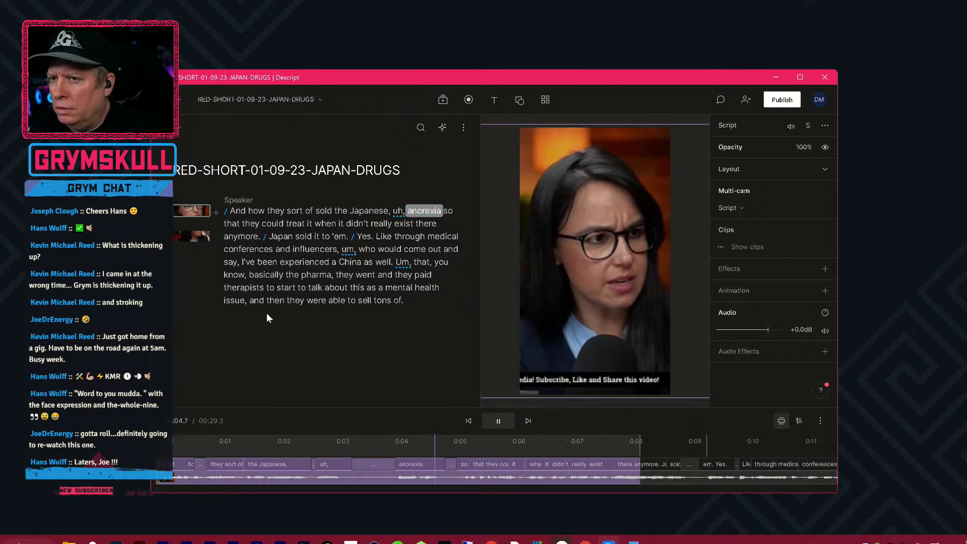
pyautogui.press('space')
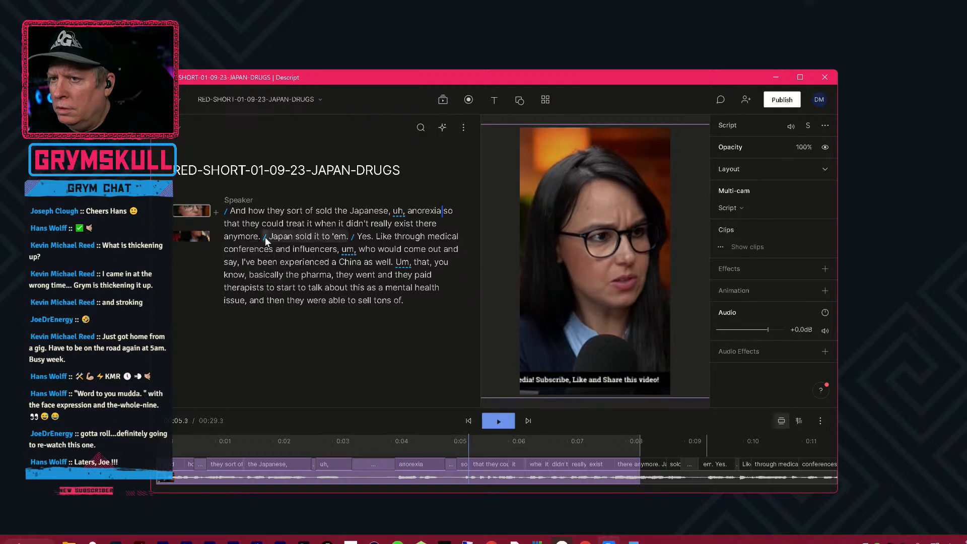
# Split the transcript into separate paragraphs at the scene breaks before "Japan sold it to 'em" and "Yes.".
pyautogui.click(262, 236)
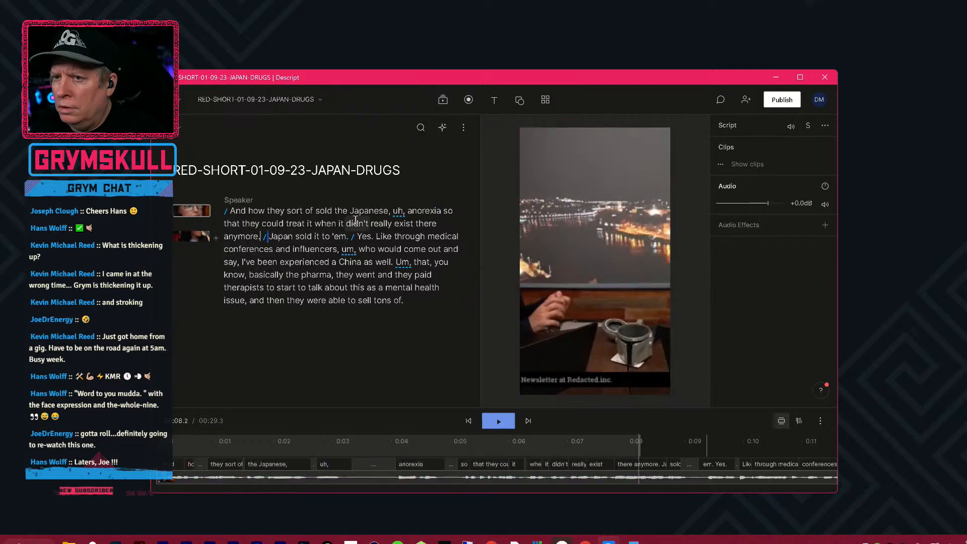
pyautogui.press('Return')
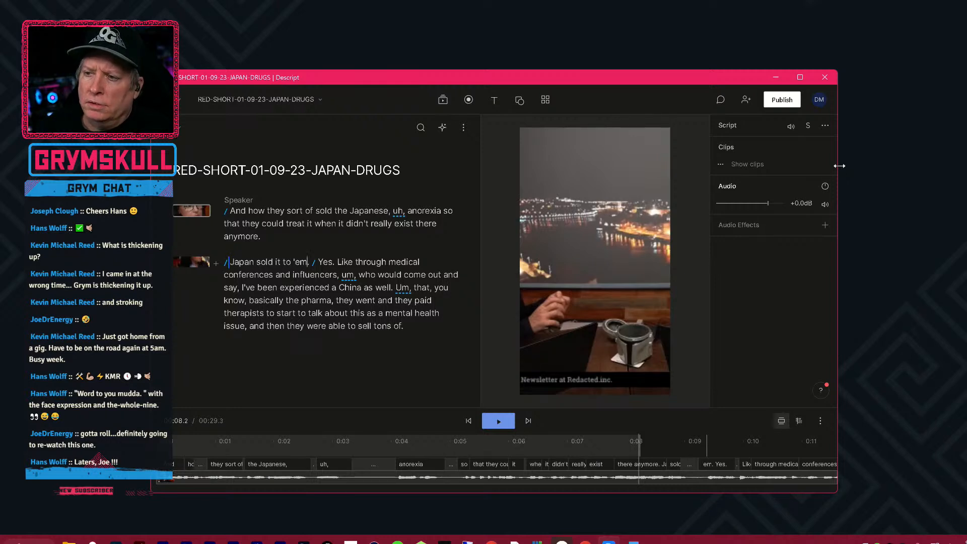
pyautogui.press('Return')
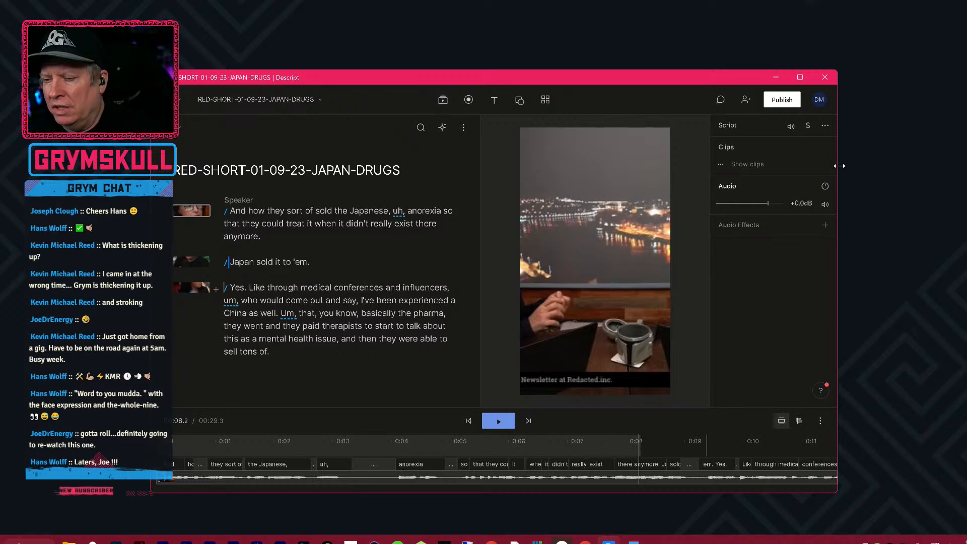
# Play the video from about 2 seconds to about 16 seconds to check the cuts and find the next shot change.
pyautogui.click(291, 435)
pyautogui.press('space')
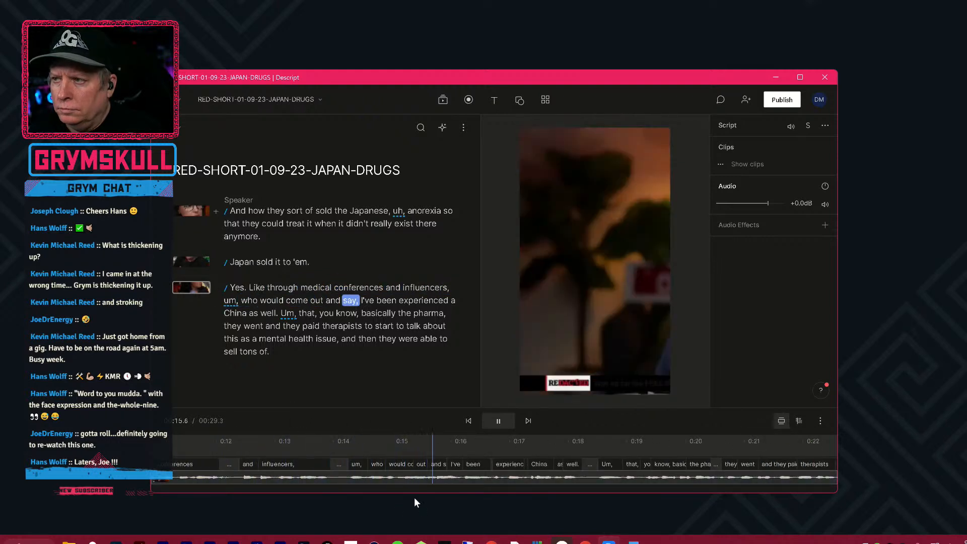
pyautogui.press('space')
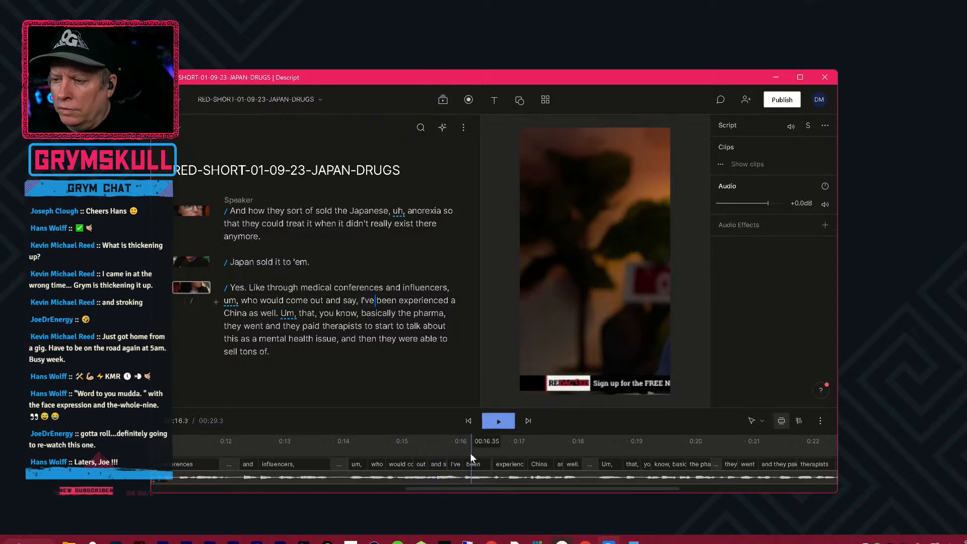
# Start a new scene before "and say" at about 15.6 seconds and move that text into its own paragraph.
pyautogui.moveTo(468, 455); pyautogui.dragTo(436, 462)
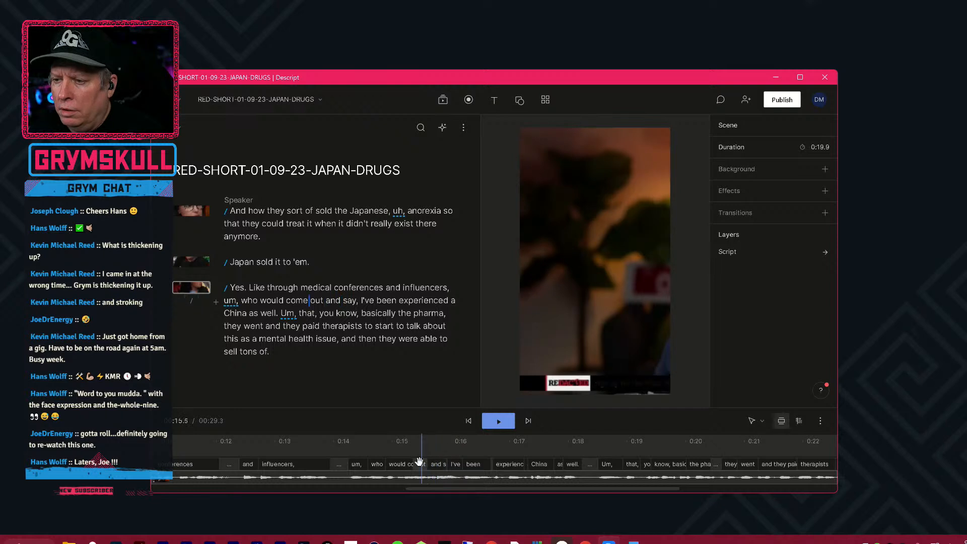
pyautogui.moveTo(414, 459); pyautogui.dragTo(432, 457)
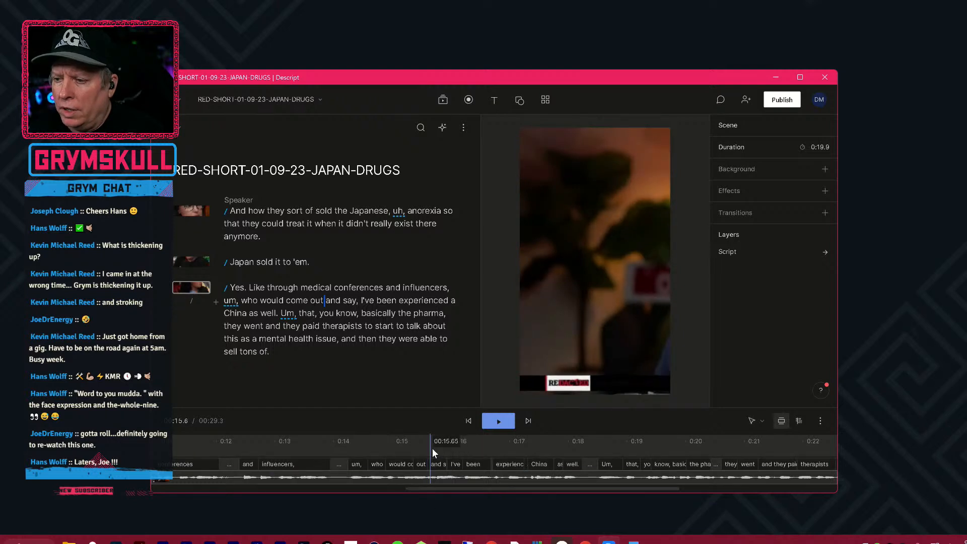
pyautogui.write('/')
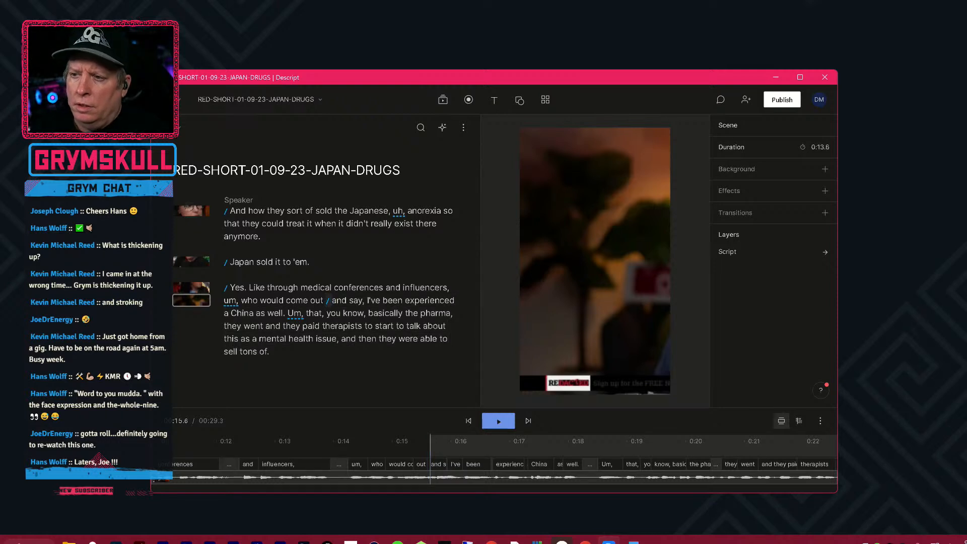
pyautogui.click(326, 299)
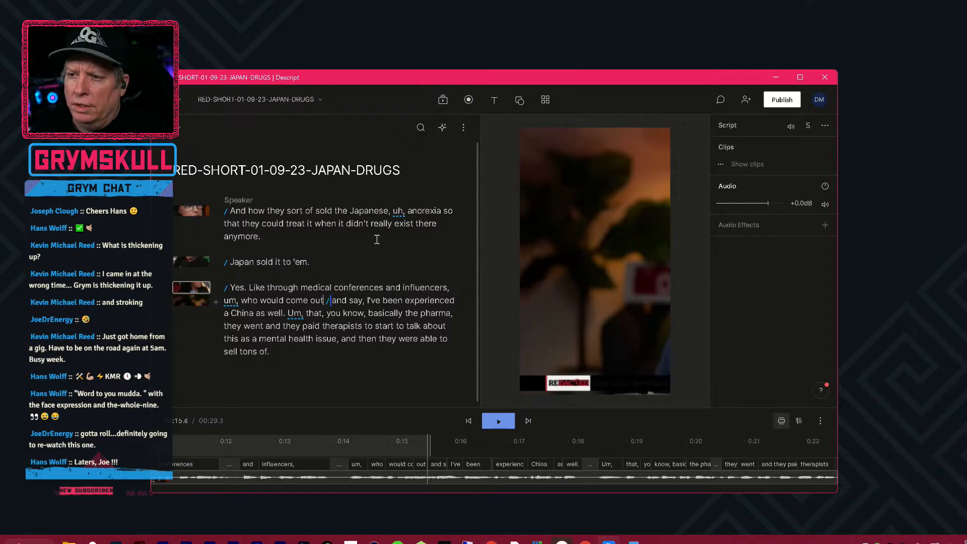
pyautogui.press('Return')
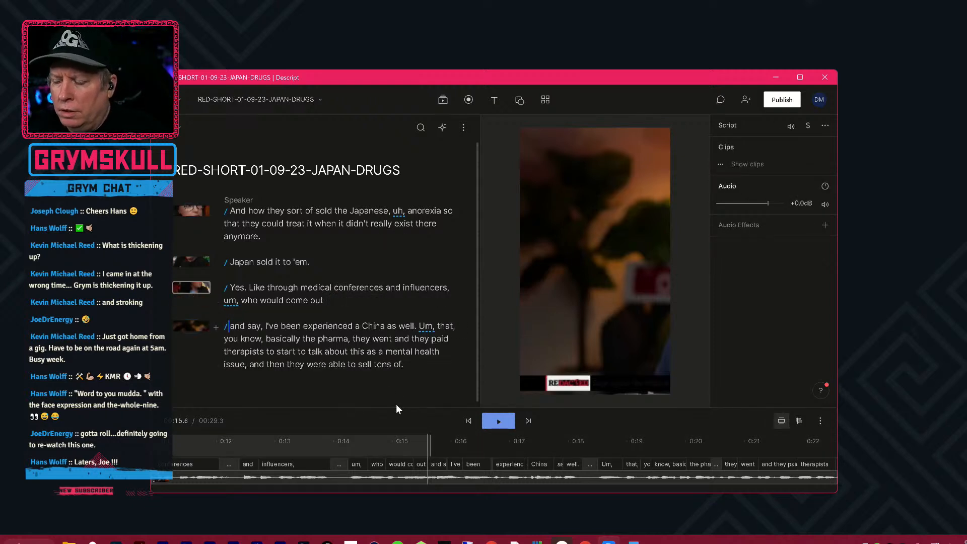
# Play the video from about 12.8 seconds to about 16.6 seconds to check the new scene break.
pyautogui.click(266, 456)
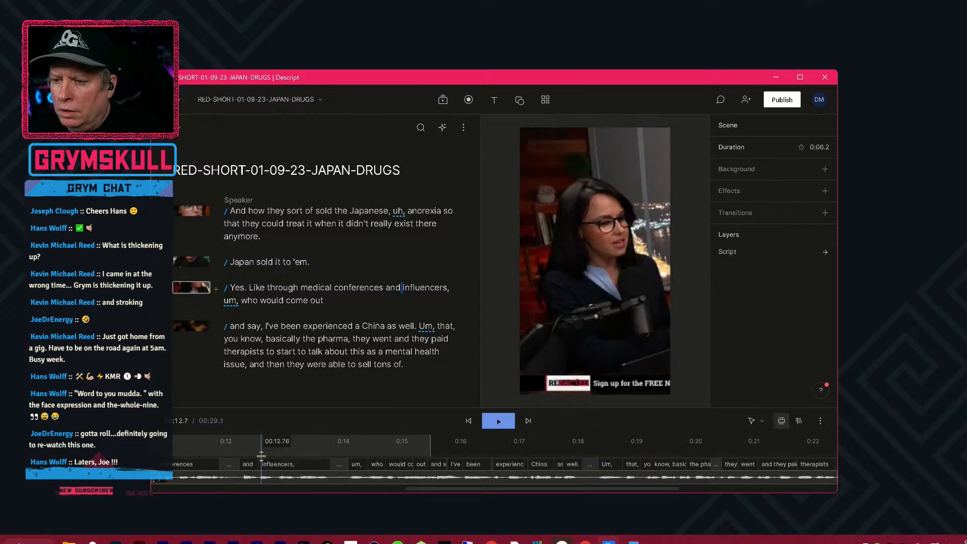
pyautogui.press('space')
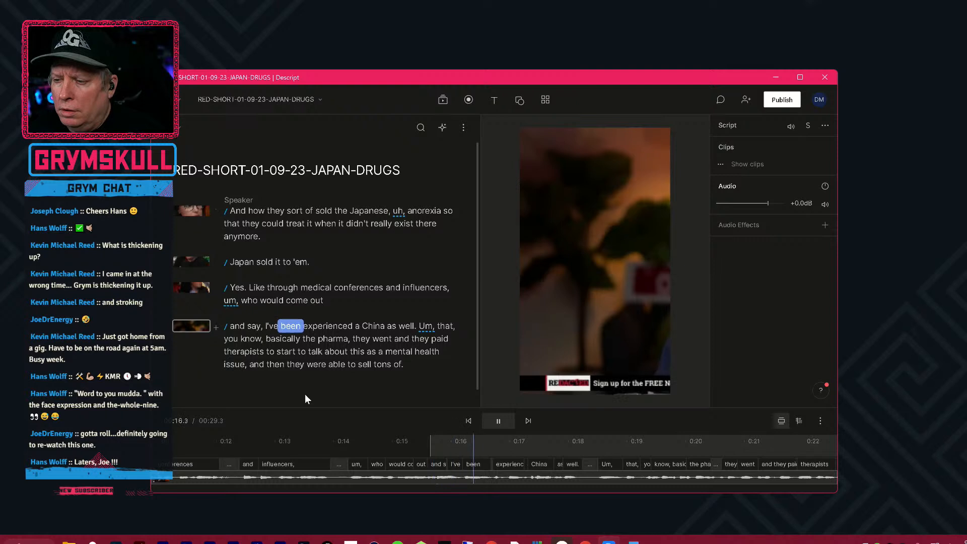
pyautogui.press('space')
# Shift the script video horizontally to X 546, Y 960 in the scene starting at "and say" to center the woman.
pyautogui.click(654, 293)
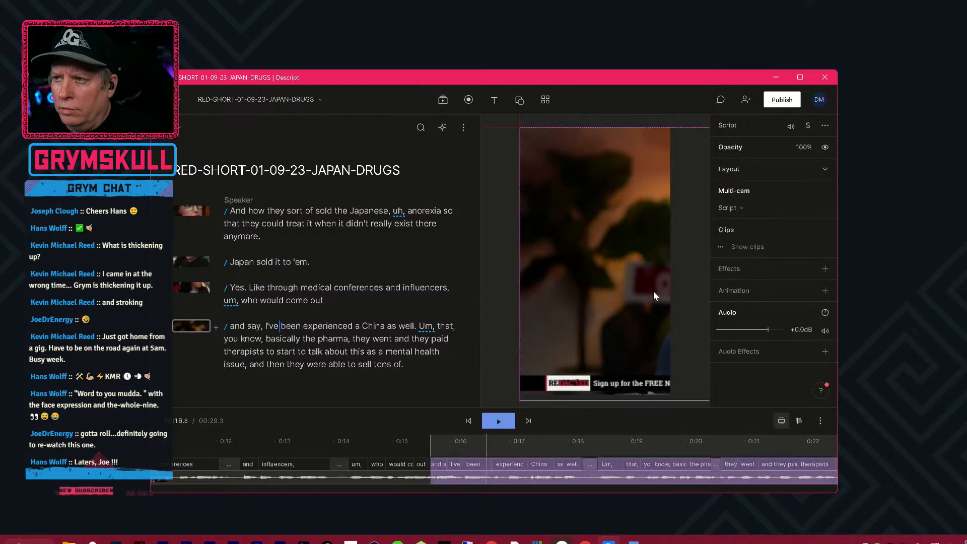
pyautogui.moveTo(654, 292); pyautogui.dragTo(499, 292)
pyautogui.moveTo(640, 290); pyautogui.dragTo(627, 286)
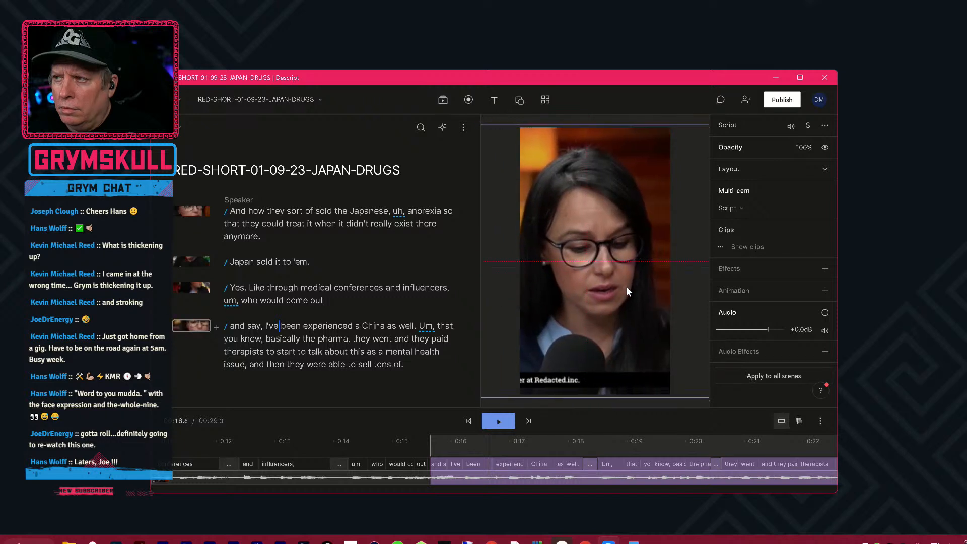
pyautogui.click(758, 168)
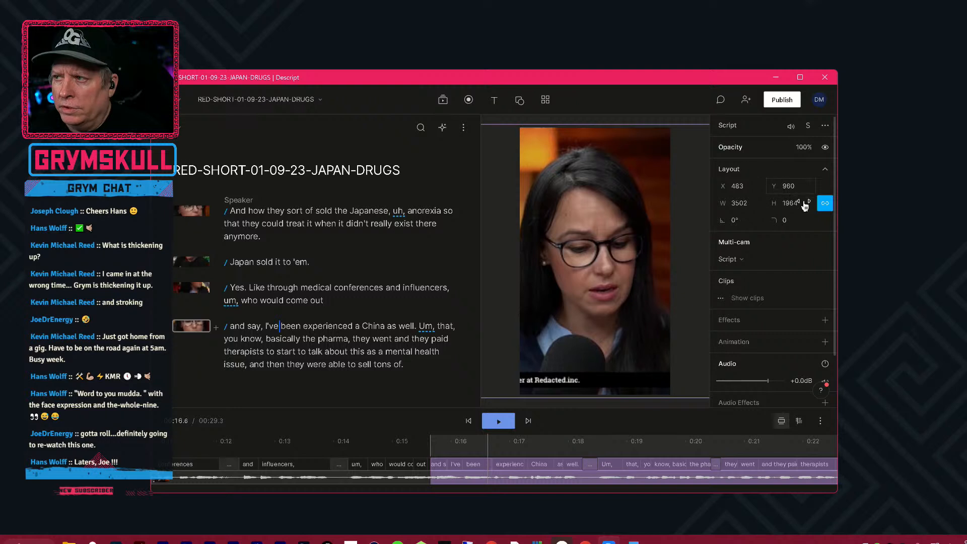
pyautogui.moveTo(737, 190); pyautogui.dragTo(788, 190)
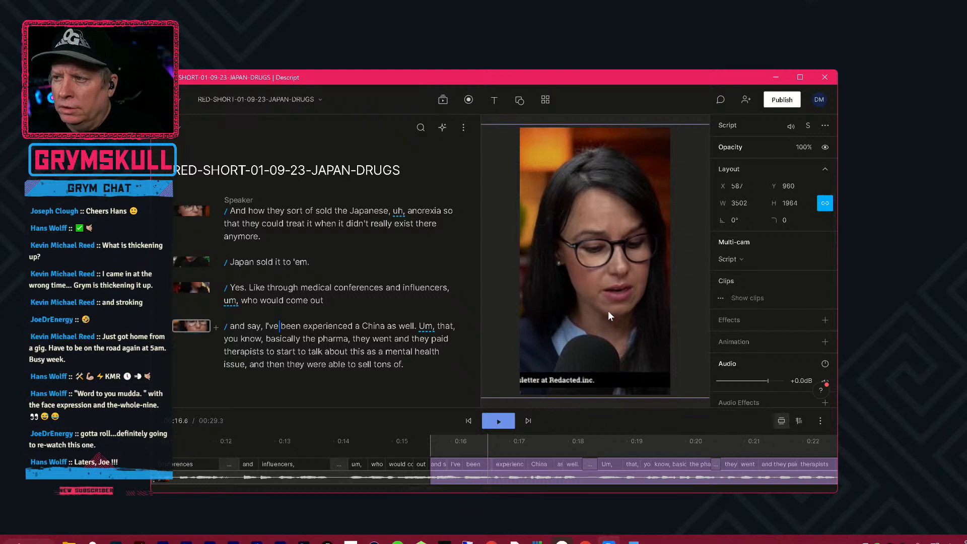
pyautogui.moveTo(732, 196); pyautogui.dragTo(712, 196)
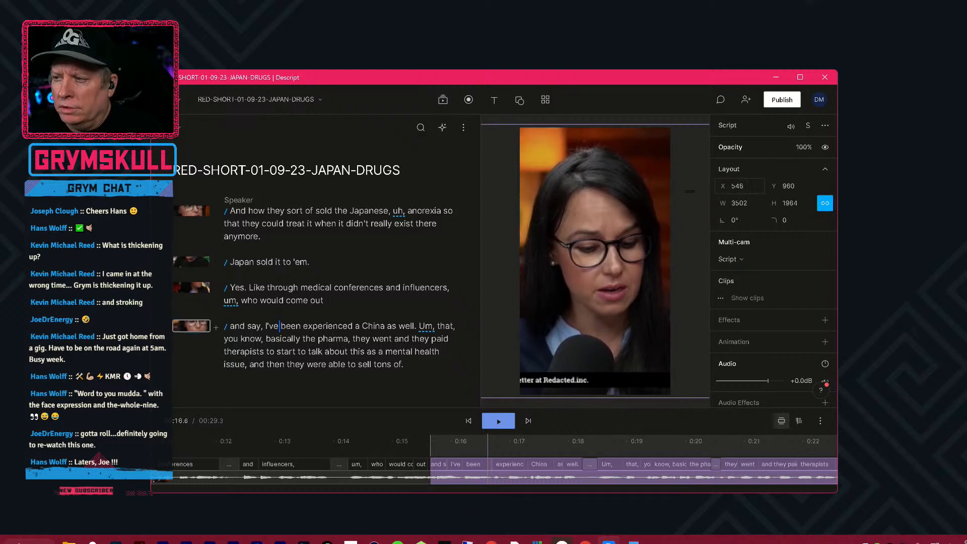
# Review the last scene from about 15 seconds to about 28 seconds, moving the editor window up and making it taller.
pyautogui.click(400, 451)
pyautogui.press('space')
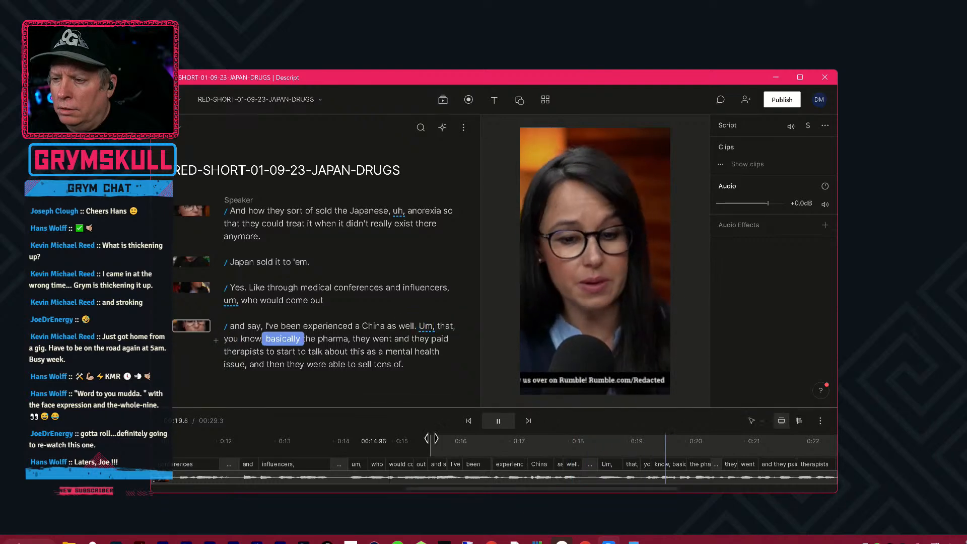
pyautogui.moveTo(593, 76); pyautogui.dragTo(612, 0)
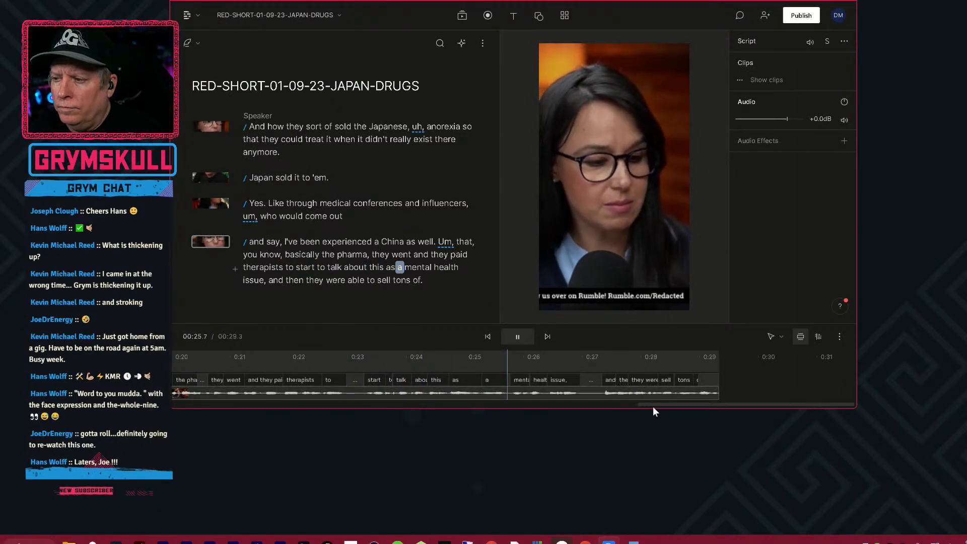
pyautogui.moveTo(660, 414); pyautogui.dragTo(652, 497)
pyautogui.press('space')
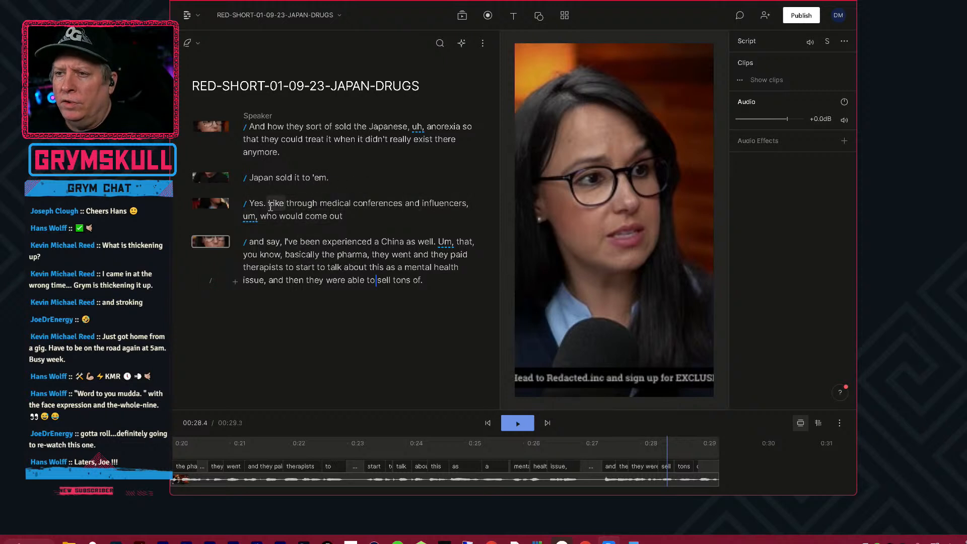
# Split the "Yes." scene with a new scene break before "medical conferences" at about 10.4 seconds.
pyautogui.click(320, 204)
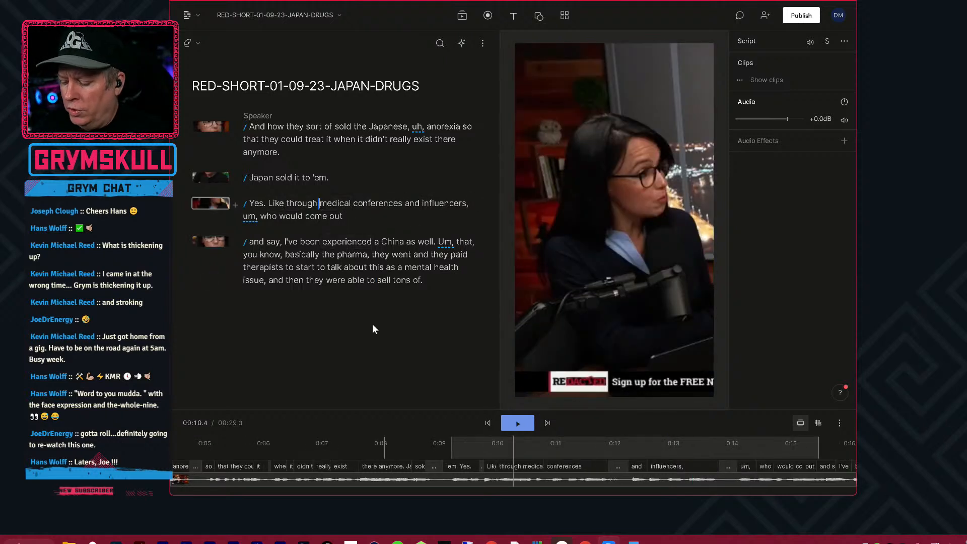
pyautogui.write('/')
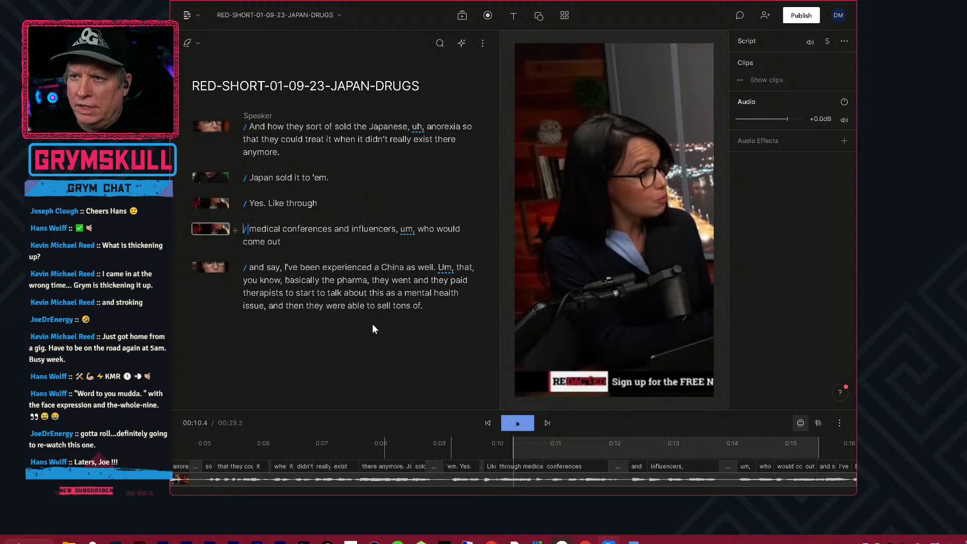
pyautogui.click(238, 231)
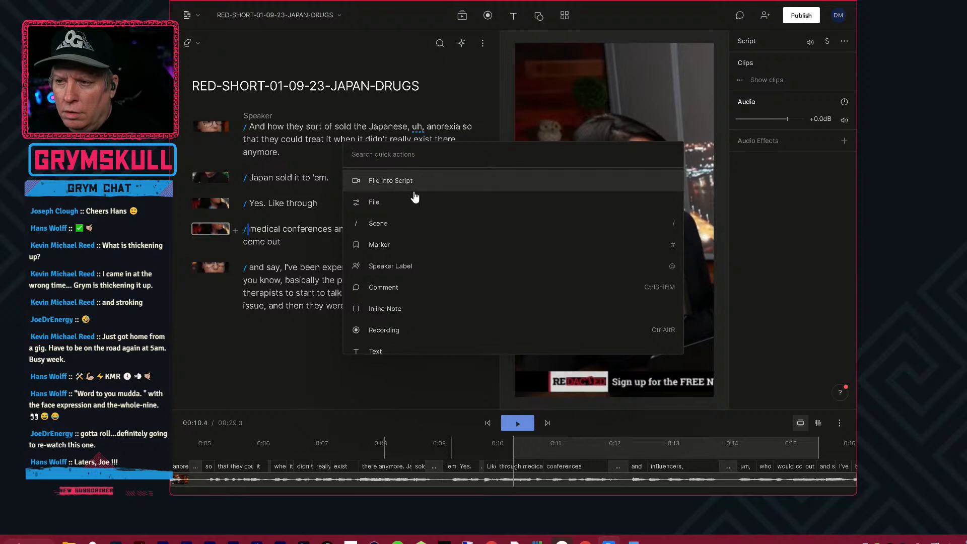
pyautogui.scroll(-2, 416, 319)
pyautogui.scroll(2, 420, 316)
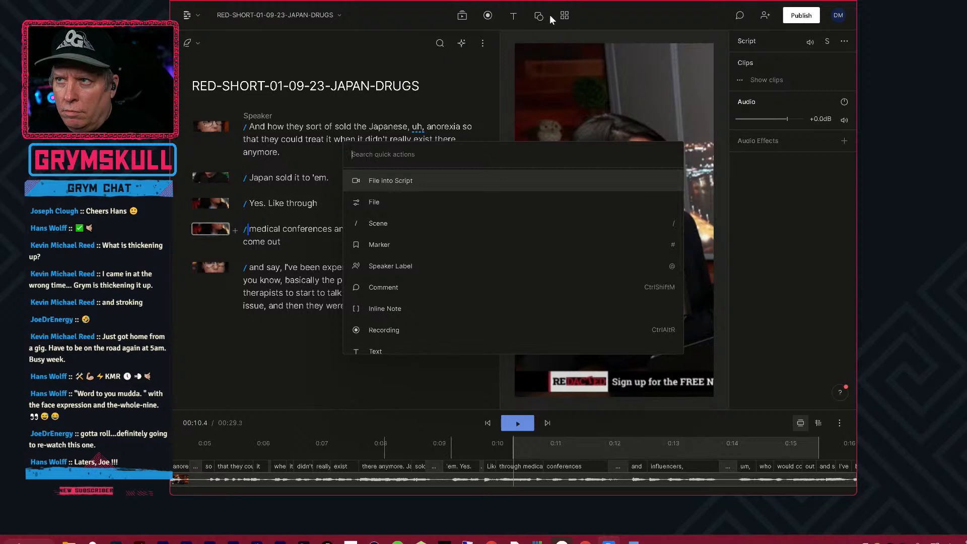
pyautogui.click(469, 19)
# Search the stock video library for "Influencer" and browse the clips for suitable B-roll.
pyautogui.click(463, 15)
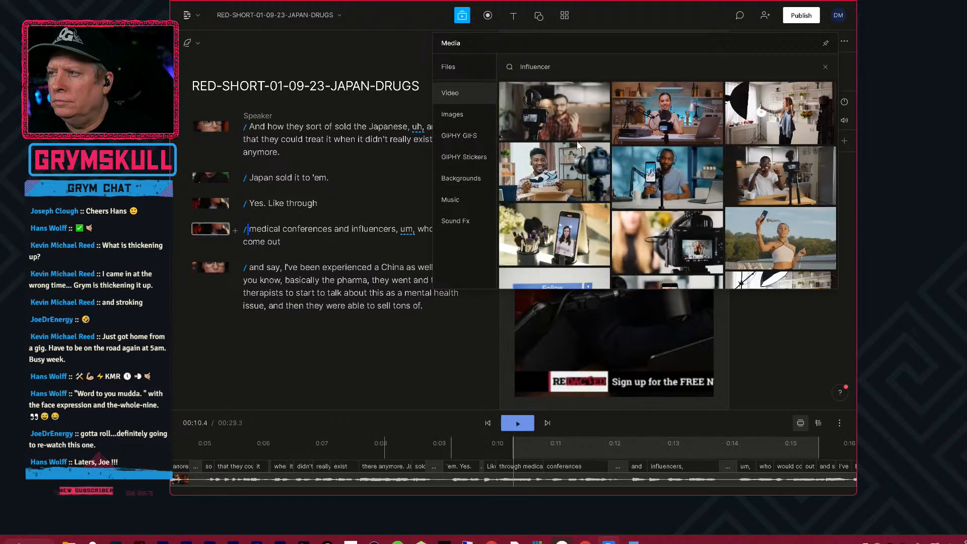
pyautogui.scroll(-2, 577, 140)
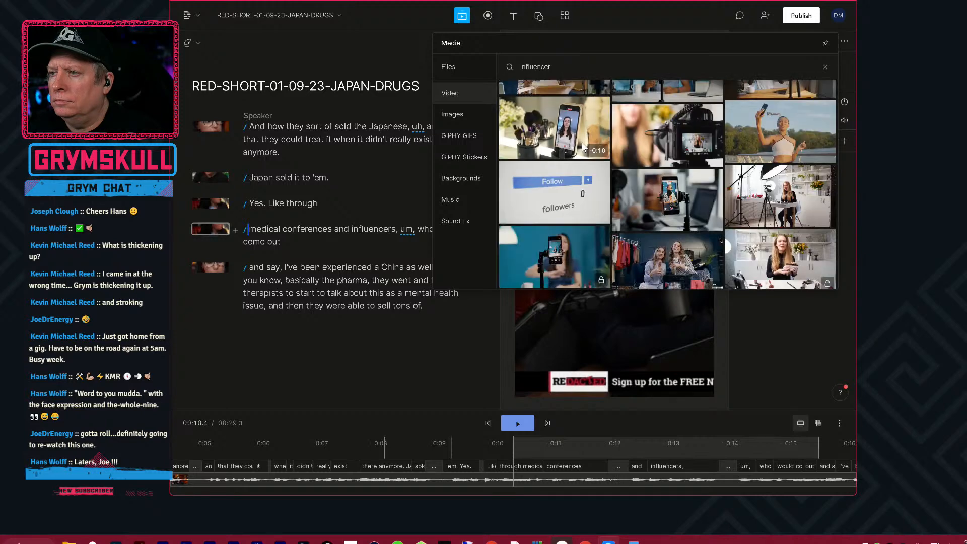
pyautogui.scroll(-1, 584, 146)
pyautogui.scroll(-3, 585, 146)
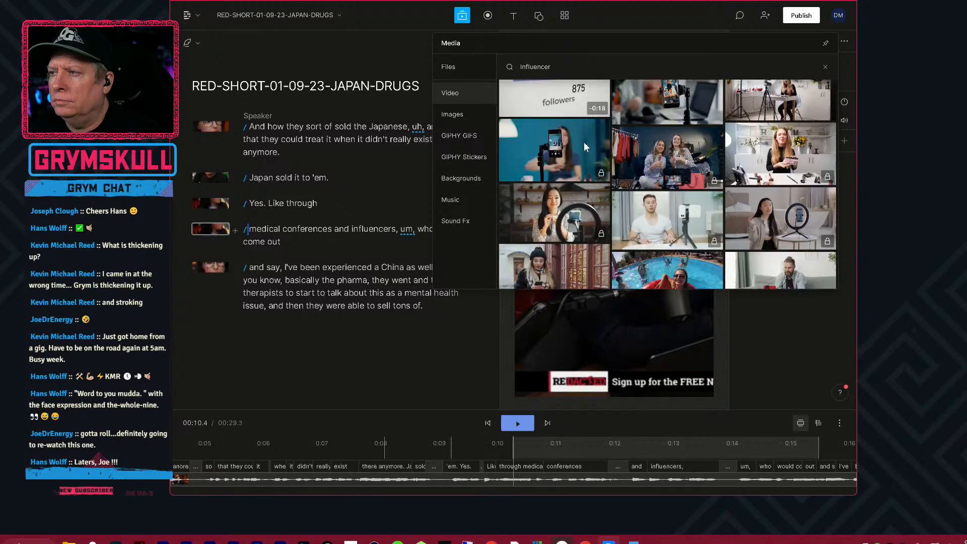
pyautogui.scroll(-1, 584, 144)
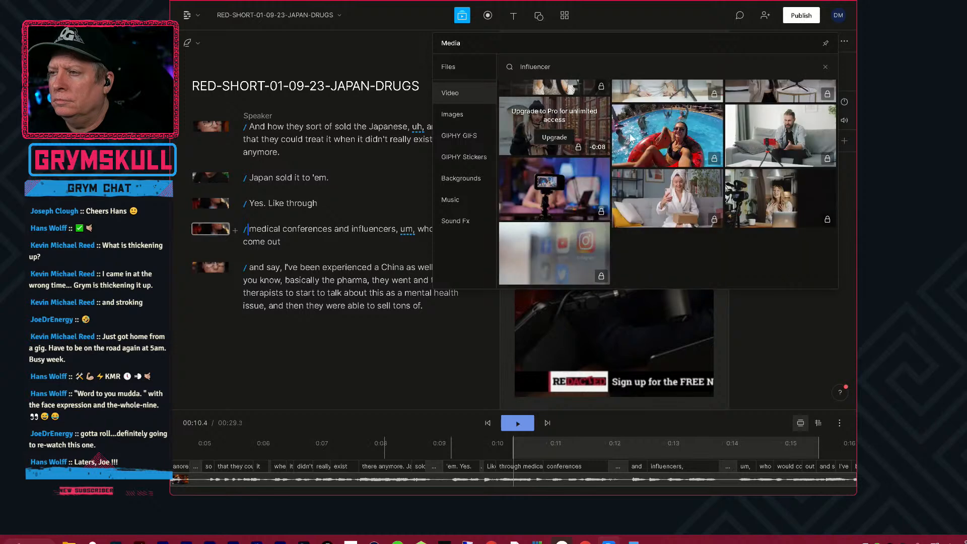
pyautogui.scroll(3, 809, 133)
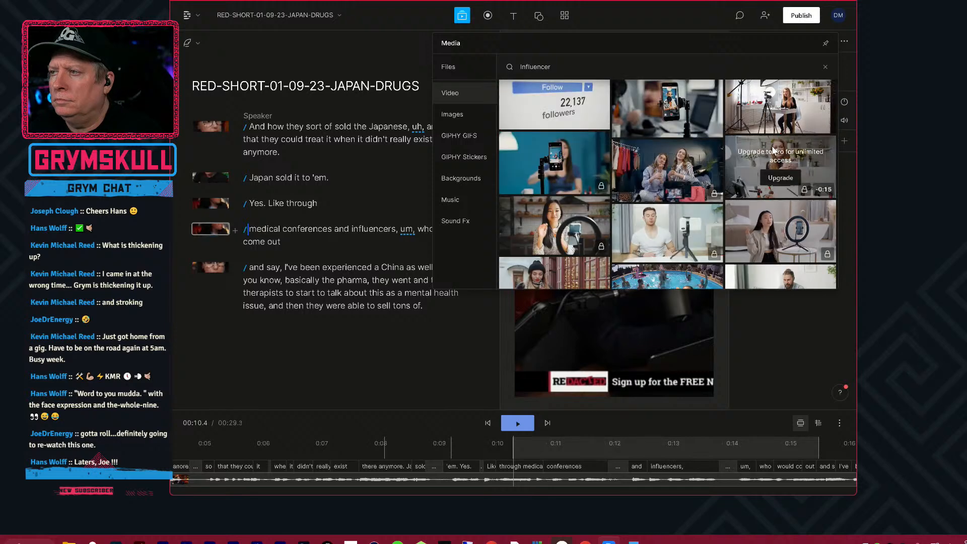
pyautogui.scroll(1, 780, 147)
pyautogui.scroll(2, 780, 147)
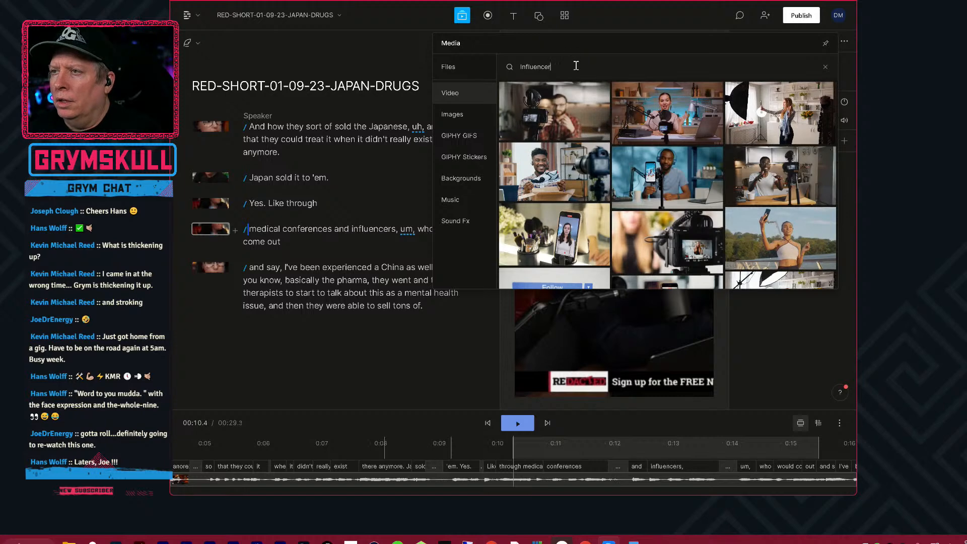
# Search the stock video library for "salesman" and browse the results for a suitable business-meeting clip.
pyautogui.hotkey('ctrl', 'a')
pyautogui.write('salesman')
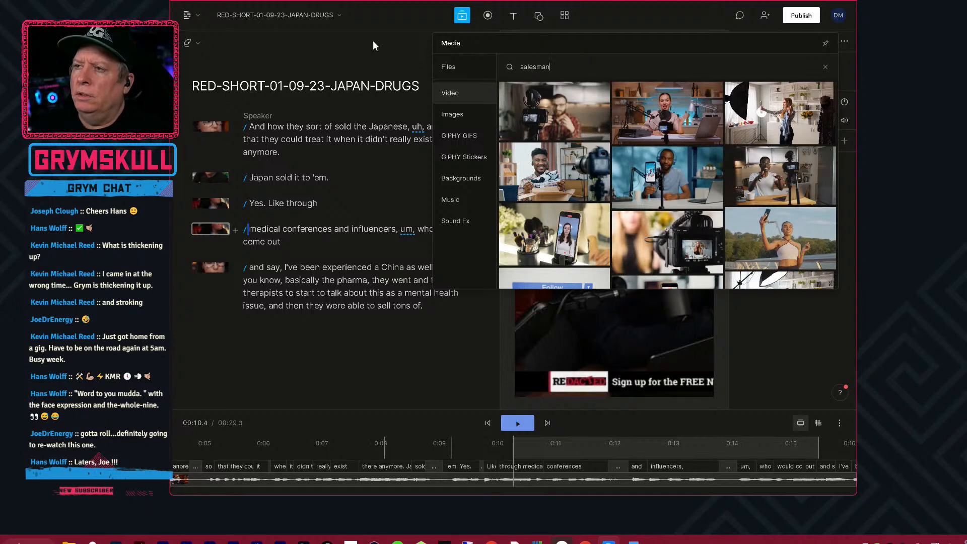
pyautogui.press('Return')
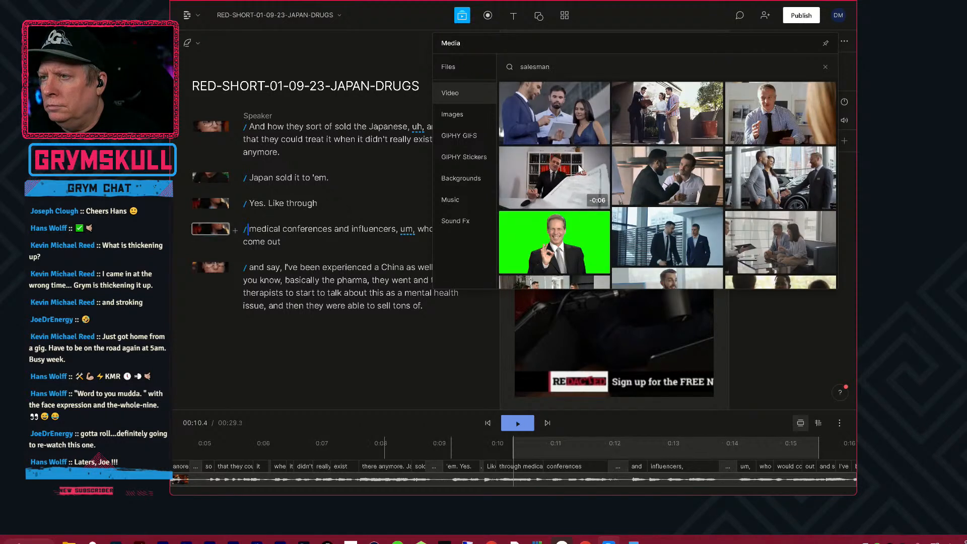
pyautogui.scroll(-1, 588, 162)
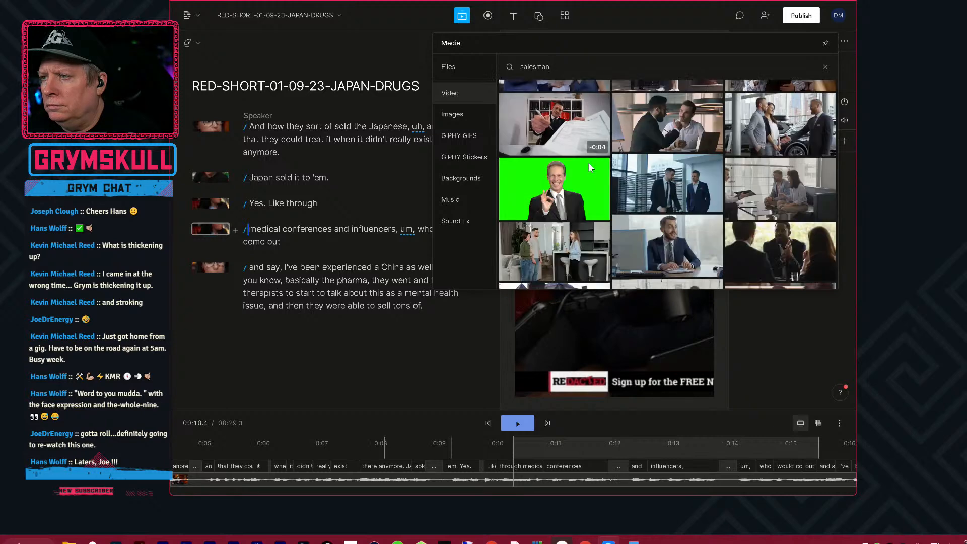
pyautogui.scroll(-2, 588, 162)
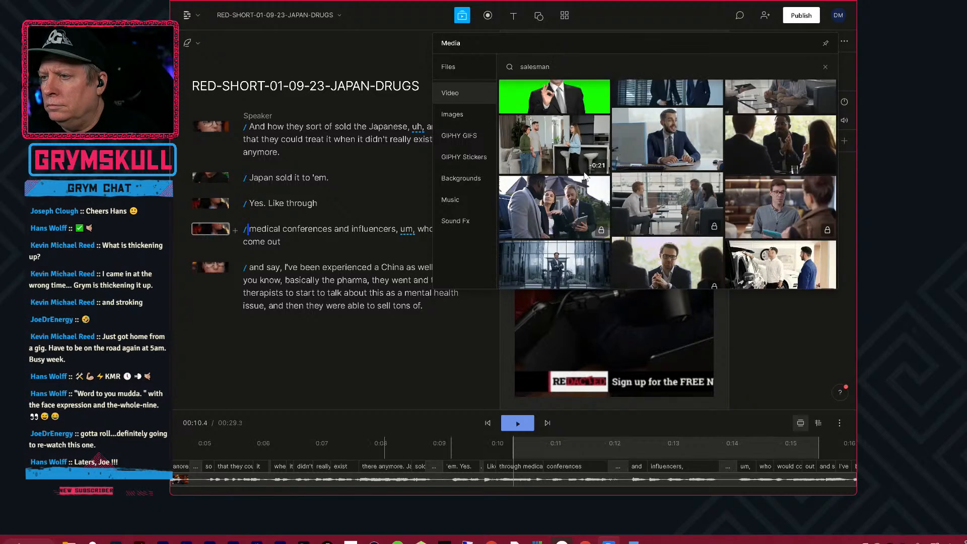
pyautogui.scroll(-2, 585, 174)
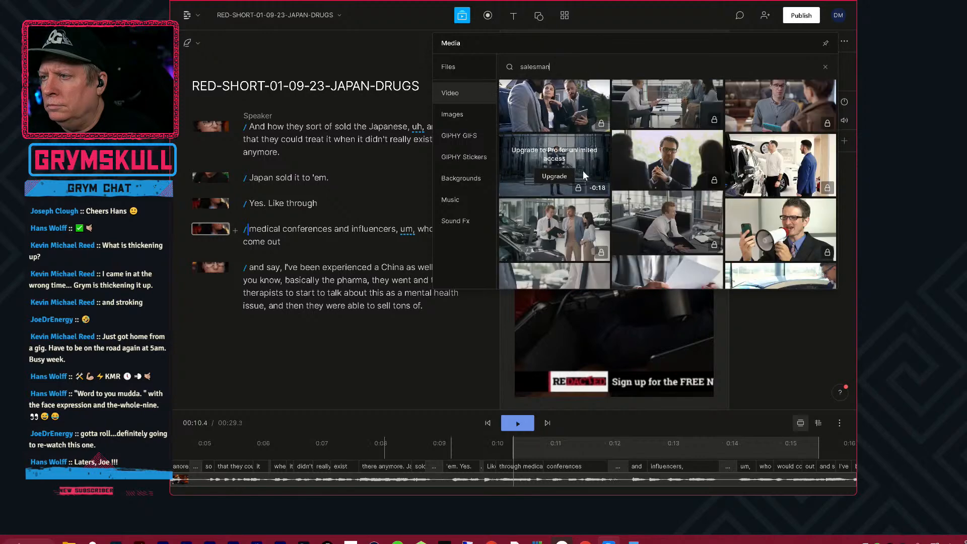
pyautogui.scroll(-2, 583, 171)
pyautogui.scroll(-3, 578, 169)
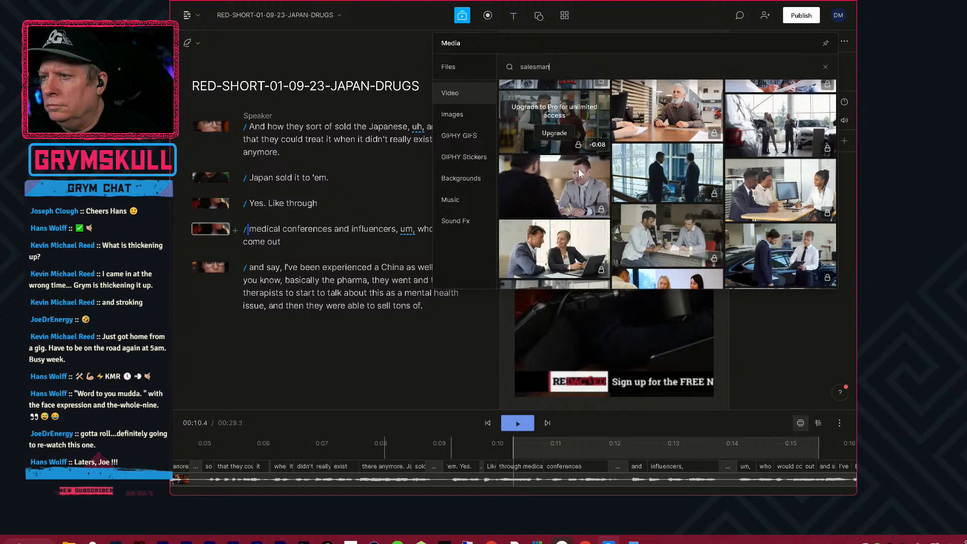
pyautogui.scroll(-1, 578, 172)
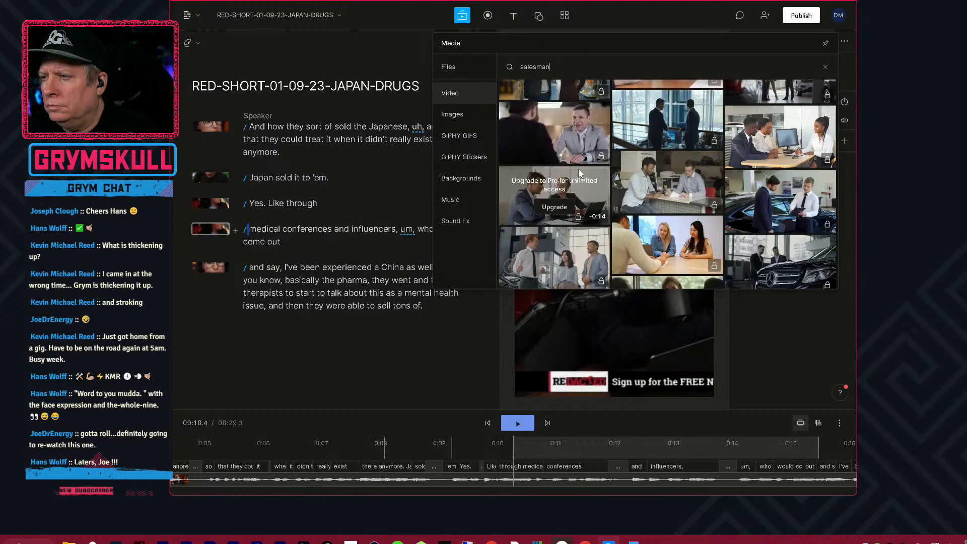
pyautogui.scroll(-3, 578, 172)
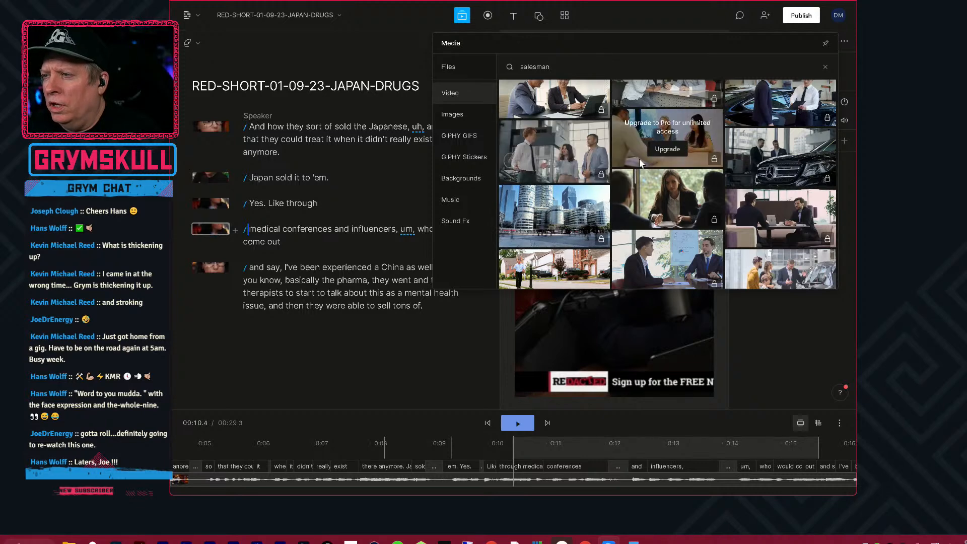
pyautogui.scroll(-5, 640, 158)
pyautogui.scroll(-8, 655, 157)
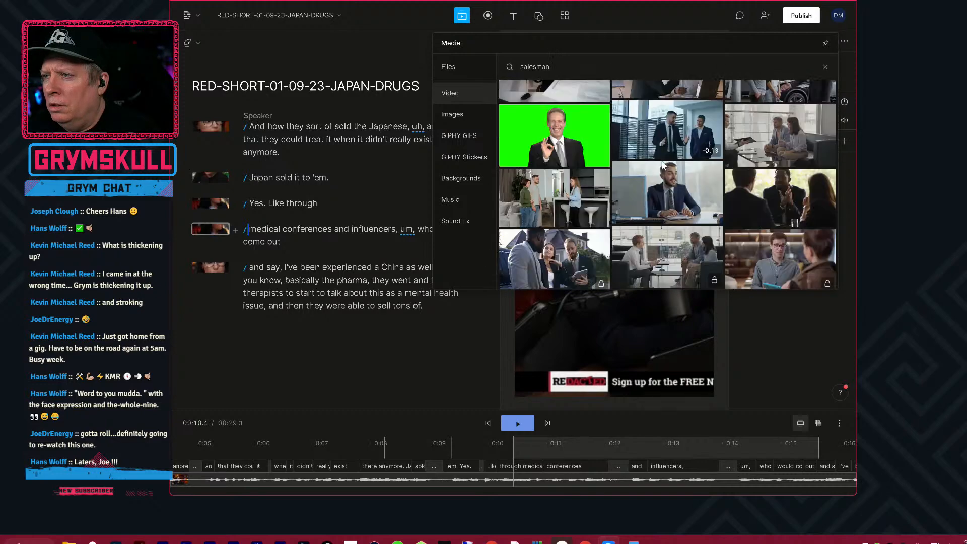
pyautogui.scroll(-2, 660, 157)
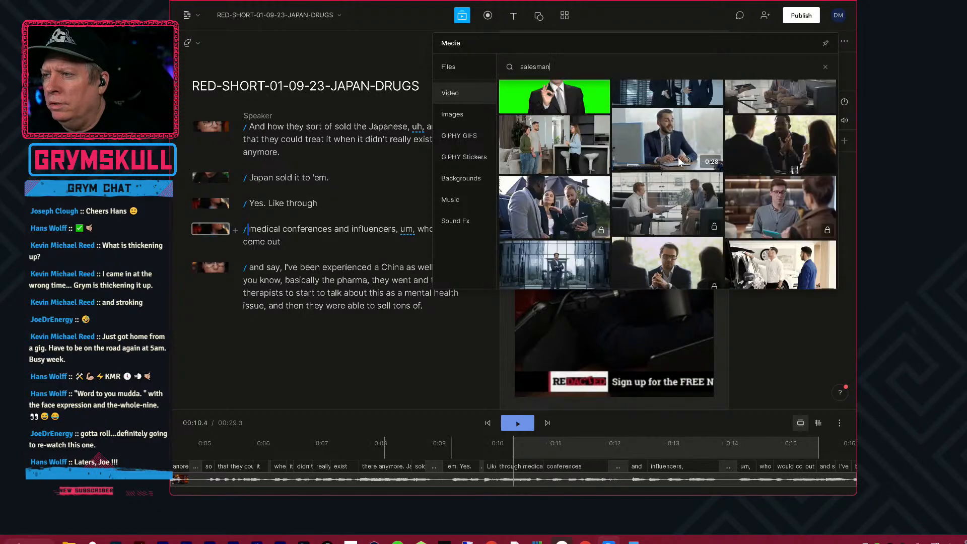
pyautogui.scroll(1, 678, 161)
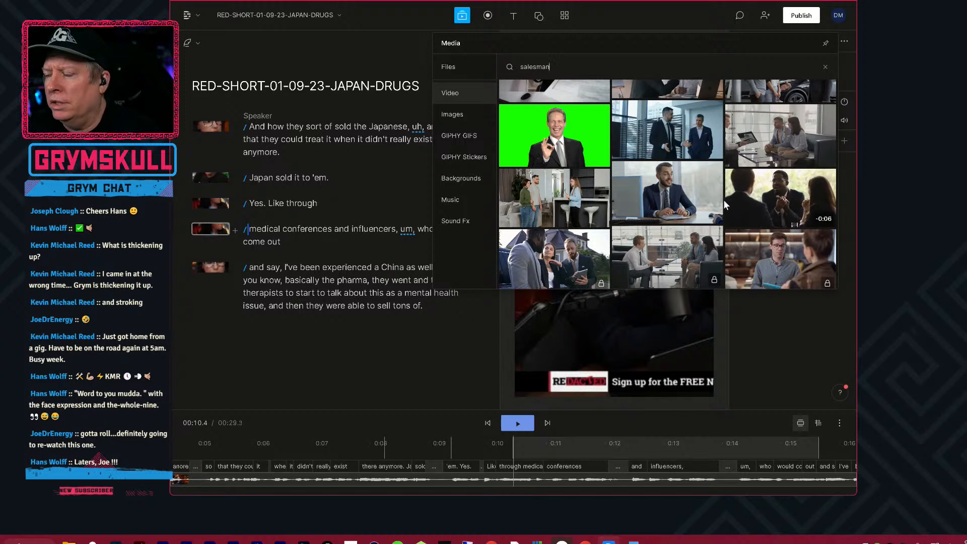
# Add the clip of a manager negotiating with colleagues to the "medical conferences" scene and enlarge it to 1984 by 1922 to fill the frame.
pyautogui.click(779, 193)
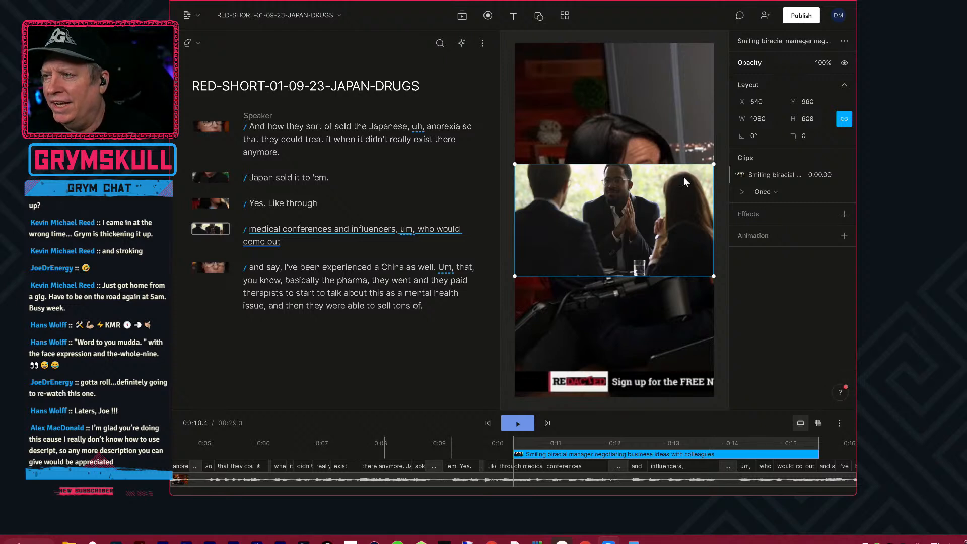
pyautogui.moveTo(716, 166); pyautogui.dragTo(800, 44)
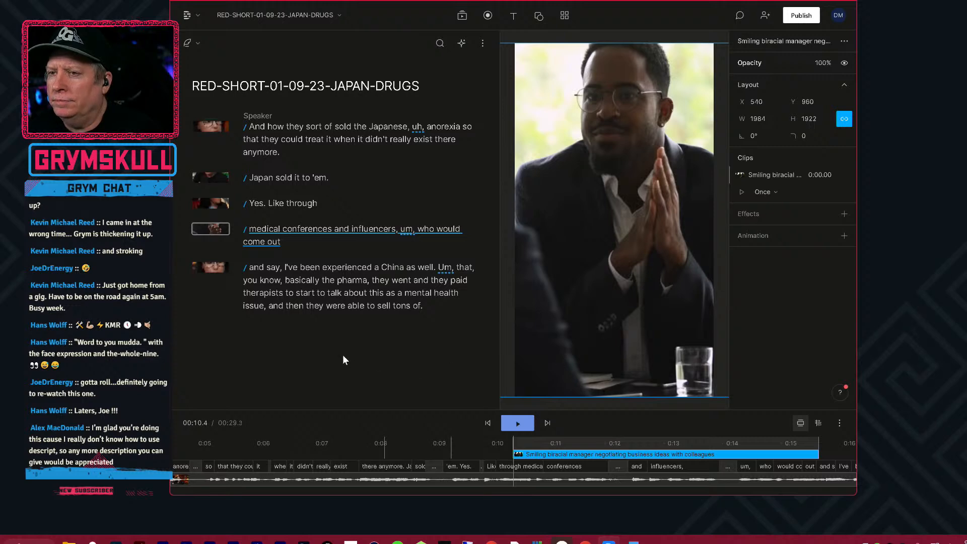
# Play the short from about 9 seconds into the last scene to check the new B-roll clip.
pyautogui.click(437, 451)
pyautogui.press('space')
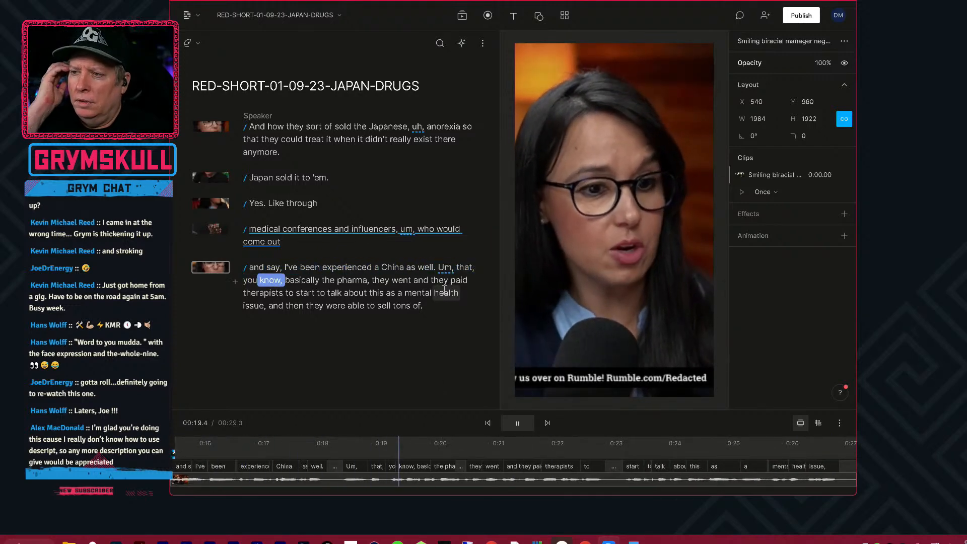
pyautogui.press('space')
pyautogui.click(449, 320)
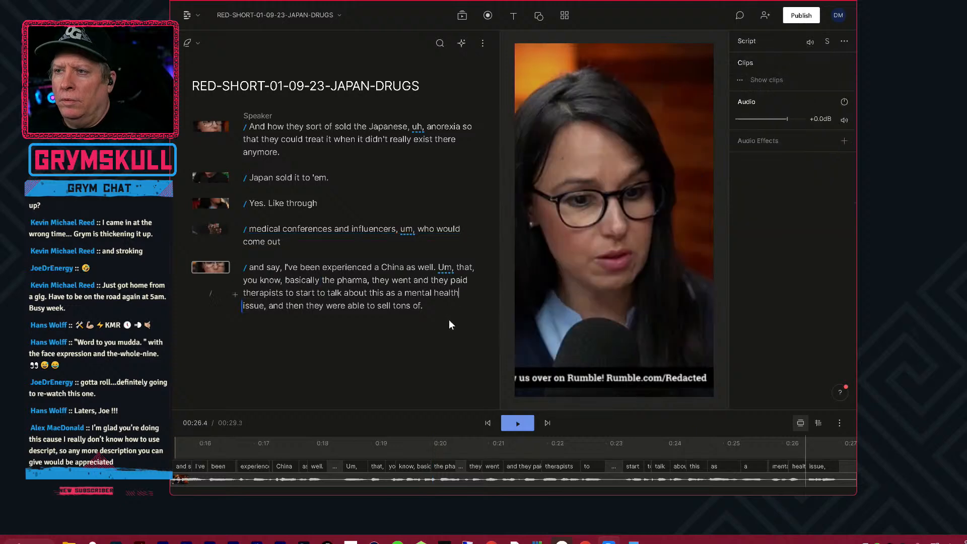
# Remove all "um, uh" filler words and their media from the whole script, without replacing them with gap clips.
pyautogui.hotkey('ctrl', 'a')
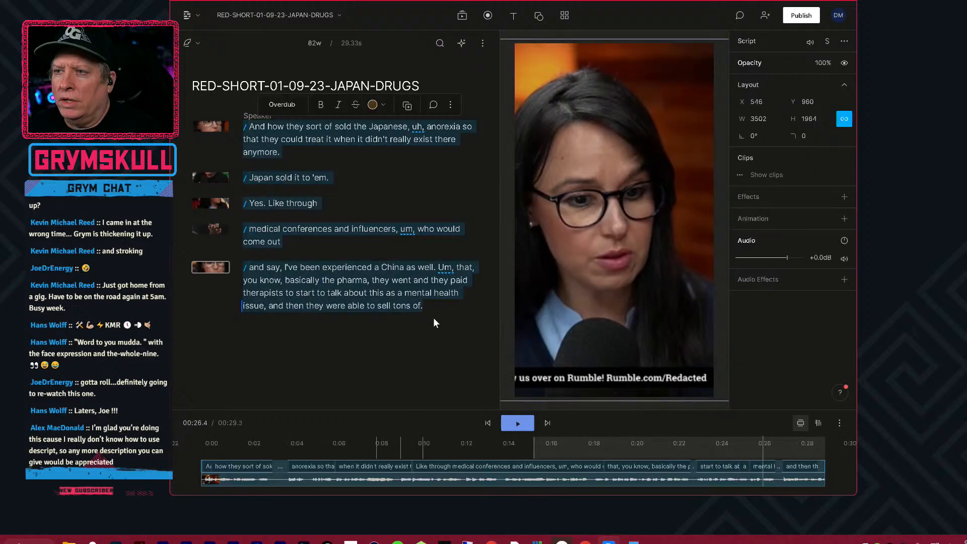
pyautogui.click(451, 105)
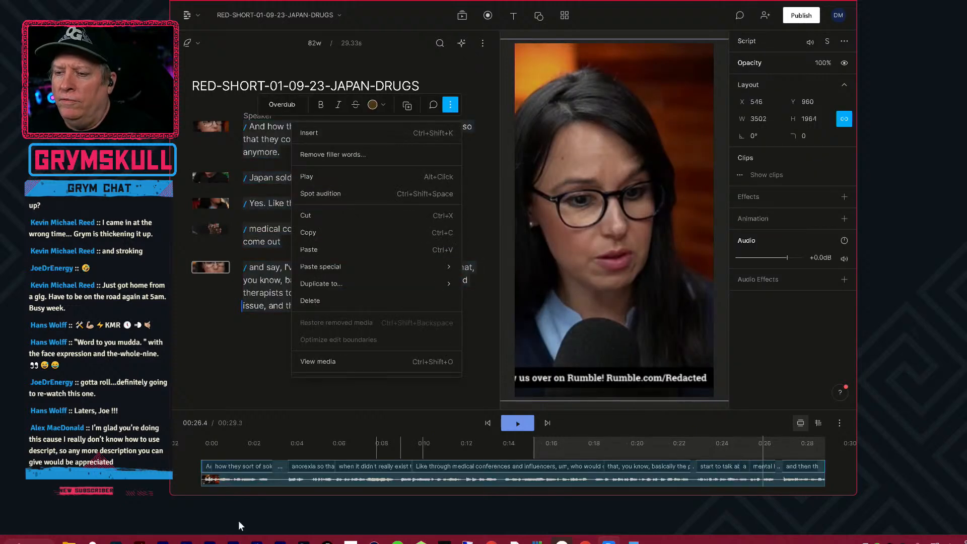
pyautogui.click(255, 391)
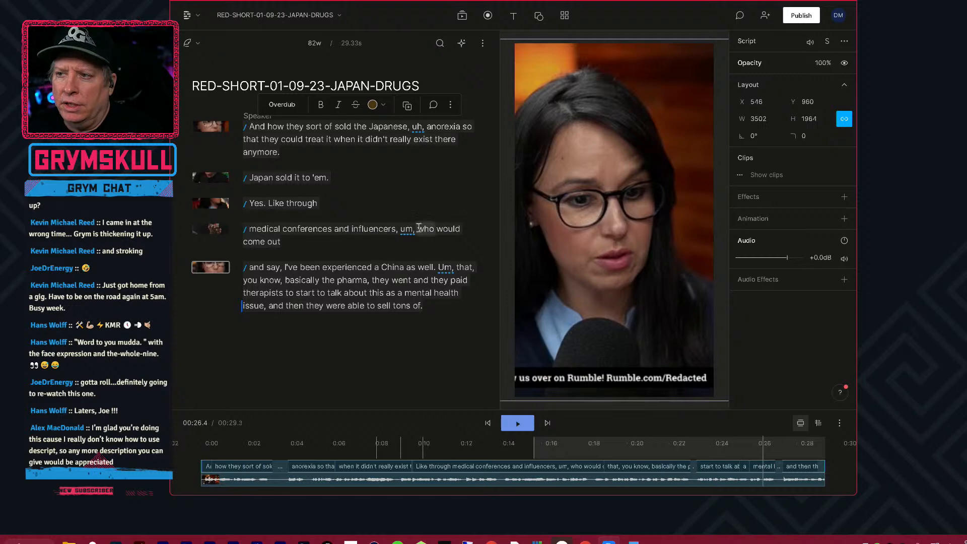
pyautogui.click(451, 104)
pyautogui.click(345, 158)
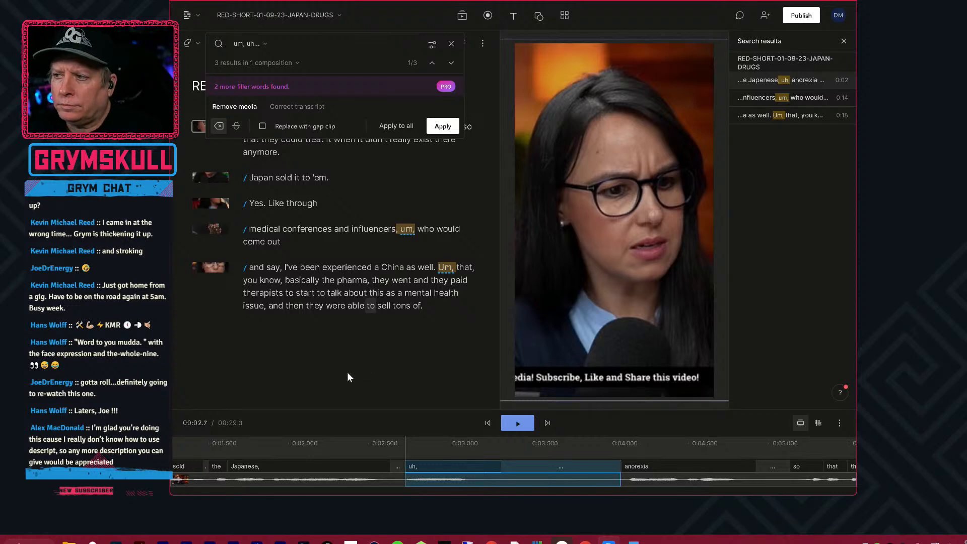
pyautogui.press('space')
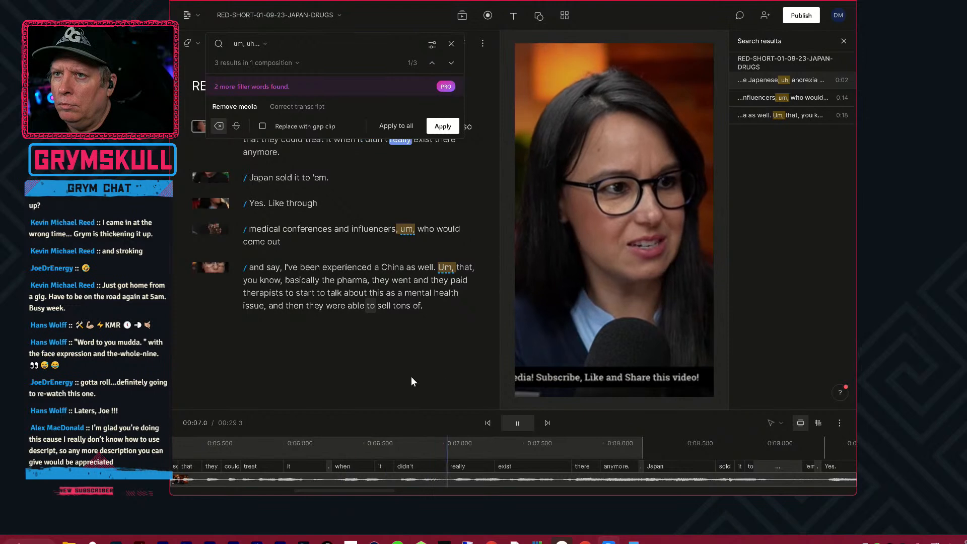
pyautogui.click(397, 128)
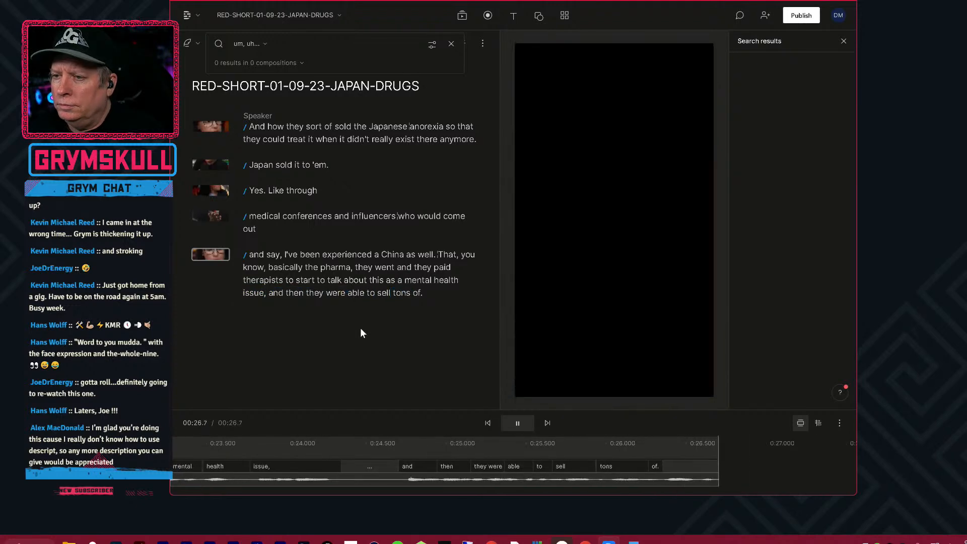
# Play back the trimmed short and split its last scene before "they paid therapists" at about 18.7 seconds.
pyautogui.press('space')
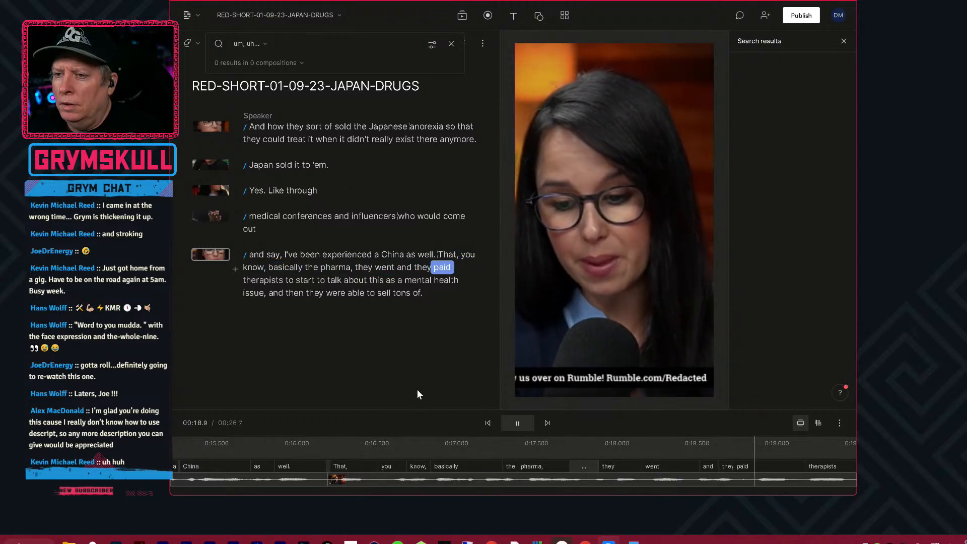
pyautogui.press('space')
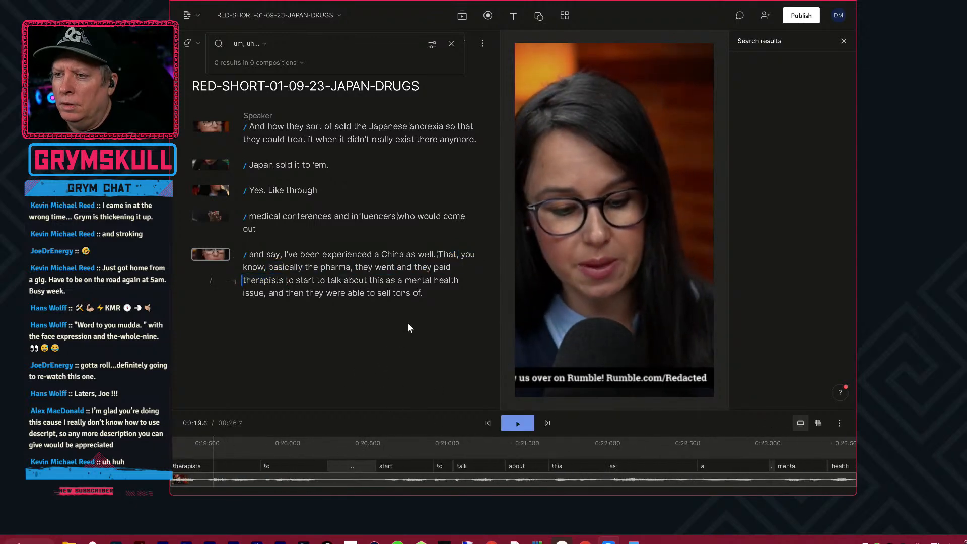
pyautogui.click(415, 268)
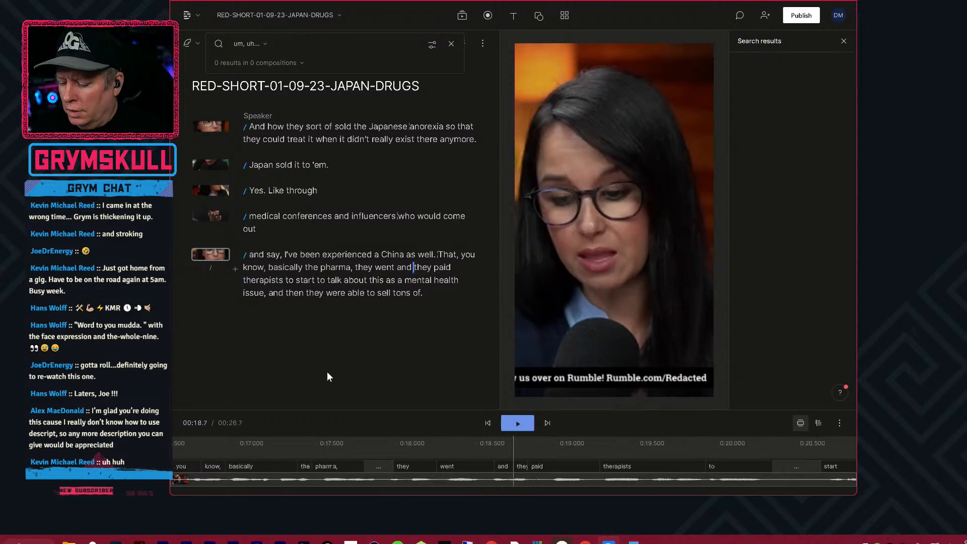
pyautogui.press('/')
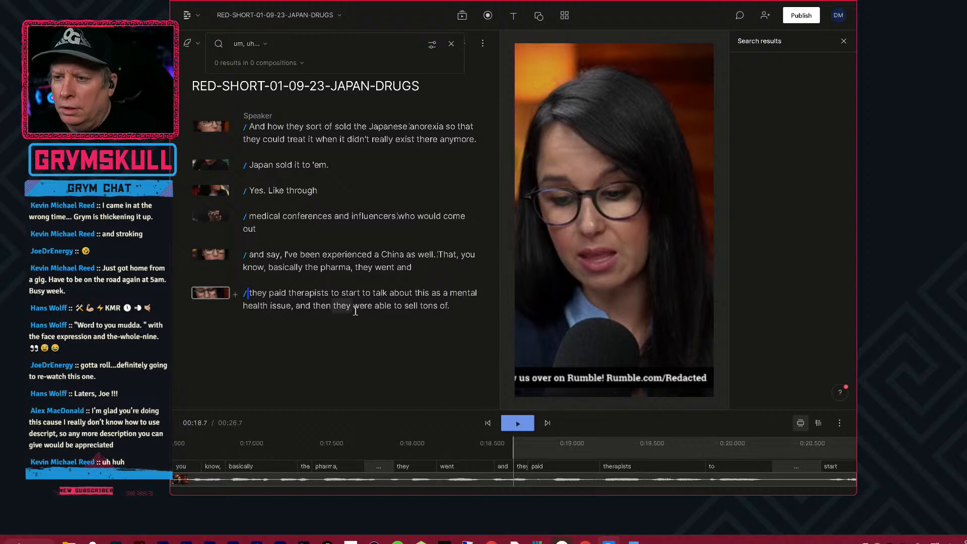
pyautogui.click(293, 306)
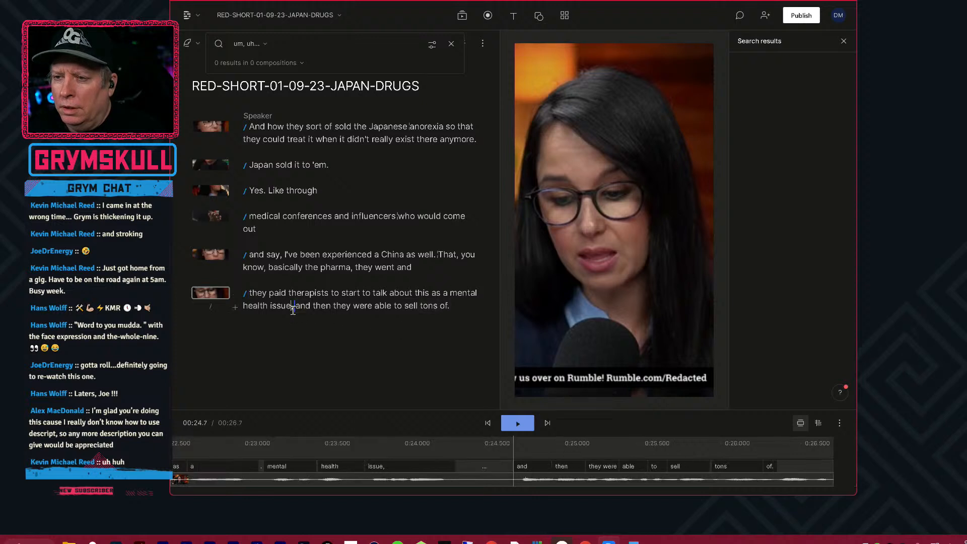
pyautogui.press('/')
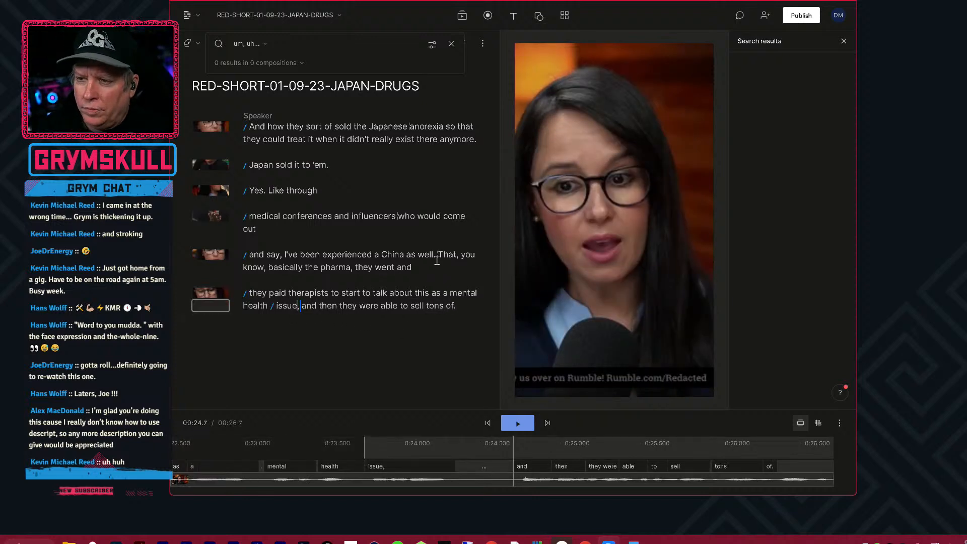
pyautogui.press('Return')
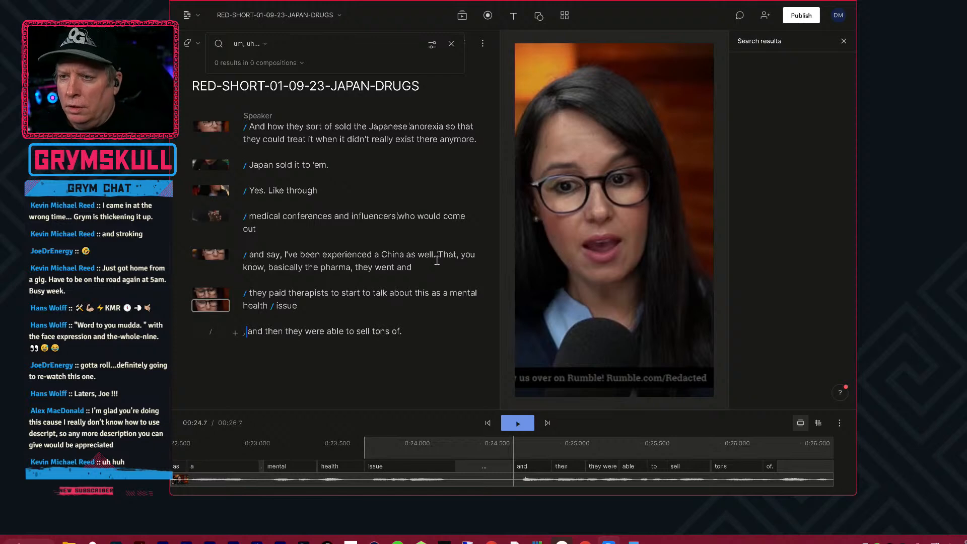
pyautogui.hotkey('ctrl', 'z')
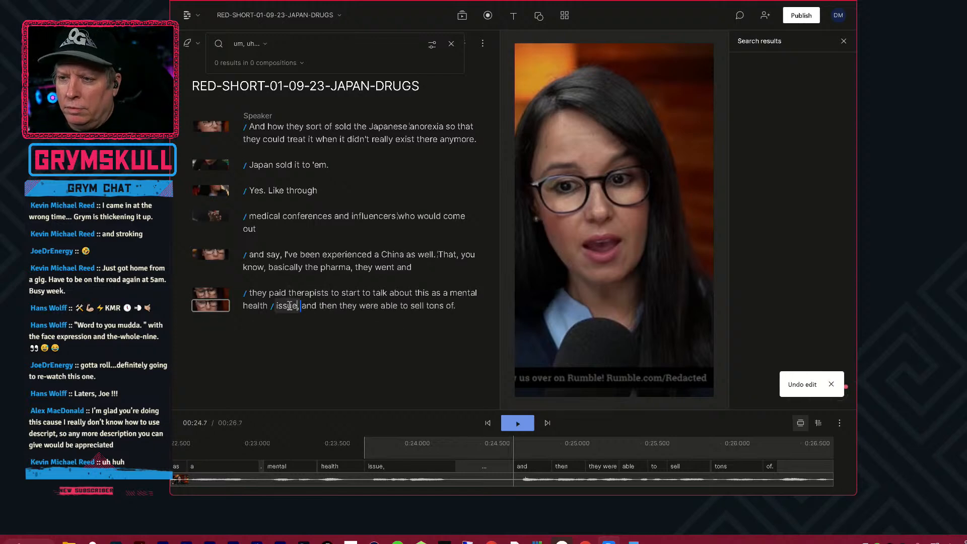
pyautogui.click(273, 306)
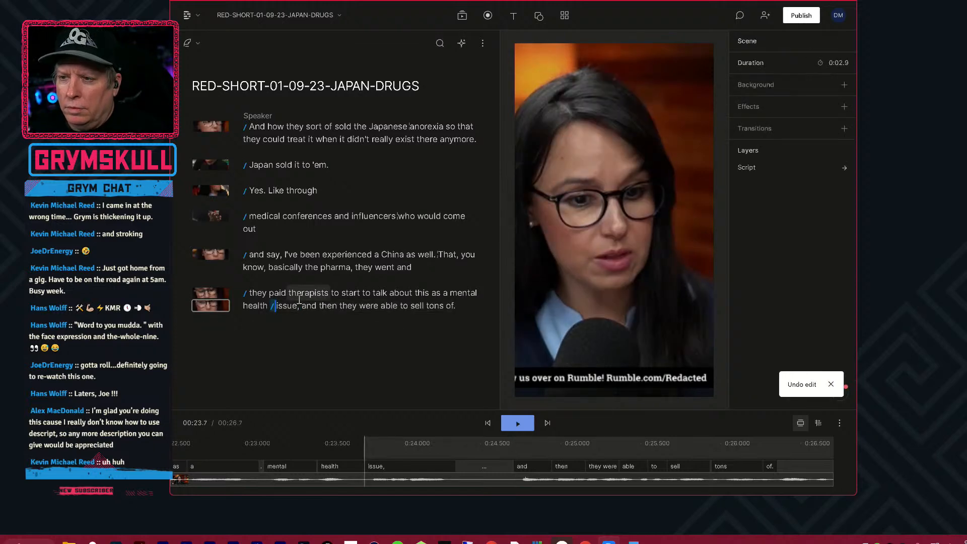
pyautogui.hotkey('ctrl', 'z')
# Split the "they paid therapists" scene with a new scene break before "and then they were able" at about 24.7 seconds.
pyautogui.click(294, 306)
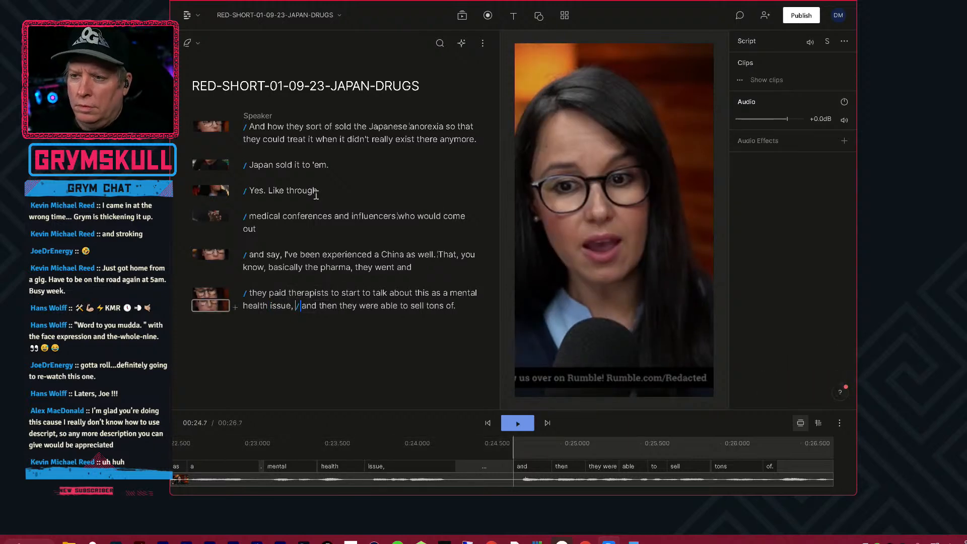
pyautogui.write('/')
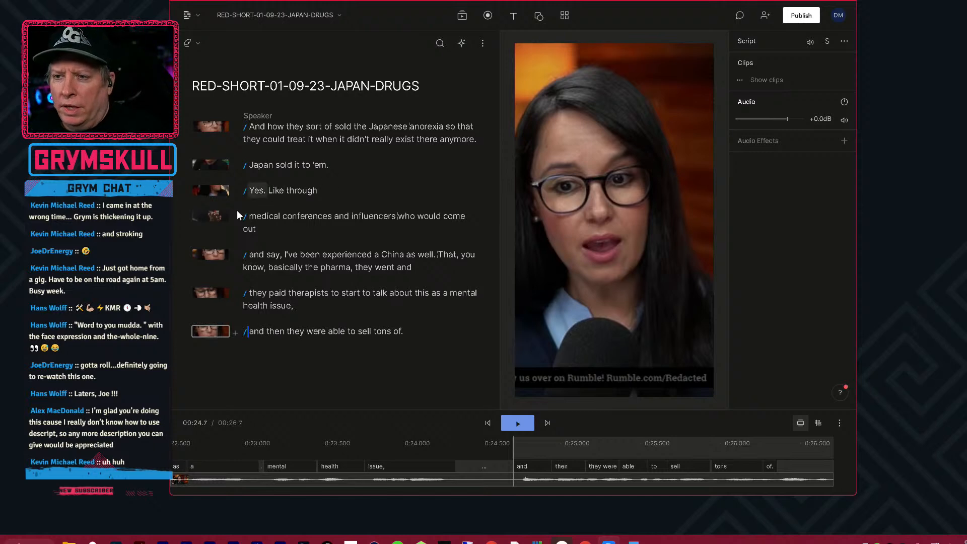
# Search the stock videos for "therapist" for the "they paid therapists" scene.
pyautogui.click(217, 294)
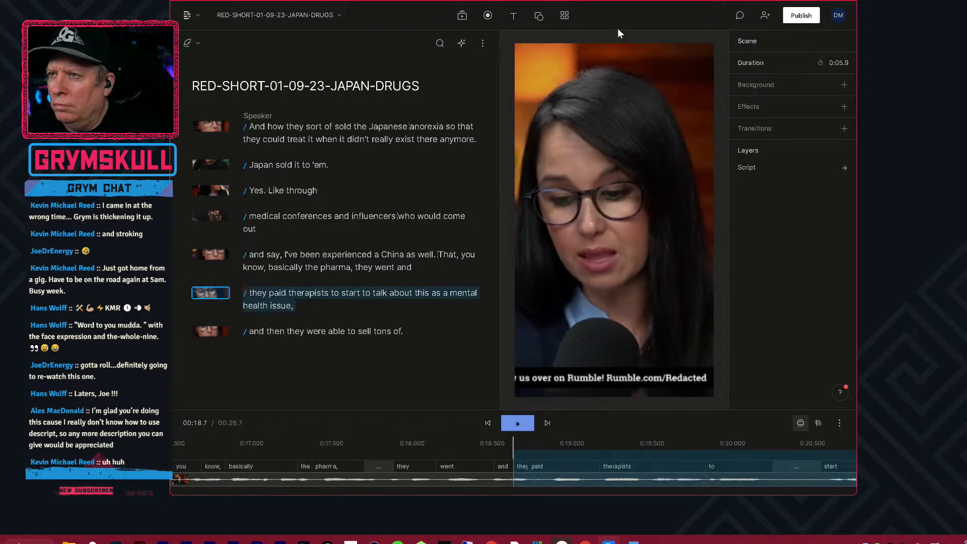
pyautogui.click(462, 16)
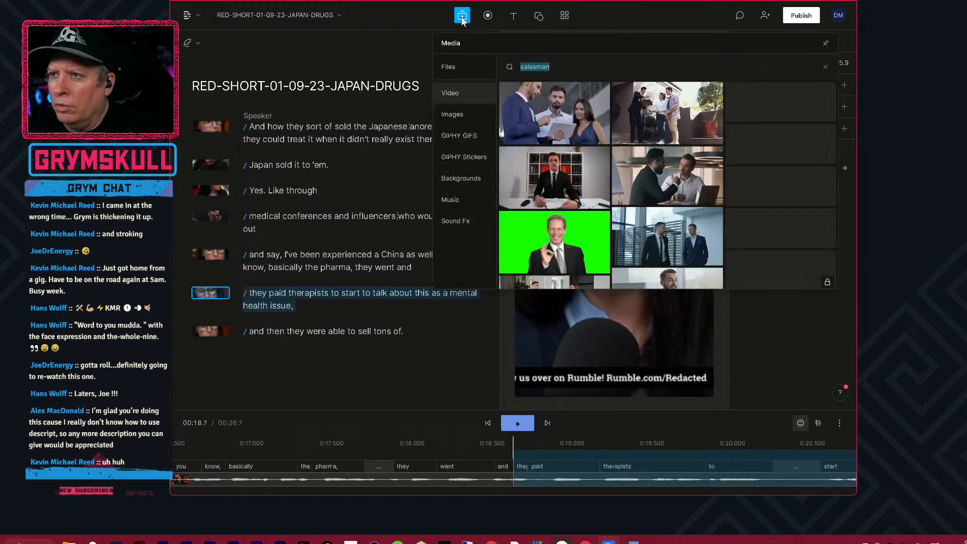
pyautogui.moveTo(559, 67); pyautogui.dragTo(436, 71)
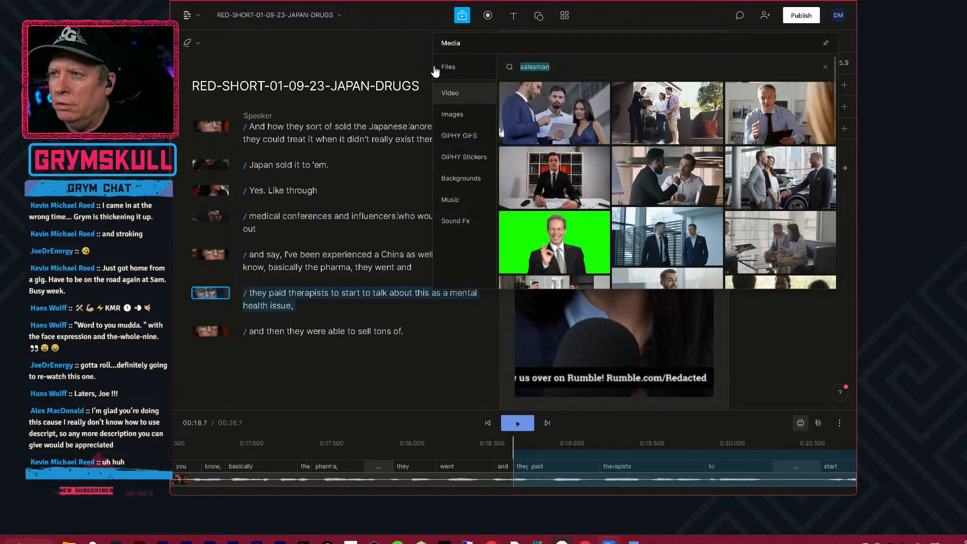
pyautogui.write('therapist')
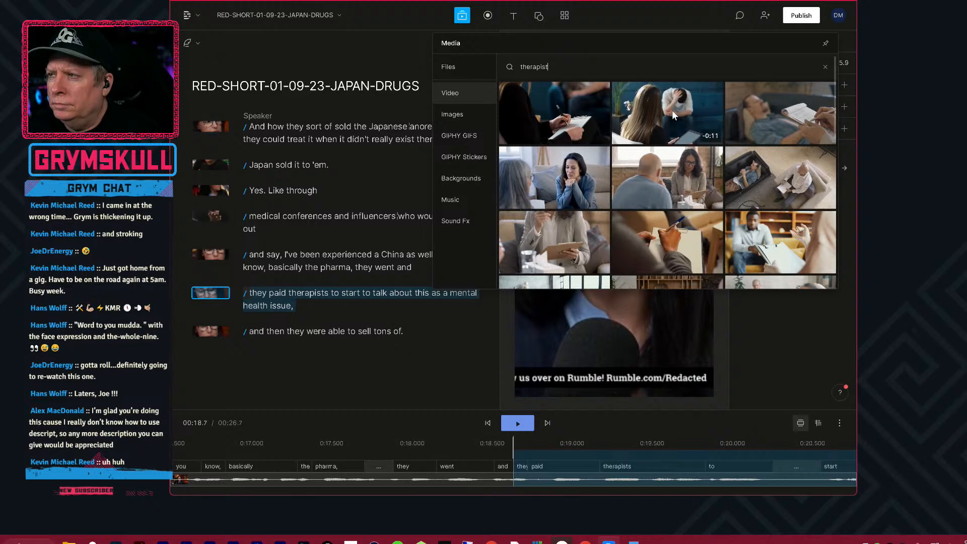
# Add the stock clip of a female psychotherapist writing on a clipboard to the scene, scaled to about 1845 × 1945 so it fills the frame.
pyautogui.scroll(-1, 681, 114)
pyautogui.scroll(-3, 682, 114)
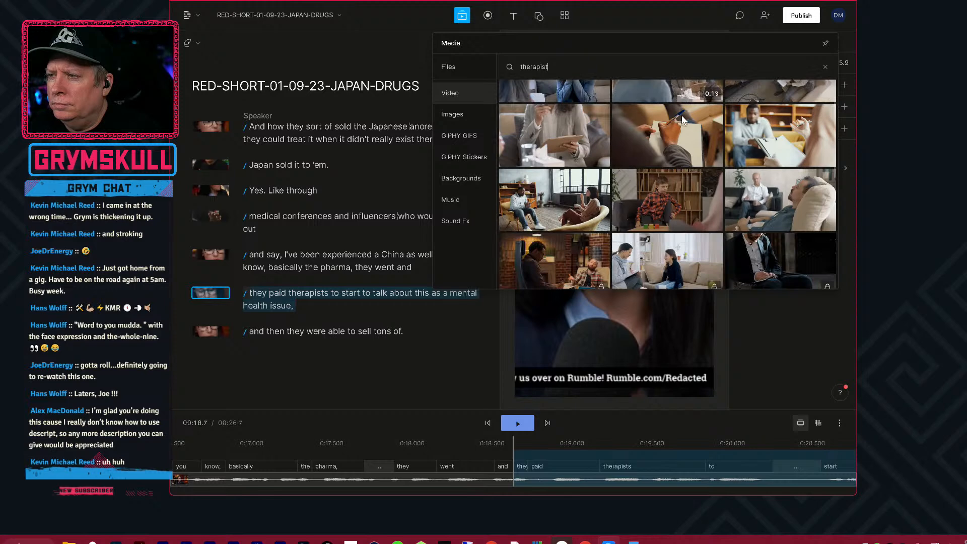
pyautogui.scroll(-3, 680, 117)
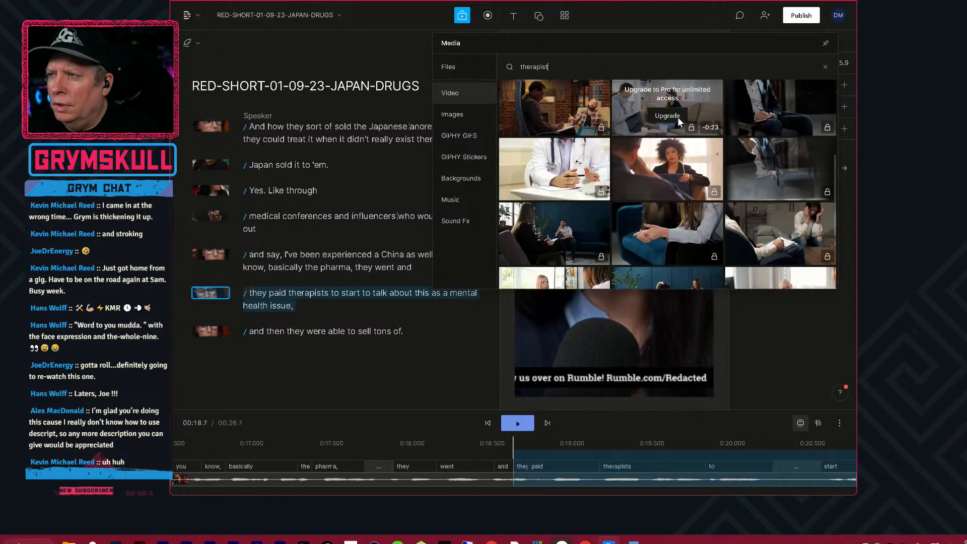
pyautogui.scroll(3, 686, 192)
pyautogui.scroll(1, 687, 197)
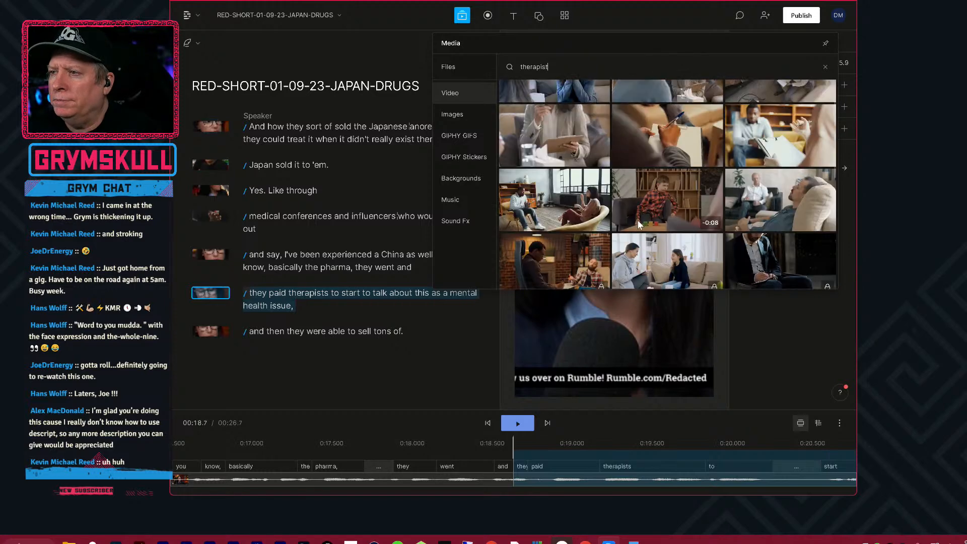
pyautogui.scroll(2, 580, 202)
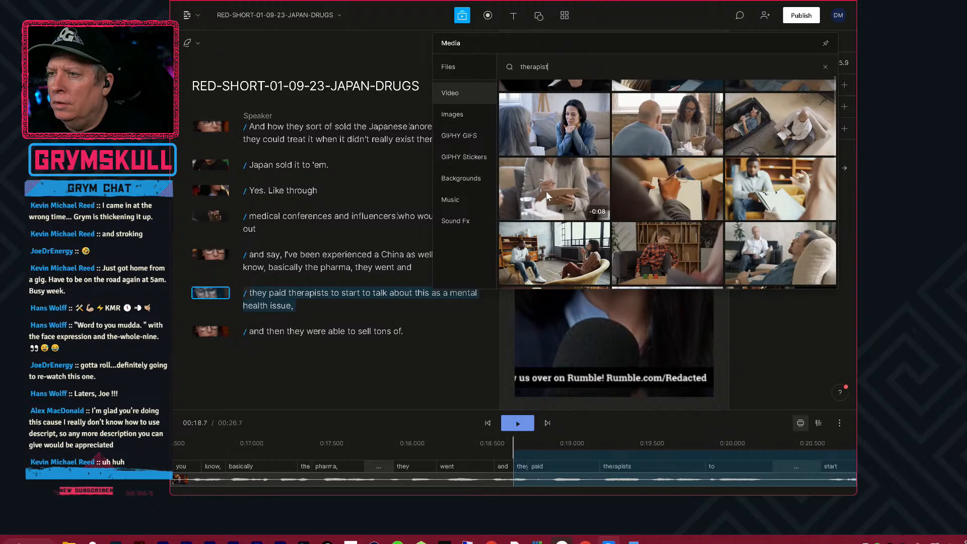
pyautogui.click(562, 180)
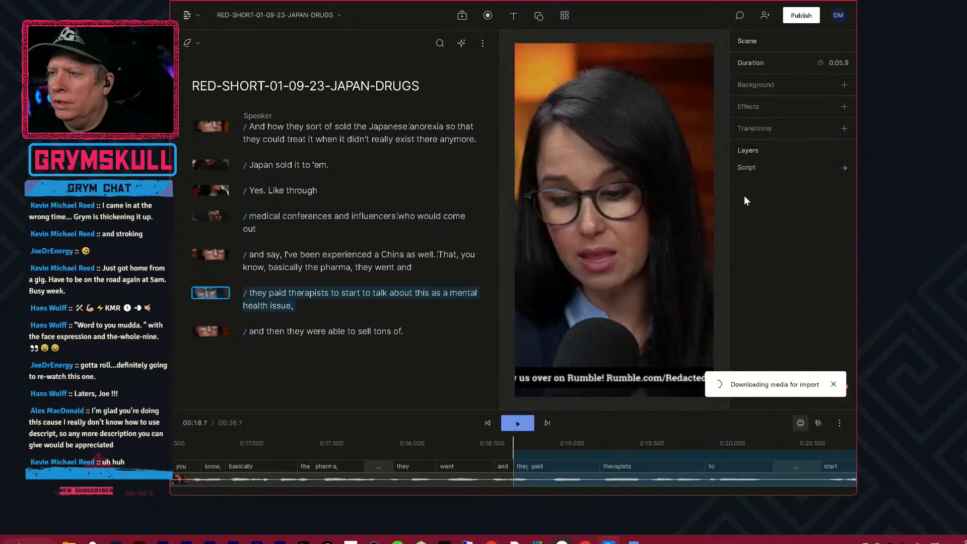
pyautogui.moveTo(714, 164); pyautogui.dragTo(794, 39)
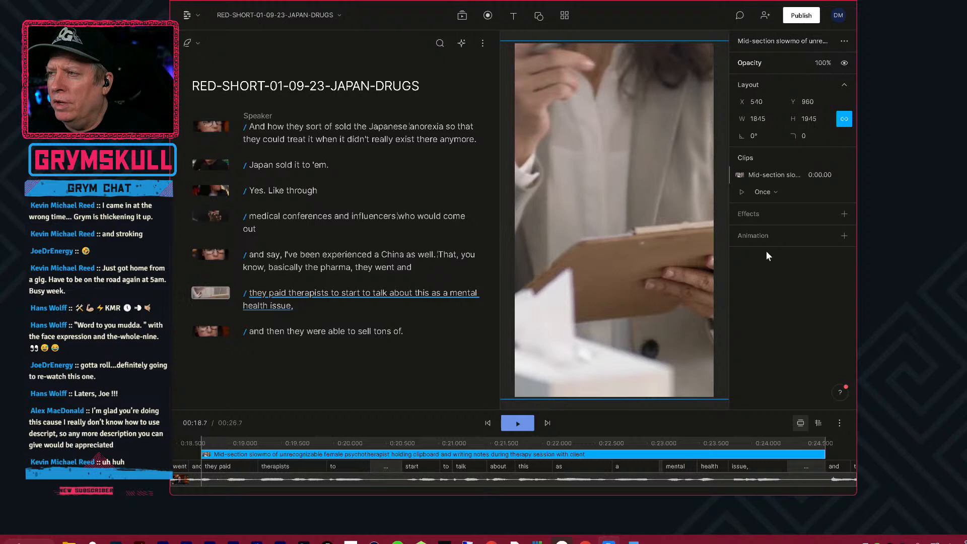
# Play the short from "and say, I've been experienced" to the end to check the therapist B-roll.
pyautogui.click(266, 255)
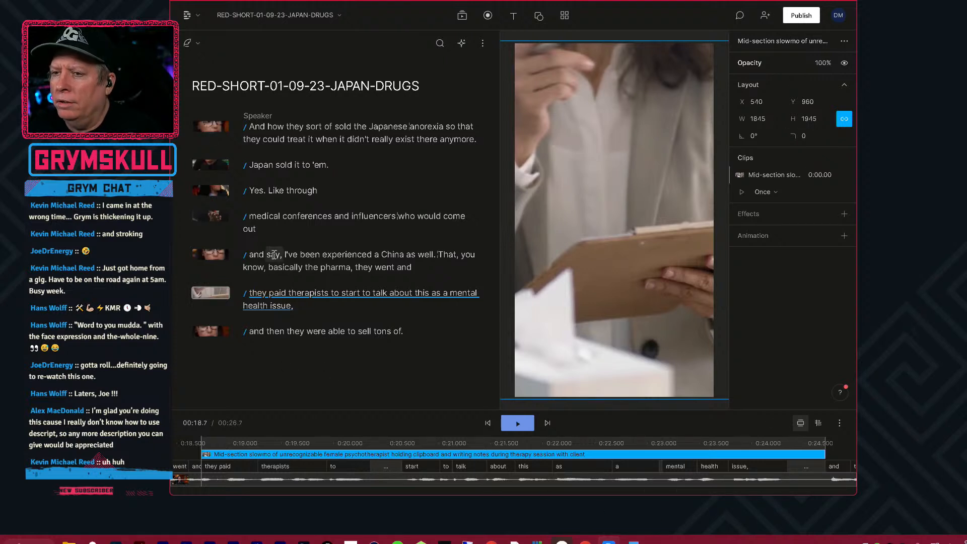
pyautogui.press('space')
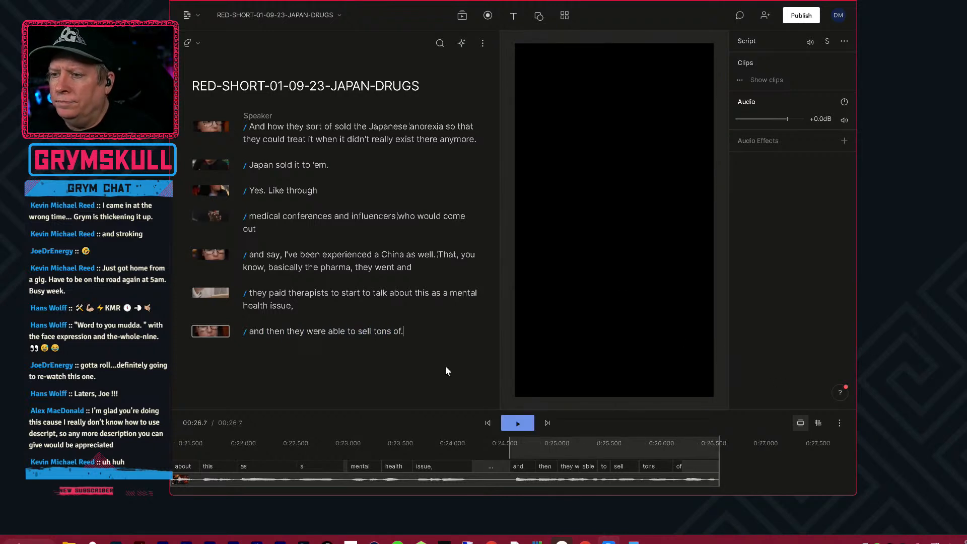
# Add a rectangle to the last scene and stretch it across the frame's bottom, about 1120 × 540 at X 540, Y 1920.
pyautogui.moveTo(432, 412); pyautogui.dragTo(450, 370)
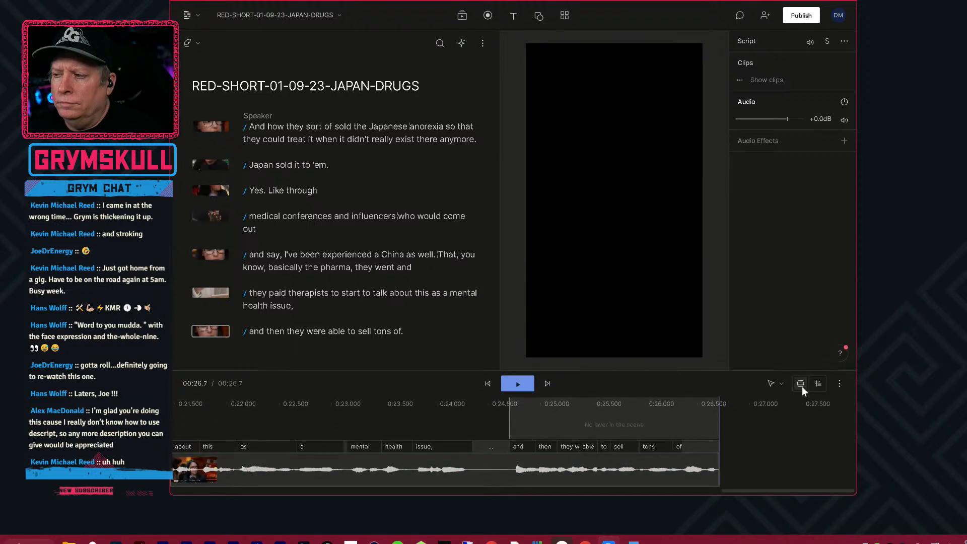
pyautogui.click(787, 452)
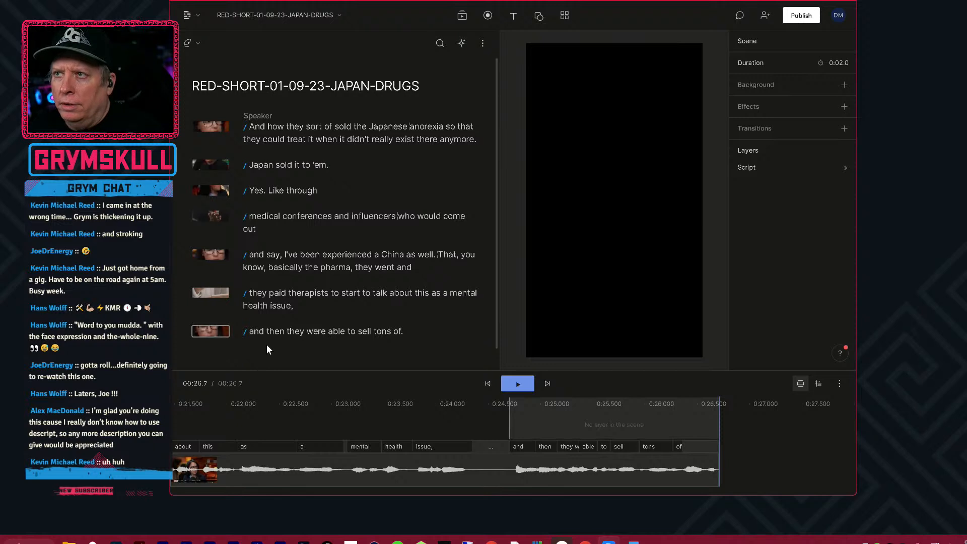
pyautogui.click(539, 16)
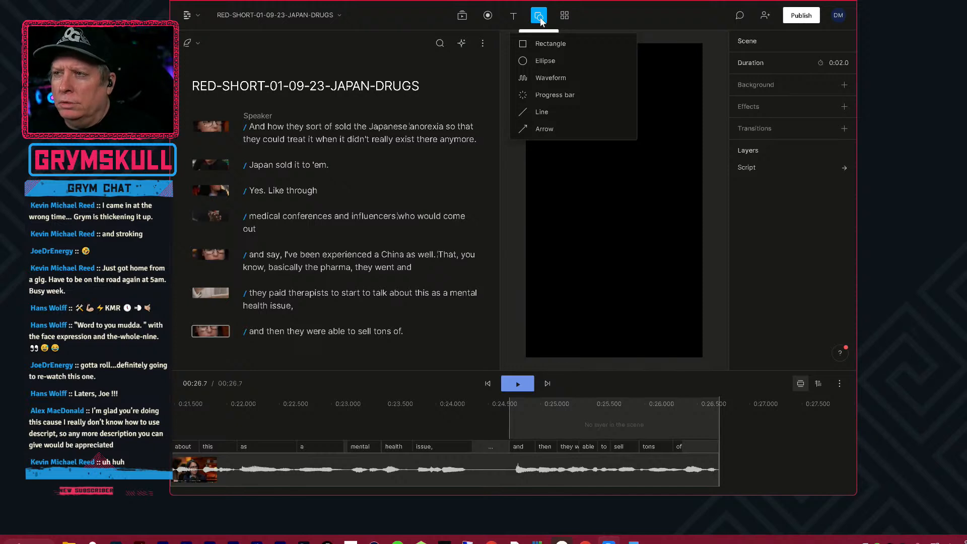
pyautogui.click(567, 46)
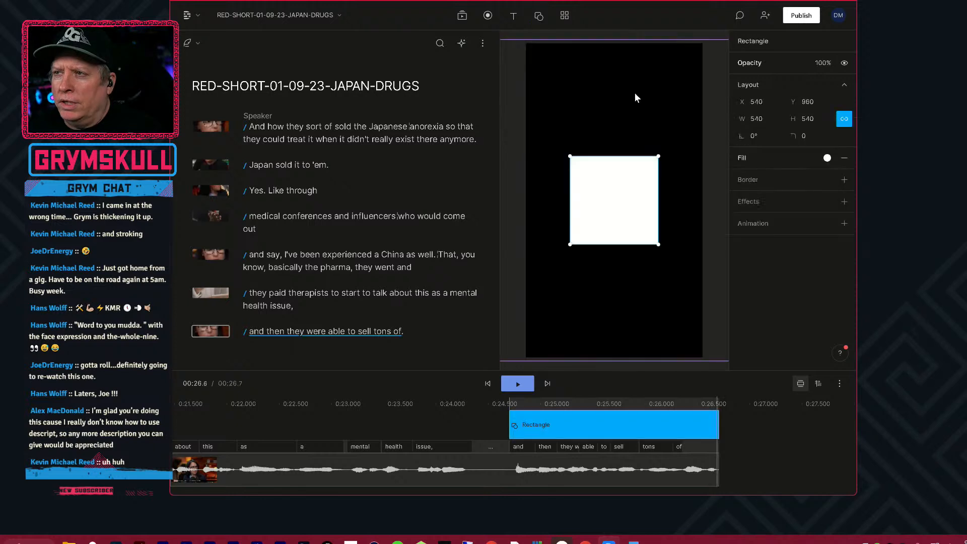
pyautogui.moveTo(634, 217); pyautogui.dragTo(580, 353)
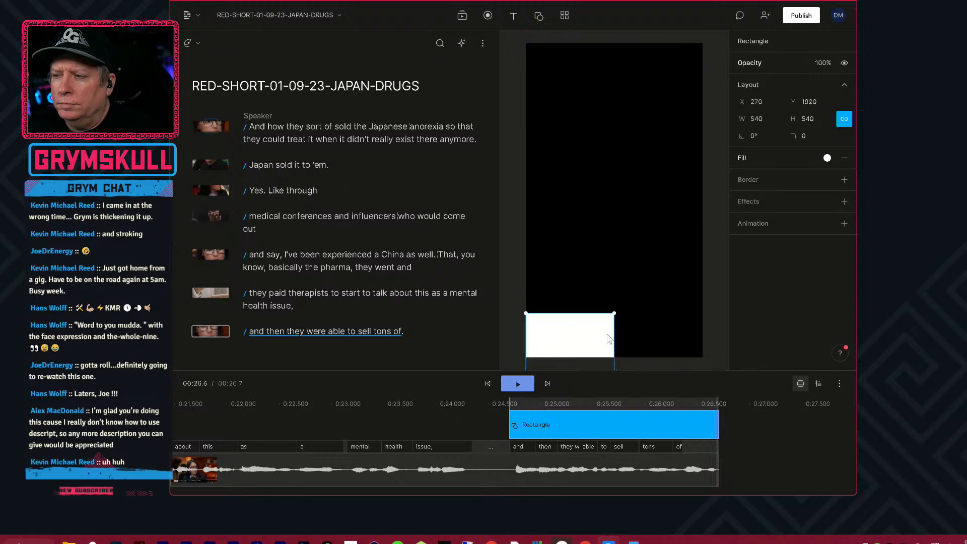
pyautogui.moveTo(618, 312); pyautogui.dragTo(661, 343)
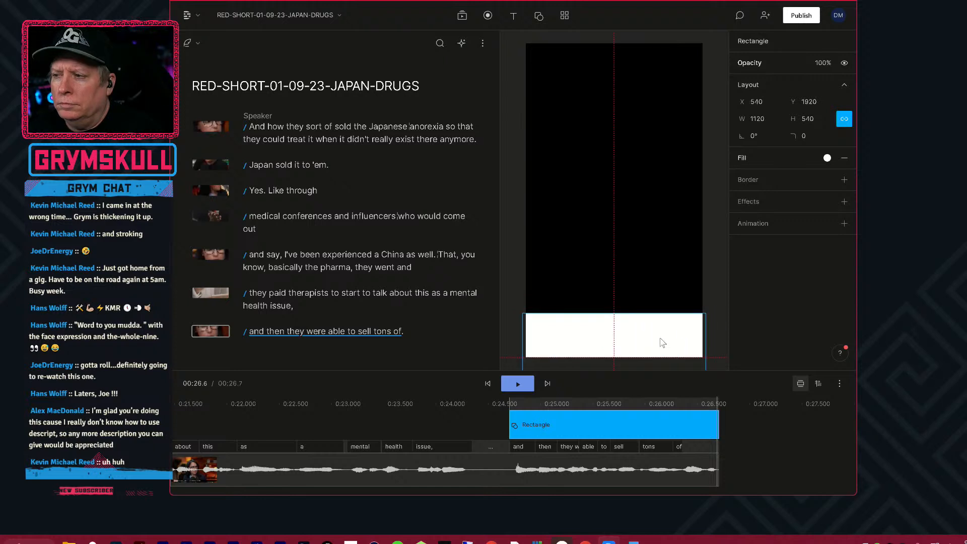
# Fill the rectangle with dark red 430101 and give it a bright red border of width 10.
pyautogui.click(828, 158)
pyautogui.moveTo(797, 265); pyautogui.dragTo(855, 283)
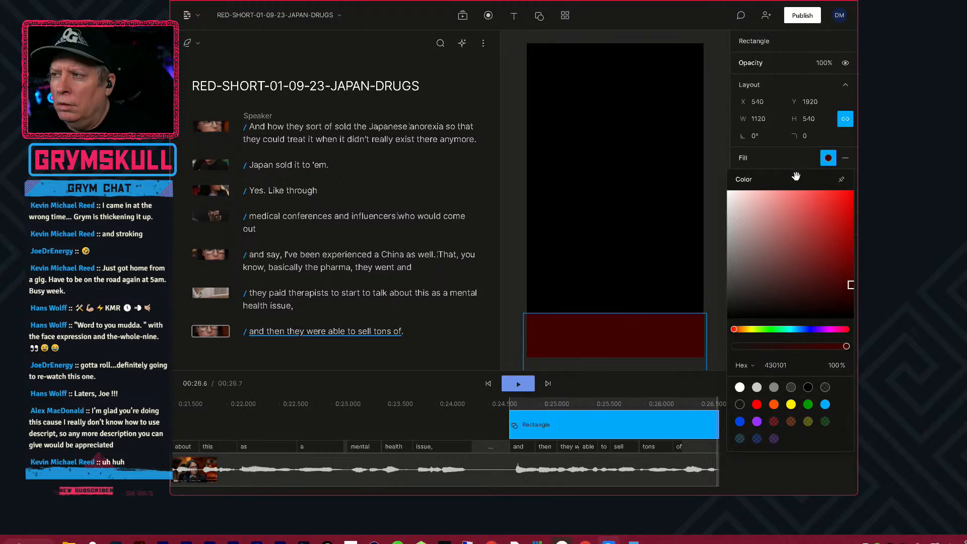
pyautogui.click(841, 179)
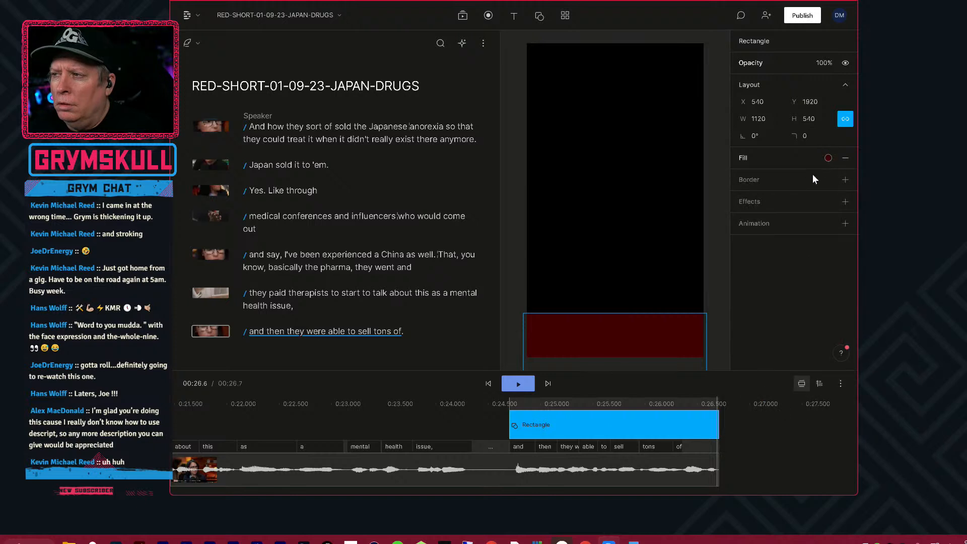
pyautogui.click(845, 179)
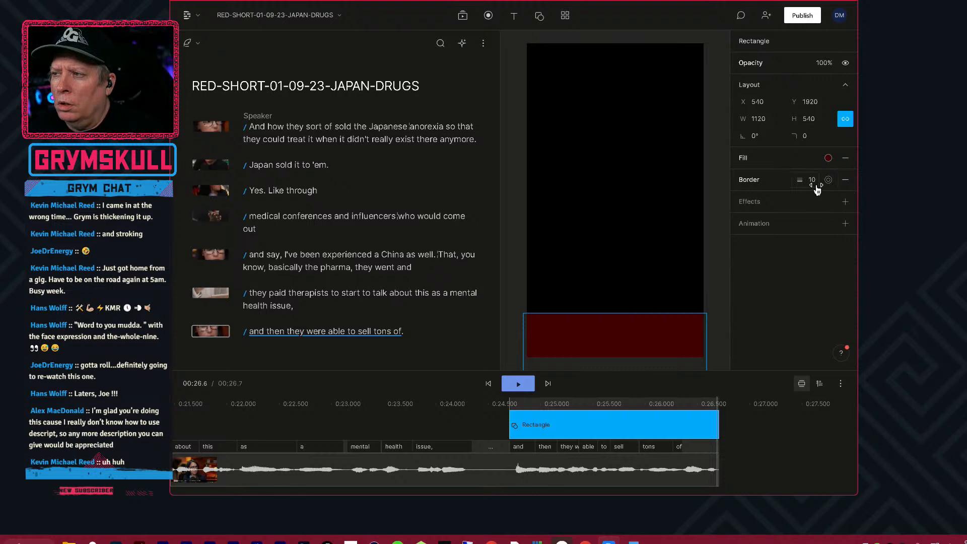
pyautogui.click(828, 180)
pyautogui.moveTo(829, 235); pyautogui.dragTo(857, 213)
pyautogui.click(857, 213)
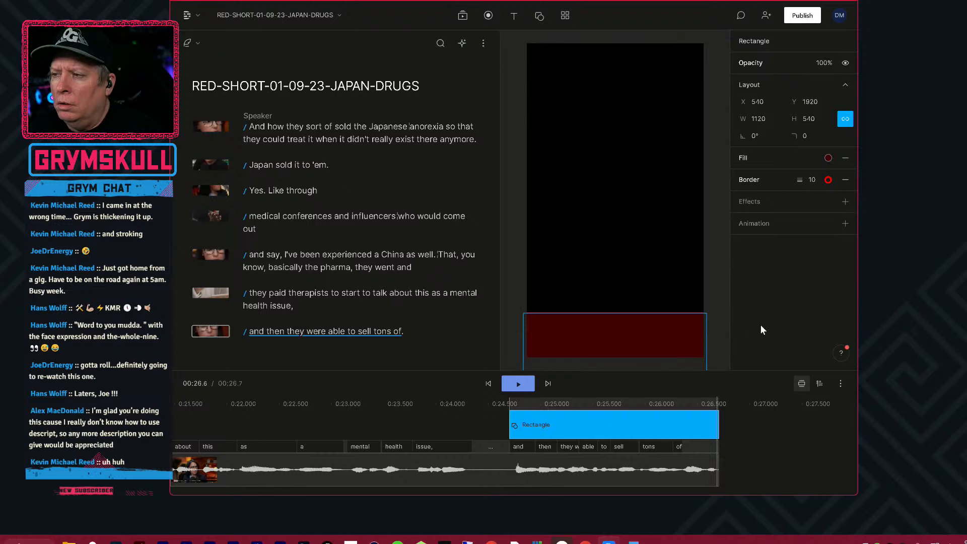
# Check the dark red rectangle over the speaker at about 25.6 seconds, ending with the rectangle selected.
pyautogui.click(780, 474)
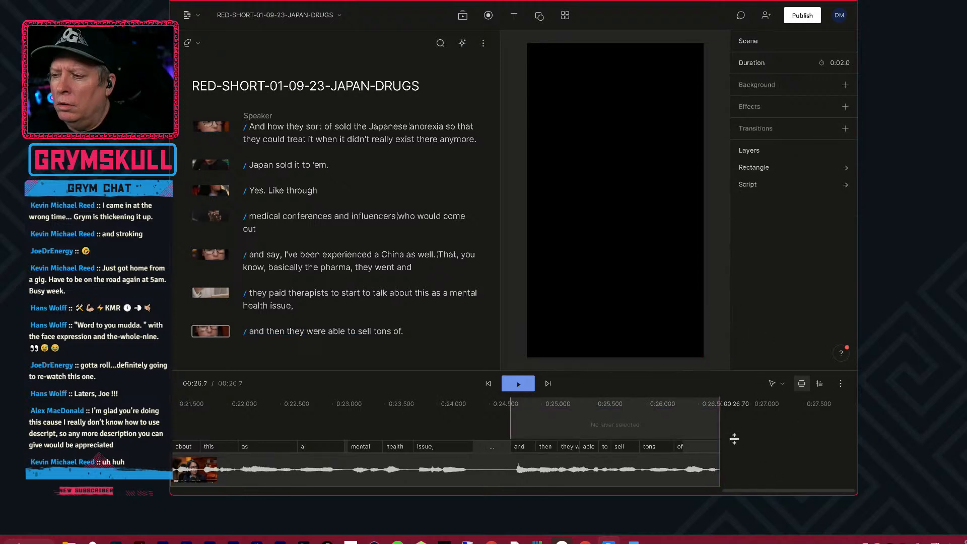
pyautogui.click(614, 426)
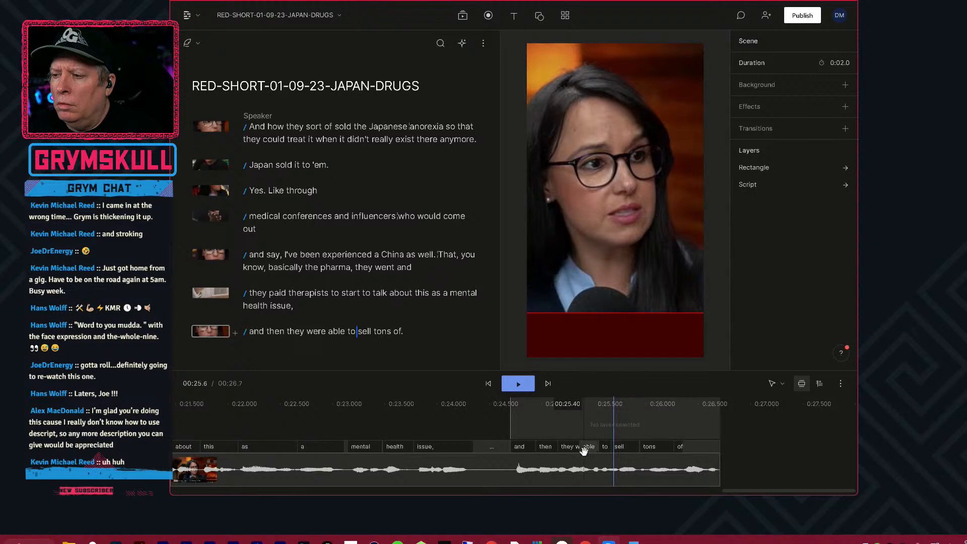
pyautogui.click(628, 334)
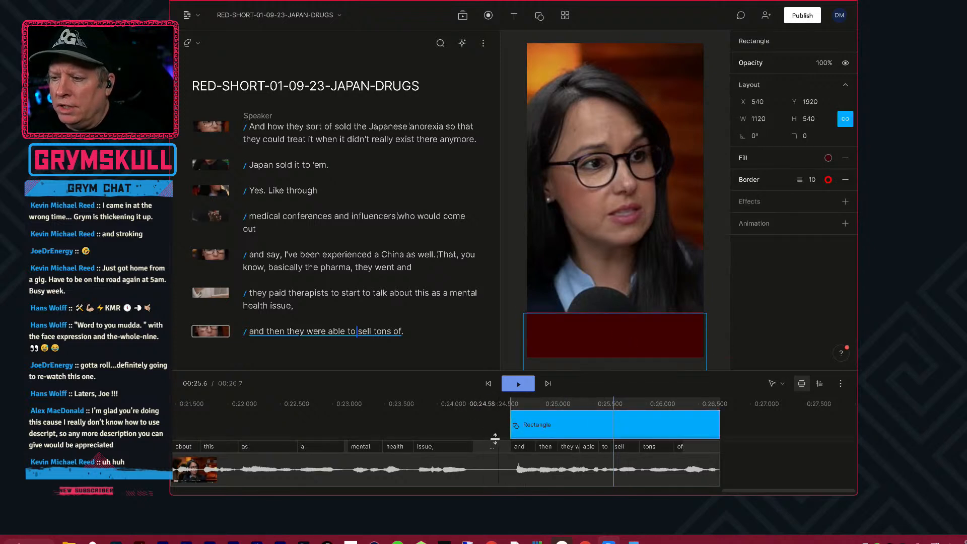
# Maximize the editor window and close all Wacom Desktop Center windows.
pyautogui.scroll(-5, 482, 424)
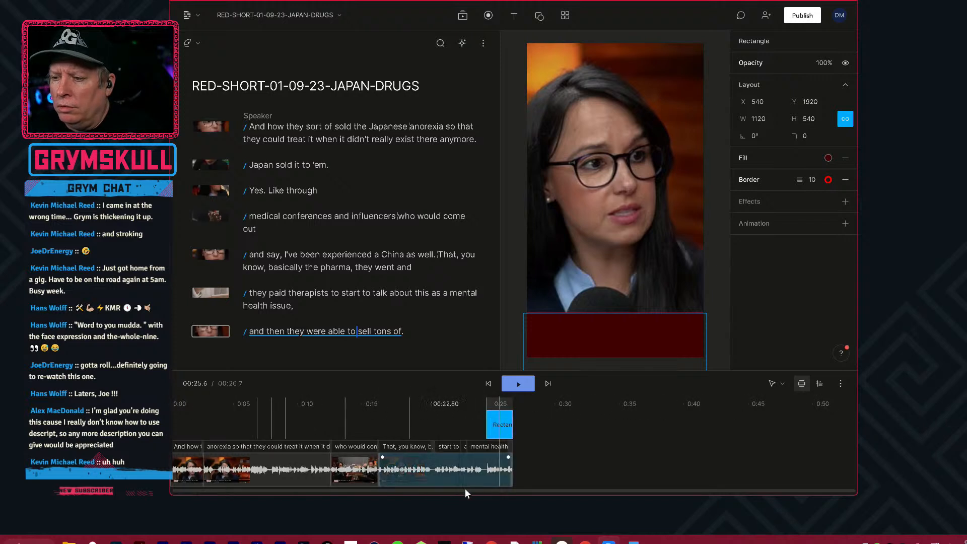
pyautogui.moveTo(549, 483); pyautogui.dragTo(554, 526)
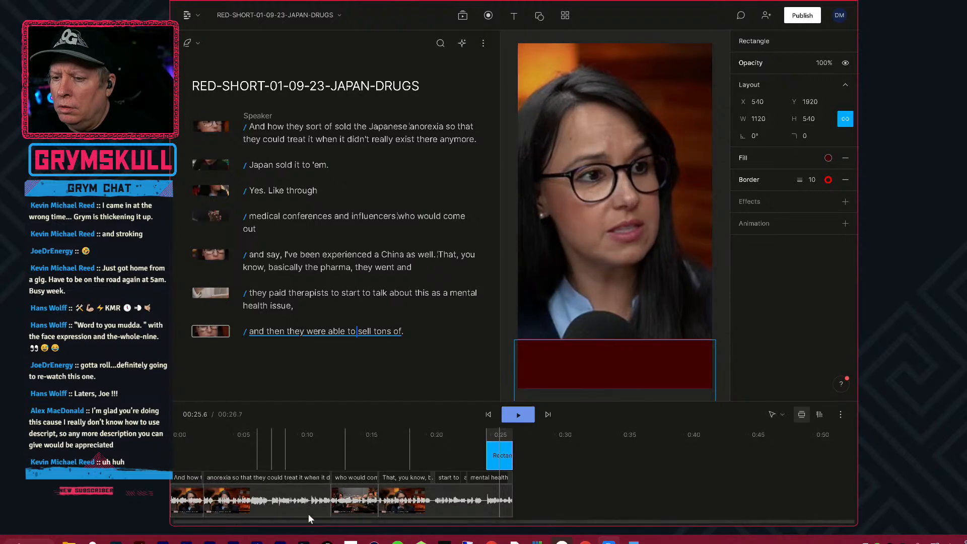
pyautogui.doubleClick(588, 2)
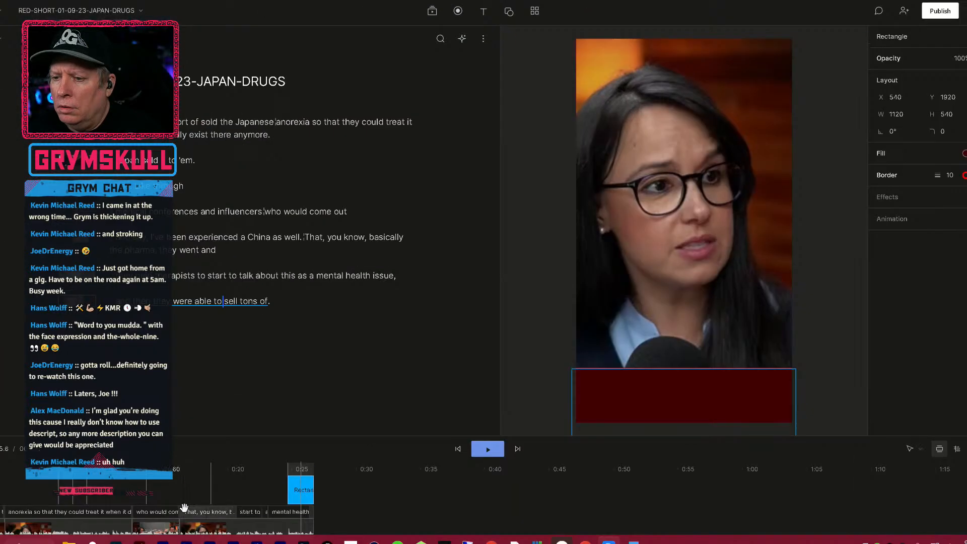
pyautogui.doubleClick(912, 1)
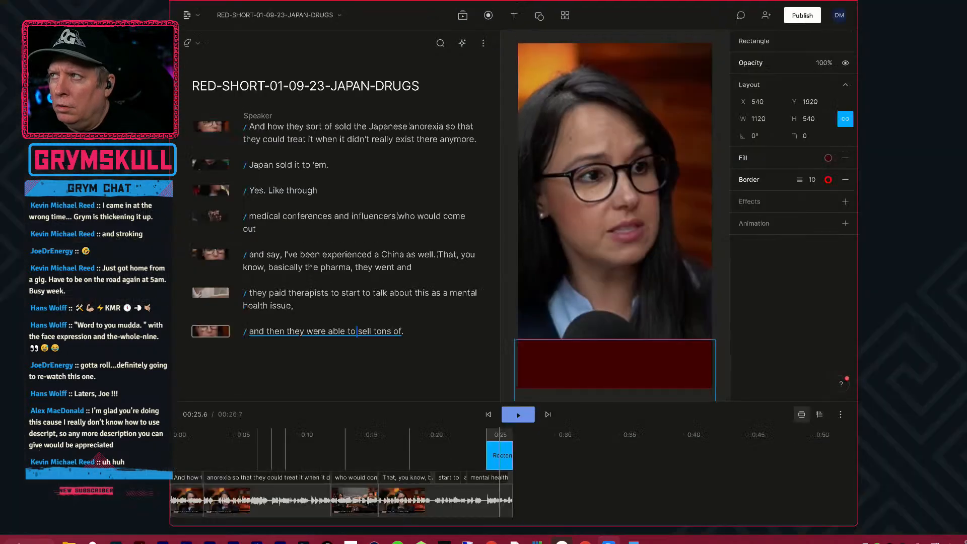
pyautogui.click(831, 1)
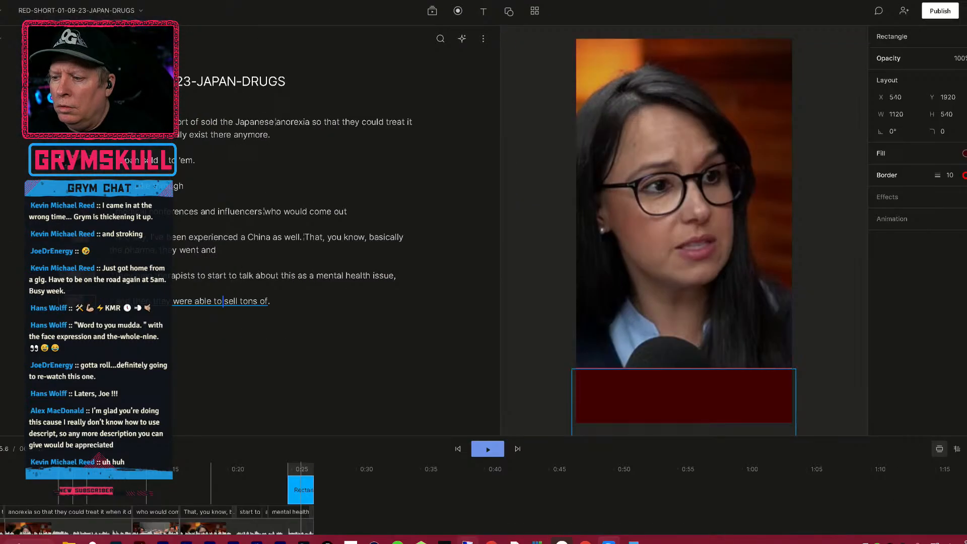
pyautogui.click(560, 543)
pyautogui.rightClick(560, 543)
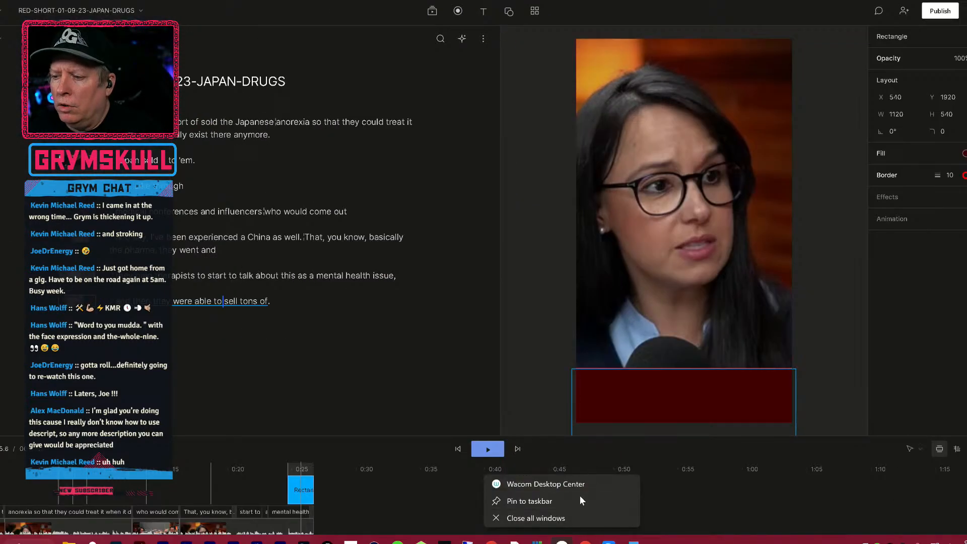
pyautogui.click(557, 518)
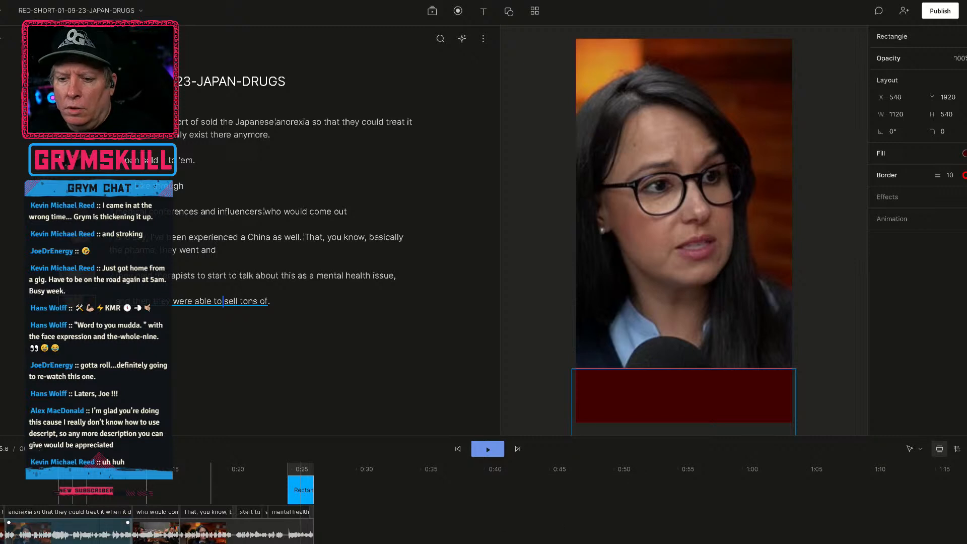
# Fit the whole short in the timeline view and place the playhead near the start of the first scene.
pyautogui.click(488, 530)
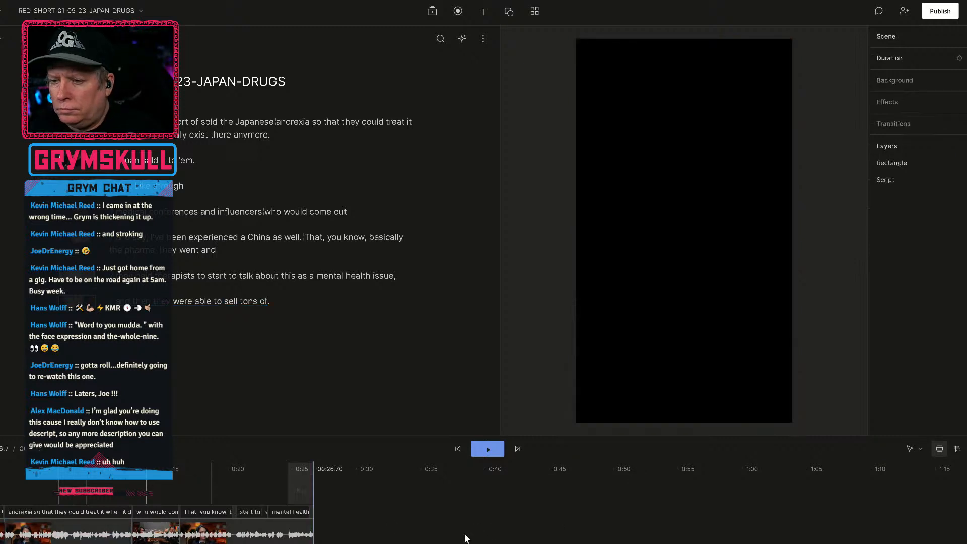
pyautogui.scroll(4, 464, 536)
pyautogui.scroll(-3, 463, 535)
pyautogui.click(406, 511)
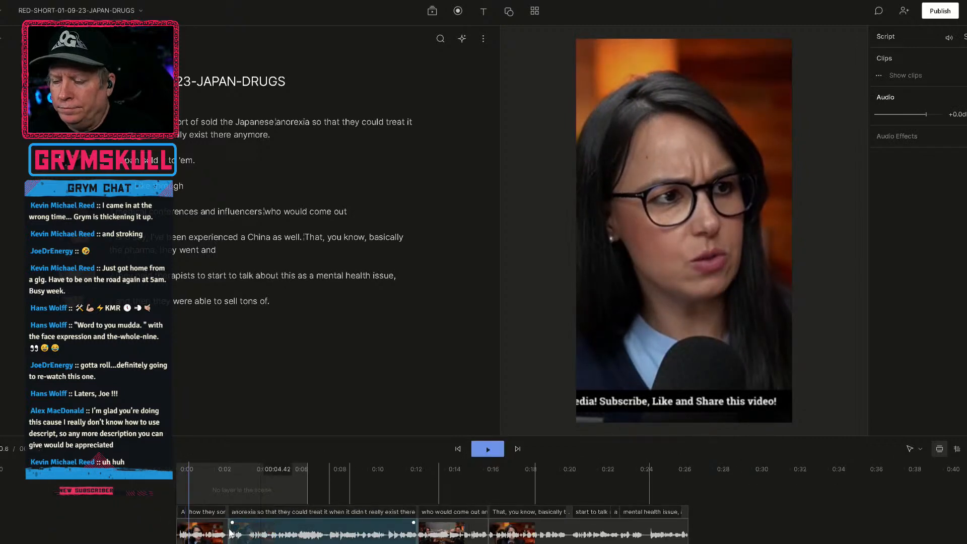
pyautogui.scroll(5, 159, 522)
pyautogui.scroll(-5, 161, 523)
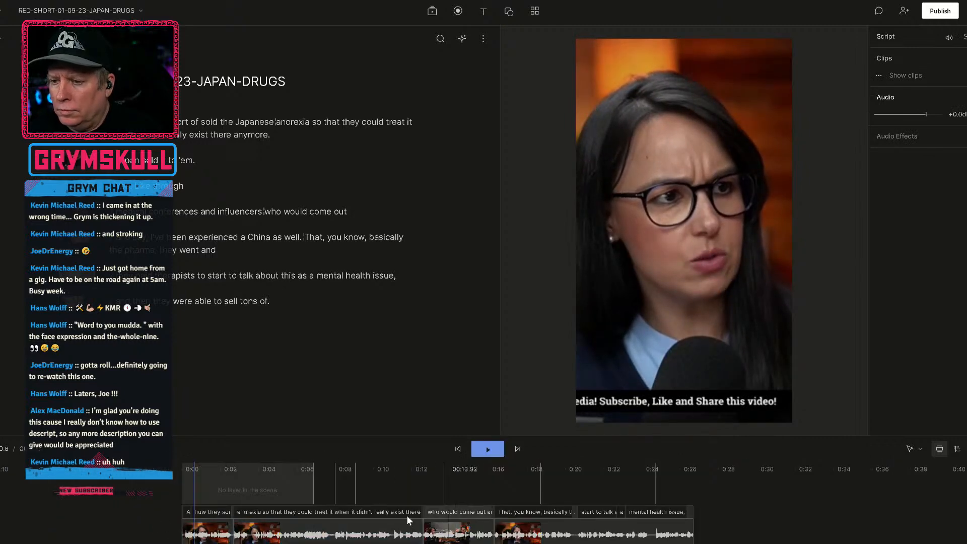
# Extend the dark red rectangle's clip from the last scene back to 0:00 so it covers the whole short.
pyautogui.click(268, 492)
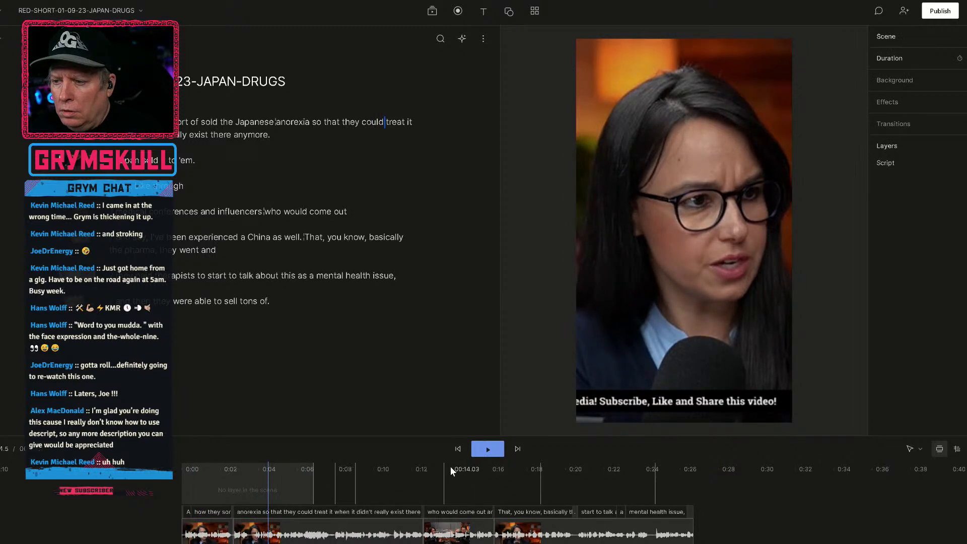
pyautogui.moveTo(676, 467); pyautogui.dragTo(606, 467)
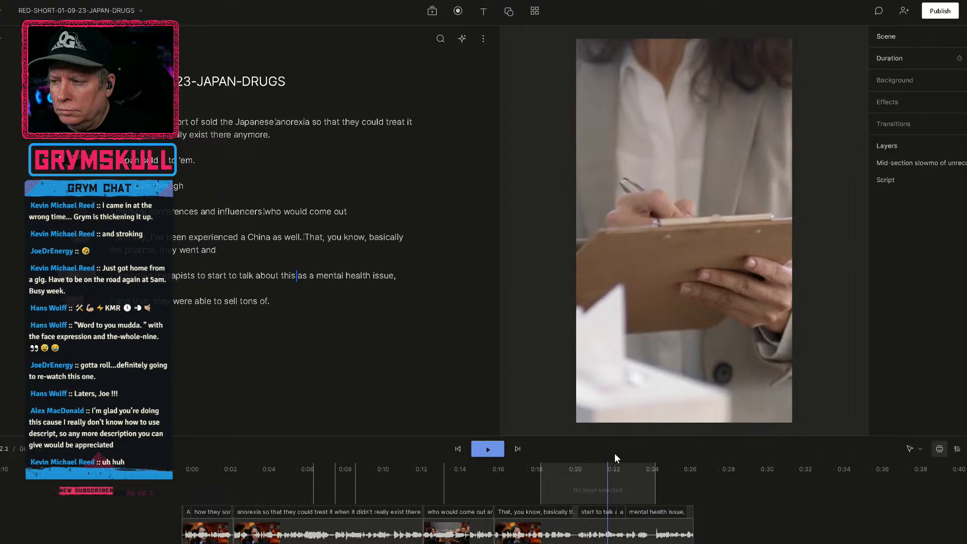
pyautogui.moveTo(614, 467); pyautogui.dragTo(665, 465)
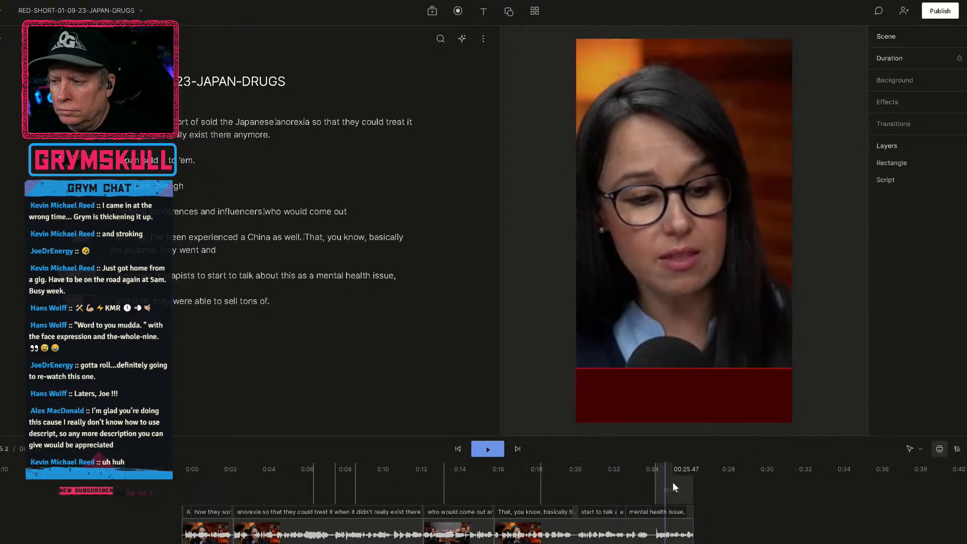
pyautogui.click(681, 373)
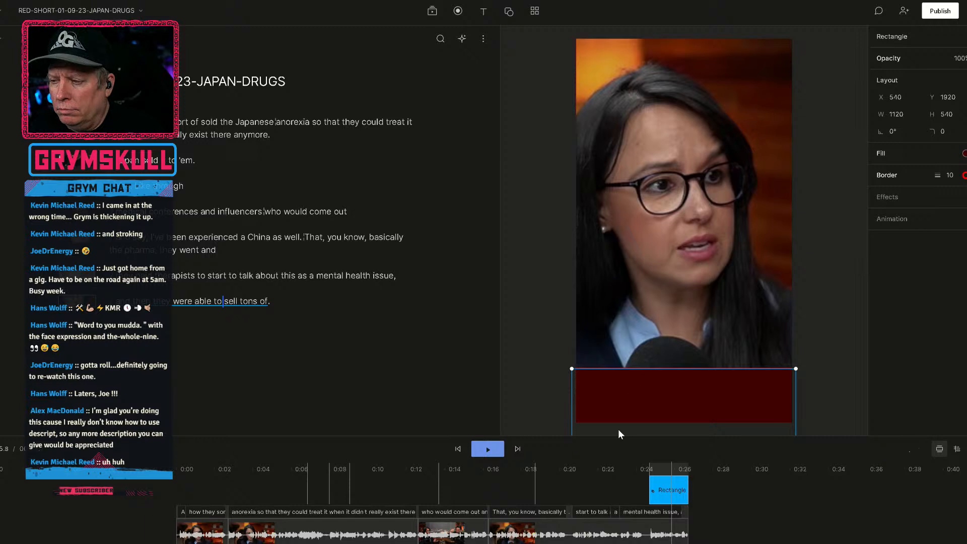
pyautogui.moveTo(653, 497); pyautogui.dragTo(177, 501)
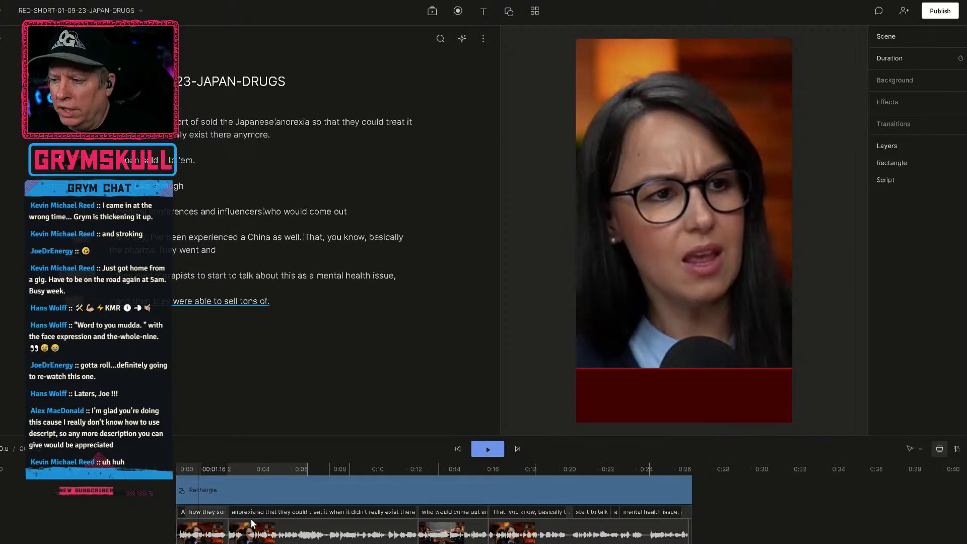
# Scrub through the short and play it from the start to check the dark red bar across the scenes.
pyautogui.moveTo(187, 470); pyautogui.dragTo(557, 472)
pyautogui.moveTo(638, 472); pyautogui.dragTo(168, 489)
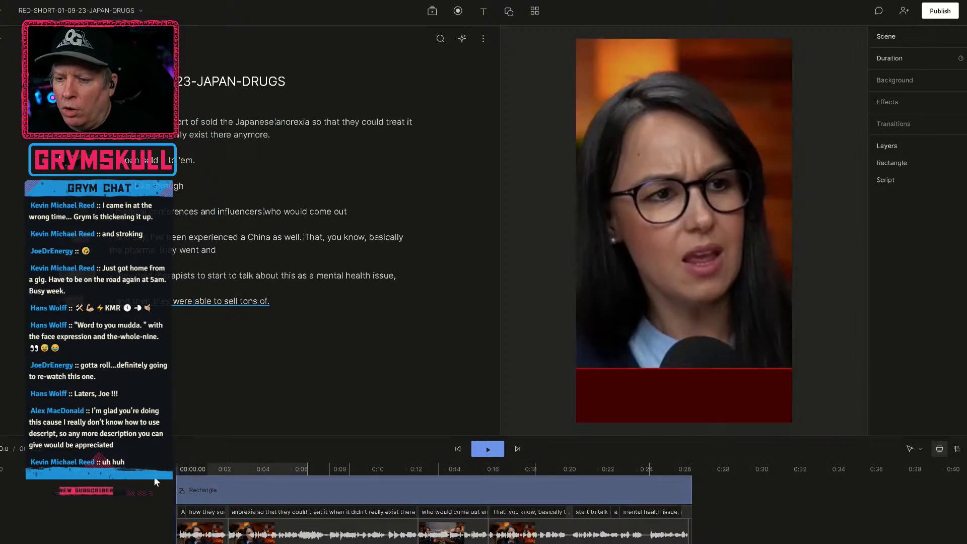
pyautogui.press('space')
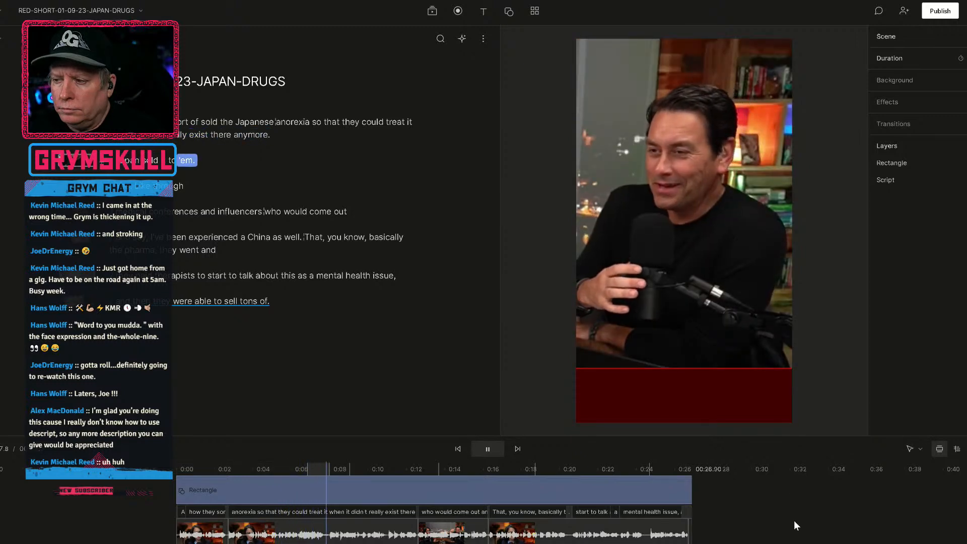
pyautogui.press('space')
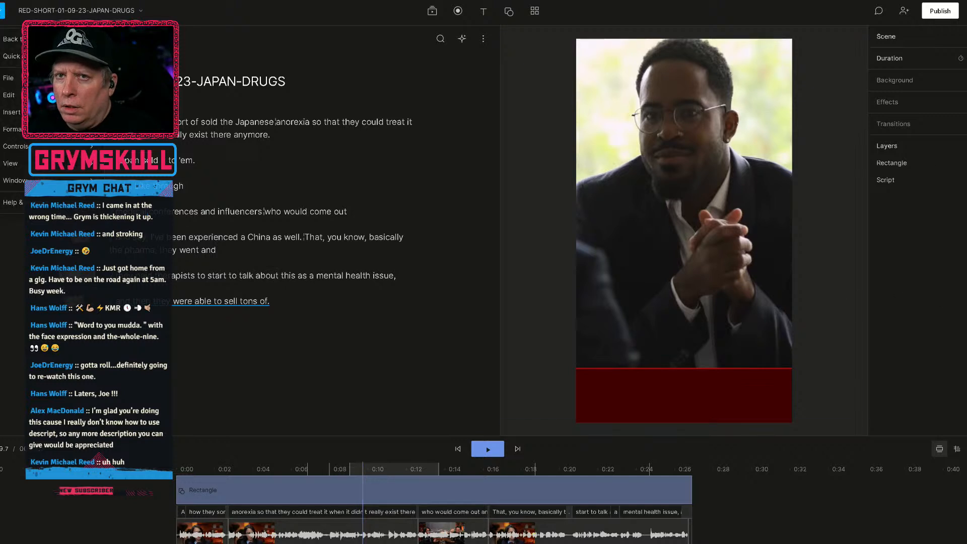
pyautogui.moveTo(19, 77)
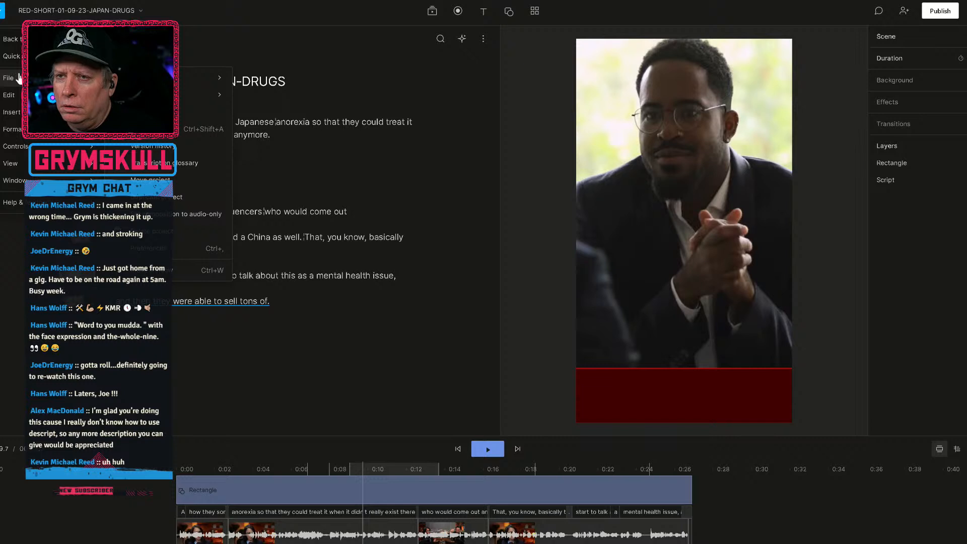
pyautogui.moveTo(14, 123)
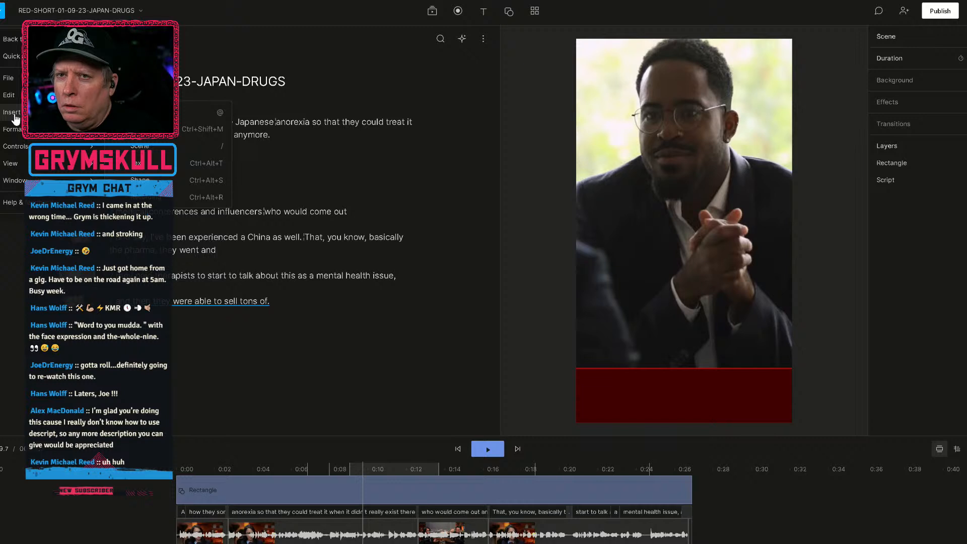
pyautogui.moveTo(8, 100)
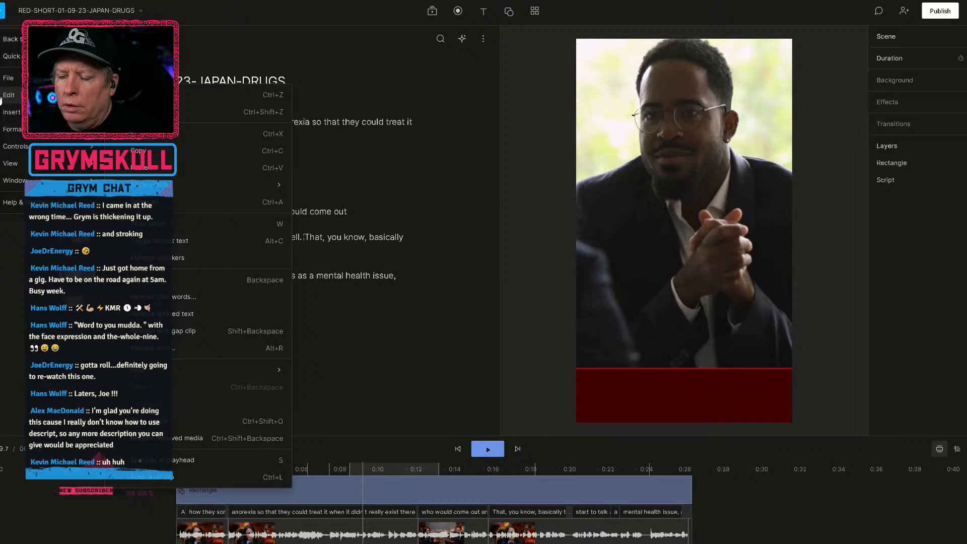
pyautogui.moveTo(5, 78)
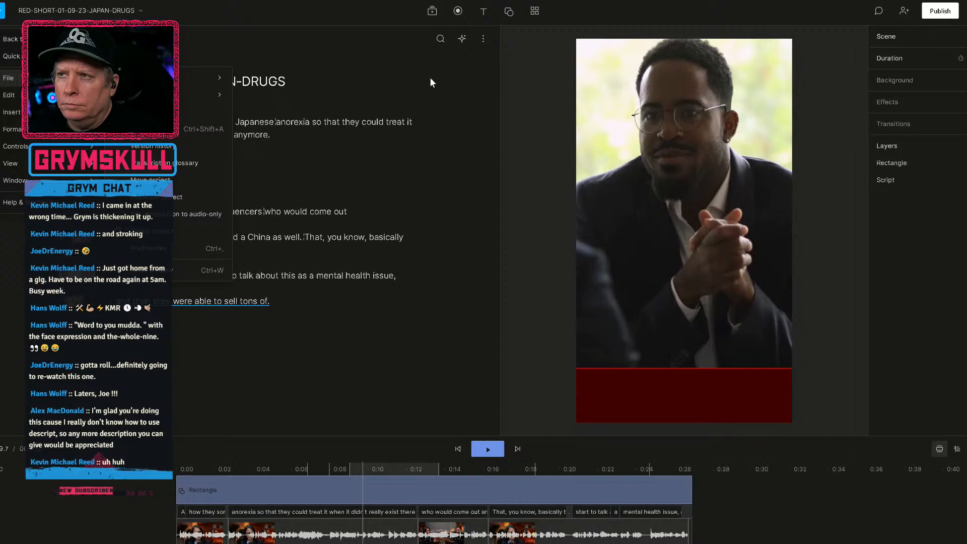
pyautogui.click(484, 39)
pyautogui.click(484, 39)
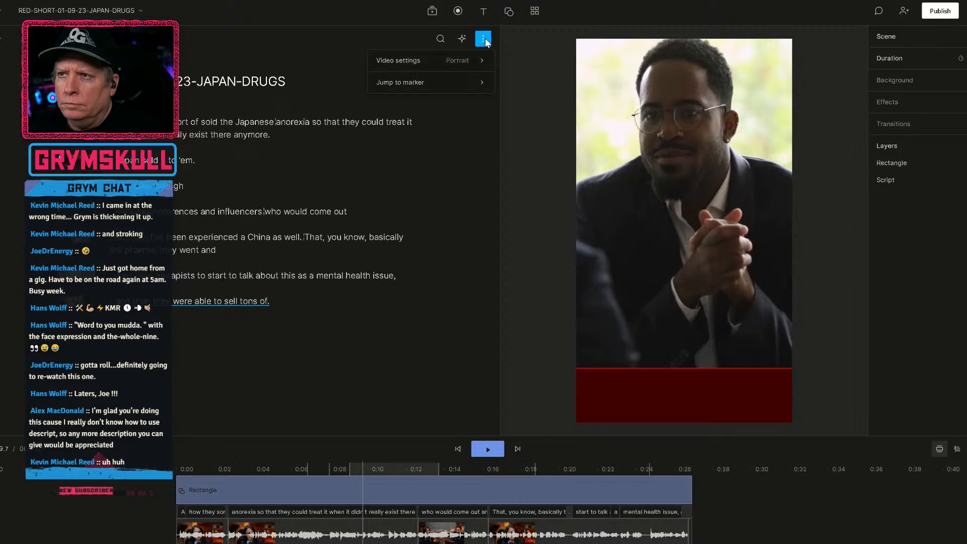
pyautogui.click(483, 39)
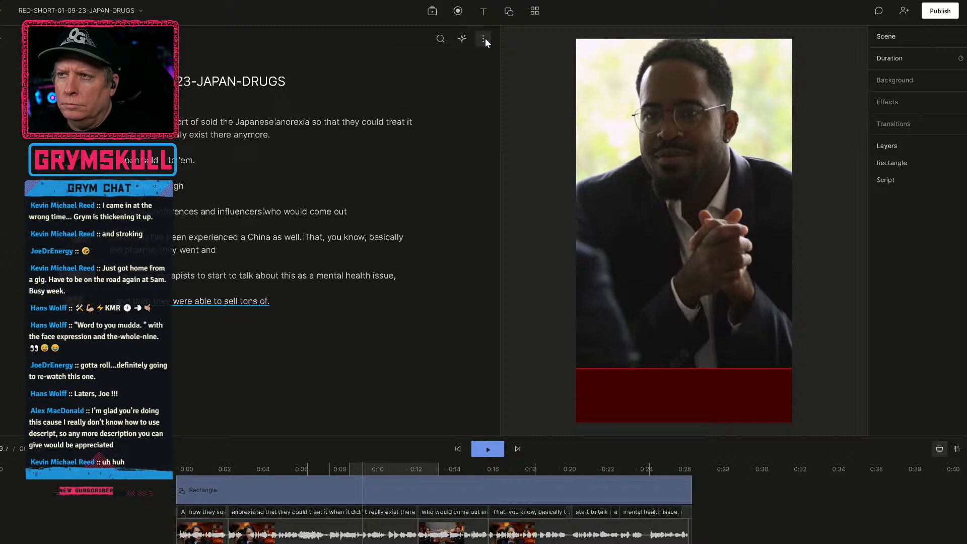
# Open the project's media files and start adding a file from the computer.
pyautogui.click(433, 11)
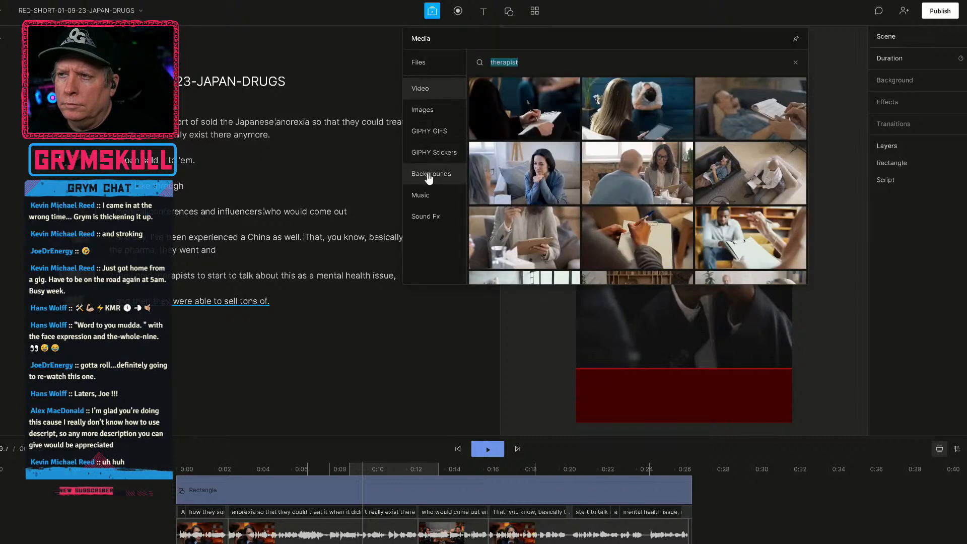
pyautogui.click(428, 71)
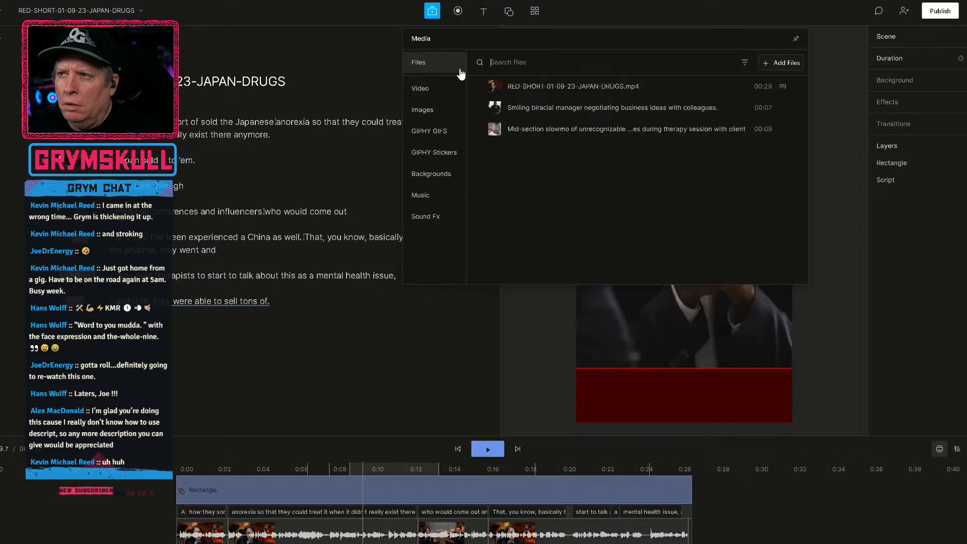
pyautogui.click(785, 64)
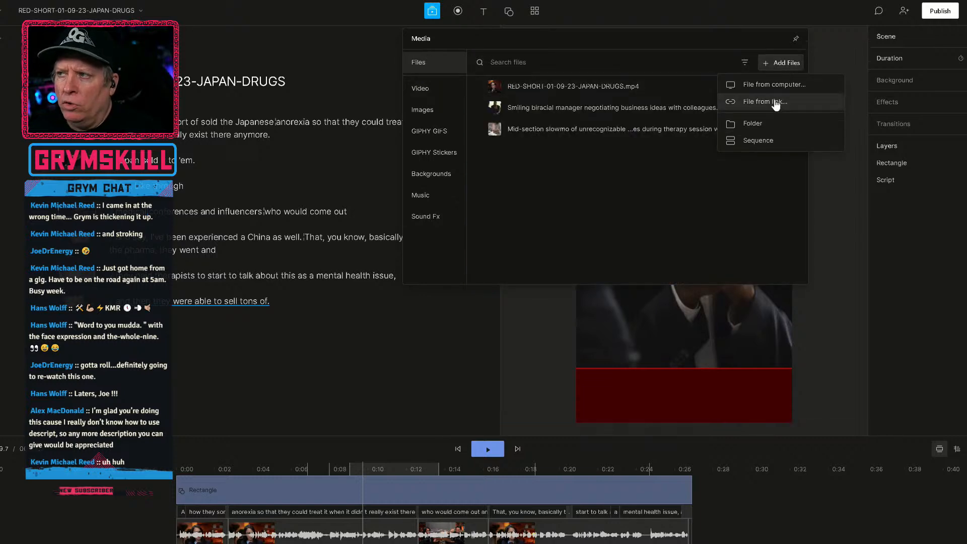
pyautogui.click(421, 65)
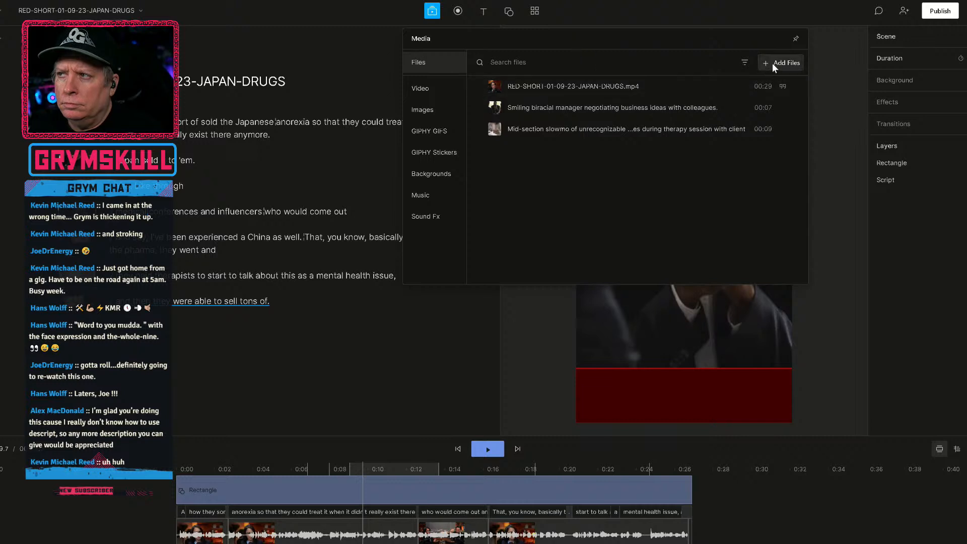
pyautogui.click(789, 64)
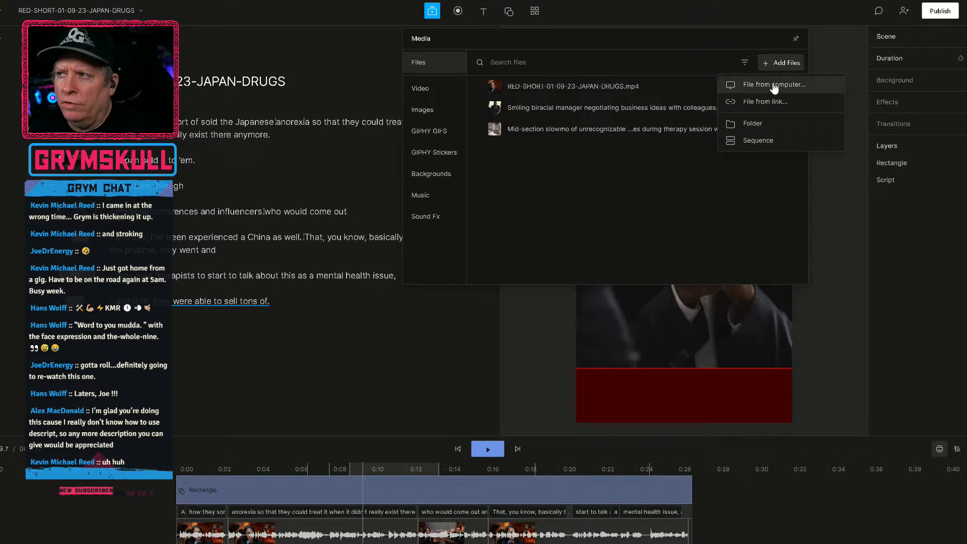
pyautogui.click(771, 82)
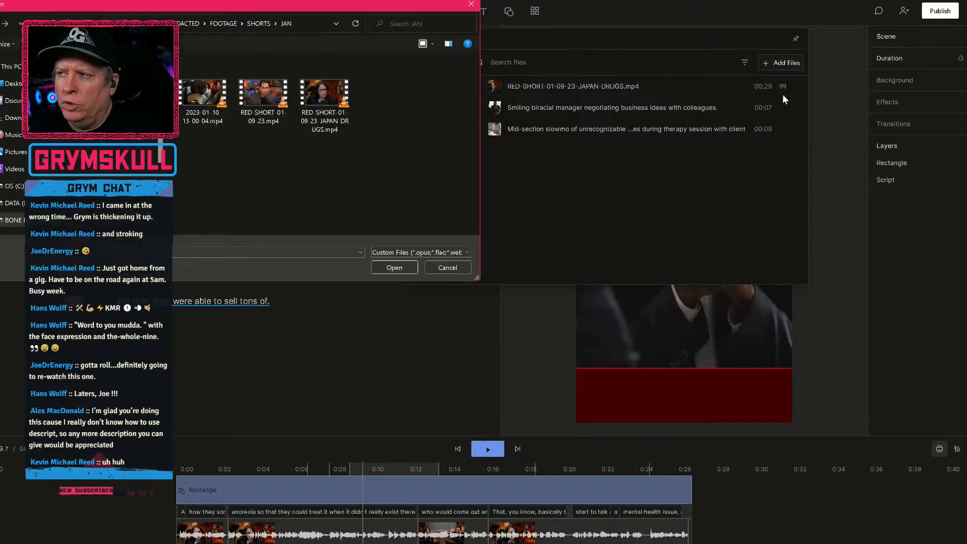
# Import the ES_Melodic Mind VELDA.mp3 music track from the Audio folder inside the REDACTED project's SHORTS folder.
pyautogui.click(262, 22)
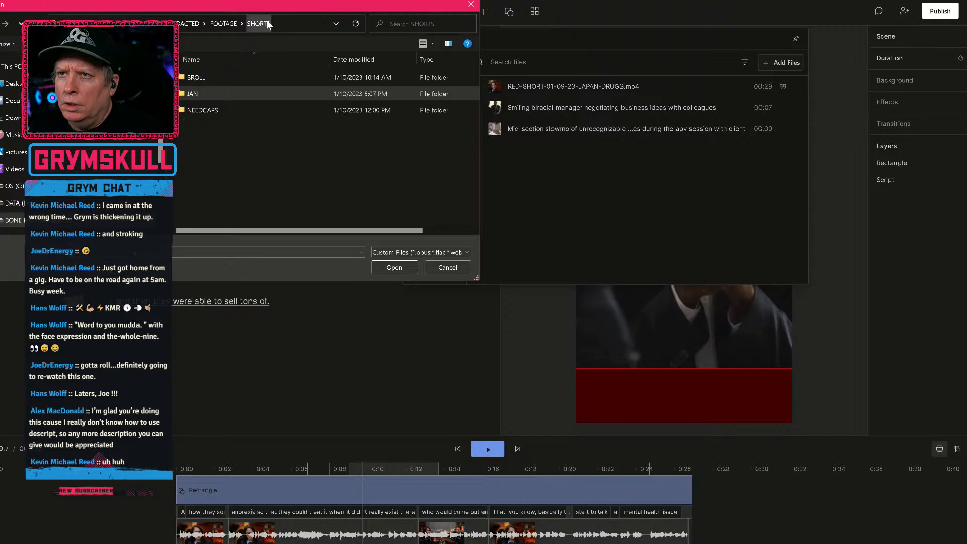
pyautogui.click(218, 23)
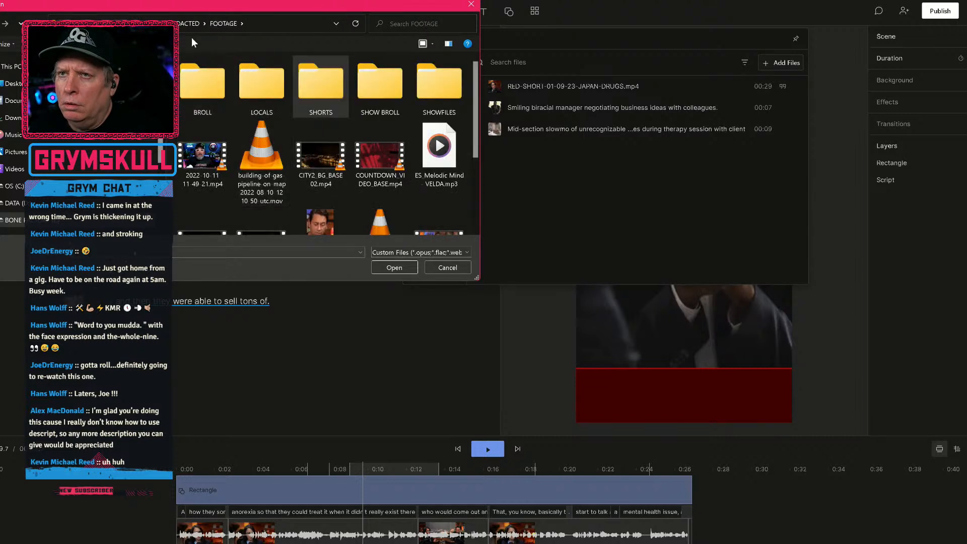
pyautogui.click(169, 23)
pyautogui.scroll(-3, 226, 216)
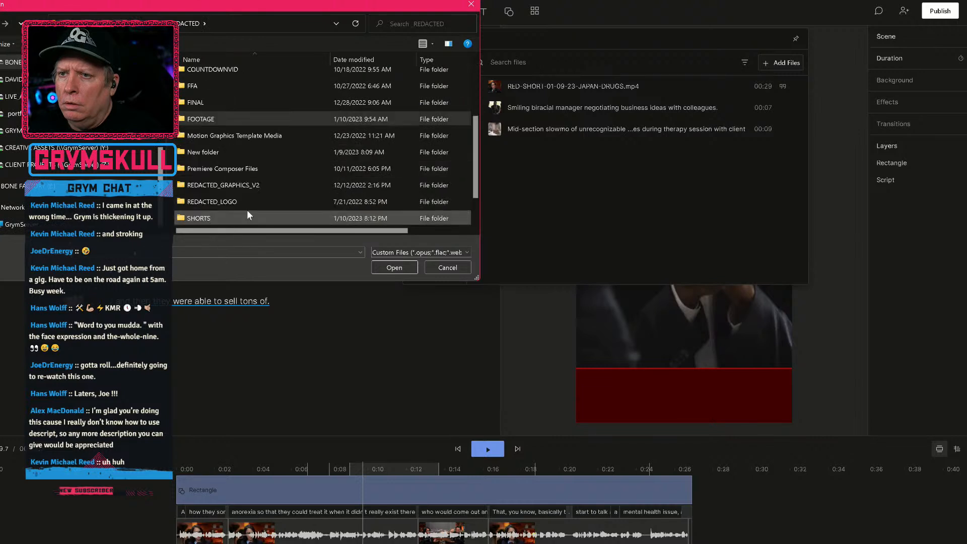
pyautogui.doubleClick(232, 221)
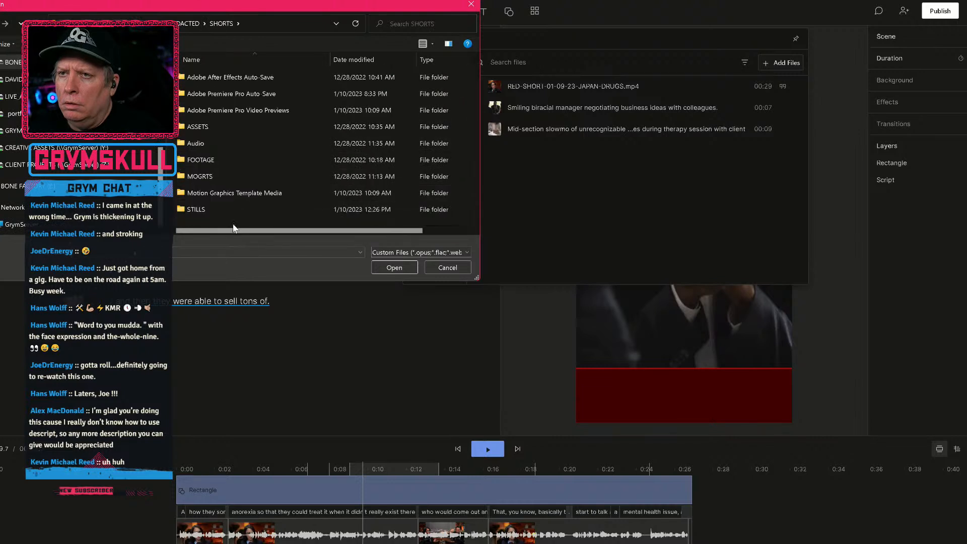
pyautogui.doubleClick(240, 145)
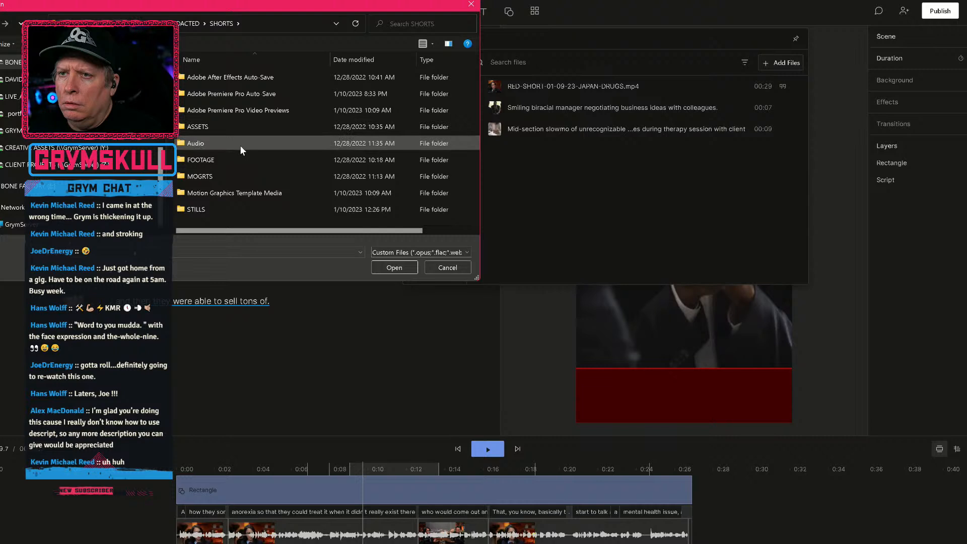
pyautogui.click(253, 78)
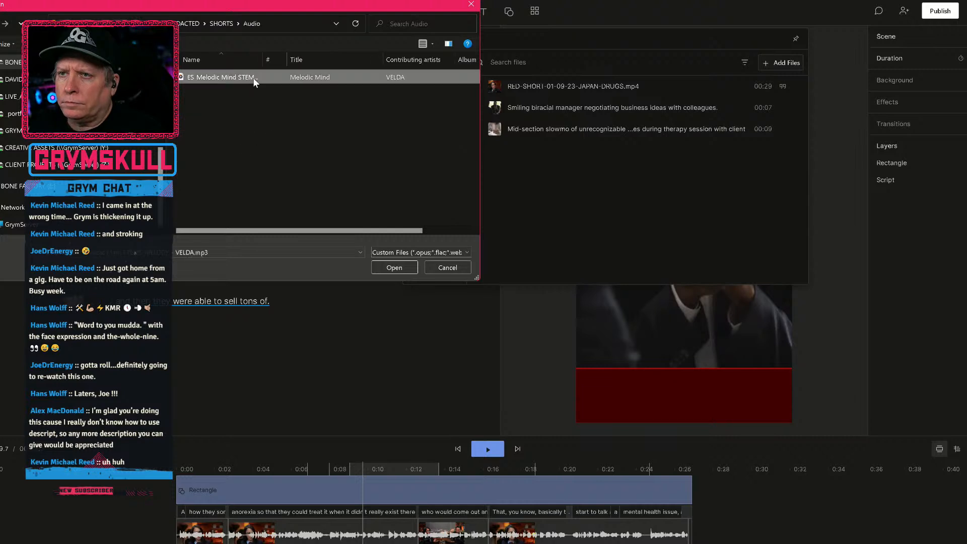
pyautogui.click(378, 268)
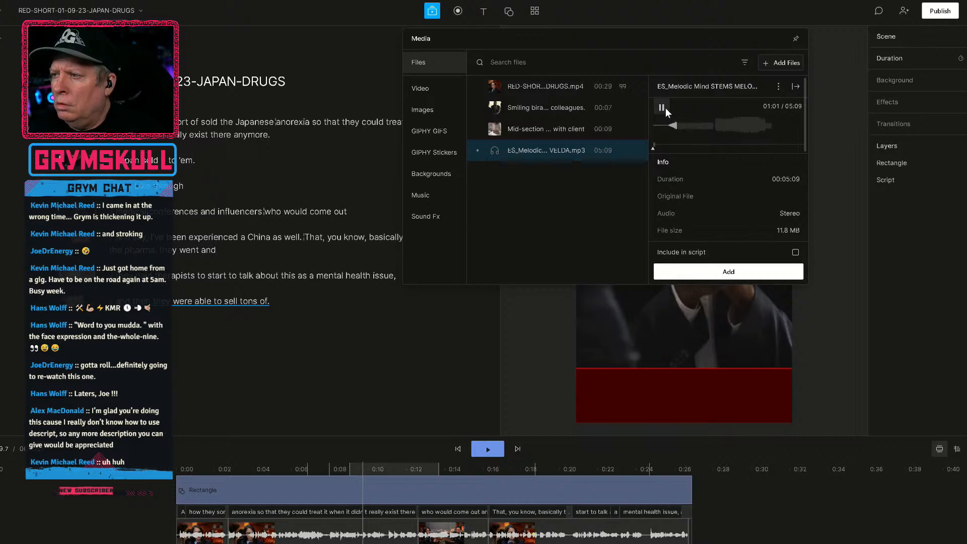
# Stop the music preview, add the ES_Melodic Mind track to the short and extend its clip's end to about 0:34.
pyautogui.click(663, 108)
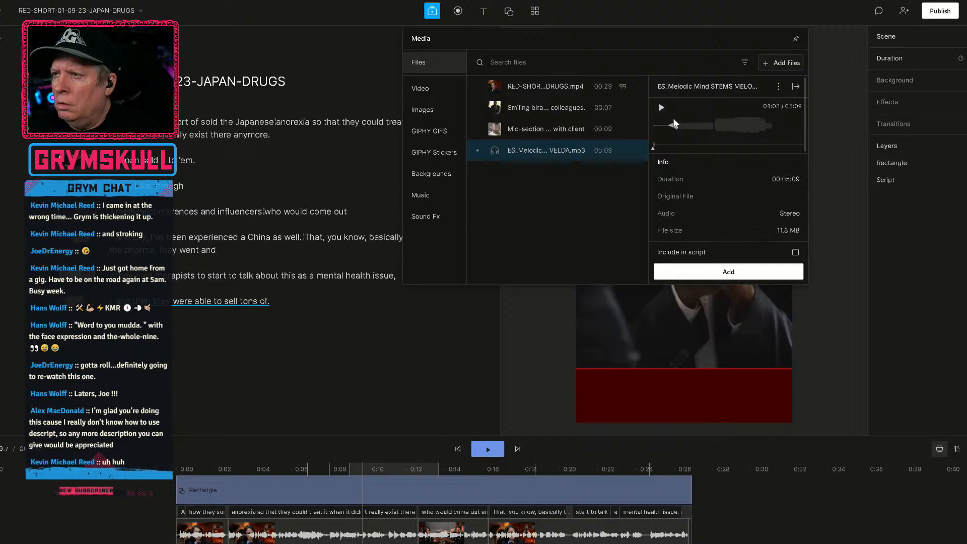
pyautogui.click(715, 268)
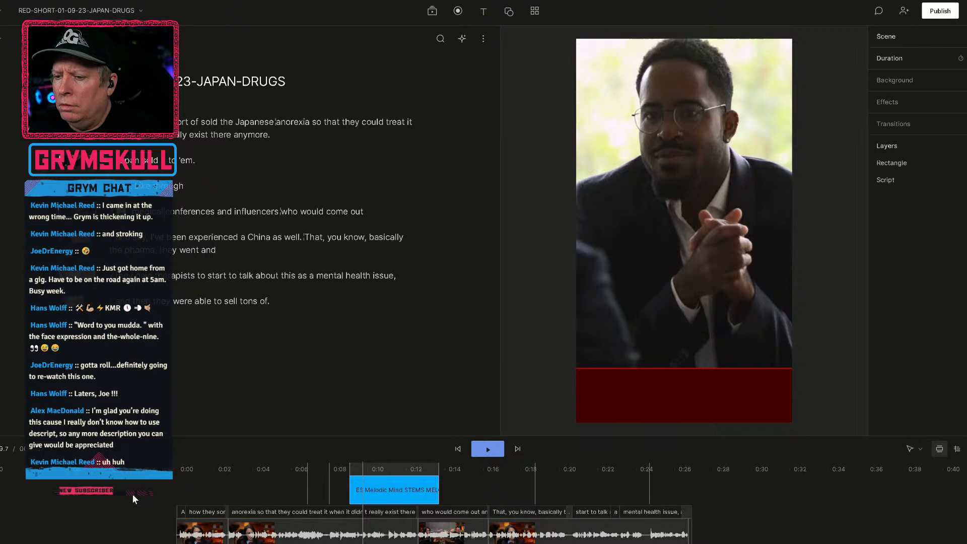
pyautogui.click(401, 499)
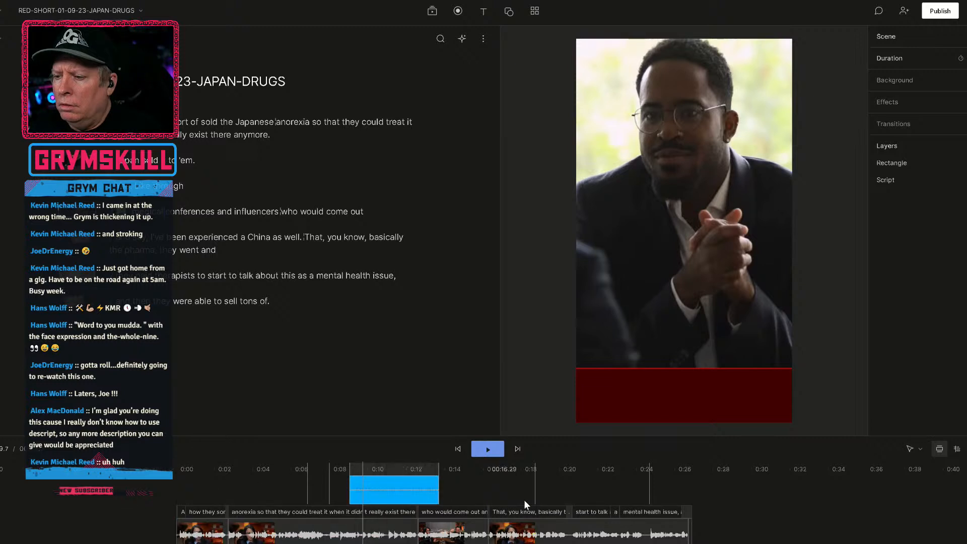
pyautogui.click(401, 501)
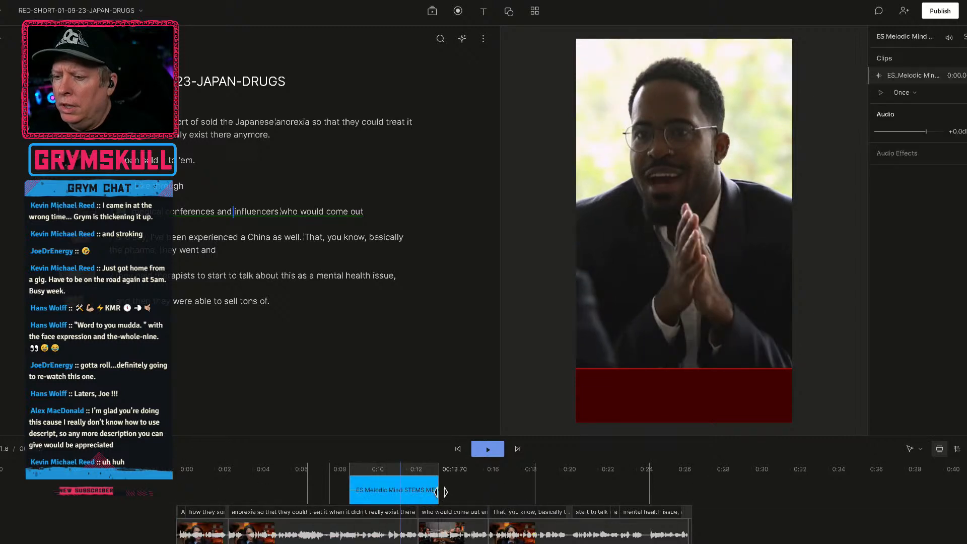
pyautogui.moveTo(445, 490); pyautogui.dragTo(842, 484)
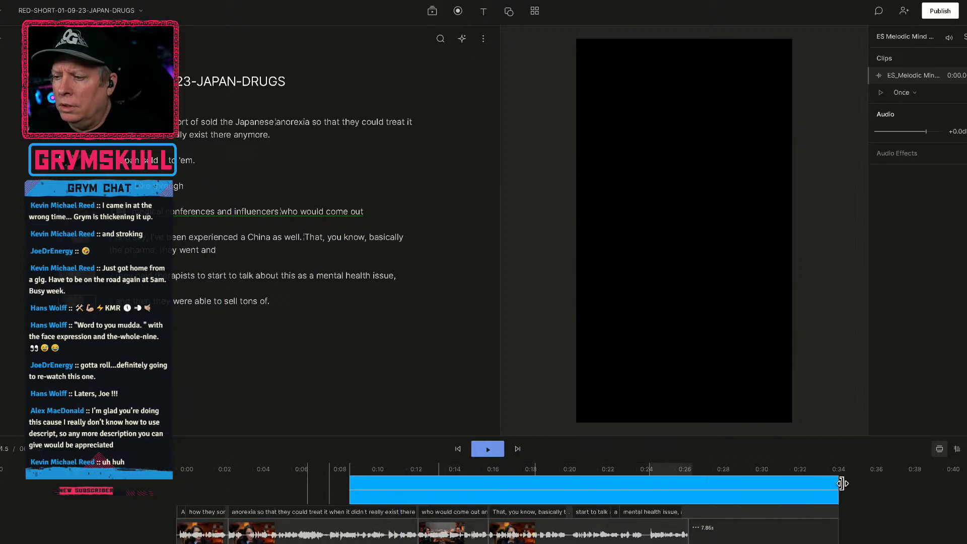
# Play the short over the music clip's opening seconds and look through the options available for the clip.
pyautogui.click(422, 469)
pyautogui.click(367, 485)
pyautogui.press('space')
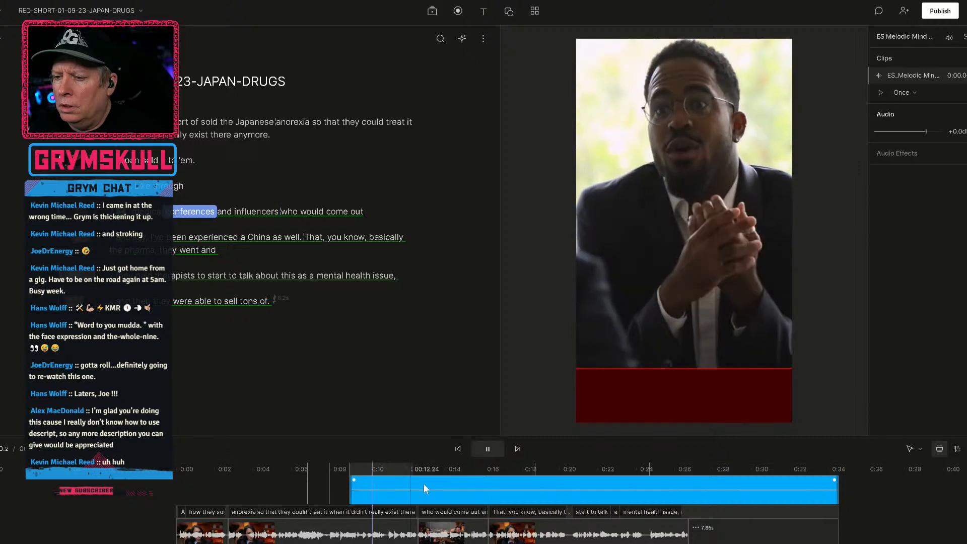
pyautogui.press('space')
pyautogui.rightClick(451, 482)
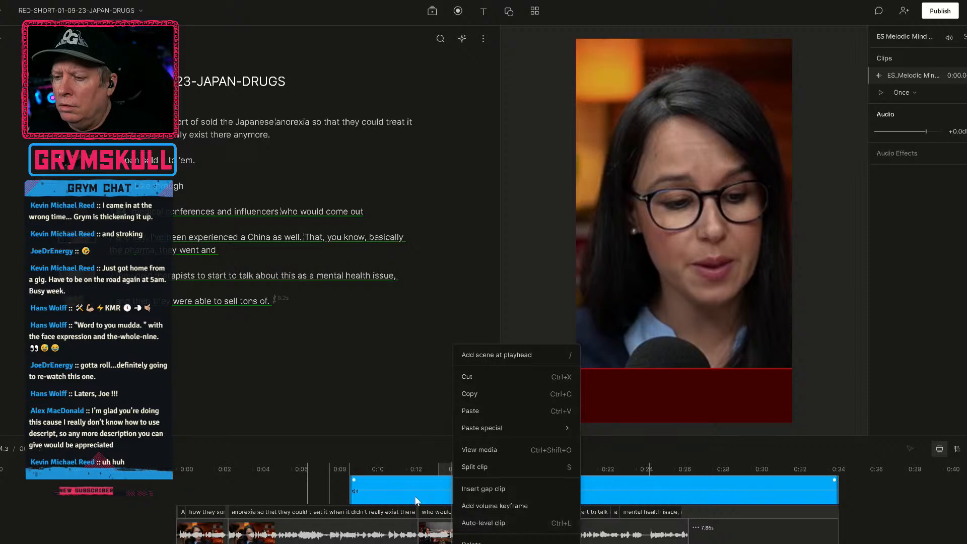
pyautogui.click(388, 494)
pyautogui.press('space')
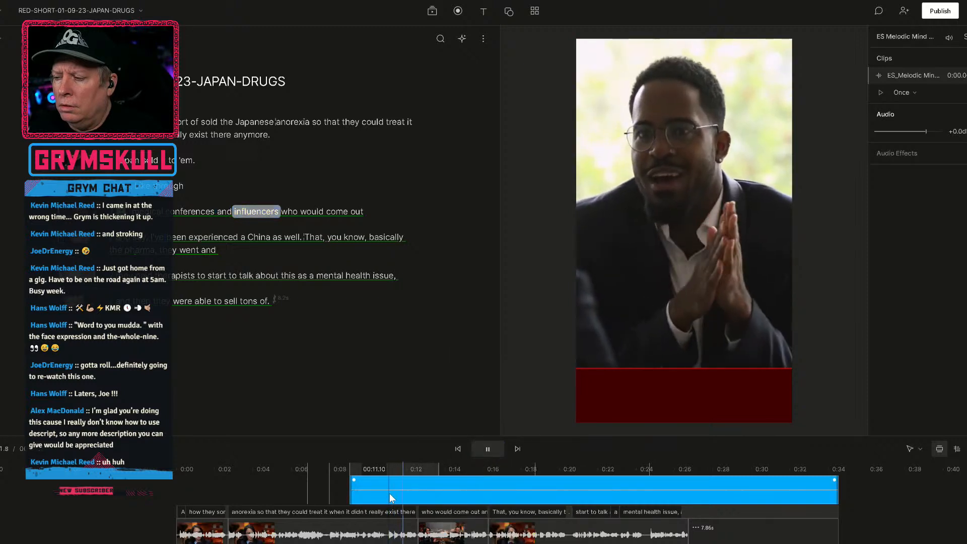
pyautogui.press('space')
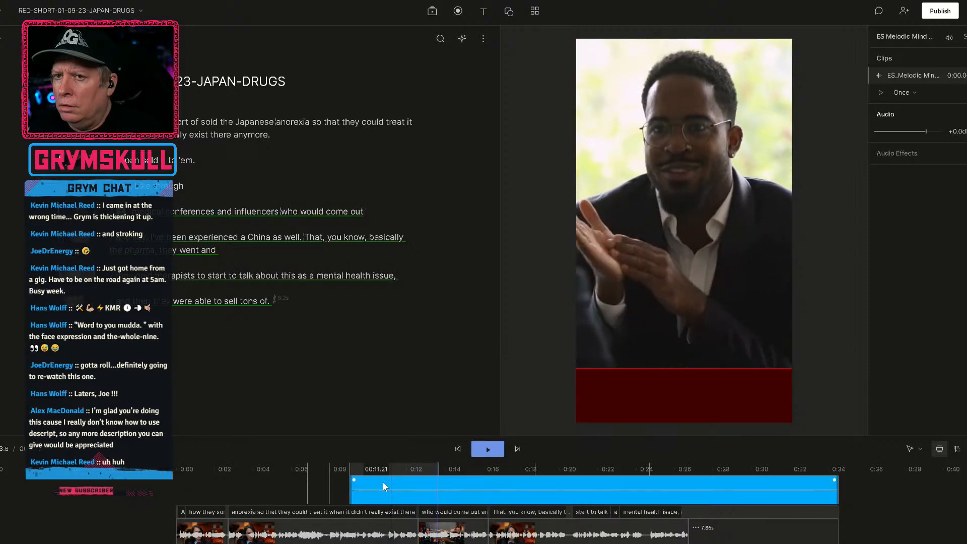
# Move the music track's start to the beginning of the script and trim its end to about 0:27.
pyautogui.moveTo(124, 218); pyautogui.dragTo(114, 120)
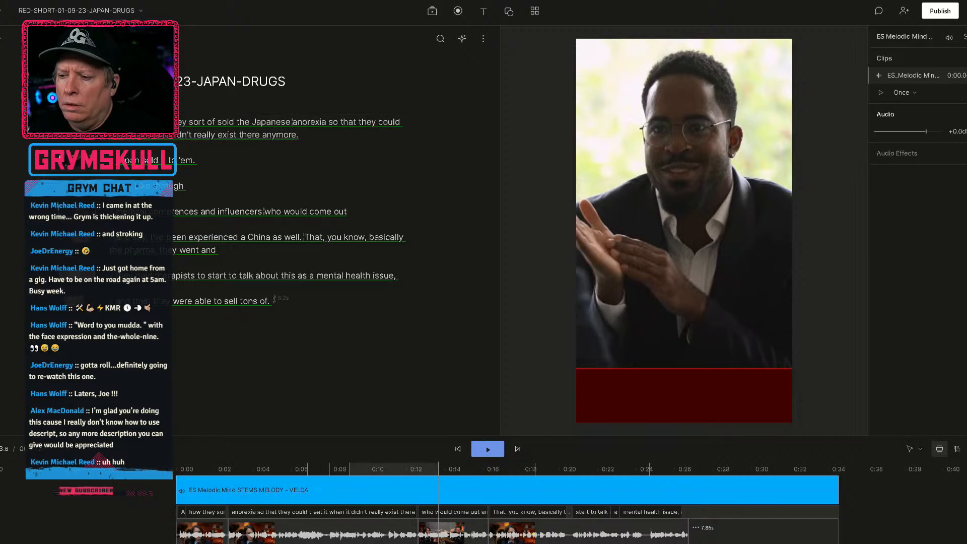
pyautogui.press('space')
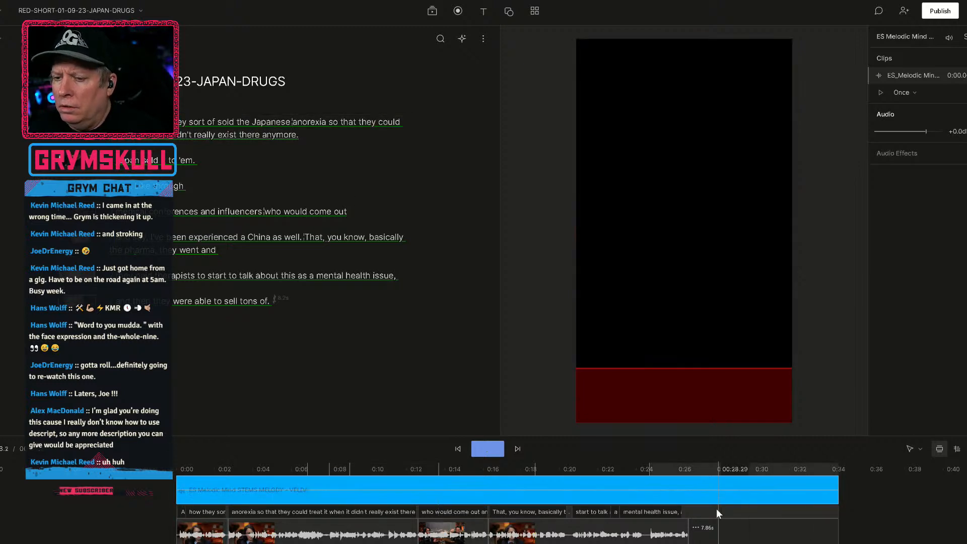
pyautogui.press('space')
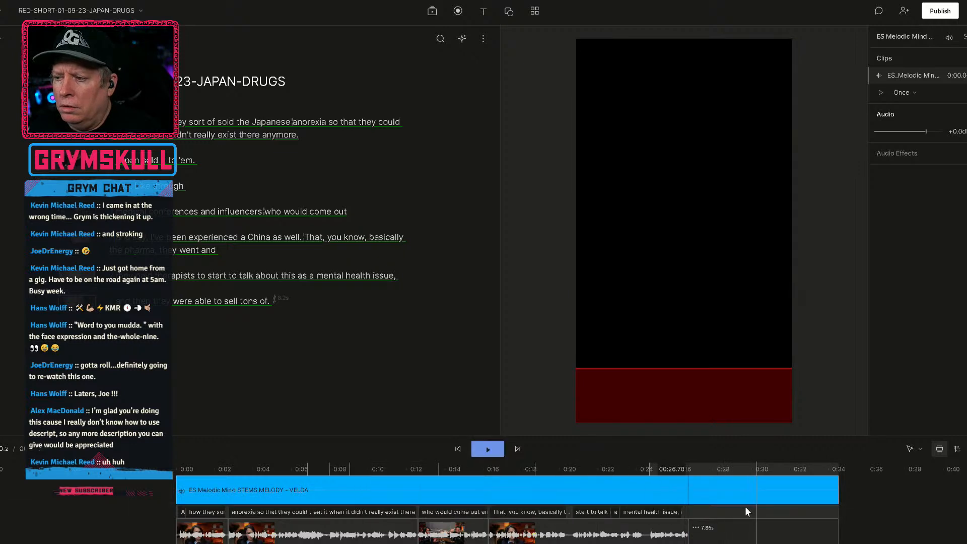
pyautogui.moveTo(841, 489); pyautogui.dragTo(694, 493)
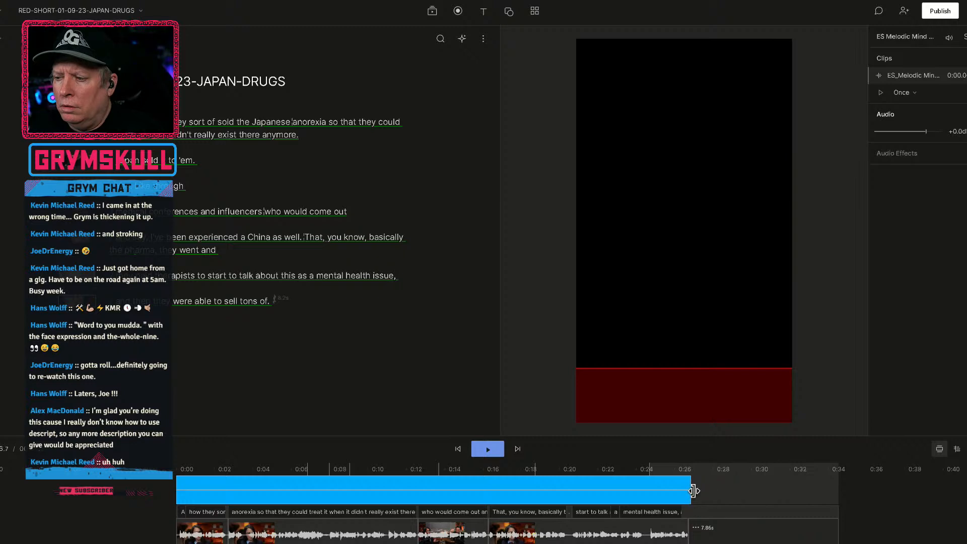
# Play the short from the start with the music and check the music clip's options at about 0:08.
pyautogui.click(187, 469)
pyautogui.press('space')
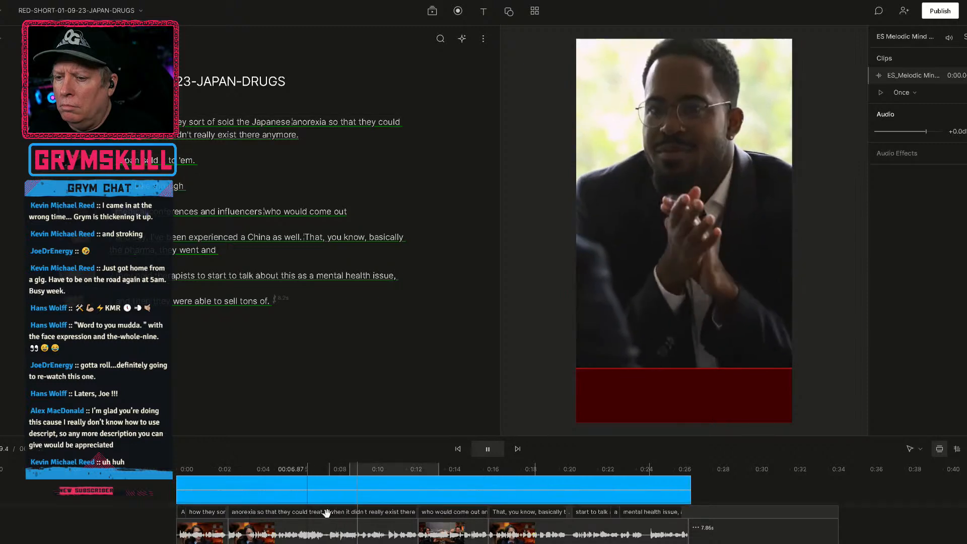
pyautogui.click(329, 488)
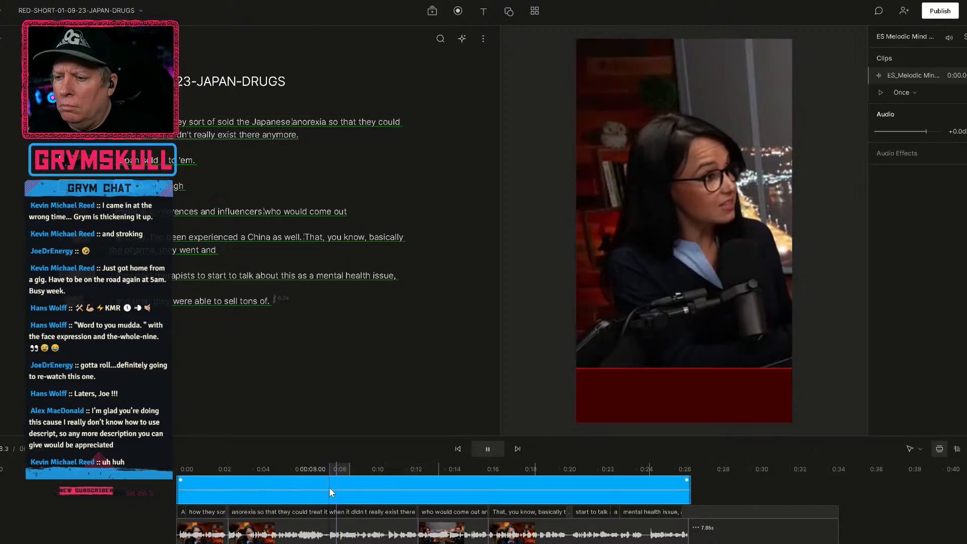
pyautogui.rightClick(328, 487)
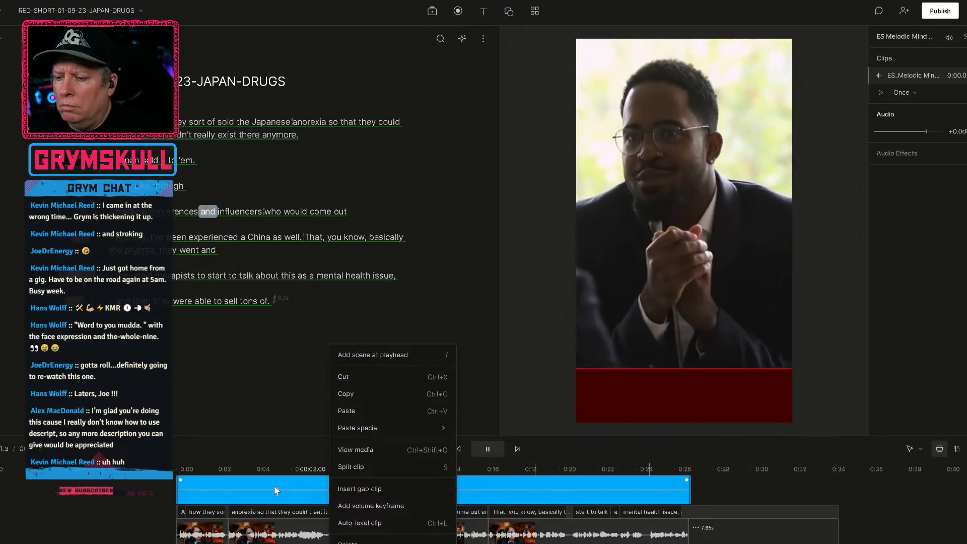
pyautogui.click(275, 485)
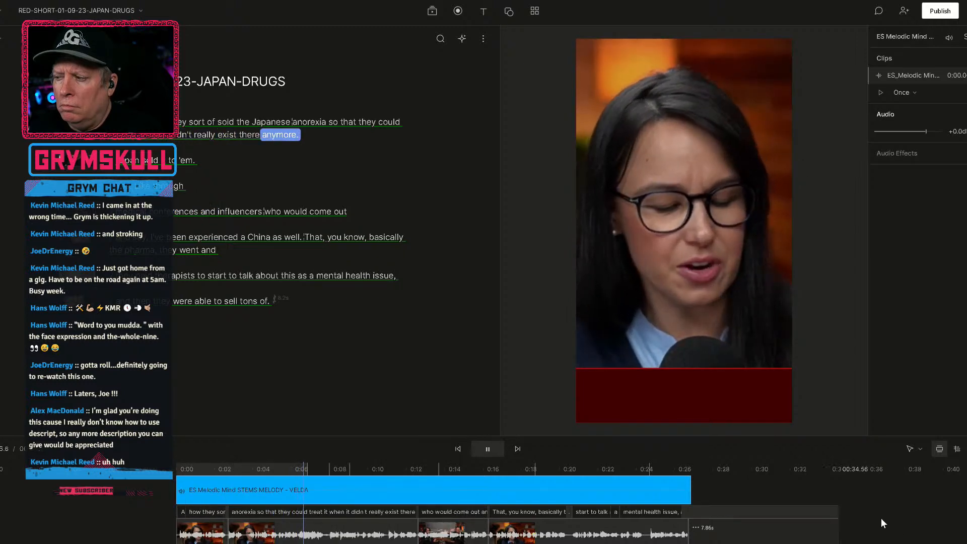
# Review the ending of the short and delete the empty 7.86 s gap clip after the last spoken words.
pyautogui.click(753, 534)
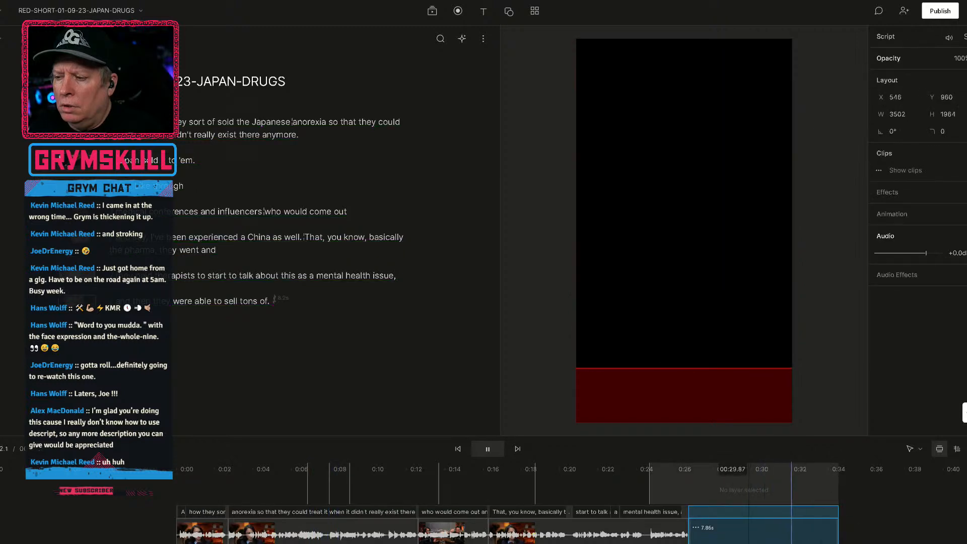
pyautogui.press('space')
pyautogui.click(655, 468)
pyautogui.press('space')
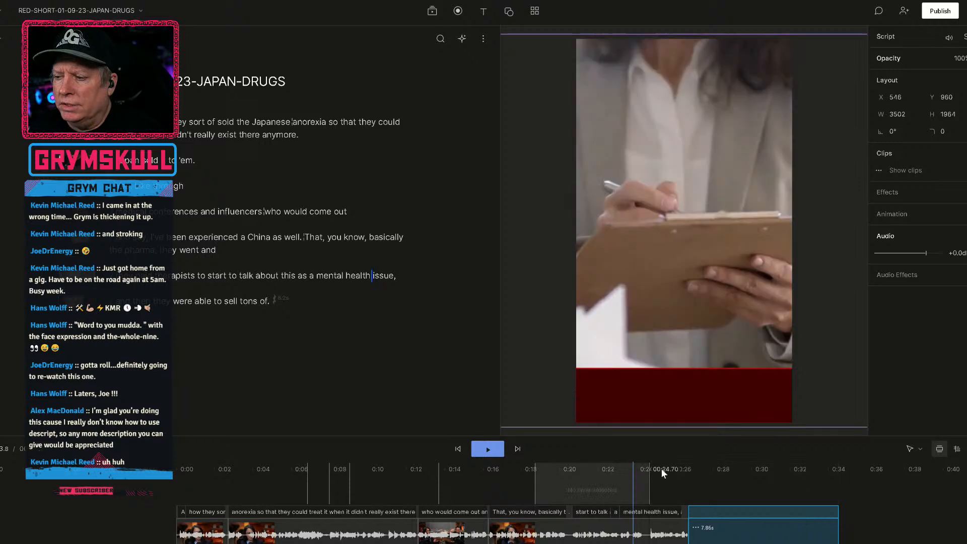
pyautogui.press('space')
pyautogui.click(730, 518)
pyautogui.press('Delete')
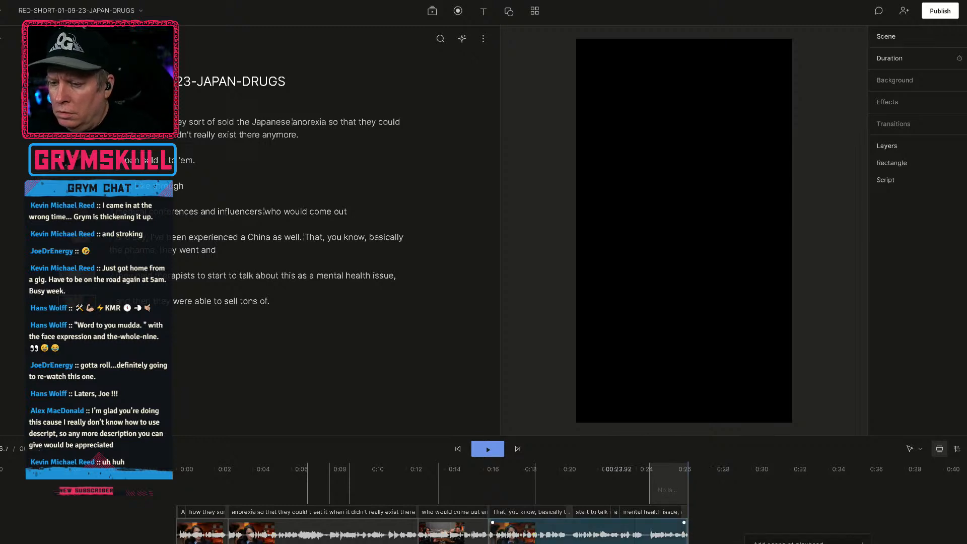
# Examine the options offered for the music clip at about 0:10 without applying any of them.
pyautogui.click(412, 483)
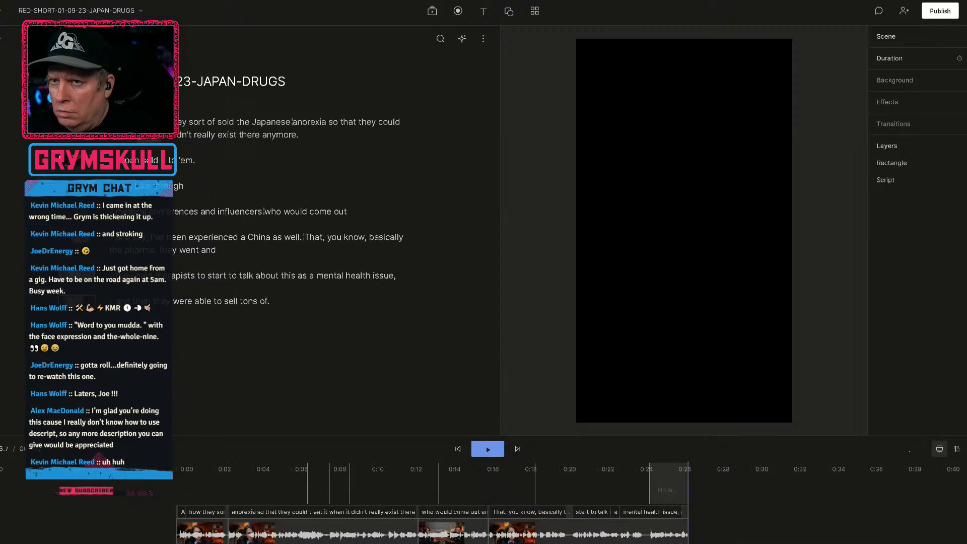
pyautogui.click(384, 488)
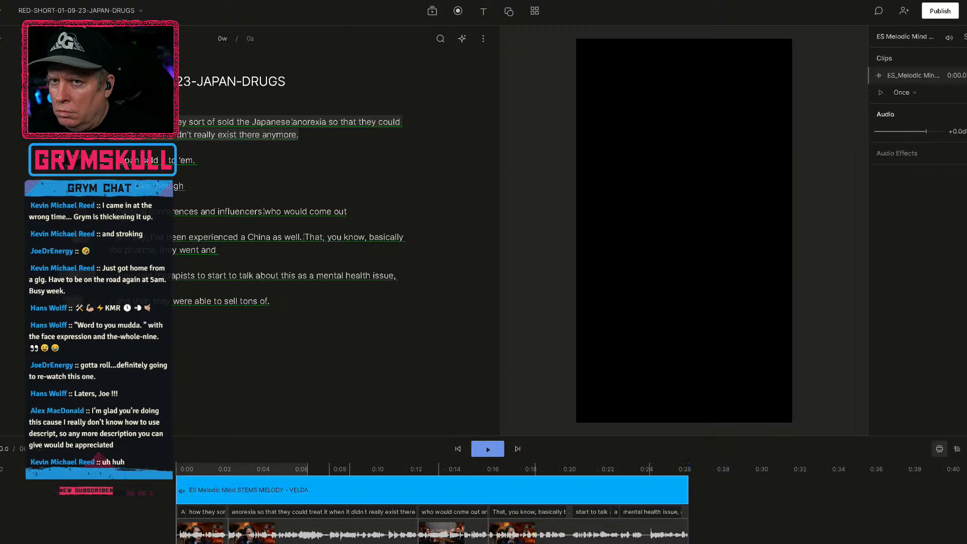
pyautogui.rightClick(383, 485)
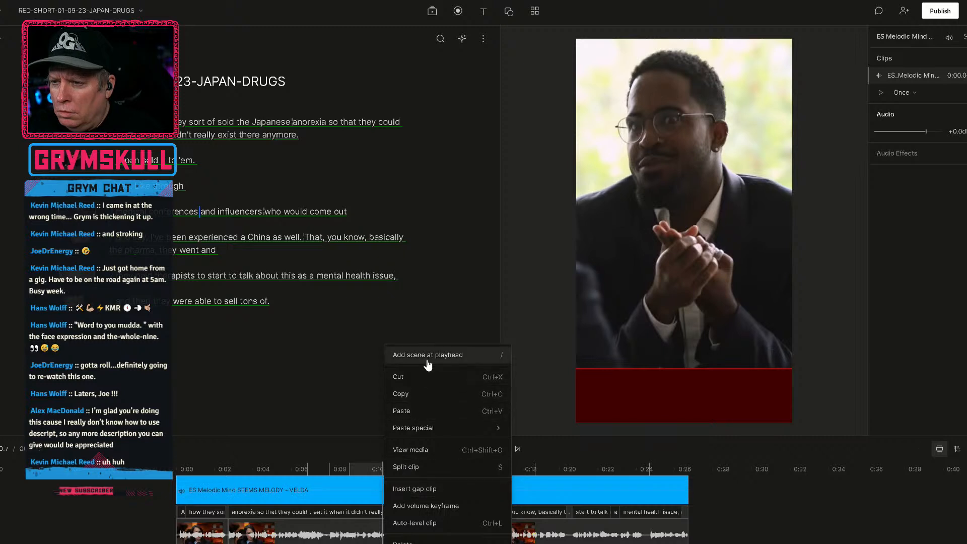
pyautogui.click(265, 493)
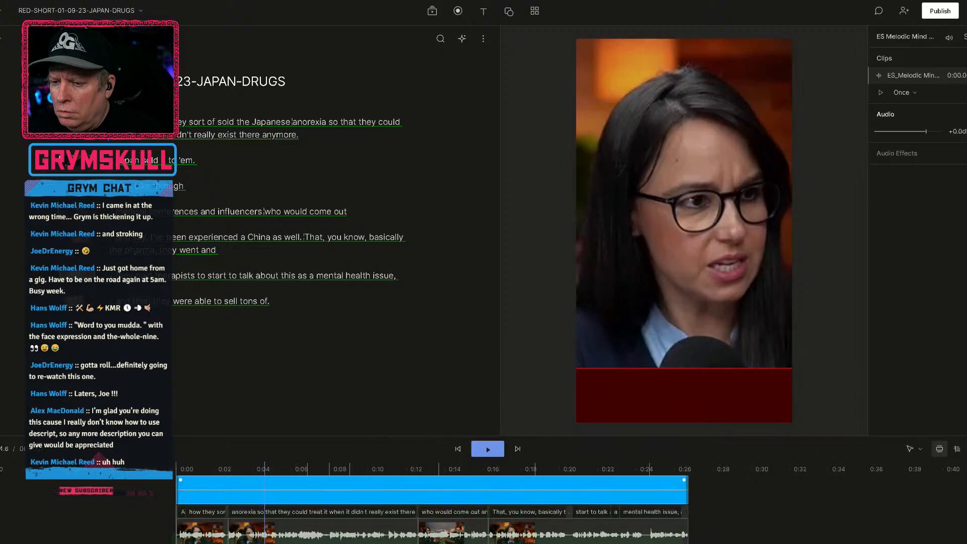
# Try to slide the music clip earlier in the timeline, undo the move and recheck the clip's options.
pyautogui.moveTo(459, 499)
pyautogui.mouseDown()
pyautogui.moveTo(348, 535)
pyautogui.moveTo(335, 514)
pyautogui.moveTo(330, 542)
pyautogui.moveTo(317, 543)
pyautogui.moveTo(309, 498)
pyautogui.mouseUp()
pyautogui.hotkey('ctrl', 'z')
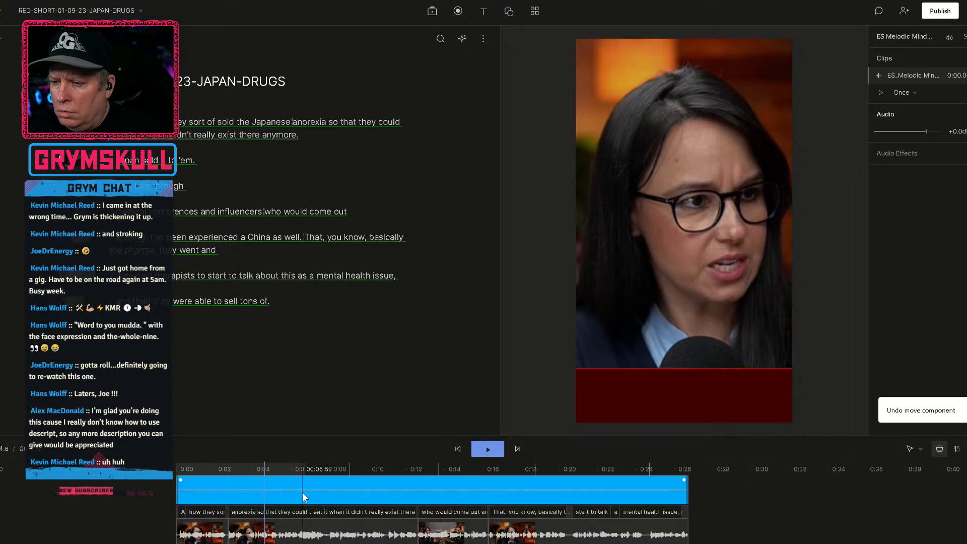
pyautogui.click(303, 494)
pyautogui.click(352, 499)
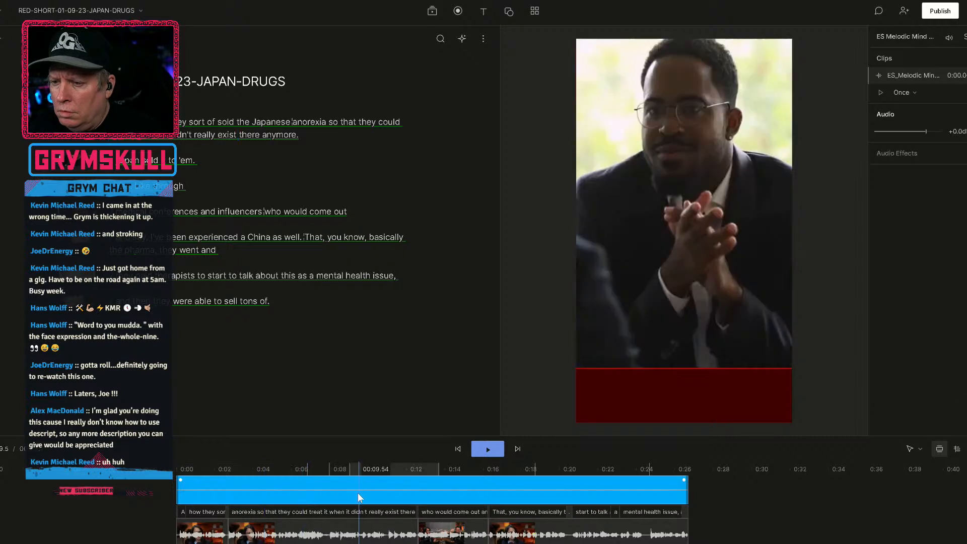
pyautogui.rightClick(361, 499)
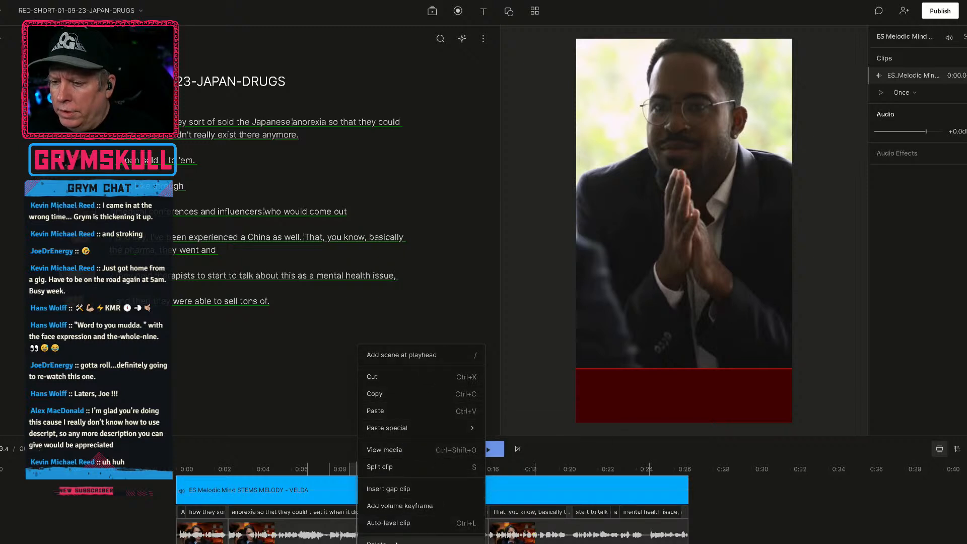
pyautogui.click(138, 502)
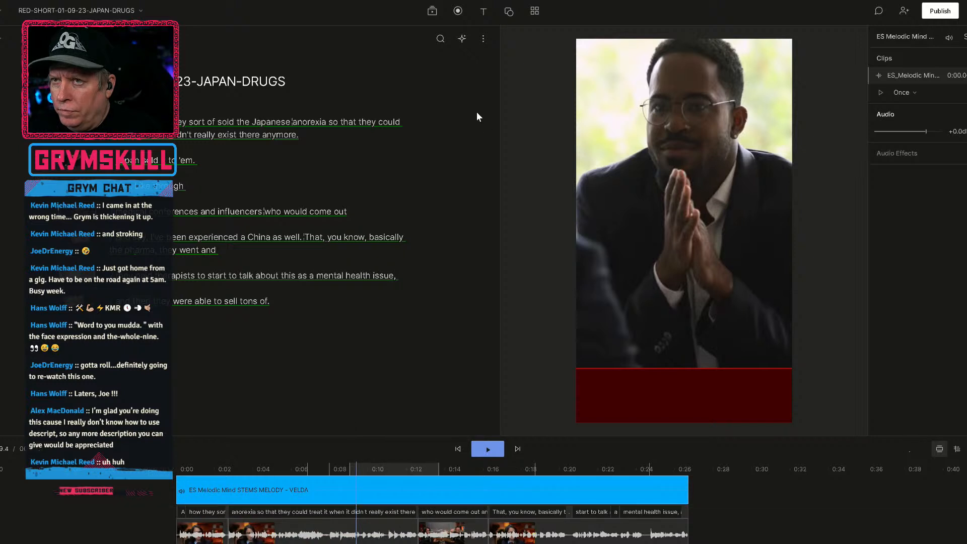
# Open the Descript Help Center in the browser and search its support articles for "add music".
pyautogui.click(1, 10)
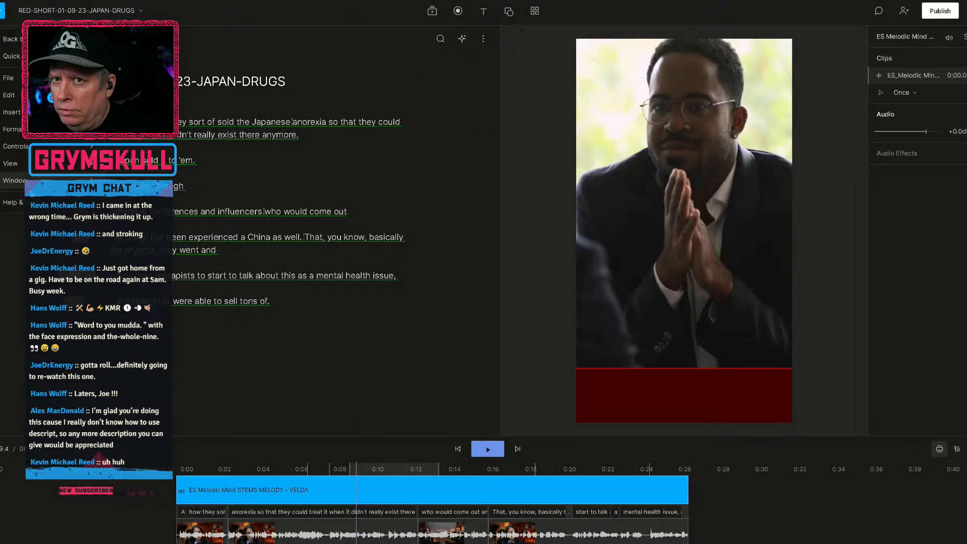
pyautogui.moveTo(28, 165)
pyautogui.moveTo(104, 204)
pyautogui.click(207, 201)
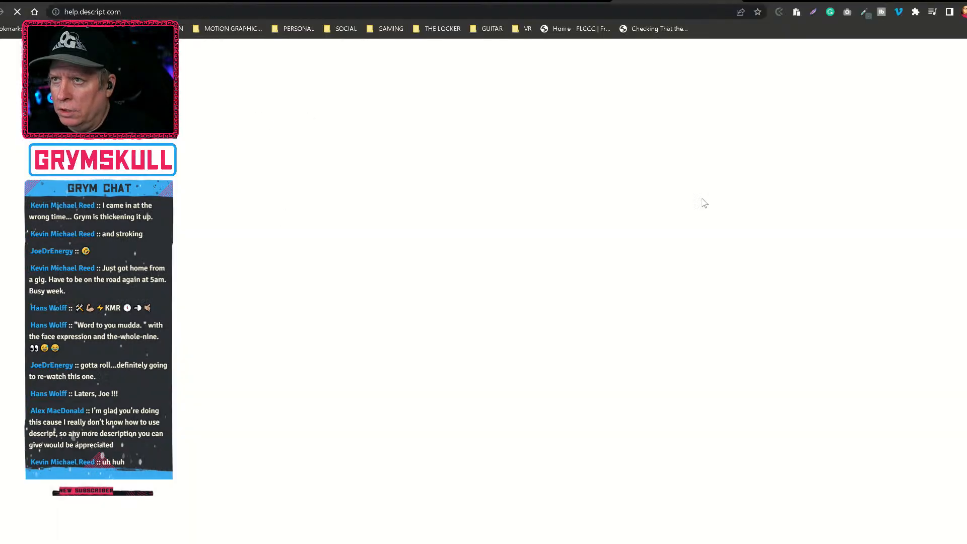
pyautogui.click(508, 166)
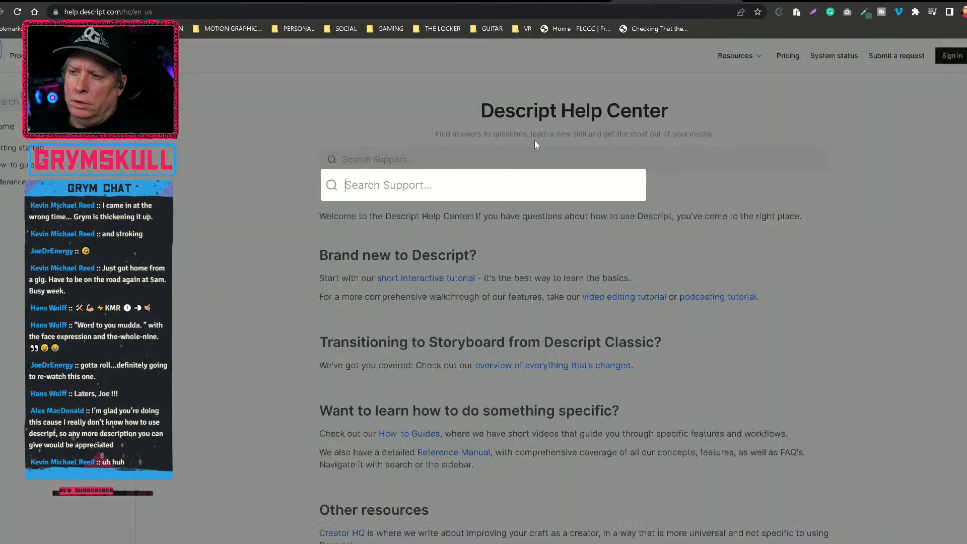
pyautogui.write('add music')
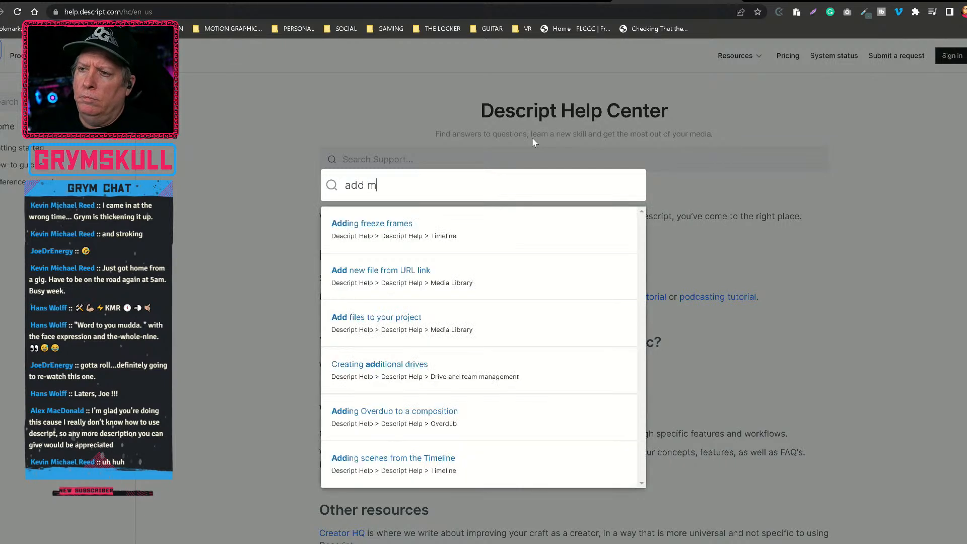
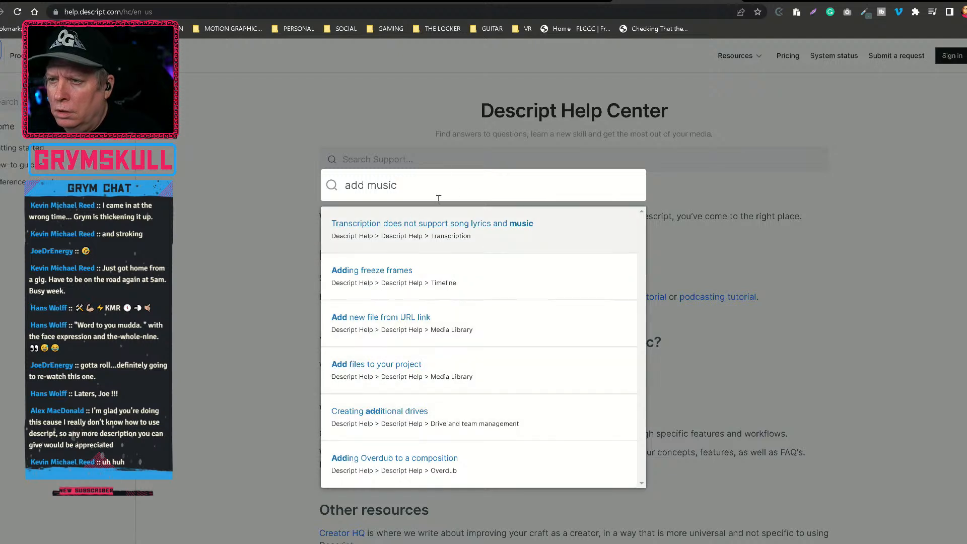
# Run a full Help Center search for "add music" and bring up the complete list of matching articles.
pyautogui.press('BackSpace')
pyautogui.press('BackSpace')
pyautogui.press('BackSpace')
pyautogui.write('m')
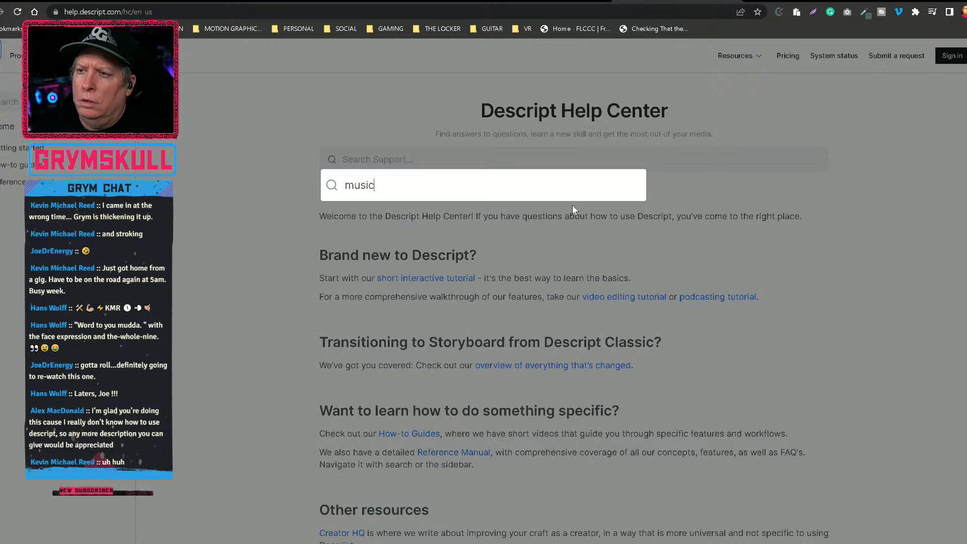
pyautogui.press('BackSpace')
pyautogui.press('BackSpace')
pyautogui.write('add ')
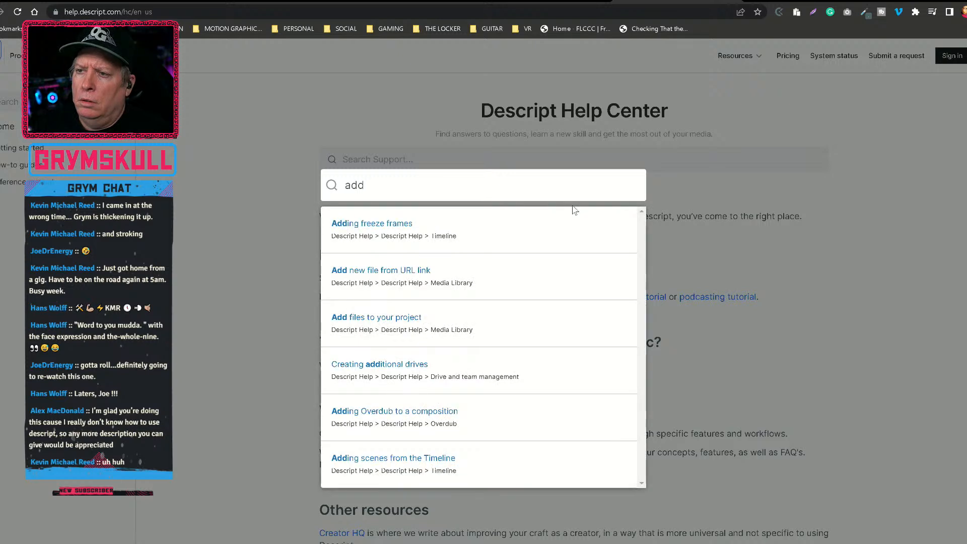
pyautogui.write('music')
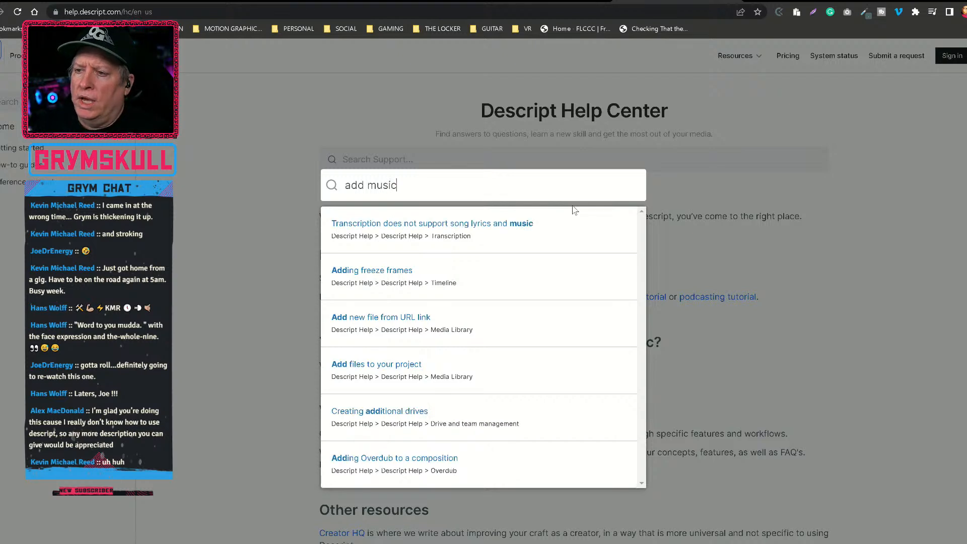
pyautogui.press('Return')
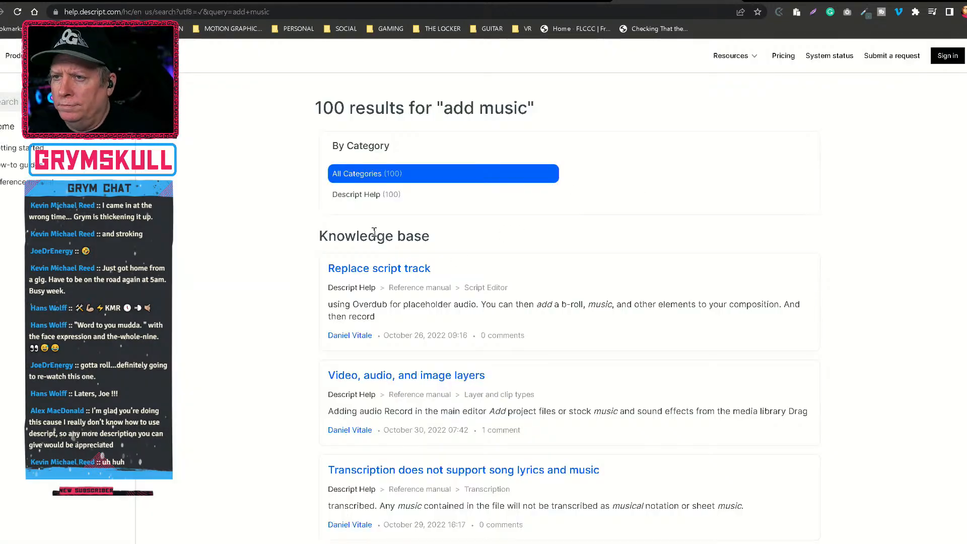
# Open the "Video, audio, and image layers" article from the search results and read through its sections.
pyautogui.scroll(-1, 262, 294)
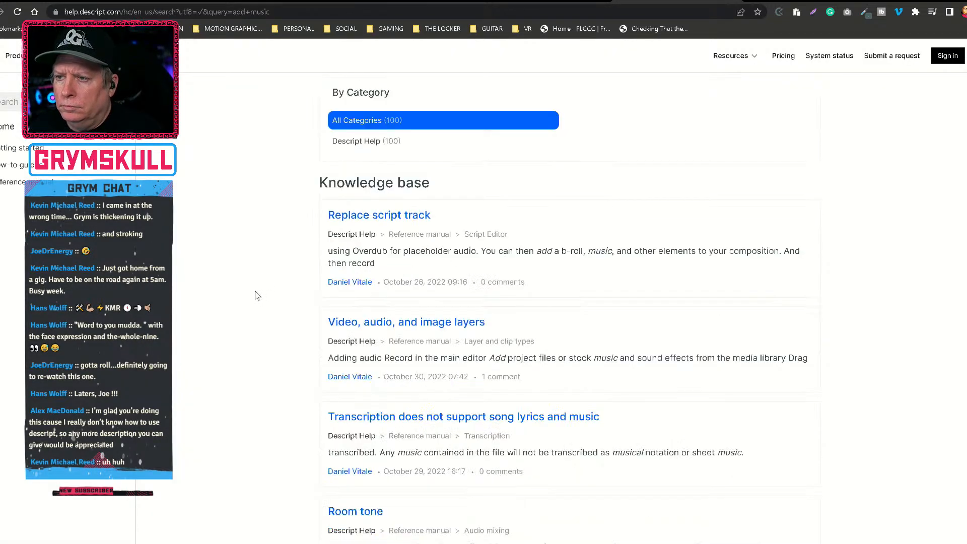
pyautogui.scroll(-1, 256, 296)
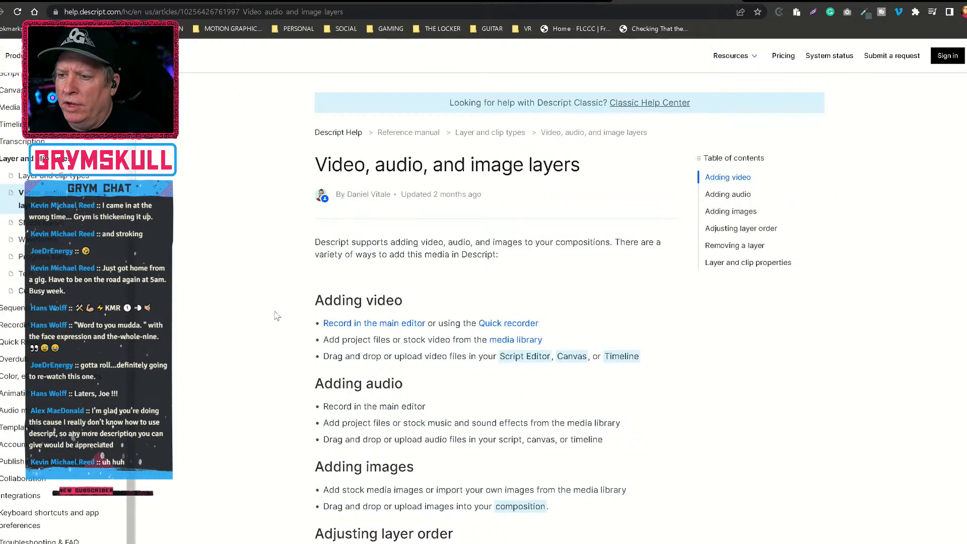
pyautogui.scroll(-1, 277, 316)
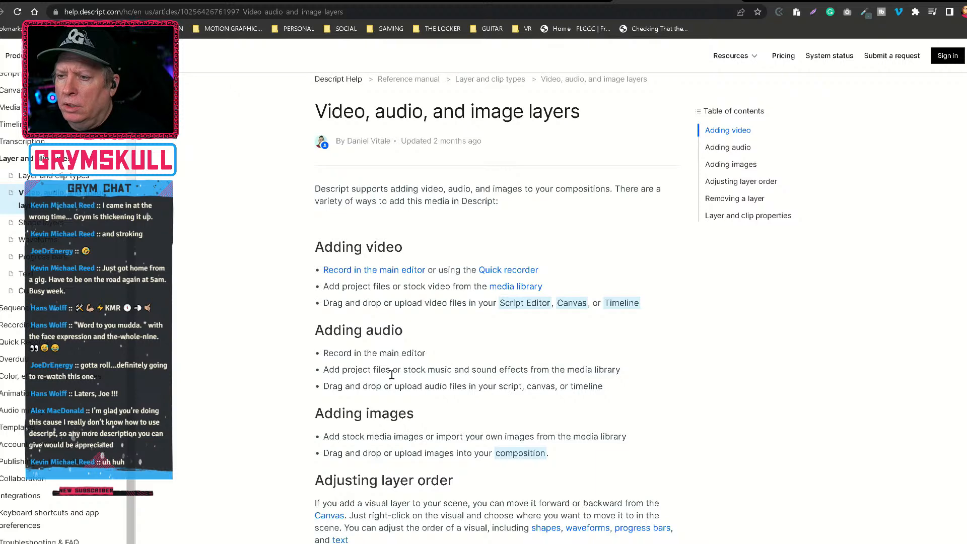
pyautogui.scroll(-6, 305, 379)
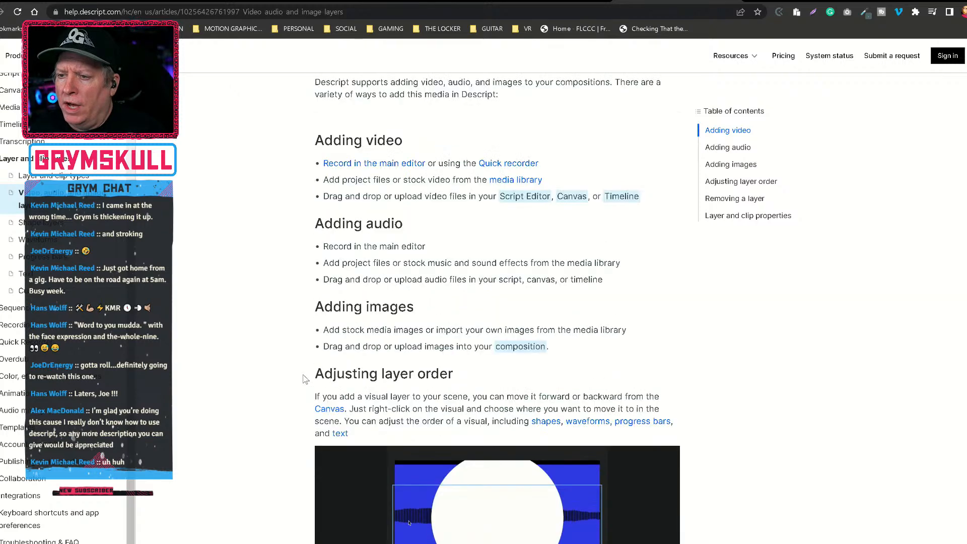
pyautogui.scroll(-3, 292, 376)
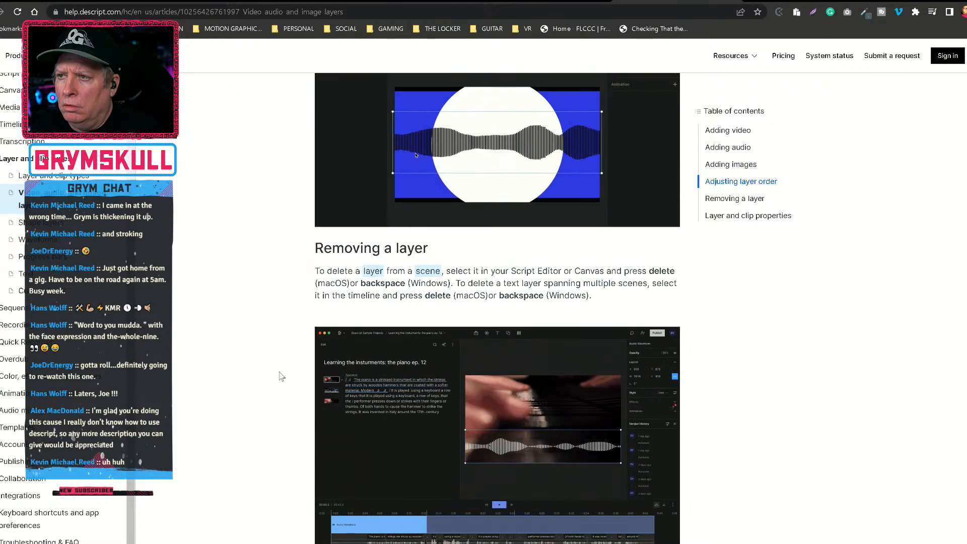
pyautogui.scroll(-5, 281, 377)
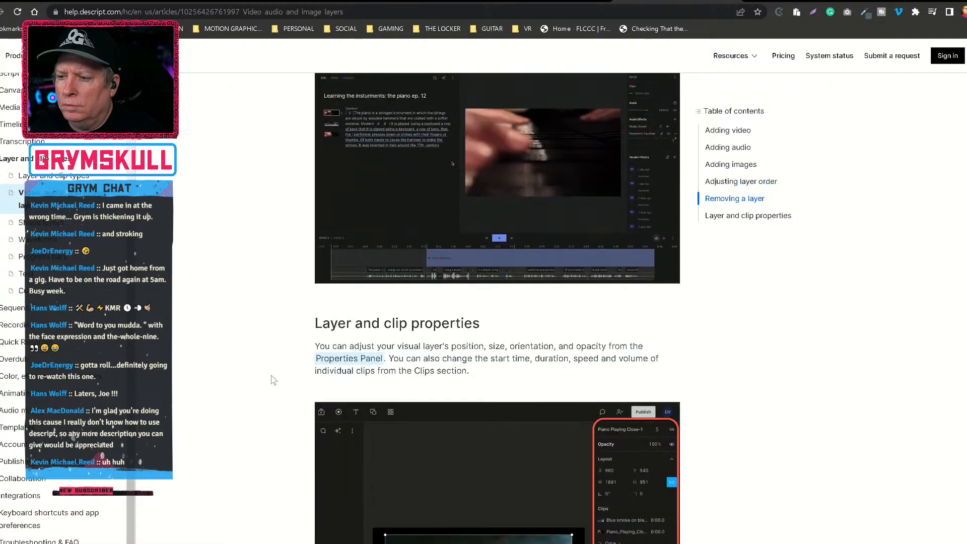
pyautogui.scroll(15, 274, 380)
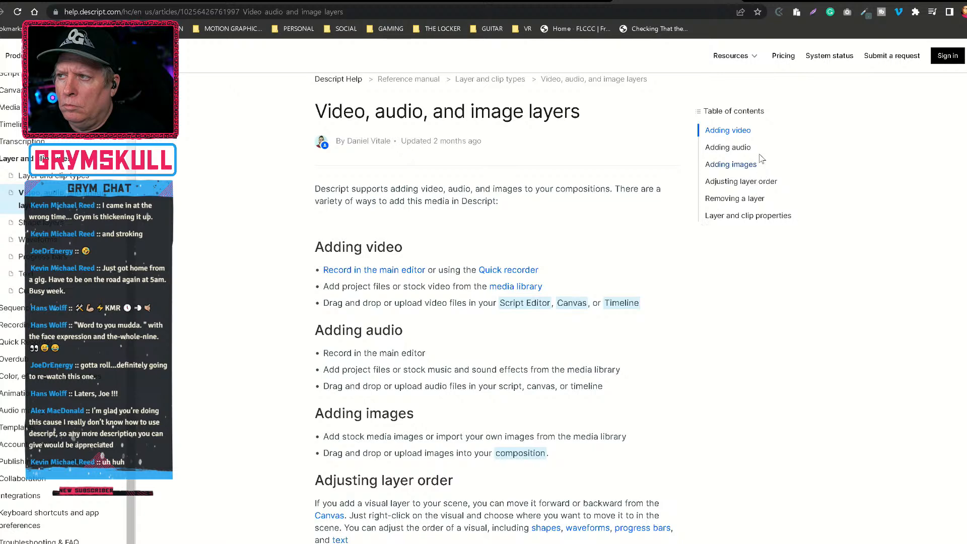
# Go to the article's "Adding audio" section and read on through "Layer and clip properties".
pyautogui.click(729, 147)
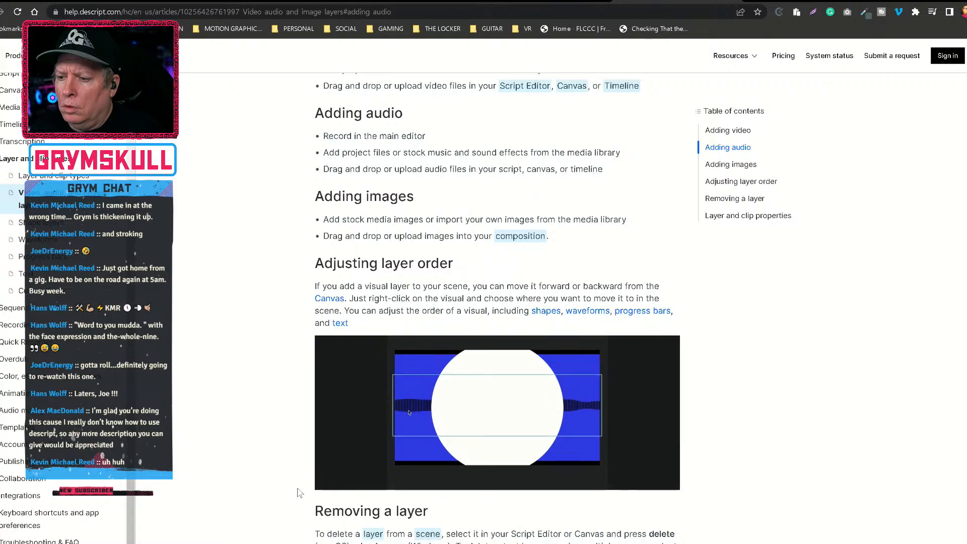
pyautogui.scroll(-12, 518, 336)
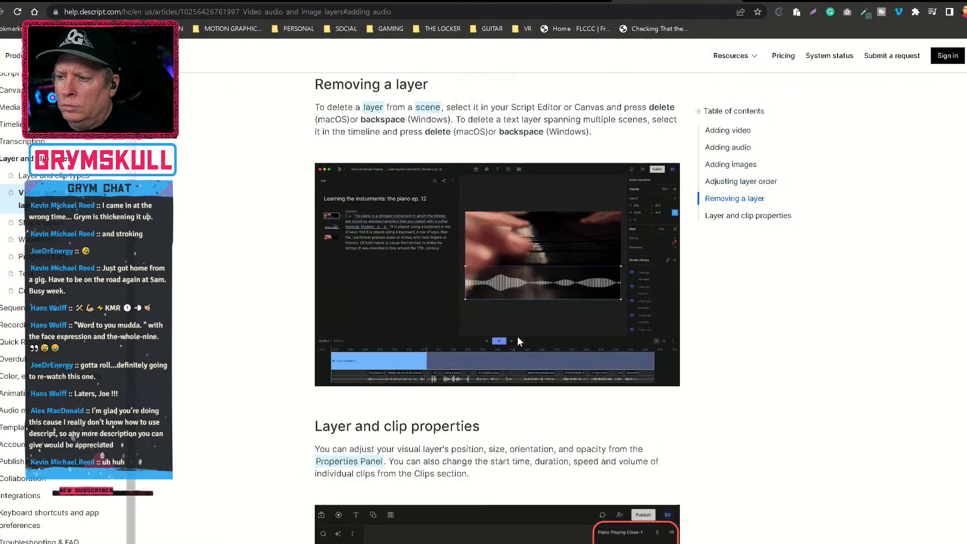
pyautogui.scroll(-6, 518, 337)
pyautogui.scroll(7, 516, 317)
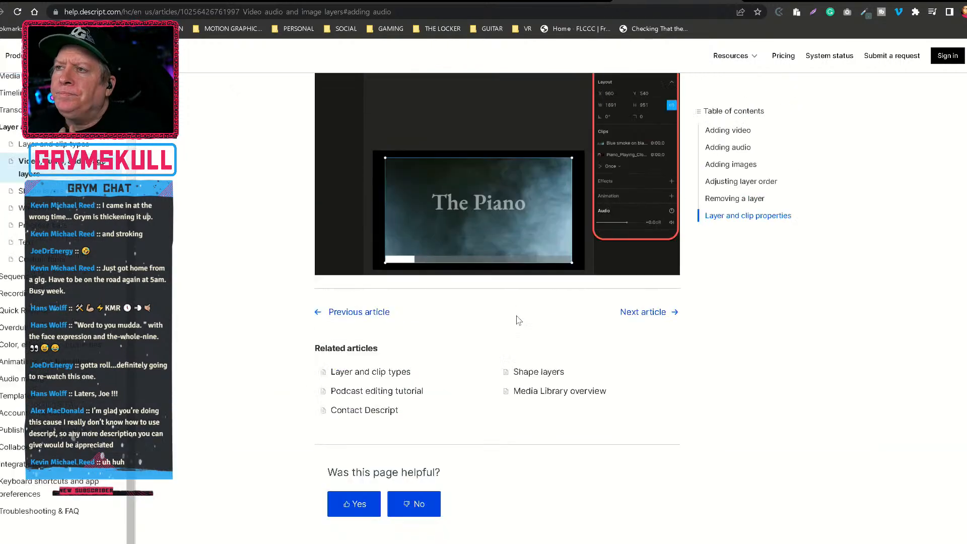
pyautogui.scroll(2, 533, 298)
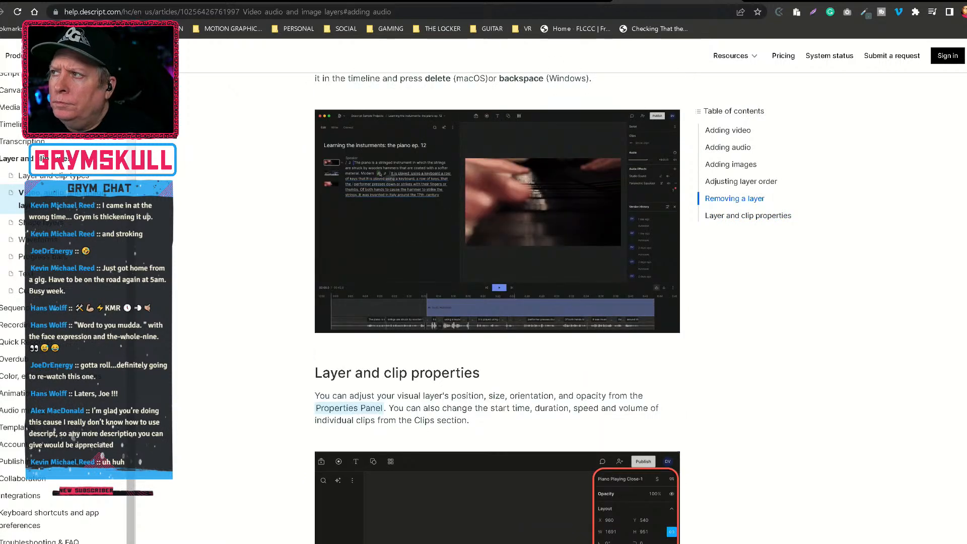
# Switch back to Descript and examine the music clip's repeat options and its duration, audio and speed properties.
pyautogui.hotkey('alt', 'Tab')
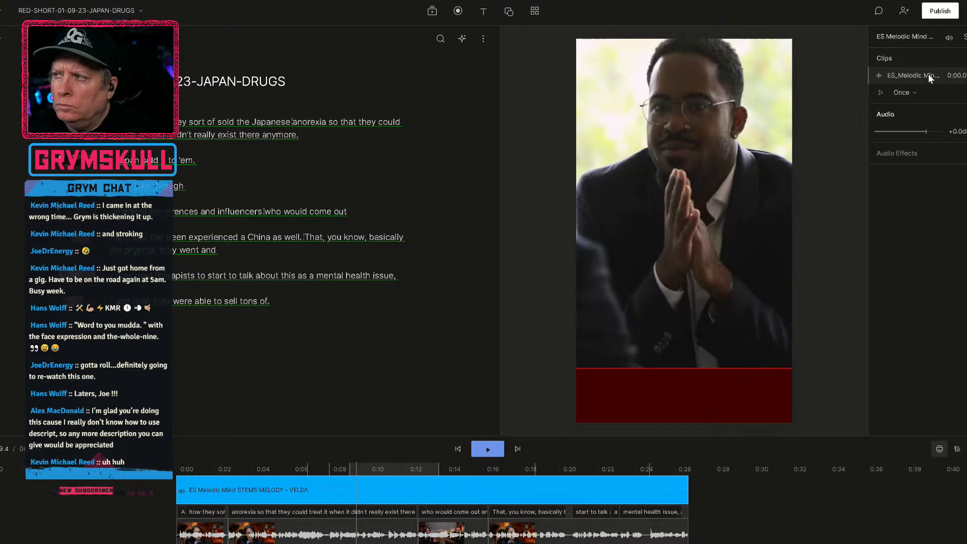
pyautogui.click(912, 93)
pyautogui.click(912, 93)
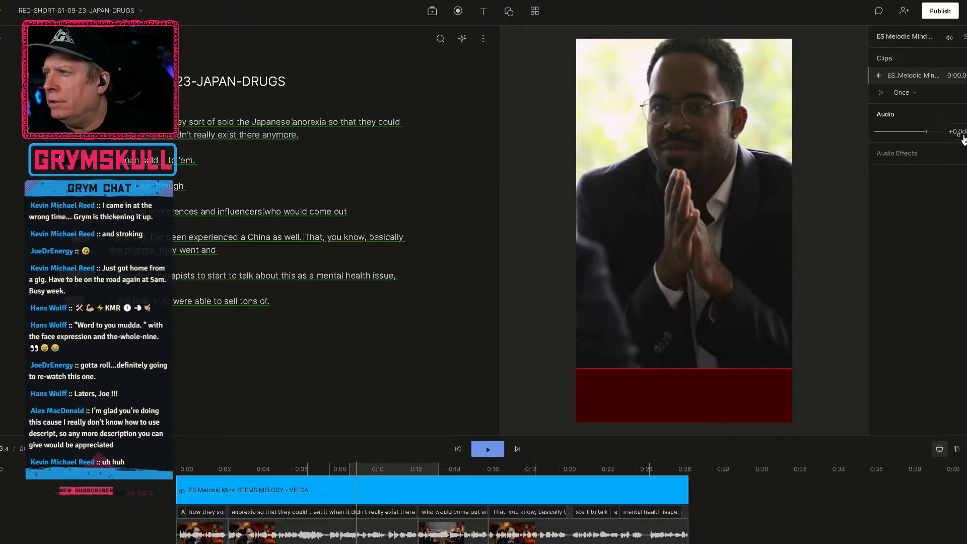
pyautogui.click(914, 75)
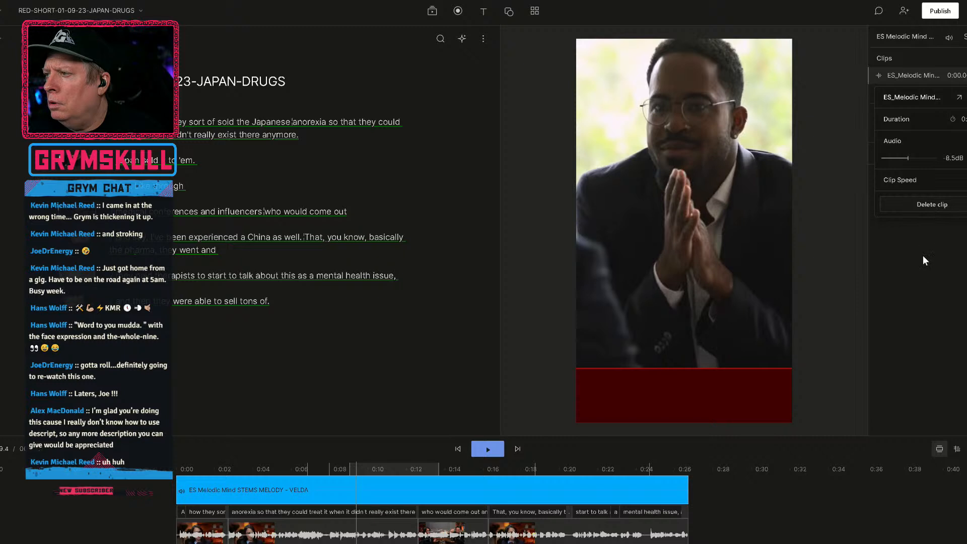
pyautogui.click(922, 270)
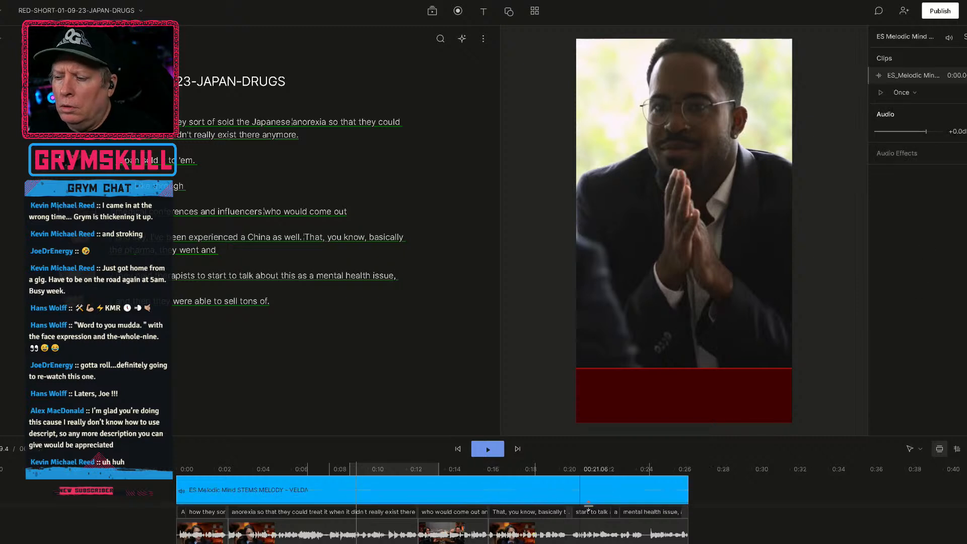
# Check the music clip's editing options at about 0:21 and play the short's ending with the music.
pyautogui.rightClick(578, 488)
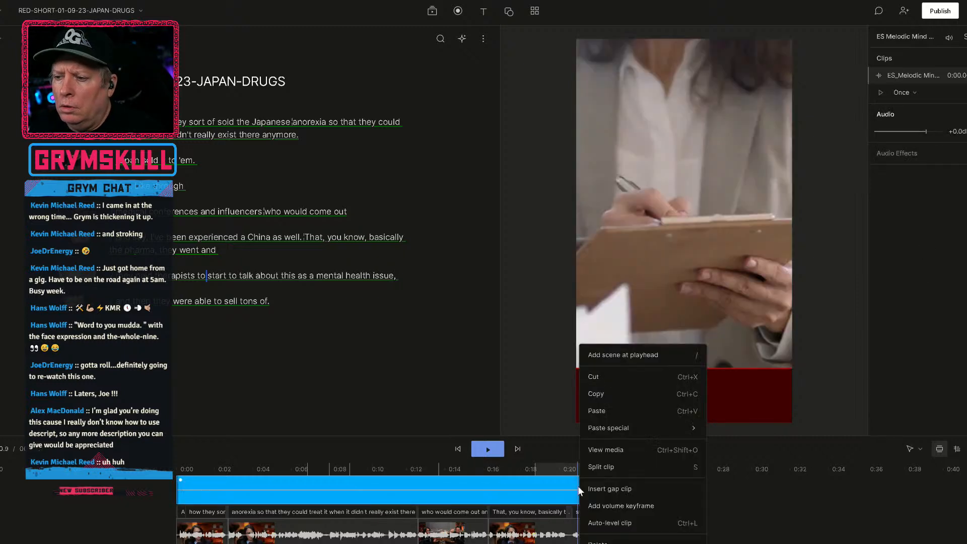
pyautogui.click(558, 485)
pyautogui.press('space')
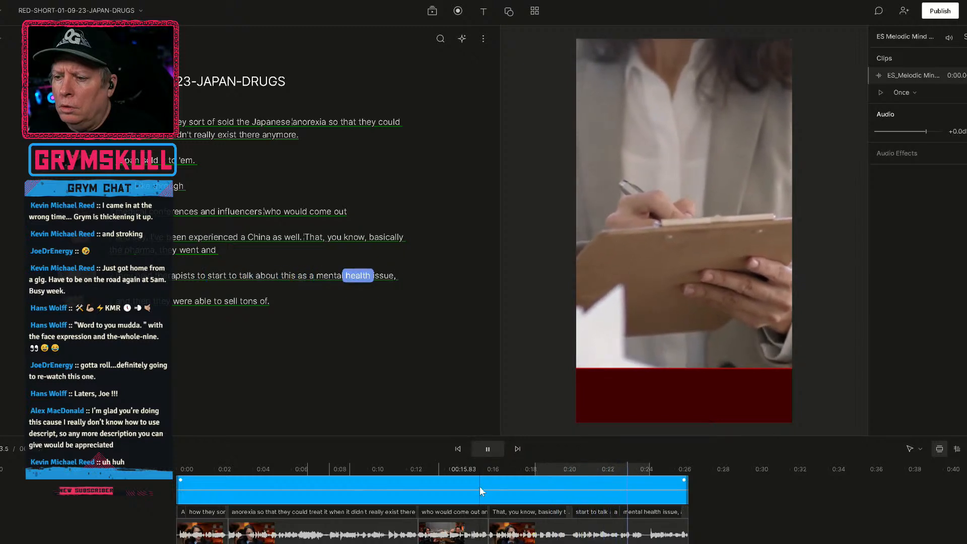
pyautogui.moveTo(480, 485); pyautogui.dragTo(479, 481)
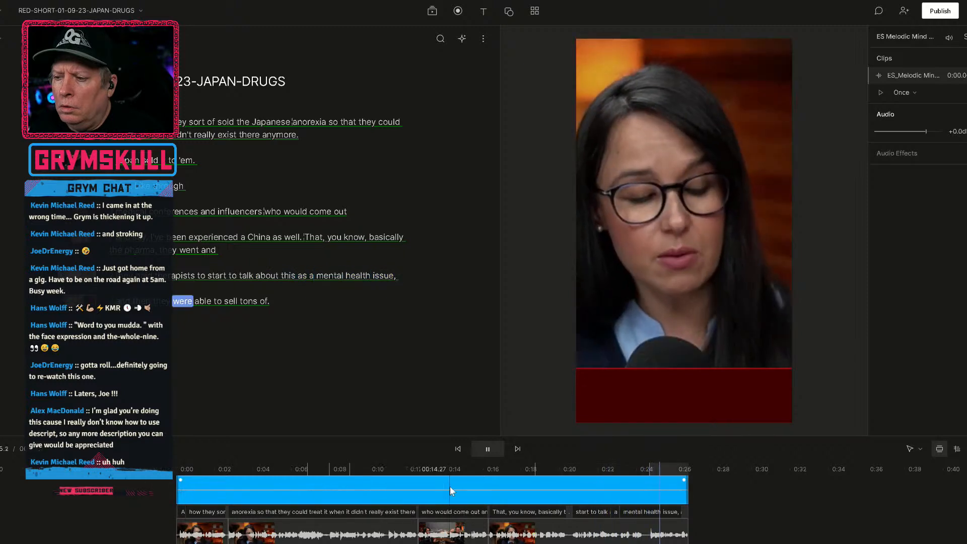
pyautogui.press('space')
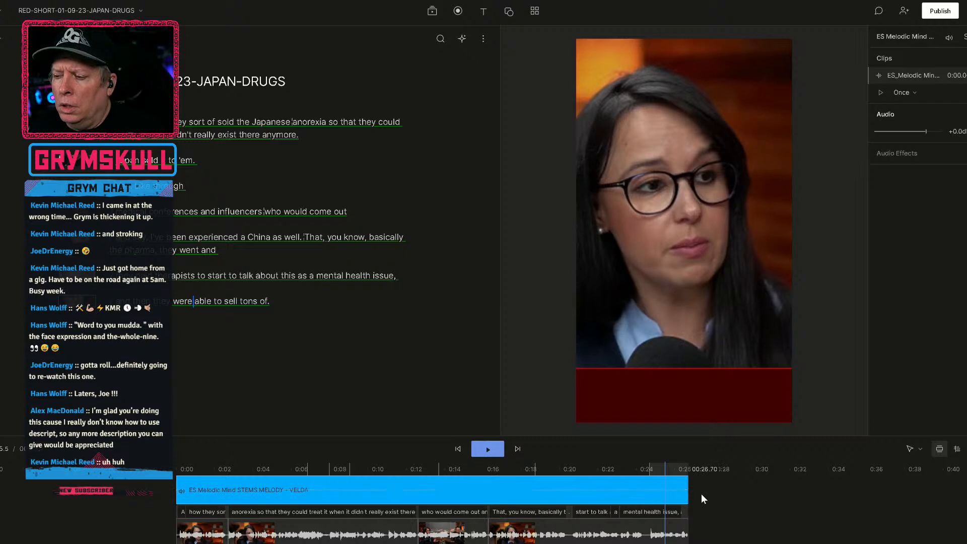
# Skip the music's first 37 seconds by extending its clip to about 0:40, trimming its start and moving the remainder to the timeline's beginning.
pyautogui.moveTo(691, 494); pyautogui.dragTo(947, 494)
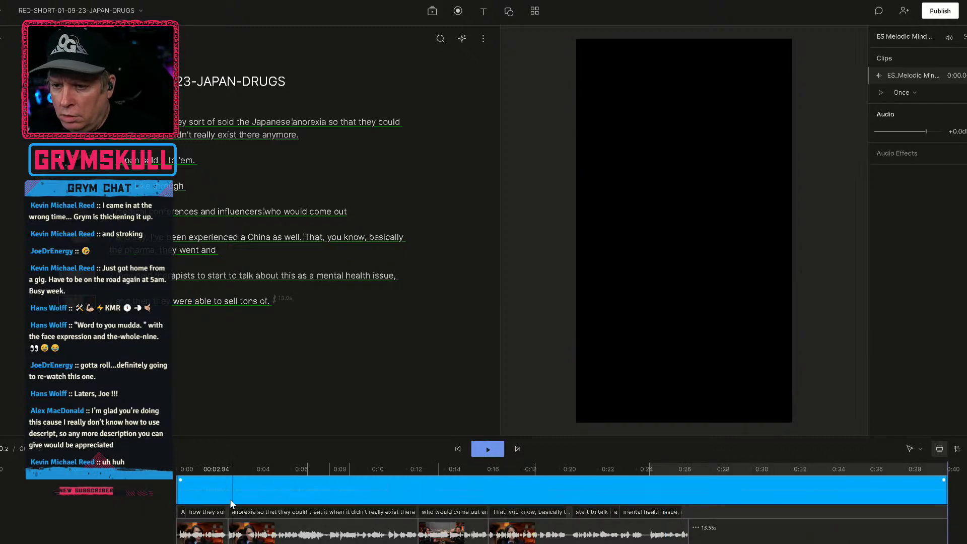
pyautogui.moveTo(176, 497); pyautogui.dragTo(892, 481)
pyautogui.click(919, 483)
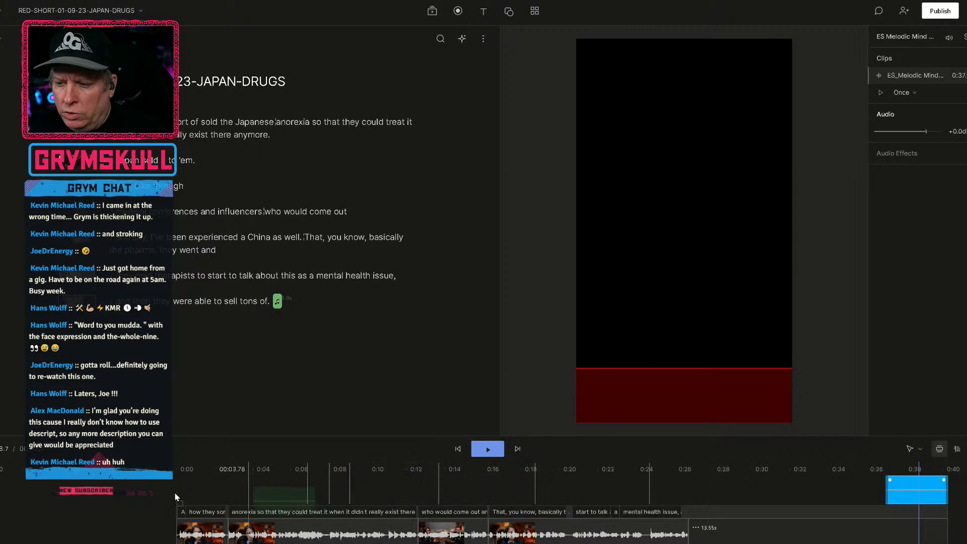
pyautogui.moveTo(138, 491); pyautogui.dragTo(141, 495)
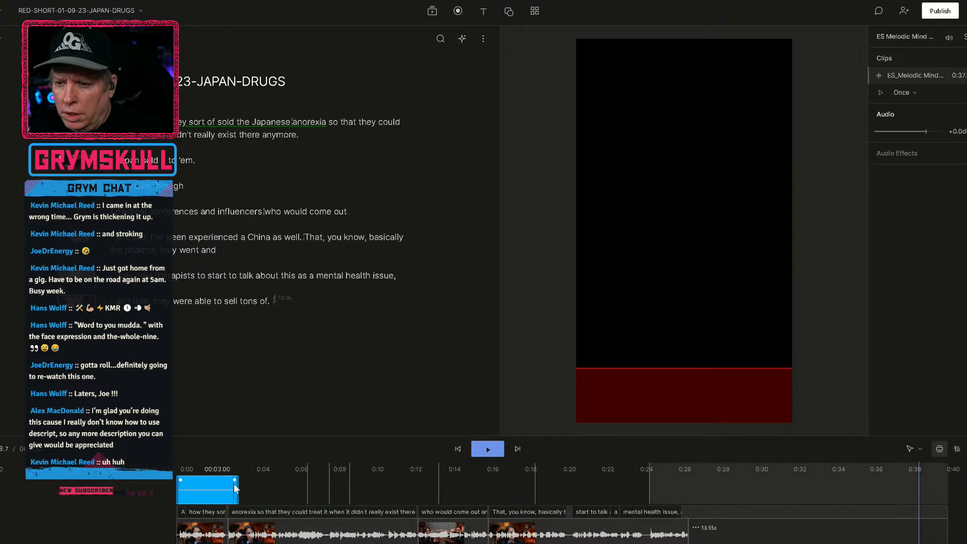
# Advance the music's source start to 1:11 by extending the clip to about 0:36, trimming its start and returning it to the timeline's beginning.
pyautogui.moveTo(238, 488); pyautogui.dragTo(866, 497)
pyautogui.moveTo(178, 493); pyautogui.dragTo(848, 503)
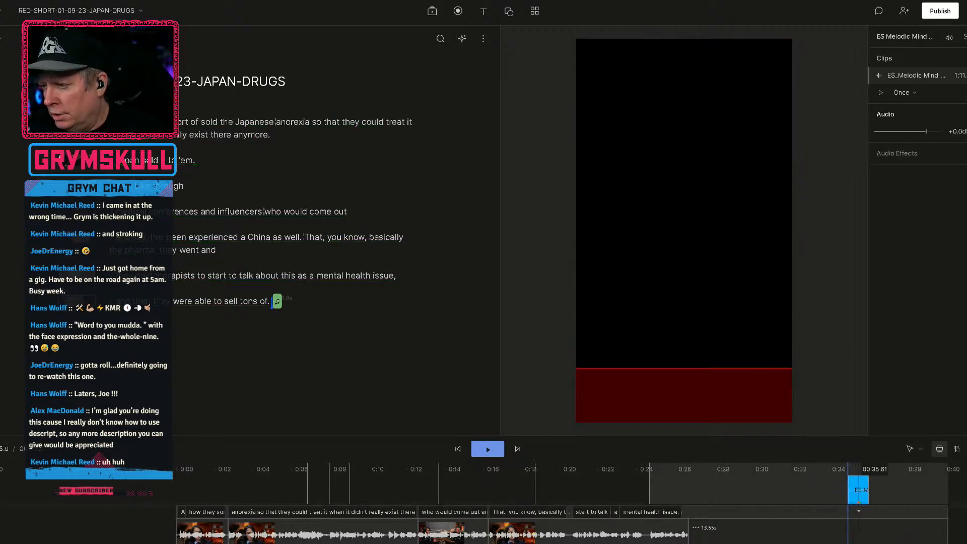
pyautogui.click(861, 500)
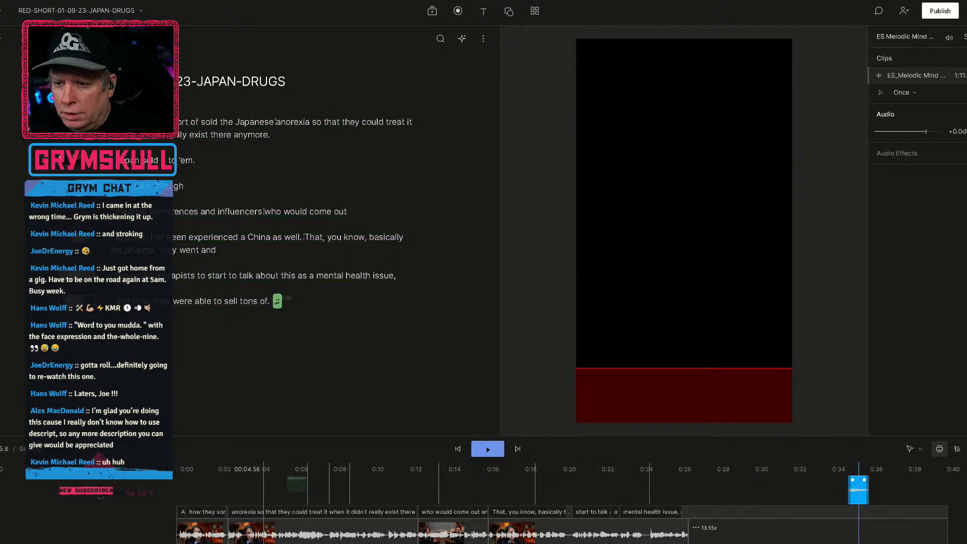
pyautogui.moveTo(72, 487); pyautogui.dragTo(72, 487)
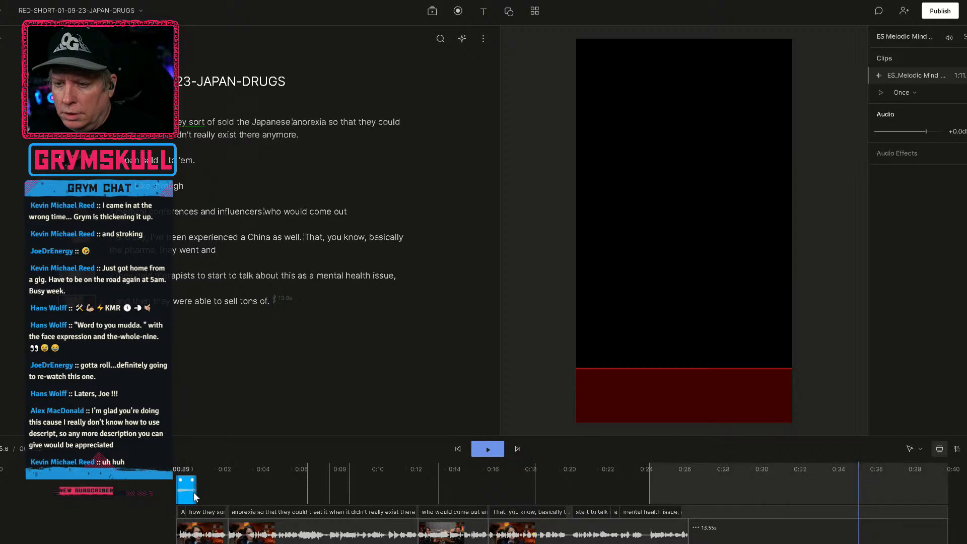
# Stretch and trim the music clip so its source starts at 1:50, then extend its end to about 0:39 on the timeline.
pyautogui.moveTo(194, 492); pyautogui.dragTo(940, 493)
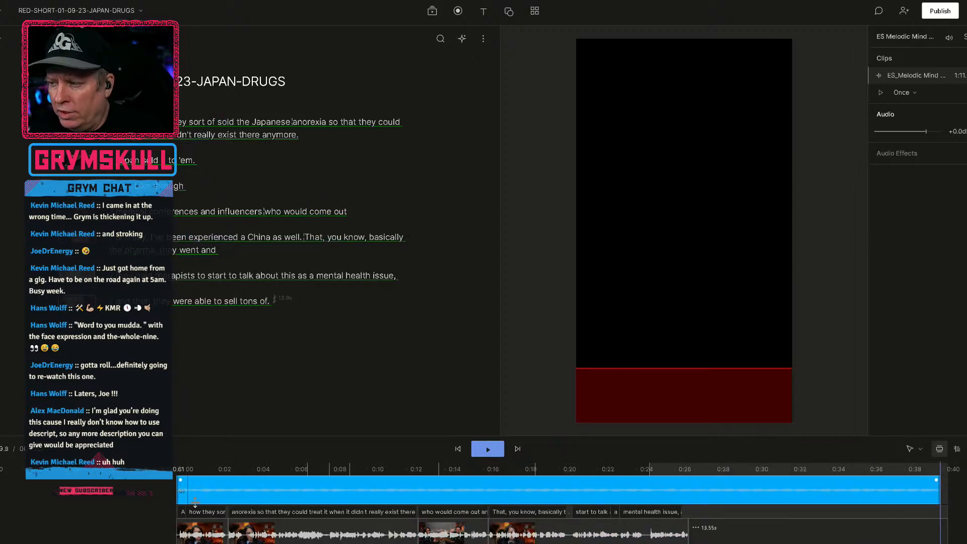
pyautogui.moveTo(181, 497)
pyautogui.mouseDown()
pyautogui.moveTo(918, 492)
pyautogui.moveTo(172, 490)
pyautogui.moveTo(231, 496)
pyautogui.mouseUp()
pyautogui.click(202, 491)
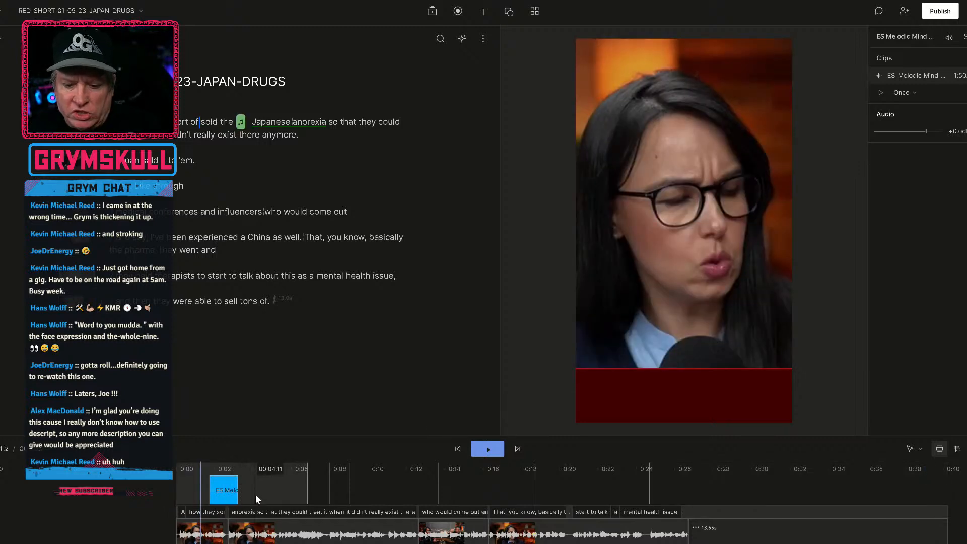
pyautogui.moveTo(241, 500); pyautogui.dragTo(934, 489)
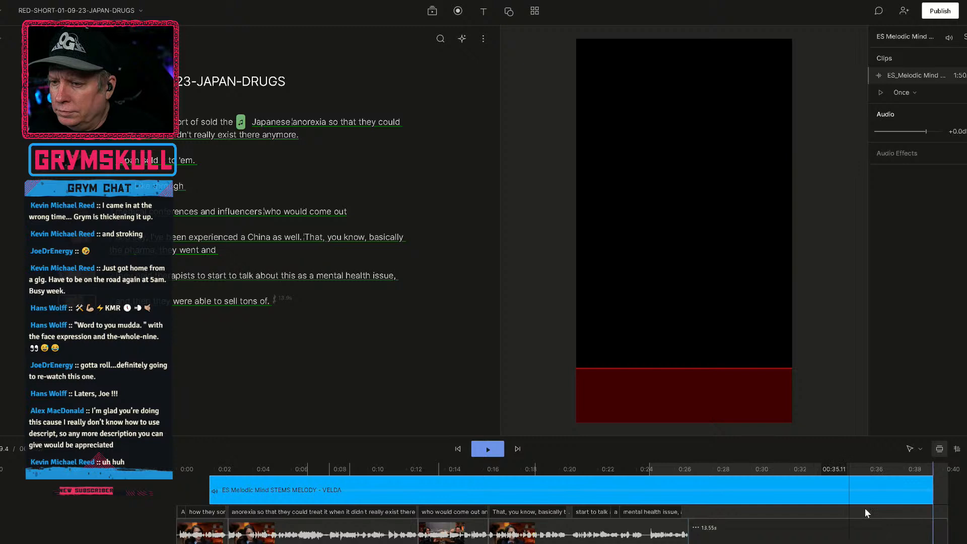
# Play the short with the music, move the music clip to the timeline's beginning and trim its end to about 0:24.
pyautogui.click(528, 491)
pyautogui.press('space')
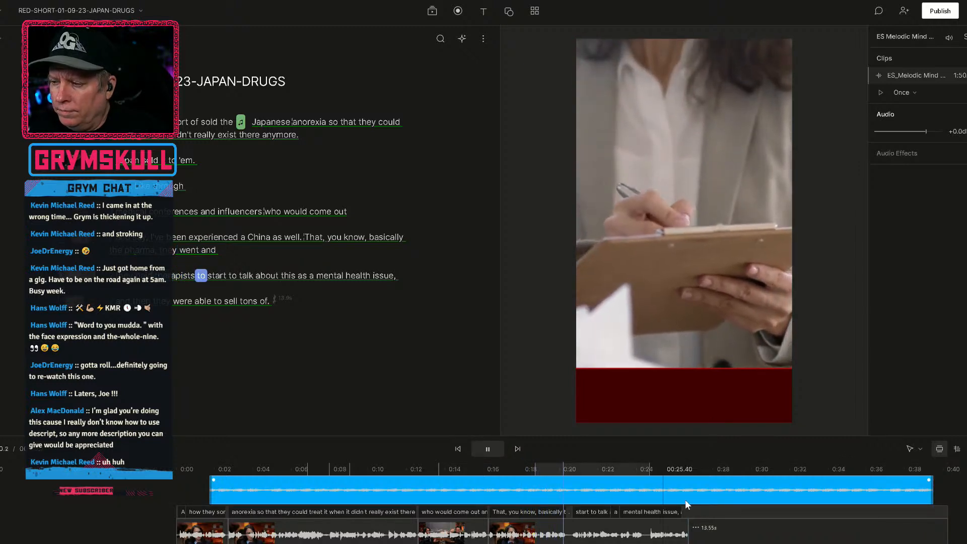
pyautogui.moveTo(377, 490); pyautogui.dragTo(344, 495)
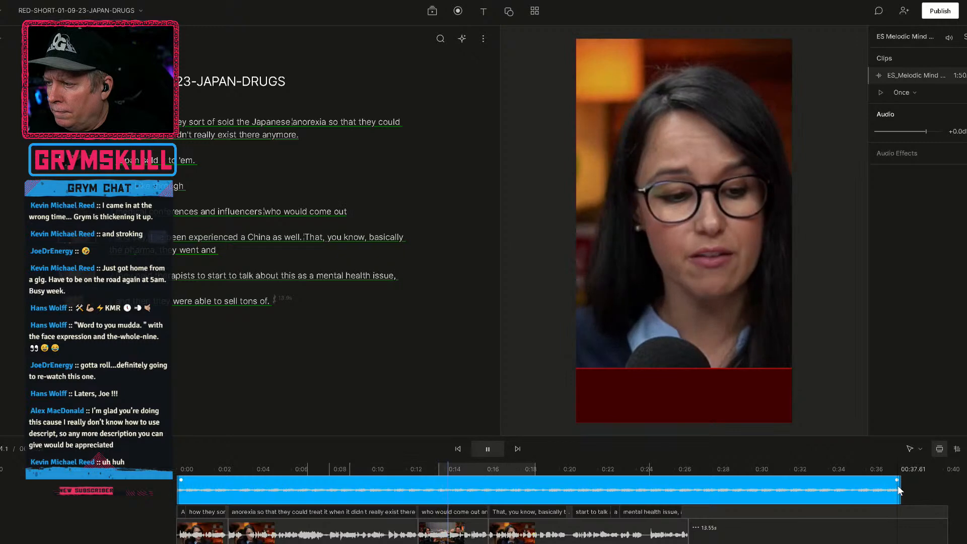
pyautogui.moveTo(901, 491); pyautogui.dragTo(651, 512)
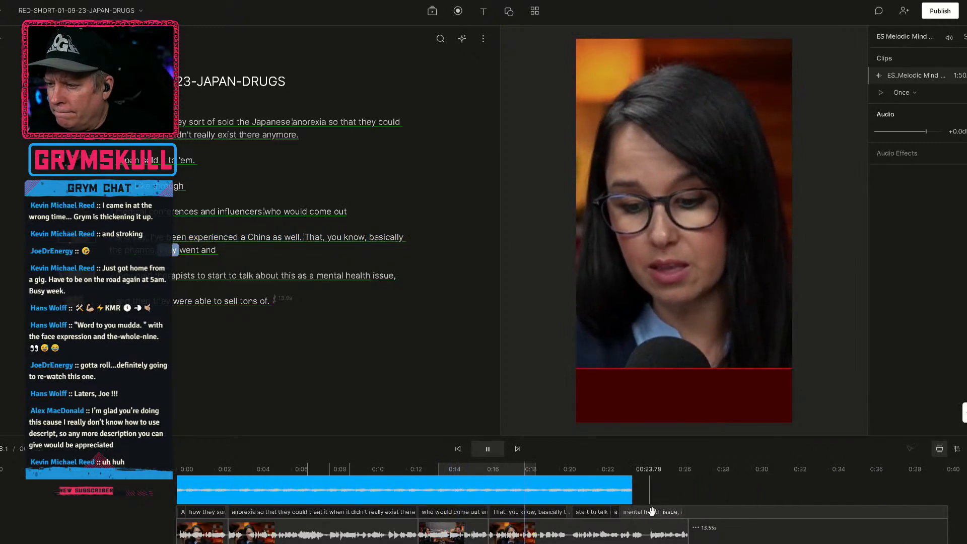
# Delete the 13.55 s gap following the final spoken line in the script track.
pyautogui.click(682, 477)
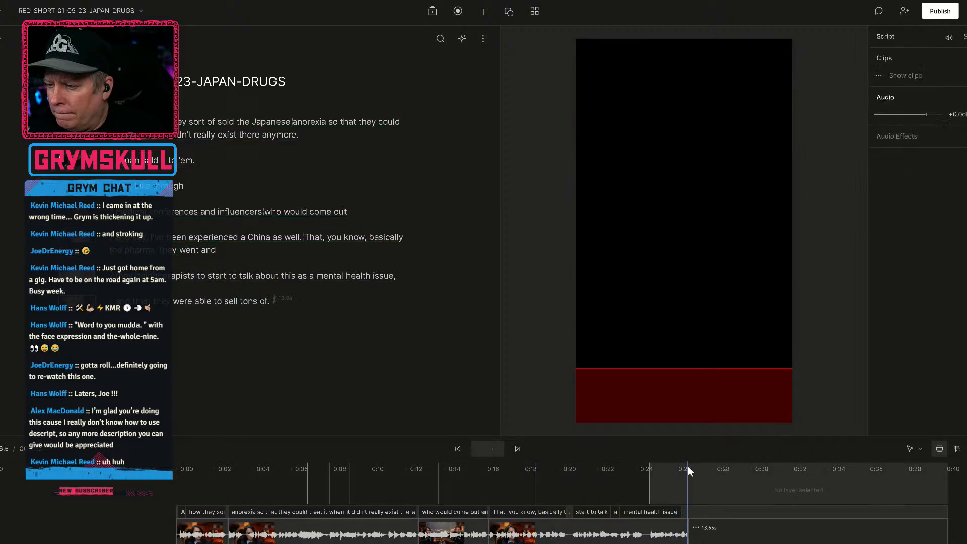
pyautogui.click(764, 540)
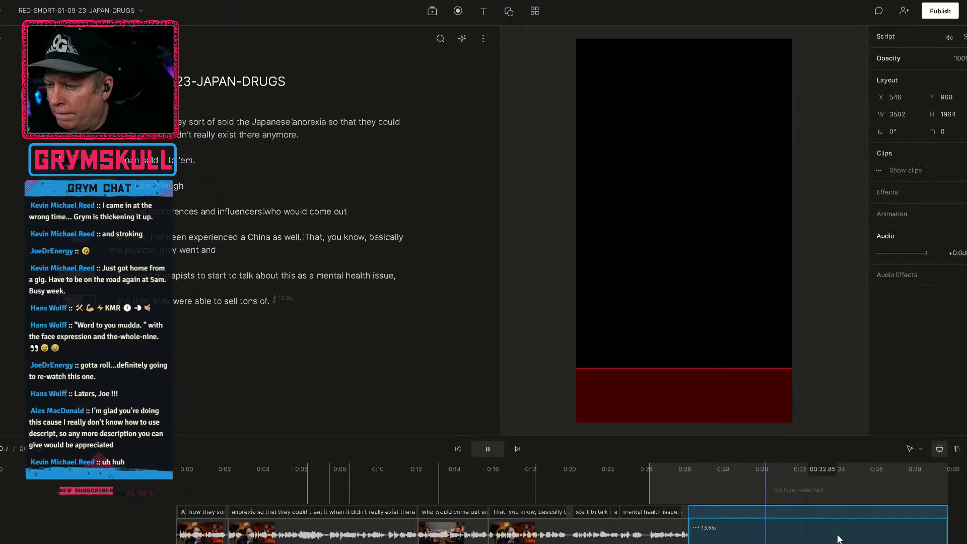
pyautogui.press('Delete')
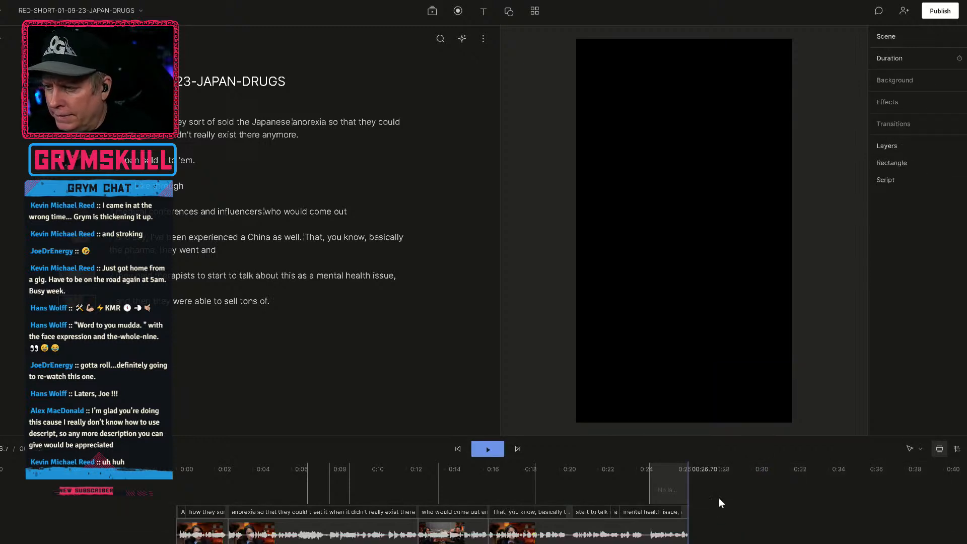
# Extend the end of the music clip to the end of the short at about 0:26.7.
pyautogui.click(668, 489)
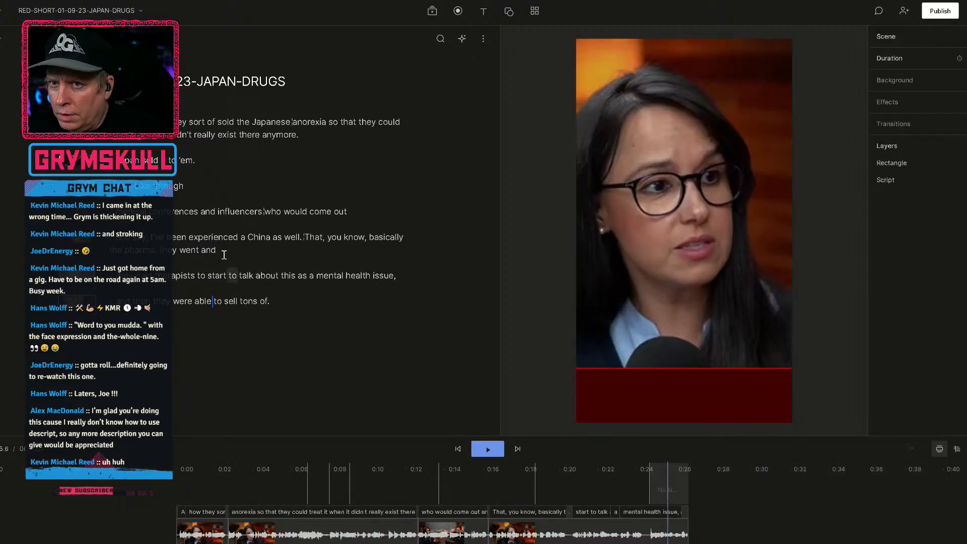
pyautogui.click(75, 125)
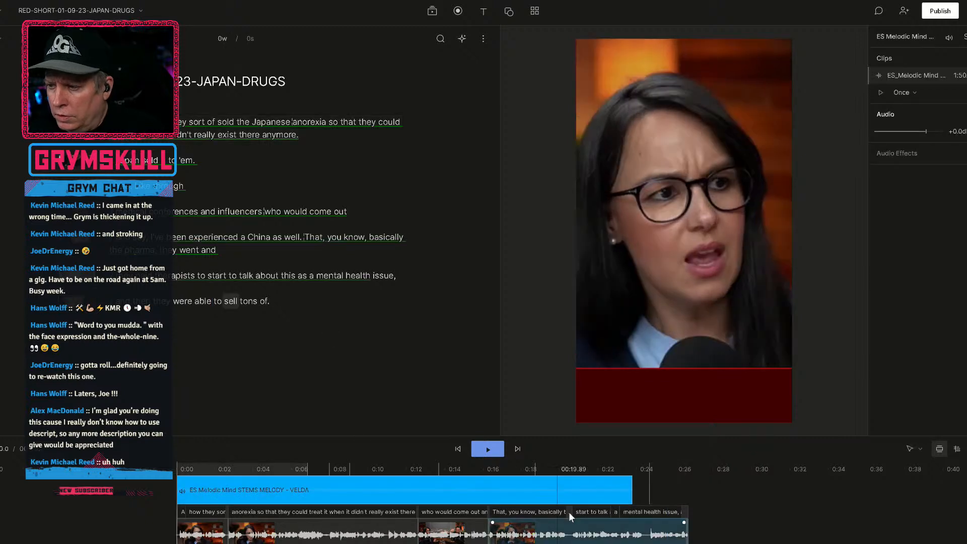
pyautogui.moveTo(628, 499); pyautogui.dragTo(696, 504)
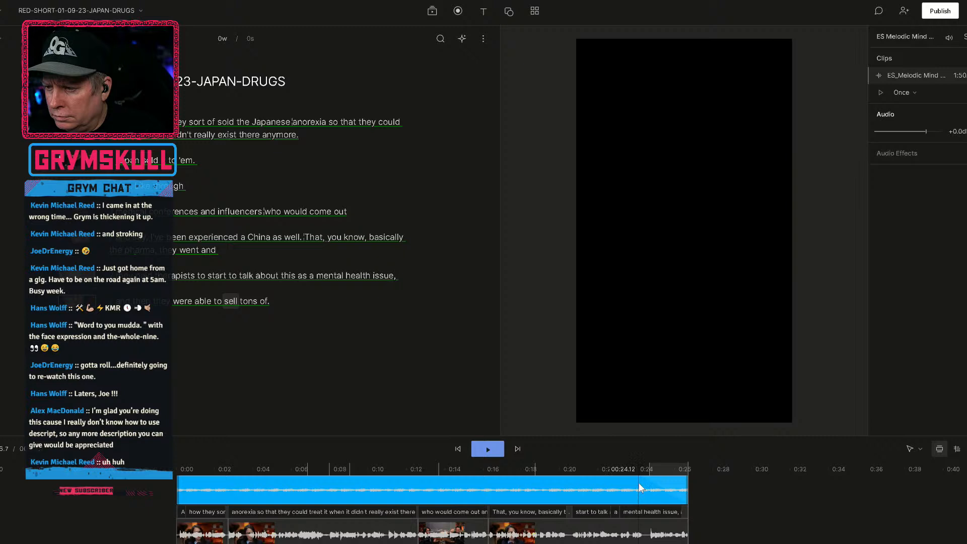
# Try a fade-out of about 2.5 s on the music clip and play the short's ending.
pyautogui.click(665, 490)
pyautogui.rightClick(665, 490)
pyautogui.click(649, 485)
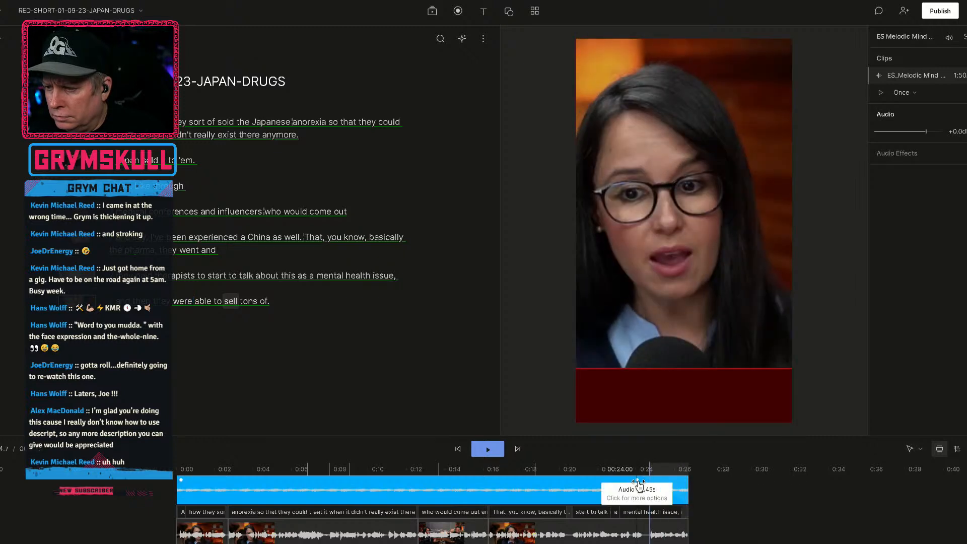
pyautogui.click(638, 482)
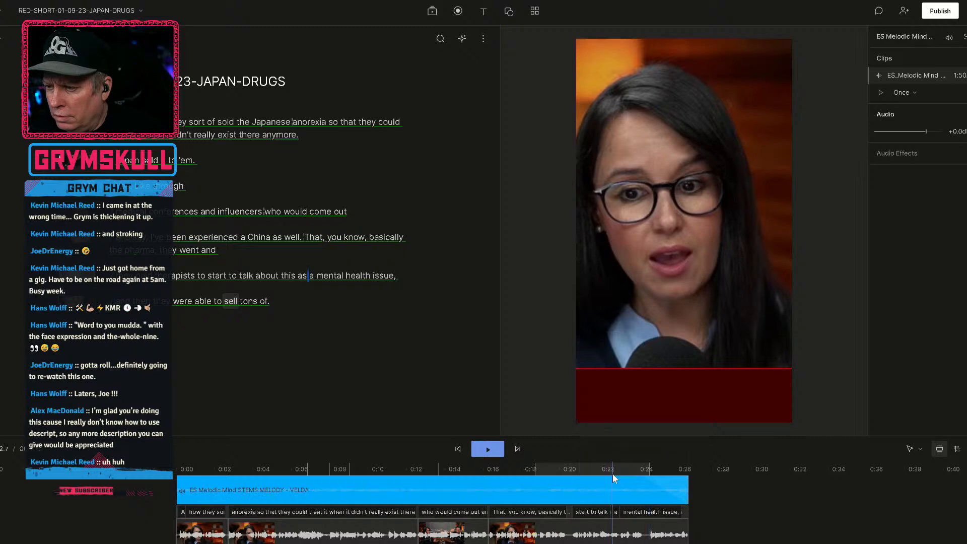
pyautogui.click(613, 476)
pyautogui.press('space')
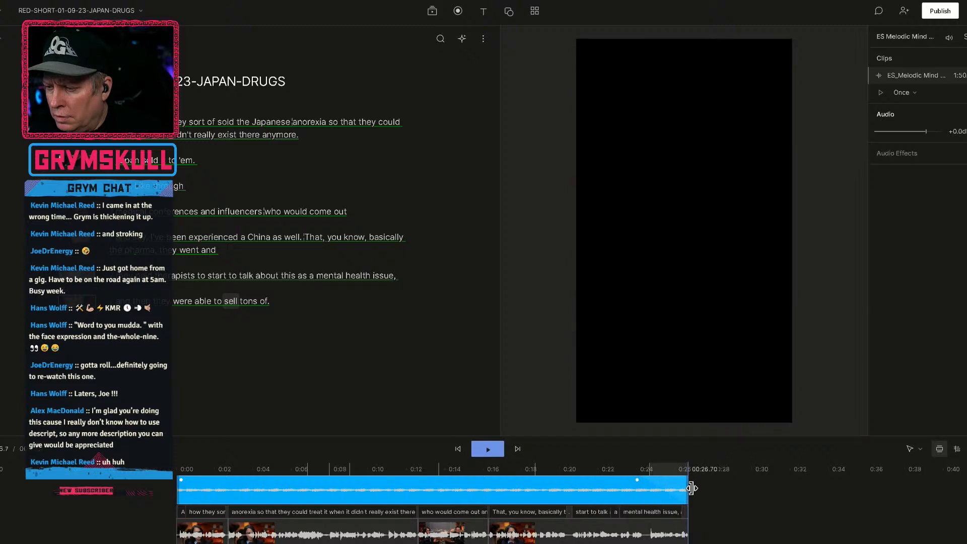
# Undo the trim of the music clip's start and give the clip a short fade-out and a matching fade-in.
pyautogui.click(639, 481)
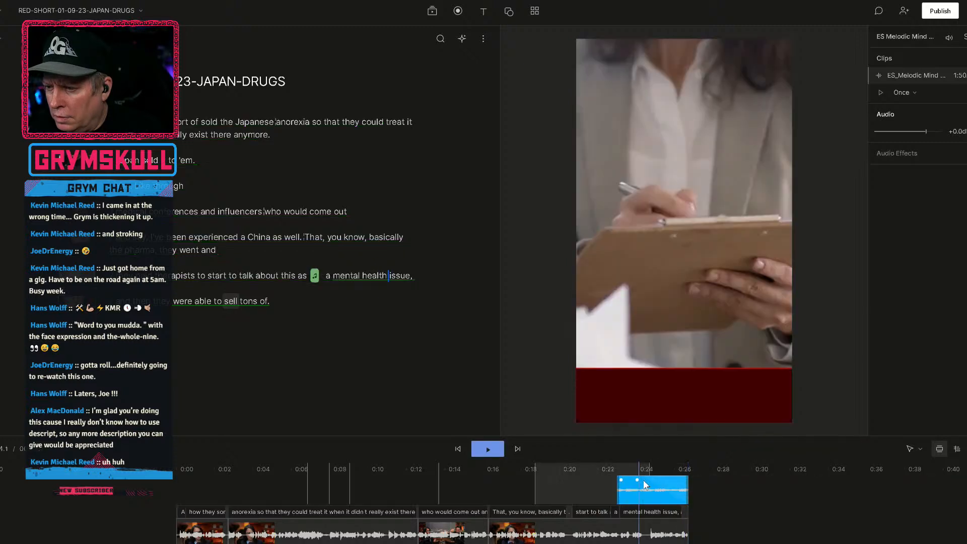
pyautogui.hotkey('ctrl', 'z')
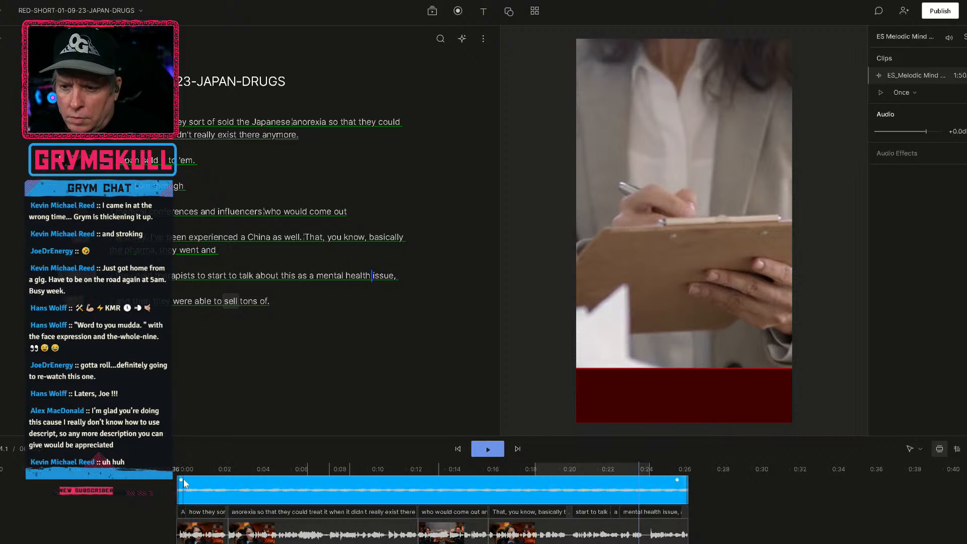
pyautogui.moveTo(182, 479); pyautogui.dragTo(187, 482)
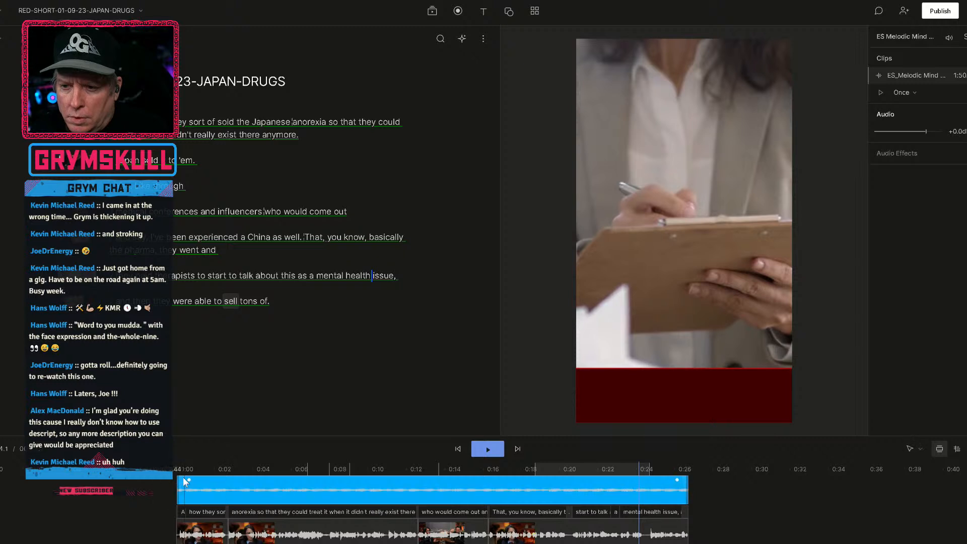
# Play the short from the beginning and lower the music clip's volume to -12.5 dB.
pyautogui.press('space')
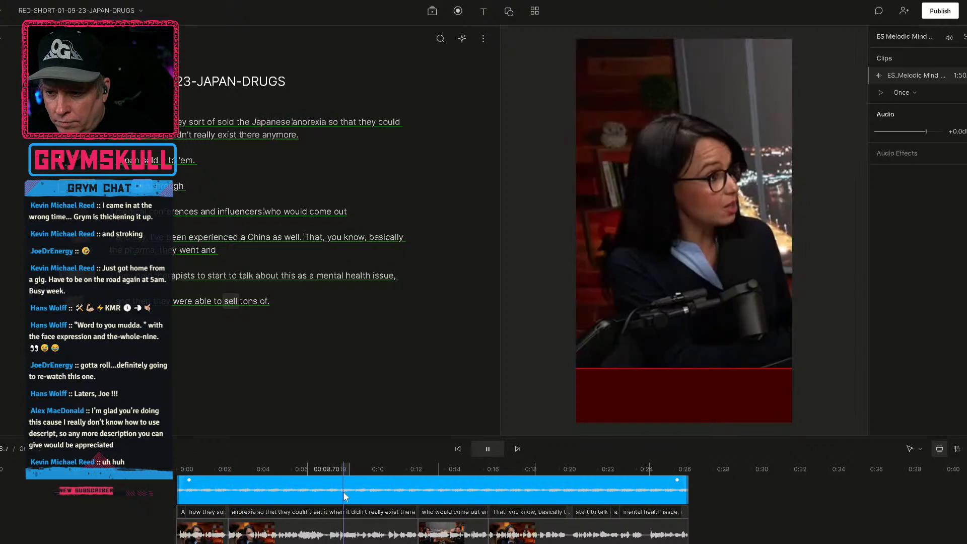
pyautogui.click(344, 492)
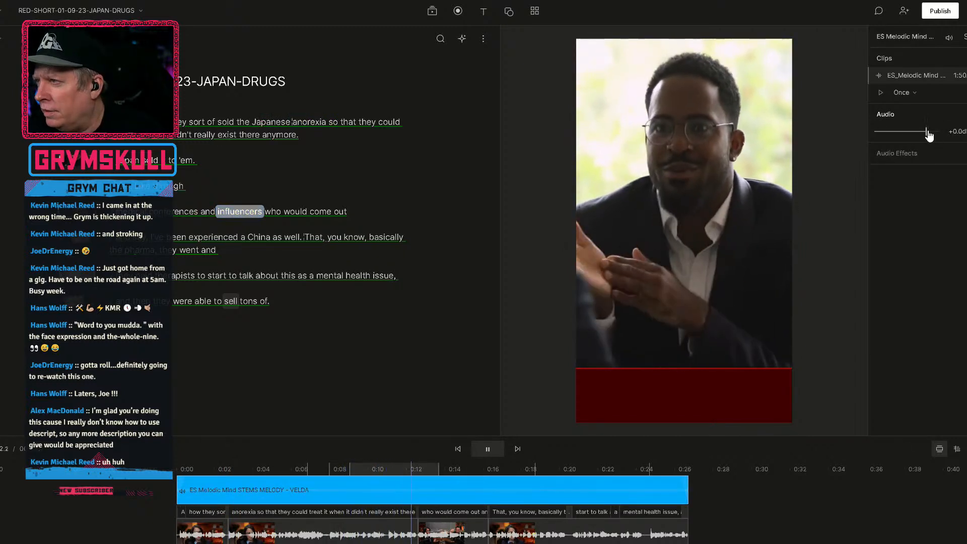
pyautogui.moveTo(929, 134); pyautogui.dragTo(891, 137)
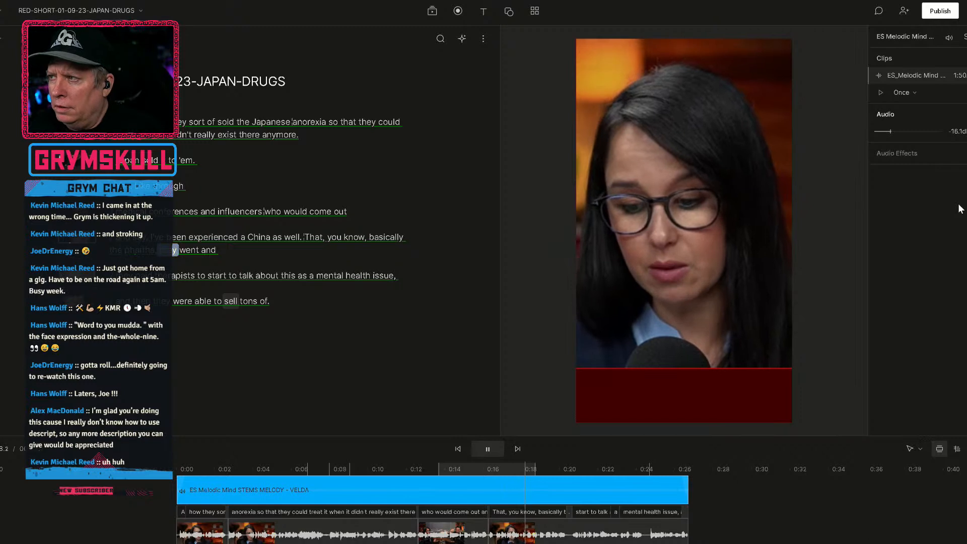
pyautogui.moveTo(890, 132); pyautogui.dragTo(899, 135)
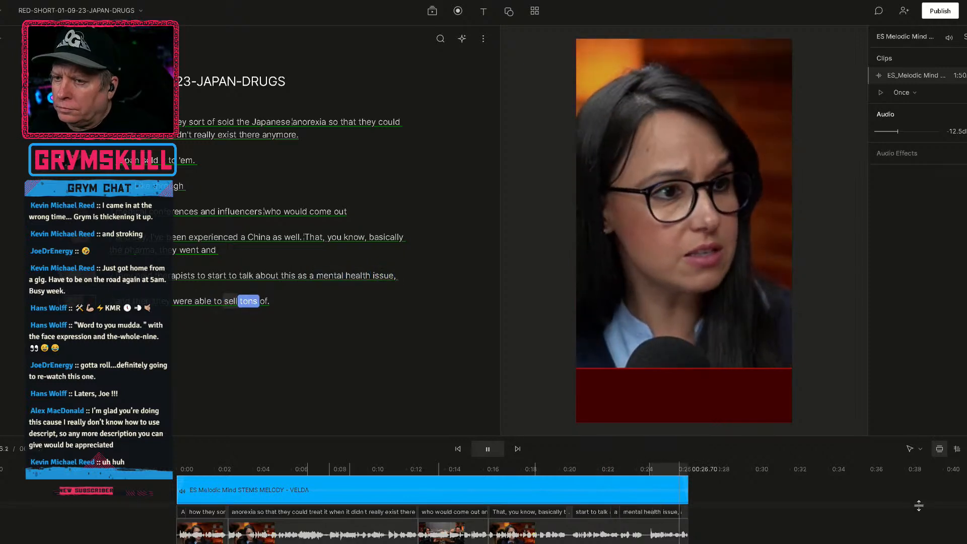
# Complete the script's last sentence with the missing word "drugs." after "sell tons of" and check it.
pyautogui.click(268, 307)
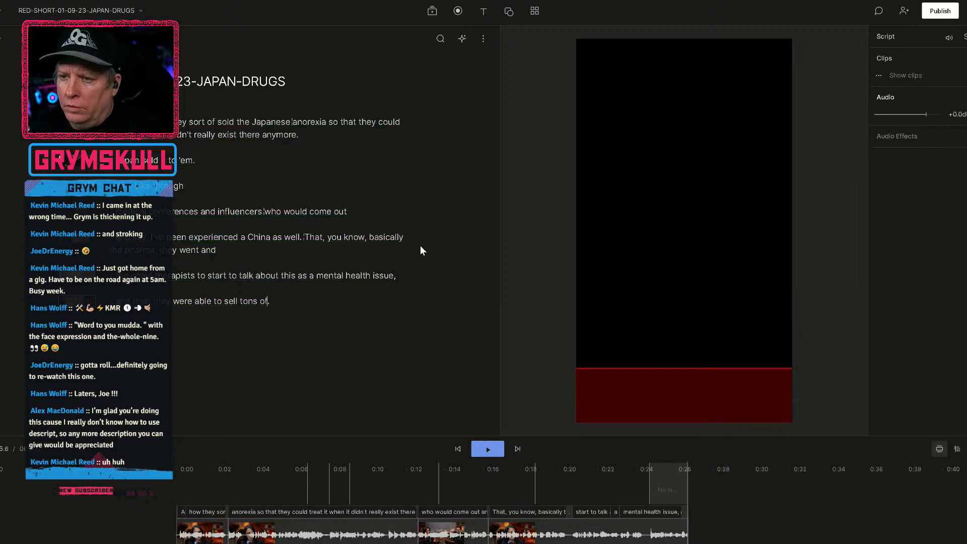
pyautogui.press('Right')
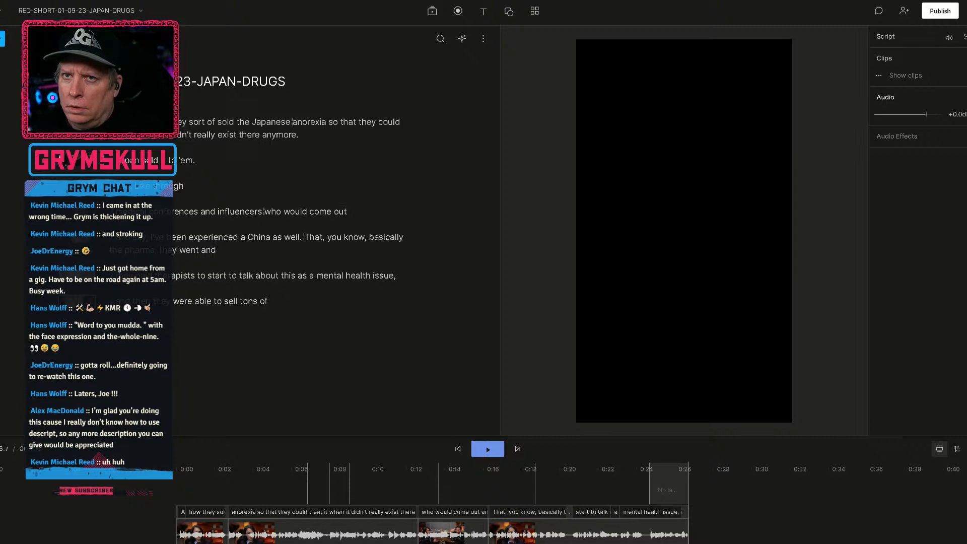
pyautogui.click(1, 39)
pyautogui.click(21, 94)
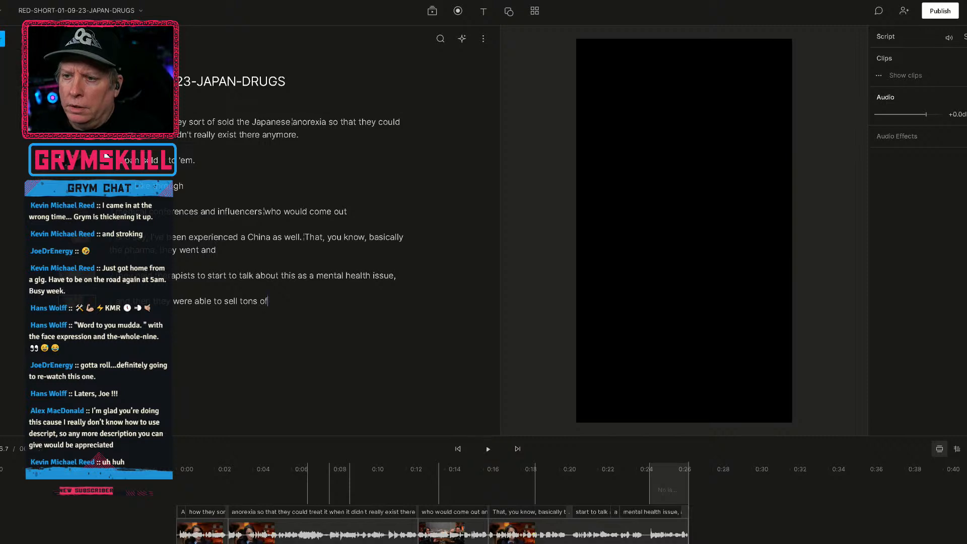
pyautogui.write('drugs.')
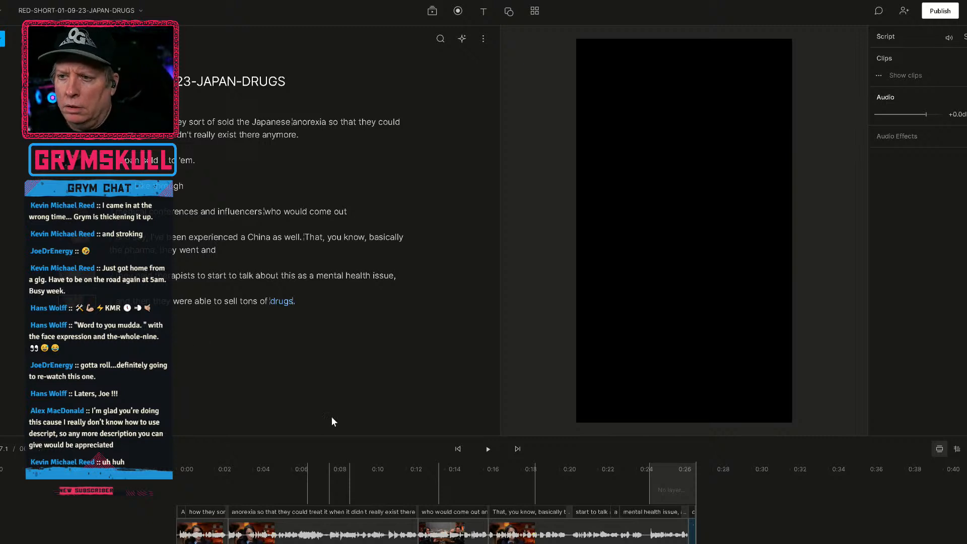
pyautogui.press('space')
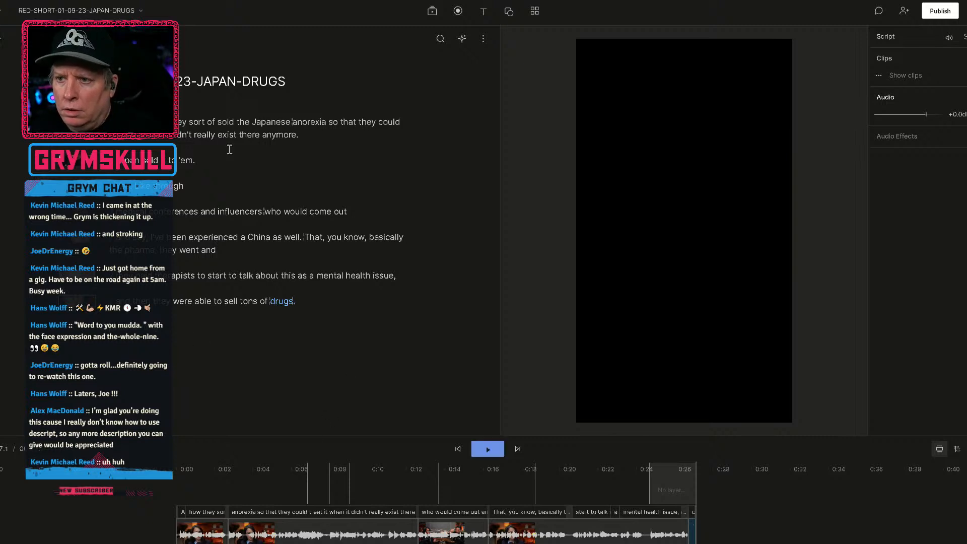
pyautogui.click(224, 269)
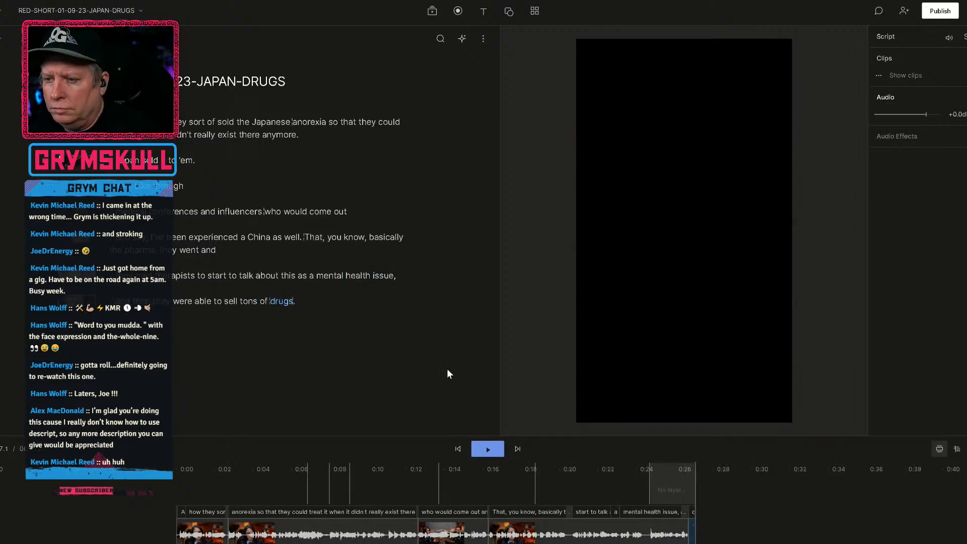
# Add captions to the entire script.
pyautogui.click(270, 299)
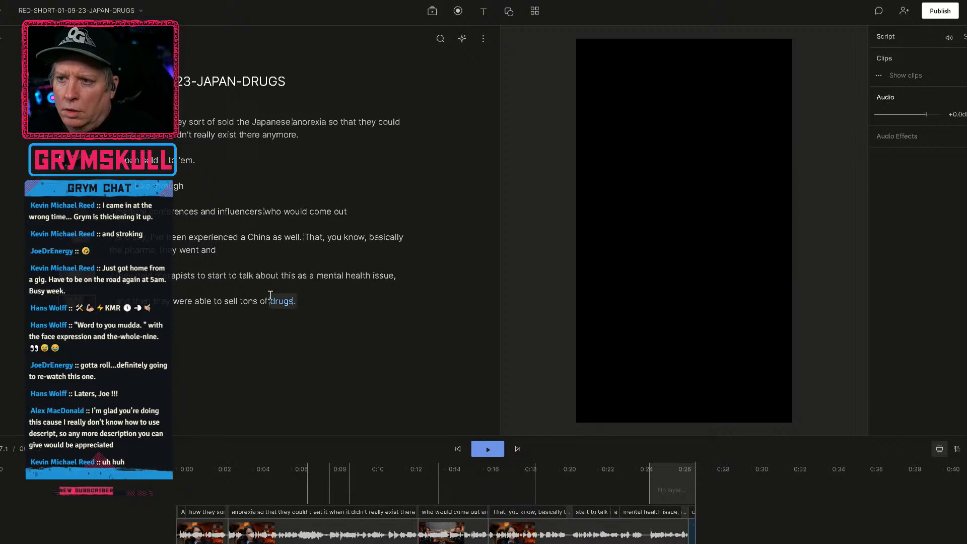
pyautogui.hotkey('ctrl', 'a')
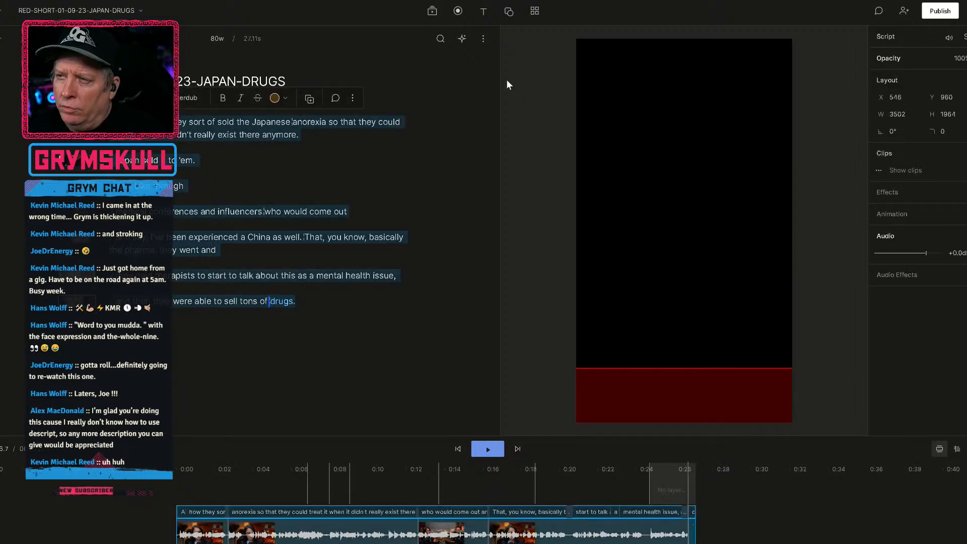
pyautogui.click(484, 13)
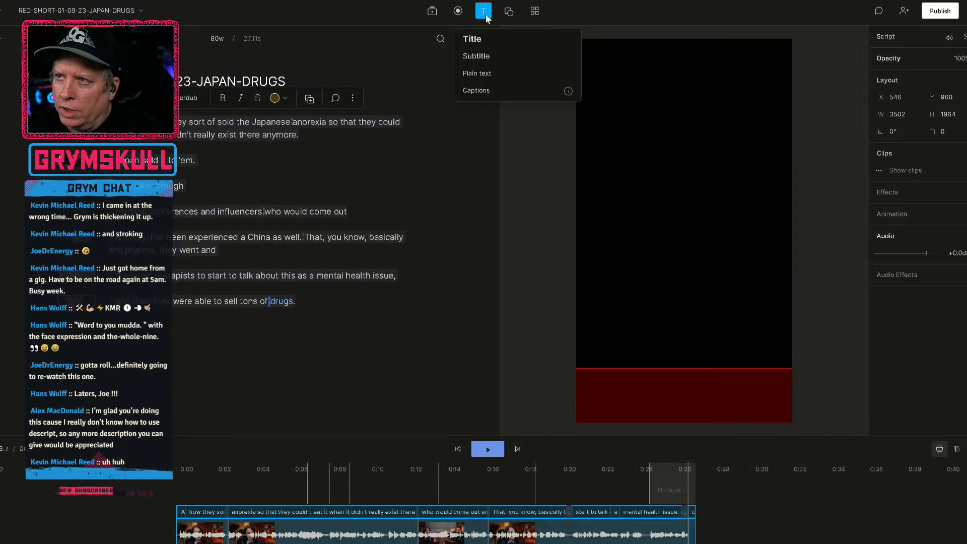
pyautogui.click(486, 91)
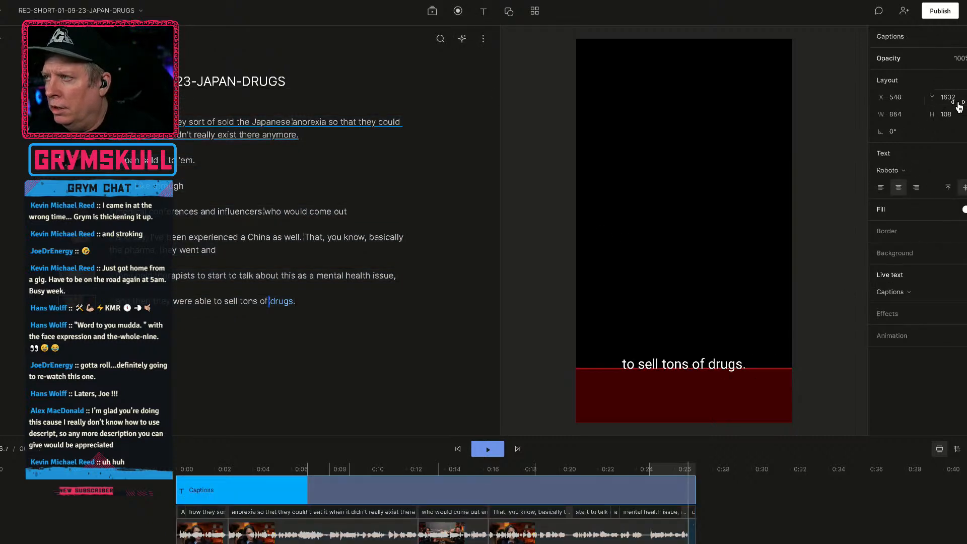
# Try moving the captions to Y 1676, undo the change and deselect the captions layer.
pyautogui.moveTo(956, 101); pyautogui.dragTo(917, 99)
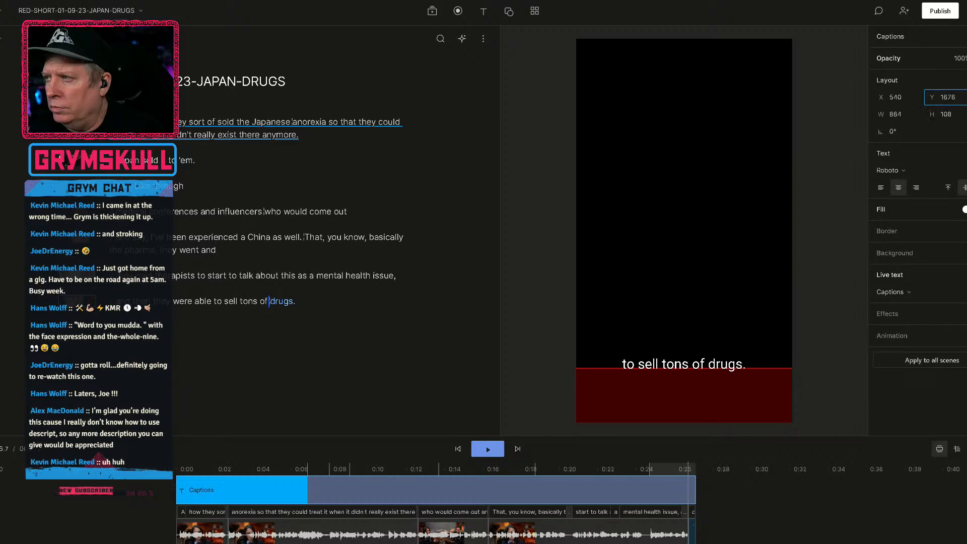
pyautogui.hotkey('ctrl', 'z')
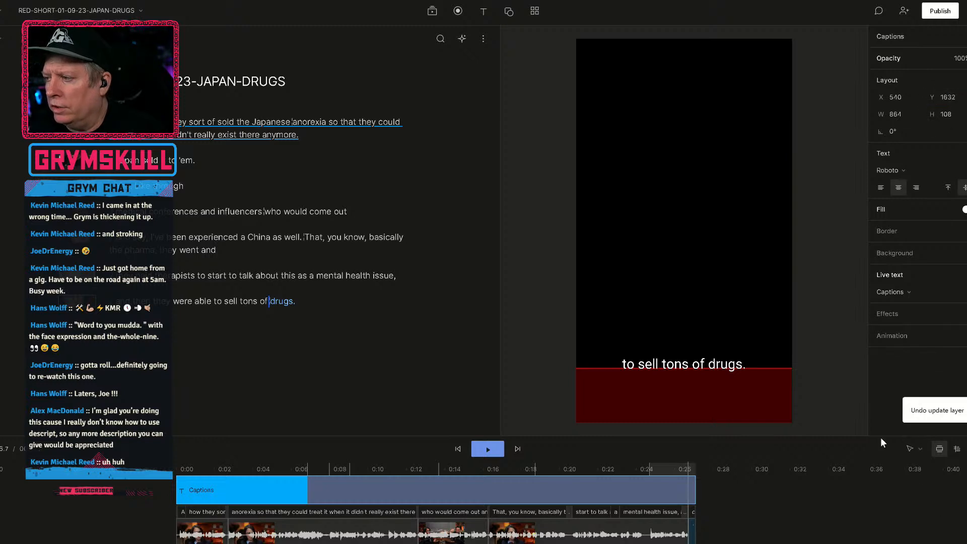
pyautogui.click(819, 519)
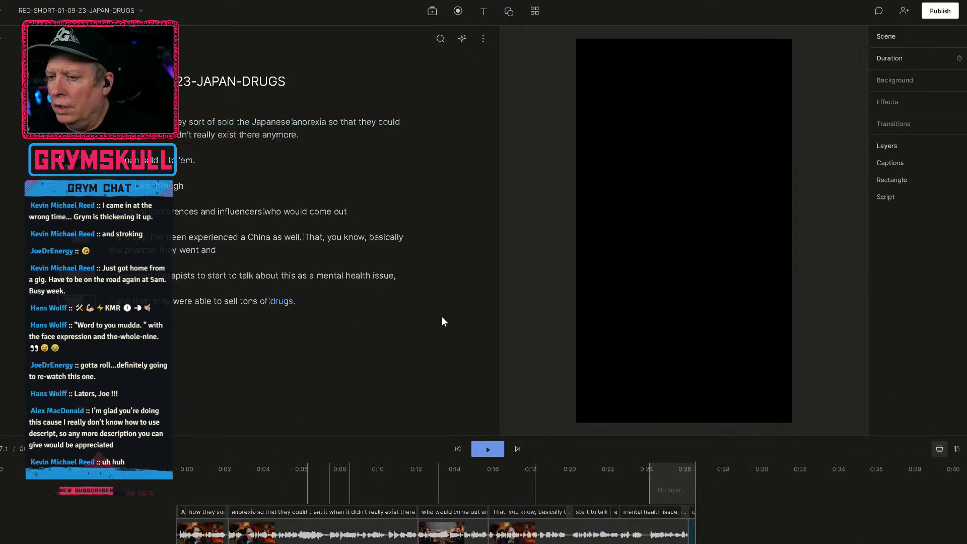
# Move the captions in the final scene up to Y 1578, above the dark red bar.
pyautogui.click(341, 298)
pyautogui.hotkey('ctrl', 'a')
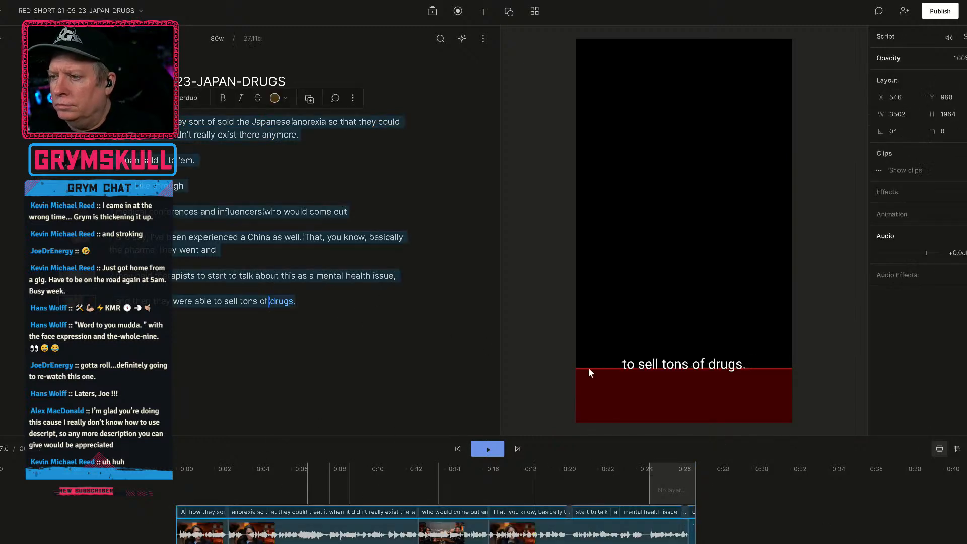
pyautogui.click(658, 366)
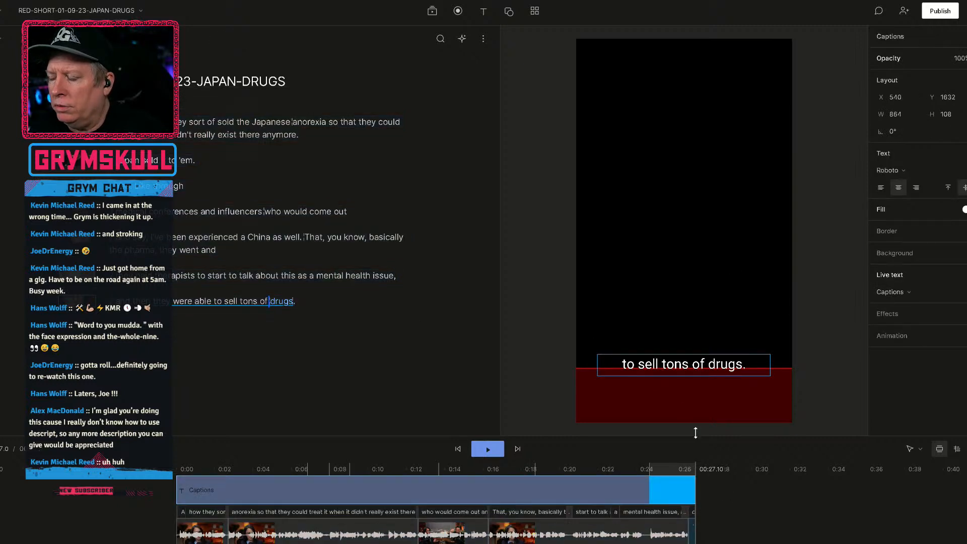
pyautogui.moveTo(951, 103); pyautogui.dragTo(905, 104)
pyautogui.moveTo(833, 267); pyautogui.dragTo(884, 262)
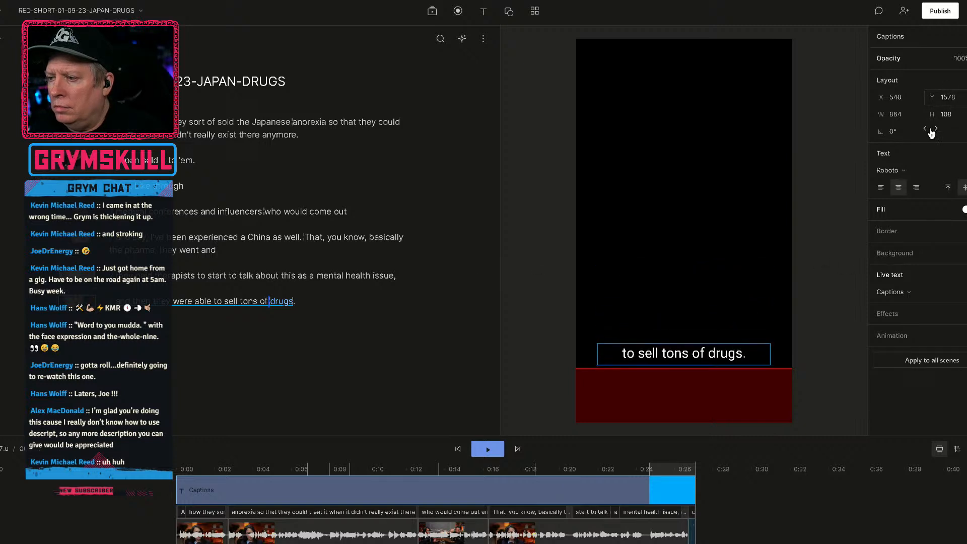
# Set the final scene's captions to the Roboto Condensed font in bold.
pyautogui.click(668, 464)
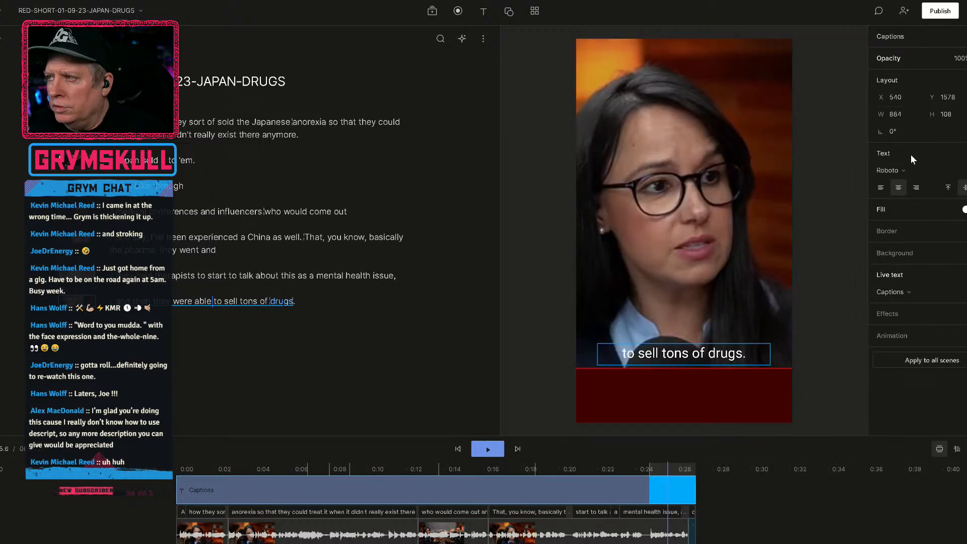
pyautogui.click(900, 168)
pyautogui.moveTo(914, 247)
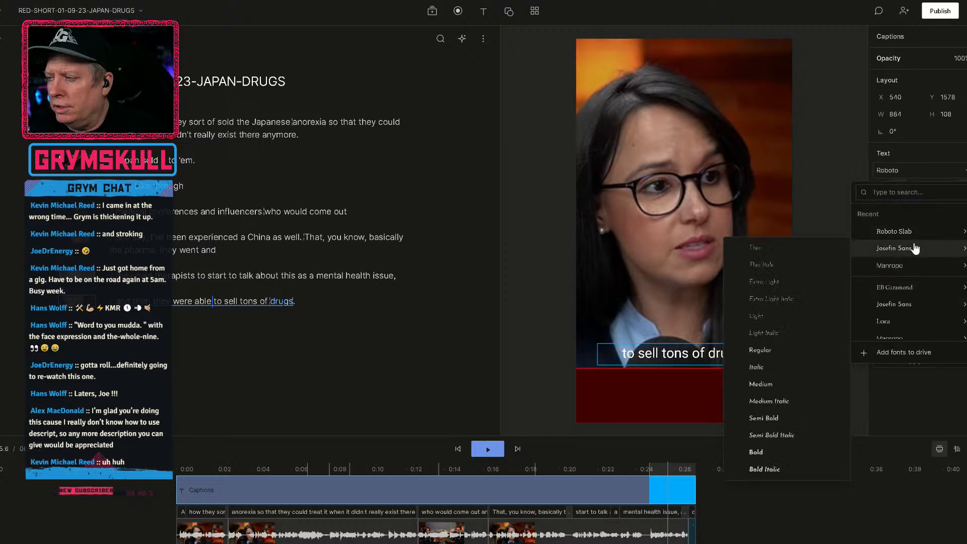
pyautogui.moveTo(931, 233)
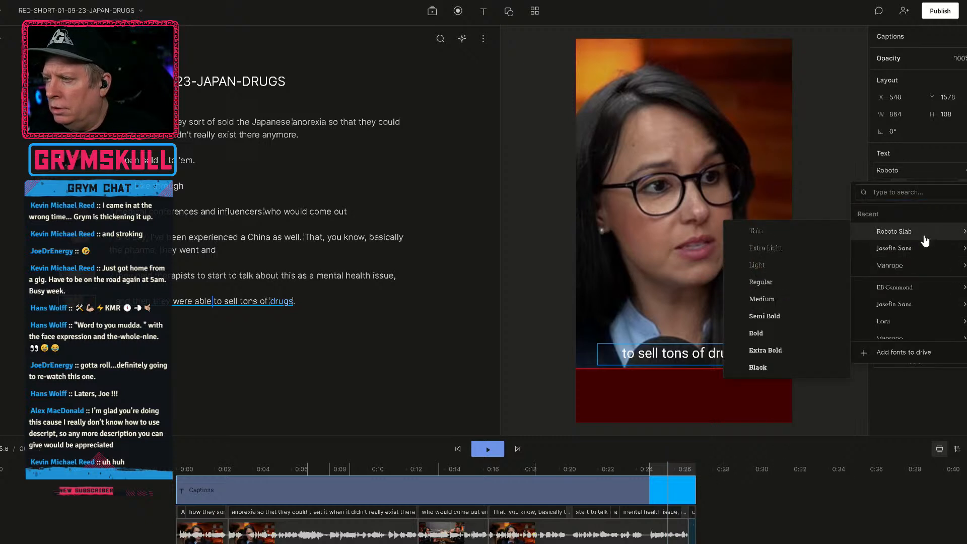
pyautogui.scroll(-5, 926, 240)
pyautogui.moveTo(911, 300)
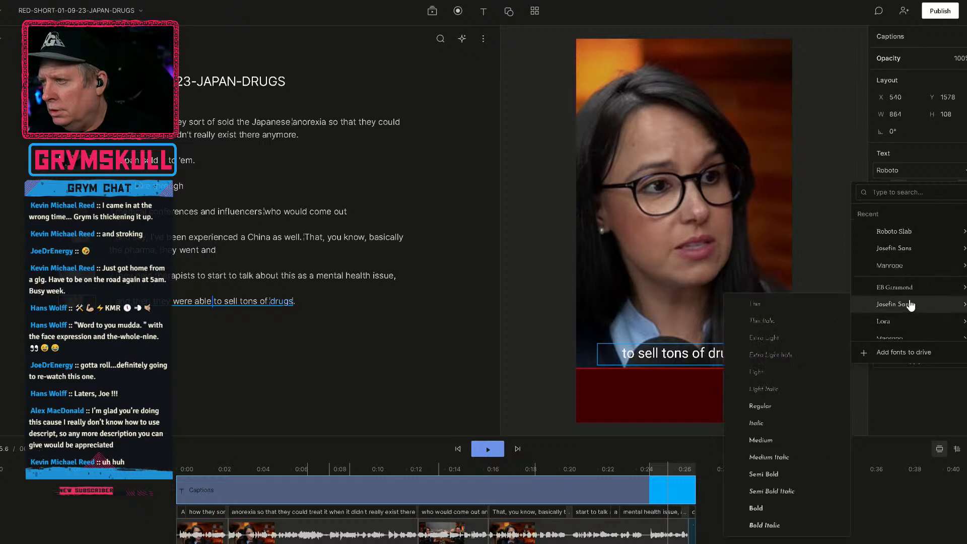
pyautogui.moveTo(909, 334)
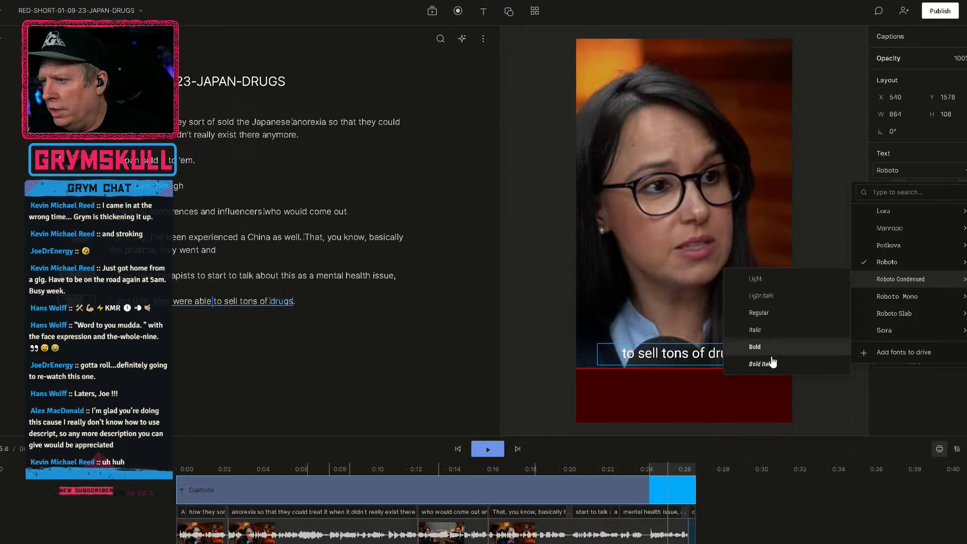
pyautogui.click(755, 347)
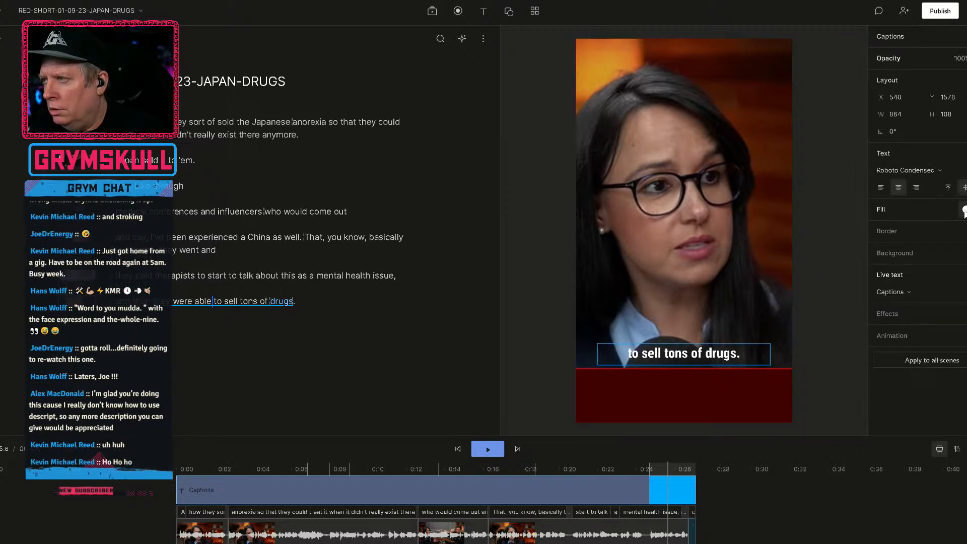
# Add a border to the final scene's captions and colour it bright red, hex e20303.
pyautogui.click(964, 231)
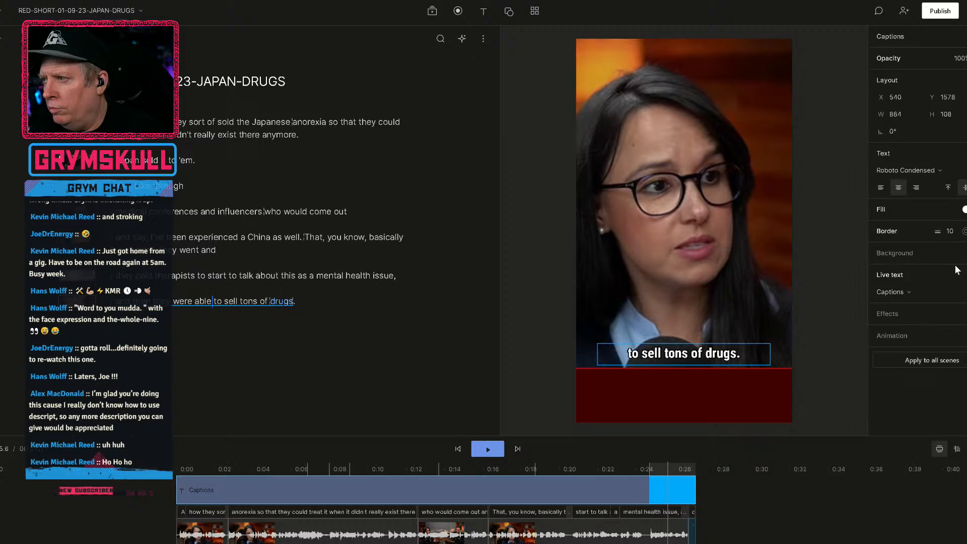
pyautogui.click(964, 231)
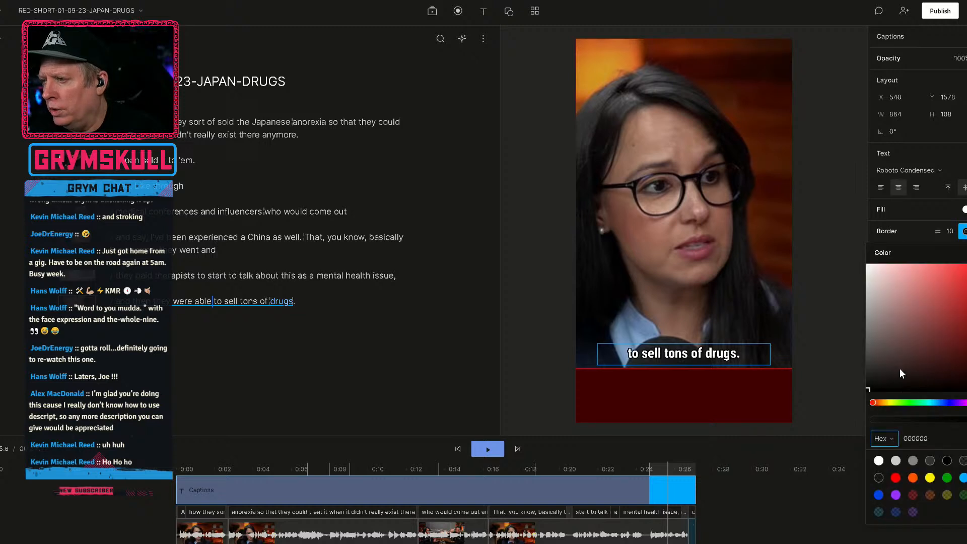
pyautogui.click(944, 345)
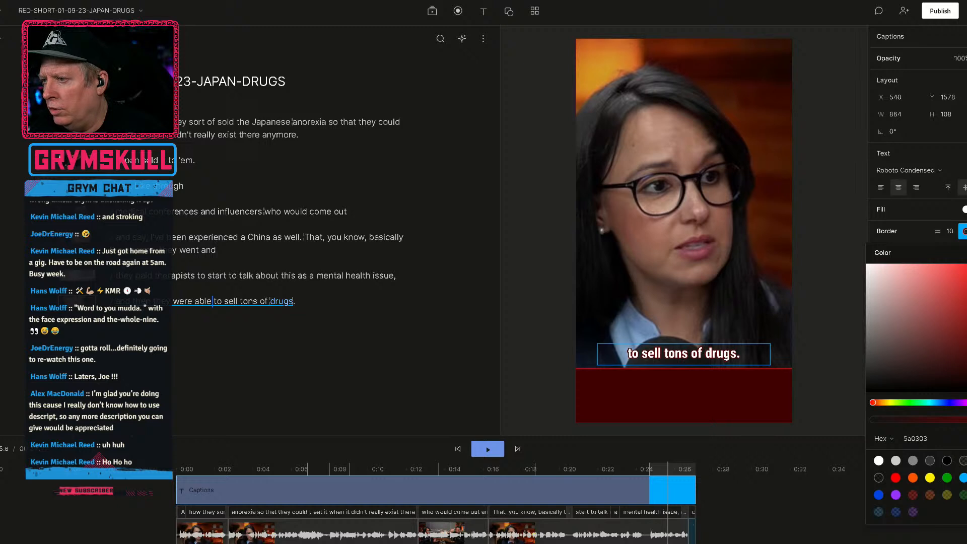
pyautogui.moveTo(966, 347); pyautogui.dragTo(966, 283)
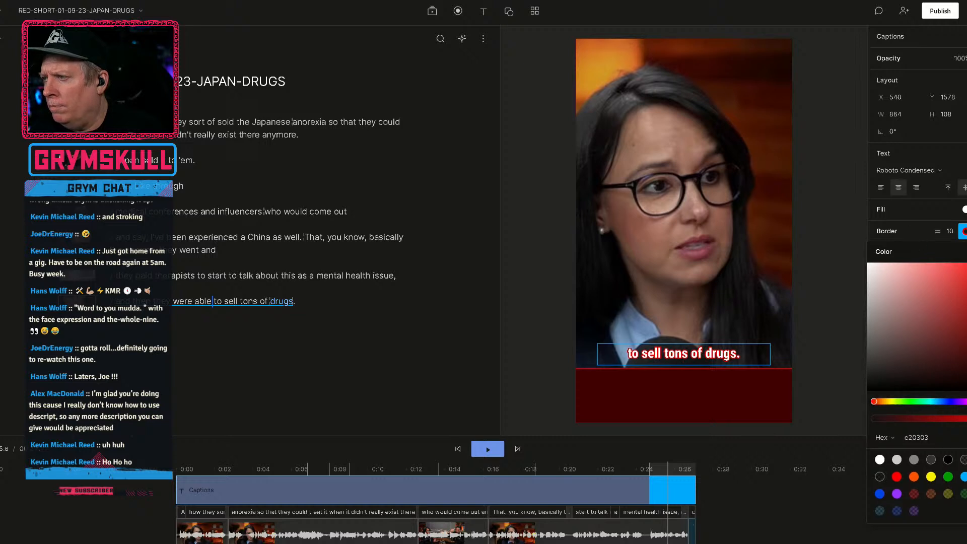
pyautogui.click(966, 252)
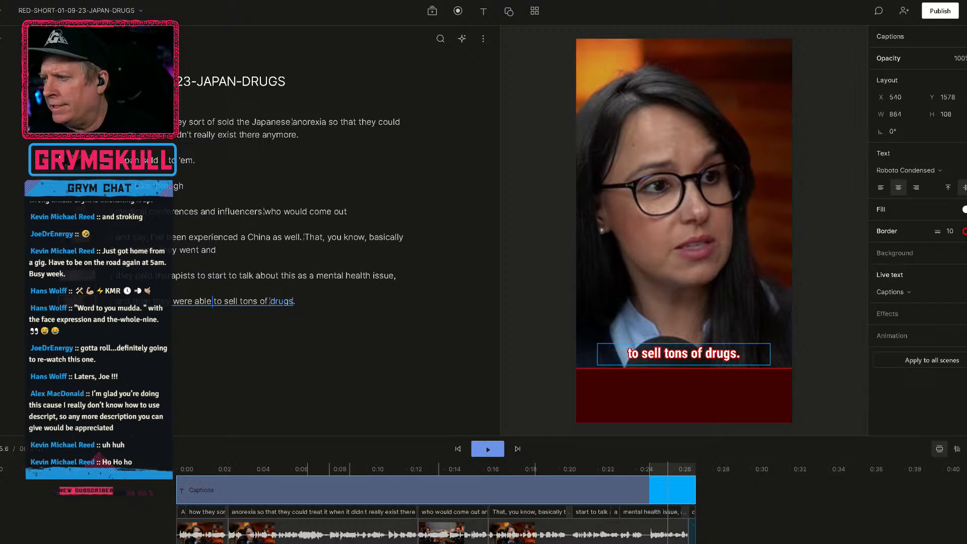
# Add a shadow effect to the captions and open its X and Y offset settings.
pyautogui.click(966, 314)
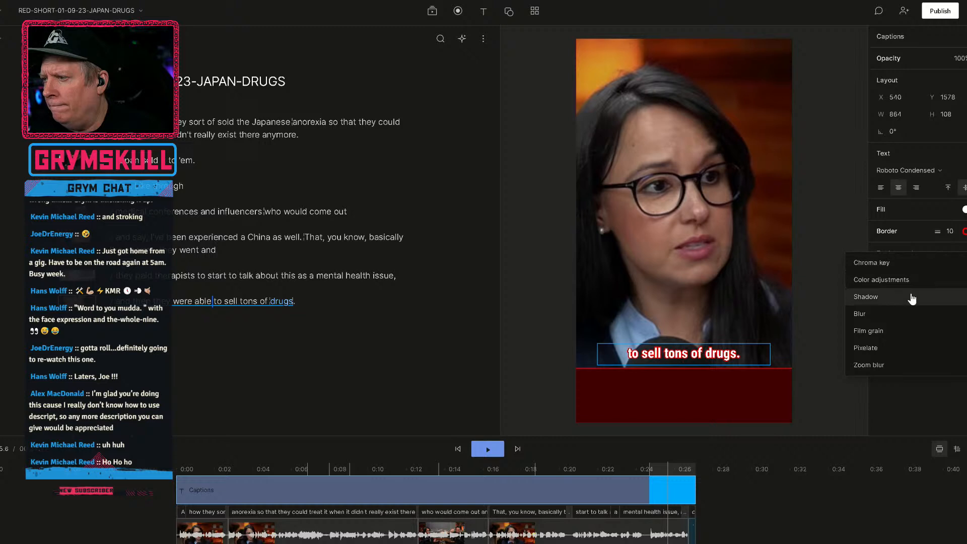
pyautogui.click(884, 297)
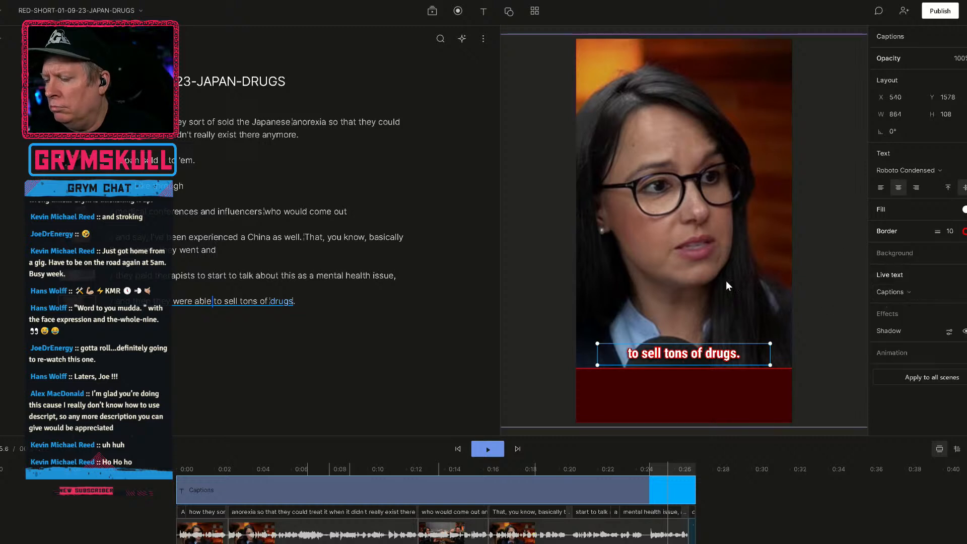
pyautogui.click(949, 331)
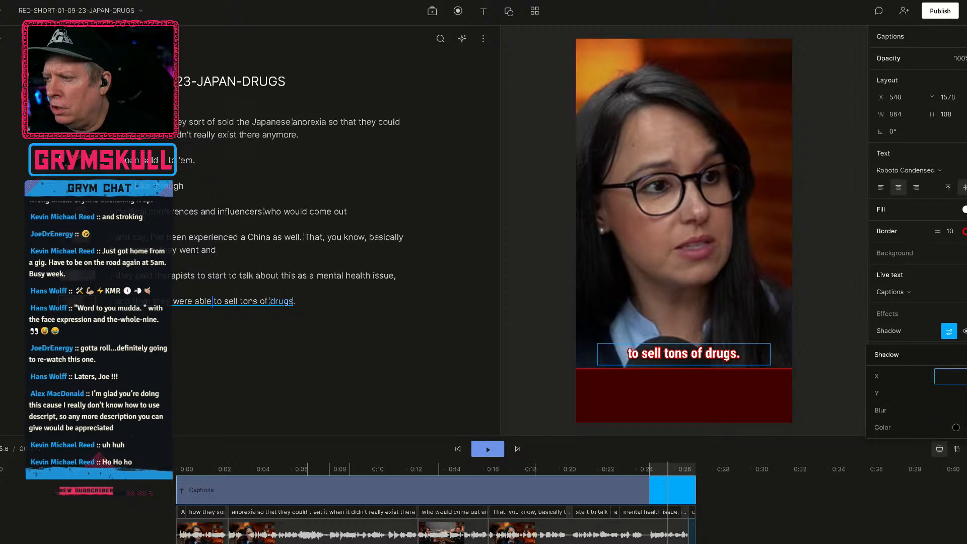
pyautogui.click(962, 395)
pyautogui.click(958, 380)
pyautogui.press('Tab')
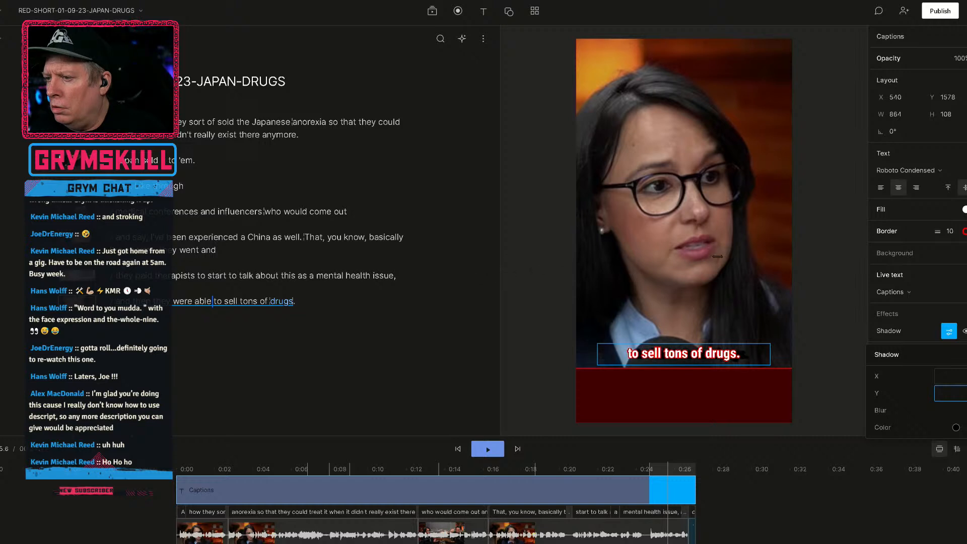
# Move the final scene's captions up to Y 1361 and resize their box to 964 by 121, with larger text.
pyautogui.click(947, 106)
pyautogui.moveTo(956, 101); pyautogui.dragTo(441, 281)
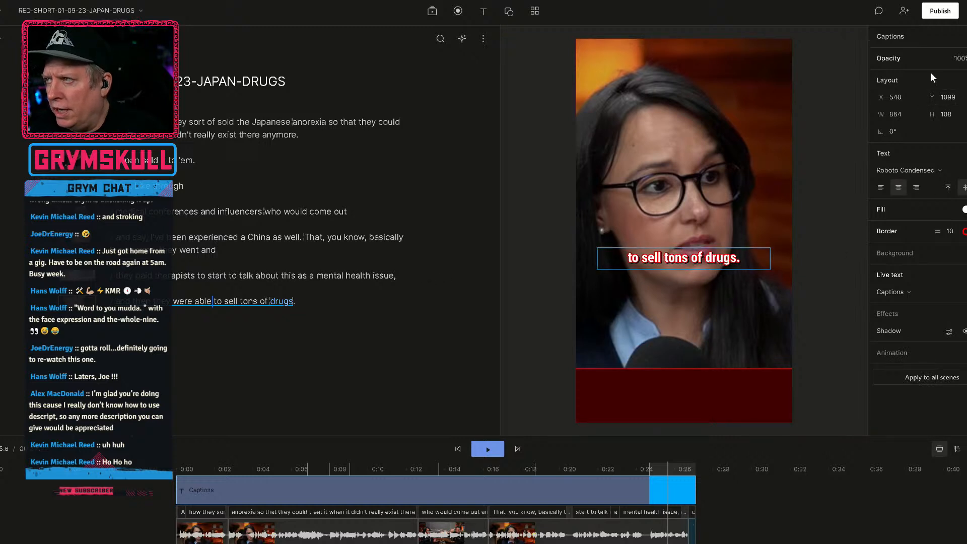
pyautogui.moveTo(945, 99); pyautogui.dragTo(964, 99)
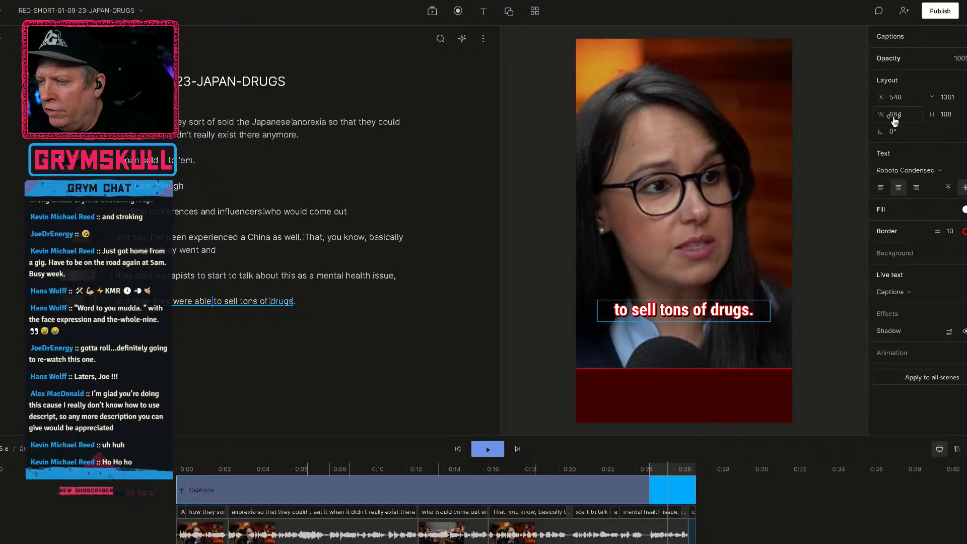
pyautogui.moveTo(894, 121); pyautogui.dragTo(857, 121)
pyautogui.moveTo(495, 277); pyautogui.dragTo(963, 273)
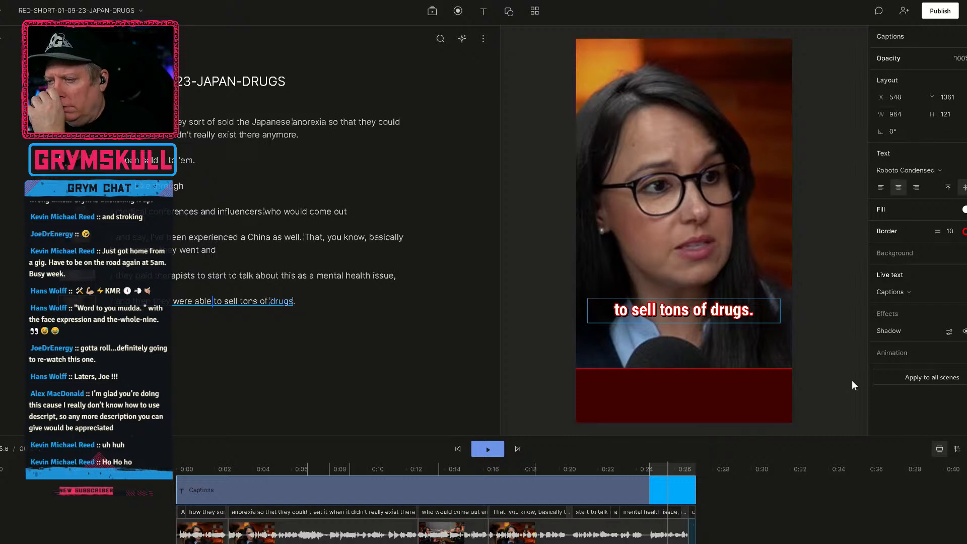
# Play the opening scene briefly and move its captions up to Y 1529, above the dark red bar.
pyautogui.click(177, 470)
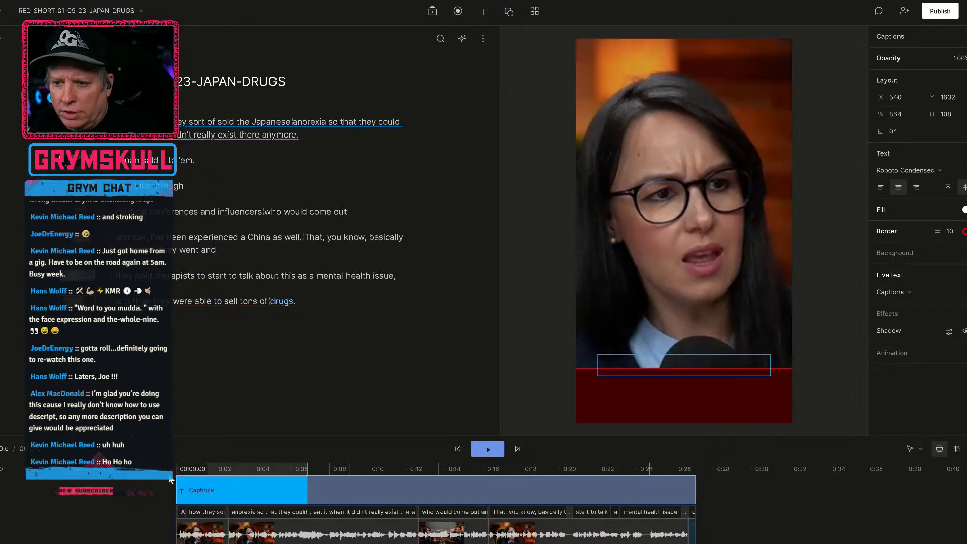
pyautogui.press('space')
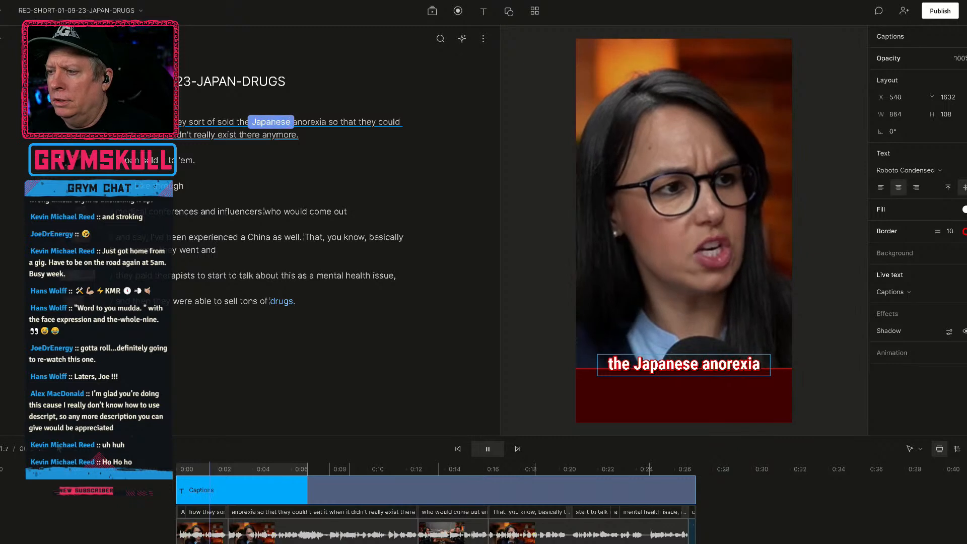
pyautogui.press('space')
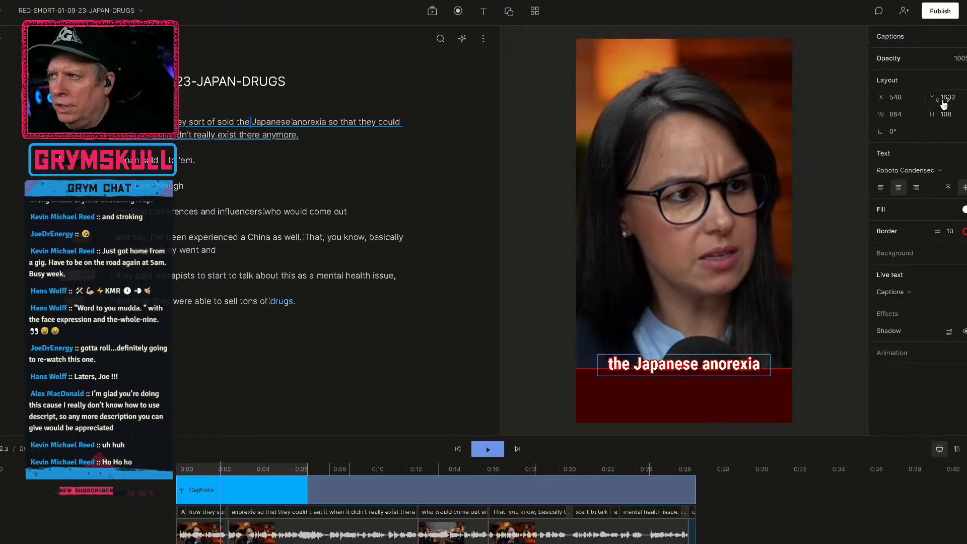
pyautogui.moveTo(948, 100); pyautogui.dragTo(819, 297)
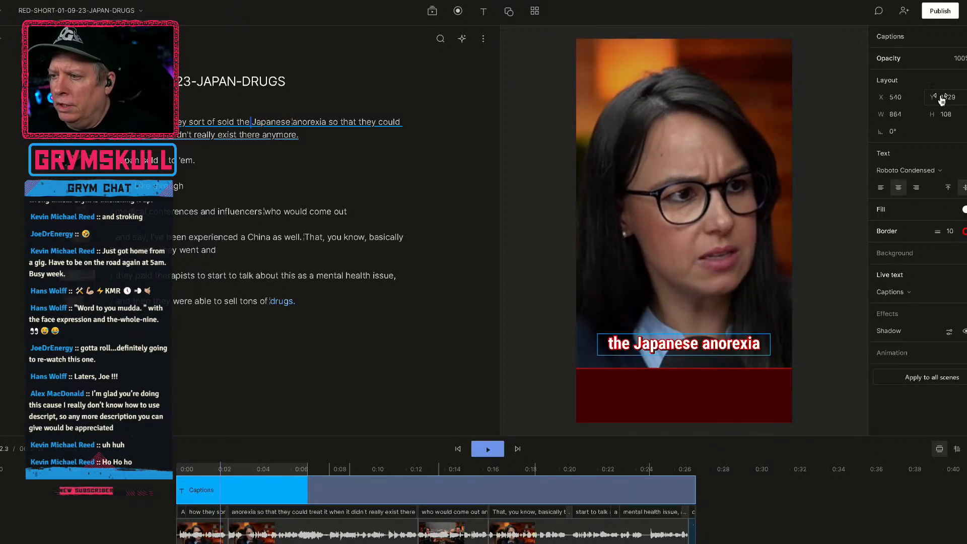
# Play the short from the start to check the captions, and move those at "That, you know," up to Y 1497.
pyautogui.click(178, 470)
pyautogui.press('space')
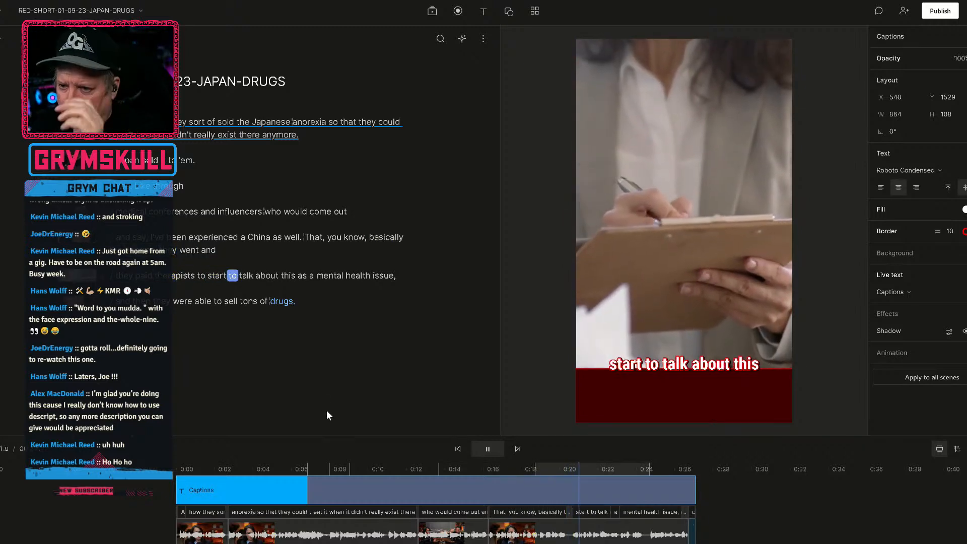
pyautogui.click(450, 498)
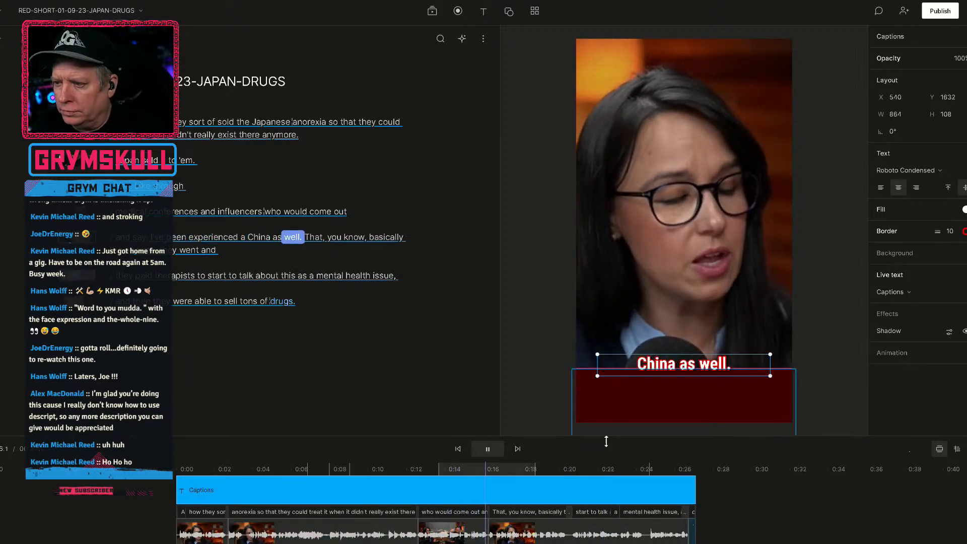
pyautogui.press('space')
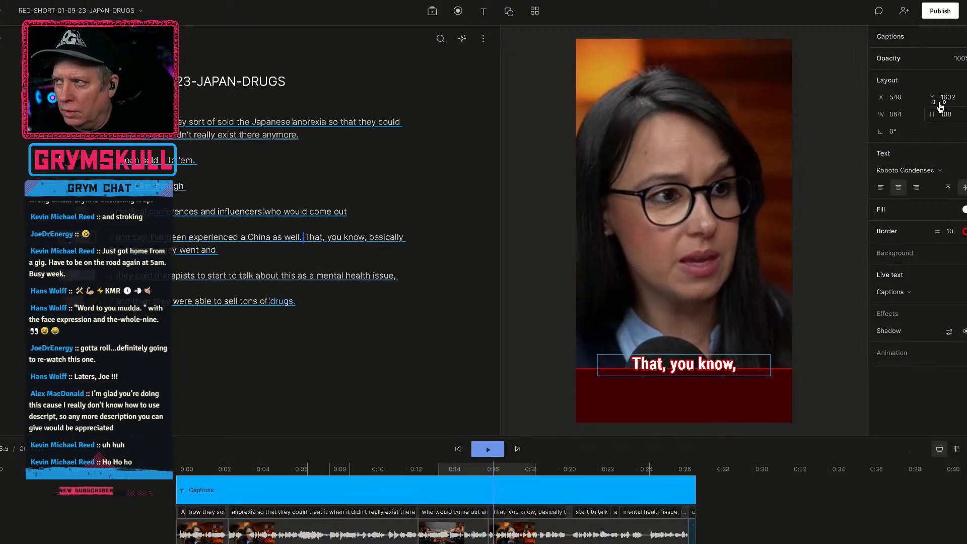
pyautogui.moveTo(945, 101); pyautogui.dragTo(802, 136)
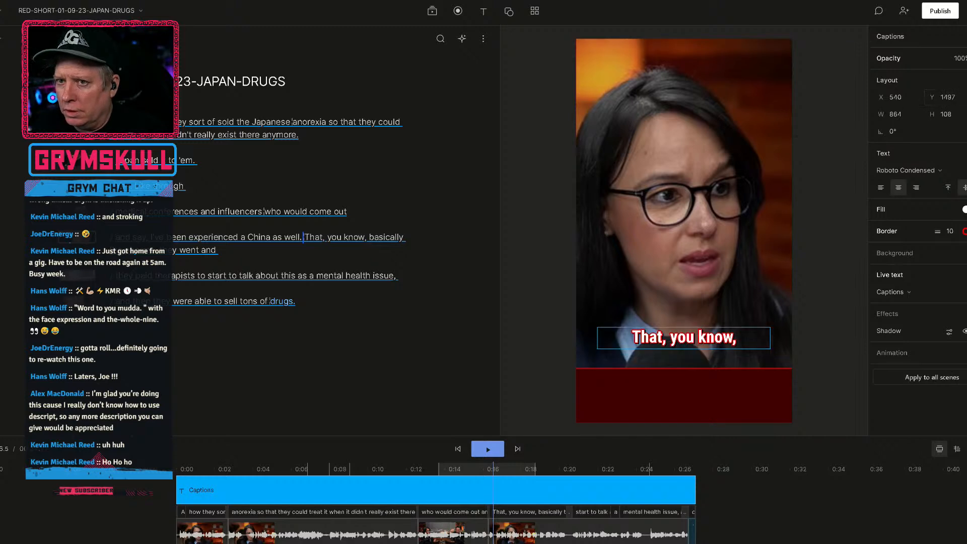
# Select the whole script from the "start to talk about this" scene, move its layer up to Y 549 and deselect it.
pyautogui.click(252, 281)
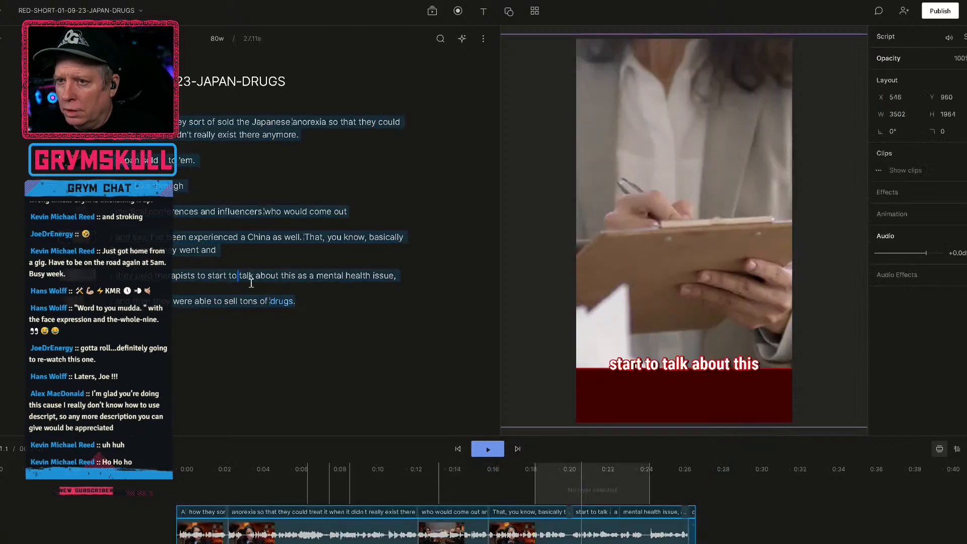
pyautogui.moveTo(950, 102); pyautogui.dragTo(497, 320)
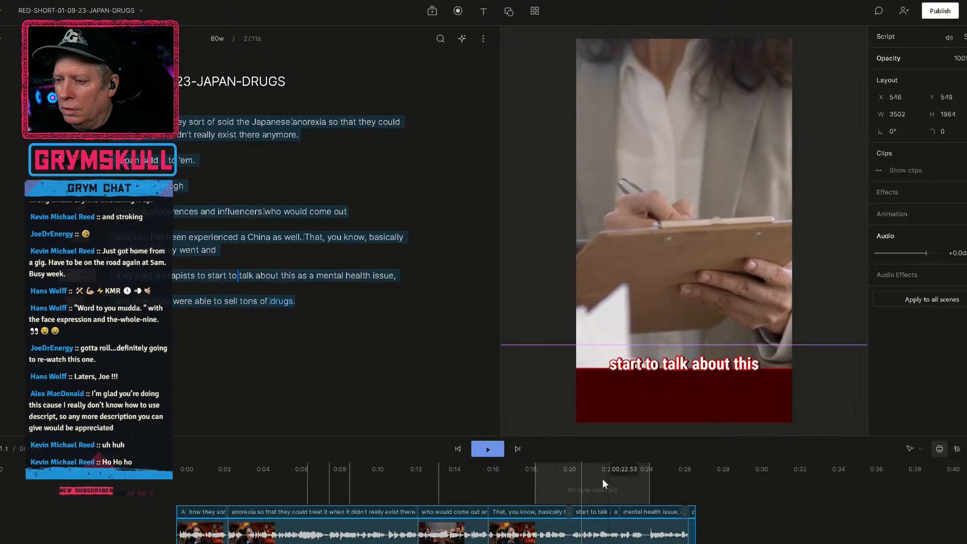
pyautogui.click(510, 493)
pyautogui.click(570, 487)
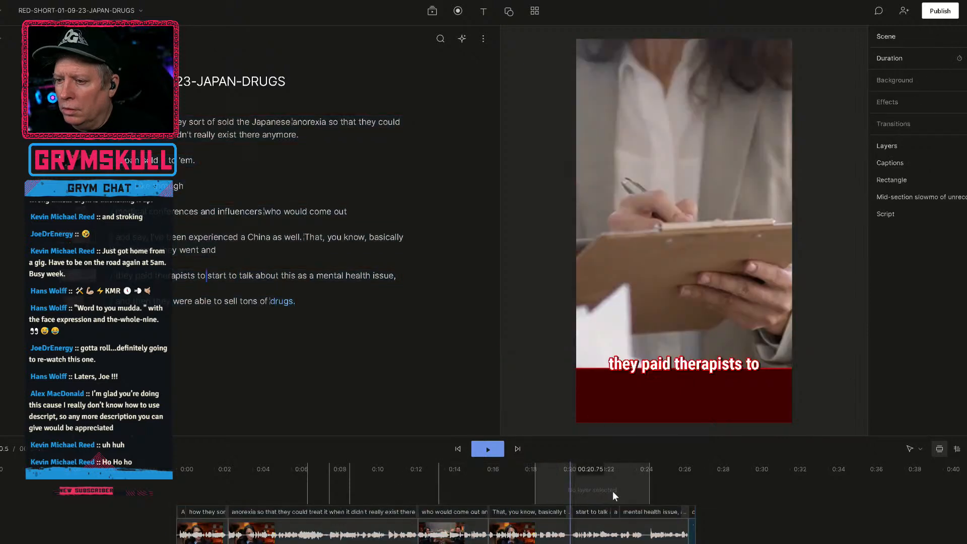
# Check the caption placement in the medical conferences and mental health issue scenes, and the captions layer settings of the final scene.
pyautogui.click(163, 211)
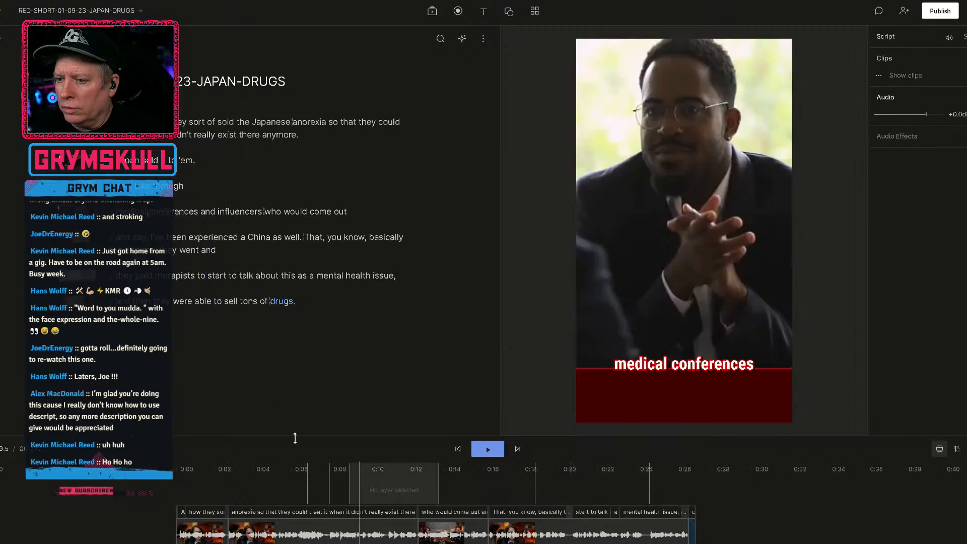
pyautogui.click(372, 276)
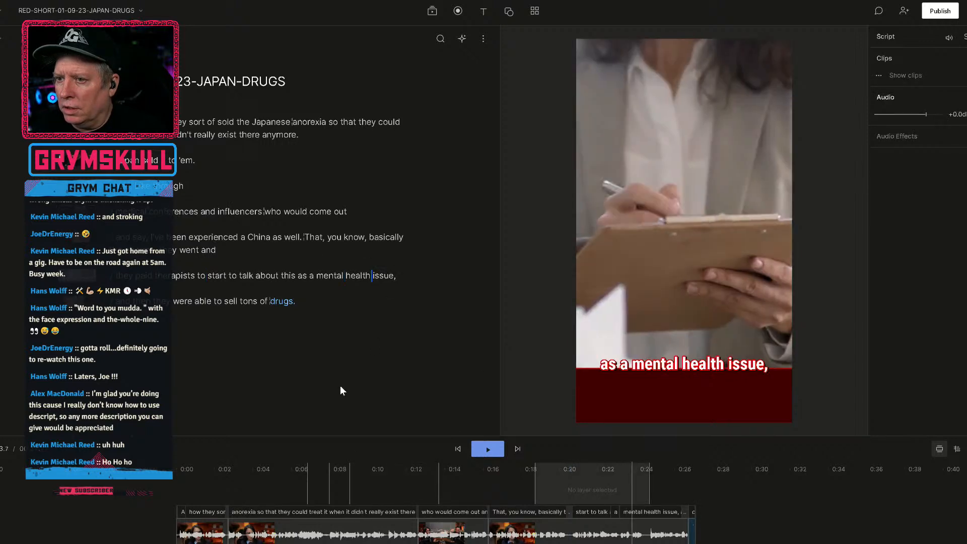
pyautogui.click(792, 520)
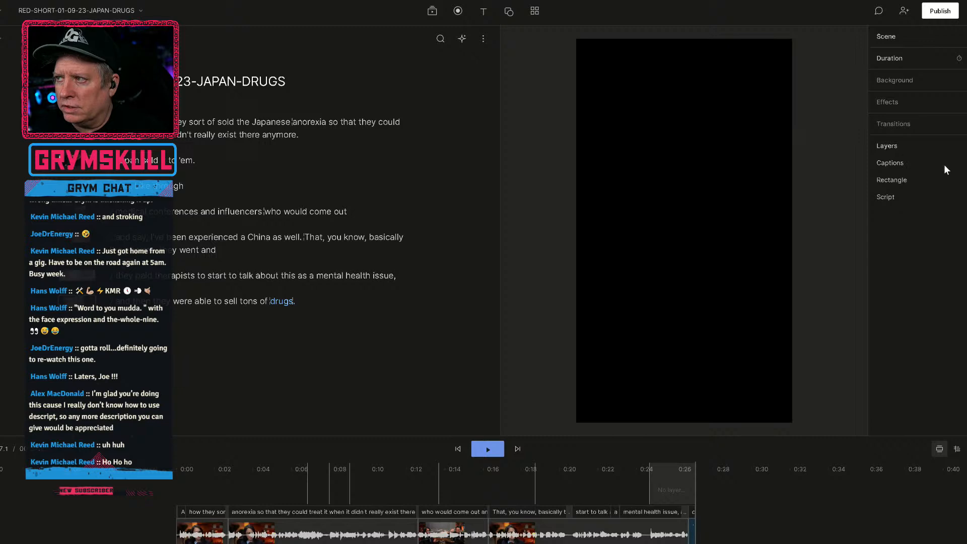
pyautogui.click(890, 163)
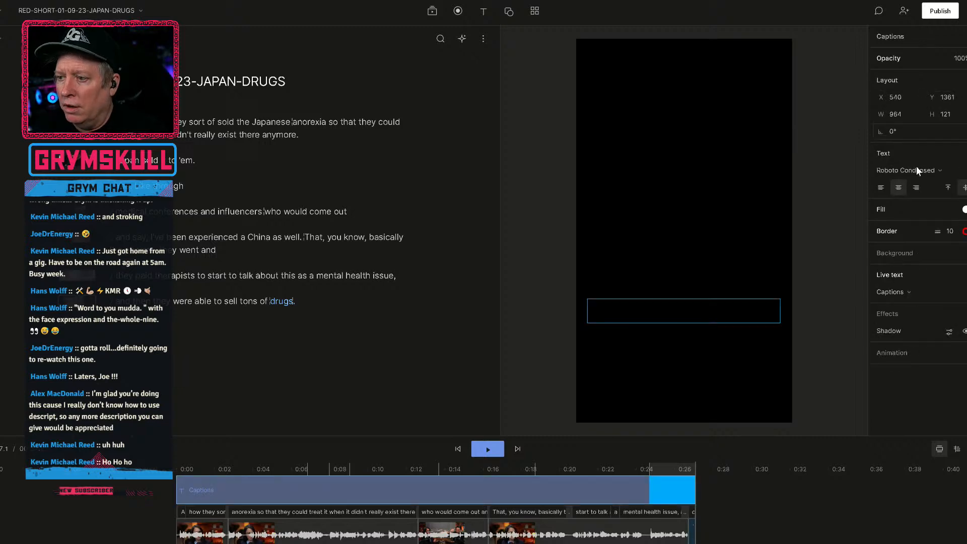
pyautogui.click(726, 491)
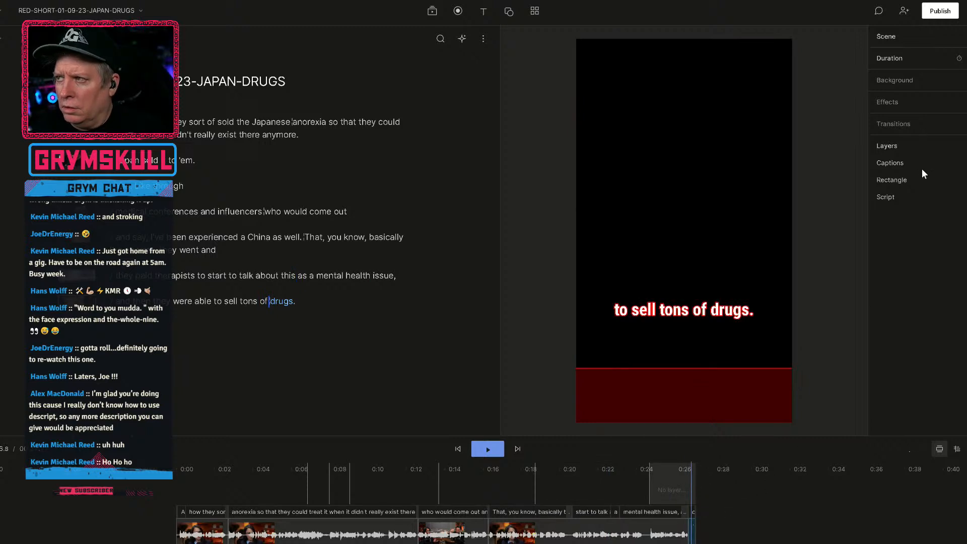
pyautogui.click(890, 162)
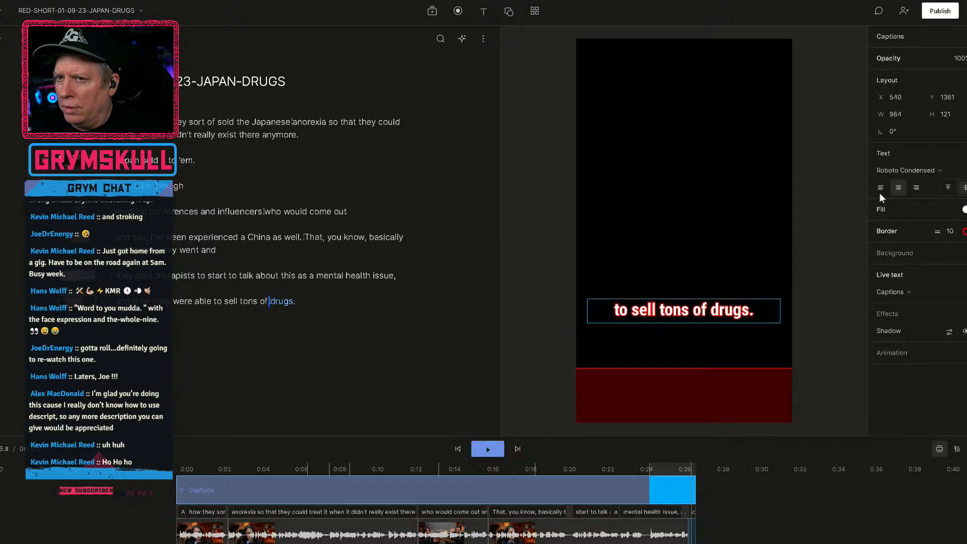
pyautogui.click(330, 212)
pyautogui.hotkey('ctrl', 'a')
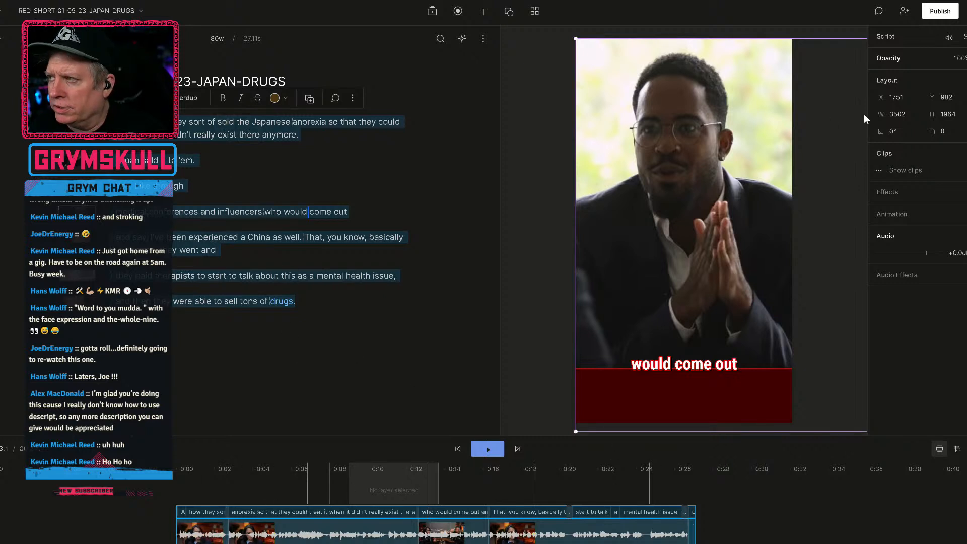
pyautogui.click(706, 513)
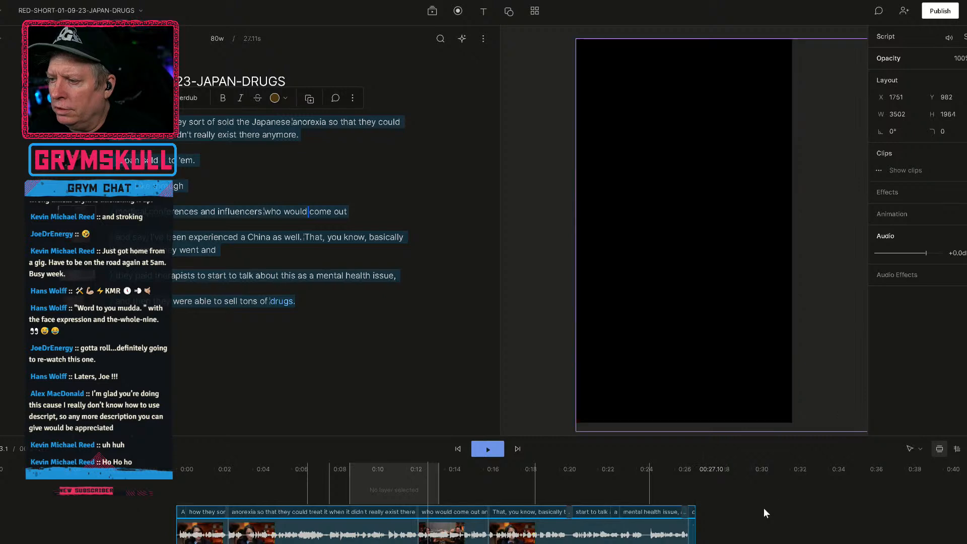
pyautogui.click(679, 494)
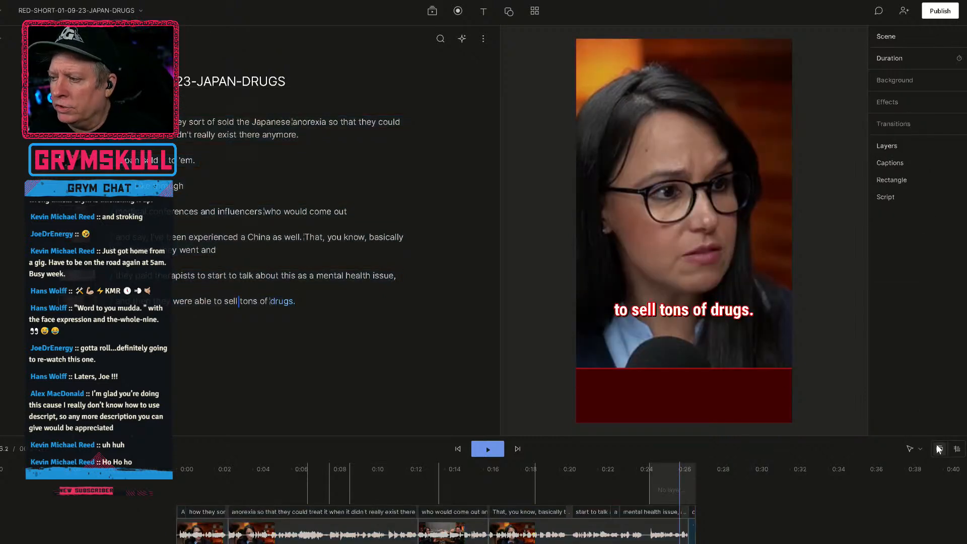
# Show all layers as separate tracks in the timeline and lower the dark red rectangle in the "experienced a China" scene to Y 1961.
pyautogui.click(957, 449)
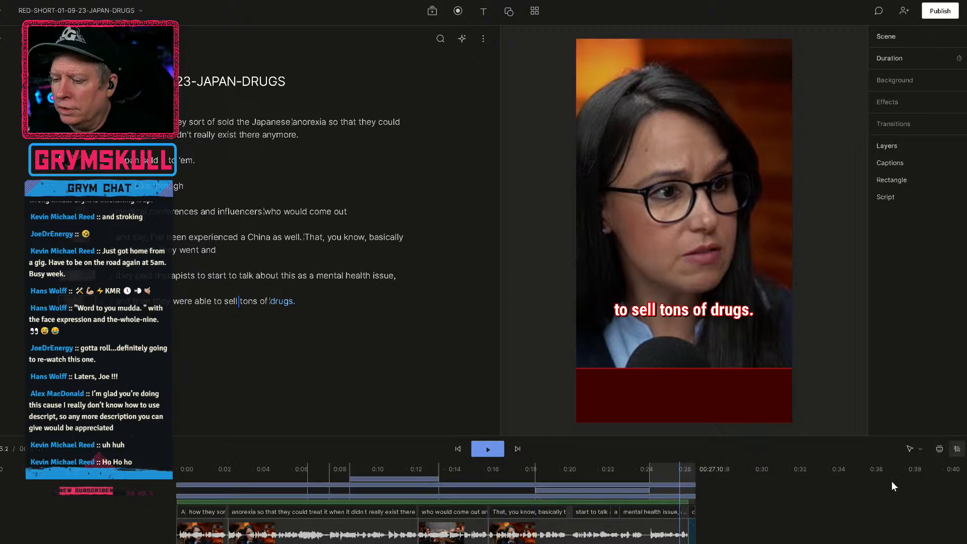
pyautogui.click(460, 485)
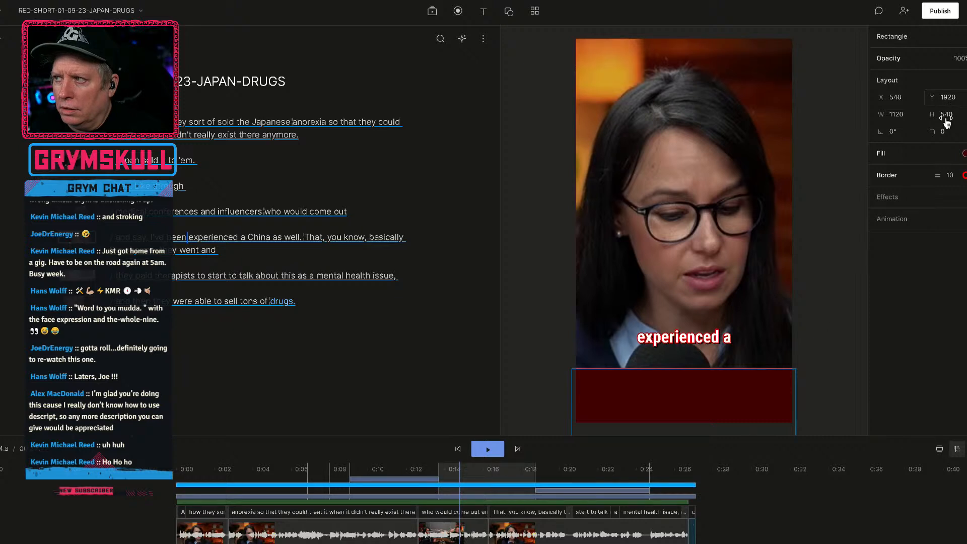
pyautogui.moveTo(932, 97); pyautogui.dragTo(915, 158)
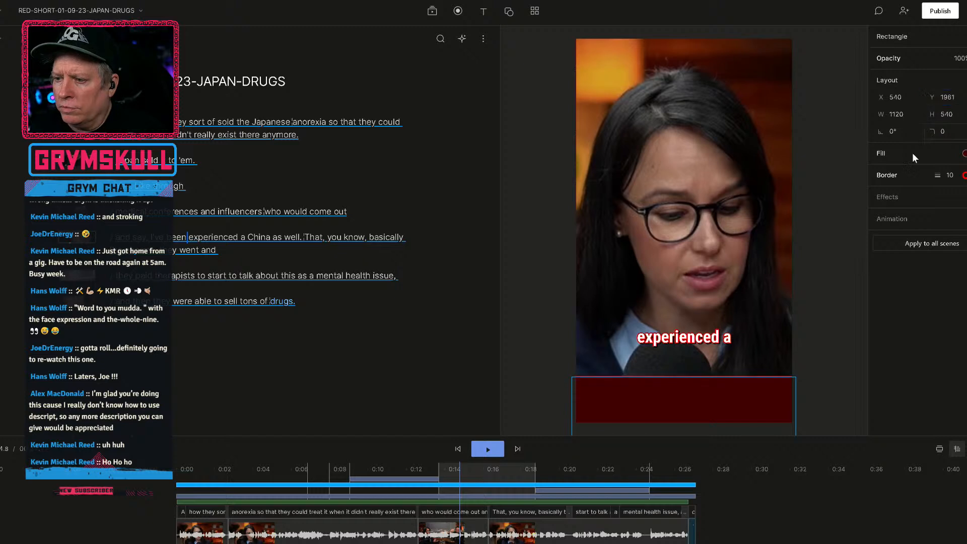
# Check the medical conferences clip and move the captions of the "and say, I've been" scene up to Y 1388.
pyautogui.click(414, 480)
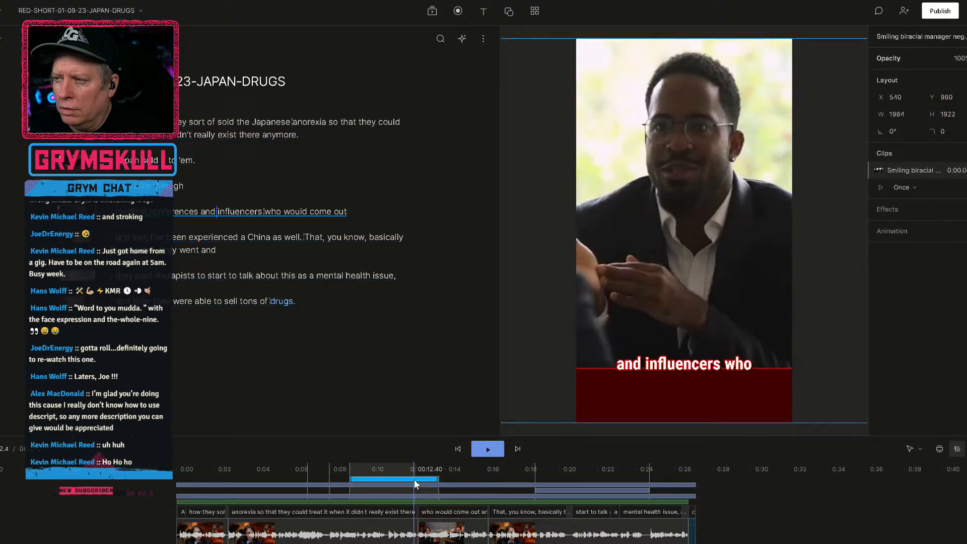
pyautogui.click(449, 496)
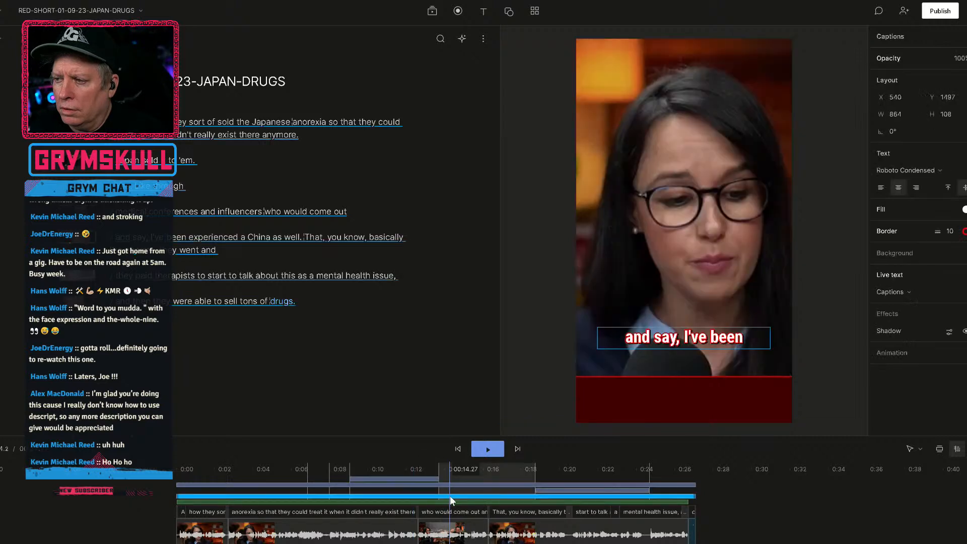
pyautogui.moveTo(947, 99); pyautogui.dragTo(816, 283)
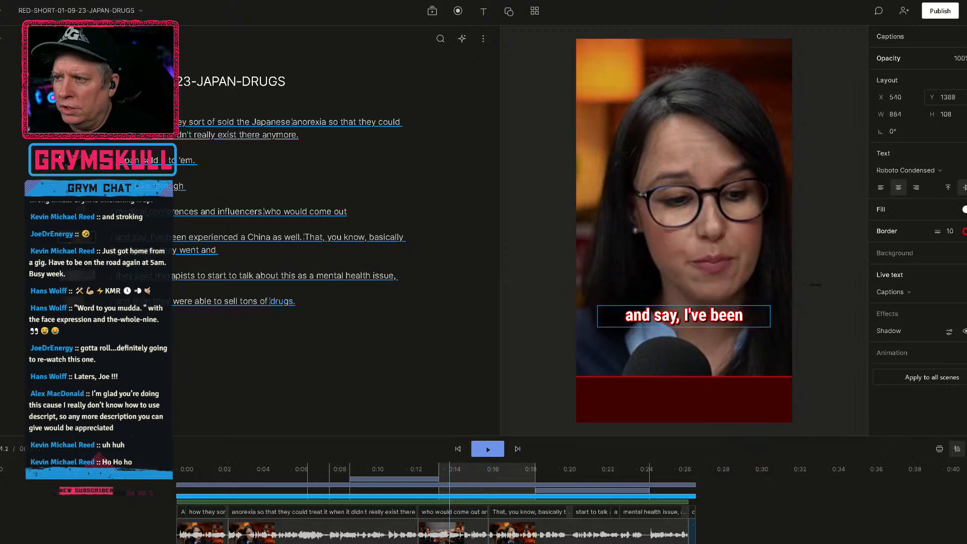
# Compare the caption positions in the "they paid therapists" scene and the opening scene.
pyautogui.moveTo(204, 473); pyautogui.dragTo(440, 452)
pyautogui.click(490, 449)
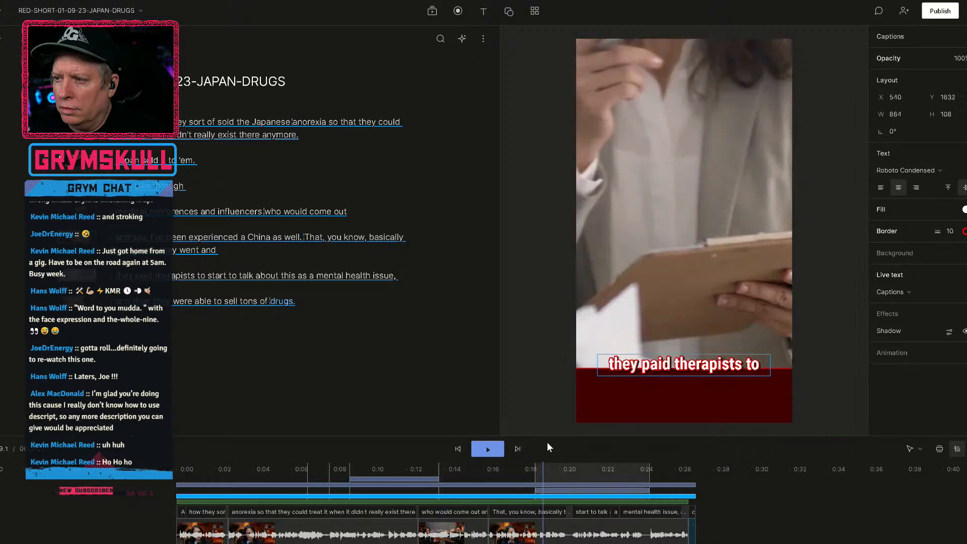
pyautogui.moveTo(496, 448); pyautogui.dragTo(301, 463)
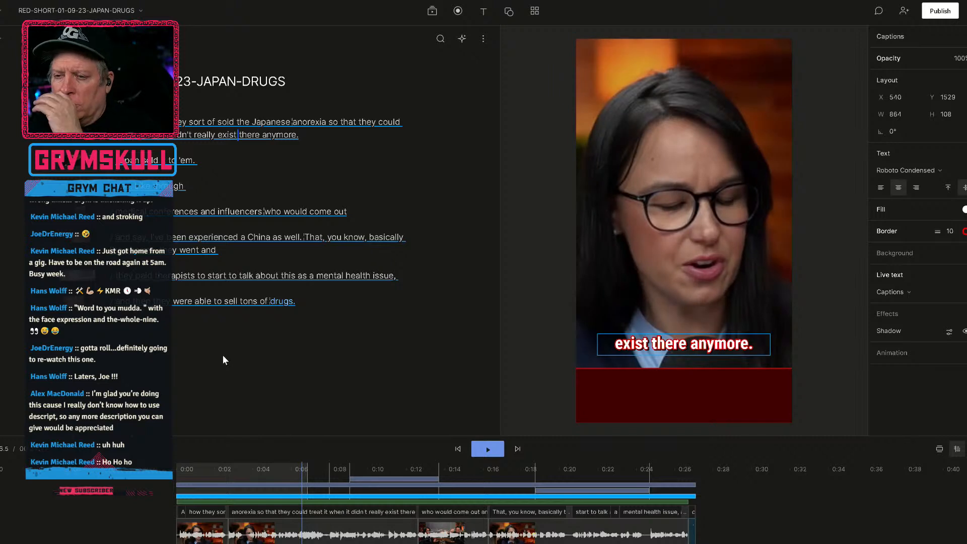